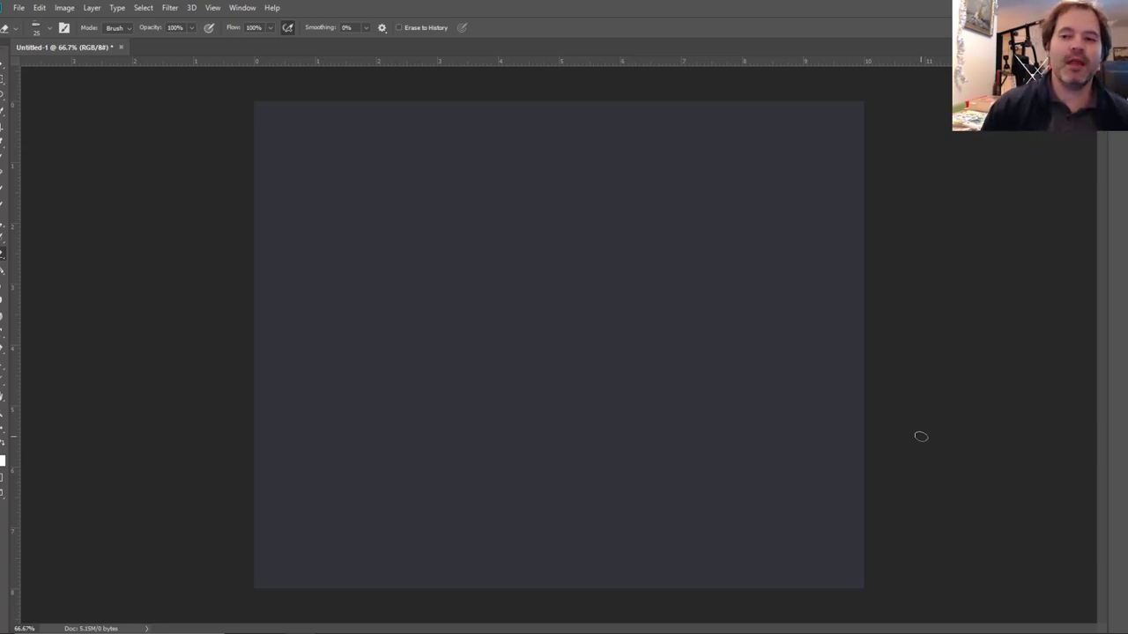
Bring up the Brushes presets with F5 and scroll the list to the 45 px Watercolor Wash brush.
{"action": "key", "text": "F5"}
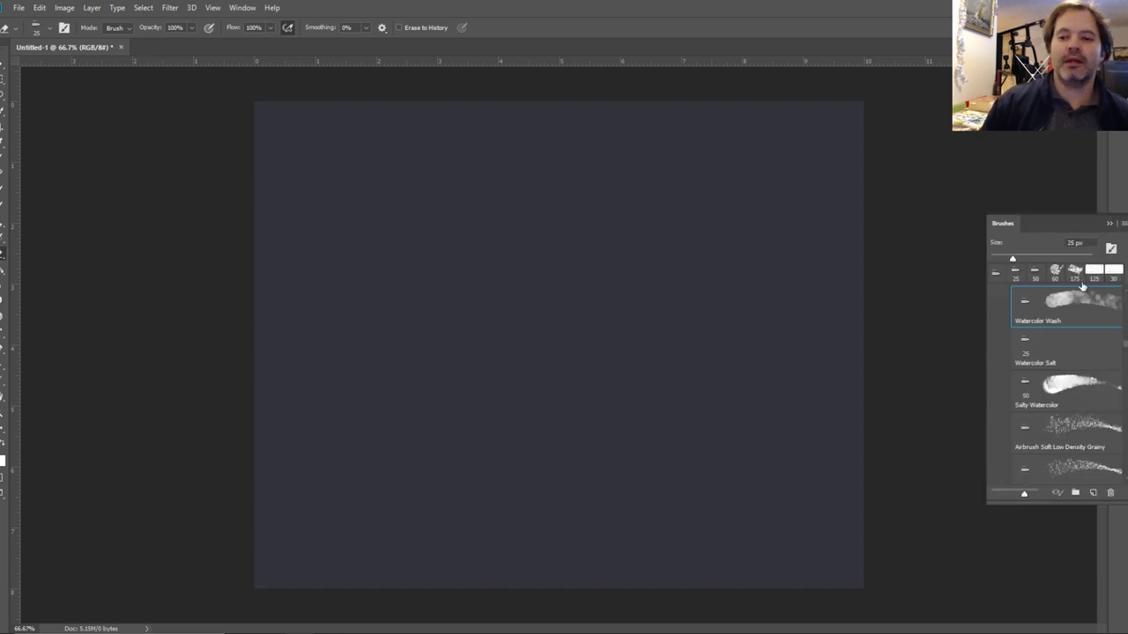
{"action": "left_click", "coordinate": [1109, 224]}
{"action": "key", "text": "F5"}
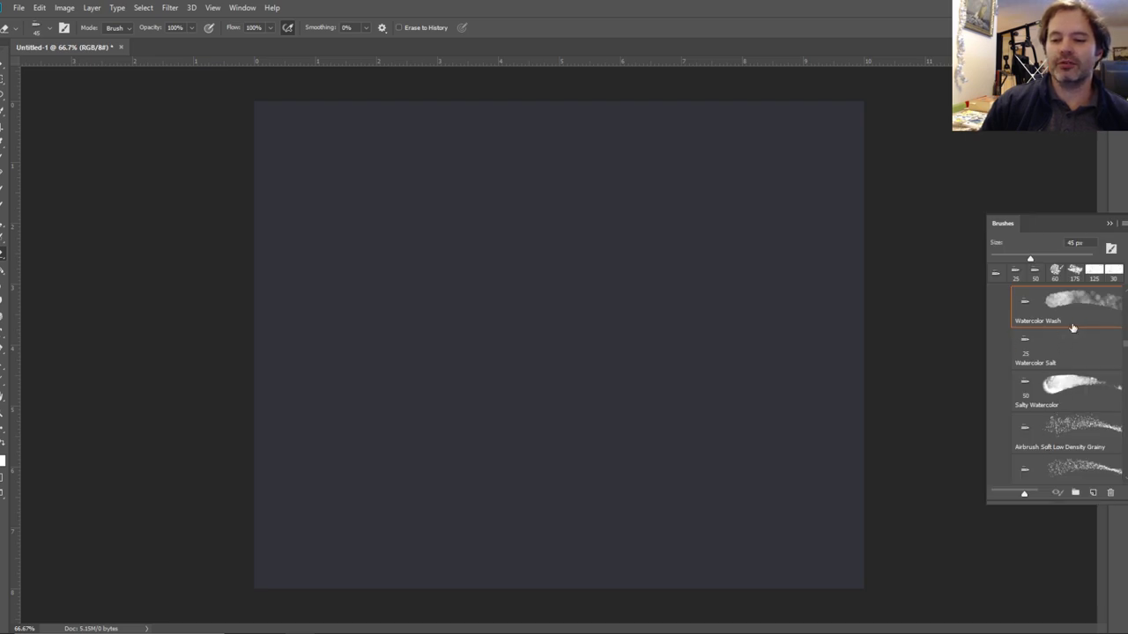
{"action": "scroll", "coordinate": [1126, 297], "scroll_direction": "up", "scroll_amount": 1}
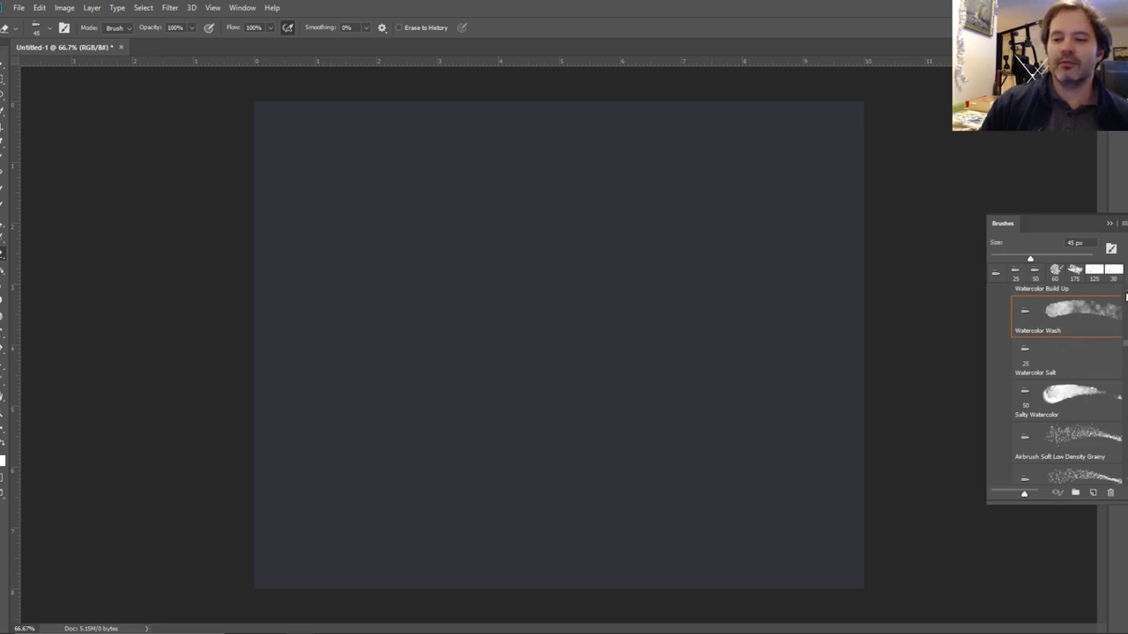
{"action": "scroll", "coordinate": [1066, 387], "scroll_direction": "up", "scroll_amount": 4}
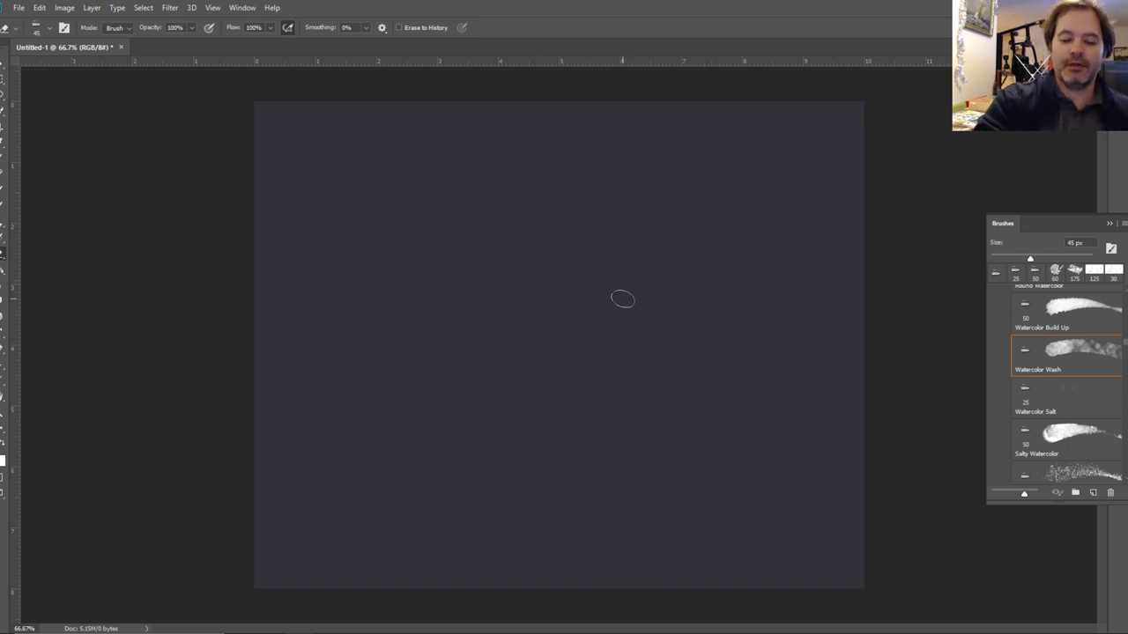
Enlarge the brush to 80 px, paint diagonal test washes across the centre, then undo them.
{"action": "key", "text": "bracketright"}
{"action": "key", "text": "bracketright"}
{"action": "key", "text": "bracketright"}
{"action": "key", "text": "bracketright"}
{"action": "left_click", "coordinate": [636, 292]}
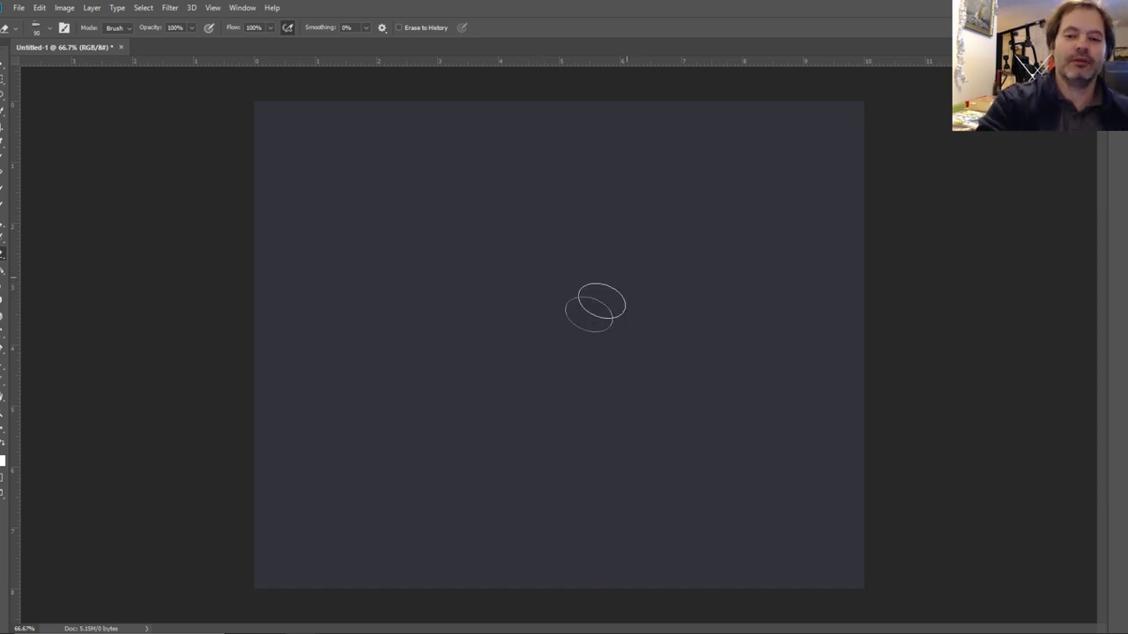
{"action": "mouse_move", "coordinate": [594, 305]}
{"action": "left_mouse_down"}
{"action": "mouse_move", "coordinate": [644, 297]}
{"action": "mouse_move", "coordinate": [594, 315]}
{"action": "mouse_move", "coordinate": [537, 362]}
{"action": "left_mouse_up"}
{"action": "mouse_move", "coordinate": [466, 423]}
{"action": "left_mouse_down"}
{"action": "mouse_move", "coordinate": [593, 277]}
{"action": "mouse_move", "coordinate": [396, 441]}
{"action": "mouse_move", "coordinate": [414, 375]}
{"action": "left_mouse_up"}
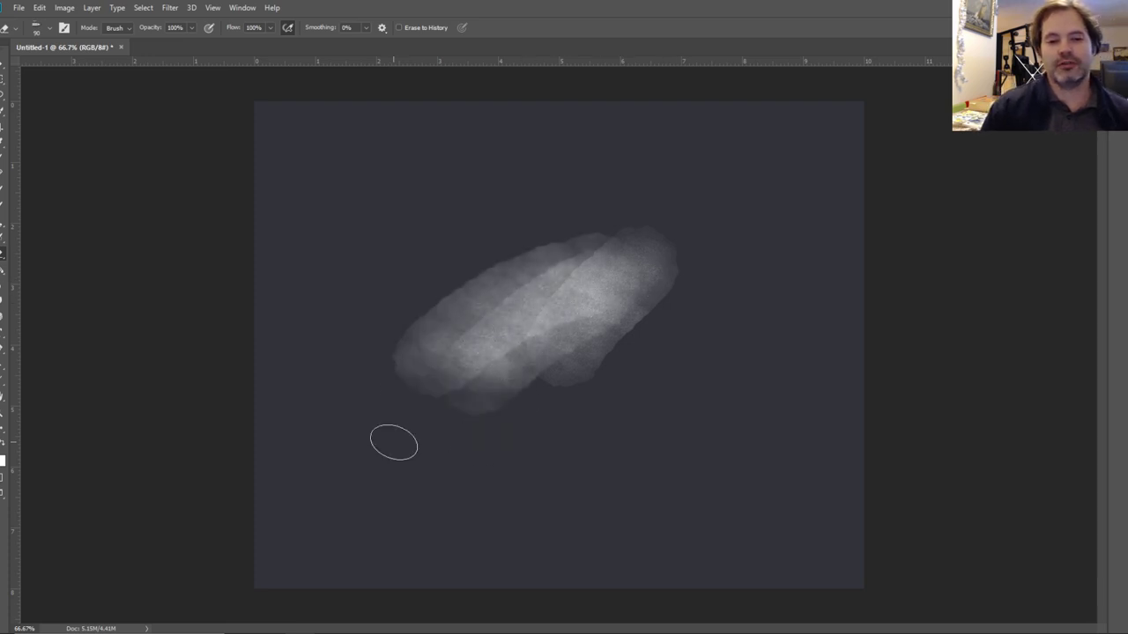
{"action": "key", "text": "ctrl+z"}
{"action": "key", "text": "ctrl+z"}
{"action": "key", "text": "ctrl+z"}
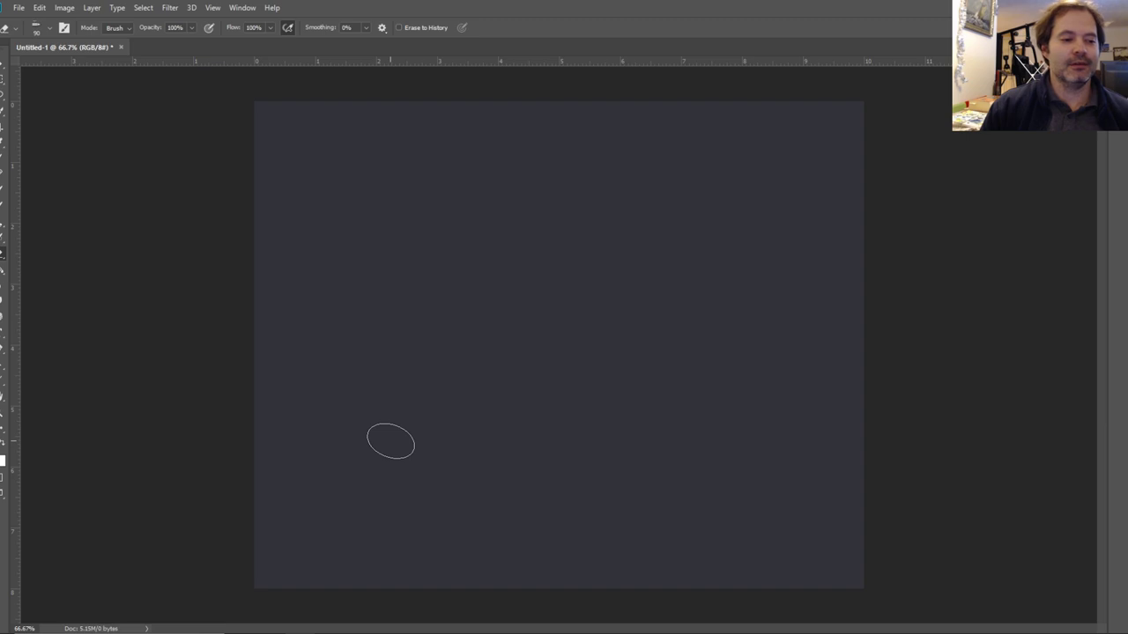
Set a light grey foreground colour, test a grey smudge and undo it.
{"action": "left_click", "coordinate": [1, 459]}
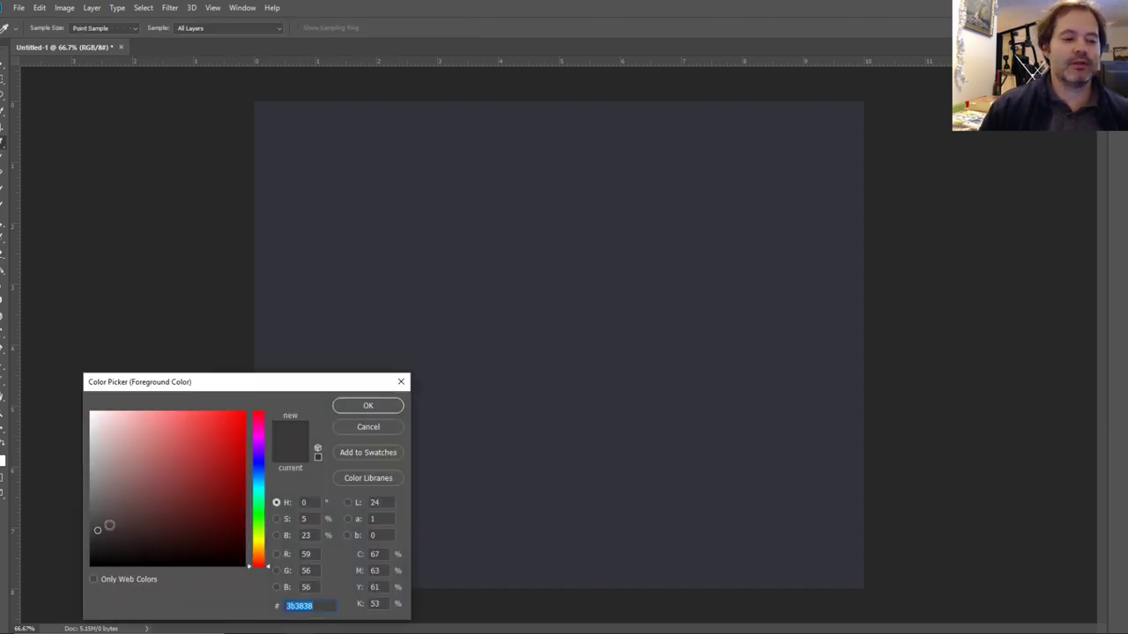
{"action": "left_click", "coordinate": [111, 500]}
{"action": "left_click", "coordinate": [361, 405]}
{"action": "left_click_drag", "start_coordinate": [582, 292], "coordinate": [621, 308]}
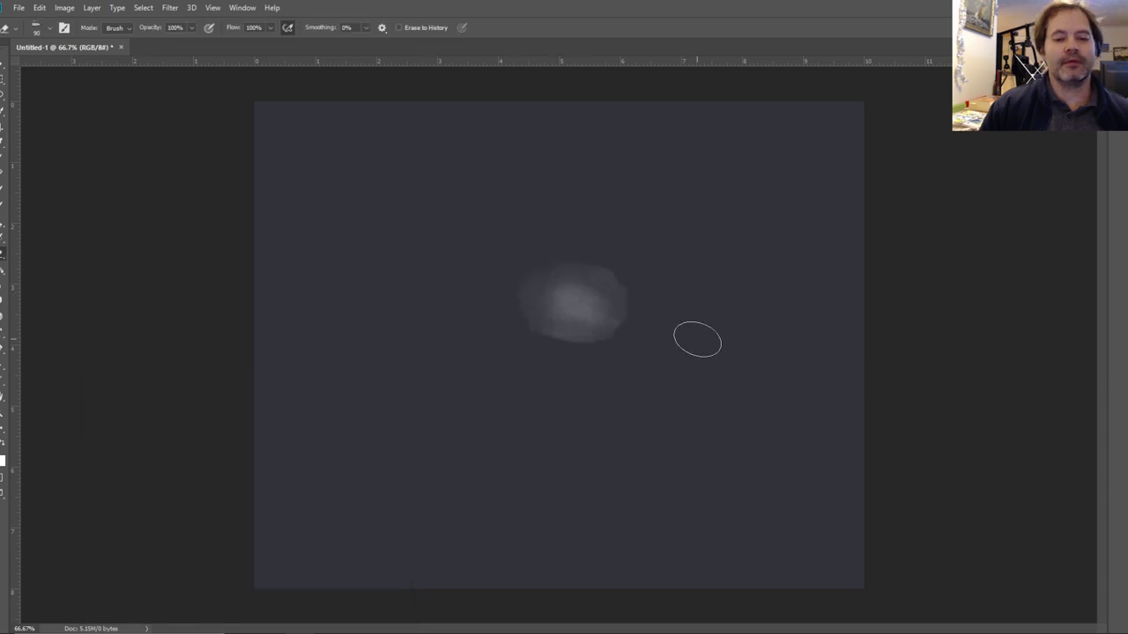
{"action": "key", "text": "ctrl+z"}
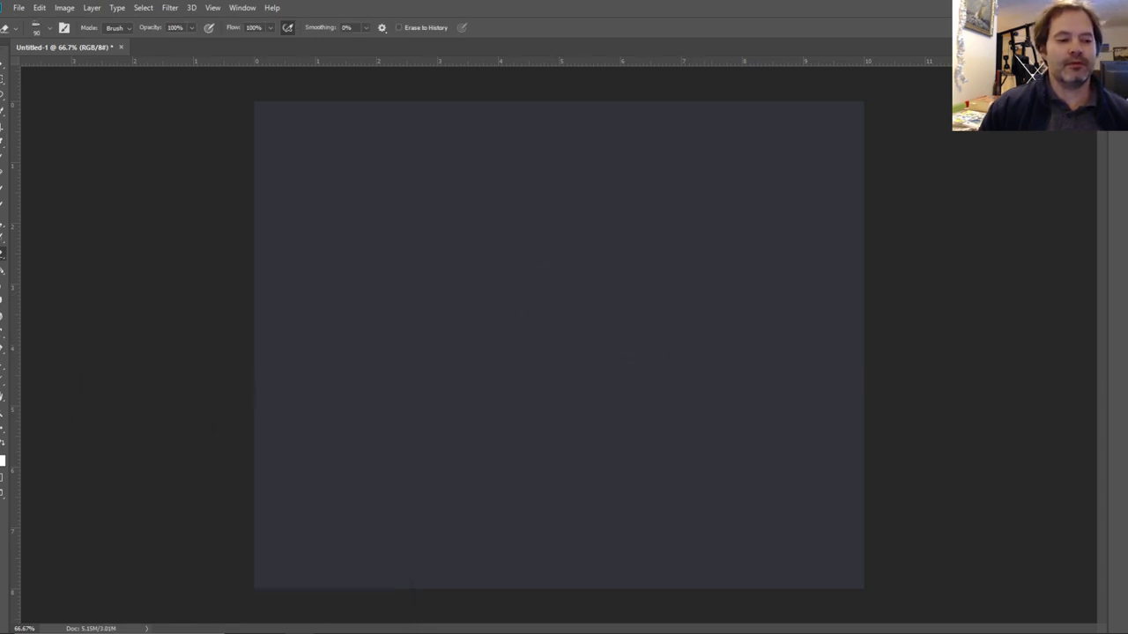
{"action": "left_click", "coordinate": [2, 467]}
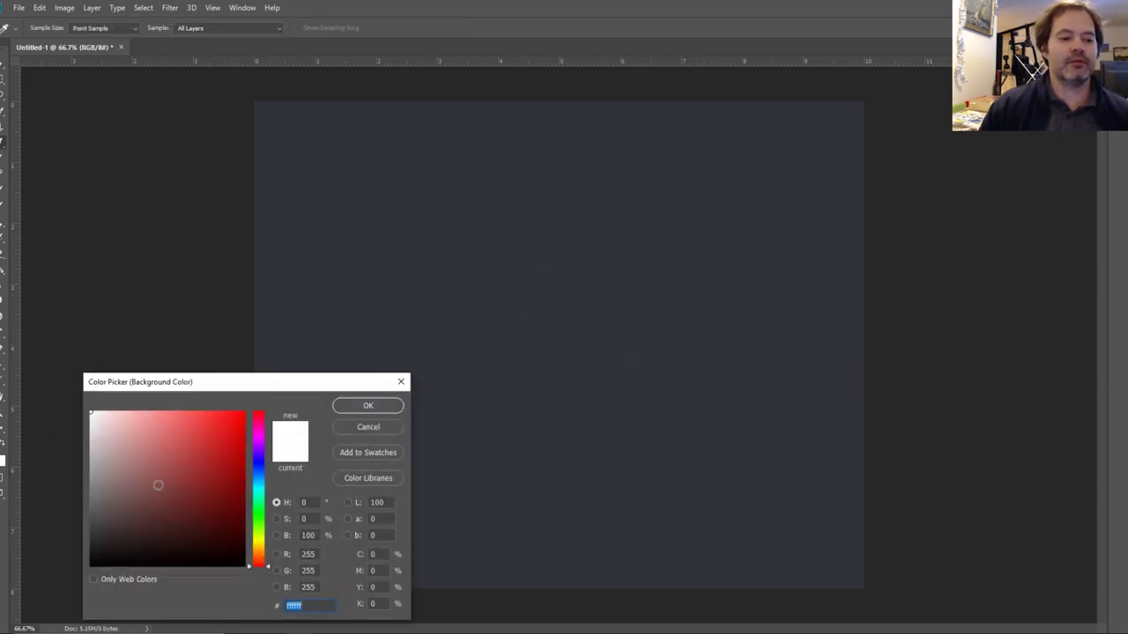
Set the background colour to greyish-red 746565, switch to Erase to History, and undo a test smudge.
{"action": "left_click", "coordinate": [109, 495]}
{"action": "left_click", "coordinate": [367, 407]}
{"action": "key", "text": "e"}
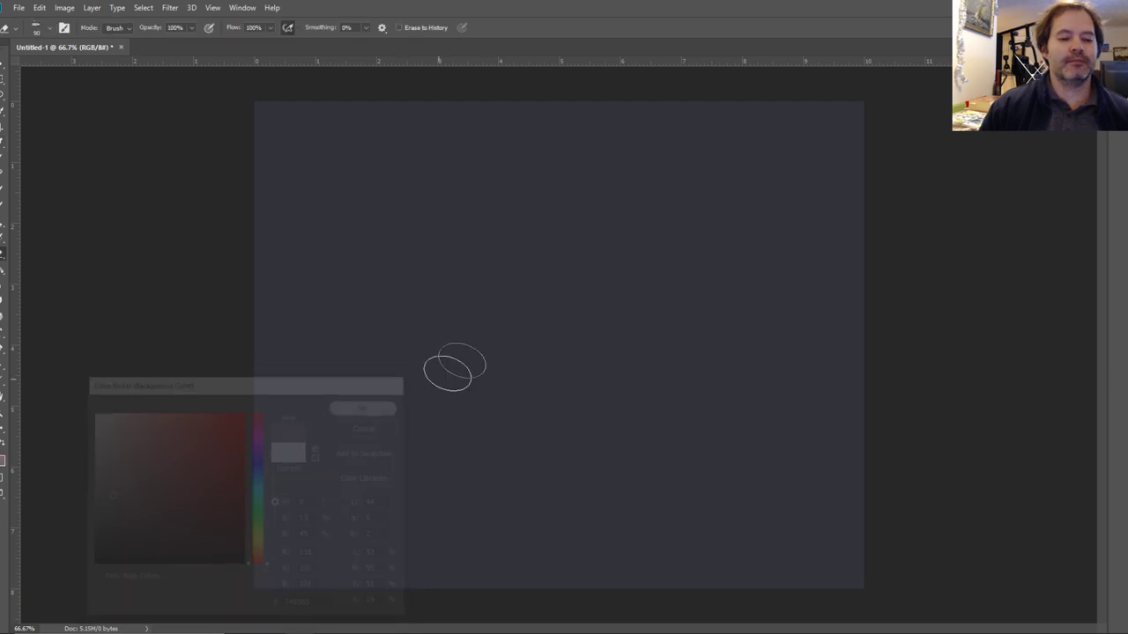
{"action": "mouse_move", "coordinate": [493, 308]}
{"action": "left_mouse_down"}
{"action": "mouse_move", "coordinate": [666, 376]}
{"action": "mouse_move", "coordinate": [624, 373]}
{"action": "left_mouse_up"}
{"action": "key", "text": "ctrl+z"}
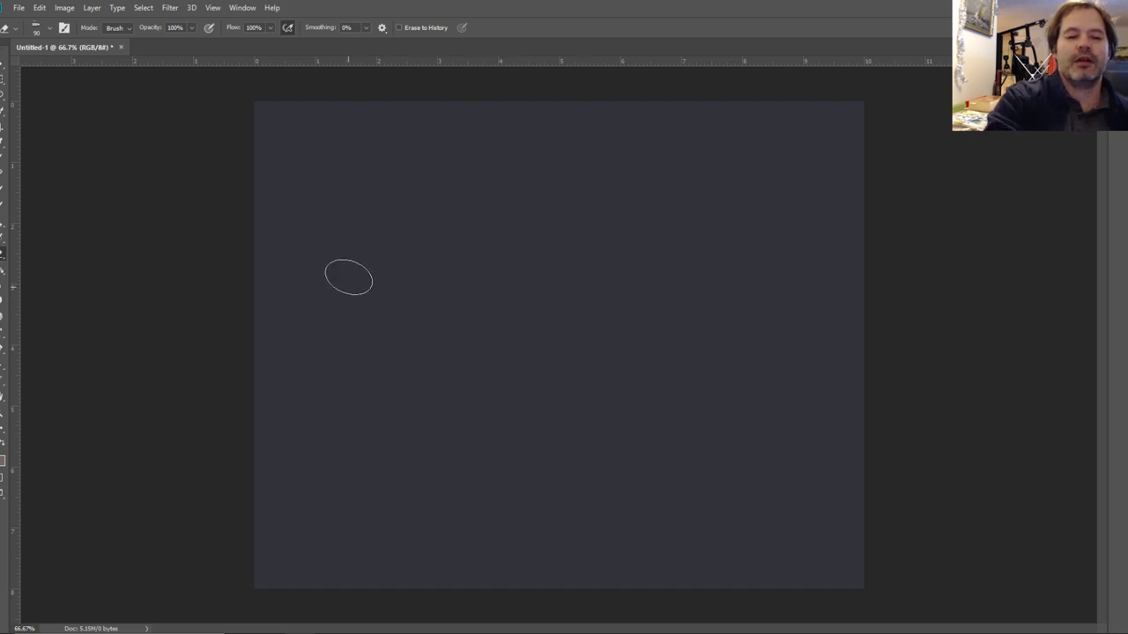
Scrub soft mauve bands: a wide lower band at size 70, middle patches and a top band.
{"action": "mouse_move", "coordinate": [287, 295]}
{"action": "left_mouse_down"}
{"action": "mouse_move", "coordinate": [365, 301]}
{"action": "mouse_move", "coordinate": [345, 298]}
{"action": "mouse_move", "coordinate": [425, 326]}
{"action": "mouse_move", "coordinate": [613, 354]}
{"action": "left_mouse_up"}
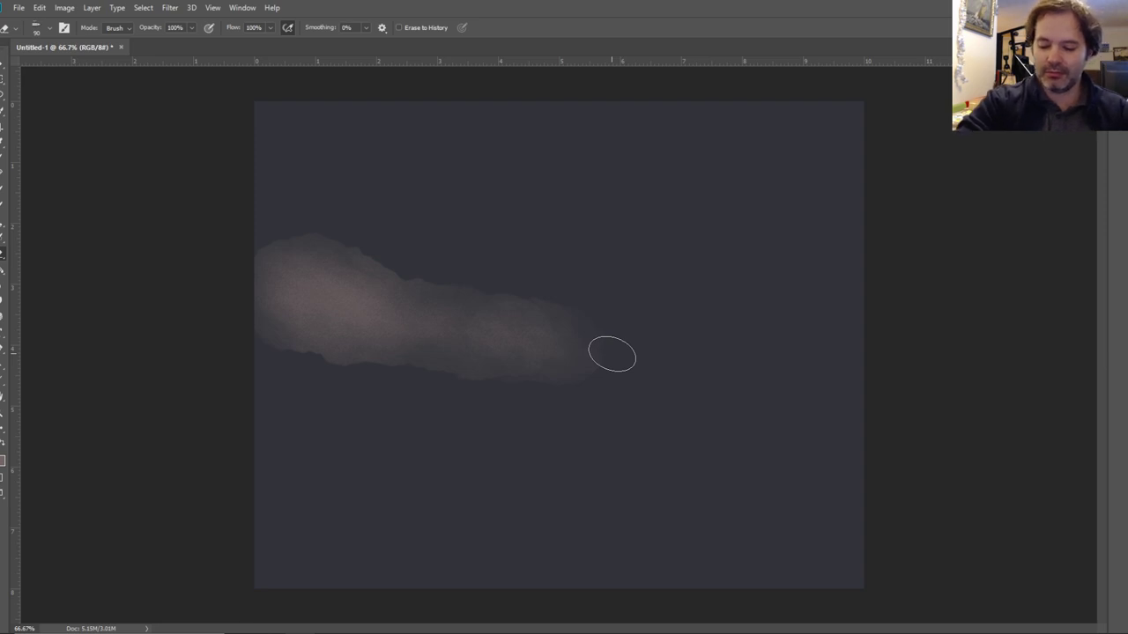
{"action": "key", "text": "bracketleft"}
{"action": "key", "text": "bracketleft"}
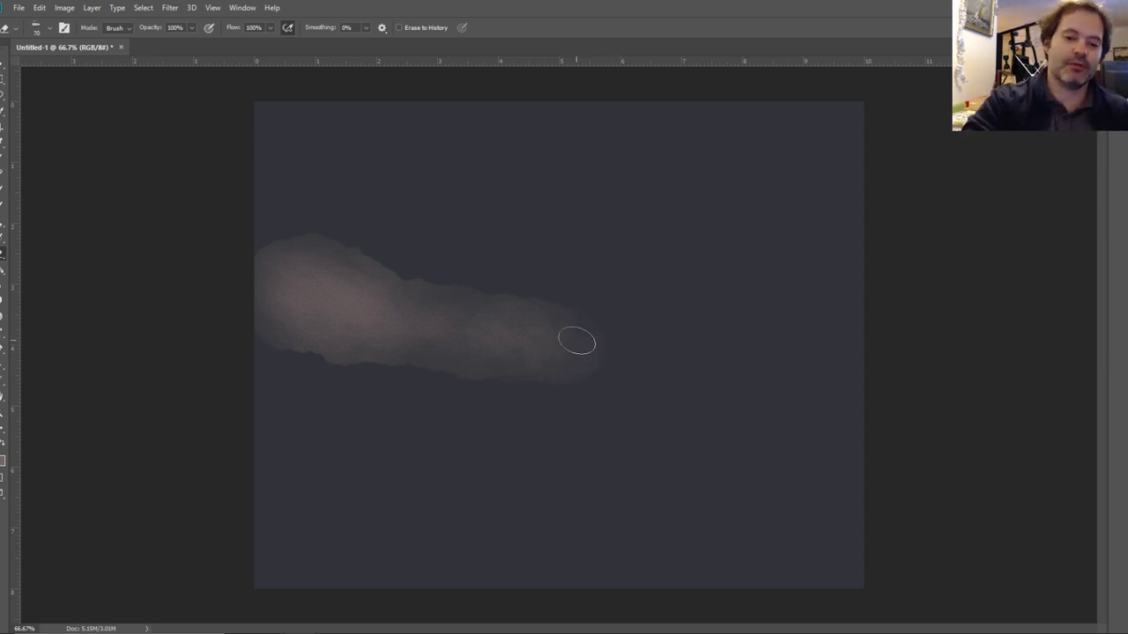
{"action": "mouse_move", "coordinate": [577, 341]}
{"action": "left_mouse_down"}
{"action": "mouse_move", "coordinate": [730, 347]}
{"action": "mouse_move", "coordinate": [717, 351]}
{"action": "mouse_move", "coordinate": [751, 339]}
{"action": "mouse_move", "coordinate": [738, 352]}
{"action": "mouse_move", "coordinate": [826, 337]}
{"action": "mouse_move", "coordinate": [767, 344]}
{"action": "mouse_move", "coordinate": [841, 322]}
{"action": "mouse_move", "coordinate": [796, 344]}
{"action": "mouse_move", "coordinate": [842, 338]}
{"action": "mouse_move", "coordinate": [426, 328]}
{"action": "left_mouse_up"}
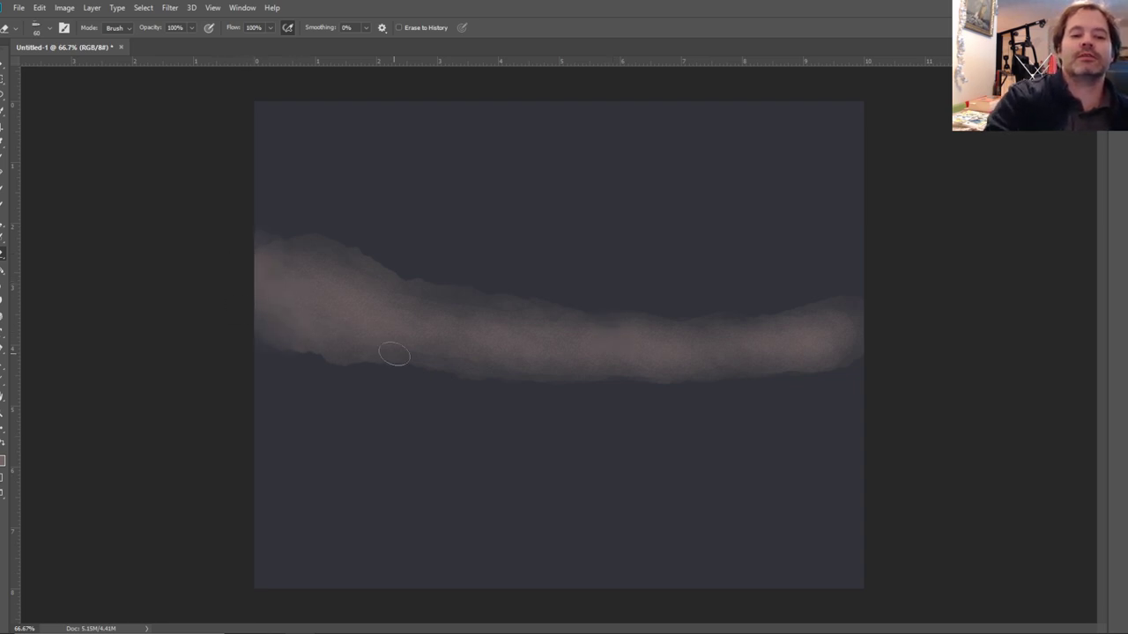
{"action": "mouse_move", "coordinate": [573, 256]}
{"action": "left_mouse_down"}
{"action": "mouse_move", "coordinate": [771, 259]}
{"action": "mouse_move", "coordinate": [634, 244]}
{"action": "mouse_move", "coordinate": [712, 263]}
{"action": "mouse_move", "coordinate": [830, 261]}
{"action": "mouse_move", "coordinate": [695, 255]}
{"action": "mouse_move", "coordinate": [829, 252]}
{"action": "left_mouse_up"}
{"action": "mouse_move", "coordinate": [456, 249]}
{"action": "left_mouse_down"}
{"action": "mouse_move", "coordinate": [467, 255]}
{"action": "mouse_move", "coordinate": [451, 250]}
{"action": "left_mouse_up"}
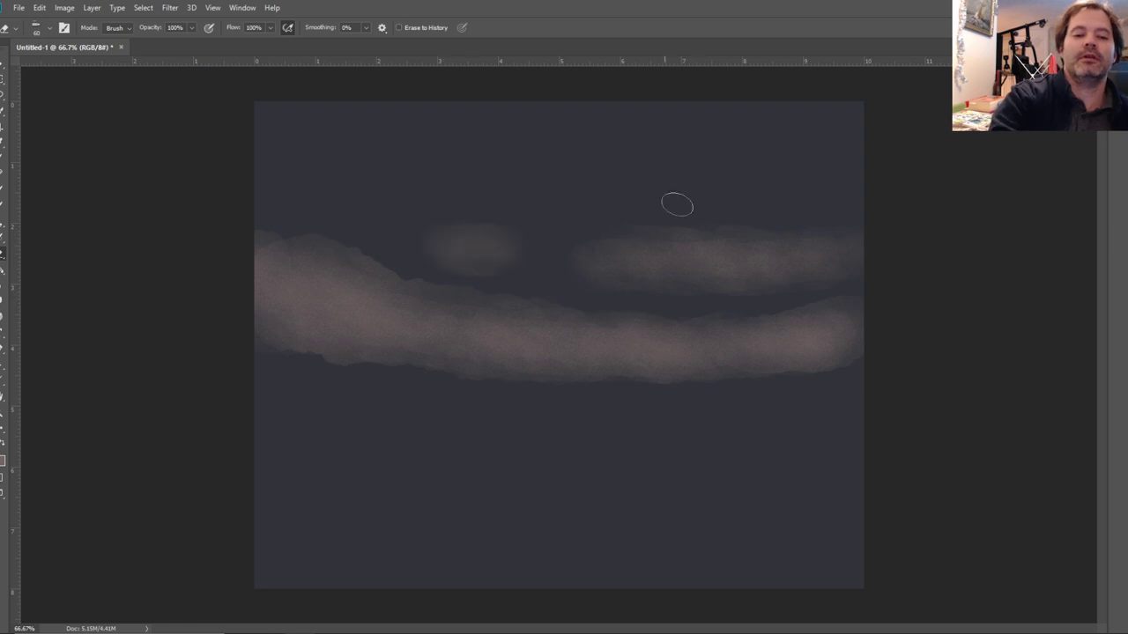
{"action": "mouse_move", "coordinate": [661, 174]}
{"action": "left_mouse_down"}
{"action": "mouse_move", "coordinate": [874, 173]}
{"action": "mouse_move", "coordinate": [689, 172]}
{"action": "mouse_move", "coordinate": [876, 188]}
{"action": "mouse_move", "coordinate": [474, 167]}
{"action": "mouse_move", "coordinate": [270, 191]}
{"action": "left_mouse_up"}
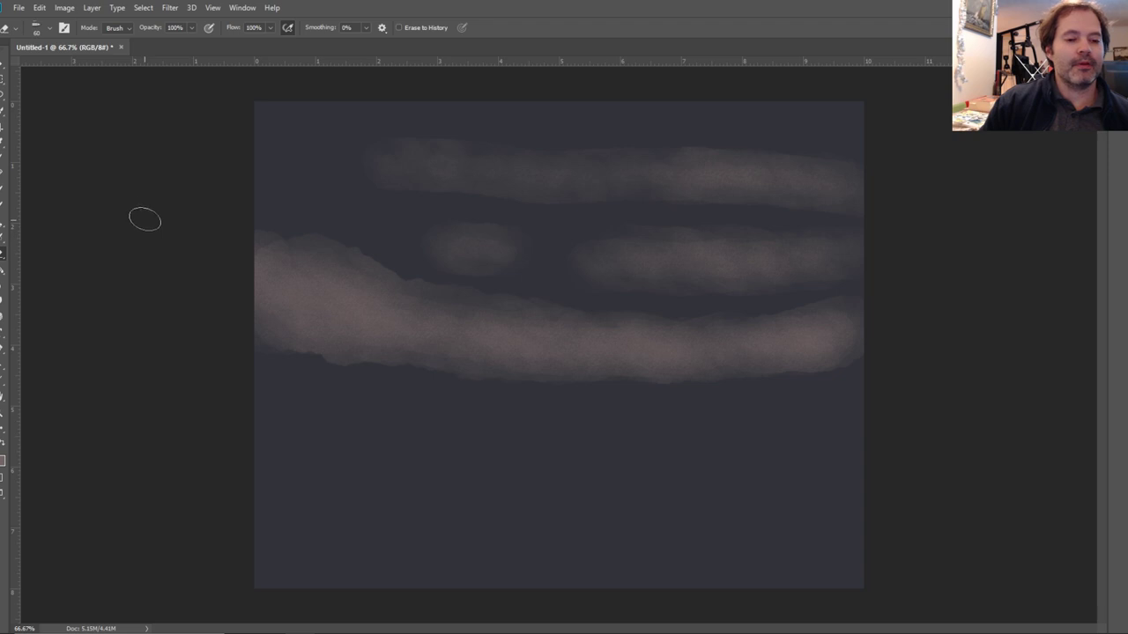
Set the foreground colour to warm tan 867252 by shifting the hue toward orange.
{"action": "left_click", "coordinate": [3, 461]}
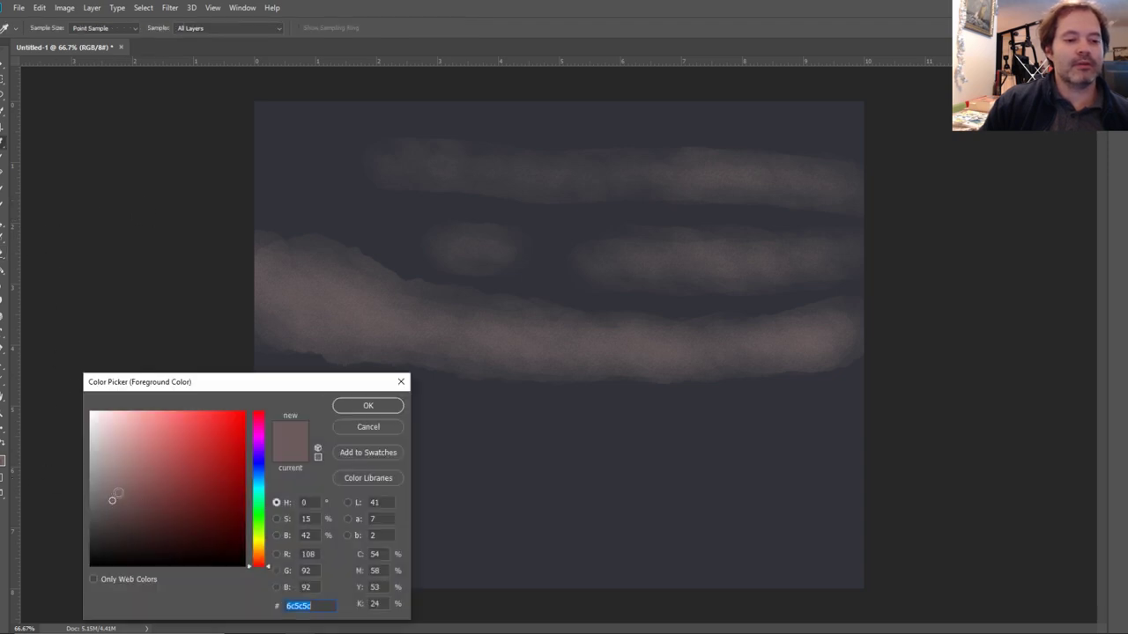
{"action": "left_click_drag", "start_coordinate": [267, 570], "coordinate": [267, 555]}
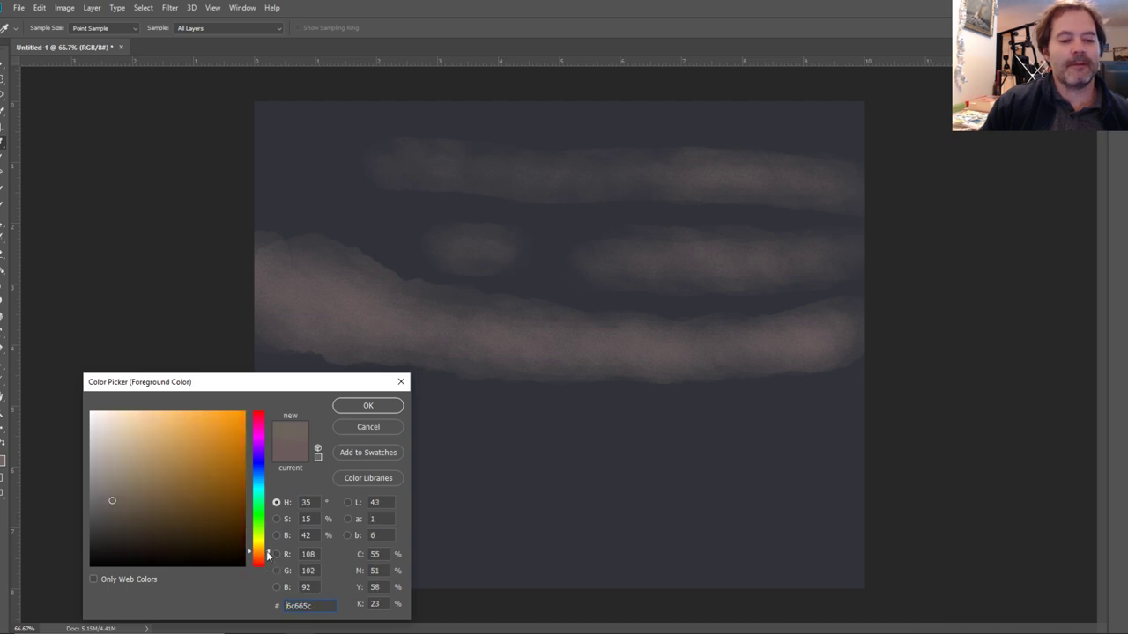
{"action": "left_click", "coordinate": [141, 497]}
{"action": "left_click_drag", "start_coordinate": [267, 558], "coordinate": [269, 555]}
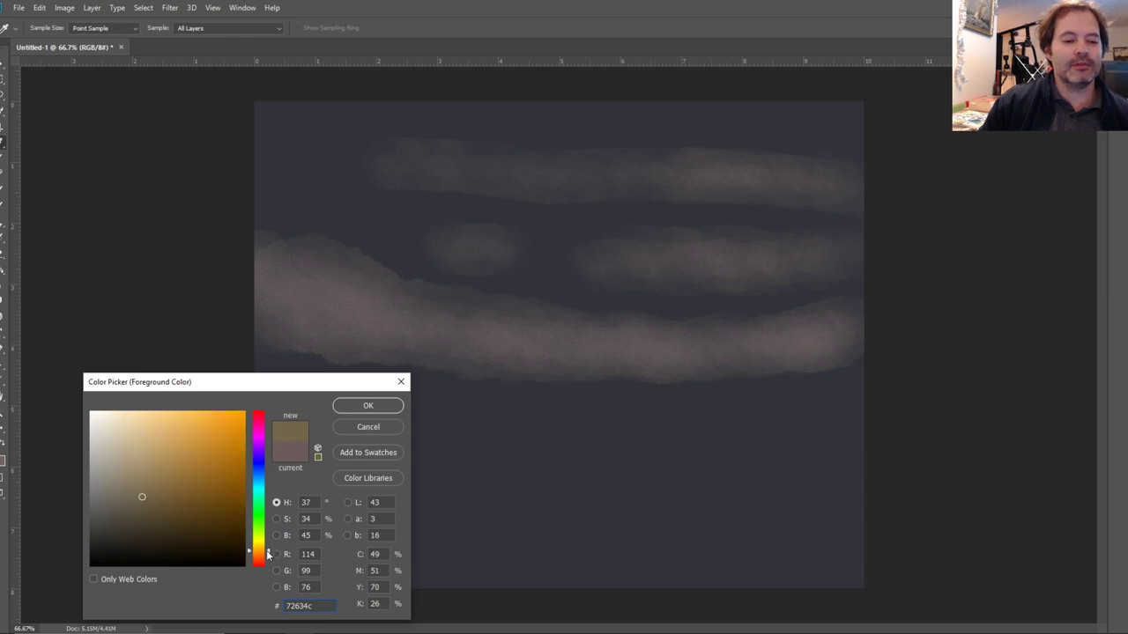
{"action": "left_click", "coordinate": [150, 485]}
{"action": "left_click", "coordinate": [368, 406]}
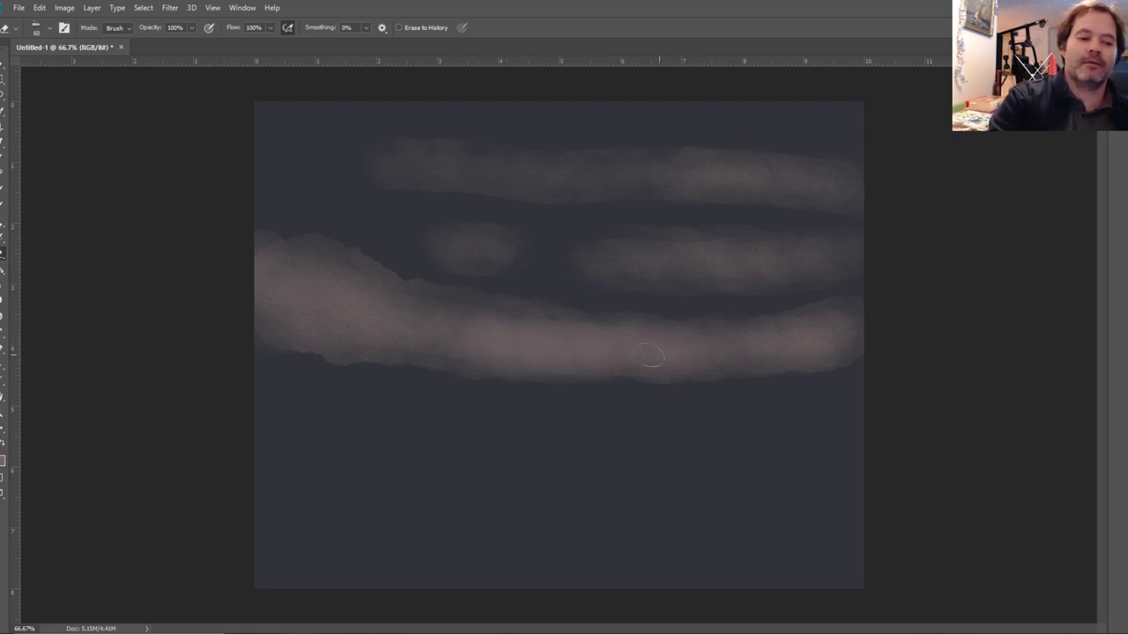
Enter 746e65 for the background colour, then pick a warmer tan shade.
{"action": "left_click", "coordinate": [4, 463]}
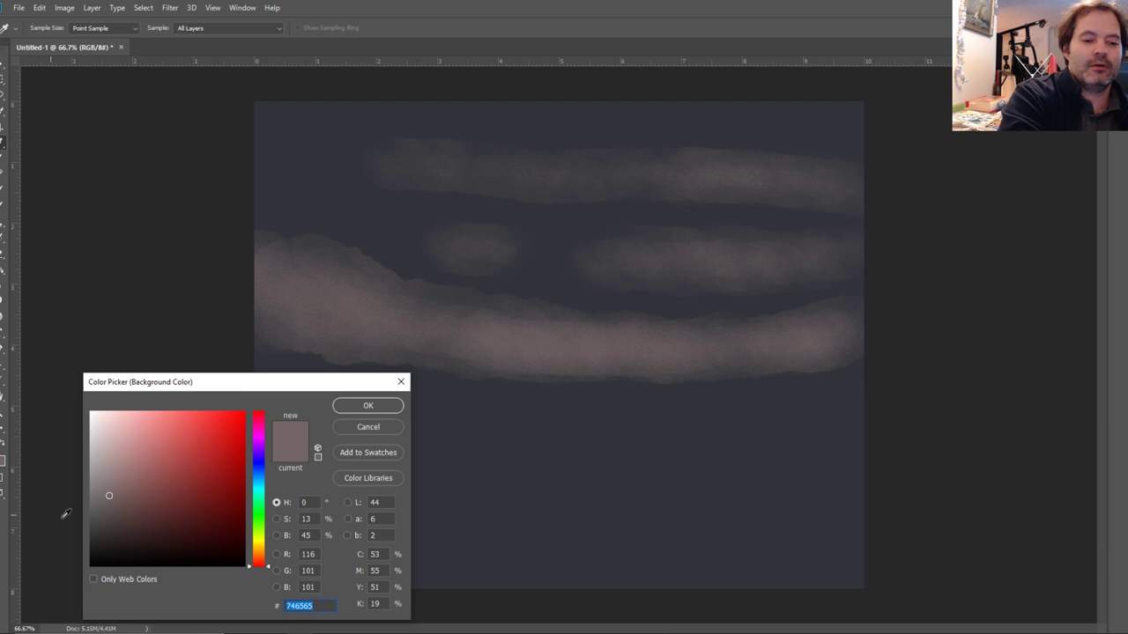
{"action": "type", "text": "746e65"}
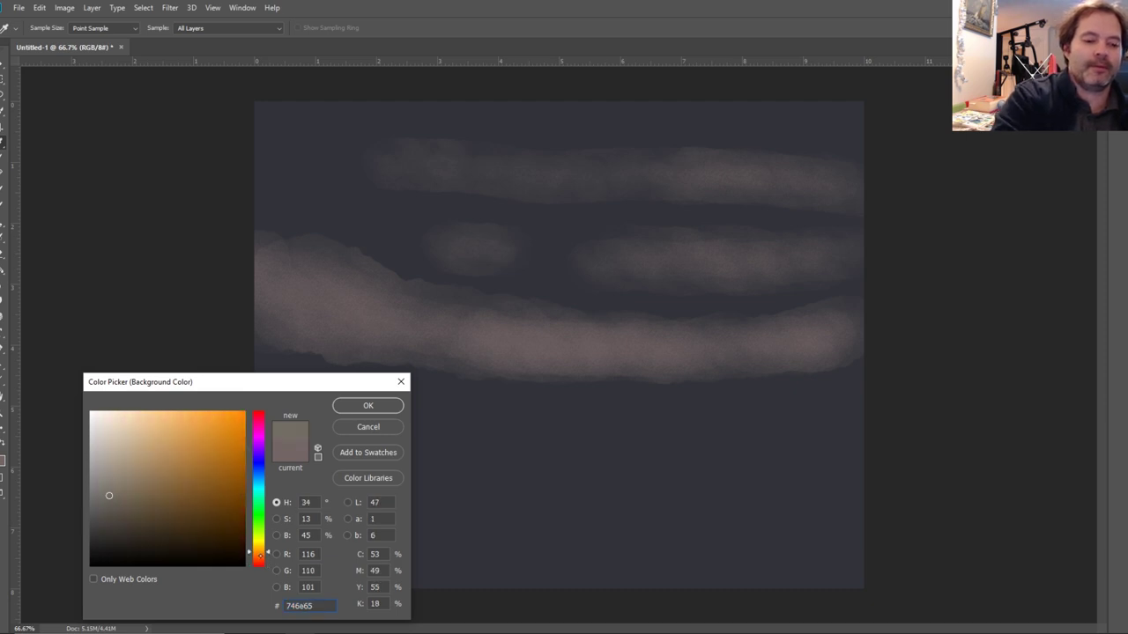
{"action": "left_click", "coordinate": [150, 483]}
Accept the 877154 background and warm the lower and middle bands with tan strokes.
{"action": "left_click", "coordinate": [368, 405]}
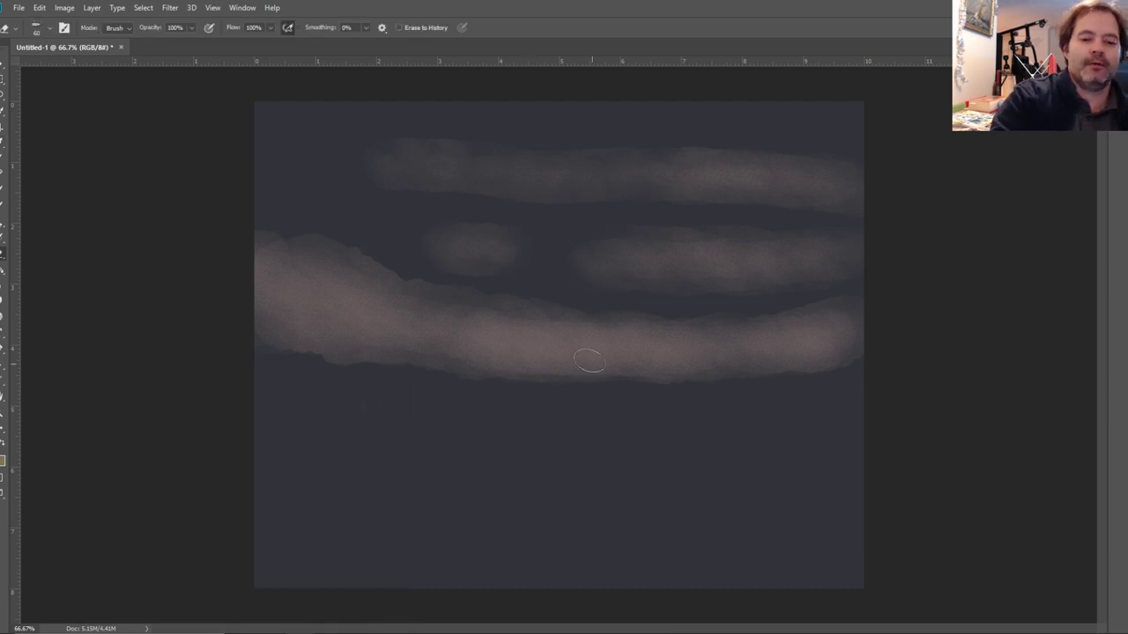
{"action": "left_click_drag", "start_coordinate": [539, 345], "coordinate": [705, 331]}
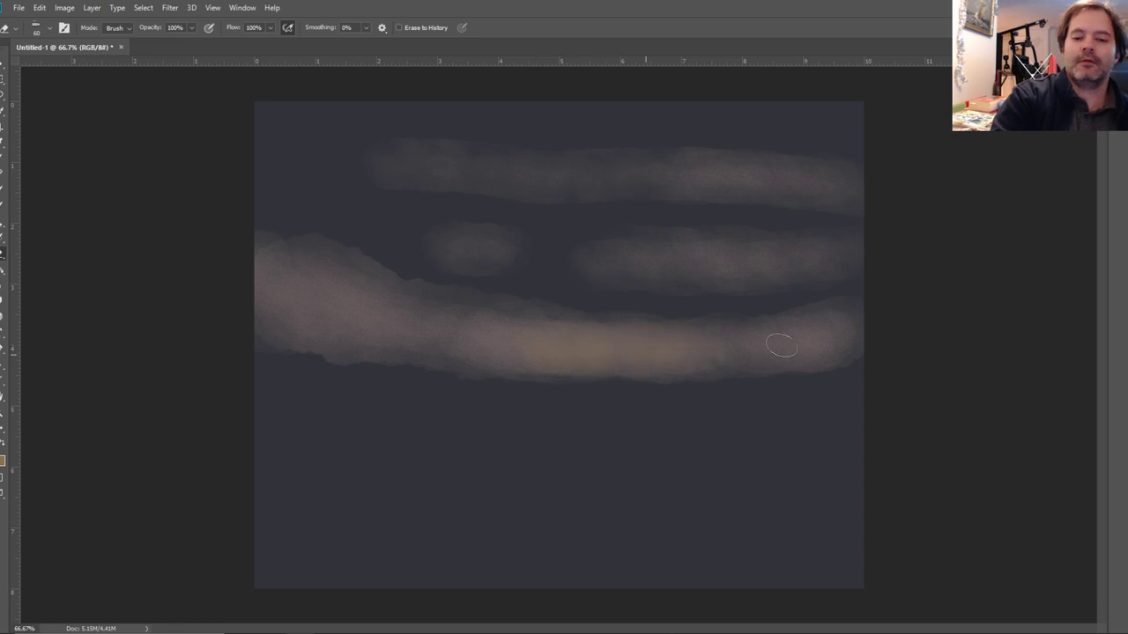
{"action": "left_click_drag", "start_coordinate": [781, 346], "coordinate": [667, 352]}
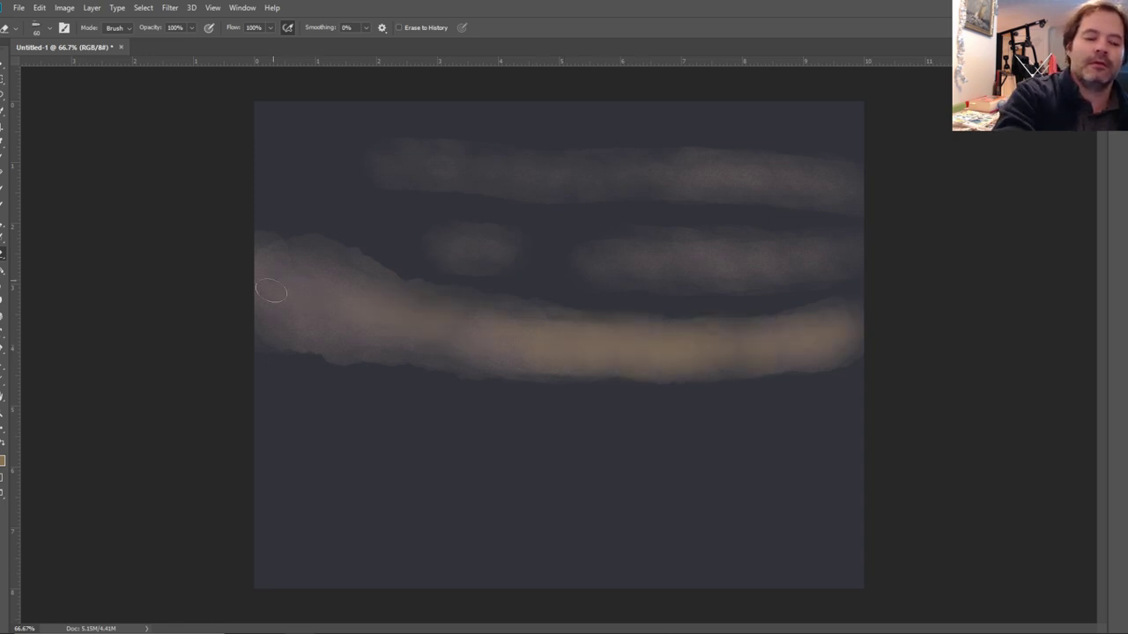
{"action": "mouse_move", "coordinate": [640, 267]}
{"action": "left_mouse_down"}
{"action": "mouse_move", "coordinate": [813, 266]}
{"action": "mouse_move", "coordinate": [682, 271]}
{"action": "mouse_move", "coordinate": [789, 273]}
{"action": "left_mouse_up"}
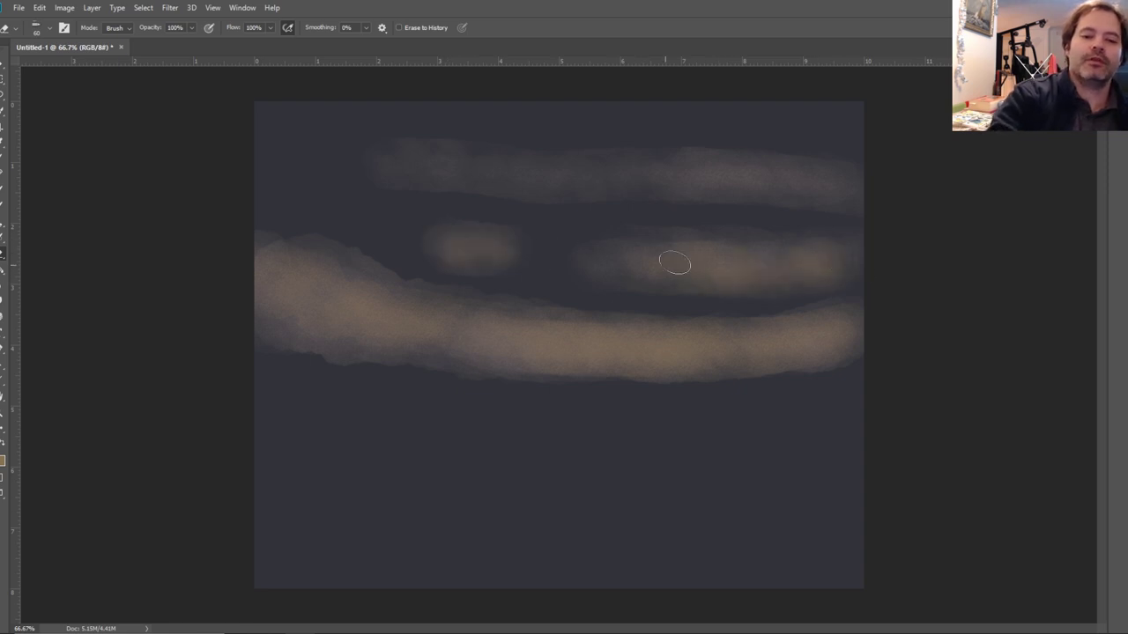
{"action": "mouse_move", "coordinate": [365, 329]}
{"action": "left_mouse_down"}
{"action": "mouse_move", "coordinate": [448, 358]}
{"action": "mouse_move", "coordinate": [336, 354]}
{"action": "mouse_move", "coordinate": [258, 314]}
{"action": "mouse_move", "coordinate": [430, 351]}
{"action": "left_mouse_up"}
{"action": "mouse_move", "coordinate": [697, 361]}
{"action": "left_mouse_down"}
{"action": "mouse_move", "coordinate": [555, 373]}
{"action": "mouse_move", "coordinate": [885, 371]}
{"action": "mouse_move", "coordinate": [922, 327]}
{"action": "left_mouse_up"}
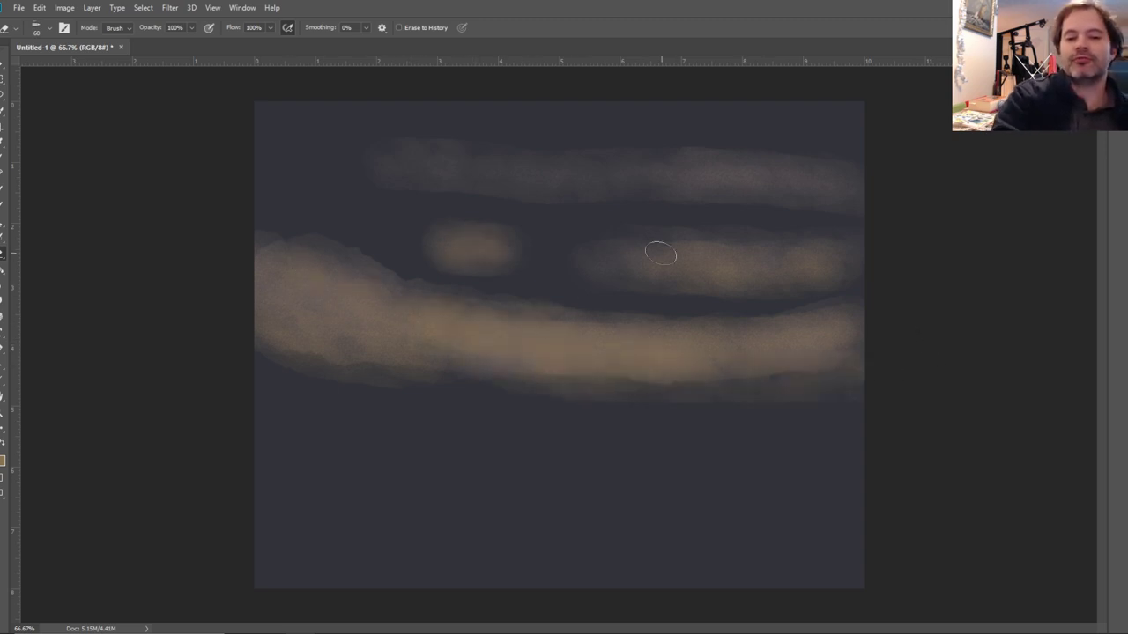
Fill the middle band's gap, dab a tan blob upper left, and stroke faintly below the lower band.
{"action": "left_click_drag", "start_coordinate": [609, 257], "coordinate": [428, 252]}
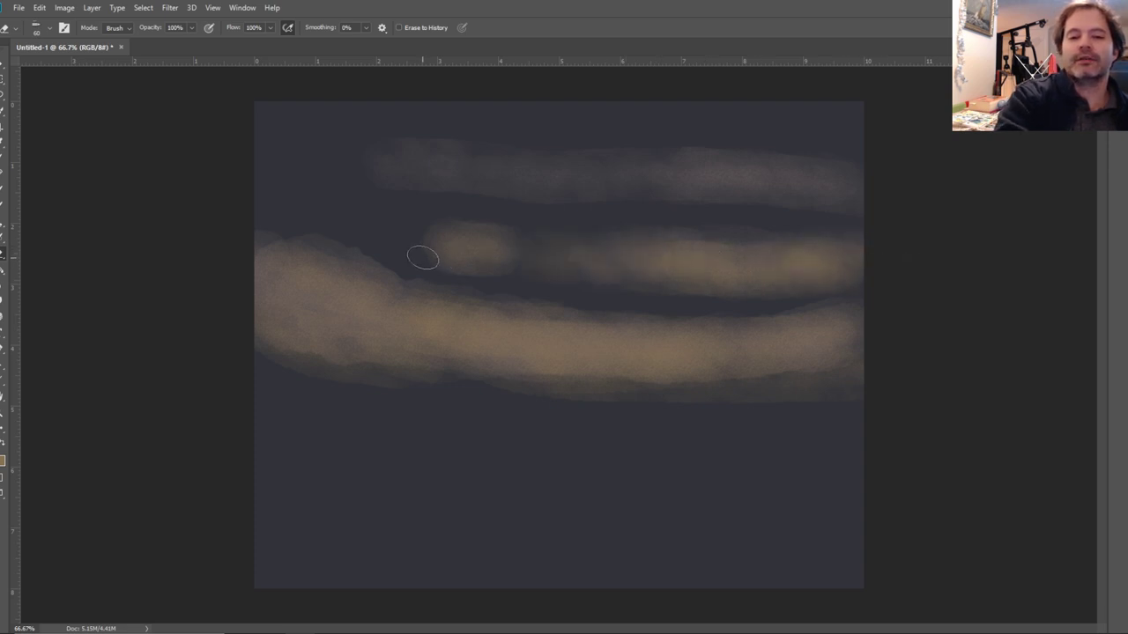
{"action": "left_click", "coordinate": [331, 196]}
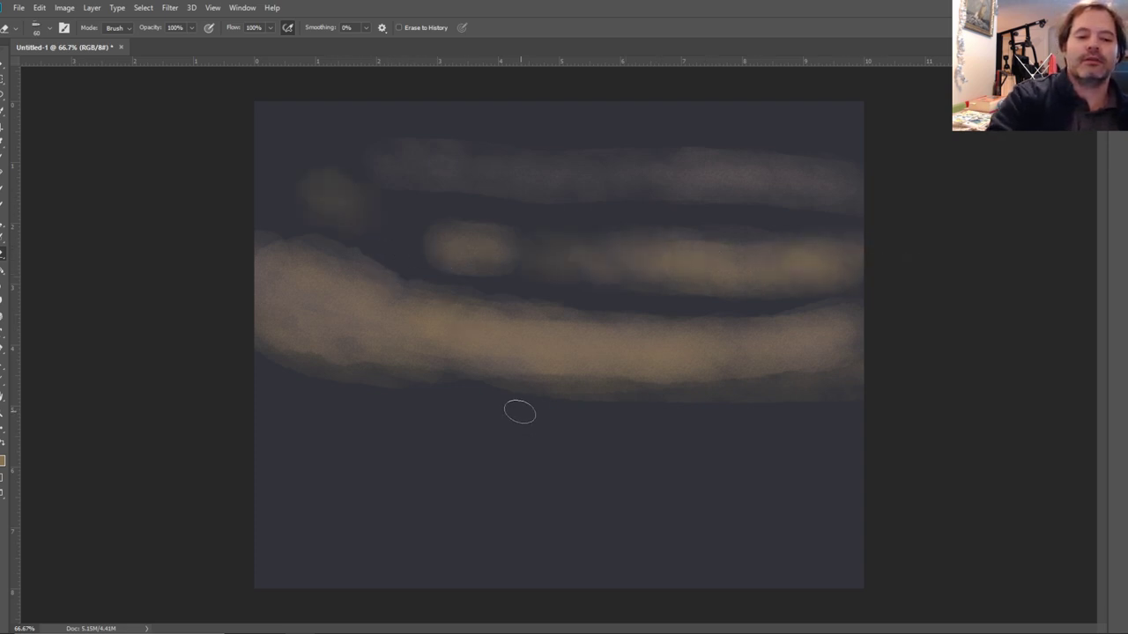
{"action": "mouse_move", "coordinate": [519, 410]}
{"action": "left_mouse_down"}
{"action": "mouse_move", "coordinate": [704, 417]}
{"action": "mouse_move", "coordinate": [766, 398]}
{"action": "mouse_move", "coordinate": [700, 415]}
{"action": "mouse_move", "coordinate": [503, 423]}
{"action": "left_mouse_up"}
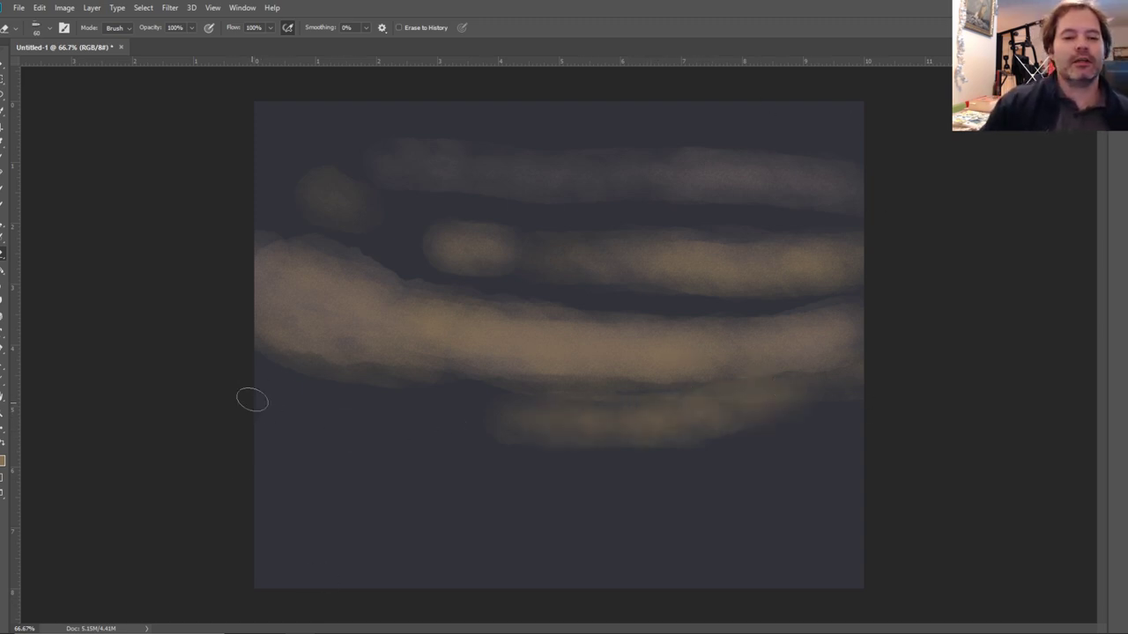
Set the background colour to a greyish blue-grey 547a87.
{"action": "left_click", "coordinate": [2, 461]}
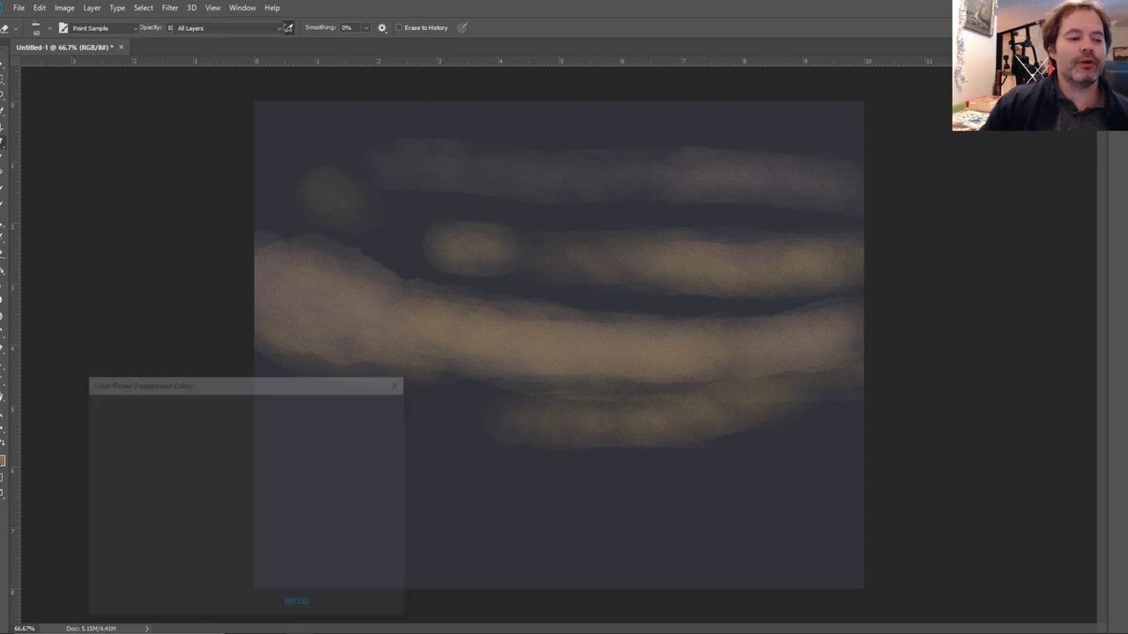
{"action": "left_click", "coordinate": [375, 428]}
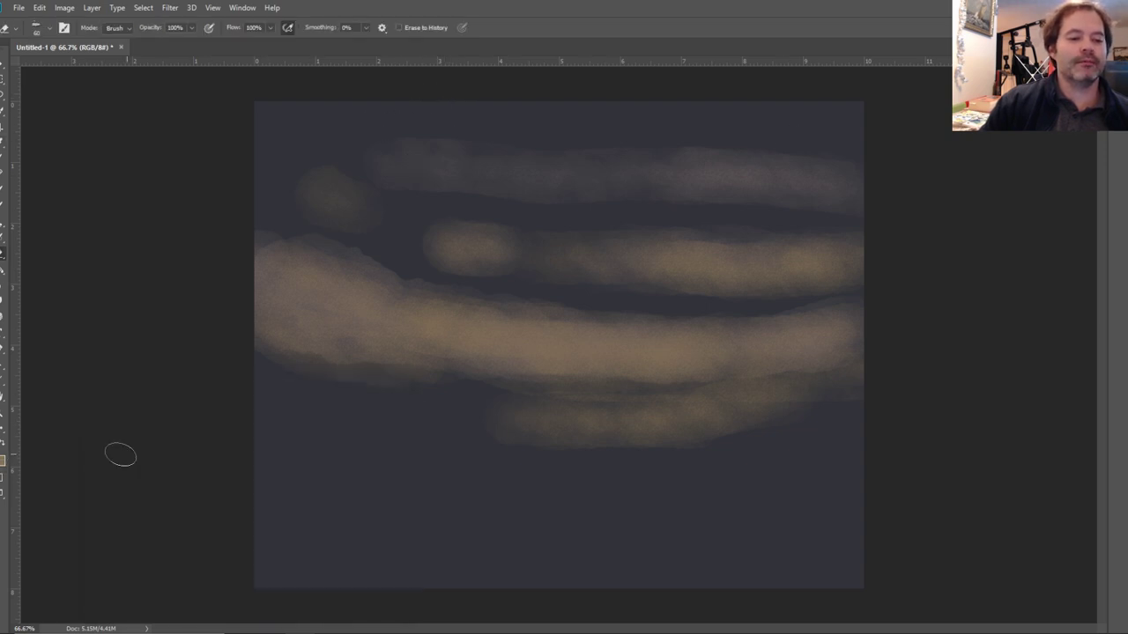
{"action": "left_click", "coordinate": [7, 467]}
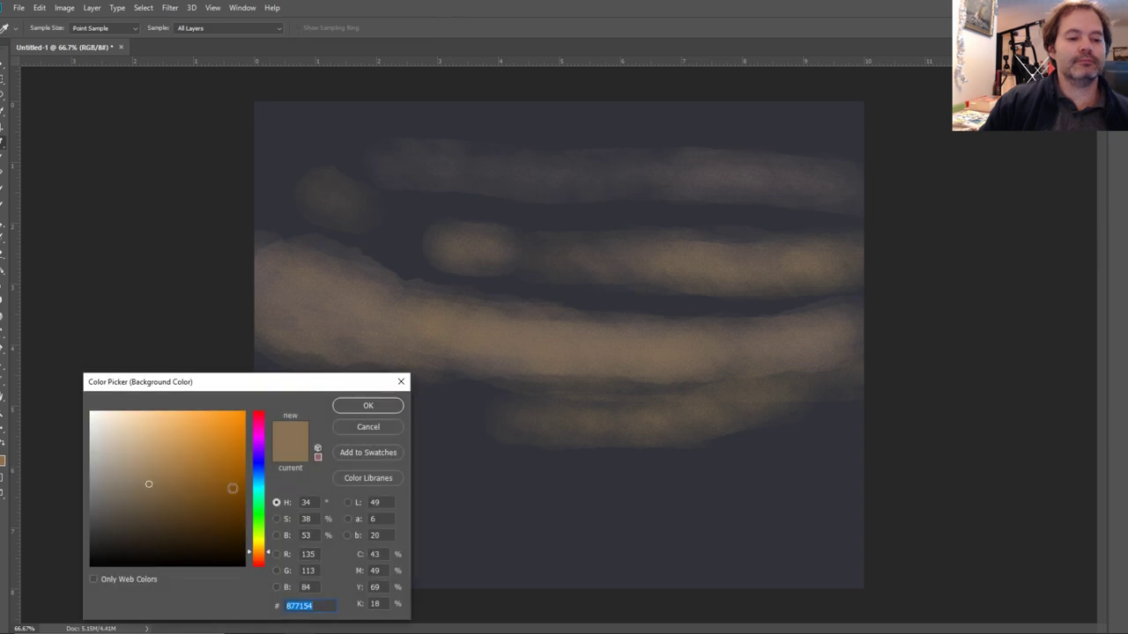
{"action": "left_click", "coordinate": [259, 480]}
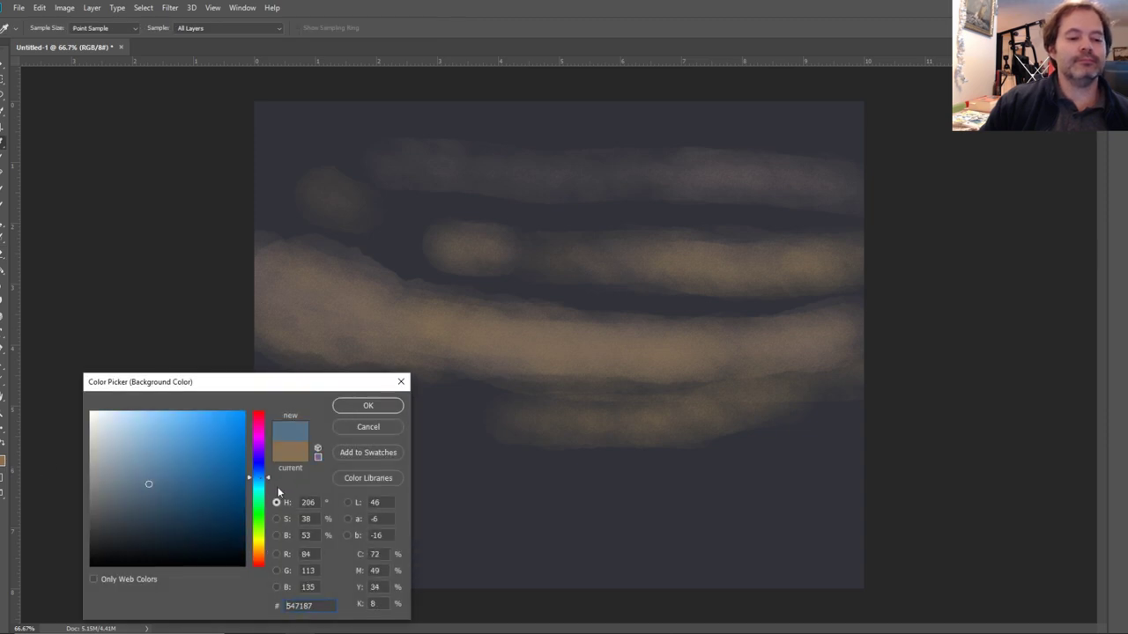
{"action": "left_click_drag", "start_coordinate": [269, 481], "coordinate": [269, 486]}
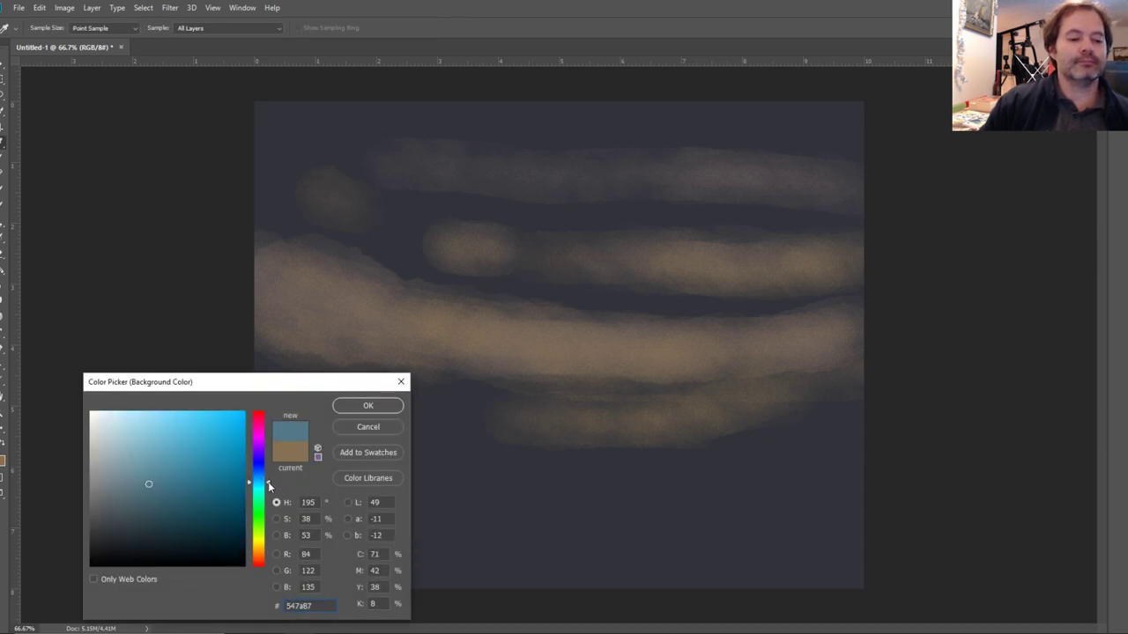
{"action": "left_click", "coordinate": [133, 498]}
{"action": "left_click", "coordinate": [361, 407]}
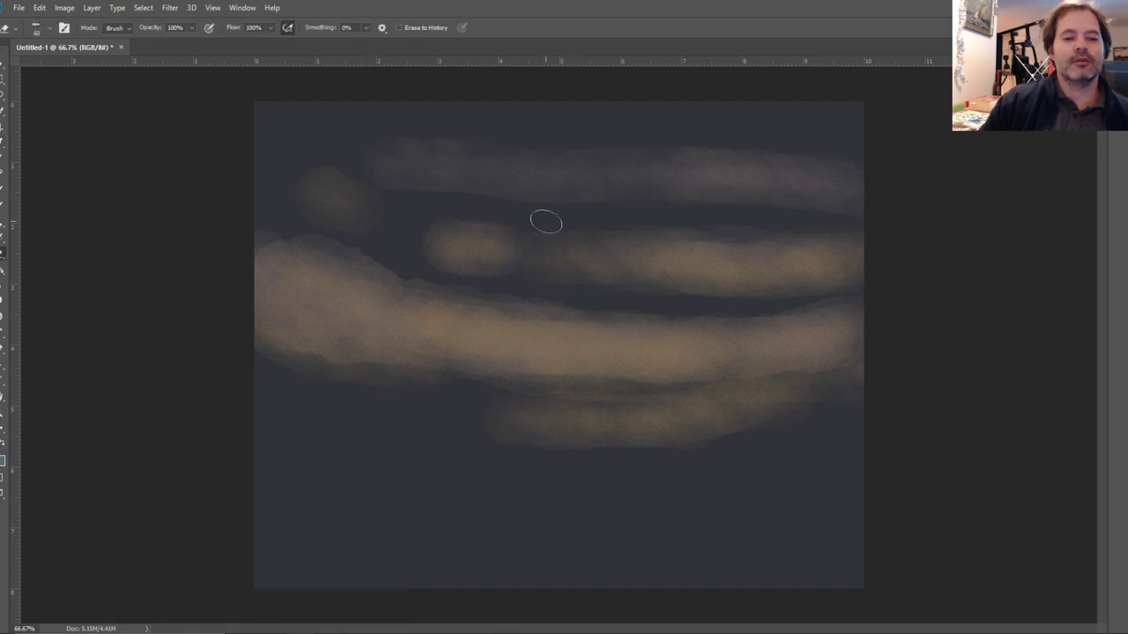
Paint the blue-grey wash along the top band, extending it toward the upper left.
{"action": "mouse_move", "coordinate": [391, 154]}
{"action": "left_mouse_down"}
{"action": "mouse_move", "coordinate": [605, 174]}
{"action": "mouse_move", "coordinate": [554, 170]}
{"action": "mouse_move", "coordinate": [719, 201]}
{"action": "mouse_move", "coordinate": [706, 164]}
{"action": "mouse_move", "coordinate": [794, 190]}
{"action": "mouse_move", "coordinate": [783, 174]}
{"action": "mouse_move", "coordinate": [665, 161]}
{"action": "mouse_move", "coordinate": [867, 170]}
{"action": "left_mouse_up"}
{"action": "left_click_drag", "start_coordinate": [443, 163], "coordinate": [330, 140]}
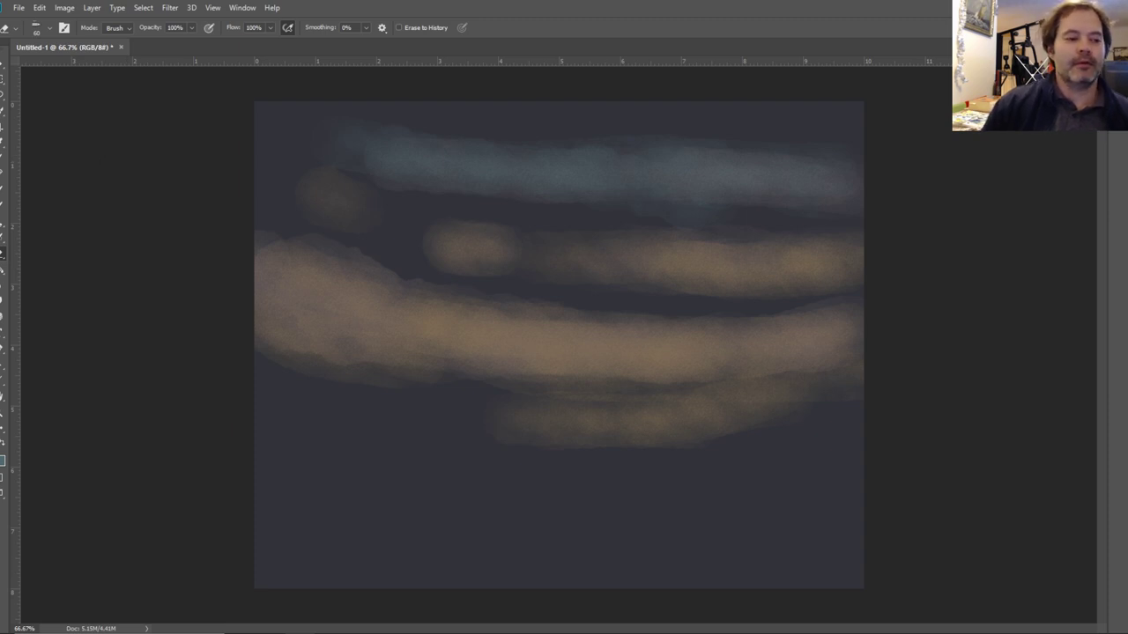
{"action": "left_click", "coordinate": [2, 459]}
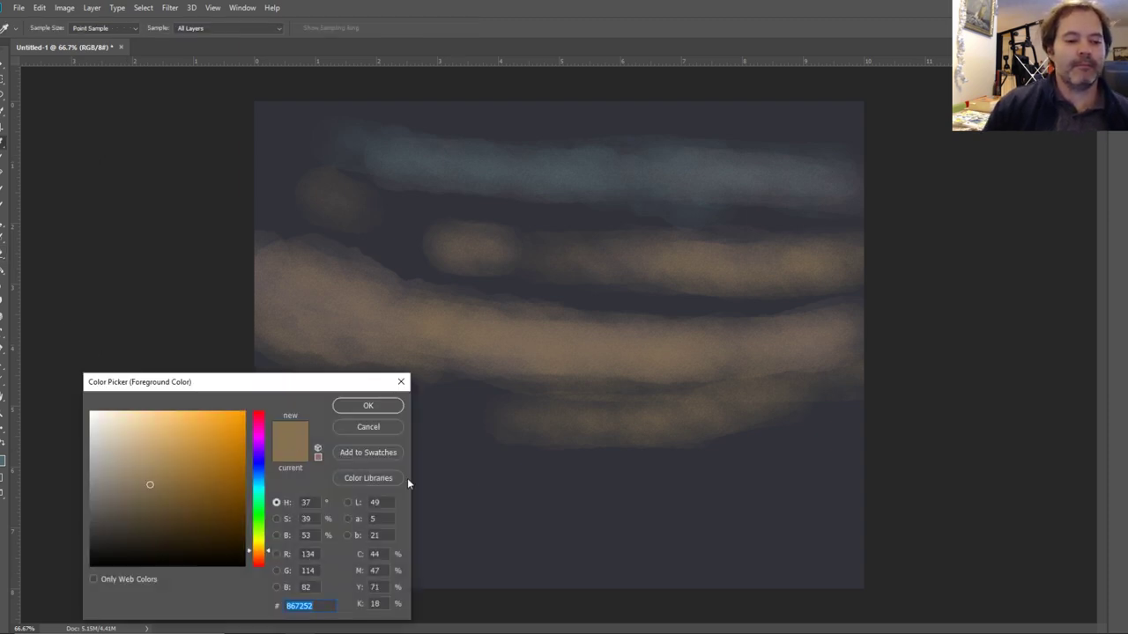
Choose a dark purple foreground colour, then paint and undo a lower-left test stroke.
{"action": "left_click", "coordinate": [499, 506]}
{"action": "left_click_drag", "start_coordinate": [112, 530], "coordinate": [134, 518]}
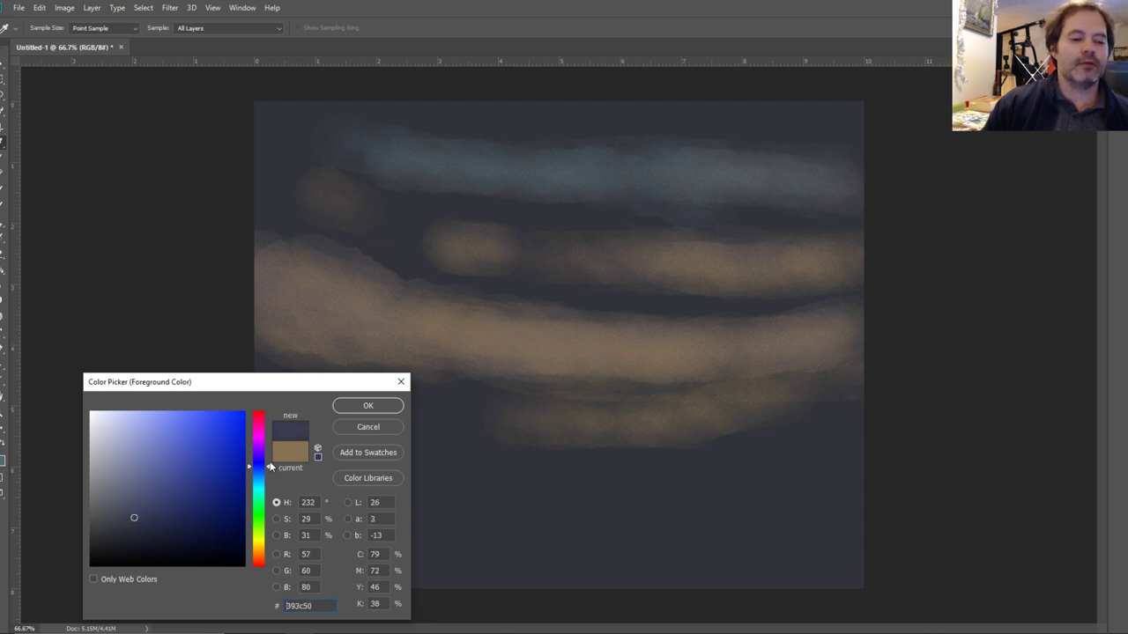
{"action": "left_click_drag", "start_coordinate": [269, 467], "coordinate": [268, 457]}
{"action": "left_click", "coordinate": [357, 408]}
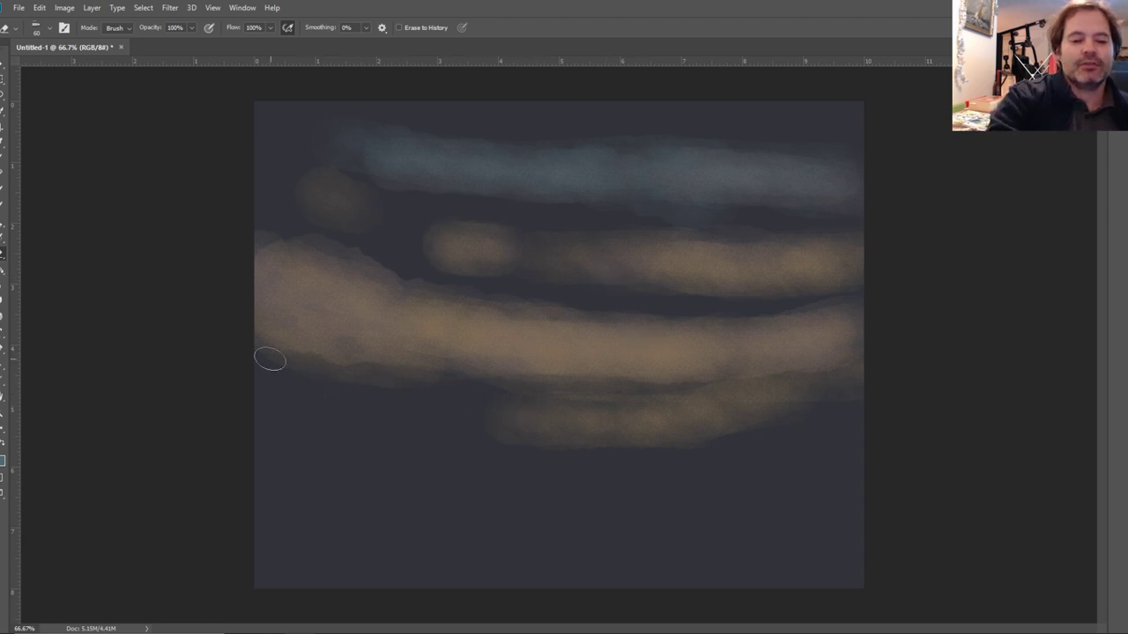
{"action": "mouse_move", "coordinate": [269, 359]}
{"action": "left_mouse_down"}
{"action": "mouse_move", "coordinate": [402, 366]}
{"action": "mouse_move", "coordinate": [322, 374]}
{"action": "mouse_move", "coordinate": [417, 394]}
{"action": "mouse_move", "coordinate": [293, 384]}
{"action": "mouse_move", "coordinate": [367, 413]}
{"action": "left_mouse_up"}
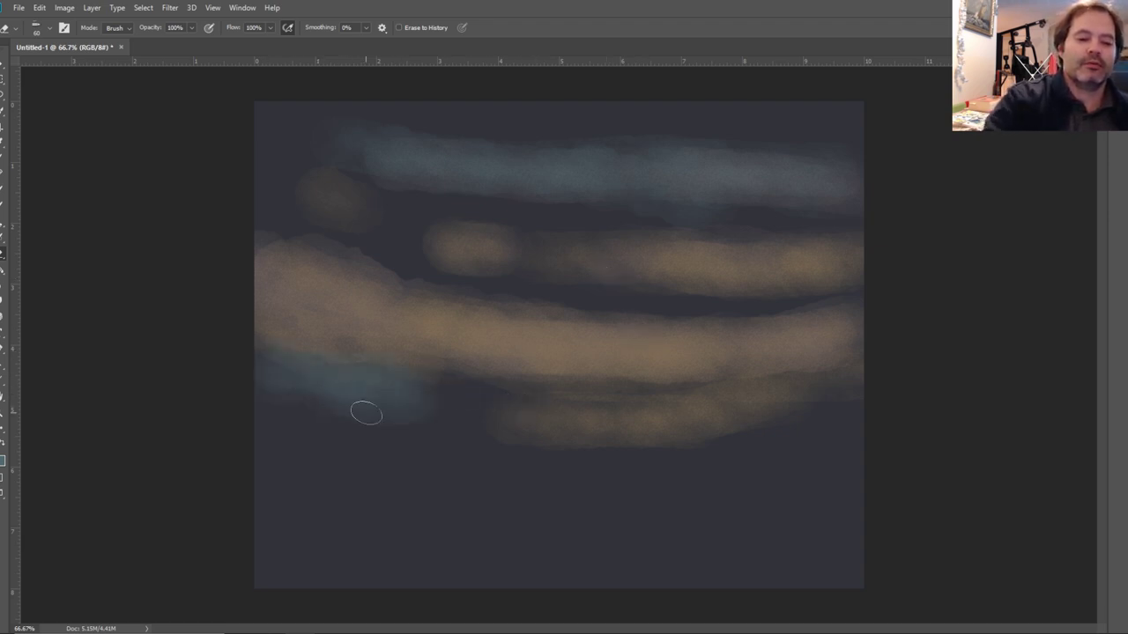
{"action": "key", "text": "ctrl+z"}
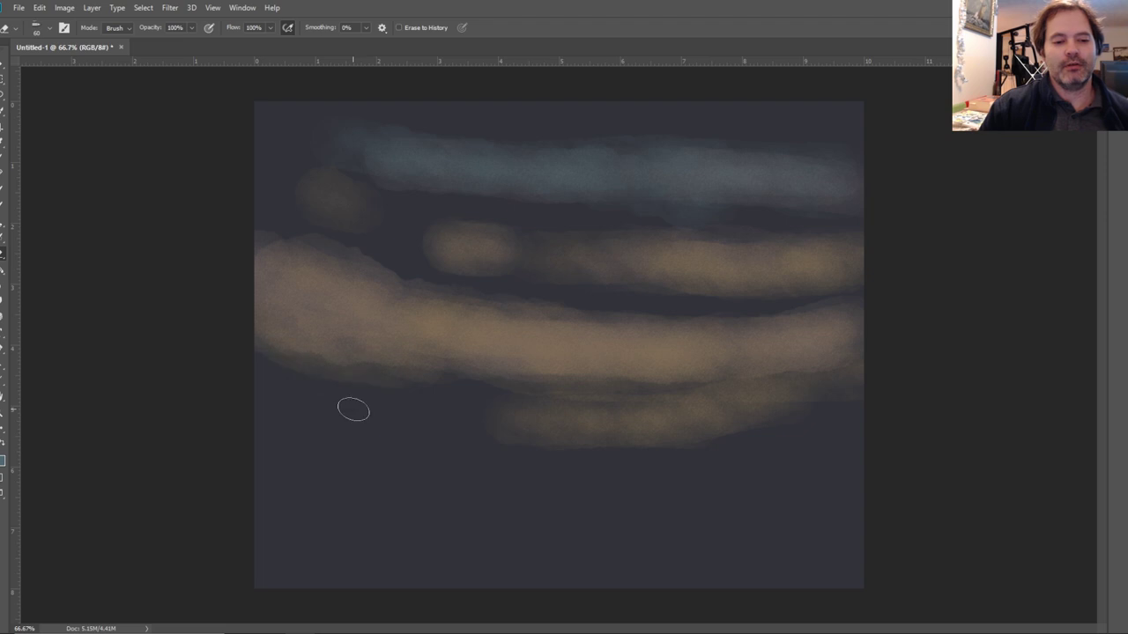
Set the background colour to muted violet 595271.
{"action": "left_click", "coordinate": [2, 465]}
{"action": "left_click_drag", "start_coordinate": [257, 493], "coordinate": [265, 464]}
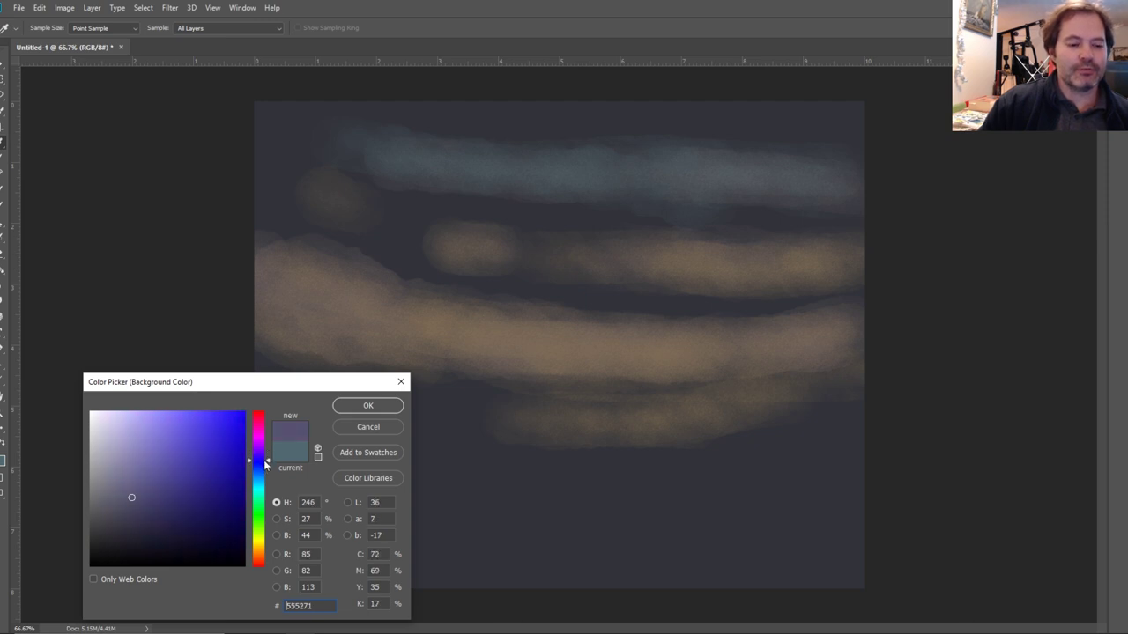
{"action": "left_click", "coordinate": [385, 407]}
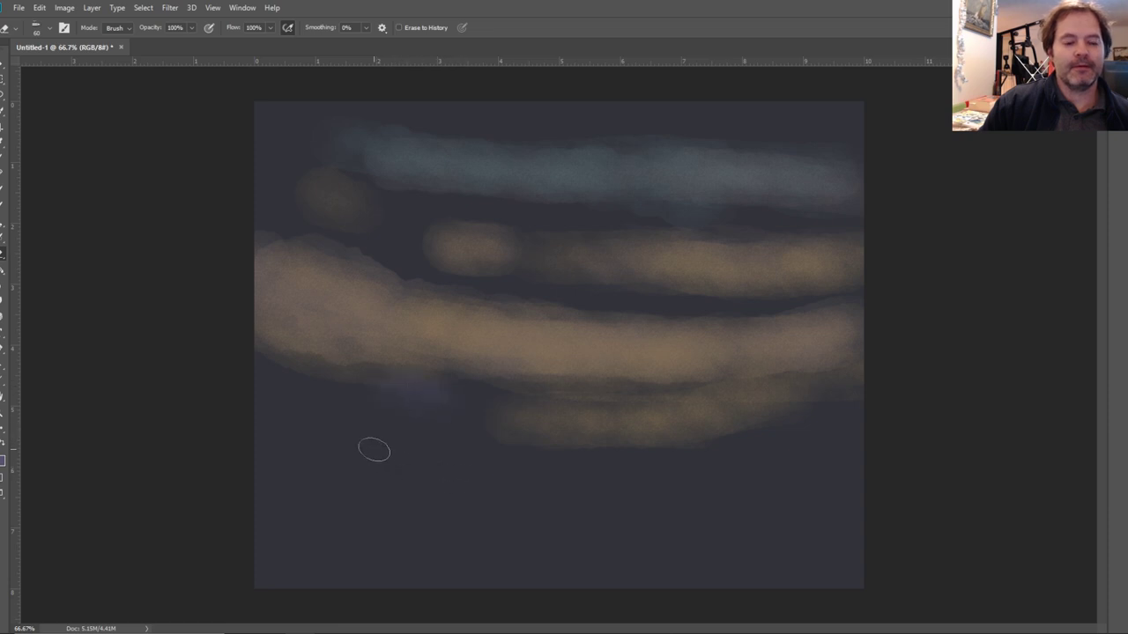
Wash purple along the gap between bands, over the upper sky, and along the lower band's edge.
{"action": "mouse_move", "coordinate": [463, 283]}
{"action": "left_mouse_down"}
{"action": "mouse_move", "coordinate": [576, 303]}
{"action": "mouse_move", "coordinate": [591, 316]}
{"action": "mouse_move", "coordinate": [530, 293]}
{"action": "mouse_move", "coordinate": [624, 306]}
{"action": "mouse_move", "coordinate": [620, 324]}
{"action": "mouse_move", "coordinate": [578, 302]}
{"action": "mouse_move", "coordinate": [674, 317]}
{"action": "mouse_move", "coordinate": [681, 332]}
{"action": "mouse_move", "coordinate": [629, 320]}
{"action": "mouse_move", "coordinate": [857, 310]}
{"action": "mouse_move", "coordinate": [707, 323]}
{"action": "mouse_move", "coordinate": [464, 286]}
{"action": "mouse_move", "coordinate": [369, 256]}
{"action": "mouse_move", "coordinate": [413, 263]}
{"action": "mouse_move", "coordinate": [384, 232]}
{"action": "mouse_move", "coordinate": [416, 212]}
{"action": "mouse_move", "coordinate": [371, 237]}
{"action": "mouse_move", "coordinate": [297, 222]}
{"action": "mouse_move", "coordinate": [273, 203]}
{"action": "mouse_move", "coordinate": [348, 245]}
{"action": "mouse_move", "coordinate": [264, 170]}
{"action": "mouse_move", "coordinate": [263, 139]}
{"action": "mouse_move", "coordinate": [317, 151]}
{"action": "mouse_move", "coordinate": [297, 153]}
{"action": "mouse_move", "coordinate": [432, 223]}
{"action": "mouse_move", "coordinate": [417, 195]}
{"action": "mouse_move", "coordinate": [503, 219]}
{"action": "mouse_move", "coordinate": [486, 205]}
{"action": "mouse_move", "coordinate": [607, 209]}
{"action": "mouse_move", "coordinate": [546, 215]}
{"action": "mouse_move", "coordinate": [732, 233]}
{"action": "mouse_move", "coordinate": [719, 218]}
{"action": "mouse_move", "coordinate": [671, 220]}
{"action": "mouse_move", "coordinate": [825, 249]}
{"action": "mouse_move", "coordinate": [846, 227]}
{"action": "mouse_move", "coordinate": [733, 220]}
{"action": "mouse_move", "coordinate": [856, 234]}
{"action": "mouse_move", "coordinate": [666, 204]}
{"action": "mouse_move", "coordinate": [830, 111]}
{"action": "left_mouse_up"}
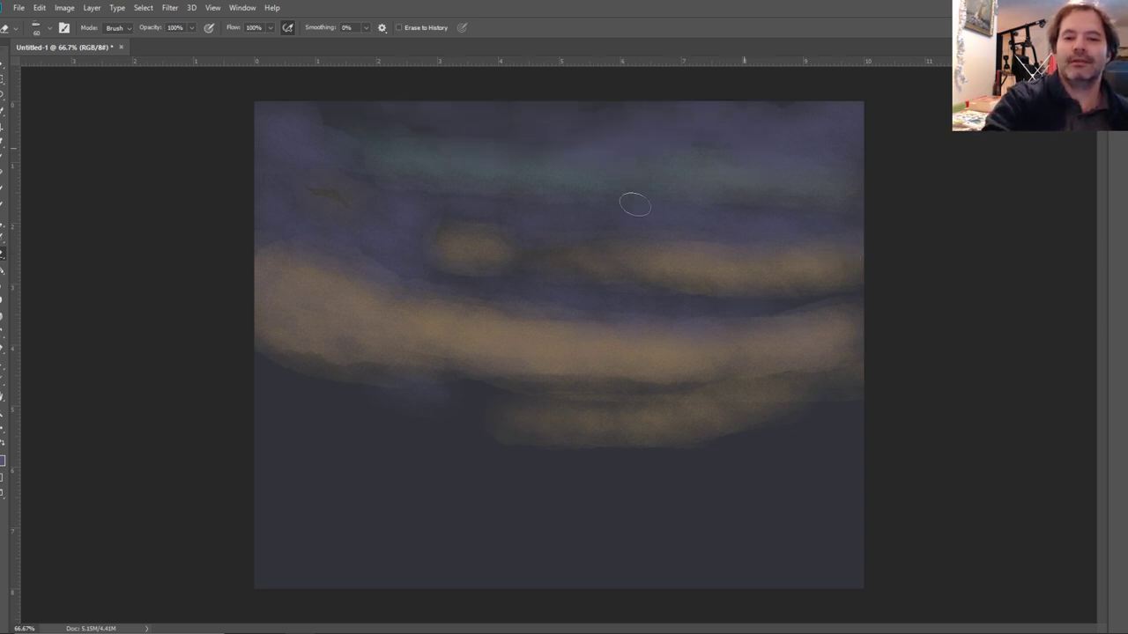
{"action": "mouse_move", "coordinate": [634, 205]}
{"action": "left_mouse_down"}
{"action": "mouse_move", "coordinate": [870, 98]}
{"action": "mouse_move", "coordinate": [692, 182]}
{"action": "left_mouse_up"}
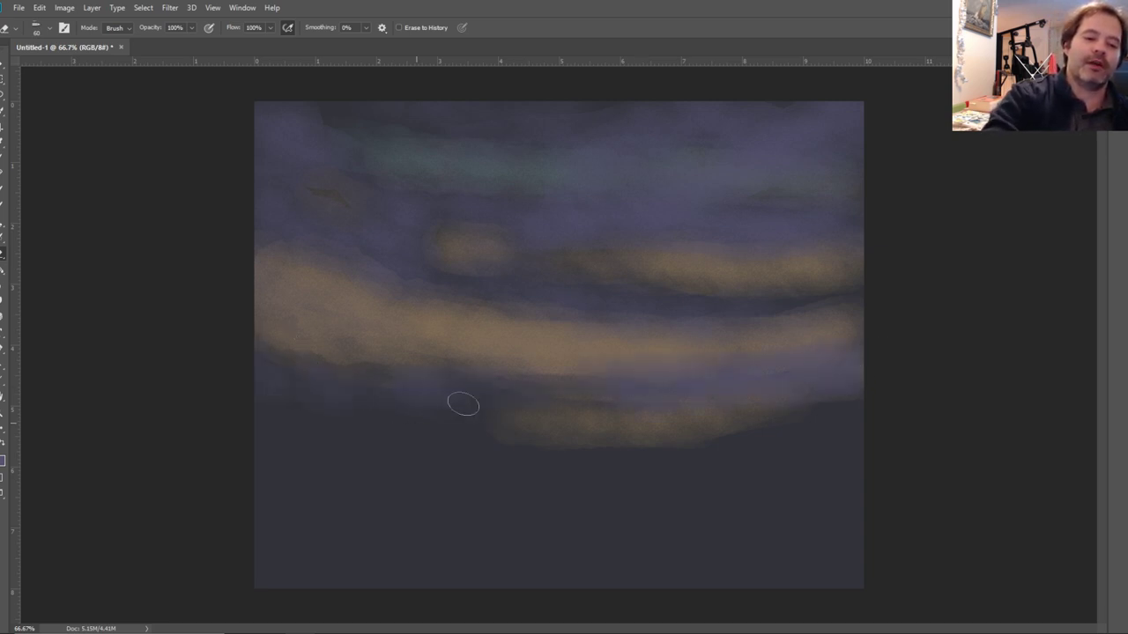
{"action": "left_click_drag", "start_coordinate": [316, 413], "coordinate": [502, 445]}
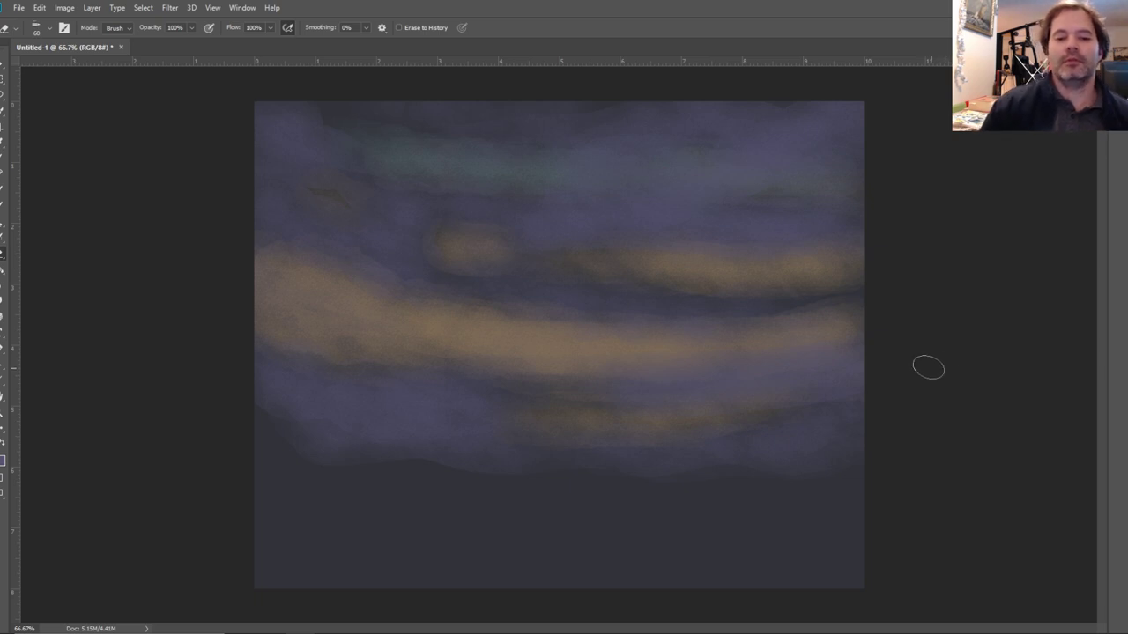
Add Layer 1, convert the Background into Layer 0, and select Layer 1 for painting.
{"action": "key", "text": "F7"}
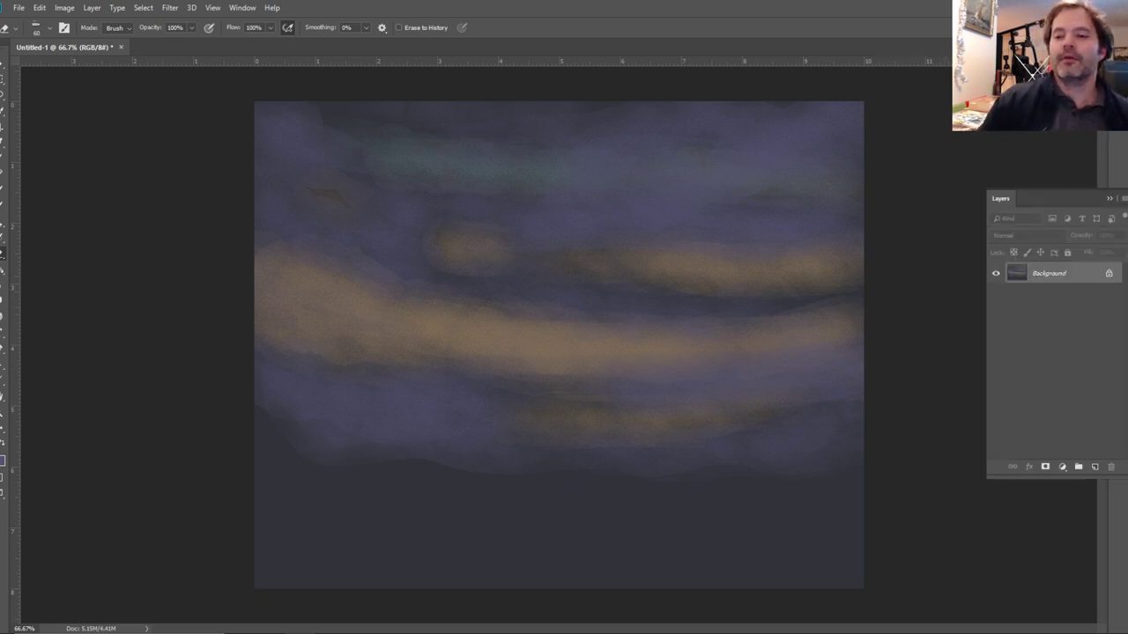
{"action": "left_click", "coordinate": [1091, 466]}
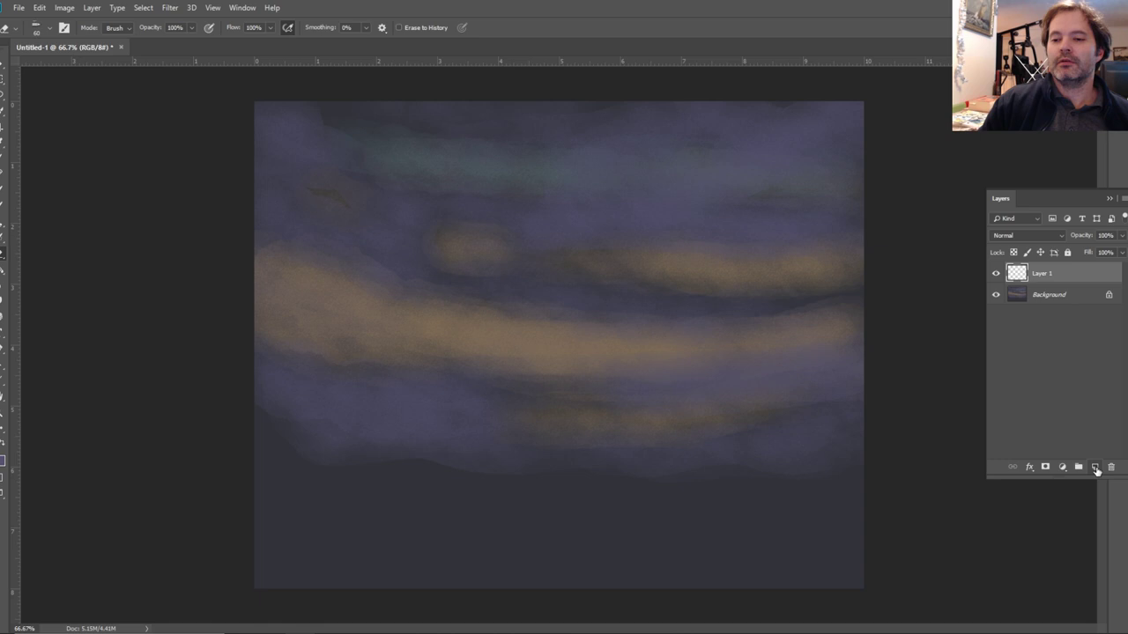
{"action": "double_click", "coordinate": [1073, 304]}
{"action": "left_click", "coordinate": [664, 194]}
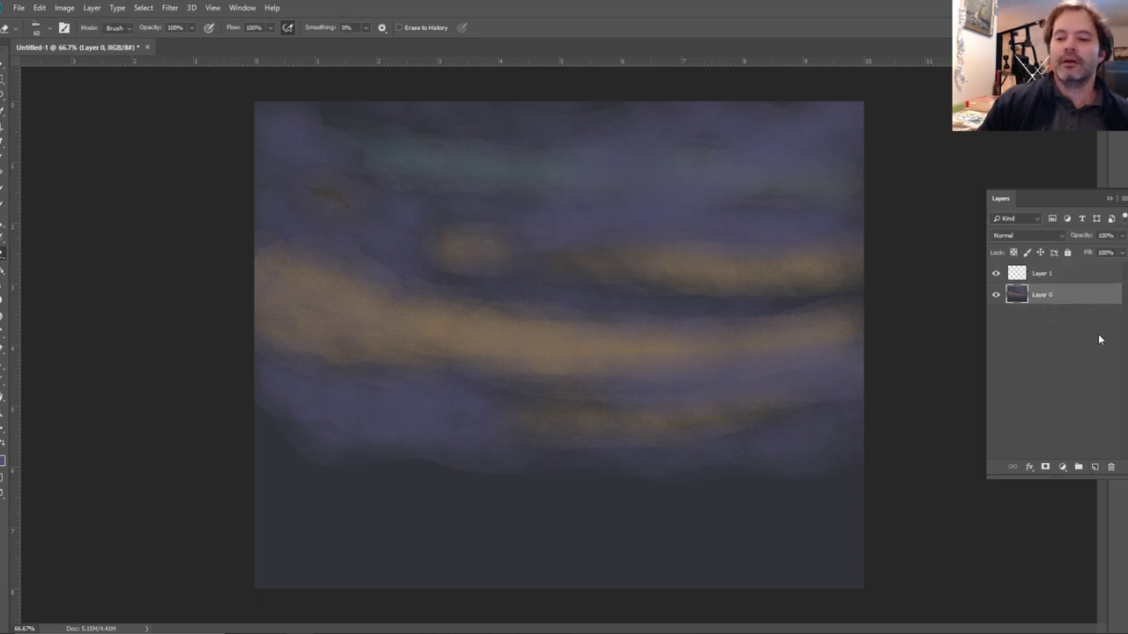
{"action": "left_click", "coordinate": [1057, 274]}
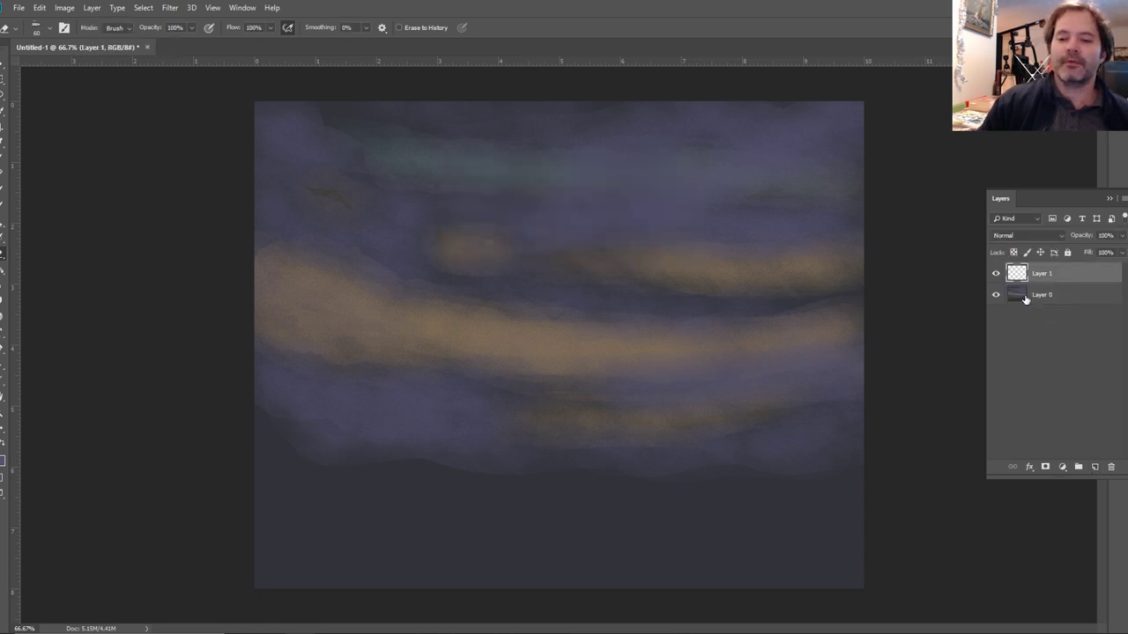
{"action": "left_click", "coordinate": [1112, 199]}
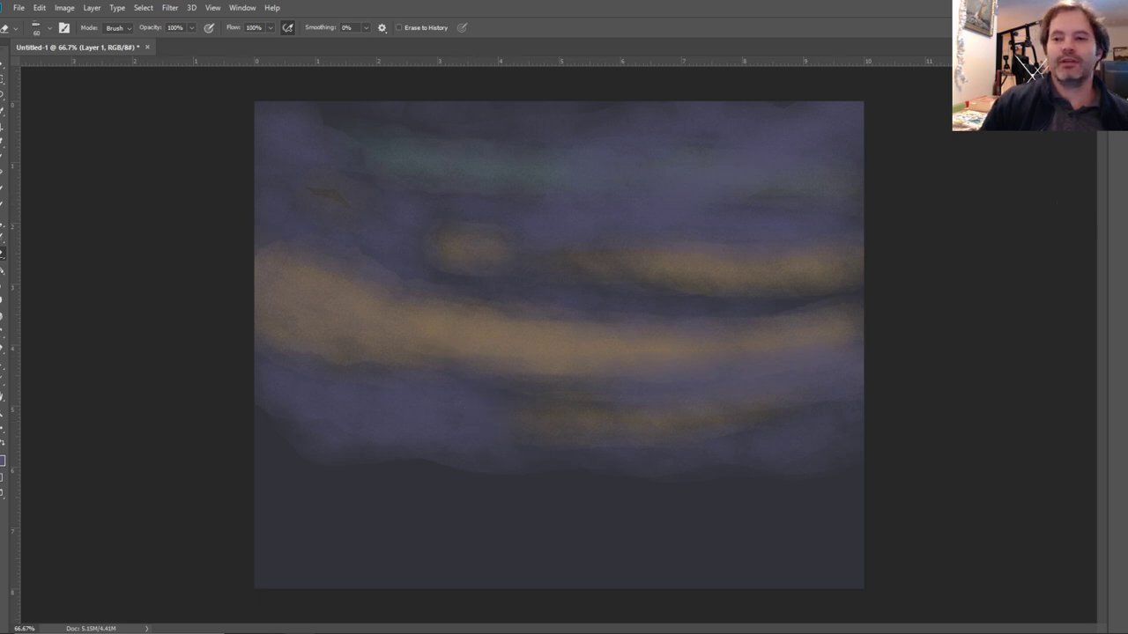
{"action": "key", "text": "F7"}
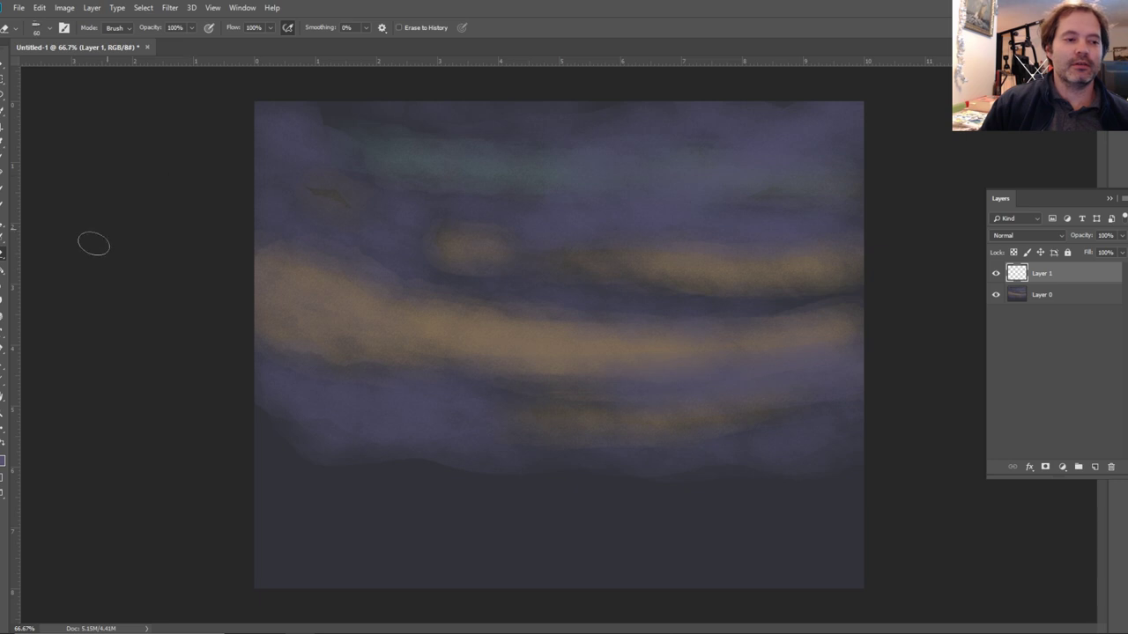
Outline a small, tall vehicle-shaped lasso selection with a notched base below the lower tan band.
{"action": "left_click", "coordinate": [1, 110]}
{"action": "key", "text": "F7"}
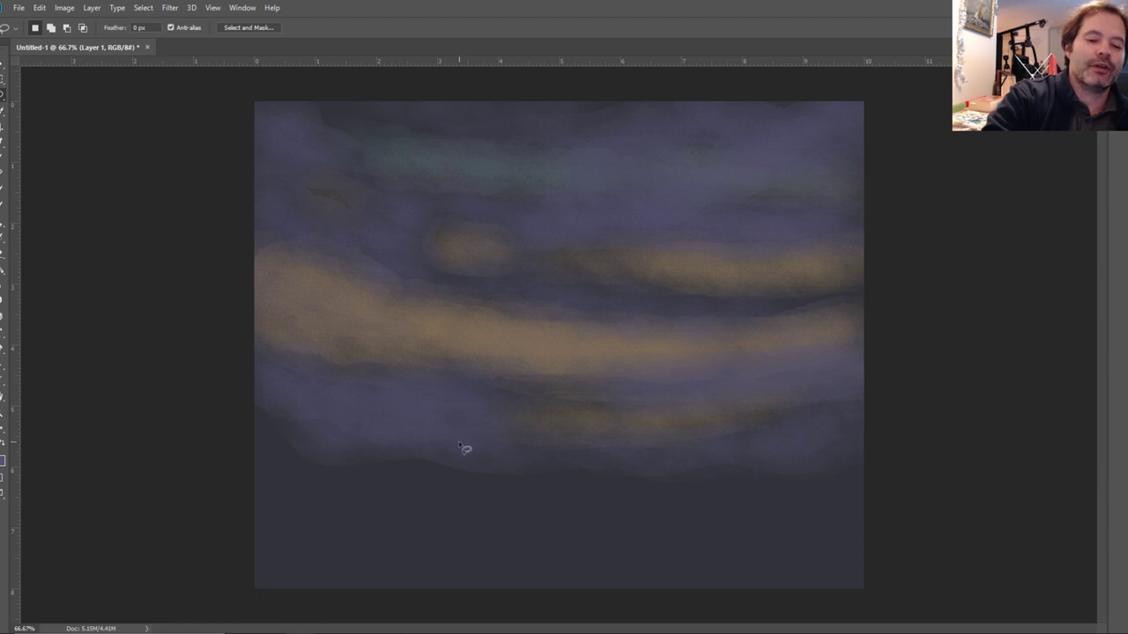
{"action": "left_click", "coordinate": [459, 378]}
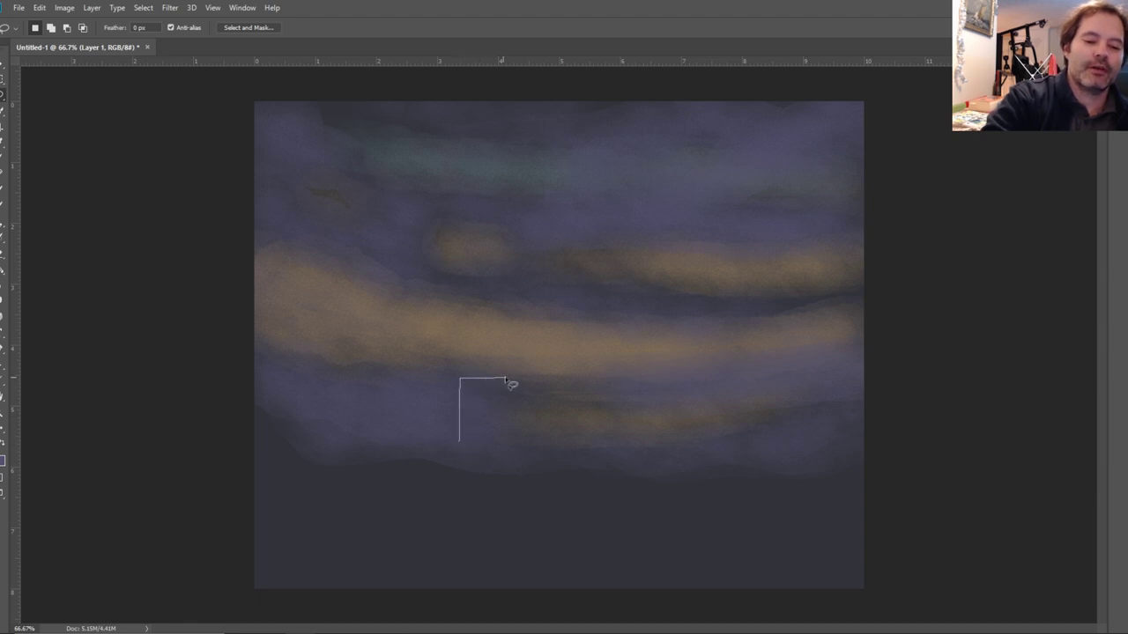
{"action": "mouse_move", "coordinate": [506, 379]}
{"action": "left_mouse_down"}
{"action": "mouse_move", "coordinate": [509, 449]}
{"action": "mouse_move", "coordinate": [459, 444]}
{"action": "left_mouse_up"}
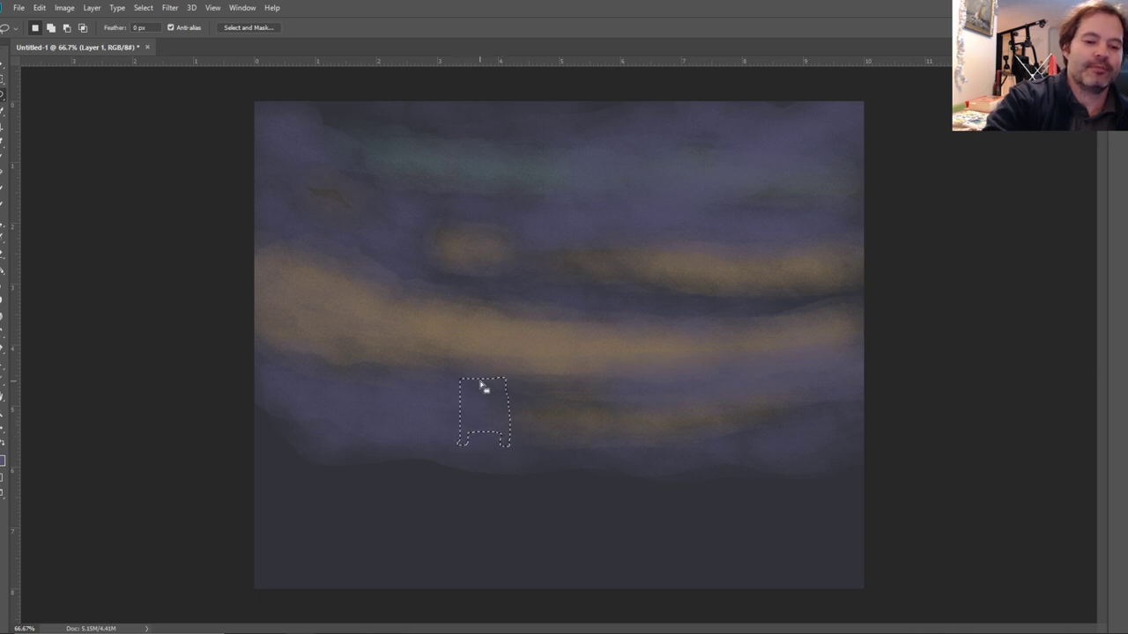
Paint the vehicle selection with a muted purple.
{"action": "left_click", "coordinate": [5, 477]}
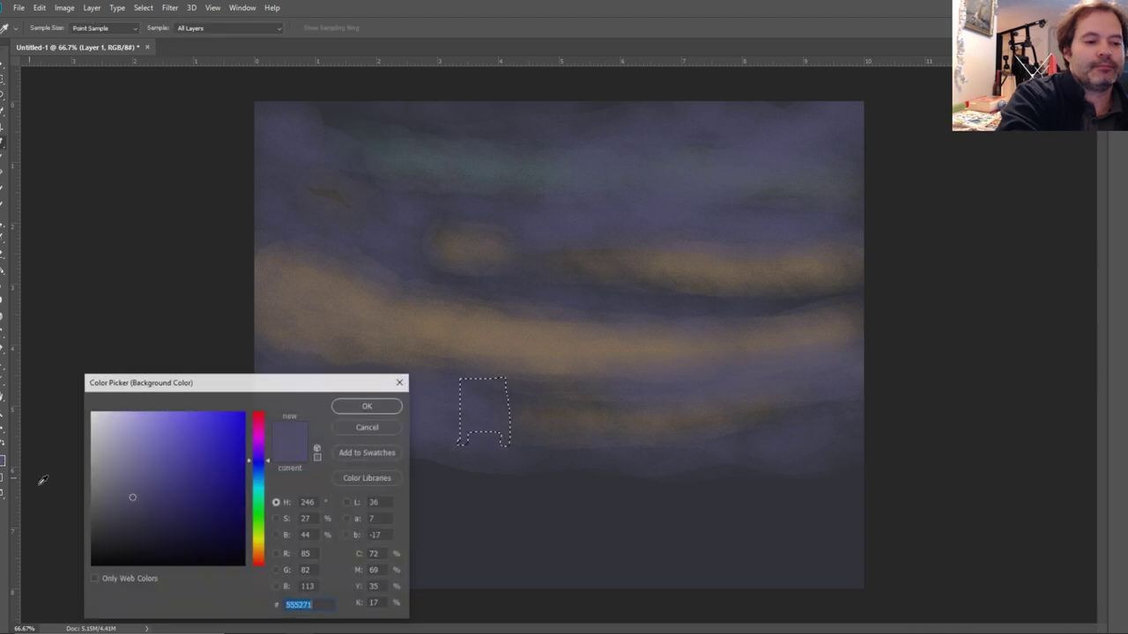
{"action": "left_click", "coordinate": [131, 534]}
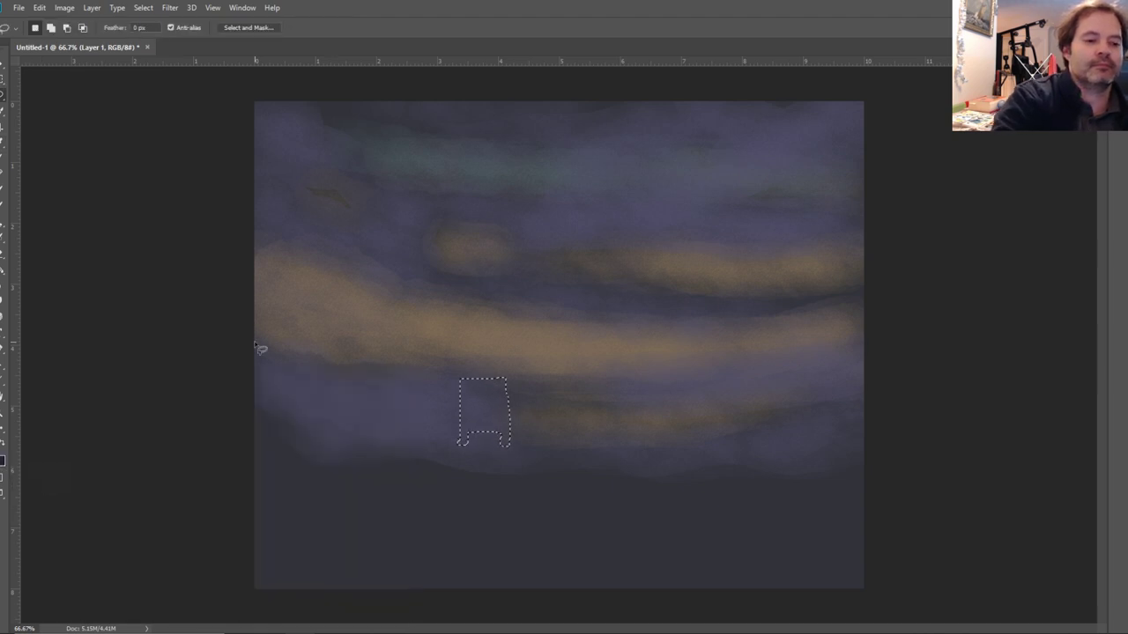
{"action": "key", "text": "Return"}
{"action": "key", "text": "i"}
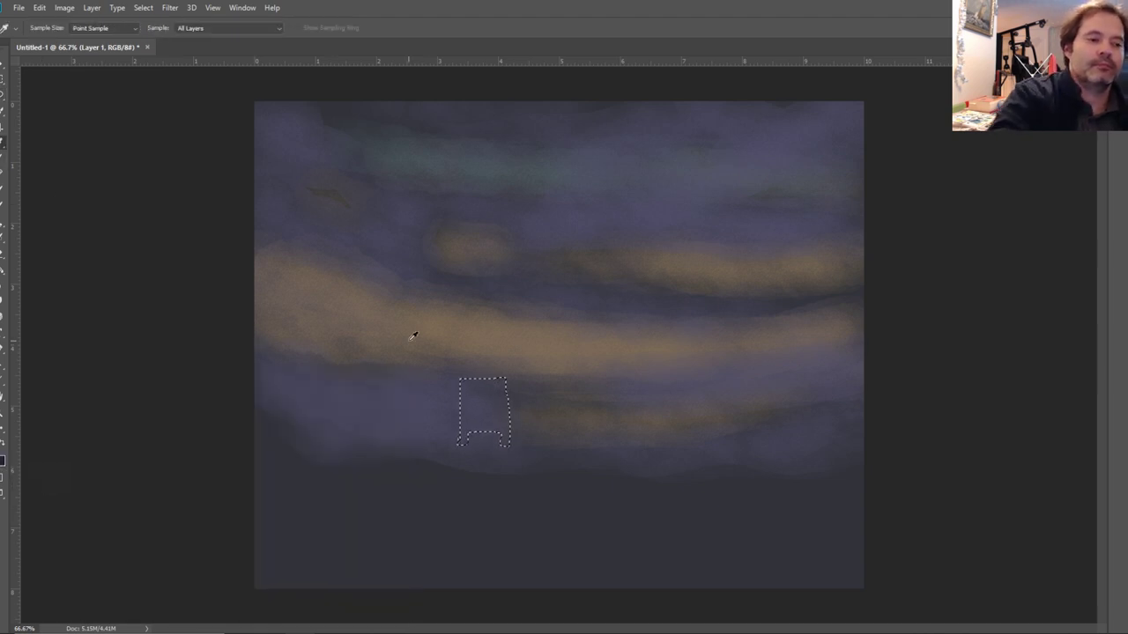
{"action": "key", "text": "b"}
{"action": "mouse_move", "coordinate": [463, 419]}
{"action": "left_mouse_down"}
{"action": "mouse_move", "coordinate": [496, 364]}
{"action": "mouse_move", "coordinate": [502, 441]}
{"action": "mouse_move", "coordinate": [463, 377]}
{"action": "left_mouse_up"}
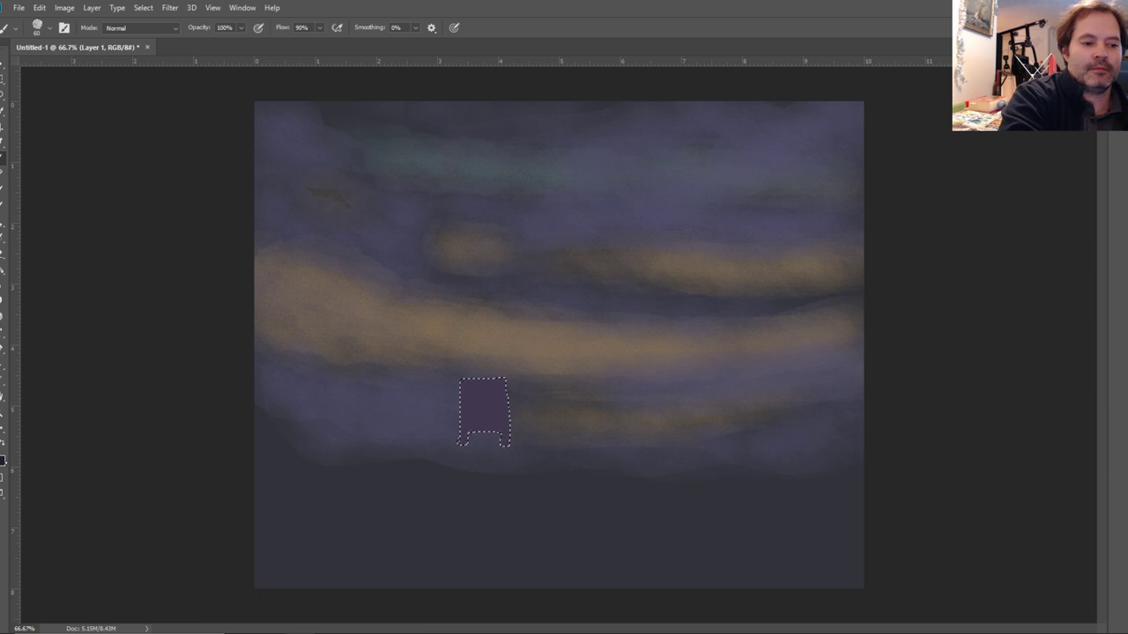
Repaint the vehicle in a near-black purple, 251f31.
{"action": "left_click", "coordinate": [4, 460]}
{"action": "left_click", "coordinate": [149, 538]}
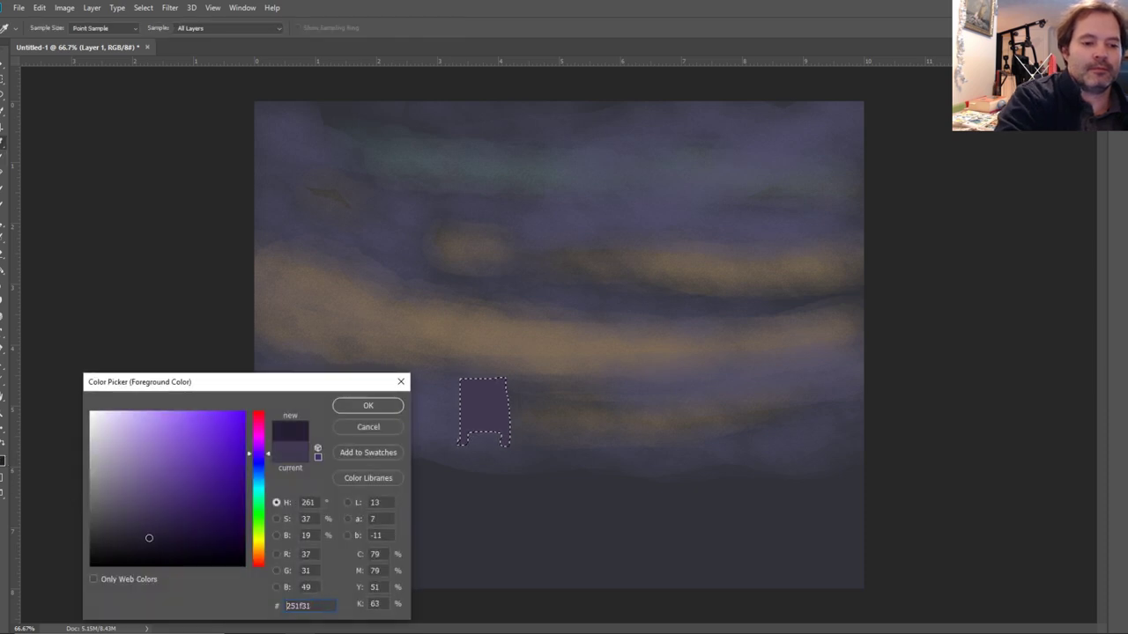
{"action": "left_click", "coordinate": [367, 406]}
{"action": "key", "text": "b"}
{"action": "mouse_move", "coordinate": [478, 393]}
{"action": "left_mouse_down"}
{"action": "mouse_move", "coordinate": [490, 442]}
{"action": "mouse_move", "coordinate": [507, 448]}
{"action": "mouse_move", "coordinate": [499, 373]}
{"action": "mouse_move", "coordinate": [454, 429]}
{"action": "mouse_move", "coordinate": [477, 420]}
{"action": "mouse_move", "coordinate": [496, 378]}
{"action": "left_mouse_up"}
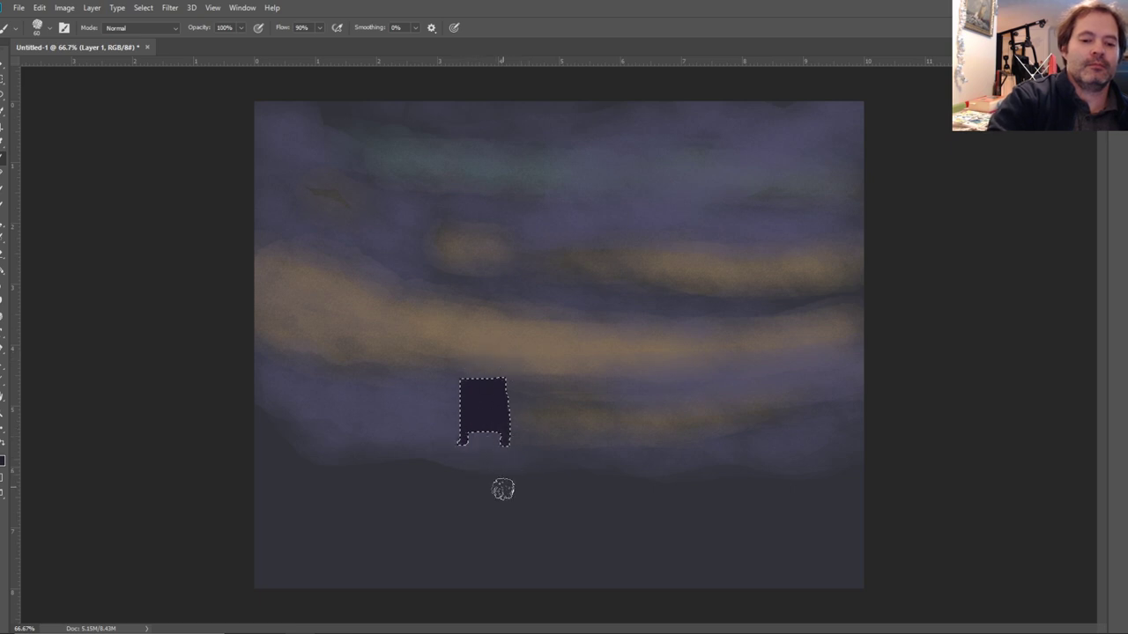
Trim slivers off the silhouette's left edge, right edge and lower-right corner.
{"action": "left_click", "coordinate": [4, 96]}
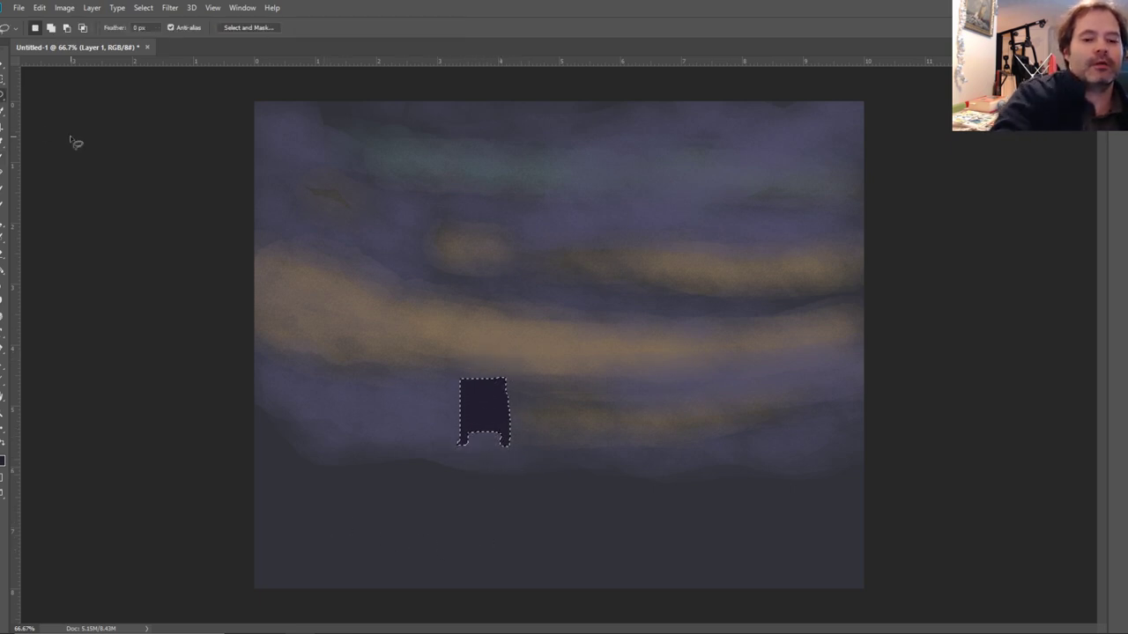
{"action": "left_click", "coordinate": [632, 341]}
{"action": "mouse_move", "coordinate": [470, 446]}
{"action": "left_mouse_down"}
{"action": "mouse_move", "coordinate": [459, 378]}
{"action": "mouse_move", "coordinate": [458, 459]}
{"action": "mouse_move", "coordinate": [445, 406]}
{"action": "left_mouse_up"}
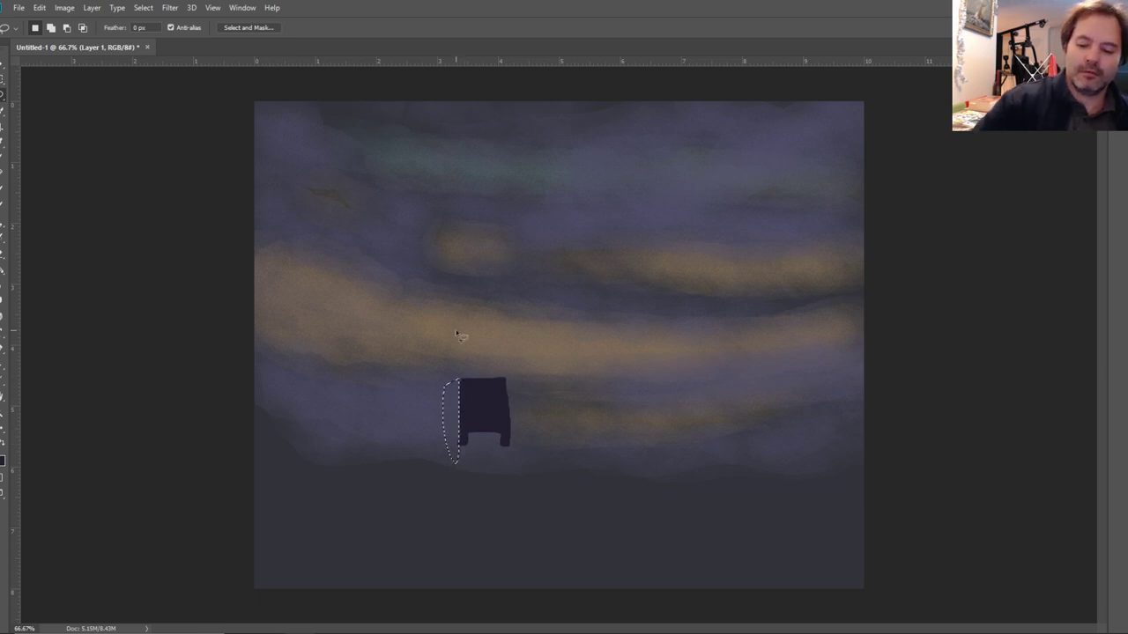
{"action": "left_click", "coordinate": [516, 385]}
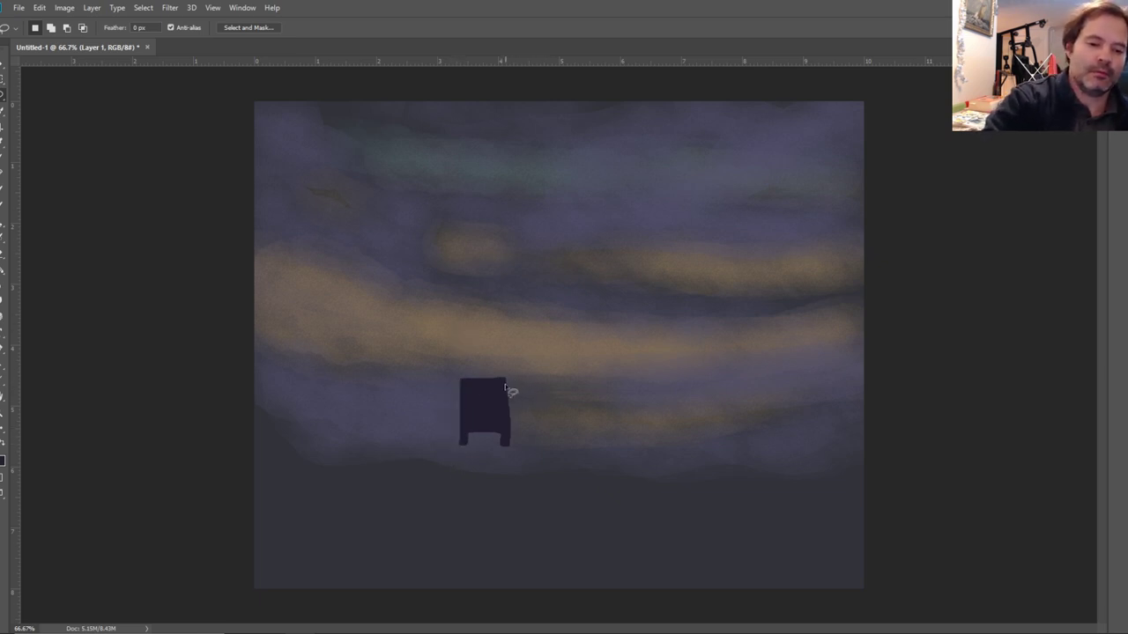
{"action": "mouse_move", "coordinate": [507, 375]}
{"action": "left_mouse_down"}
{"action": "mouse_move", "coordinate": [507, 455]}
{"action": "mouse_move", "coordinate": [515, 368]}
{"action": "left_mouse_up"}
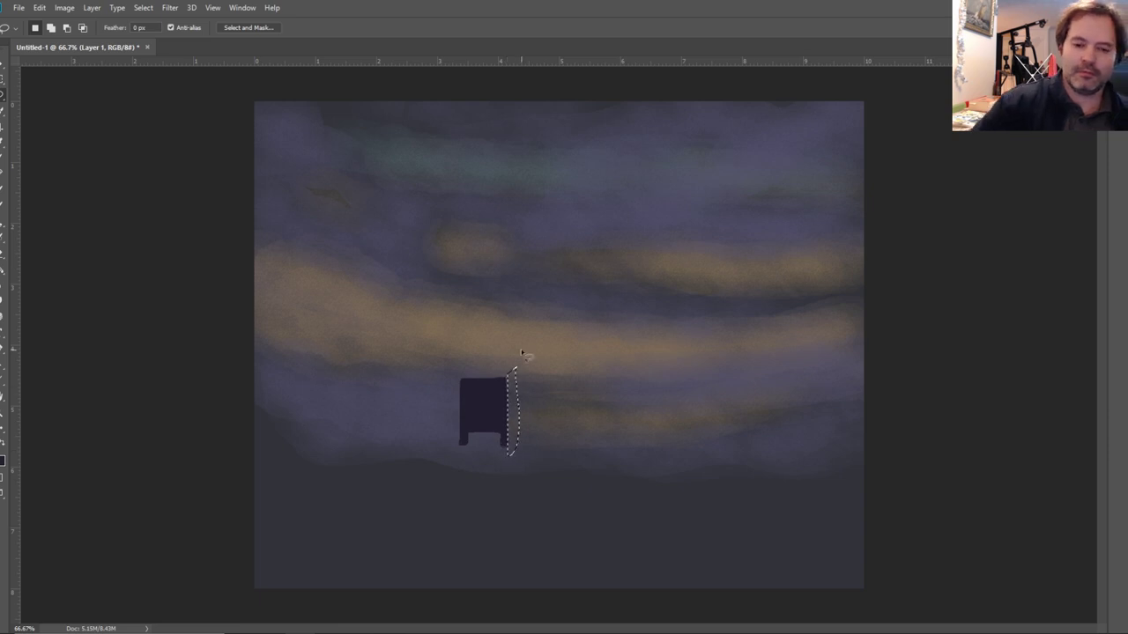
{"action": "key", "text": "ctrl+d"}
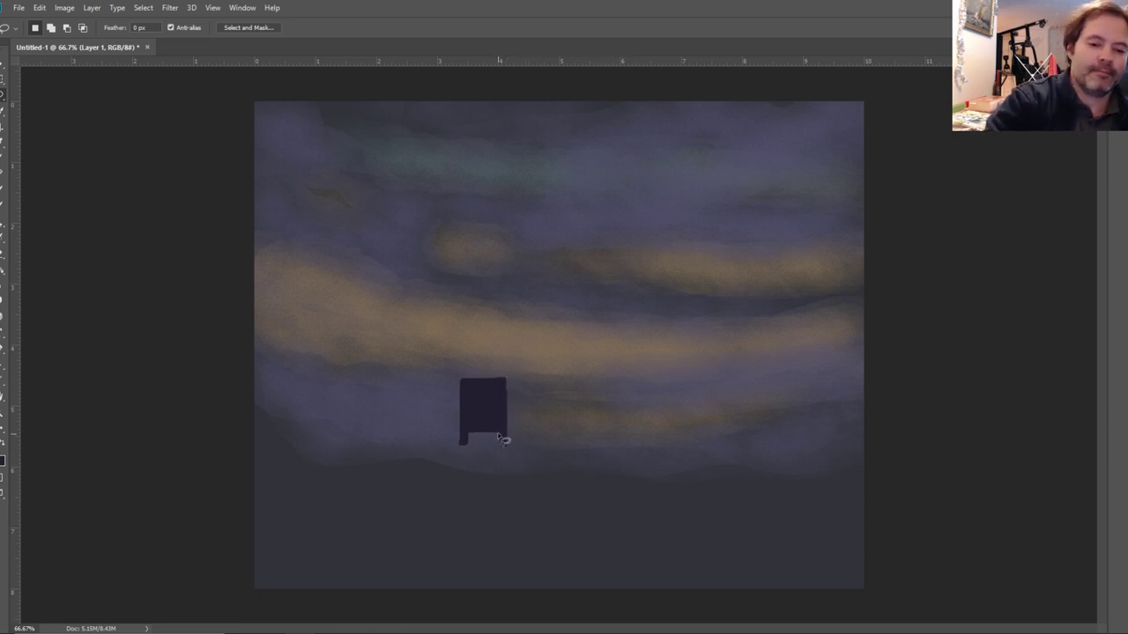
{"action": "mouse_move", "coordinate": [498, 434]}
{"action": "left_mouse_down"}
{"action": "mouse_move", "coordinate": [498, 450]}
{"action": "mouse_move", "coordinate": [503, 433]}
{"action": "left_mouse_up"}
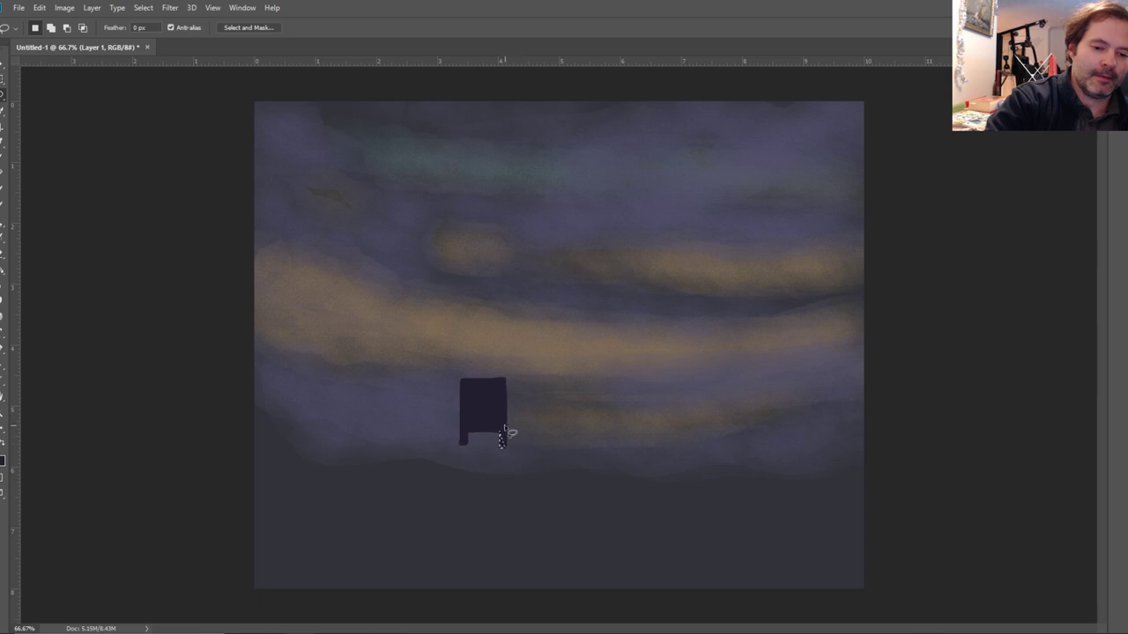
{"action": "left_click", "coordinate": [498, 431]}
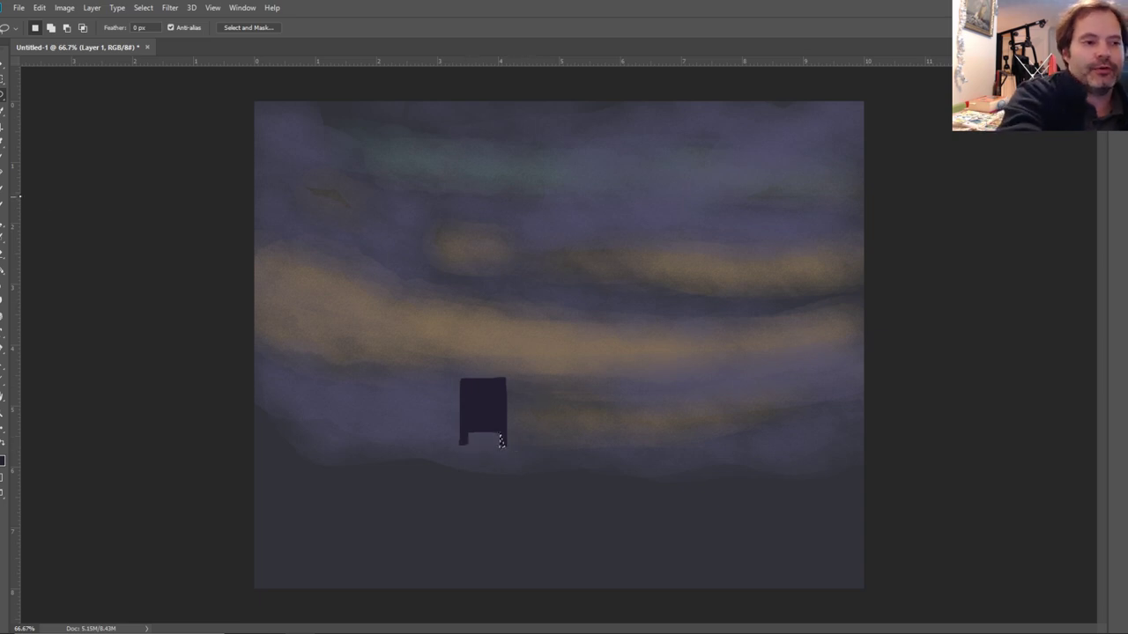
Trim the lower-left corner and a bottom strip, leaving two short wheel-like feet.
{"action": "key", "text": "b"}
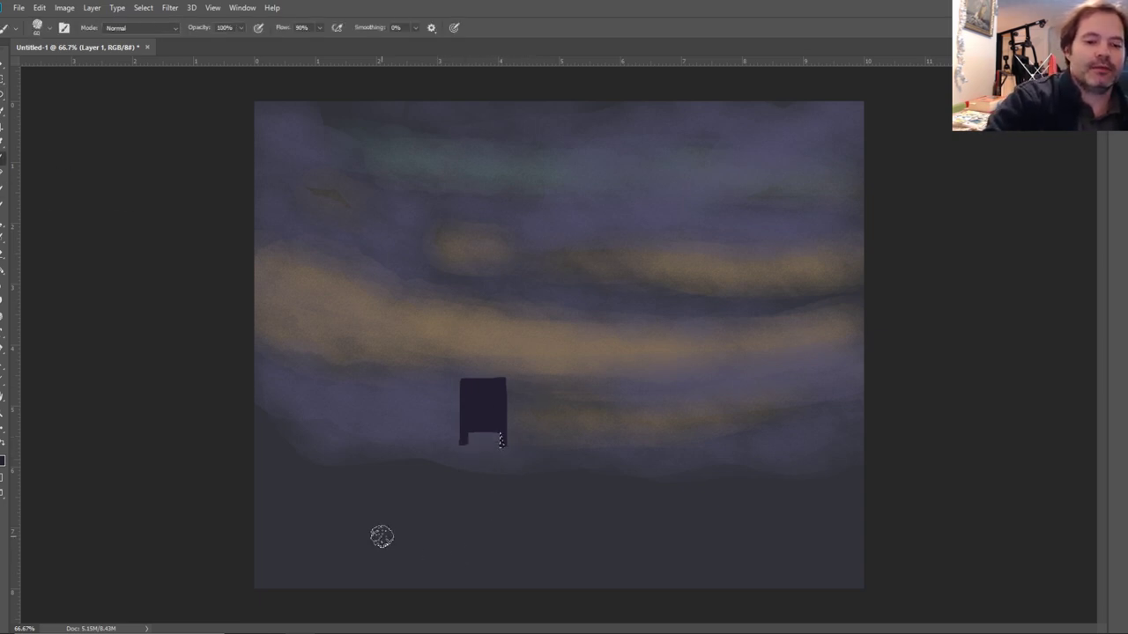
{"action": "key", "text": "l"}
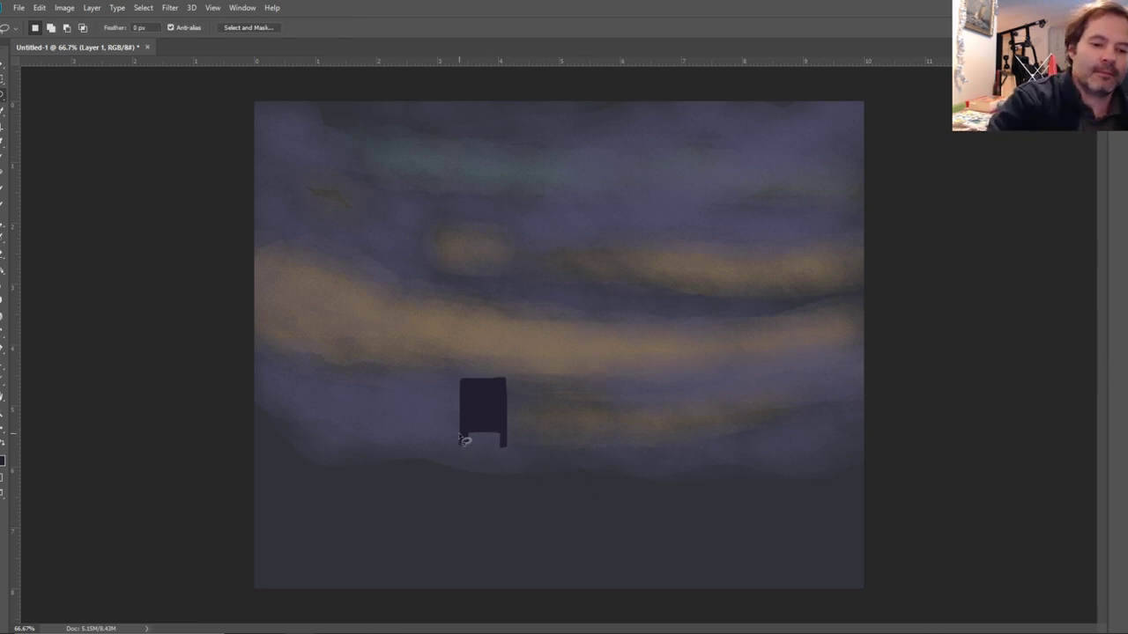
{"action": "mouse_move", "coordinate": [464, 441]}
{"action": "left_mouse_down"}
{"action": "mouse_move", "coordinate": [479, 456]}
{"action": "mouse_move", "coordinate": [467, 429]}
{"action": "left_mouse_up"}
{"action": "left_click", "coordinate": [464, 427]}
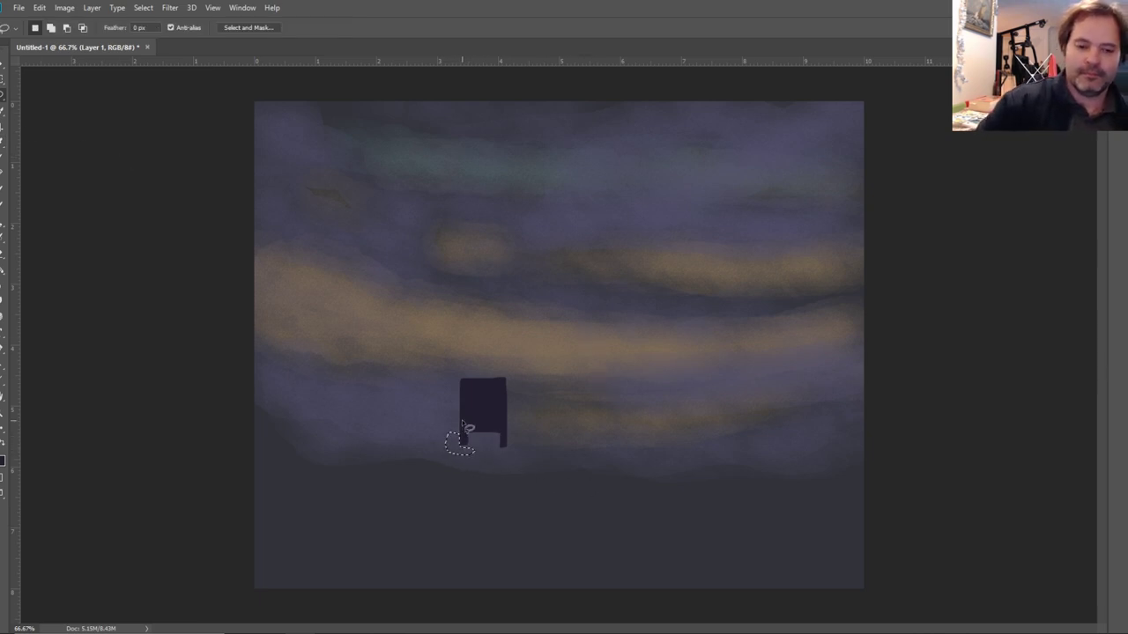
{"action": "mouse_move", "coordinate": [465, 450]}
{"action": "left_mouse_down"}
{"action": "mouse_move", "coordinate": [524, 453]}
{"action": "mouse_move", "coordinate": [430, 453]}
{"action": "left_mouse_up"}
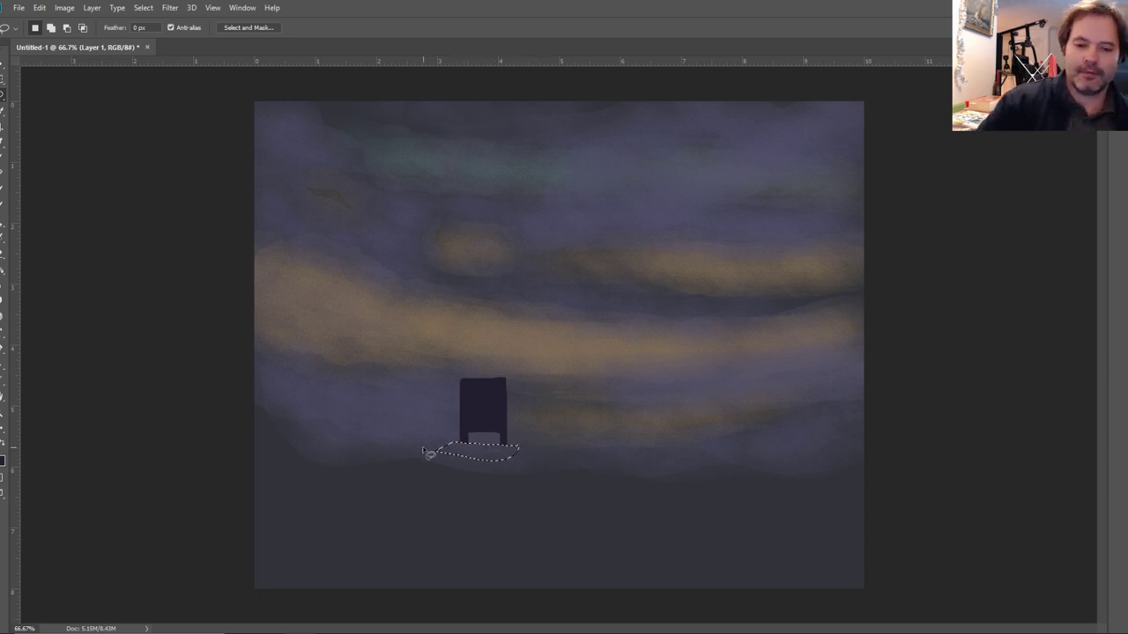
{"action": "left_click", "coordinate": [603, 408]}
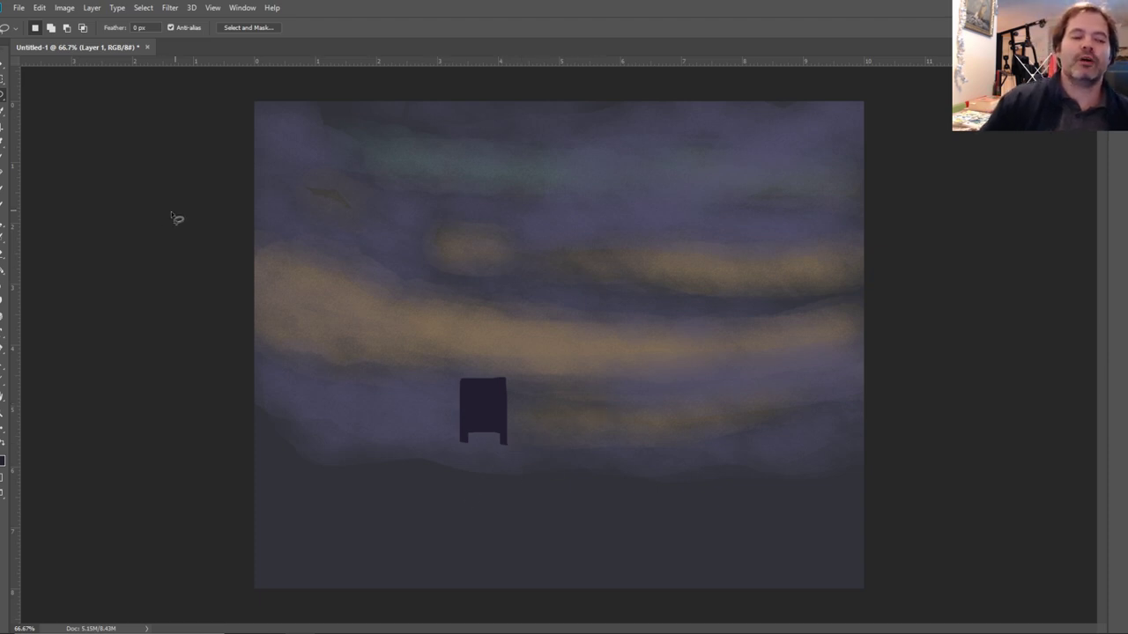
Move the vehicle up, scale it down to about 92%, nudge it left and apply.
{"action": "left_click", "coordinate": [2, 65]}
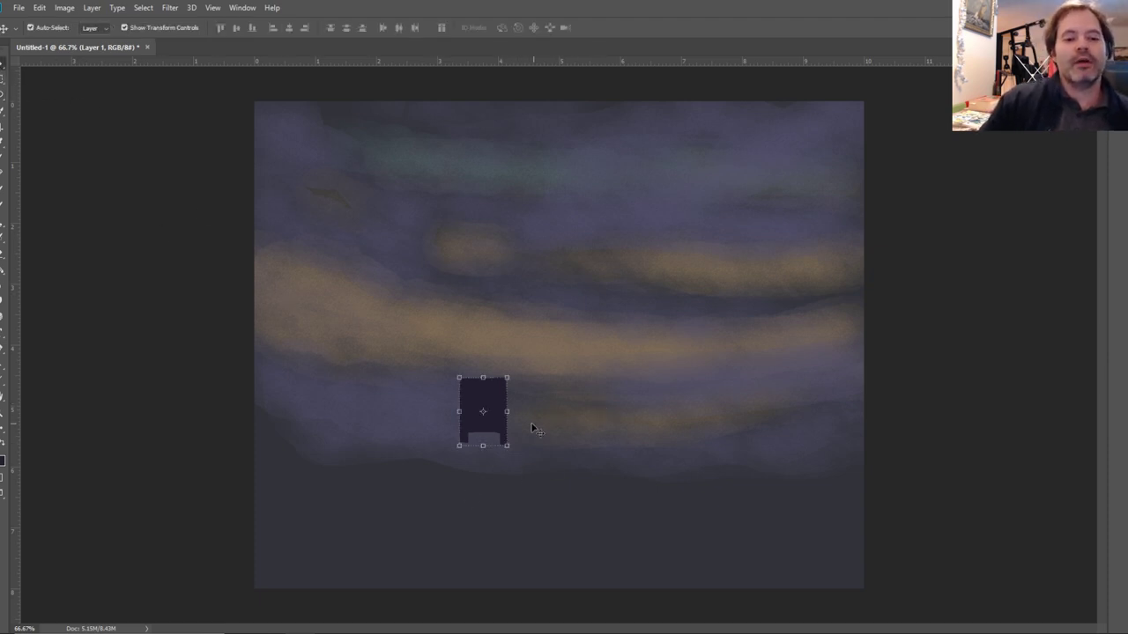
{"action": "left_click_drag", "start_coordinate": [489, 425], "coordinate": [489, 409]}
{"action": "left_click_drag", "start_coordinate": [515, 364], "coordinate": [509, 367]}
{"action": "left_click_drag", "start_coordinate": [492, 416], "coordinate": [479, 422]}
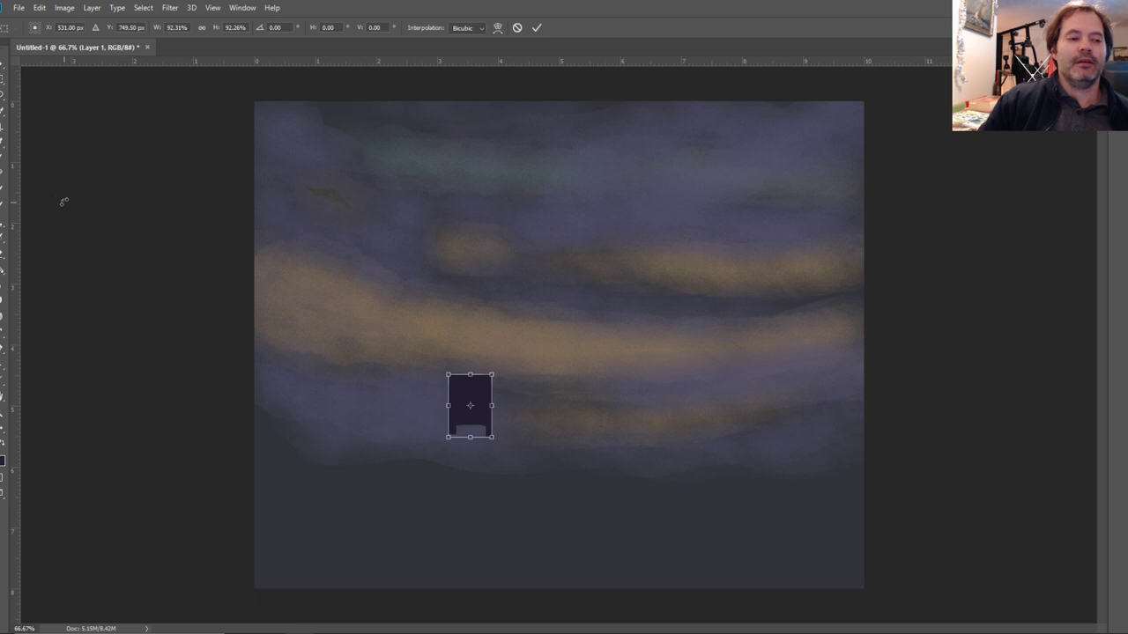
{"action": "left_click", "coordinate": [6, 116]}
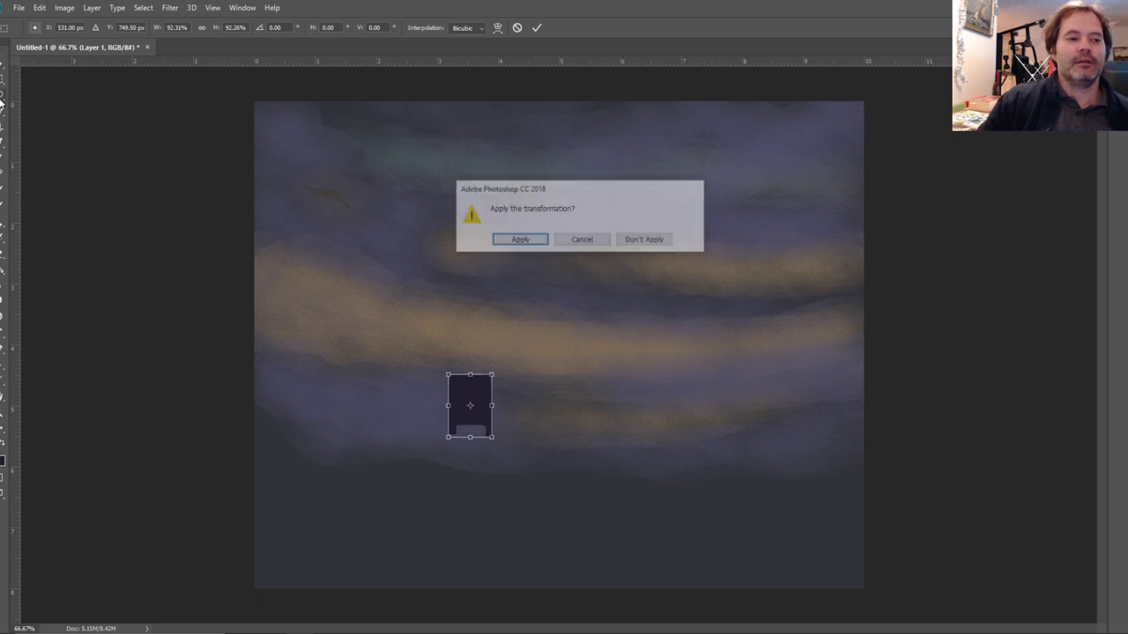
{"action": "left_click", "coordinate": [535, 249]}
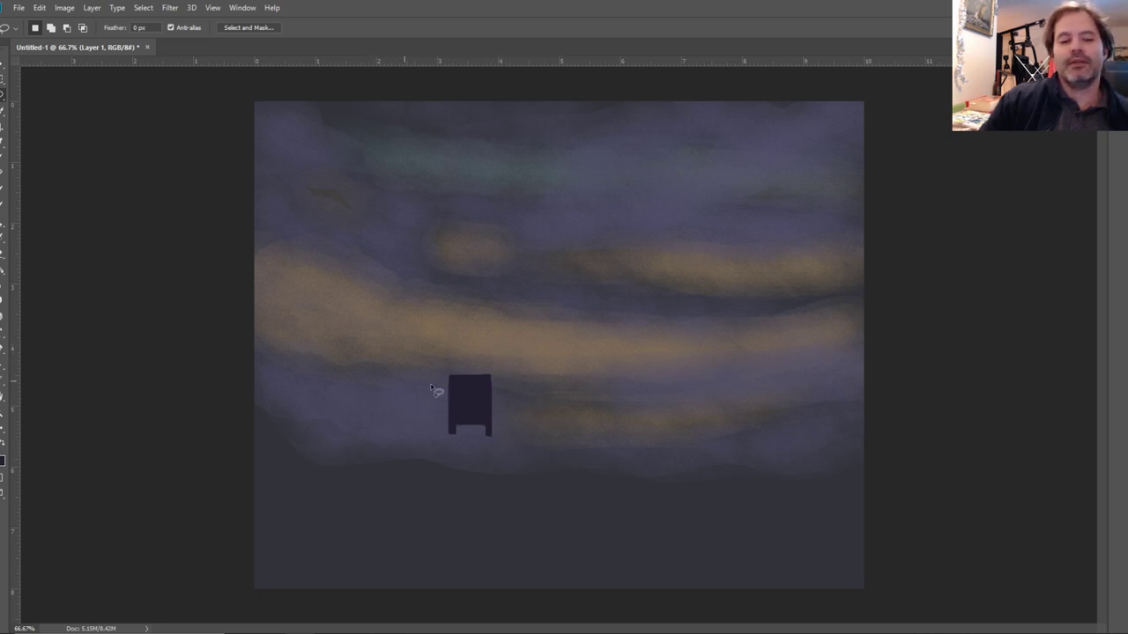
Choose deep red b4101b as the foreground colour in the Color Picker.
{"action": "left_click", "coordinate": [2, 459]}
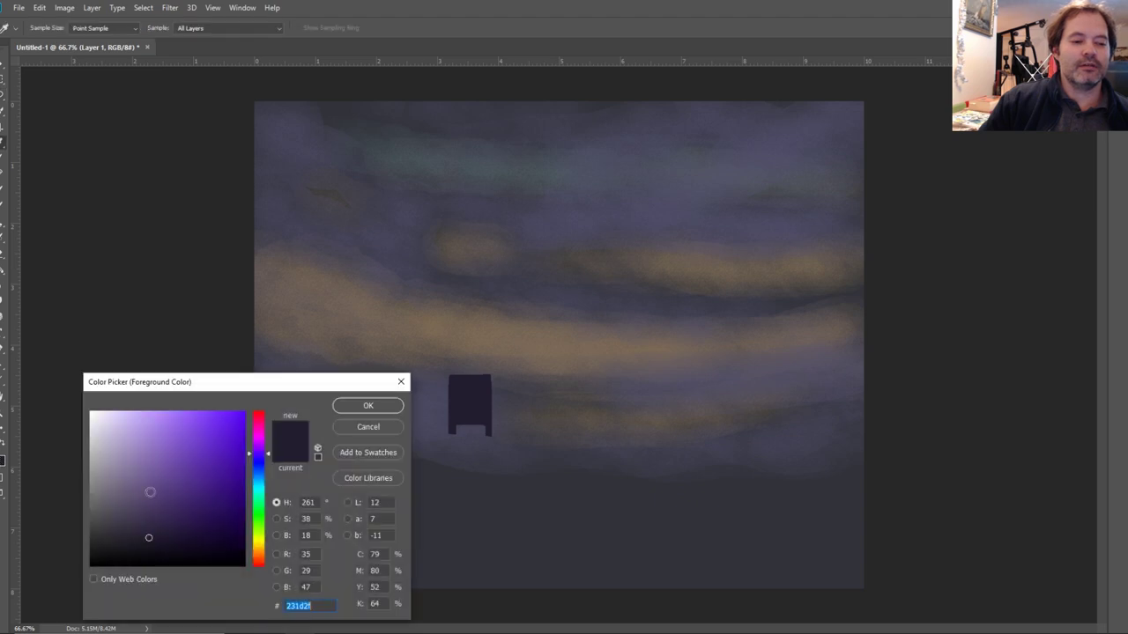
{"action": "left_click", "coordinate": [264, 415]}
{"action": "mouse_move", "coordinate": [206, 425]}
{"action": "left_mouse_down"}
{"action": "mouse_move", "coordinate": [213, 445]}
{"action": "mouse_move", "coordinate": [229, 438]}
{"action": "left_mouse_up"}
{"action": "left_click", "coordinate": [232, 456]}
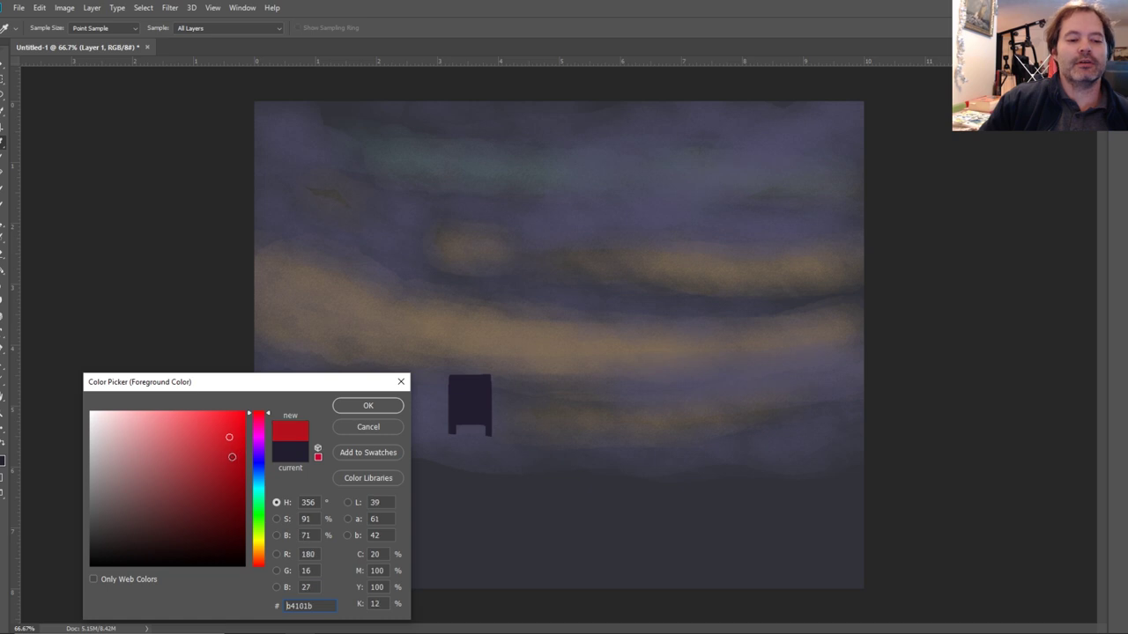
{"action": "left_click", "coordinate": [367, 406]}
{"action": "key", "text": "l"}
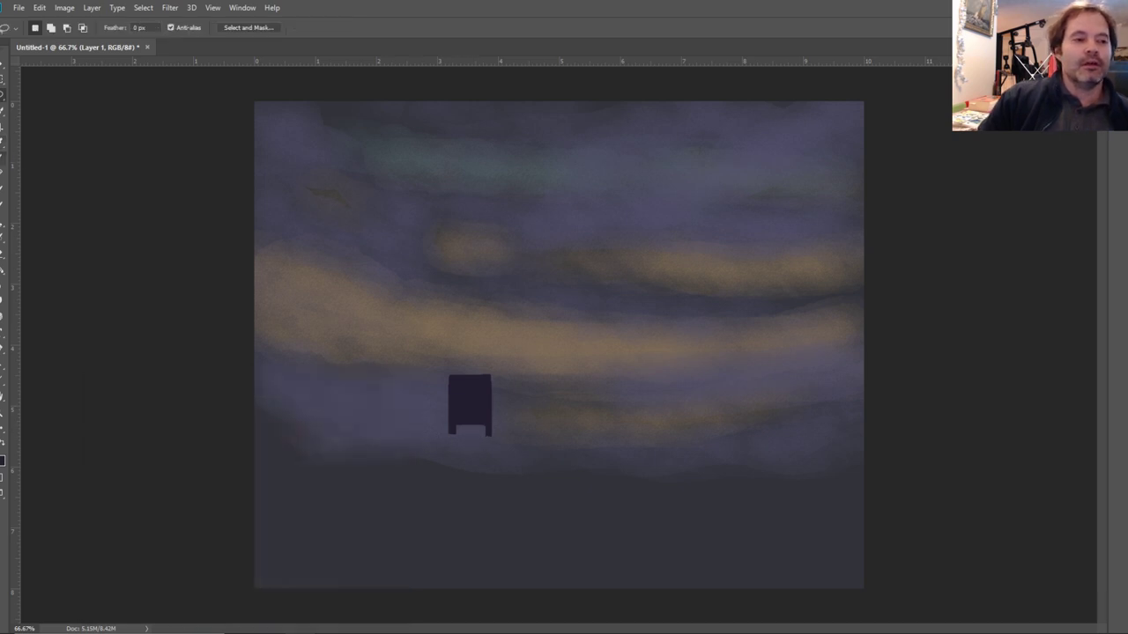
{"action": "key", "text": "b"}
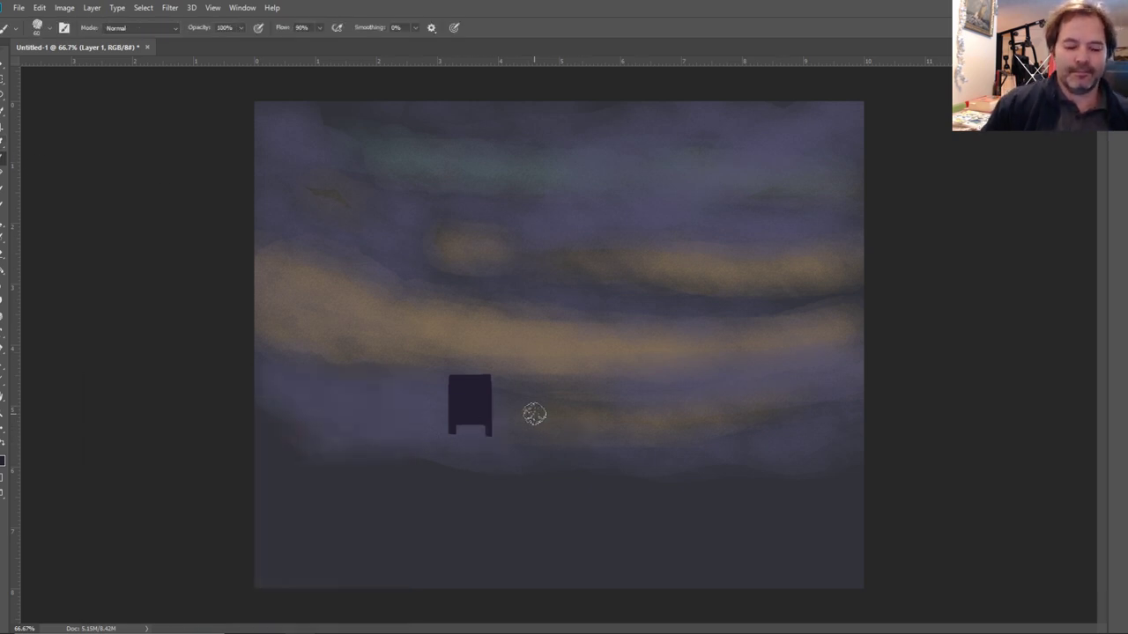
{"action": "key", "text": "l"}
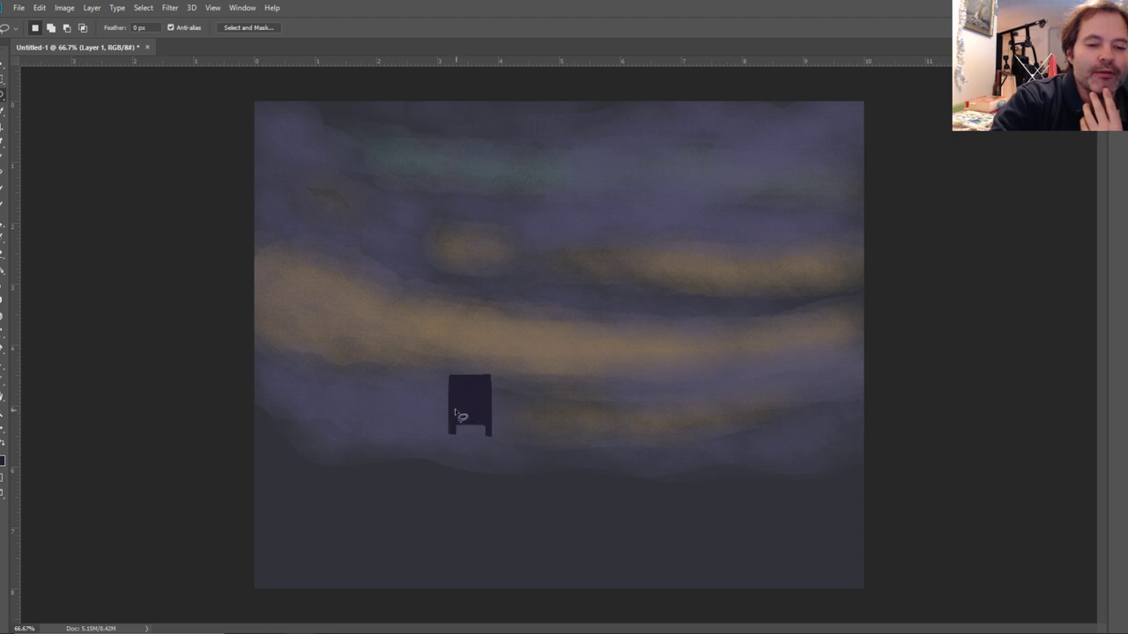
Select both tail-light spots on the vehicle's back and paint them red.
{"action": "key", "text": "b"}
{"action": "right_click", "coordinate": [454, 418]}
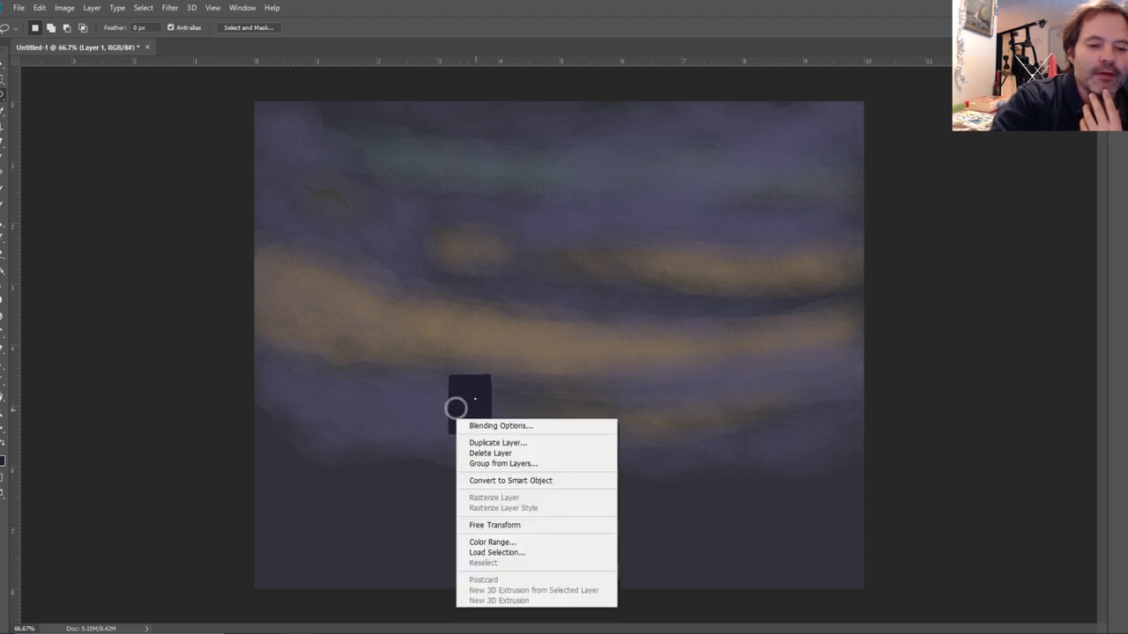
{"action": "left_click", "coordinate": [450, 412]}
{"action": "right_click", "coordinate": [456, 417]}
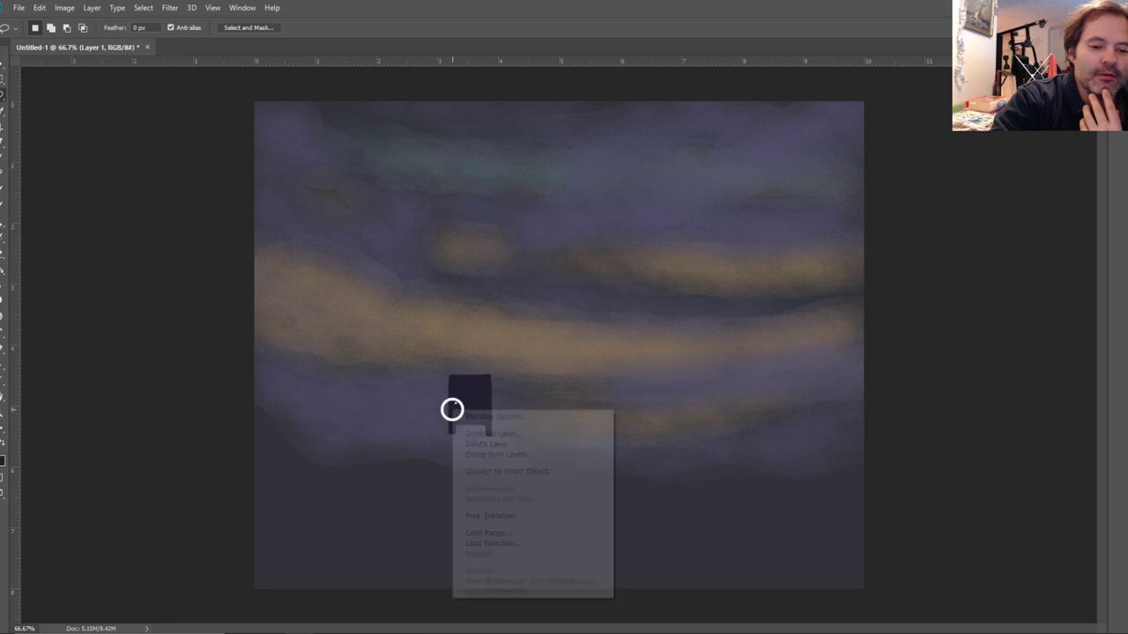
{"action": "left_click", "coordinate": [485, 408]}
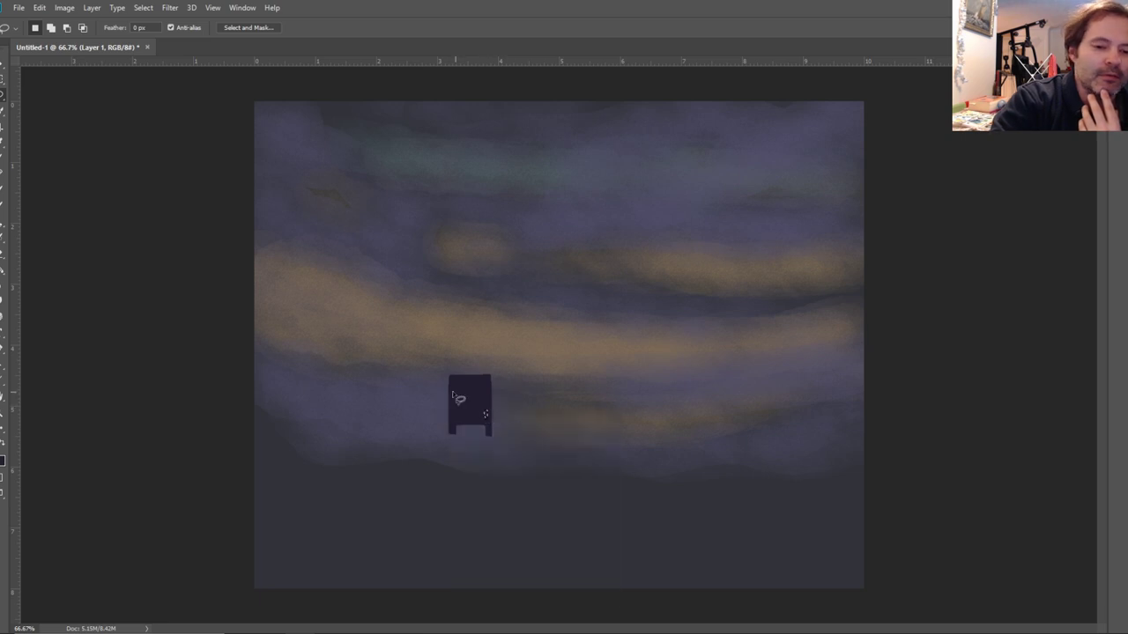
{"action": "key", "text": "shift"}
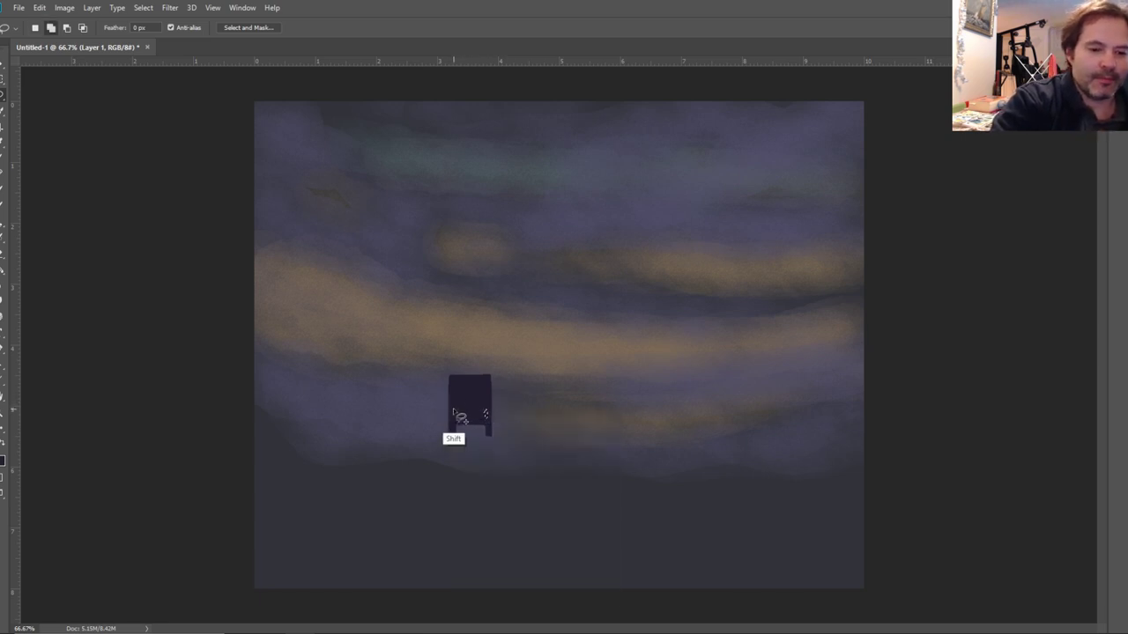
{"action": "left_click", "coordinate": [452, 407], "text": "shift"}
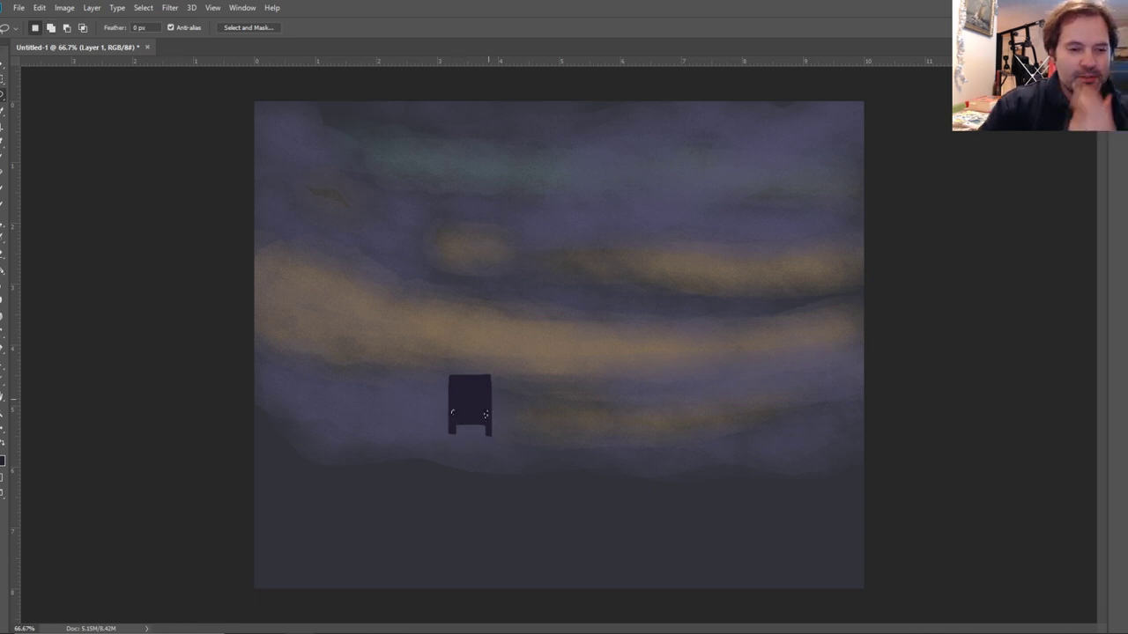
{"action": "key", "text": "b"}
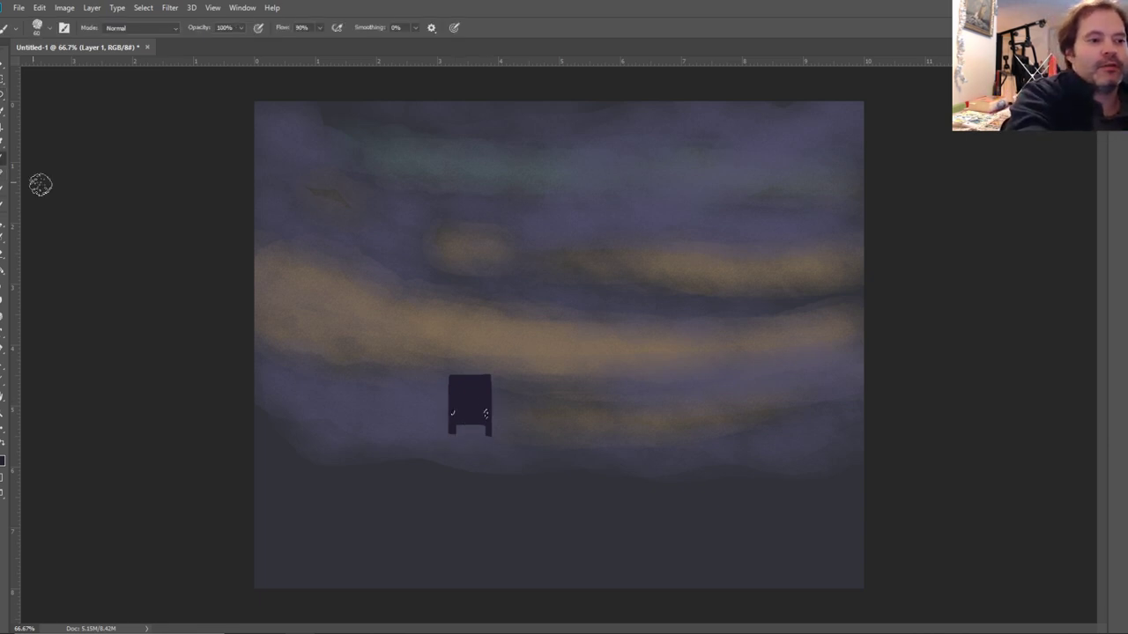
{"action": "left_click", "coordinate": [486, 404]}
{"action": "left_click", "coordinate": [447, 410]}
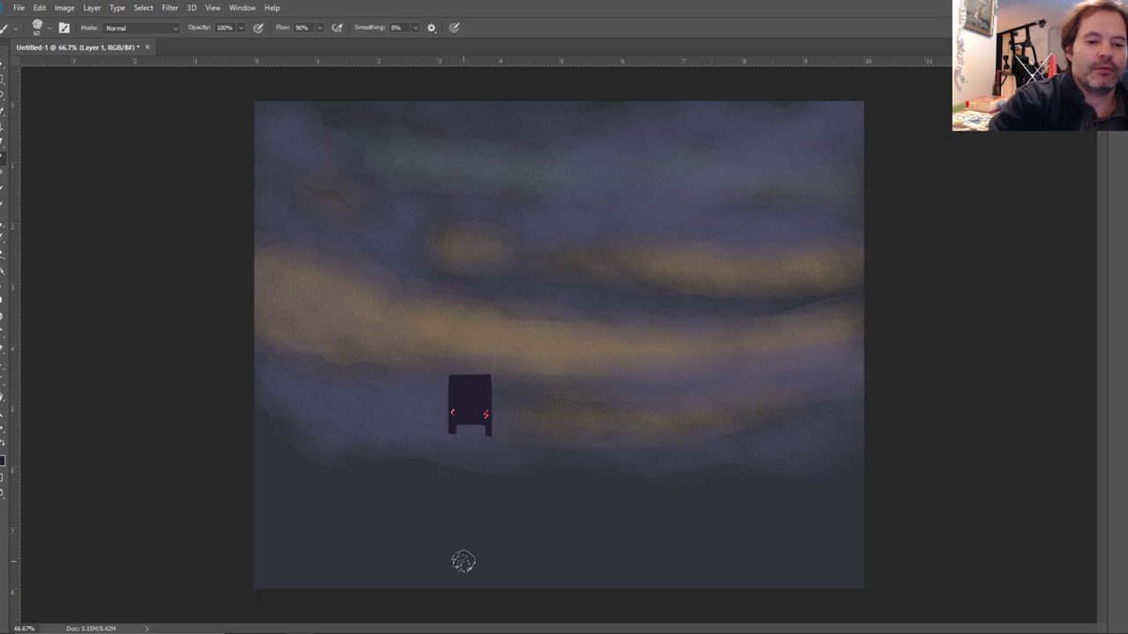
{"action": "key", "text": "l"}
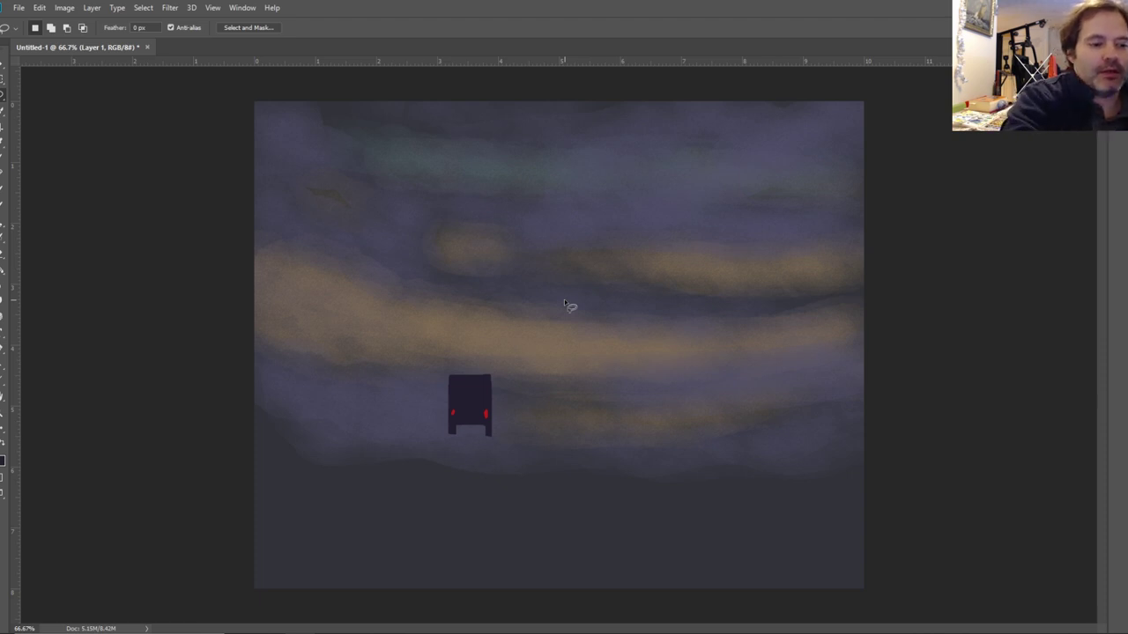
Set the foreground to b48410 and lasso a small area above the vehicle for a yellow patch.
{"action": "left_click", "coordinate": [3, 459]}
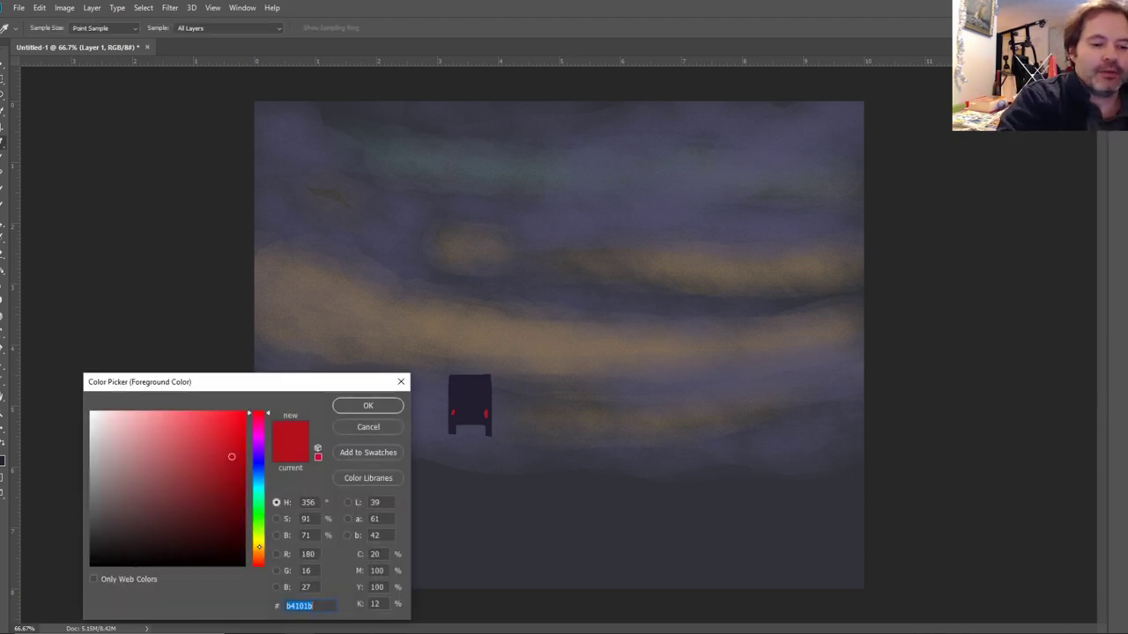
{"action": "type", "text": "b48410"}
{"action": "left_click", "coordinate": [359, 408]}
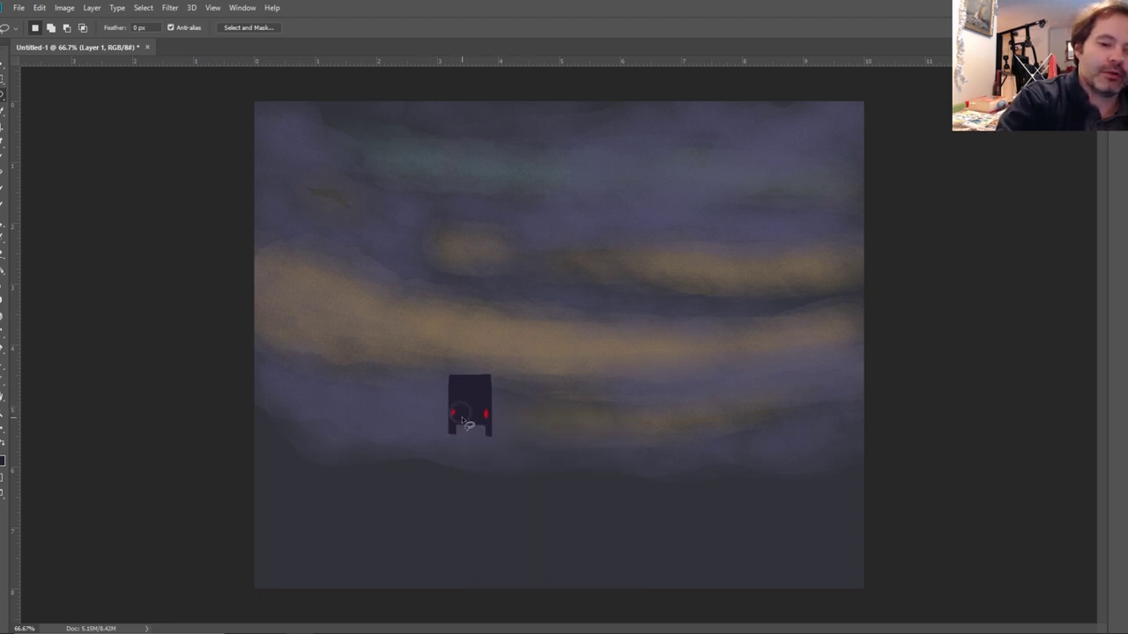
{"action": "right_click", "coordinate": [461, 409]}
{"action": "key", "text": "Escape"}
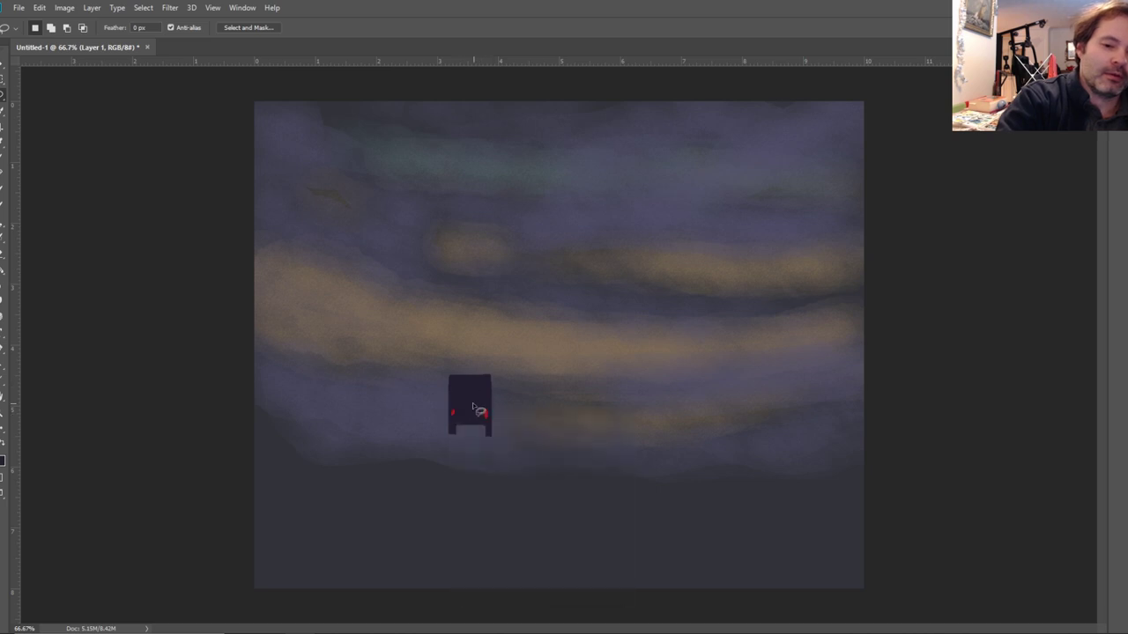
{"action": "left_click_drag", "start_coordinate": [476, 323], "coordinate": [489, 325]}
{"action": "key", "text": "b"}
Lasso the small yellow shape so it can be moved and resized.
{"action": "key", "text": "v"}
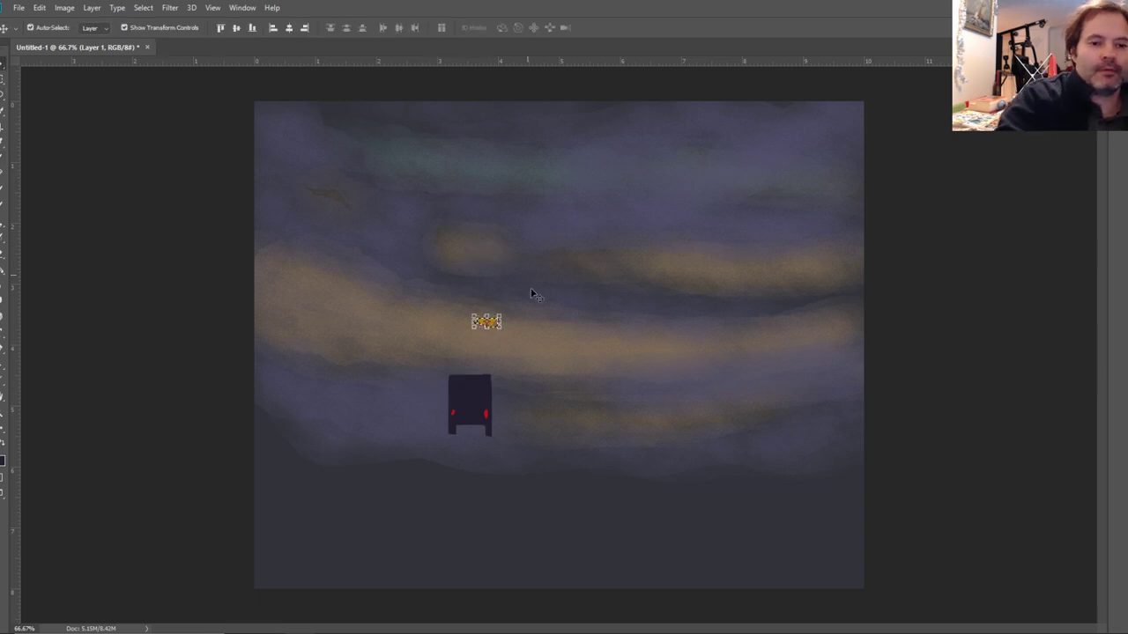
{"action": "right_click", "coordinate": [498, 326]}
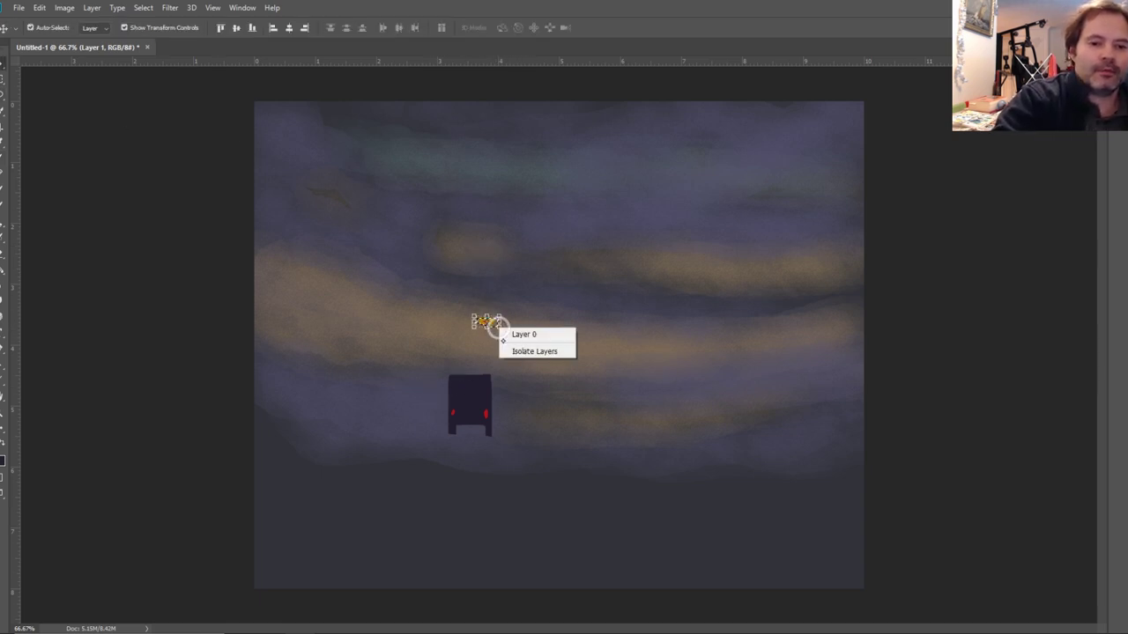
{"action": "left_click", "coordinate": [458, 321]}
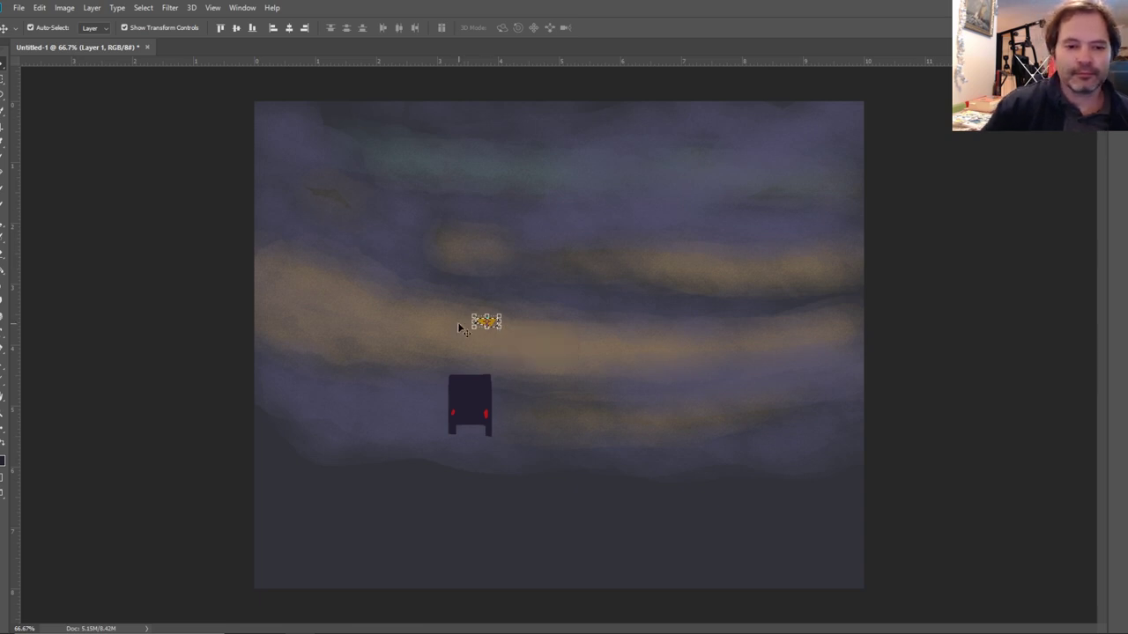
{"action": "left_click", "coordinate": [3, 95]}
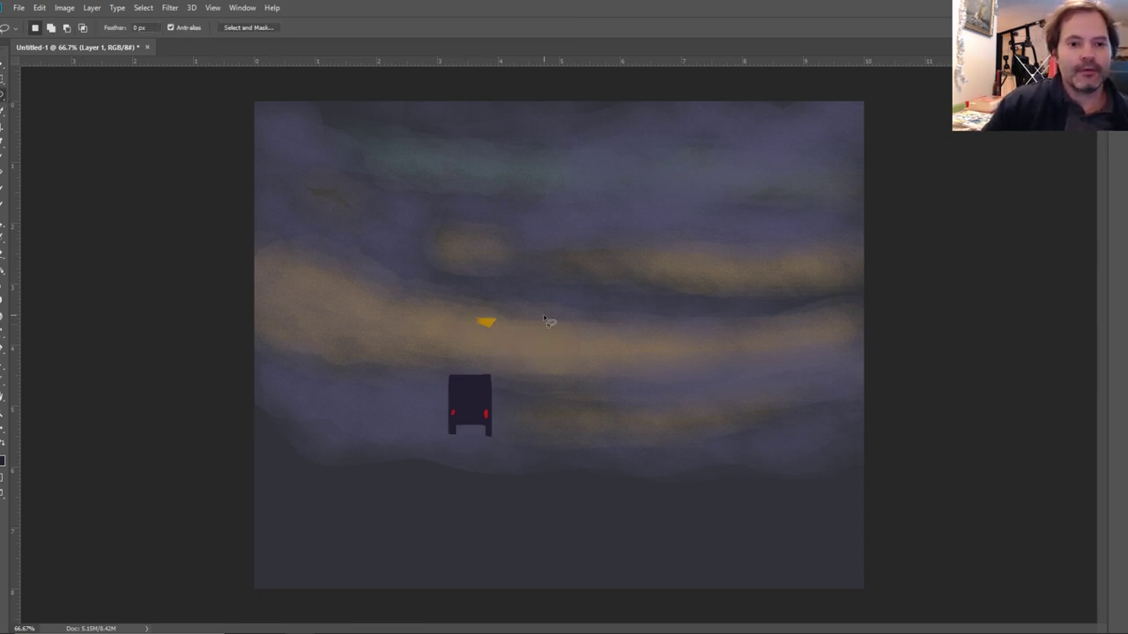
{"action": "key", "text": "v"}
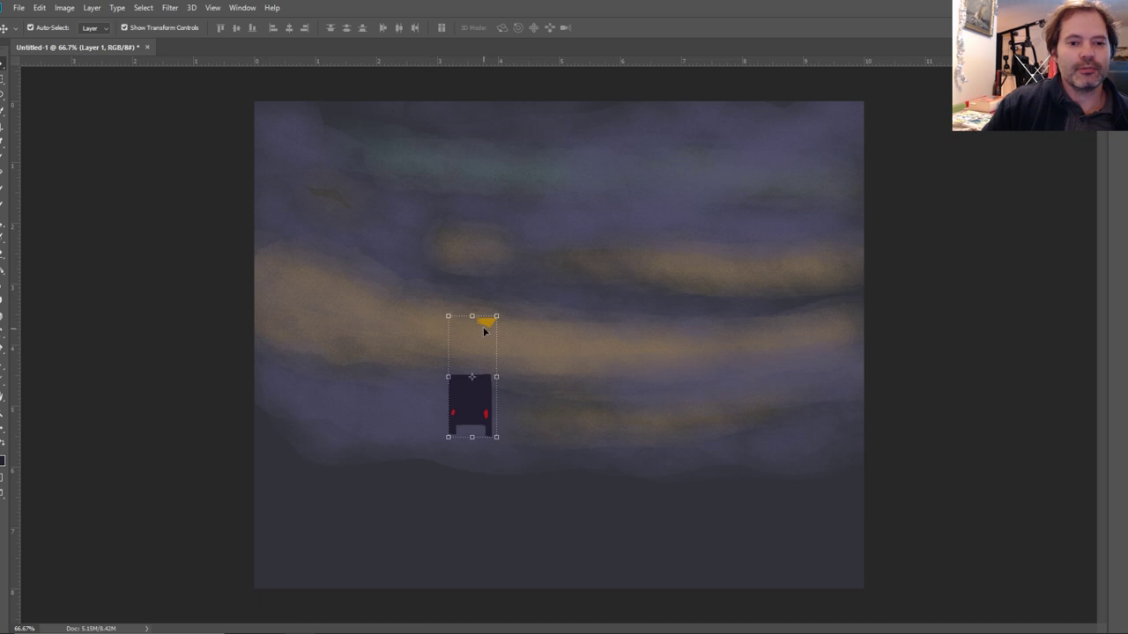
{"action": "key", "text": "l"}
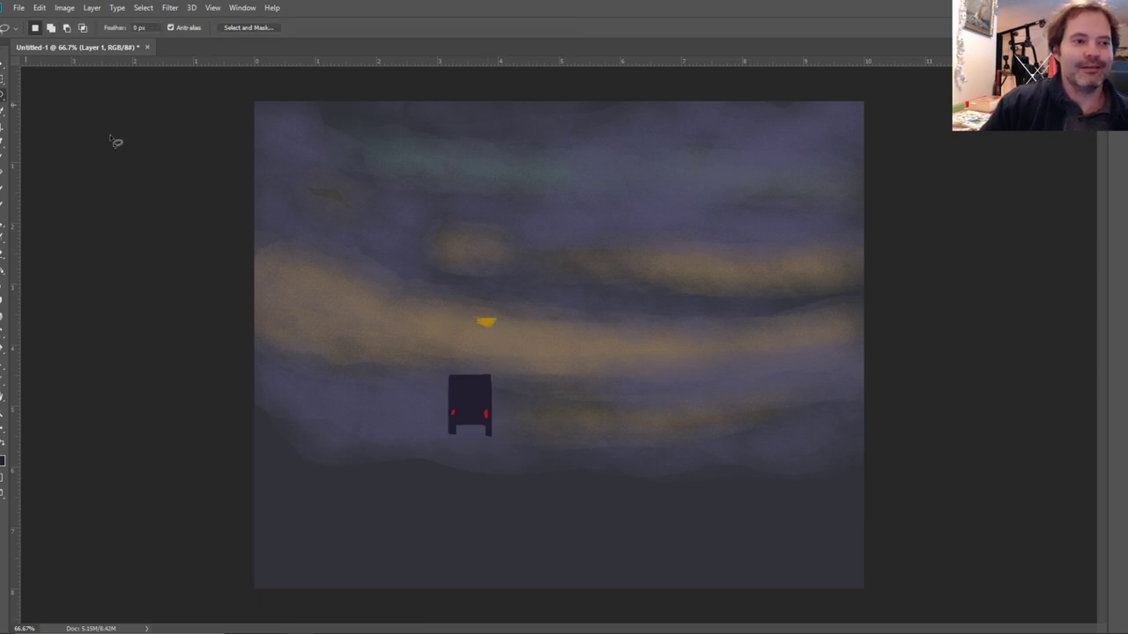
{"action": "mouse_move", "coordinate": [504, 310]}
{"action": "left_mouse_down"}
{"action": "mouse_move", "coordinate": [461, 335]}
{"action": "mouse_move", "coordinate": [540, 333]}
{"action": "mouse_move", "coordinate": [535, 321]}
{"action": "mouse_move", "coordinate": [489, 320]}
{"action": "mouse_move", "coordinate": [504, 316]}
{"action": "mouse_move", "coordinate": [495, 418]}
{"action": "left_mouse_up"}
{"action": "key", "text": "v"}
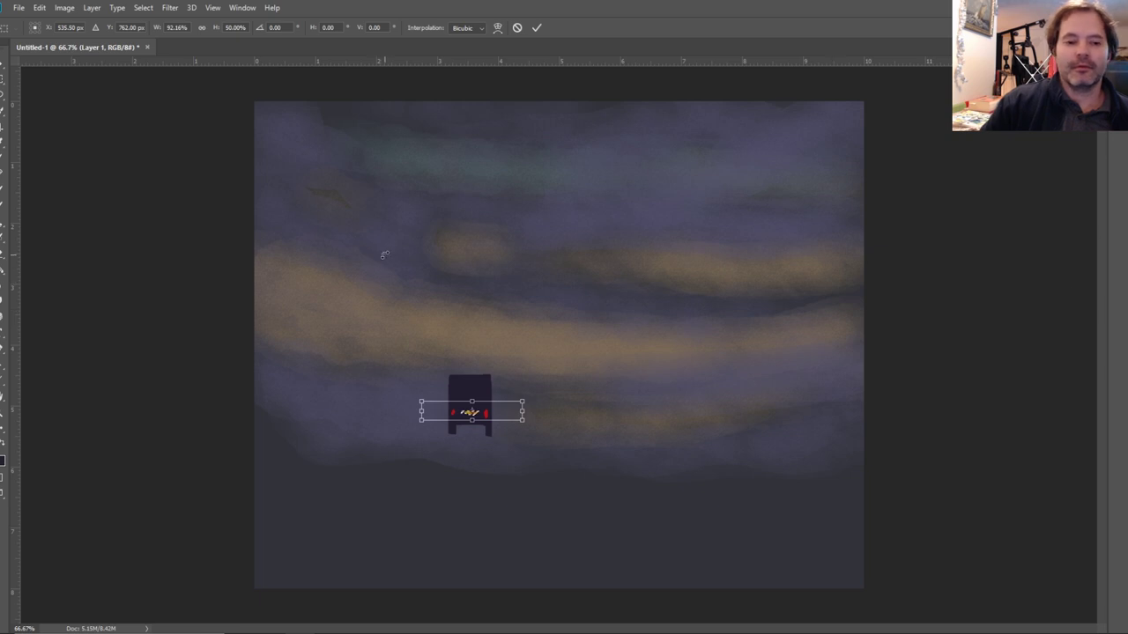
Apply the 50%-height yellow light between the tail lights, then select Layer 0.
{"action": "left_click", "coordinate": [9, 261]}
{"action": "left_click", "coordinate": [532, 246]}
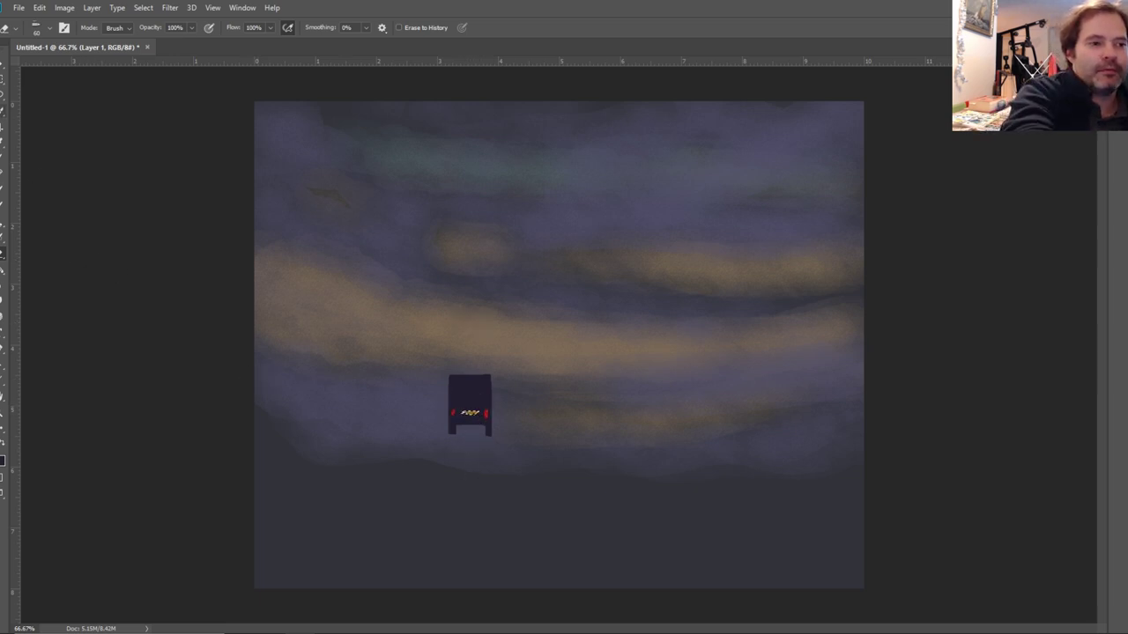
{"action": "key", "text": "v"}
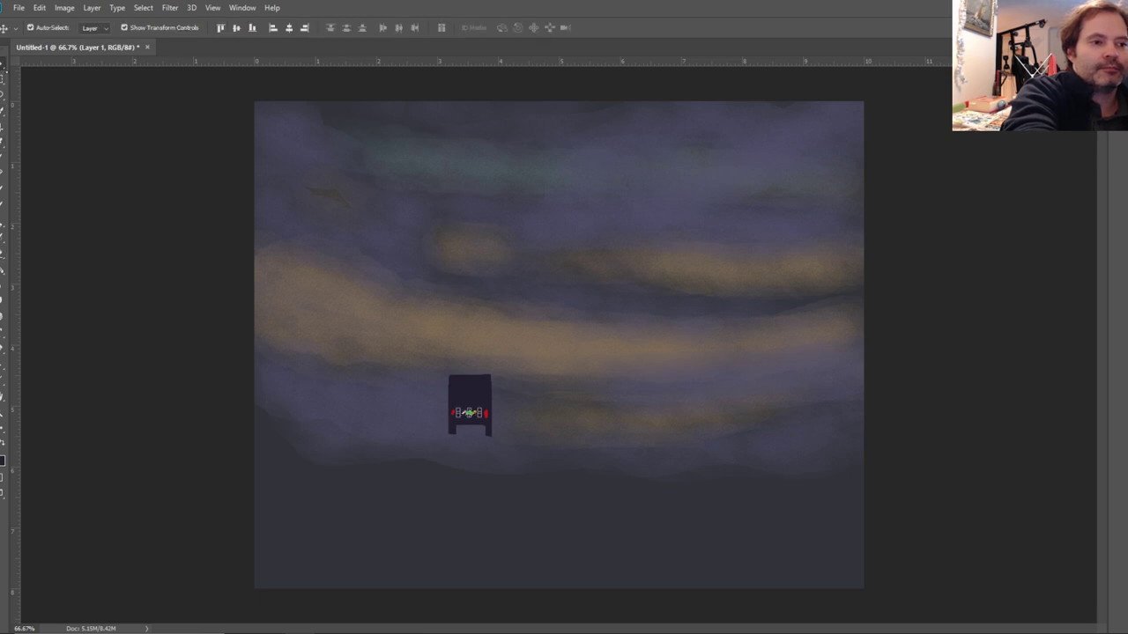
{"action": "left_click", "coordinate": [604, 276]}
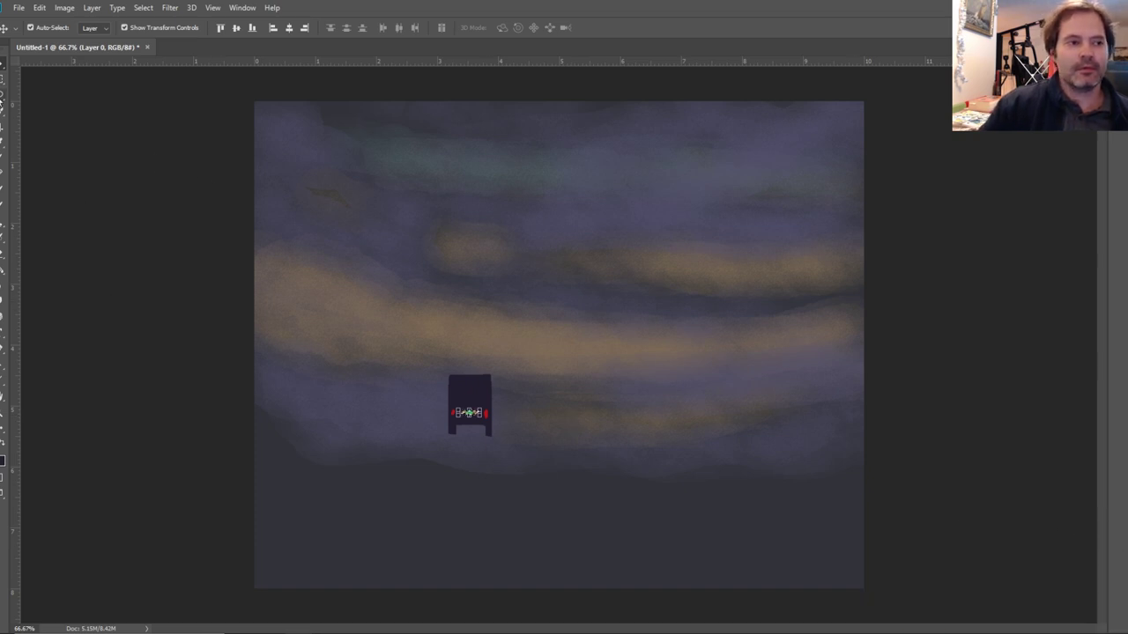
{"action": "left_click", "coordinate": [3, 98]}
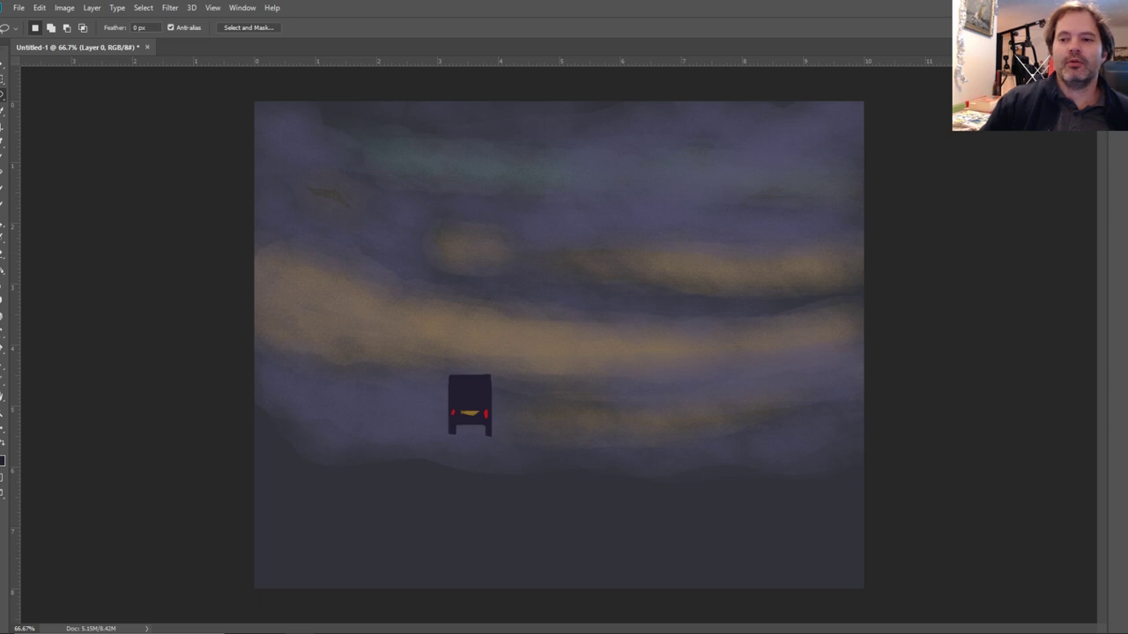
Check layer visibility in the Layers panel and add a new empty layer above Layer 1.
{"action": "key", "text": "F7"}
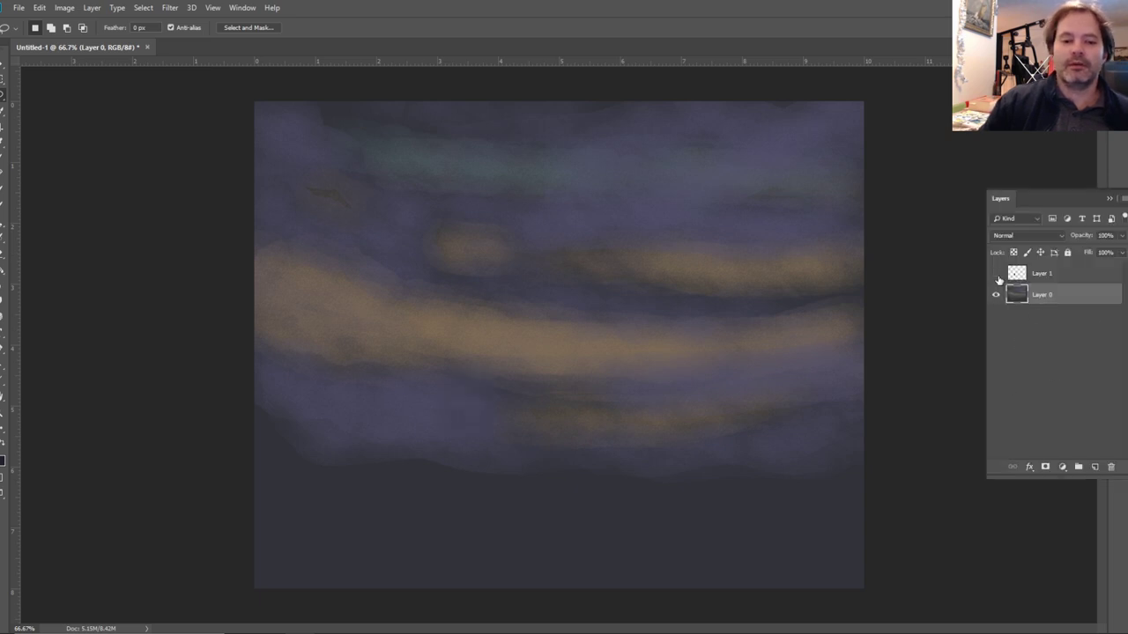
{"action": "left_click", "coordinate": [997, 274]}
{"action": "left_click", "coordinate": [997, 296]}
{"action": "left_click", "coordinate": [996, 296]}
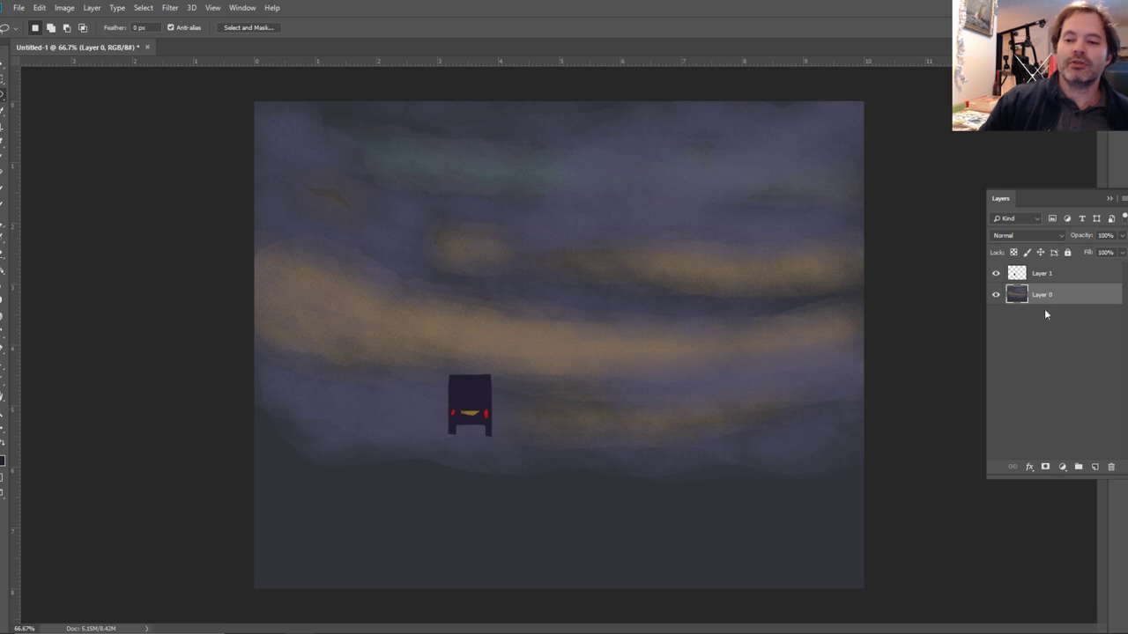
{"action": "left_click", "coordinate": [1050, 276]}
{"action": "left_click", "coordinate": [1095, 468]}
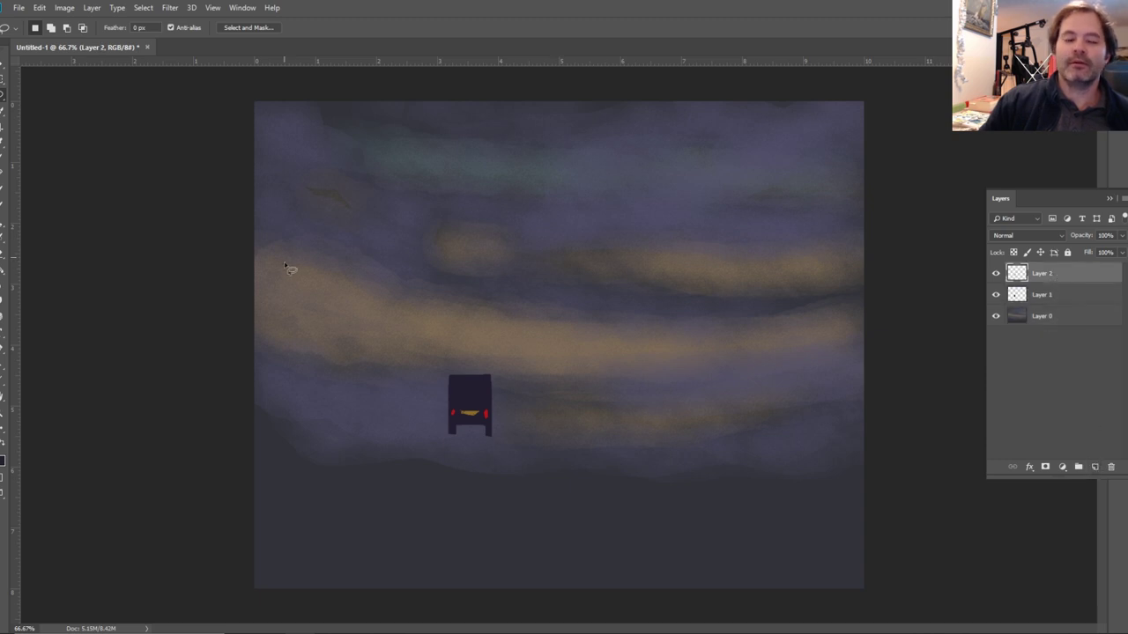
{"action": "left_click", "coordinate": [3, 164]}
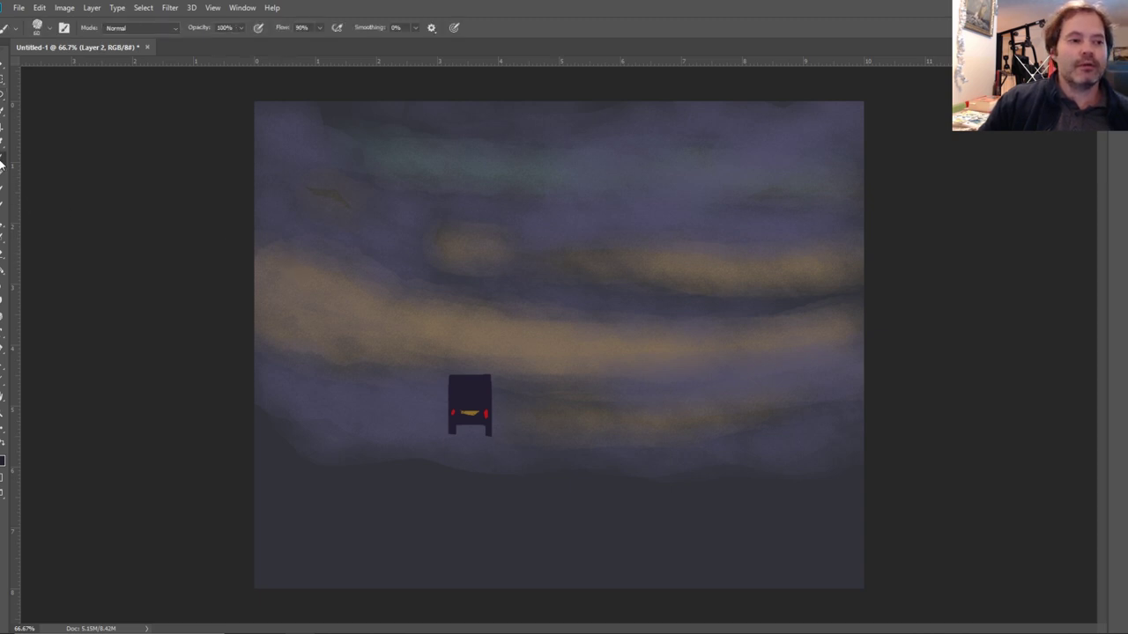
{"action": "left_click", "coordinate": [2, 94]}
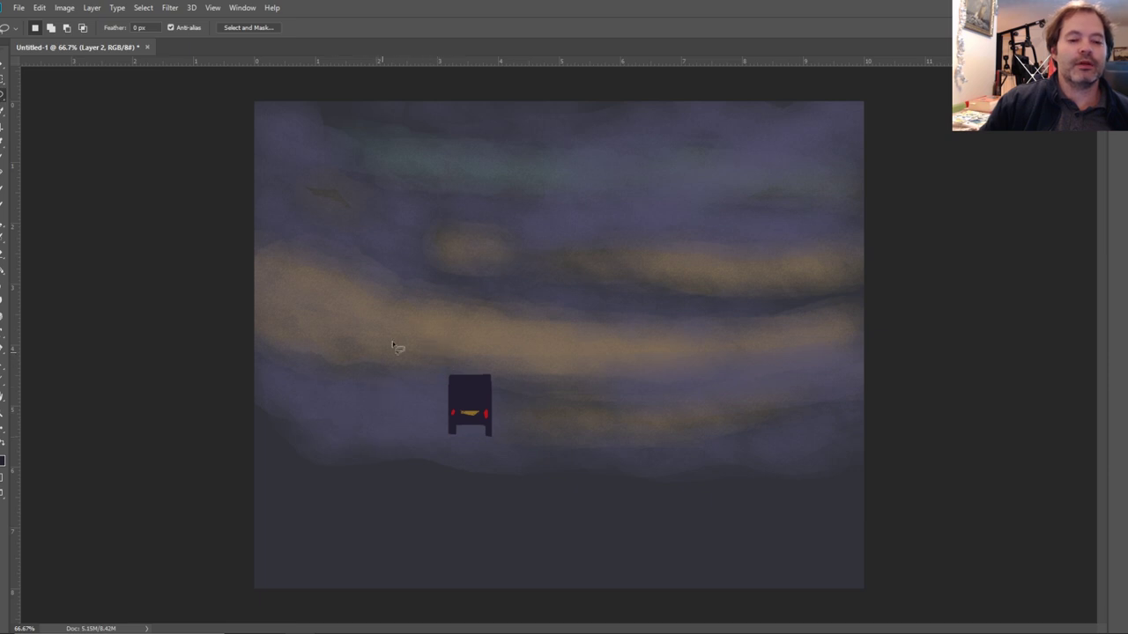
Lasso the fields flanking the road and undo the stray yellow stroke in the left field.
{"action": "mouse_move", "coordinate": [341, 404]}
{"action": "left_mouse_down"}
{"action": "mouse_move", "coordinate": [452, 318]}
{"action": "mouse_move", "coordinate": [680, 335]}
{"action": "left_mouse_up"}
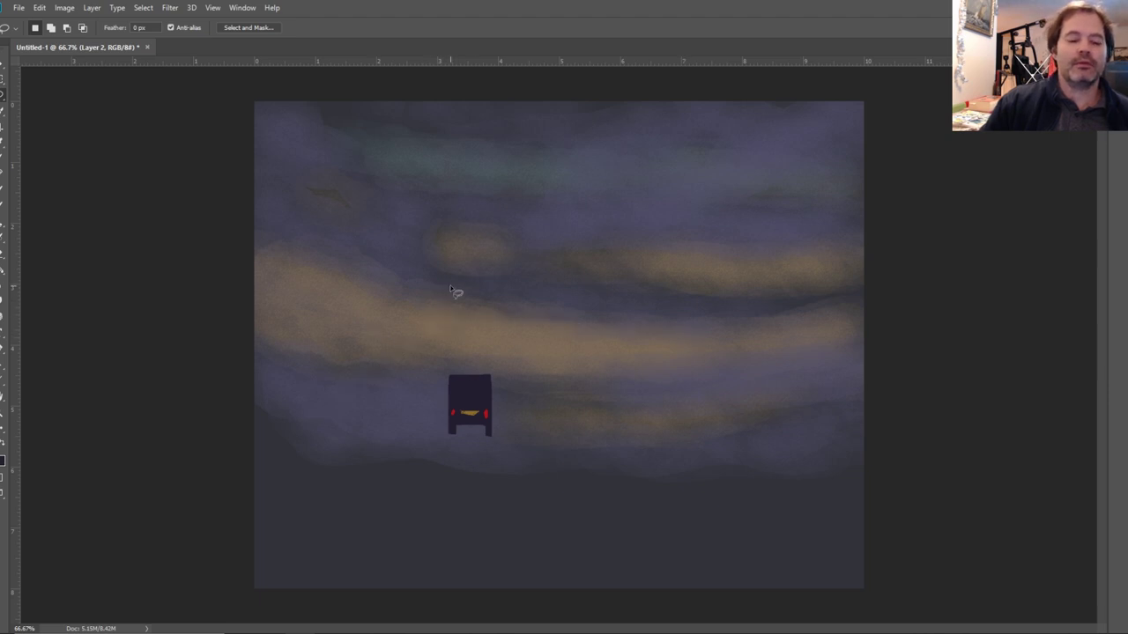
{"action": "left_click_drag", "start_coordinate": [450, 288], "coordinate": [689, 293]}
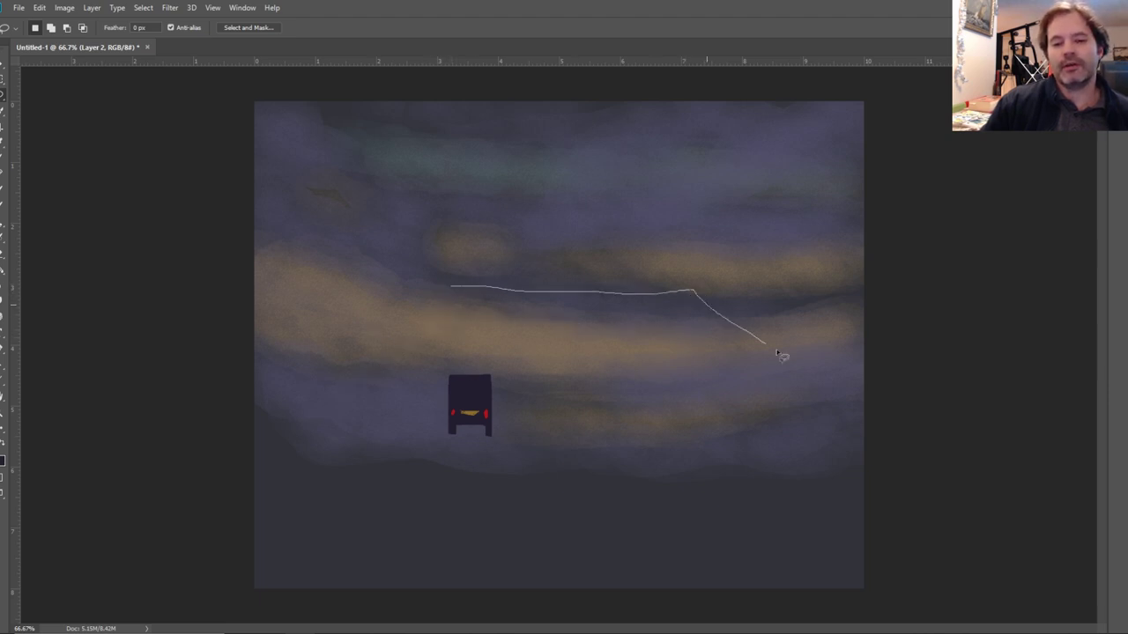
{"action": "mouse_move", "coordinate": [776, 351]}
{"action": "left_mouse_down"}
{"action": "mouse_move", "coordinate": [891, 434]}
{"action": "mouse_move", "coordinate": [865, 250]}
{"action": "mouse_move", "coordinate": [568, 265]}
{"action": "mouse_move", "coordinate": [231, 257]}
{"action": "mouse_move", "coordinate": [238, 454]}
{"action": "mouse_move", "coordinate": [372, 373]}
{"action": "mouse_move", "coordinate": [493, 288]}
{"action": "left_mouse_up"}
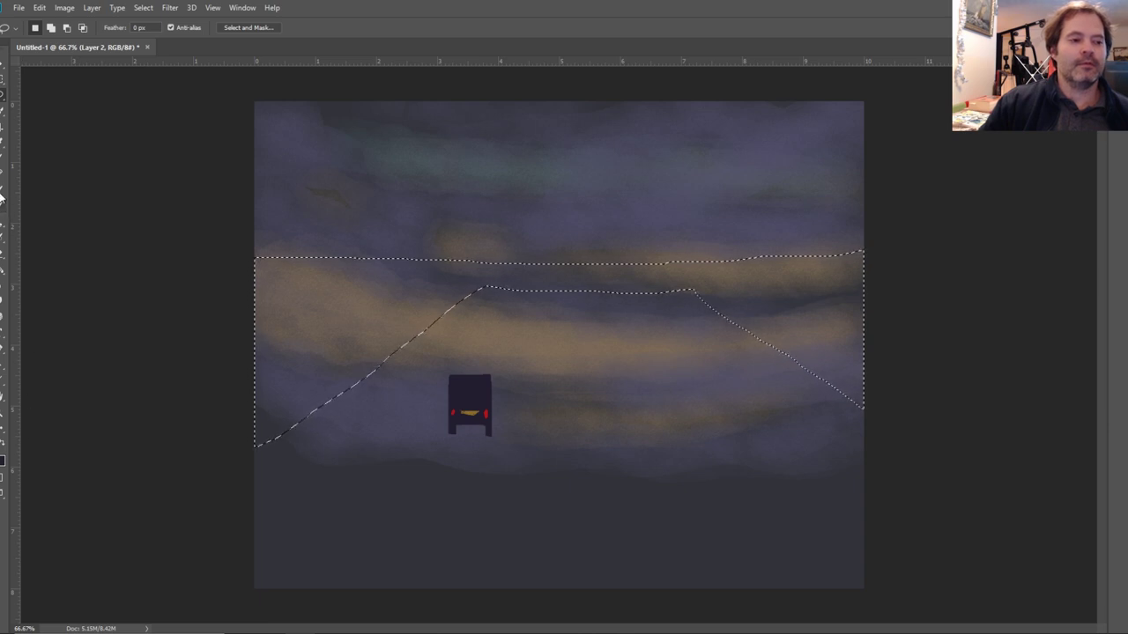
{"action": "left_click", "coordinate": [3, 158]}
{"action": "mouse_move", "coordinate": [326, 279]}
{"action": "left_mouse_down"}
{"action": "mouse_move", "coordinate": [294, 371]}
{"action": "mouse_move", "coordinate": [251, 216]}
{"action": "mouse_move", "coordinate": [278, 488]}
{"action": "mouse_move", "coordinate": [262, 399]}
{"action": "mouse_move", "coordinate": [263, 479]}
{"action": "mouse_move", "coordinate": [226, 505]}
{"action": "left_mouse_up"}
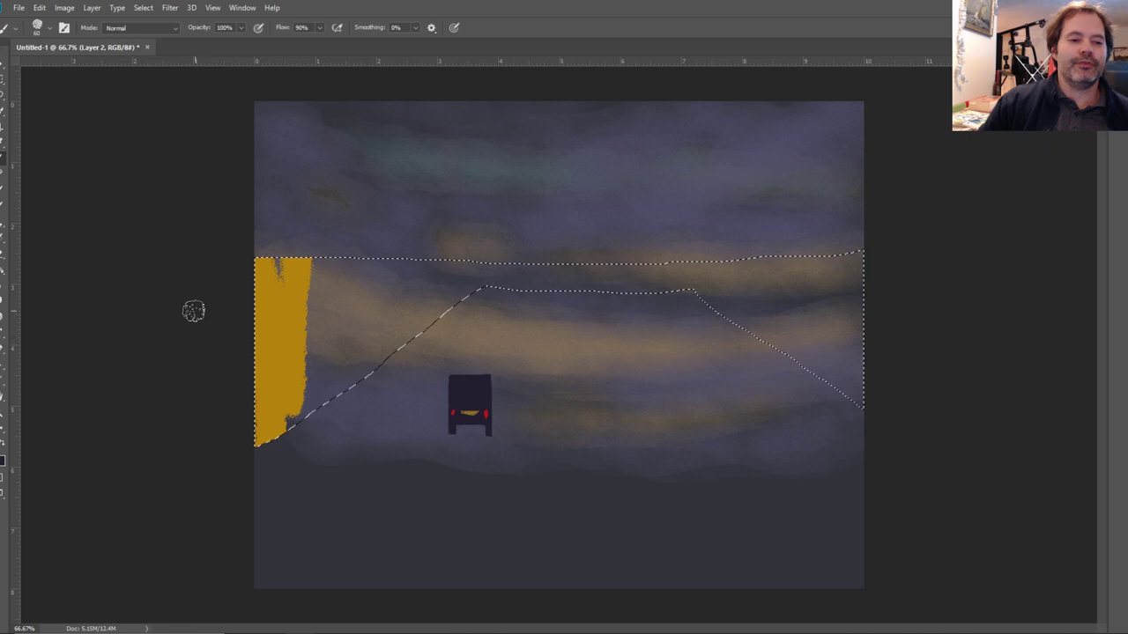
{"action": "key", "text": "ctrl+z"}
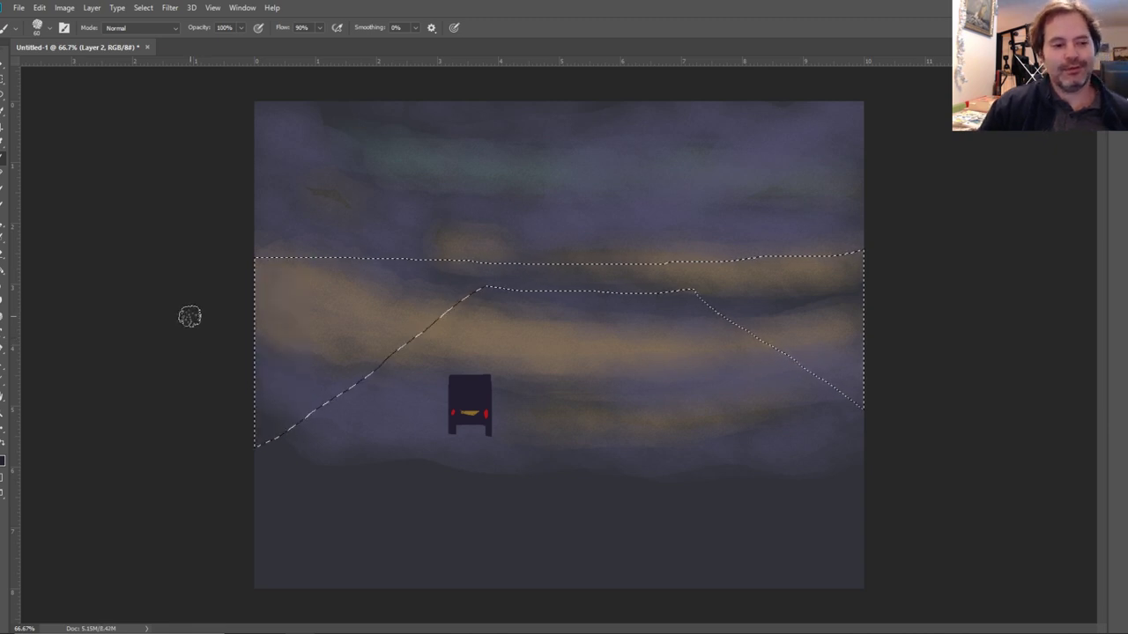
Set the foreground colour to dark purple #200721.
{"action": "left_click", "coordinate": [4, 459]}
{"action": "left_click_drag", "start_coordinate": [135, 517], "coordinate": [90, 564]}
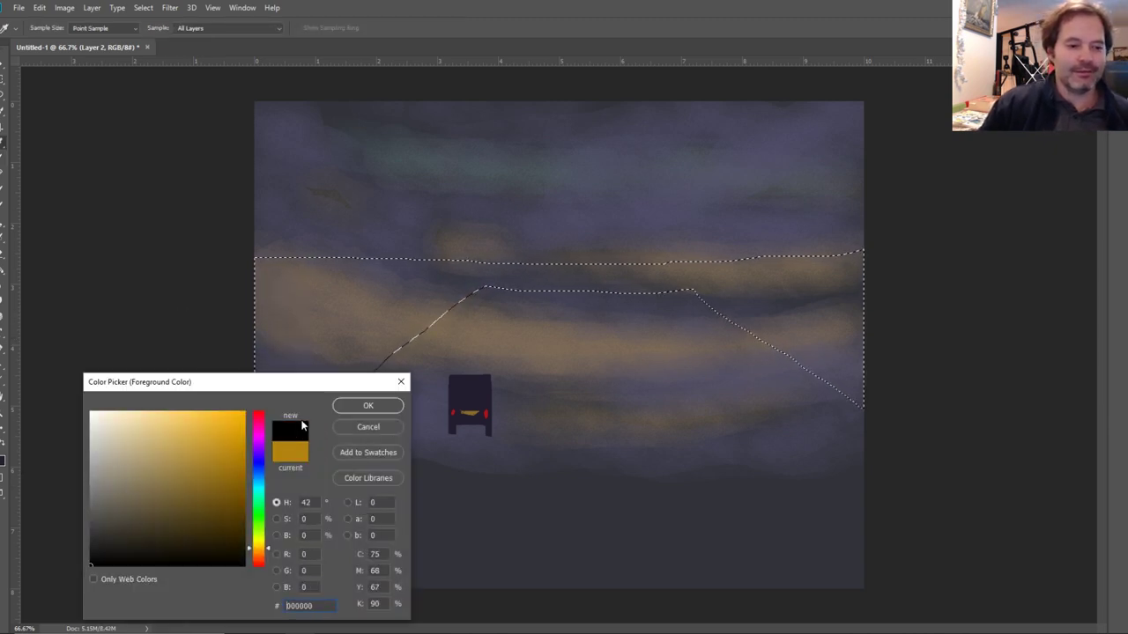
{"action": "left_click", "coordinate": [111, 549]}
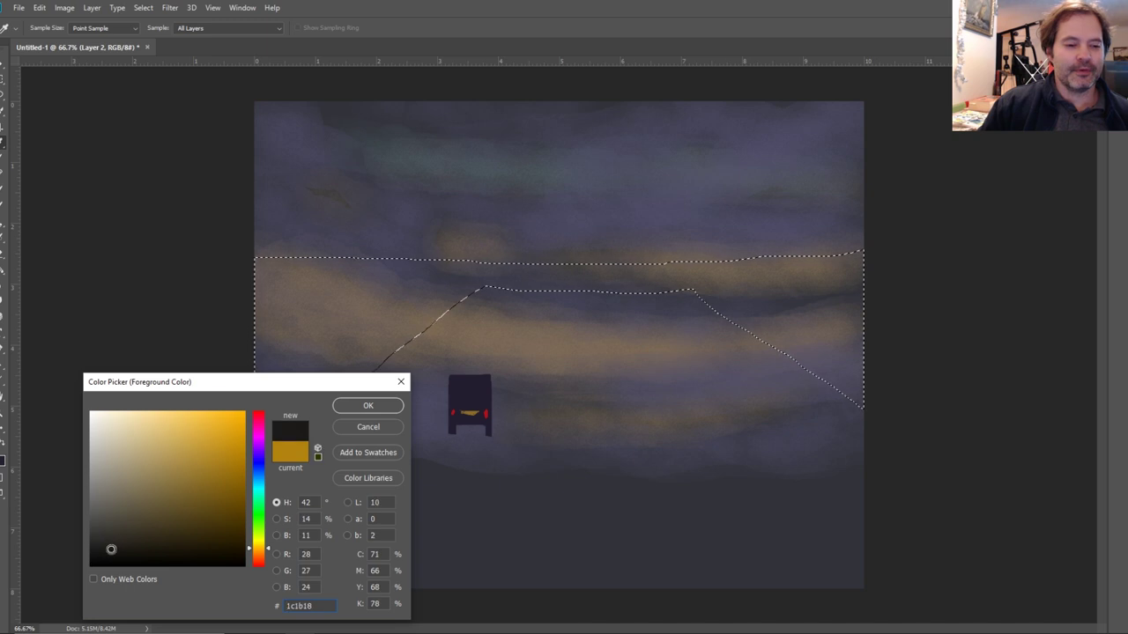
{"action": "left_click", "coordinate": [258, 438]}
{"action": "left_click_drag", "start_coordinate": [203, 539], "coordinate": [214, 548]}
{"action": "left_click", "coordinate": [342, 411]}
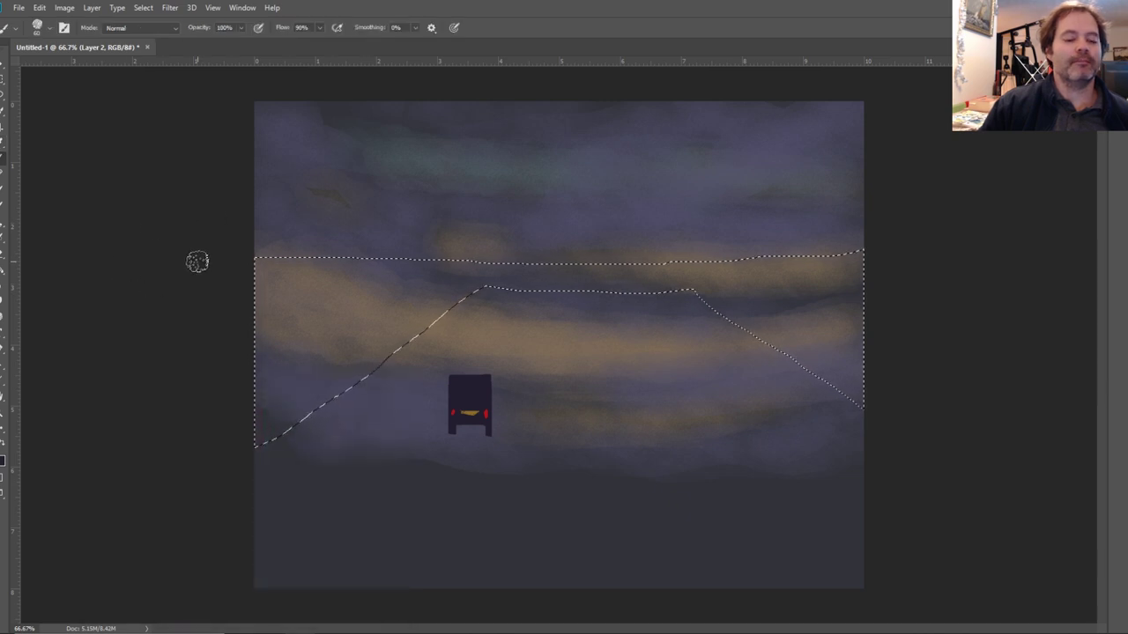
Brush dark purple over the left and right field wedges, then deselect.
{"action": "left_click_drag", "start_coordinate": [242, 328], "coordinate": [291, 228]}
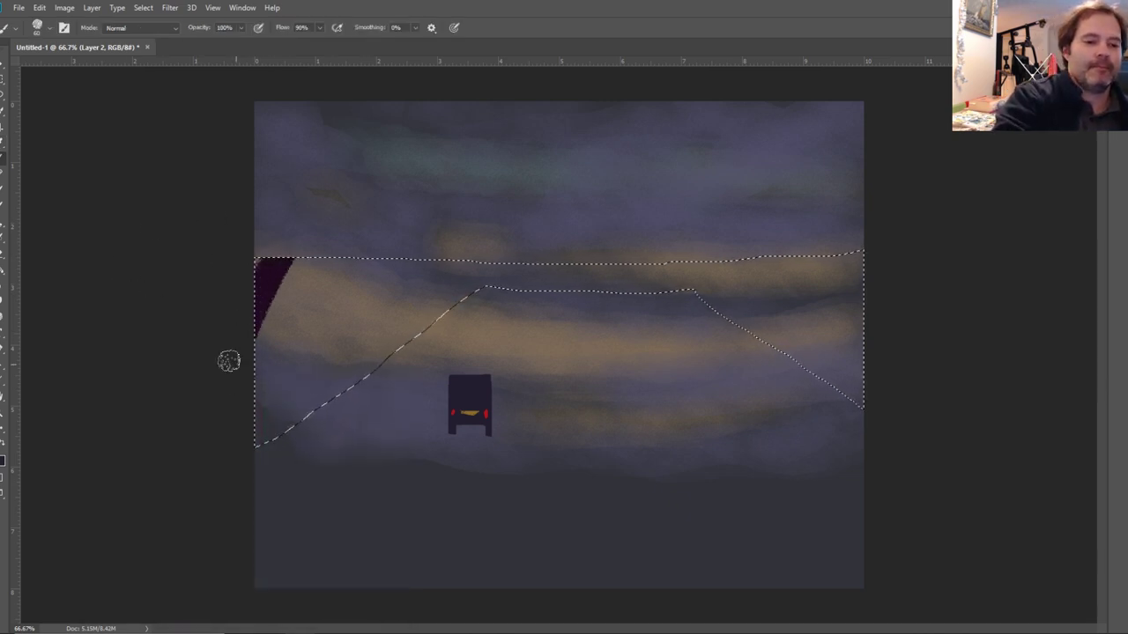
{"action": "mouse_move", "coordinate": [257, 380]}
{"action": "left_mouse_down"}
{"action": "mouse_move", "coordinate": [264, 414]}
{"action": "mouse_move", "coordinate": [397, 211]}
{"action": "mouse_move", "coordinate": [401, 284]}
{"action": "mouse_move", "coordinate": [349, 405]}
{"action": "mouse_move", "coordinate": [472, 266]}
{"action": "mouse_move", "coordinate": [450, 329]}
{"action": "mouse_move", "coordinate": [554, 248]}
{"action": "mouse_move", "coordinate": [578, 315]}
{"action": "left_mouse_up"}
{"action": "mouse_move", "coordinate": [725, 311]}
{"action": "left_mouse_down"}
{"action": "mouse_move", "coordinate": [836, 236]}
{"action": "mouse_move", "coordinate": [781, 375]}
{"action": "mouse_move", "coordinate": [876, 314]}
{"action": "mouse_move", "coordinate": [852, 403]}
{"action": "mouse_move", "coordinate": [861, 389]}
{"action": "mouse_move", "coordinate": [820, 344]}
{"action": "mouse_move", "coordinate": [777, 324]}
{"action": "mouse_move", "coordinate": [767, 335]}
{"action": "mouse_move", "coordinate": [822, 368]}
{"action": "mouse_move", "coordinate": [702, 292]}
{"action": "mouse_move", "coordinate": [803, 340]}
{"action": "mouse_move", "coordinate": [791, 302]}
{"action": "left_mouse_up"}
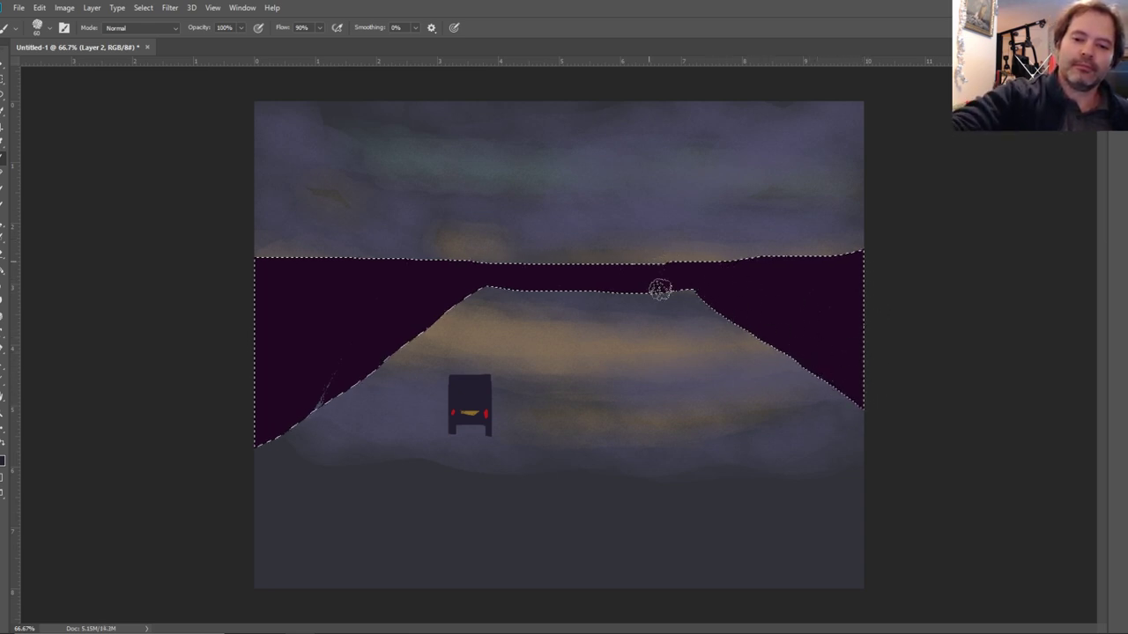
{"action": "mouse_move", "coordinate": [330, 418]}
{"action": "left_mouse_down"}
{"action": "mouse_move", "coordinate": [297, 450]}
{"action": "mouse_move", "coordinate": [274, 389]}
{"action": "left_mouse_up"}
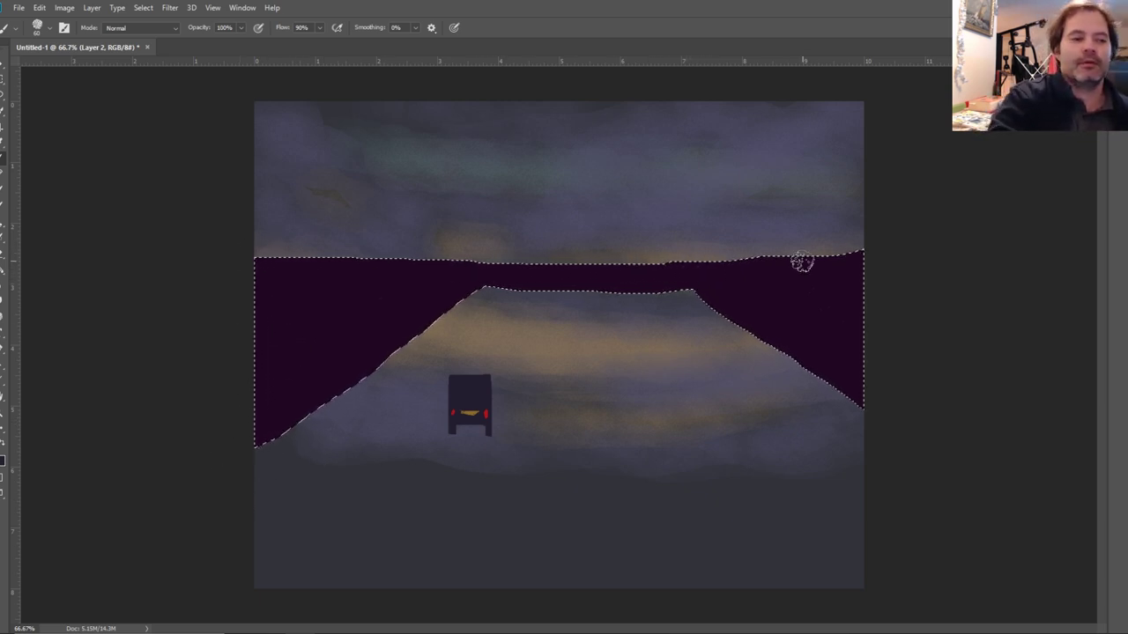
{"action": "key", "text": "l"}
{"action": "key", "text": "ctrl+d"}
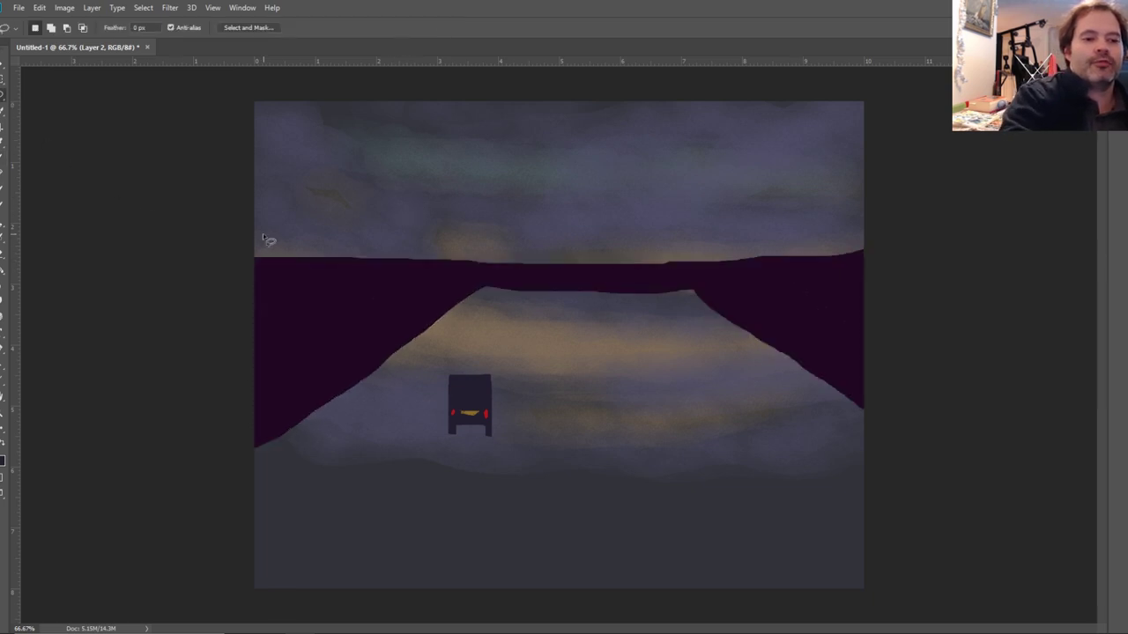
Paint a full-width dark purple band along the horizon, then lasso around the road surface.
{"action": "mouse_move", "coordinate": [253, 253]}
{"action": "left_mouse_down"}
{"action": "mouse_move", "coordinate": [894, 251]}
{"action": "mouse_move", "coordinate": [884, 282]}
{"action": "mouse_move", "coordinate": [207, 276]}
{"action": "left_mouse_up"}
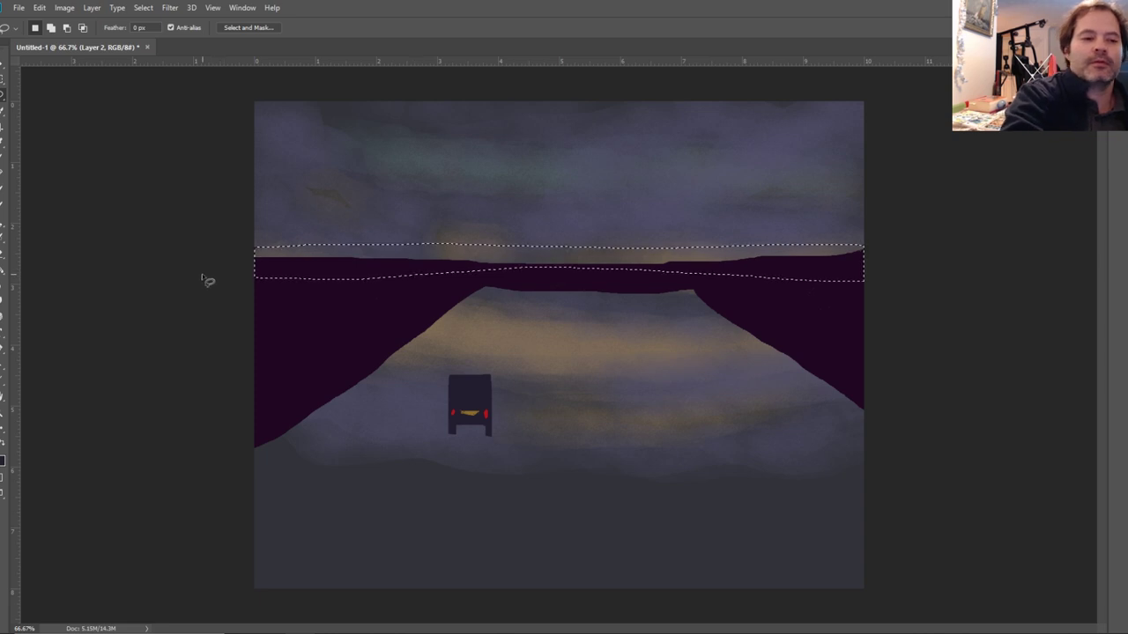
{"action": "key", "text": "b"}
{"action": "mouse_move", "coordinate": [291, 248]}
{"action": "left_mouse_down"}
{"action": "mouse_move", "coordinate": [216, 320]}
{"action": "mouse_move", "coordinate": [298, 283]}
{"action": "mouse_move", "coordinate": [404, 208]}
{"action": "mouse_move", "coordinate": [260, 281]}
{"action": "mouse_move", "coordinate": [361, 229]}
{"action": "mouse_move", "coordinate": [381, 257]}
{"action": "mouse_move", "coordinate": [360, 300]}
{"action": "mouse_move", "coordinate": [525, 213]}
{"action": "mouse_move", "coordinate": [468, 279]}
{"action": "mouse_move", "coordinate": [607, 223]}
{"action": "mouse_move", "coordinate": [610, 262]}
{"action": "mouse_move", "coordinate": [693, 234]}
{"action": "mouse_move", "coordinate": [663, 276]}
{"action": "mouse_move", "coordinate": [667, 294]}
{"action": "mouse_move", "coordinate": [825, 229]}
{"action": "mouse_move", "coordinate": [806, 275]}
{"action": "left_mouse_up"}
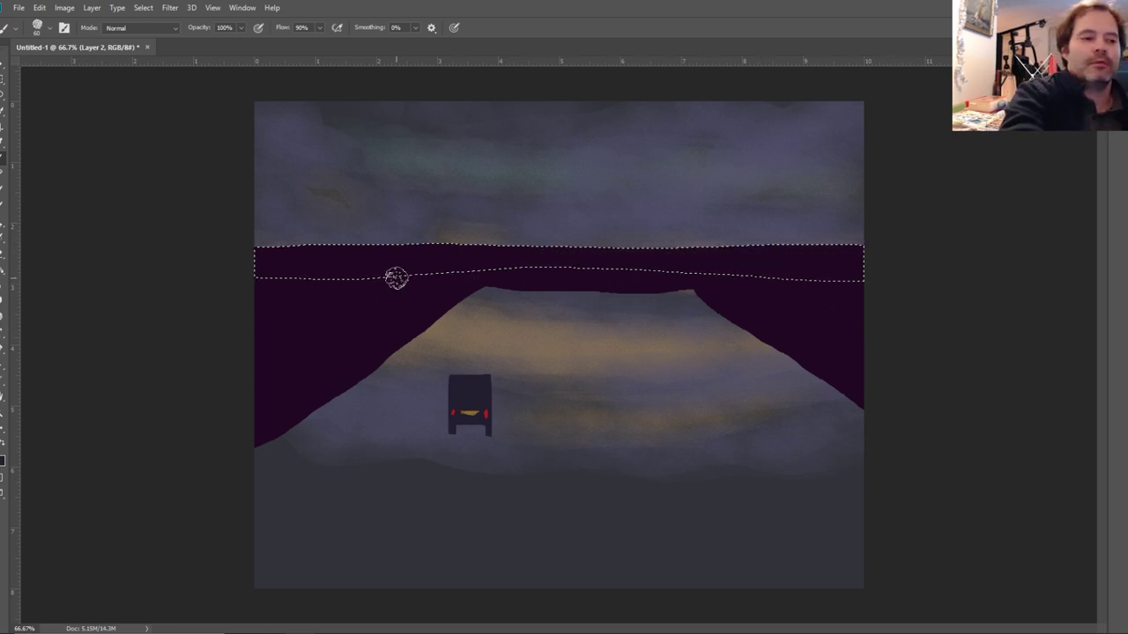
{"action": "key", "text": "l"}
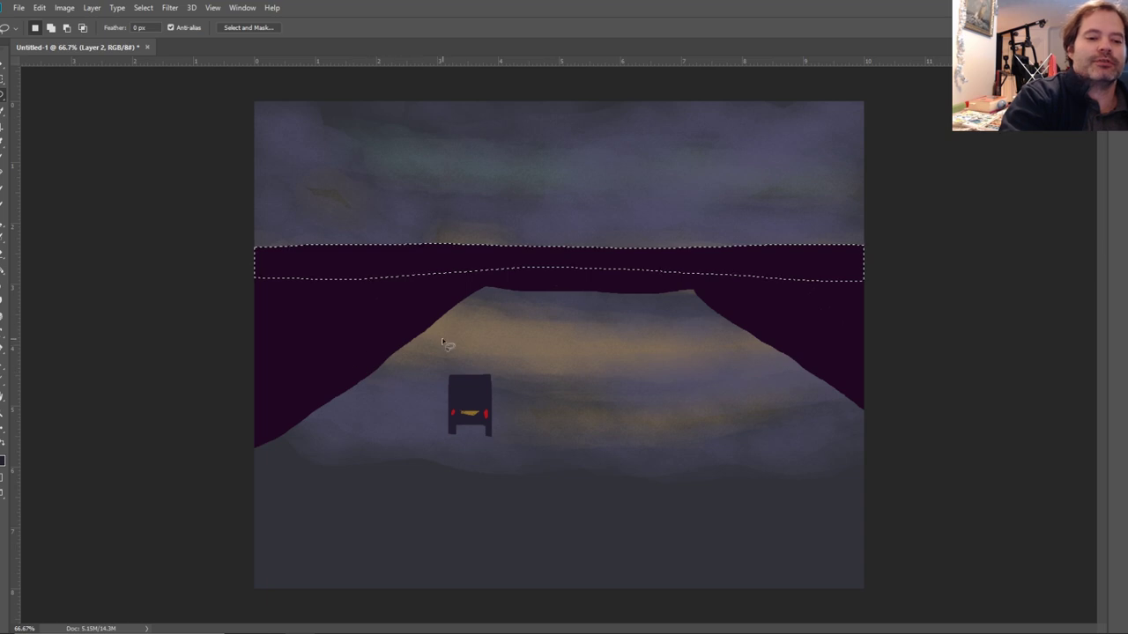
{"action": "mouse_move", "coordinate": [270, 452]}
{"action": "left_mouse_down"}
{"action": "mouse_move", "coordinate": [418, 304]}
{"action": "mouse_move", "coordinate": [465, 287]}
{"action": "mouse_move", "coordinate": [712, 294]}
{"action": "mouse_move", "coordinate": [900, 456]}
{"action": "left_mouse_up"}
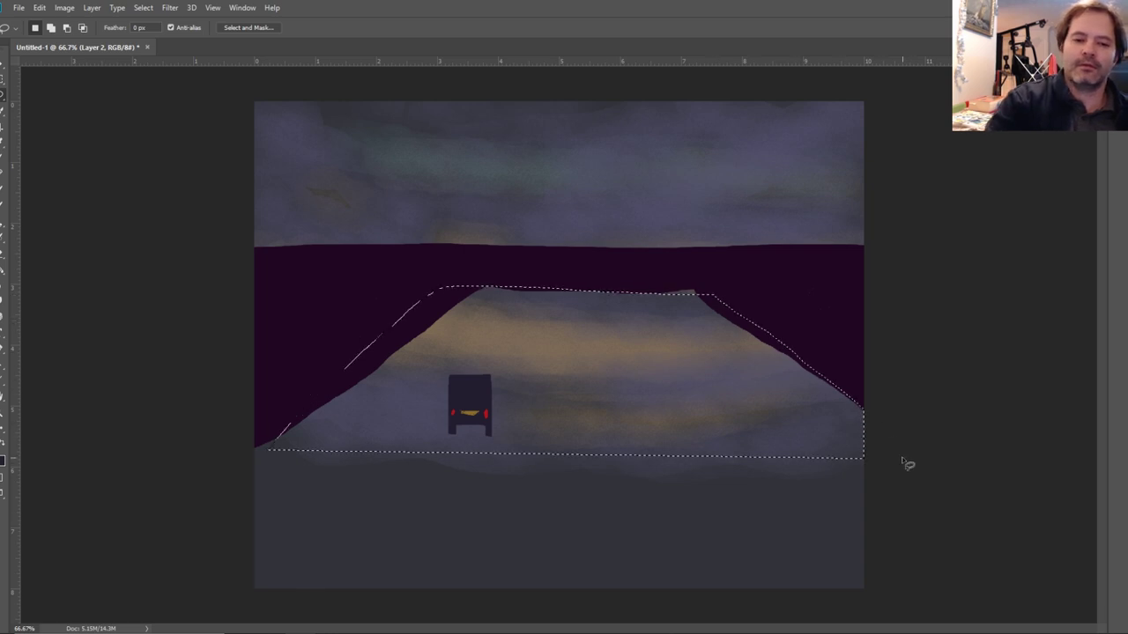
Select thin strips along the road's far edge to touch it into a clean curve.
{"action": "left_click", "coordinate": [725, 516]}
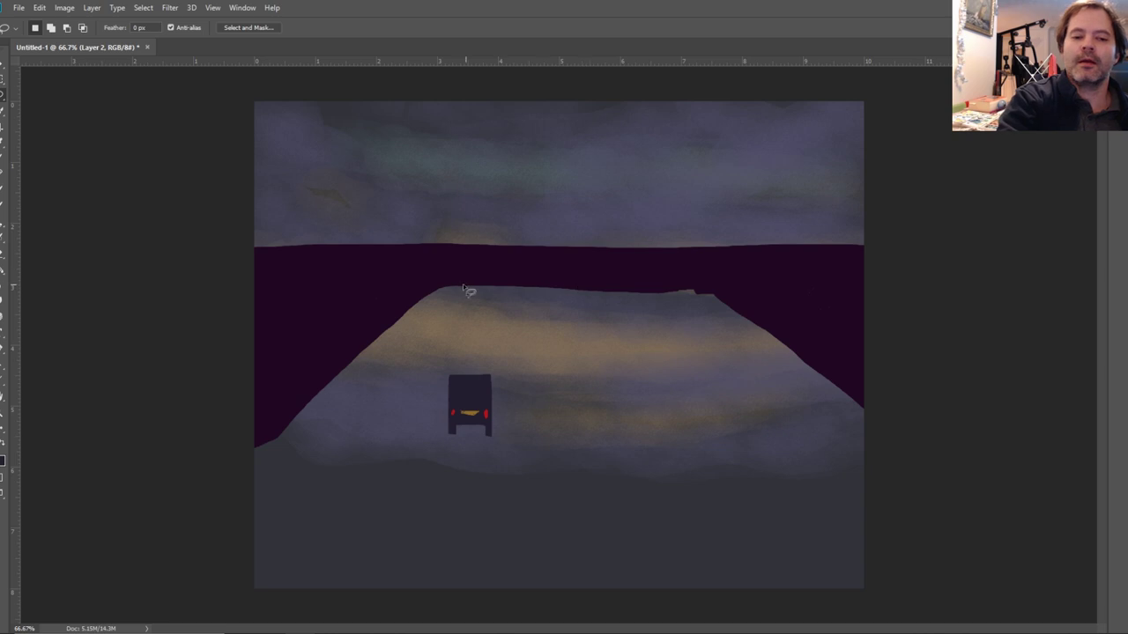
{"action": "mouse_move", "coordinate": [447, 291]}
{"action": "left_mouse_down"}
{"action": "mouse_move", "coordinate": [690, 301]}
{"action": "mouse_move", "coordinate": [407, 277]}
{"action": "left_mouse_up"}
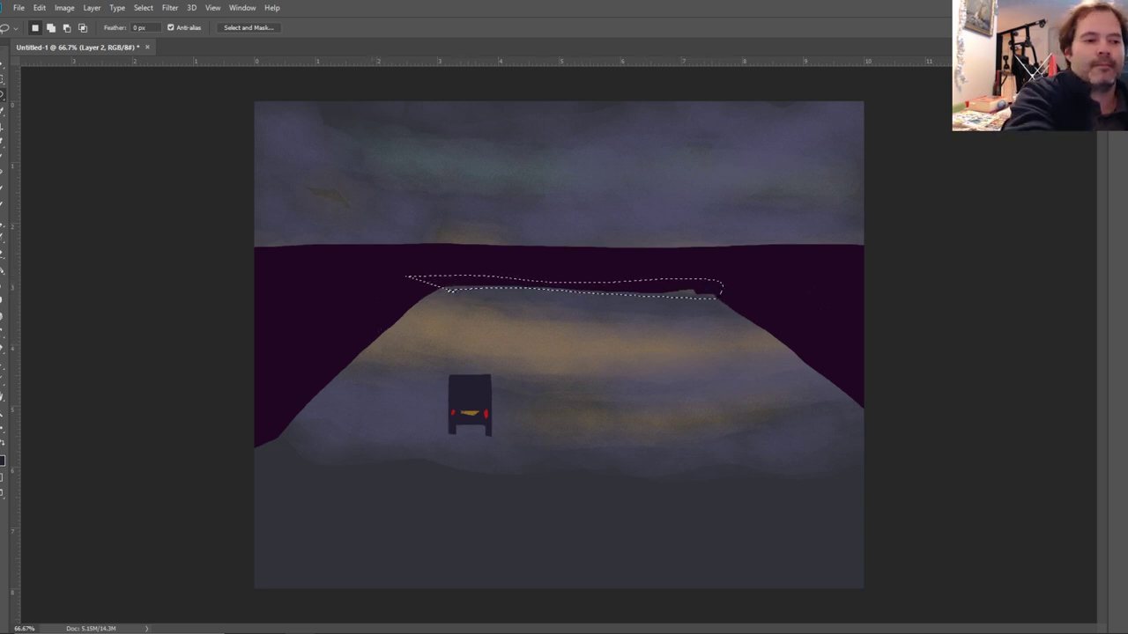
{"action": "key", "text": "b"}
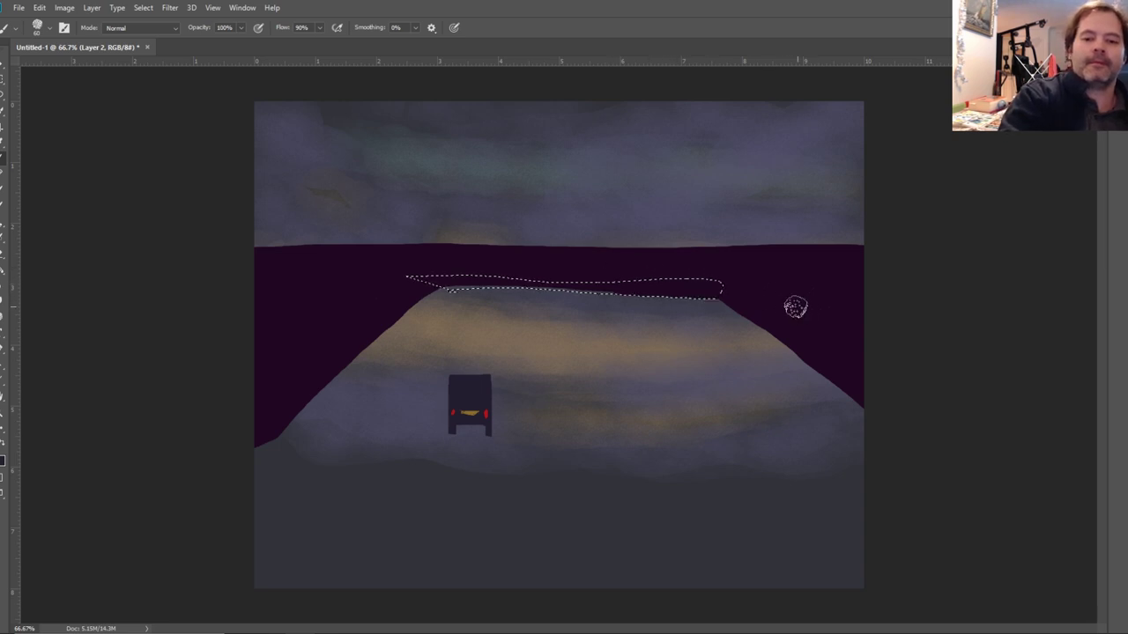
{"action": "key", "text": "l"}
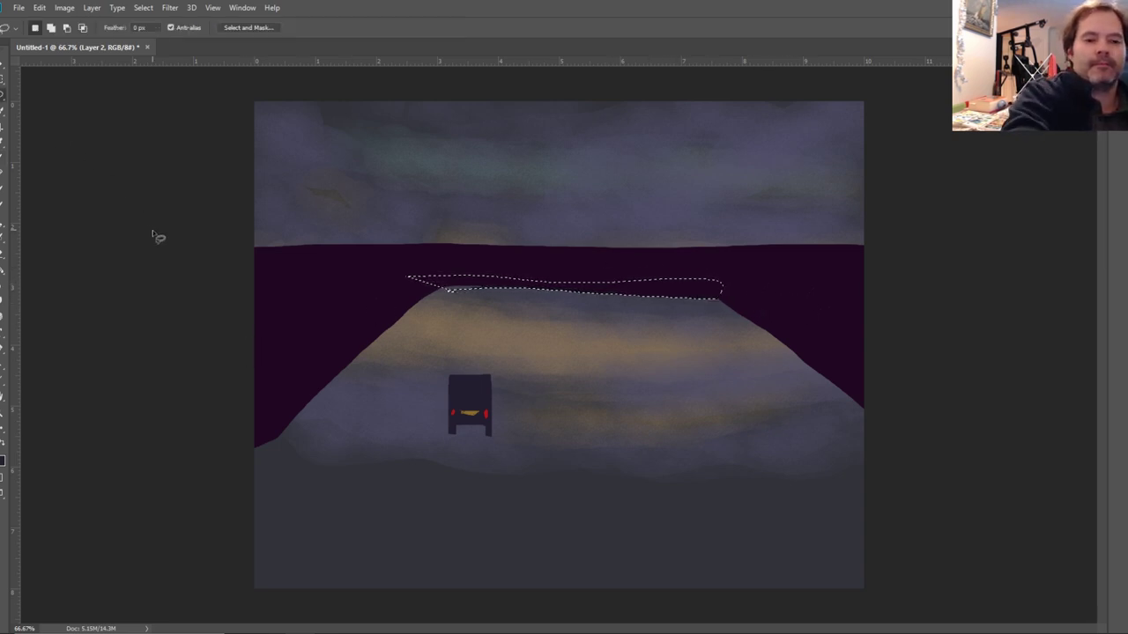
{"action": "key", "text": "ctrl+d"}
{"action": "mouse_move", "coordinate": [416, 306]}
{"action": "left_mouse_down"}
{"action": "mouse_move", "coordinate": [521, 293]}
{"action": "mouse_move", "coordinate": [789, 328]}
{"action": "left_mouse_up"}
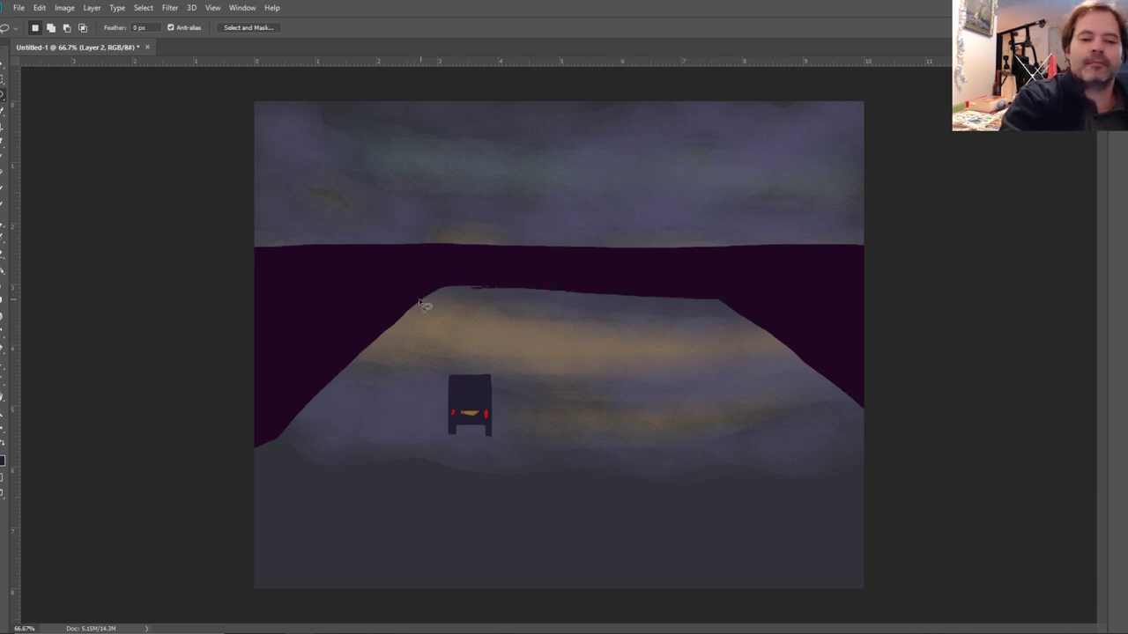
{"action": "mouse_move", "coordinate": [403, 310]}
{"action": "left_mouse_down"}
{"action": "mouse_move", "coordinate": [592, 294]}
{"action": "mouse_move", "coordinate": [776, 309]}
{"action": "mouse_move", "coordinate": [441, 275]}
{"action": "mouse_move", "coordinate": [348, 303]}
{"action": "left_mouse_up"}
{"action": "left_click", "coordinate": [3, 158]}
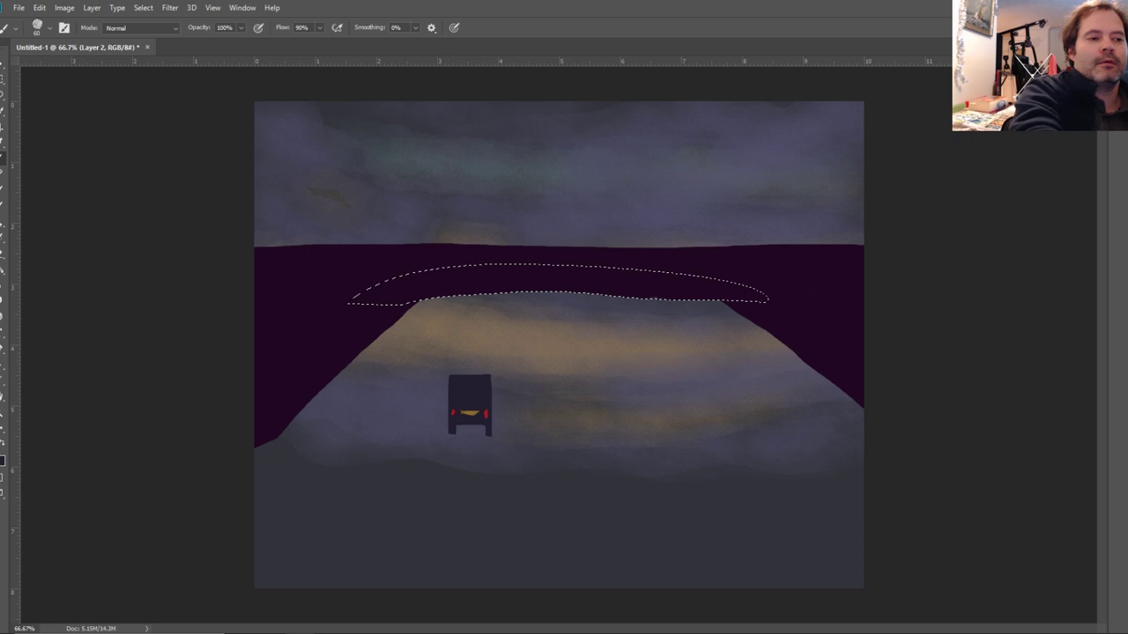
{"action": "left_click", "coordinate": [3, 91]}
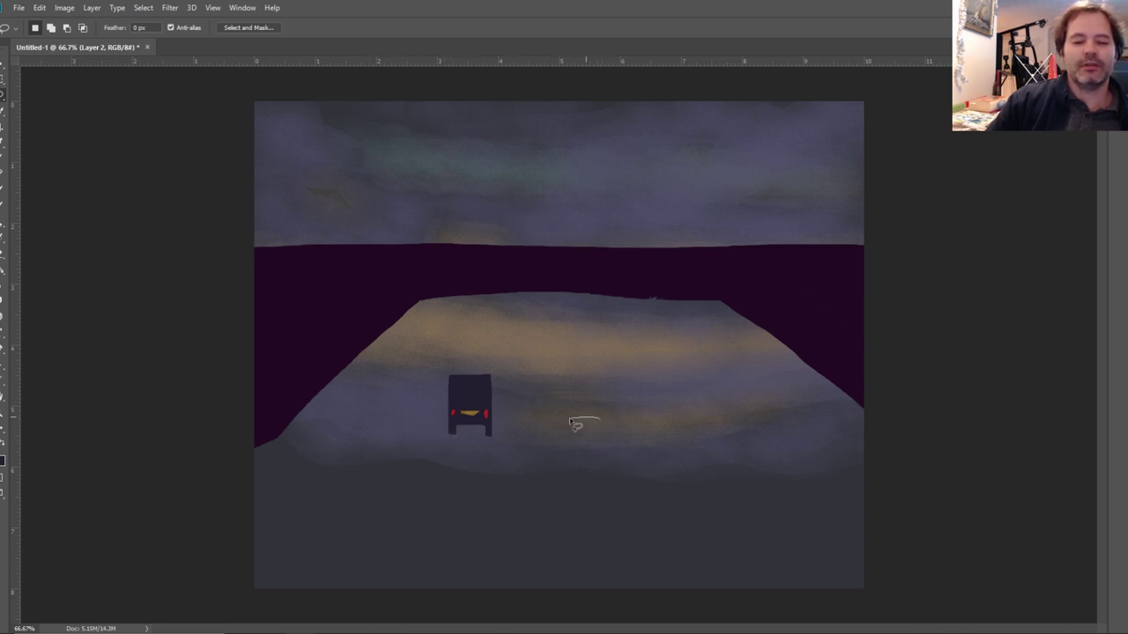
Lasso the foreground below the van and set the foreground colour to a darker sampled road shade.
{"action": "mouse_move", "coordinate": [571, 420]}
{"action": "left_mouse_down"}
{"action": "mouse_move", "coordinate": [366, 459]}
{"action": "mouse_move", "coordinate": [254, 511]}
{"action": "mouse_move", "coordinate": [255, 551]}
{"action": "mouse_move", "coordinate": [335, 615]}
{"action": "mouse_move", "coordinate": [810, 617]}
{"action": "mouse_move", "coordinate": [687, 463]}
{"action": "mouse_move", "coordinate": [592, 422]}
{"action": "mouse_move", "coordinate": [660, 428]}
{"action": "mouse_move", "coordinate": [903, 544]}
{"action": "mouse_move", "coordinate": [660, 449]}
{"action": "mouse_move", "coordinate": [448, 432]}
{"action": "mouse_move", "coordinate": [378, 470]}
{"action": "mouse_move", "coordinate": [290, 546]}
{"action": "mouse_move", "coordinate": [259, 594]}
{"action": "mouse_move", "coordinate": [868, 599]}
{"action": "left_mouse_up"}
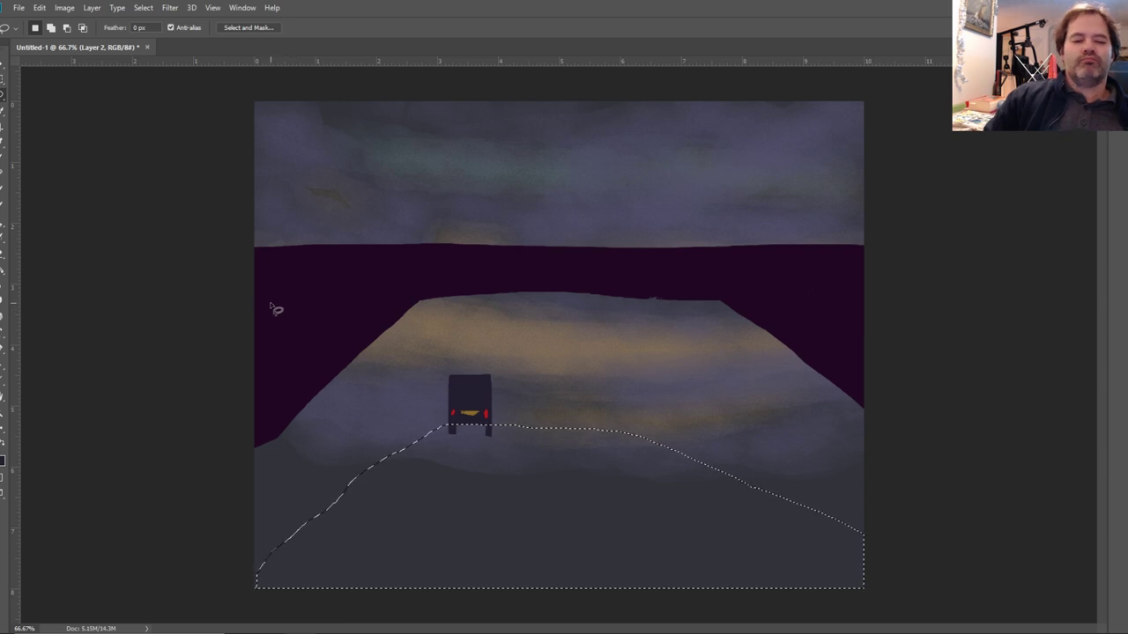
{"action": "left_click", "coordinate": [2, 150]}
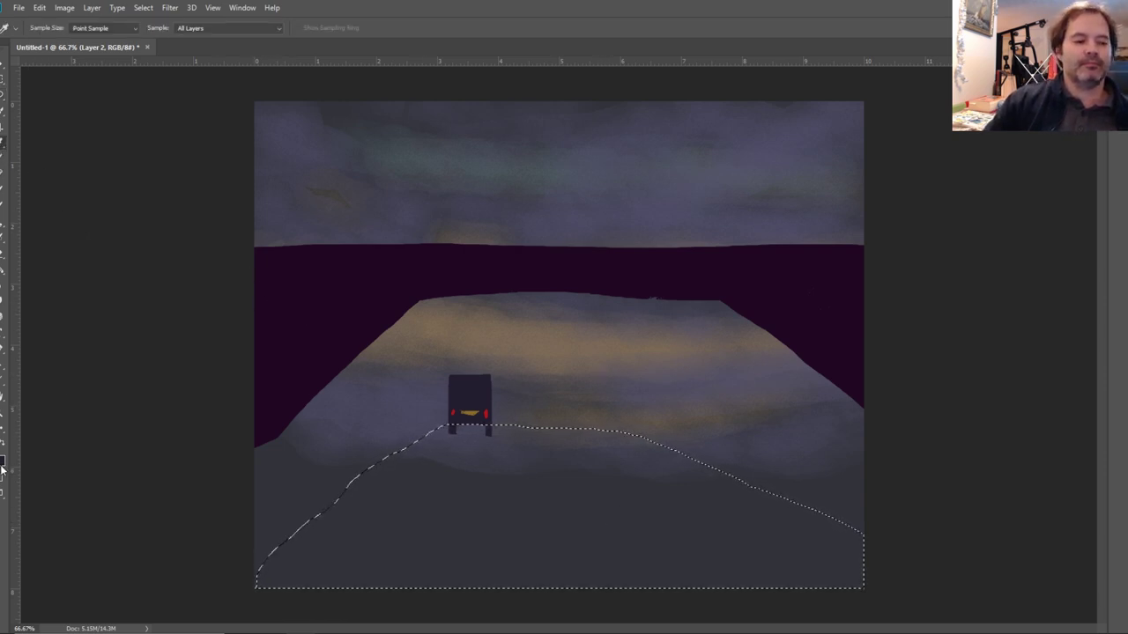
{"action": "left_click", "coordinate": [299, 533]}
{"action": "left_click", "coordinate": [2, 459]}
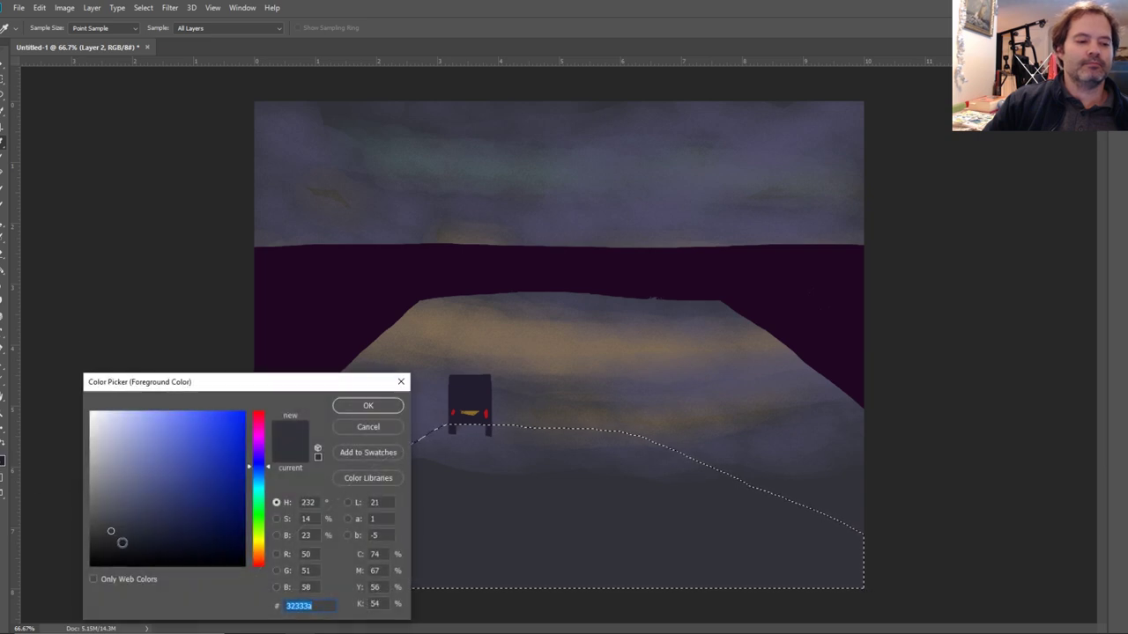
{"action": "left_click", "coordinate": [128, 545]}
{"action": "left_click", "coordinate": [381, 406]}
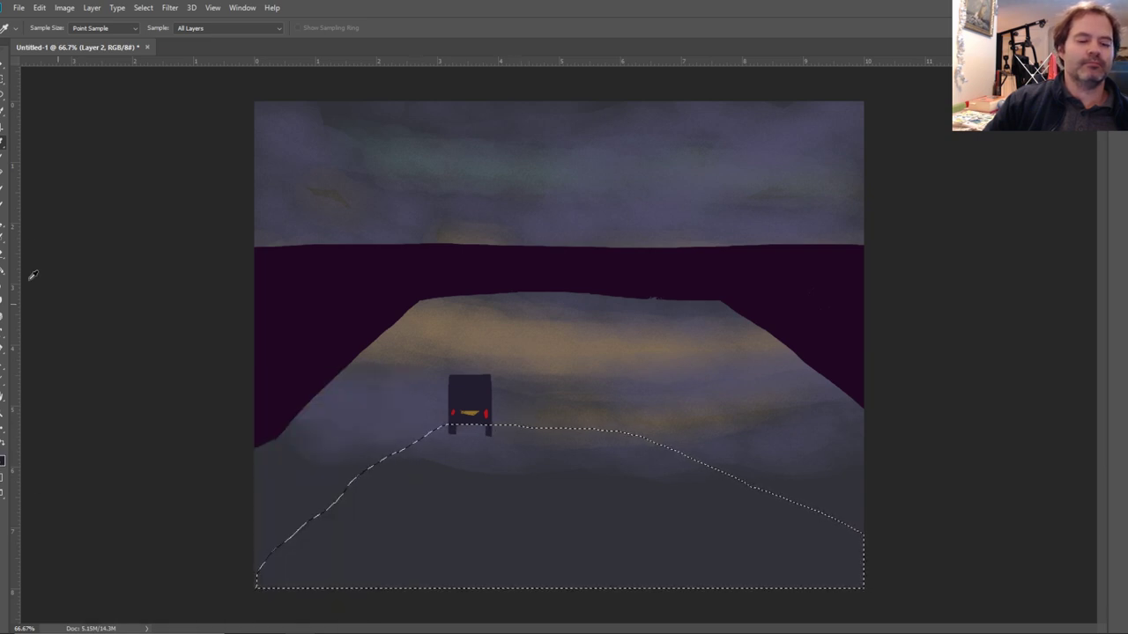
Brush the selection with the dark colour to form a near-black purple mound.
{"action": "left_click", "coordinate": [4, 162]}
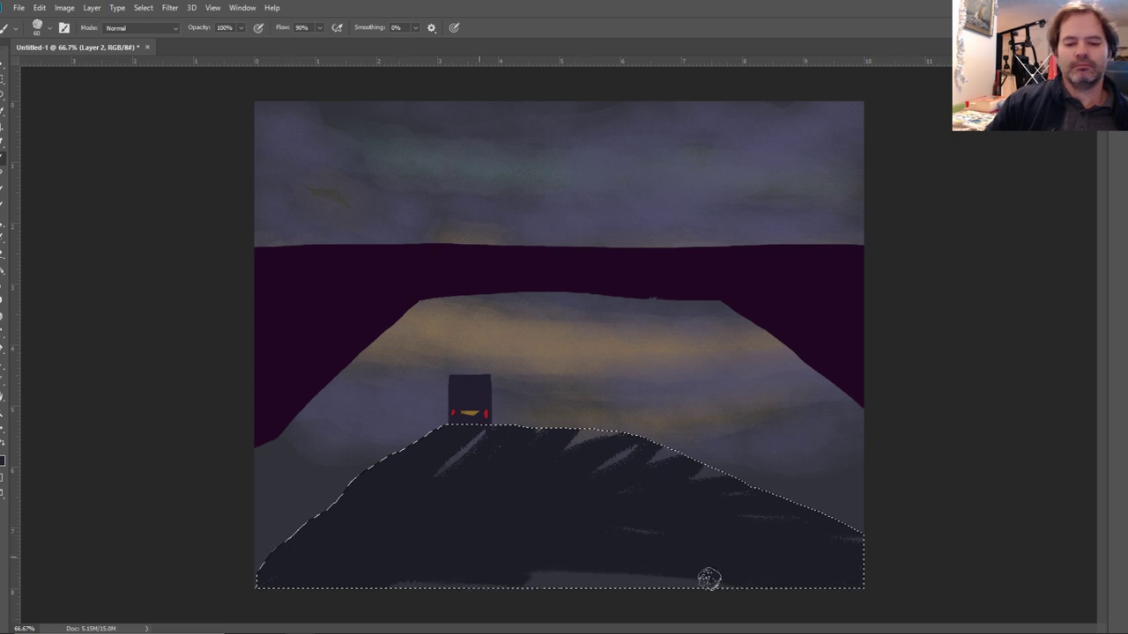
{"action": "mouse_move", "coordinate": [871, 565]}
{"action": "left_mouse_down"}
{"action": "mouse_move", "coordinate": [799, 509]}
{"action": "mouse_move", "coordinate": [702, 534]}
{"action": "mouse_move", "coordinate": [649, 519]}
{"action": "left_mouse_up"}
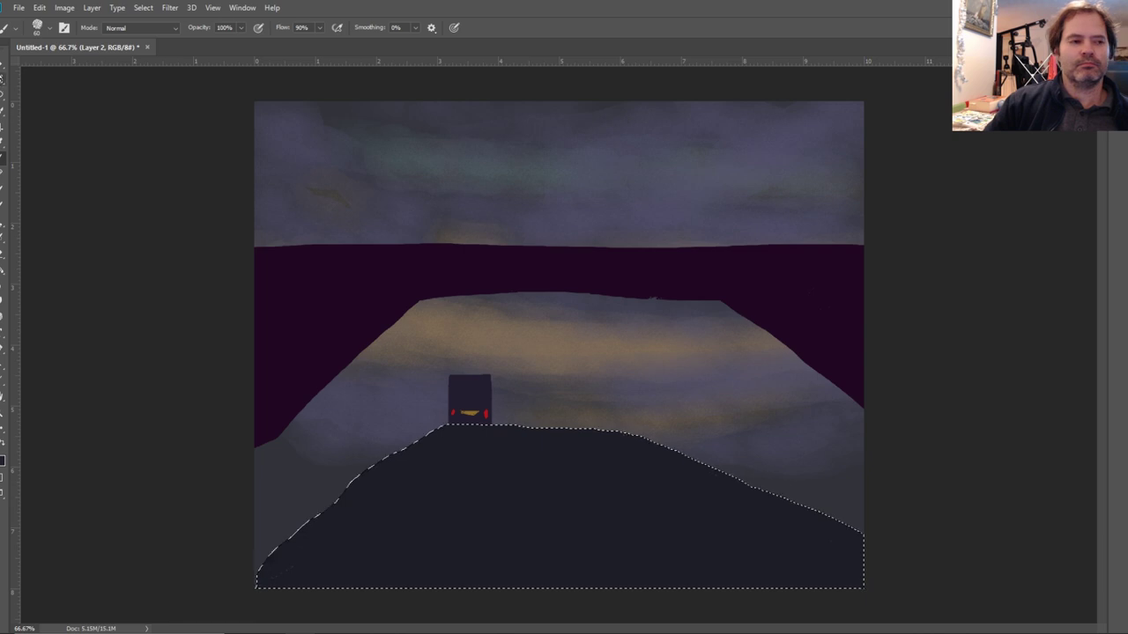
{"action": "left_click", "coordinate": [3, 63]}
{"action": "left_click", "coordinate": [121, 317]}
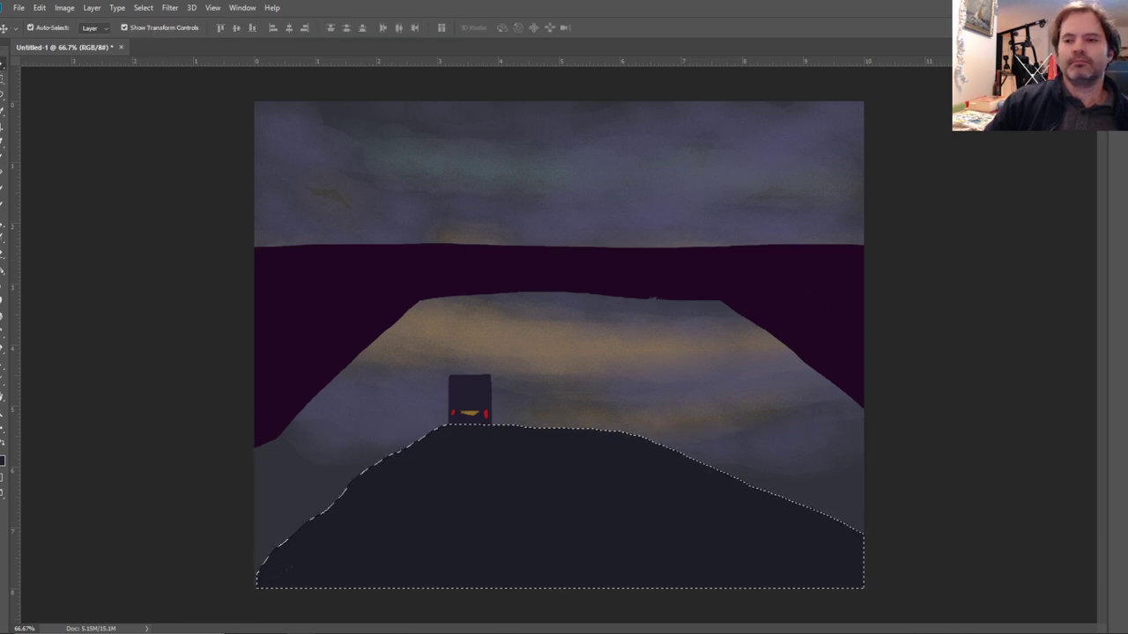
Cut the dark mound from Layer 2, paste it as Layer 3, and move it down below the van.
{"action": "key", "text": "F7"}
{"action": "left_click", "coordinate": [1048, 275]}
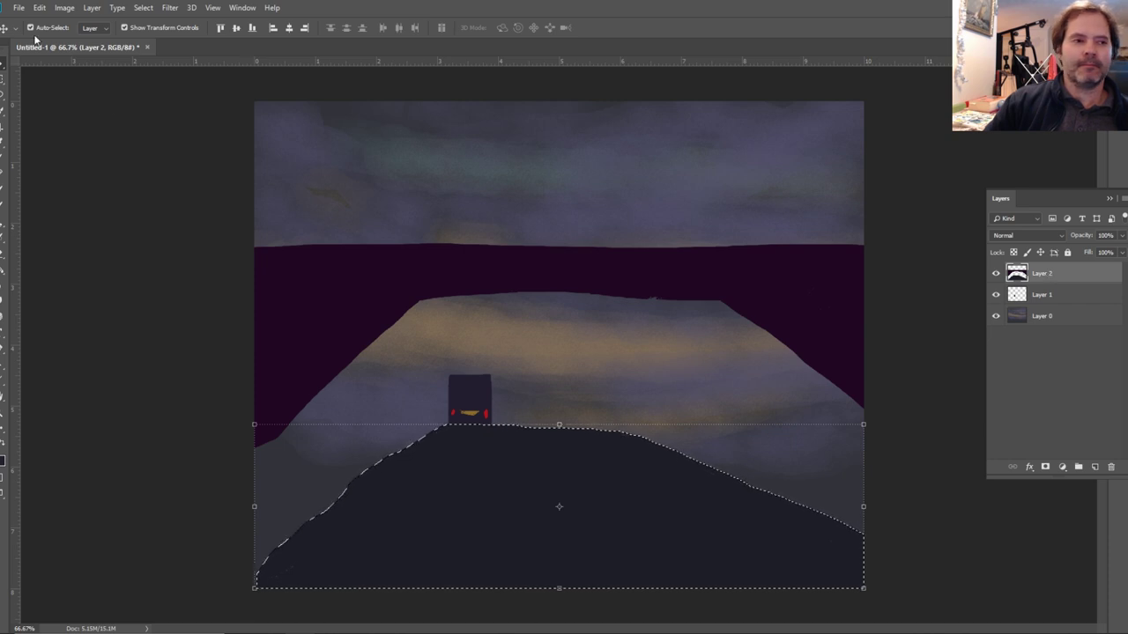
{"action": "left_click", "coordinate": [40, 7]}
{"action": "left_click", "coordinate": [46, 81]}
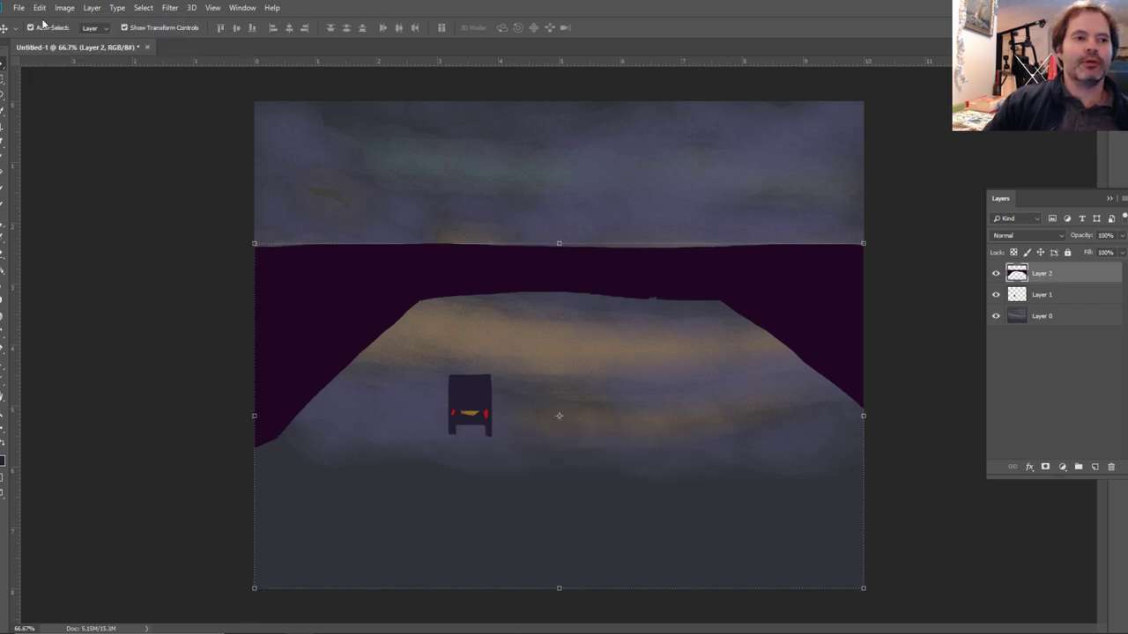
{"action": "left_click", "coordinate": [40, 7]}
{"action": "left_click", "coordinate": [130, 116]}
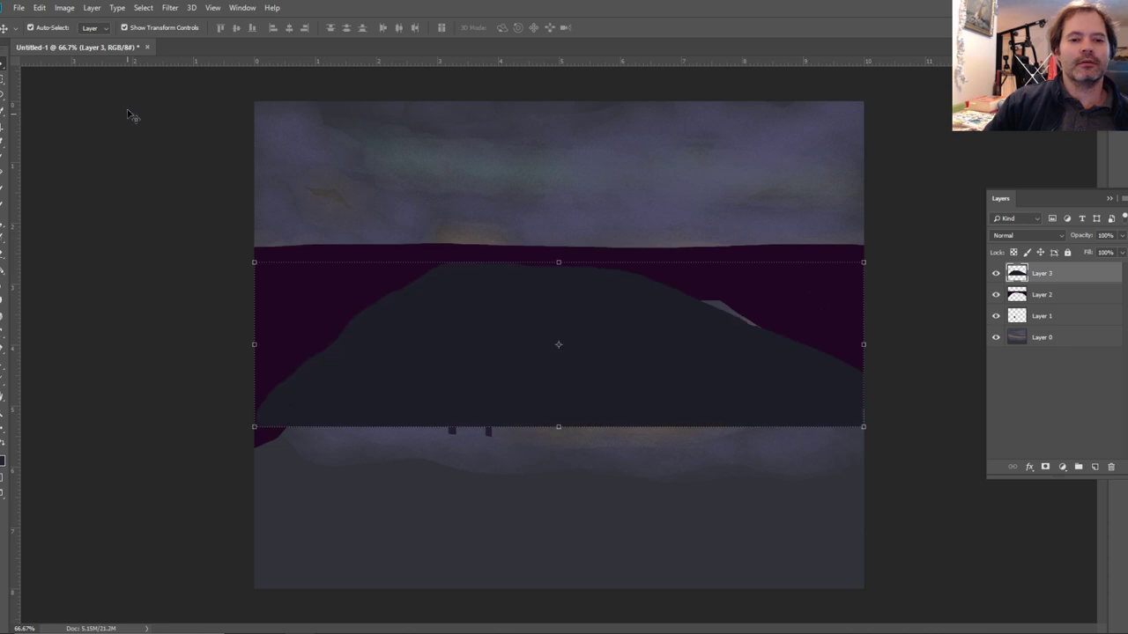
{"action": "left_click_drag", "start_coordinate": [800, 374], "coordinate": [759, 554]}
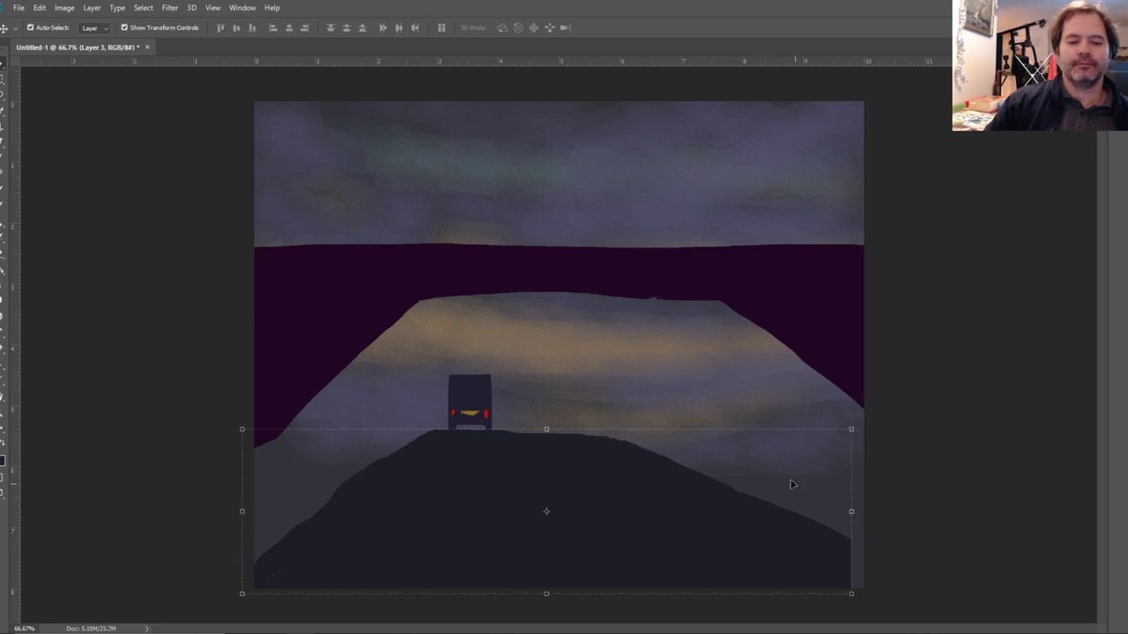
Stretch the hill past both canvas edges to about 129% width and apply the transform.
{"action": "left_click_drag", "start_coordinate": [851, 509], "coordinate": [895, 511]}
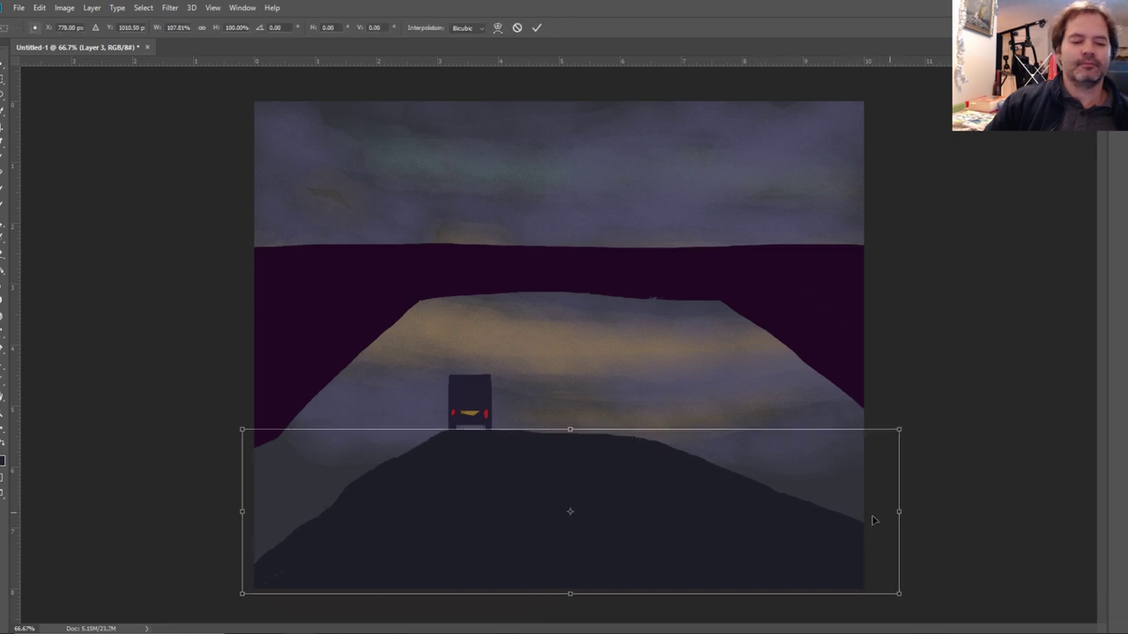
{"action": "left_click_drag", "start_coordinate": [771, 538], "coordinate": [751, 535]}
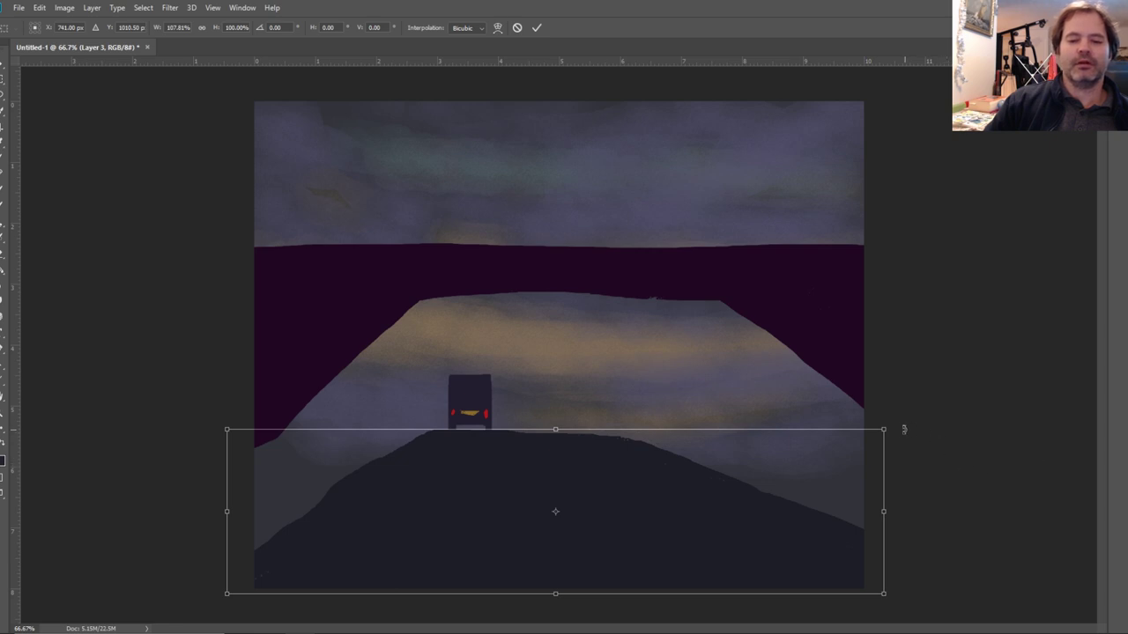
{"action": "left_click_drag", "start_coordinate": [880, 511], "coordinate": [945, 509]}
{"action": "left_click_drag", "start_coordinate": [816, 521], "coordinate": [799, 520]}
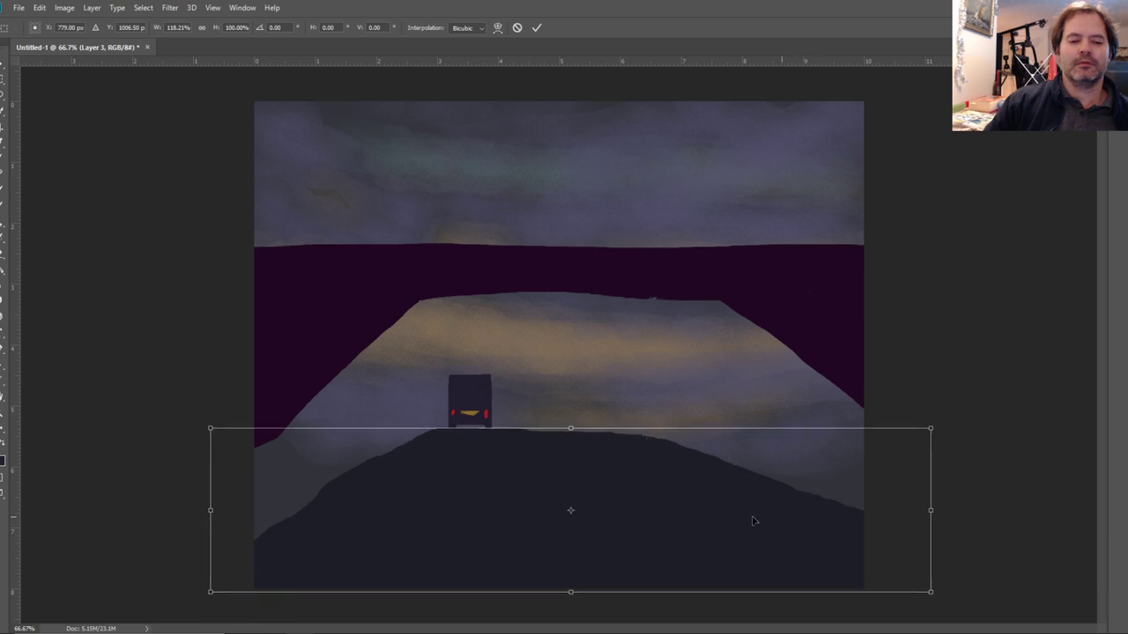
{"action": "left_click_drag", "start_coordinate": [211, 508], "coordinate": [144, 508]}
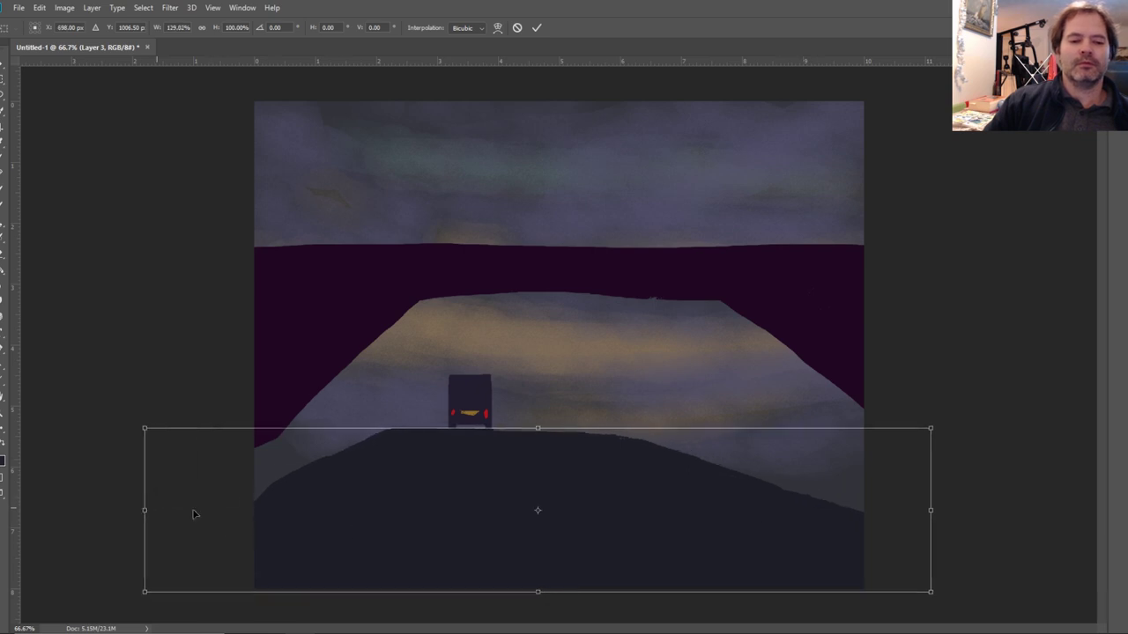
{"action": "left_click_drag", "start_coordinate": [366, 532], "coordinate": [384, 533]}
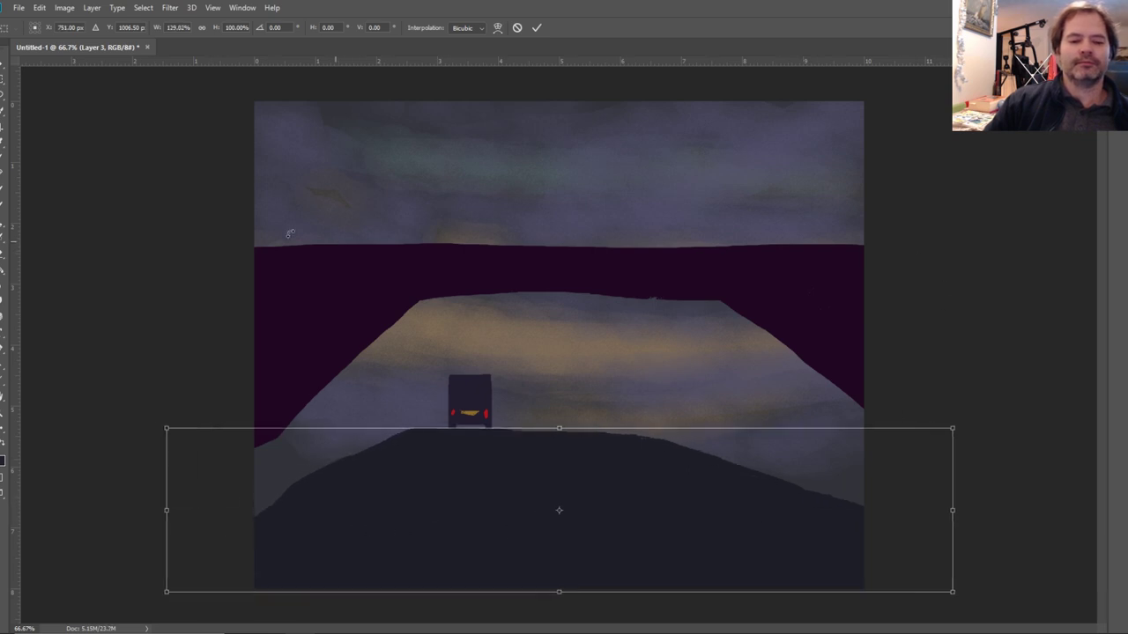
{"action": "key", "text": "l"}
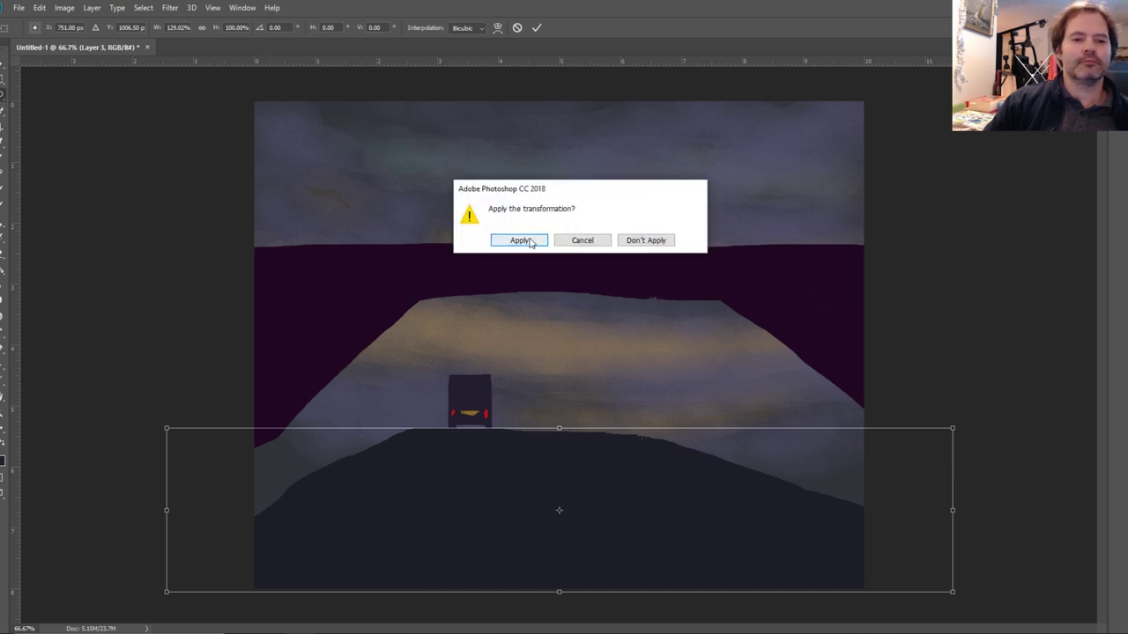
{"action": "key", "text": "Return"}
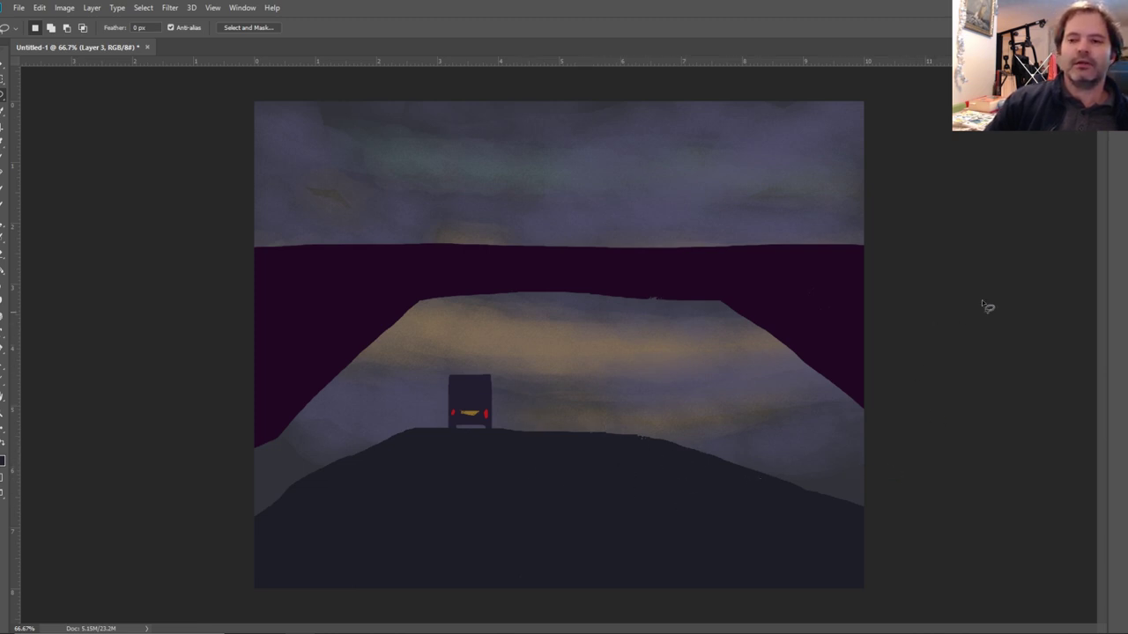
Add Curves 1 above Layer 2, pull its curve down, and clip it to Layer 2.
{"action": "key", "text": "F7"}
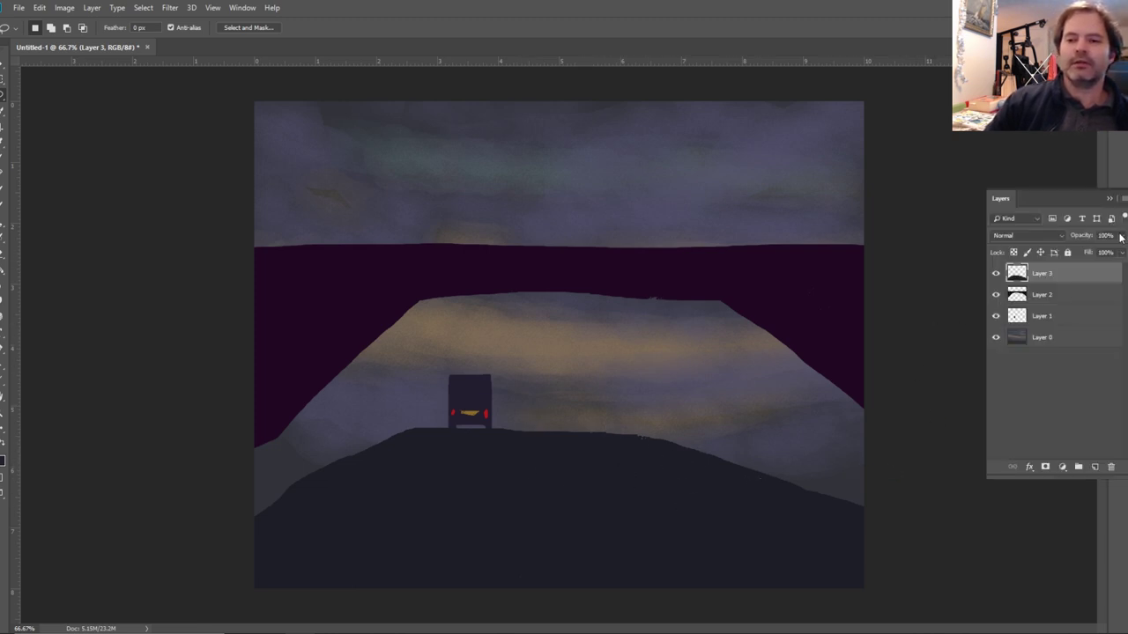
{"action": "left_click", "coordinate": [1057, 300]}
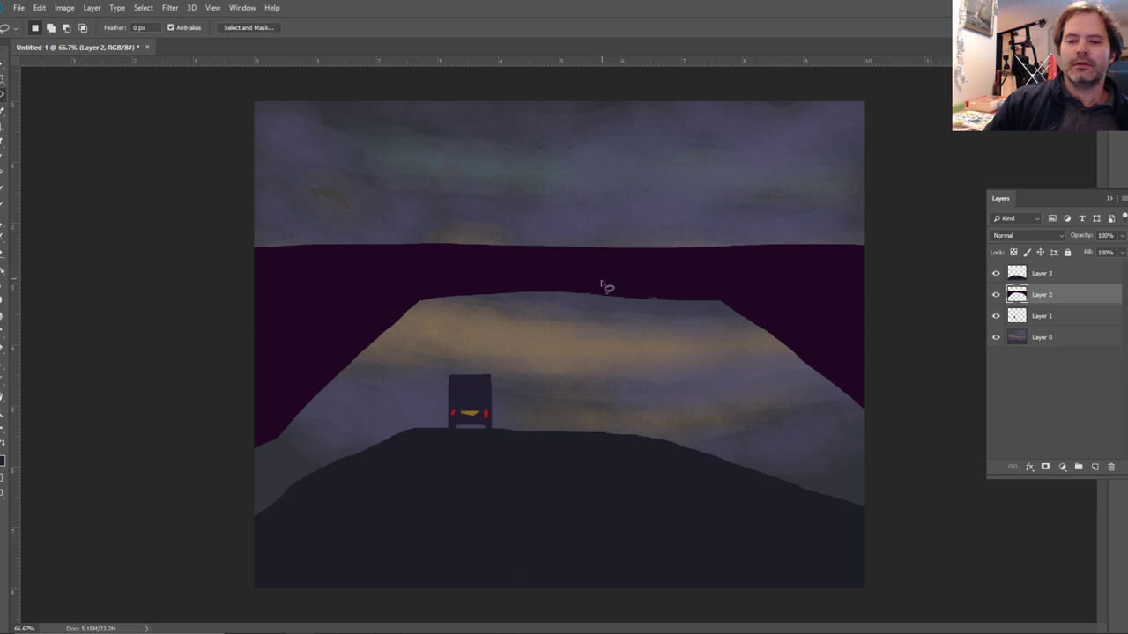
{"action": "left_click", "coordinate": [1061, 466]}
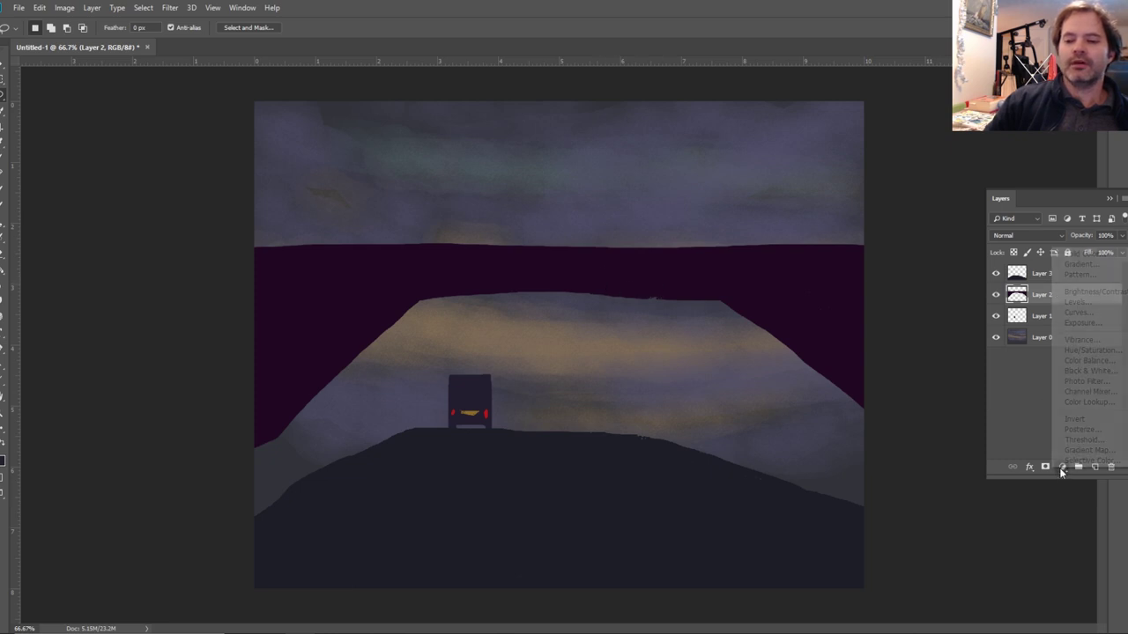
{"action": "left_click", "coordinate": [1091, 313]}
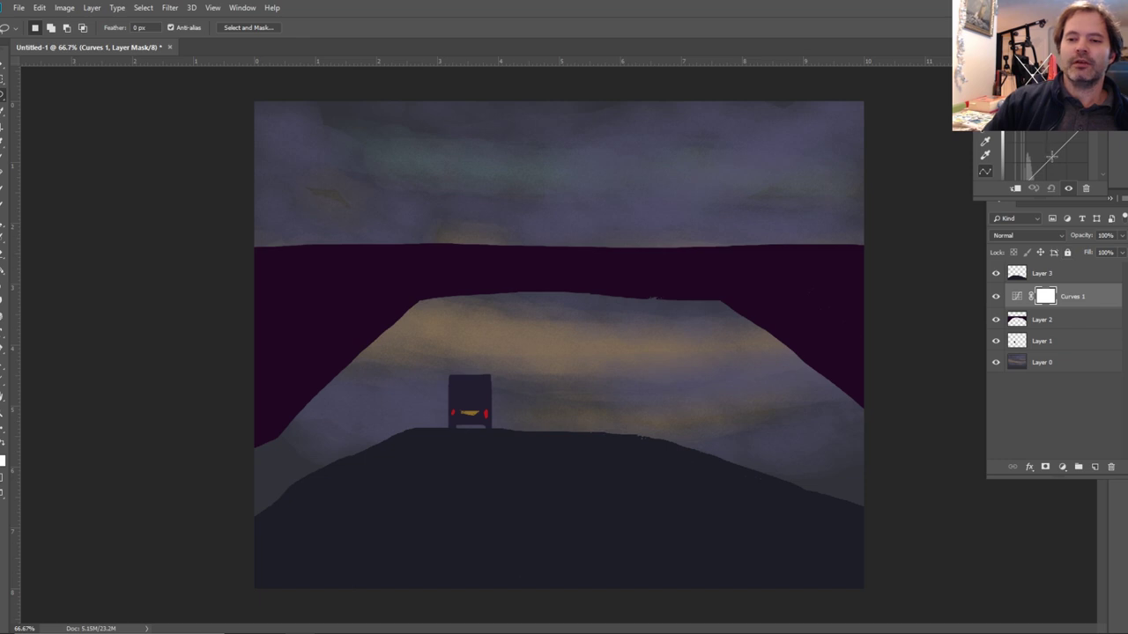
{"action": "left_click_drag", "start_coordinate": [1051, 156], "coordinate": [1057, 167]}
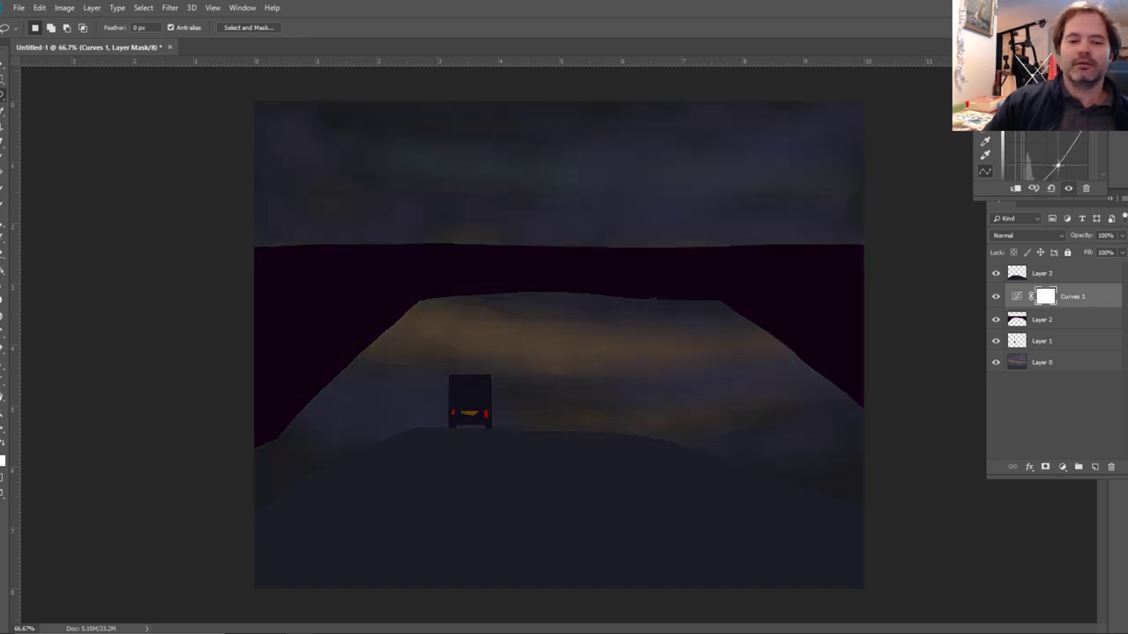
{"action": "right_click", "coordinate": [1068, 304]}
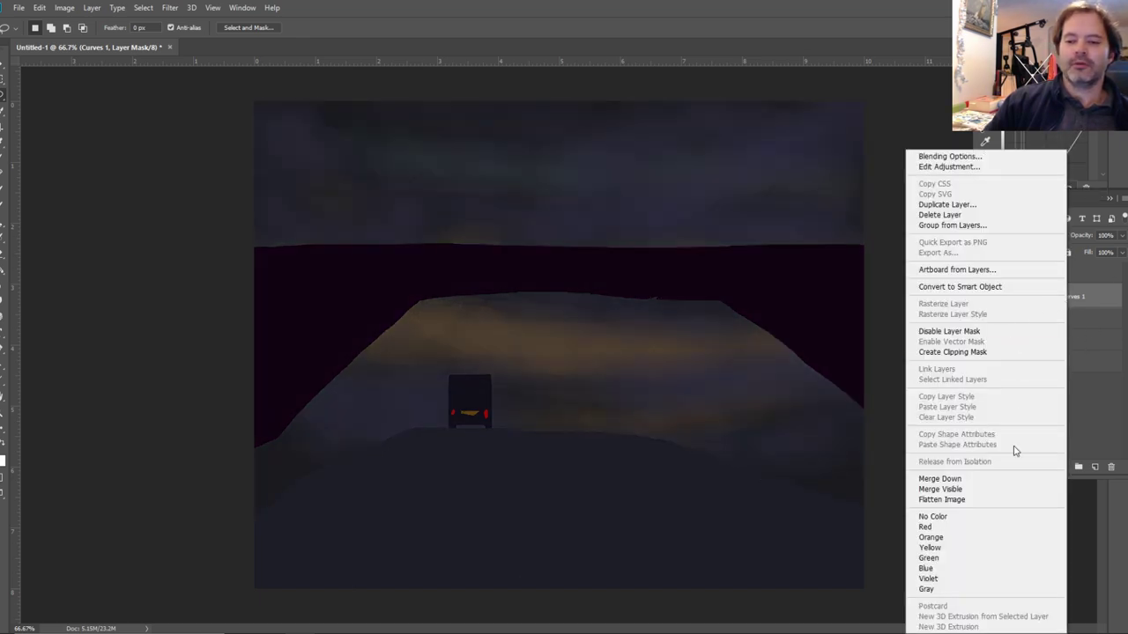
{"action": "left_click", "coordinate": [987, 353]}
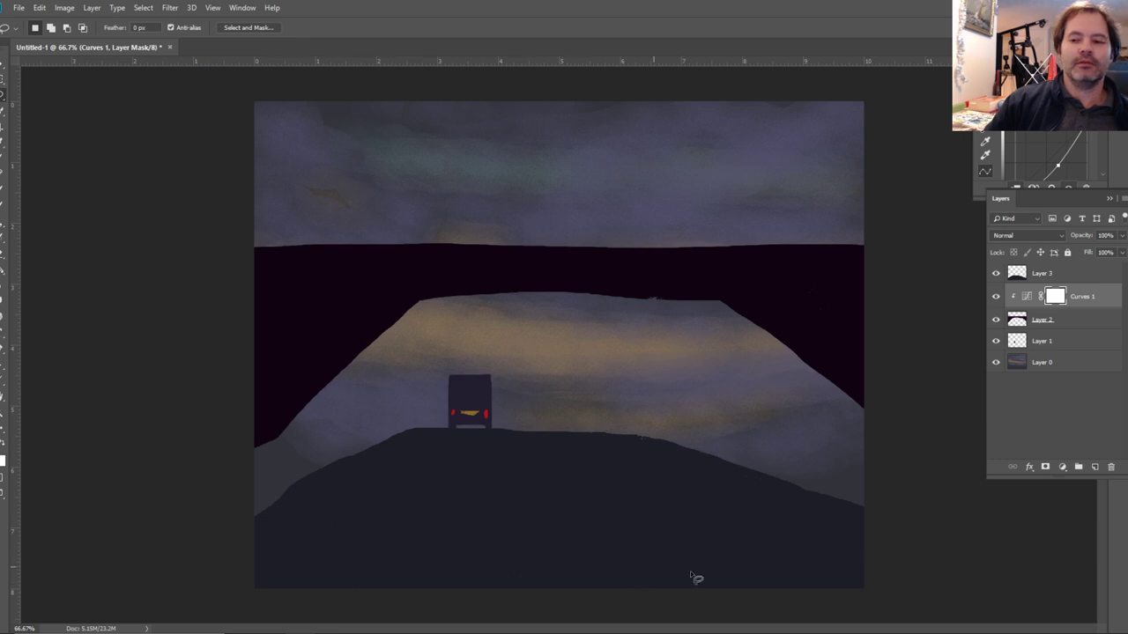
{"action": "left_click", "coordinate": [1109, 198]}
Choose the Soft Round 60 px brush from the brush presets.
{"action": "key", "text": "F5"}
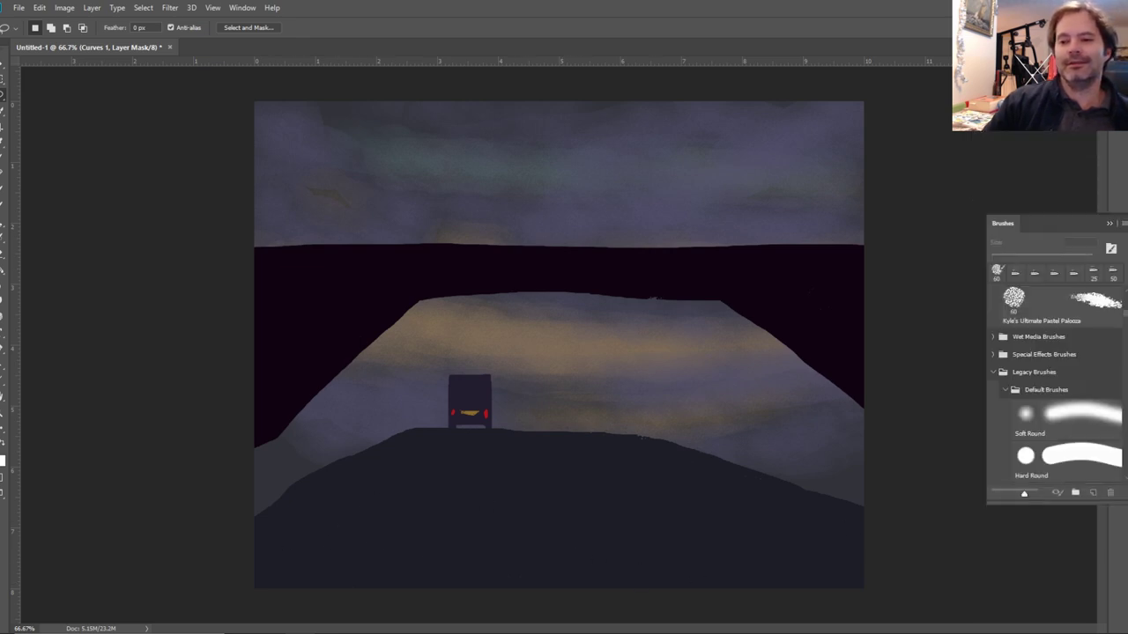
{"action": "left_click", "coordinate": [1067, 424]}
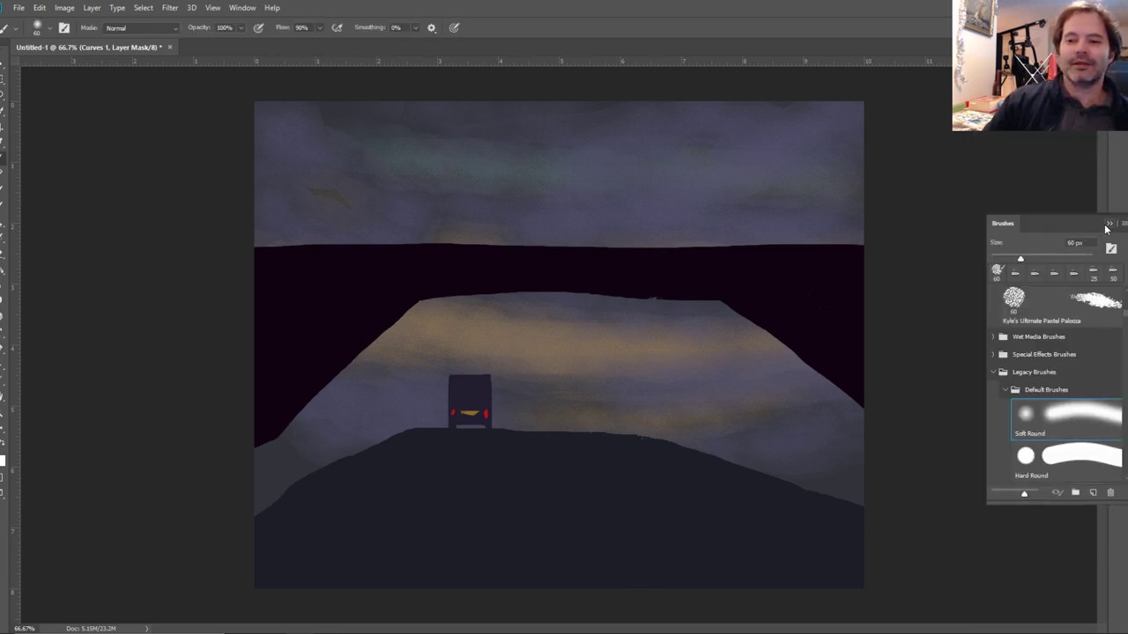
{"action": "left_click", "coordinate": [1108, 226]}
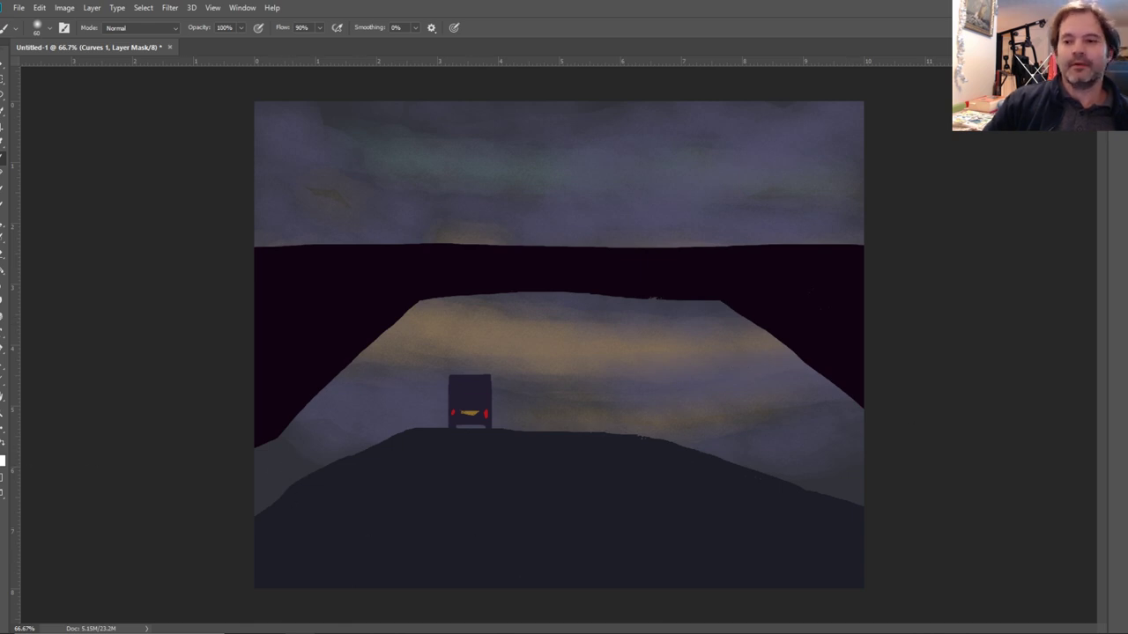
Add empty Layer 4 above Curves 1, then a Curves 2 adjustment with its mask targeted.
{"action": "key", "text": "F7"}
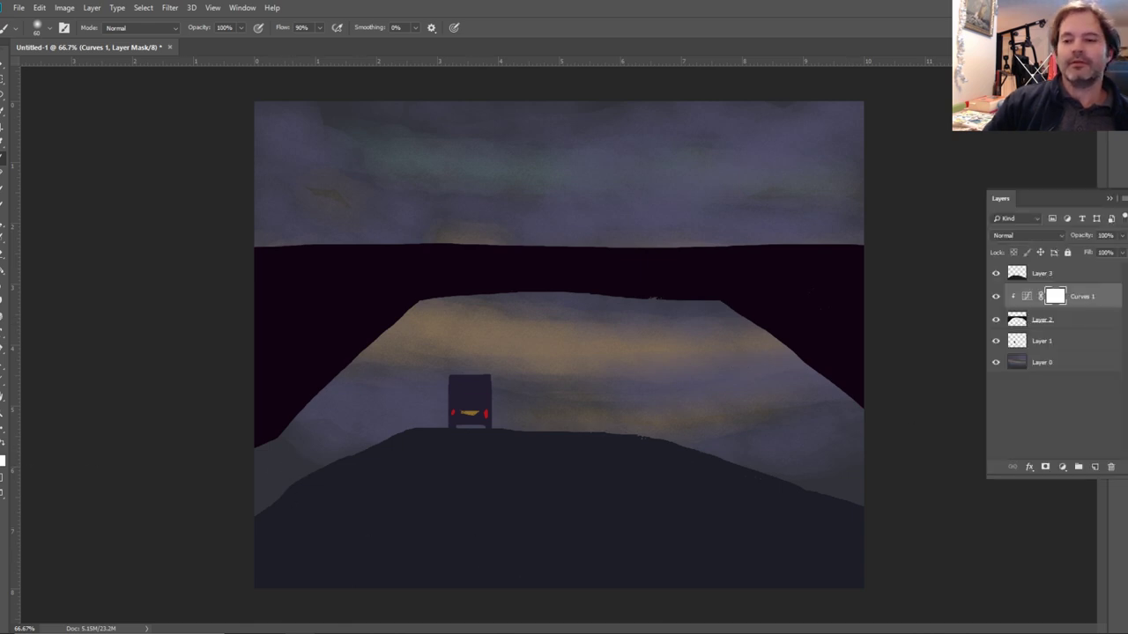
{"action": "left_click", "coordinate": [1095, 468]}
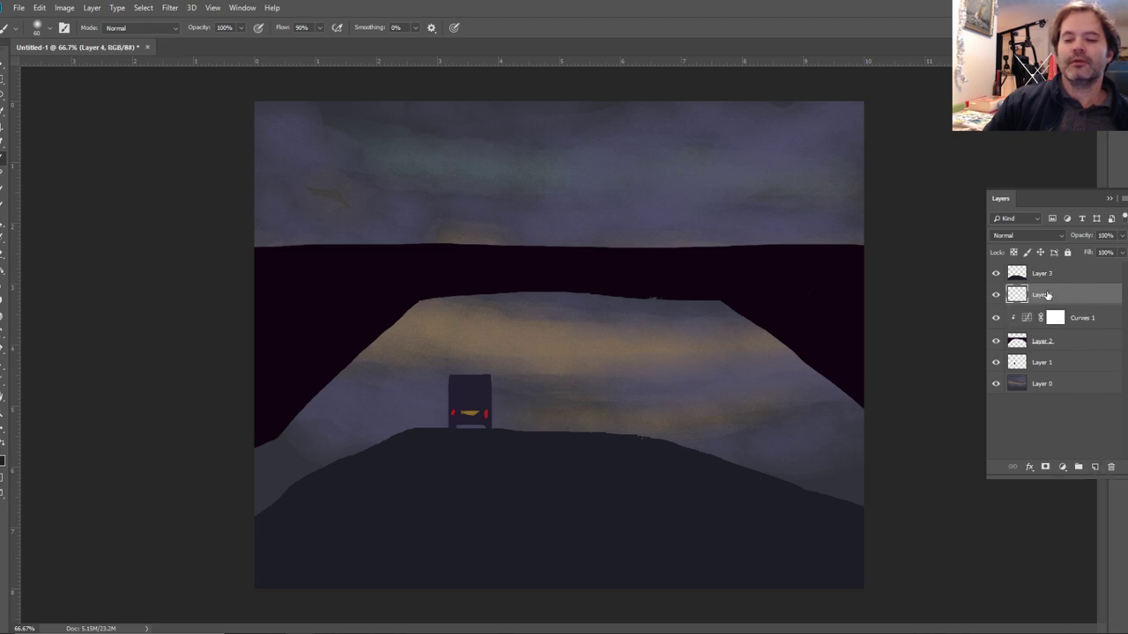
{"action": "left_click", "coordinate": [1061, 467]}
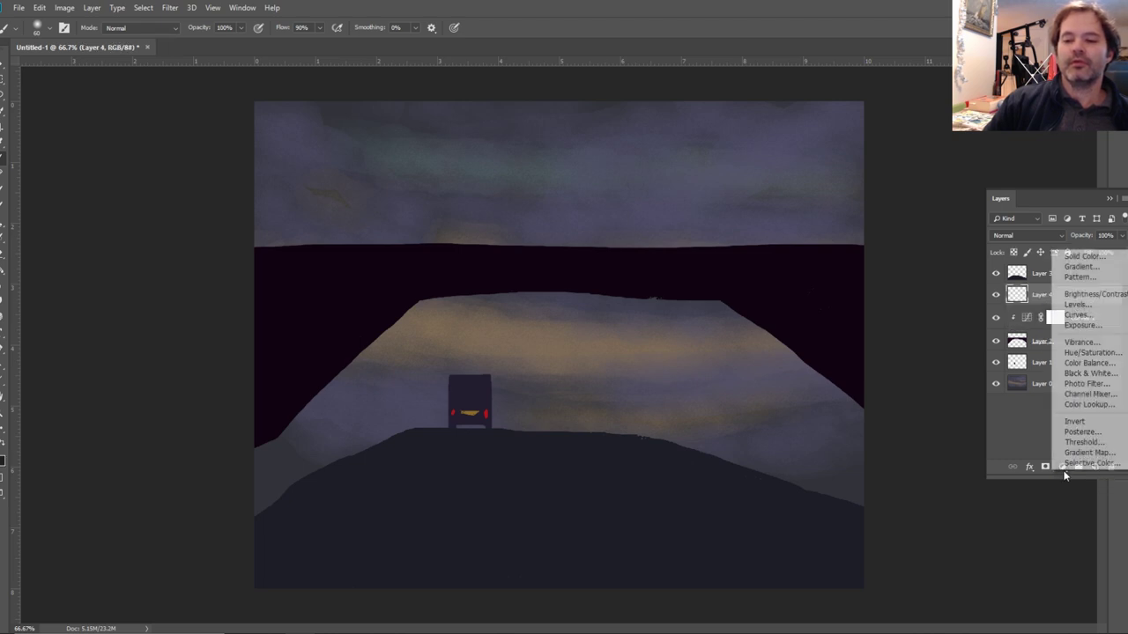
{"action": "left_click", "coordinate": [1076, 314]}
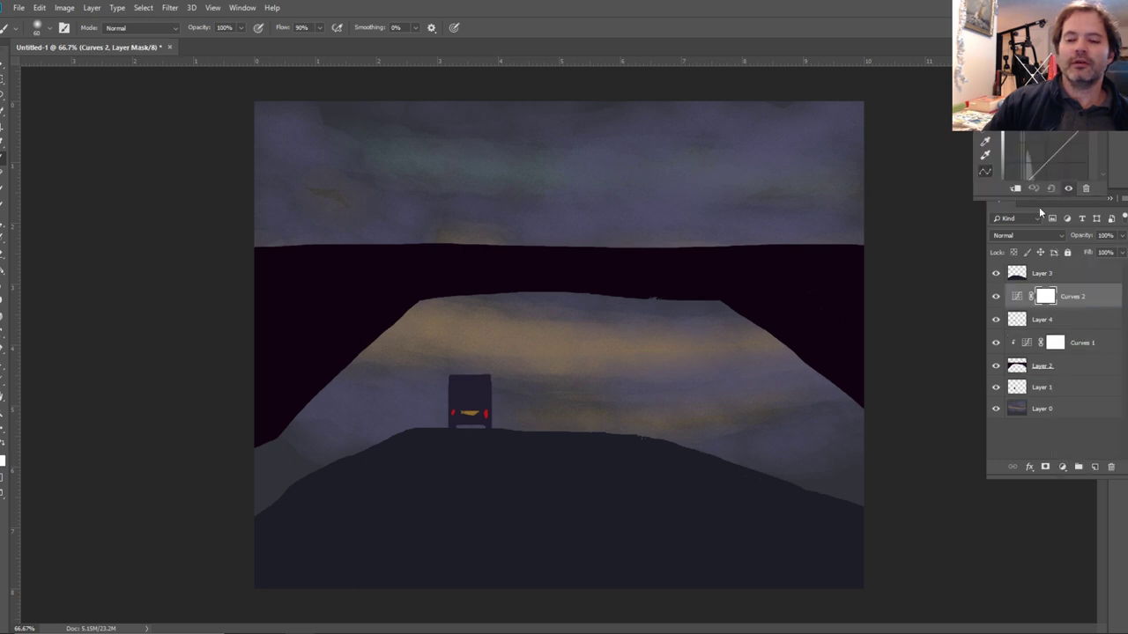
{"action": "left_click", "coordinate": [1047, 298]}
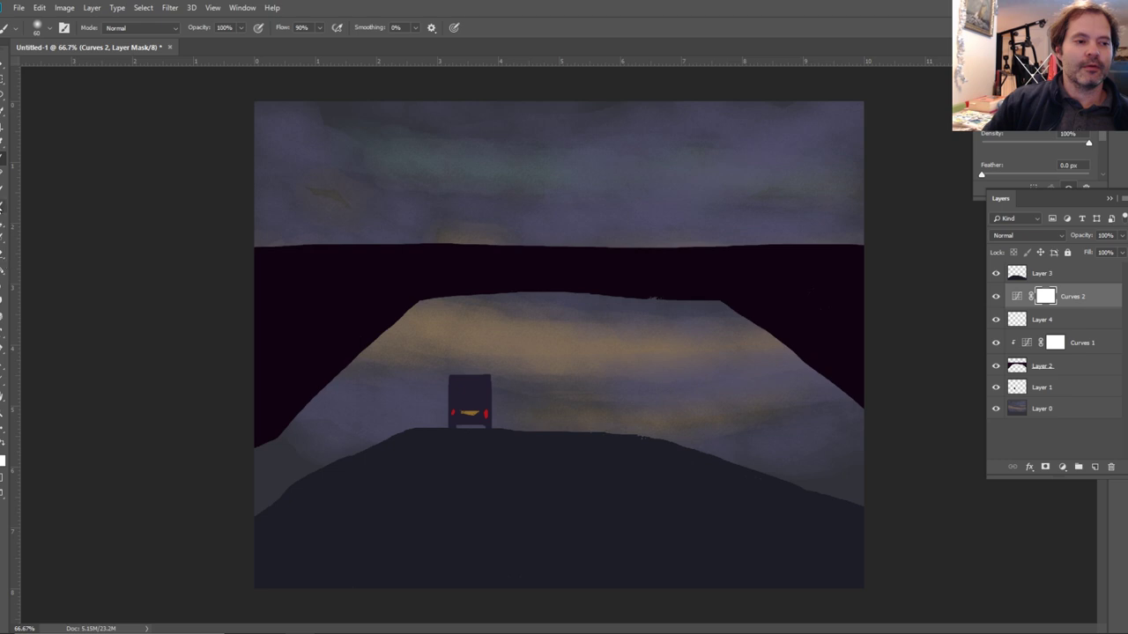
{"action": "key", "text": "shift+Tab"}
Lasso a lower-left foreground area and raise Curves 2's Red channel for a pink-magenta tint.
{"action": "left_click", "coordinate": [3, 97]}
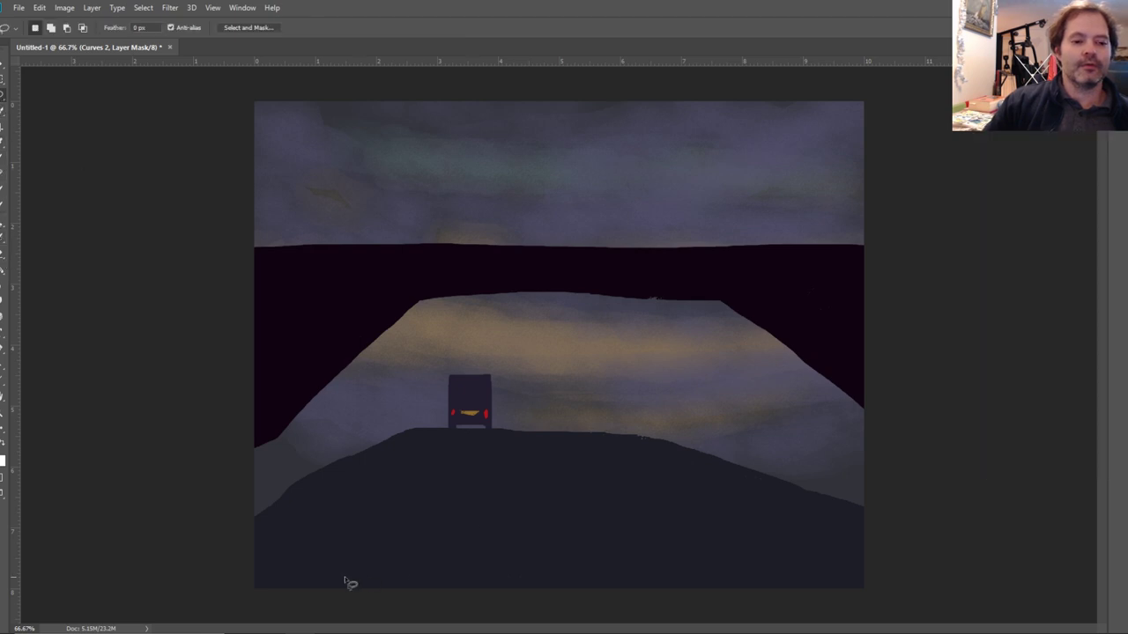
{"action": "mouse_move", "coordinate": [269, 539]}
{"action": "left_mouse_down"}
{"action": "mouse_move", "coordinate": [378, 484]}
{"action": "mouse_move", "coordinate": [467, 472]}
{"action": "mouse_move", "coordinate": [598, 518]}
{"action": "mouse_move", "coordinate": [639, 579]}
{"action": "mouse_move", "coordinate": [387, 603]}
{"action": "mouse_move", "coordinate": [252, 564]}
{"action": "left_mouse_up"}
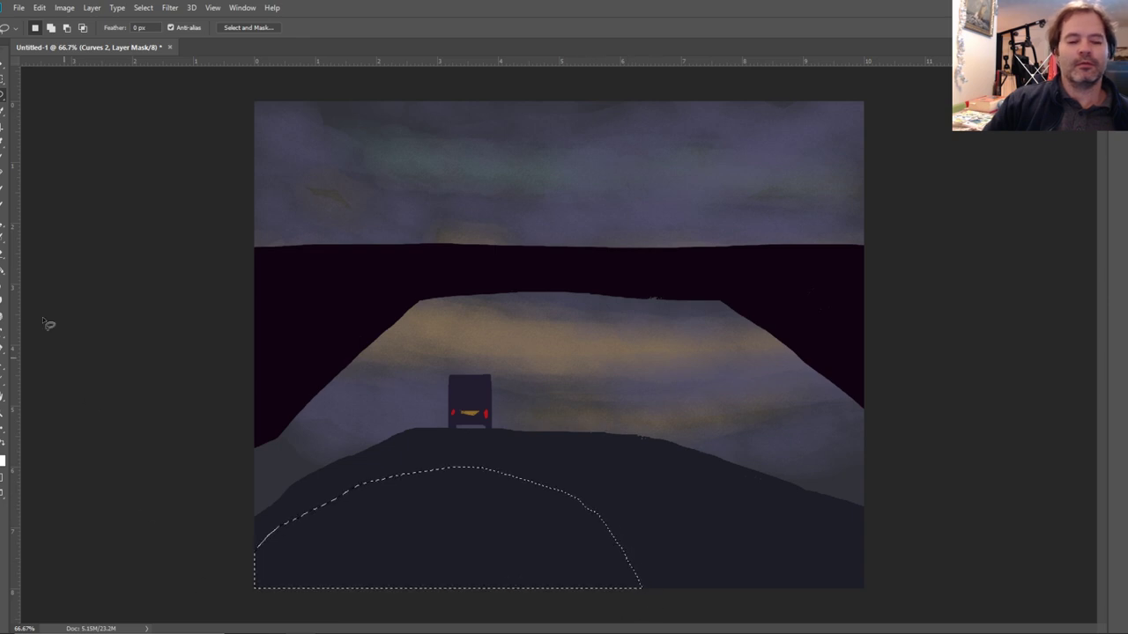
{"action": "left_click", "coordinate": [5, 173]}
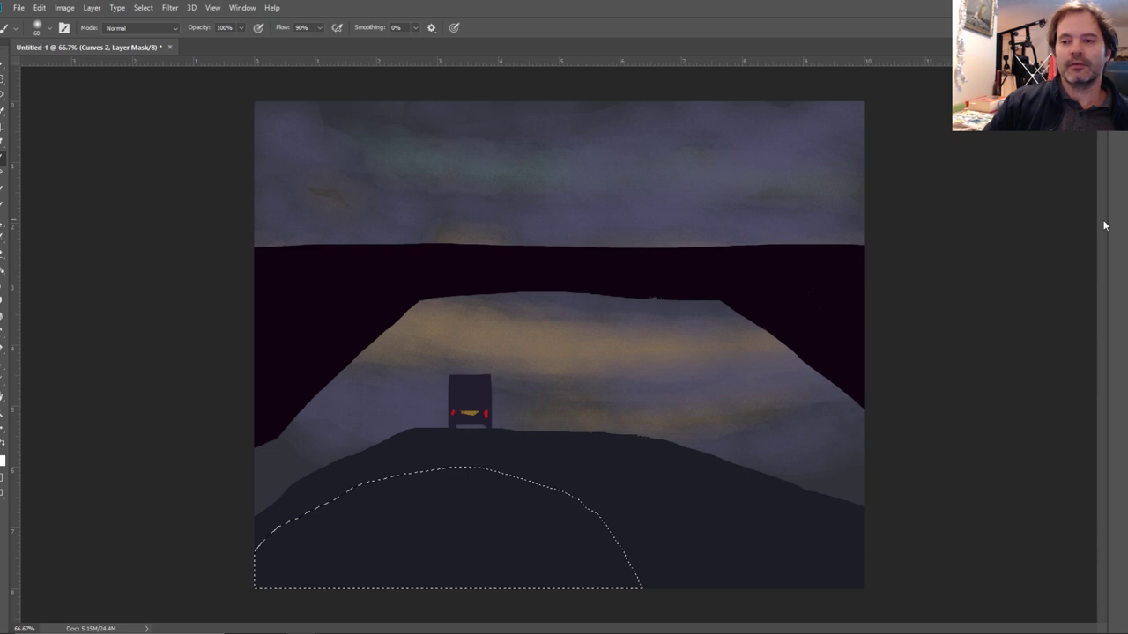
{"action": "key", "text": "F7"}
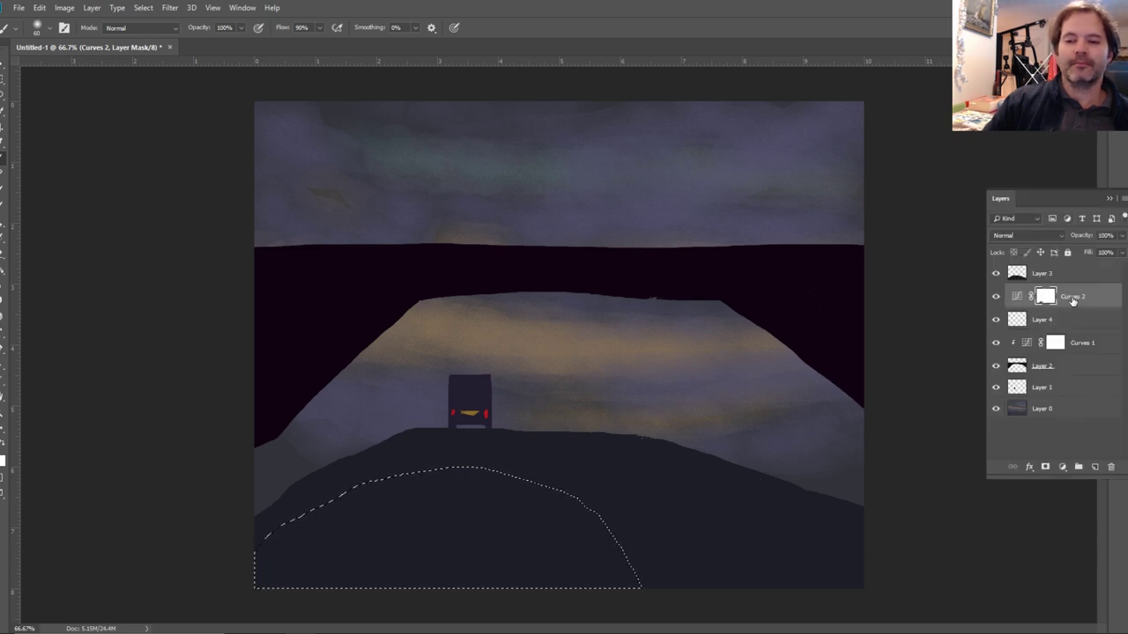
{"action": "double_click", "coordinate": [1015, 298]}
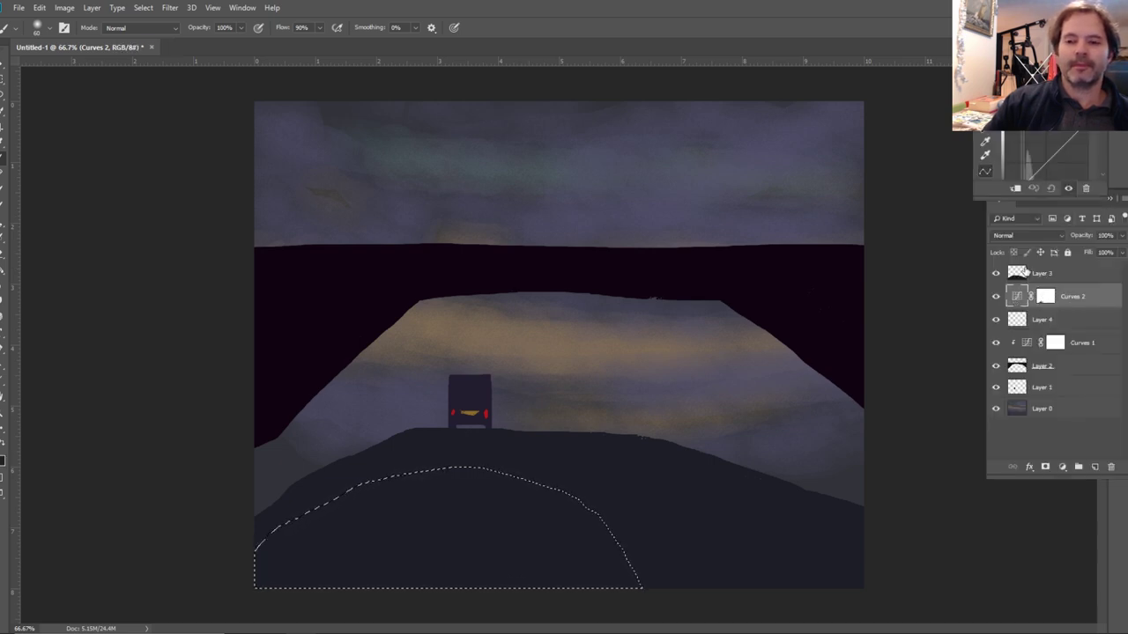
{"action": "mouse_move", "coordinate": [1052, 154]}
{"action": "left_mouse_down"}
{"action": "mouse_move", "coordinate": [1041, 137]}
{"action": "mouse_move", "coordinate": [1043, 150]}
{"action": "left_mouse_up"}
{"action": "left_click", "coordinate": [1039, 132]}
{"action": "left_click", "coordinate": [1039, 134]}
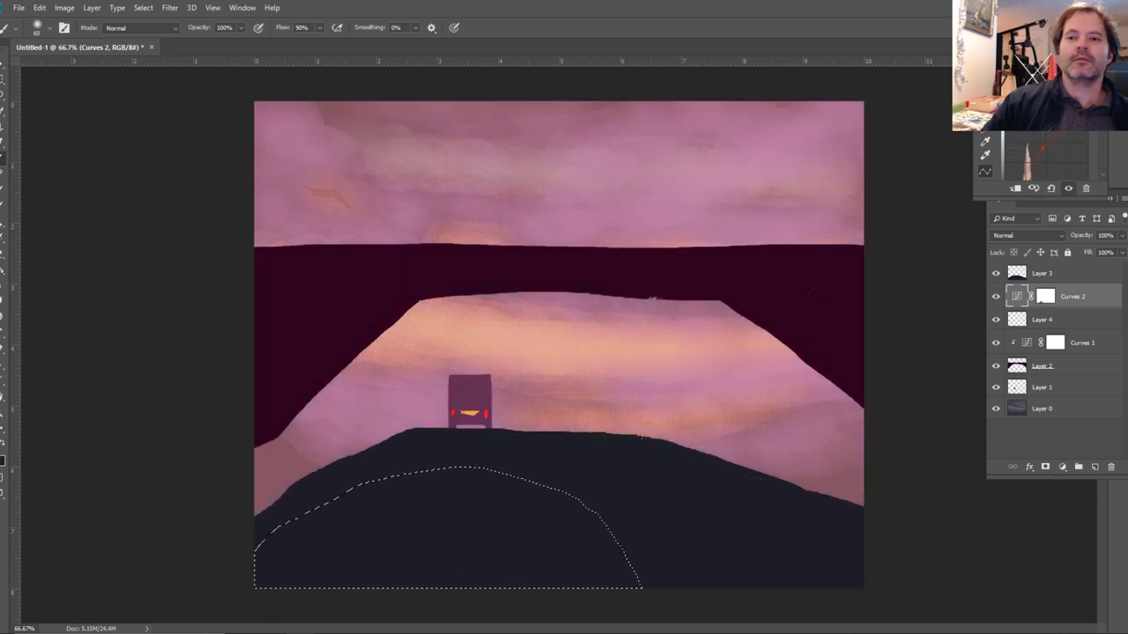
{"action": "left_click", "coordinate": [1076, 306]}
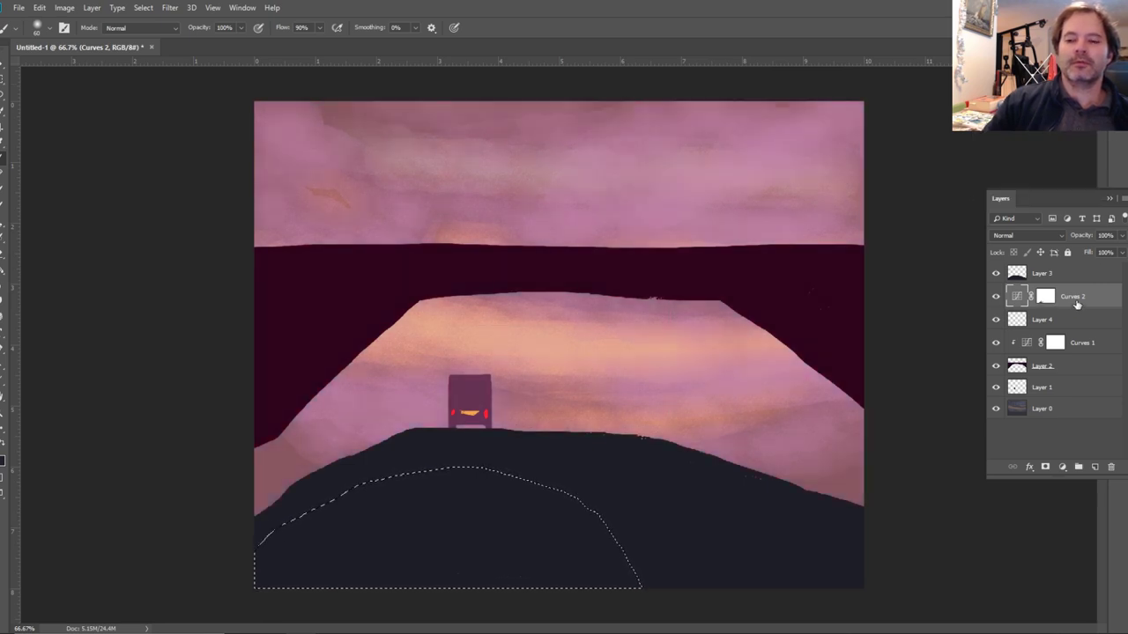
Target the Curves 2 mask with panels hidden and bring up the foreground Color Picker.
{"action": "left_click", "coordinate": [1045, 297]}
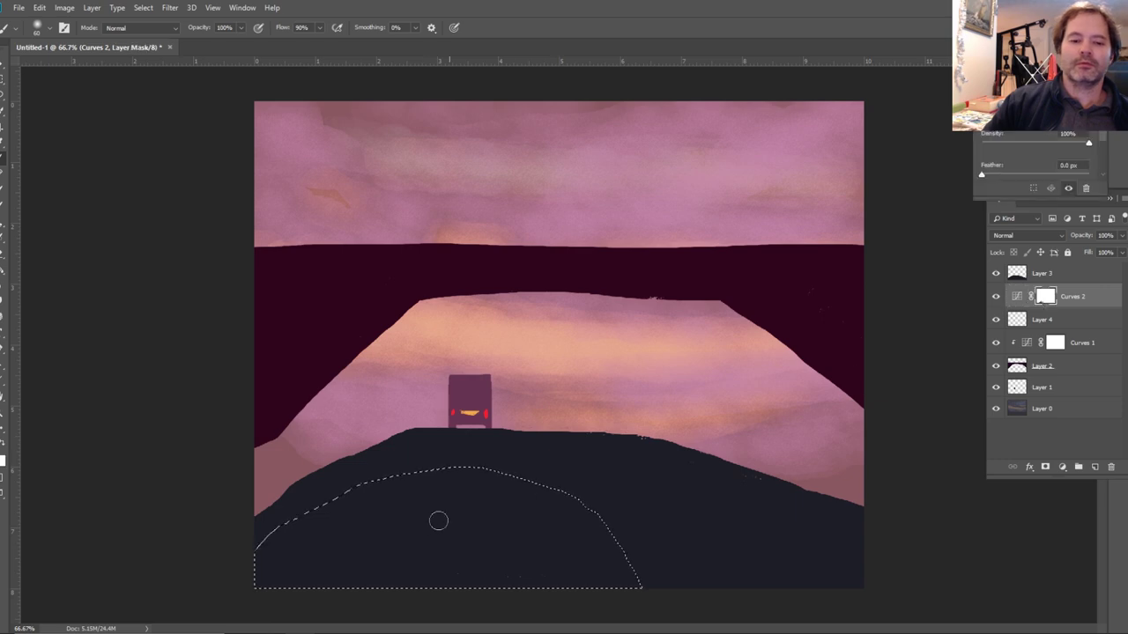
{"action": "key", "text": "shift+Tab"}
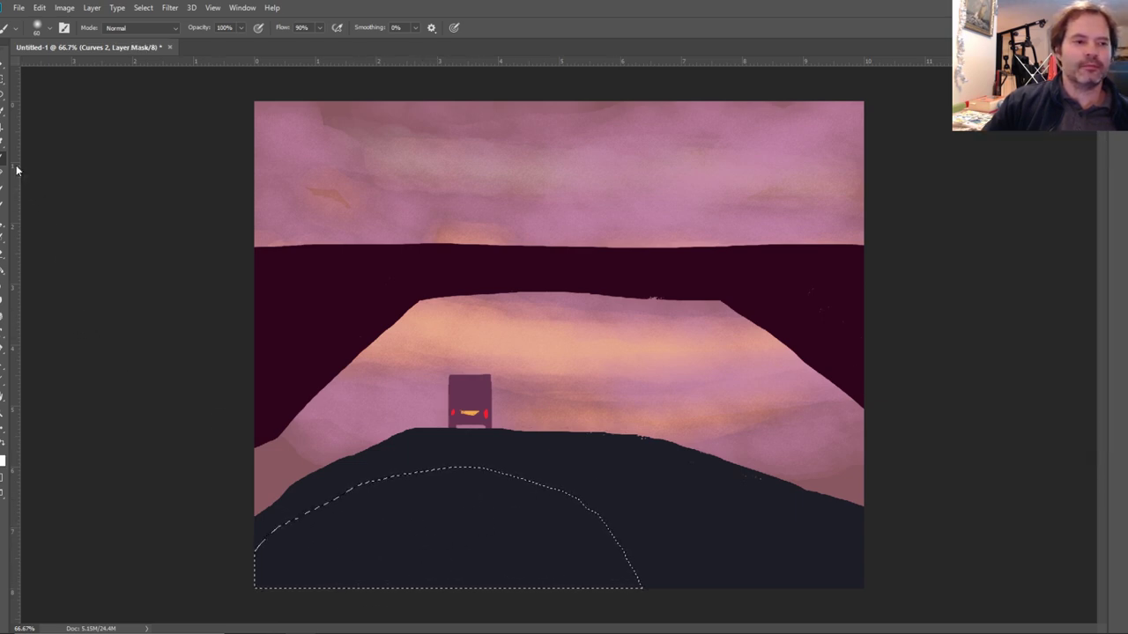
{"action": "left_click", "coordinate": [3, 458]}
Set the foreground painting colour to pure white ffffff.
{"action": "left_click_drag", "start_coordinate": [115, 441], "coordinate": [40, 379]}
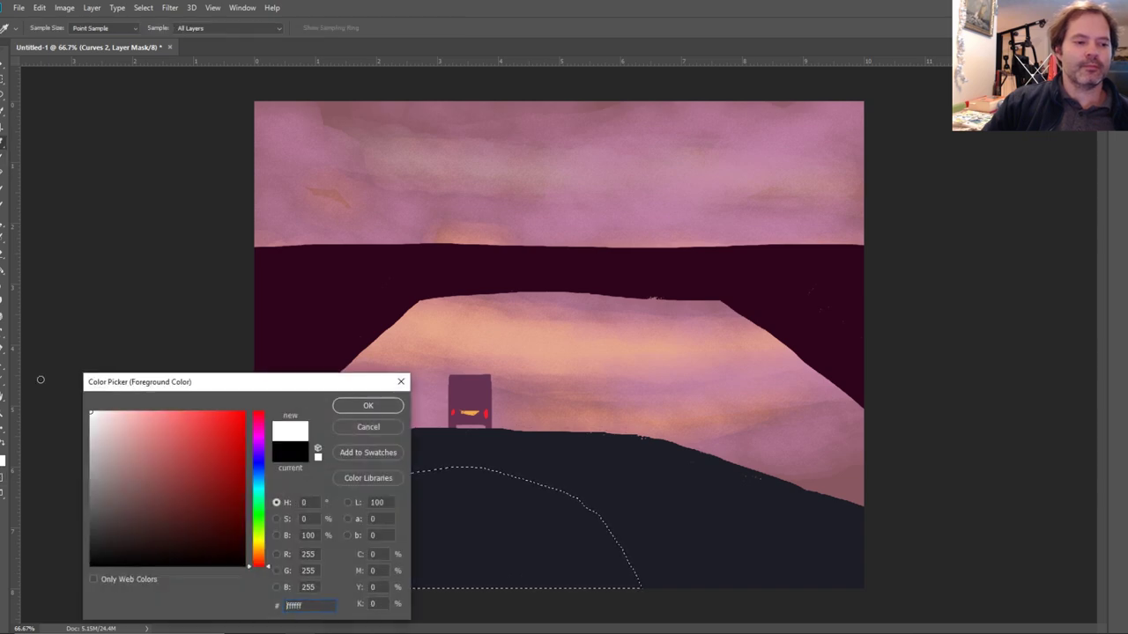
{"action": "left_click", "coordinate": [400, 408]}
{"action": "key", "text": "b"}
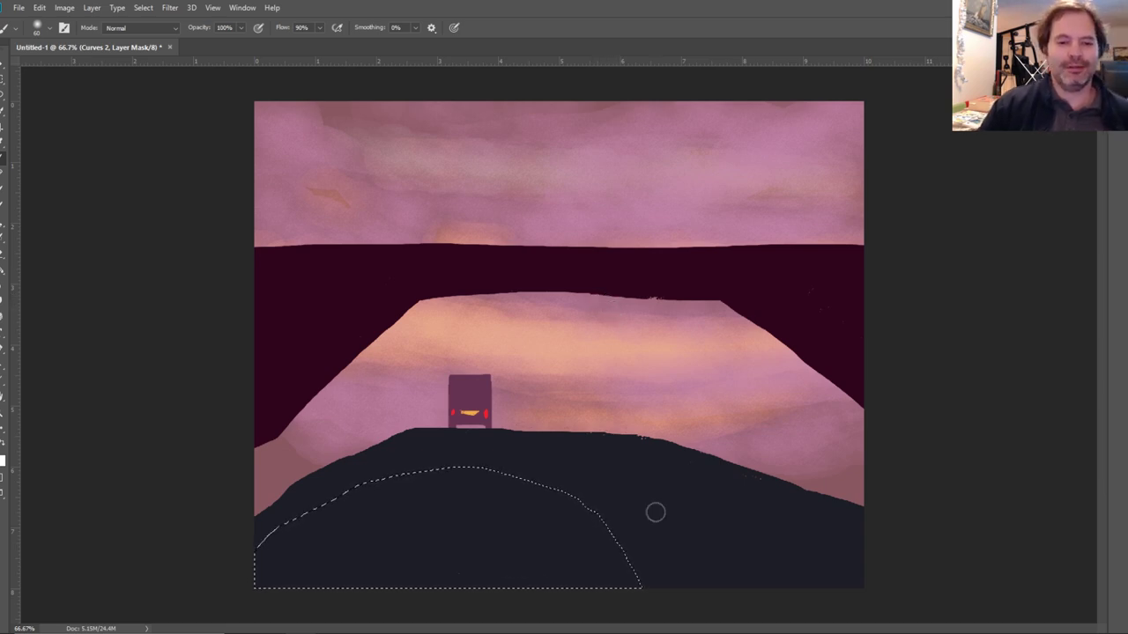
Try deleting the Curves 2 adjustment and dismiss the resulting error message.
{"action": "key", "text": "v"}
{"action": "left_click", "coordinate": [104, 270]}
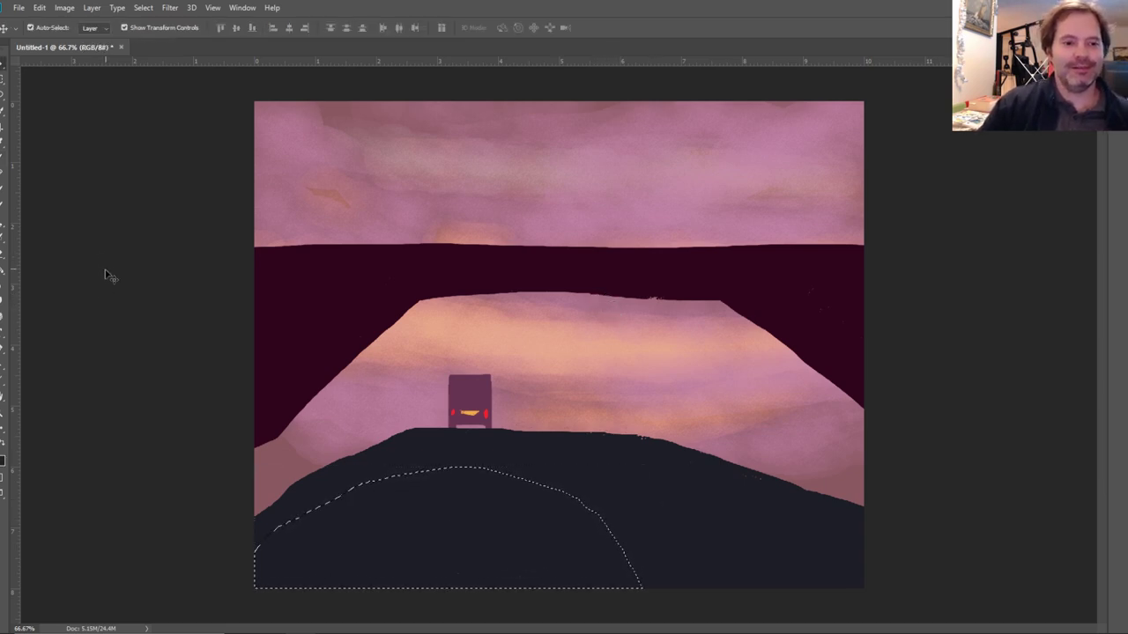
{"action": "key", "text": "F7"}
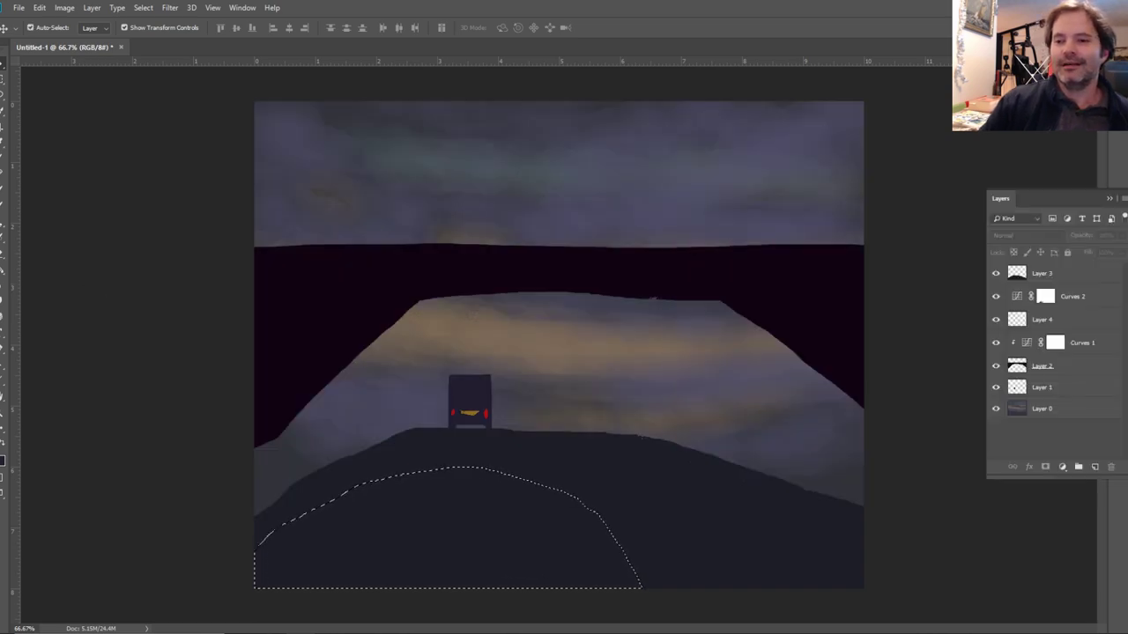
{"action": "left_click", "coordinate": [1069, 297]}
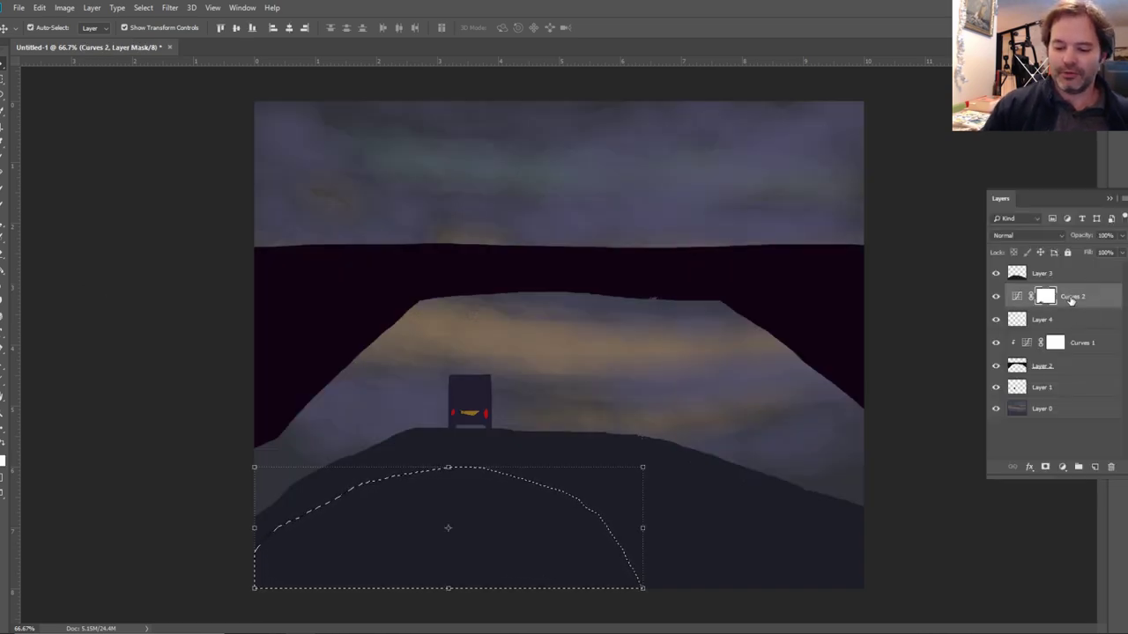
{"action": "left_click", "coordinate": [1015, 297]}
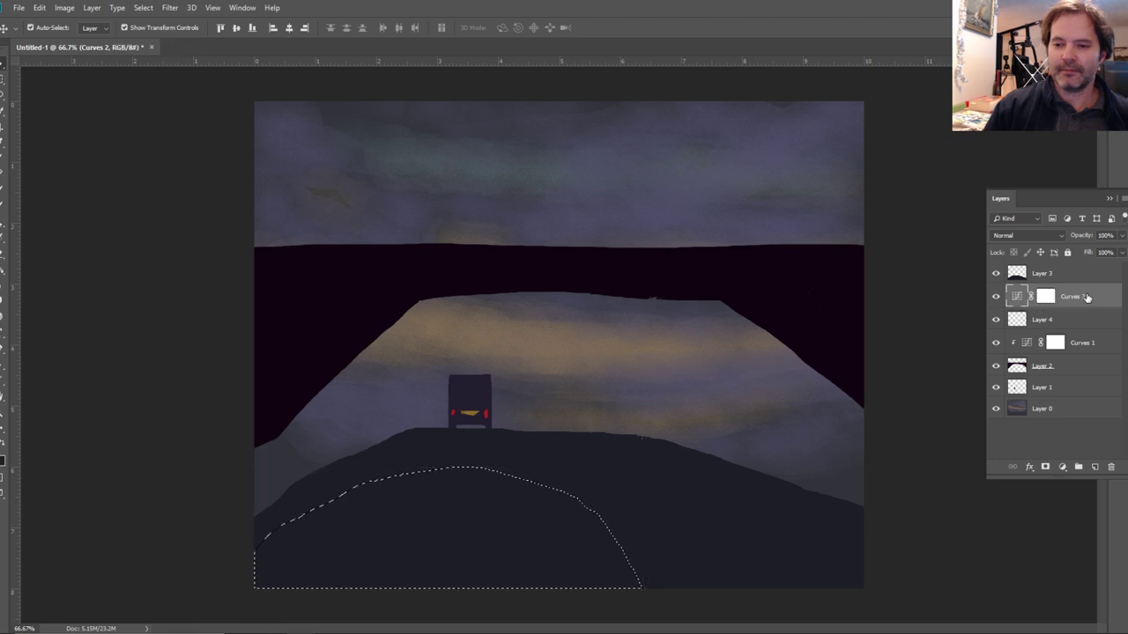
{"action": "key", "text": "Delete"}
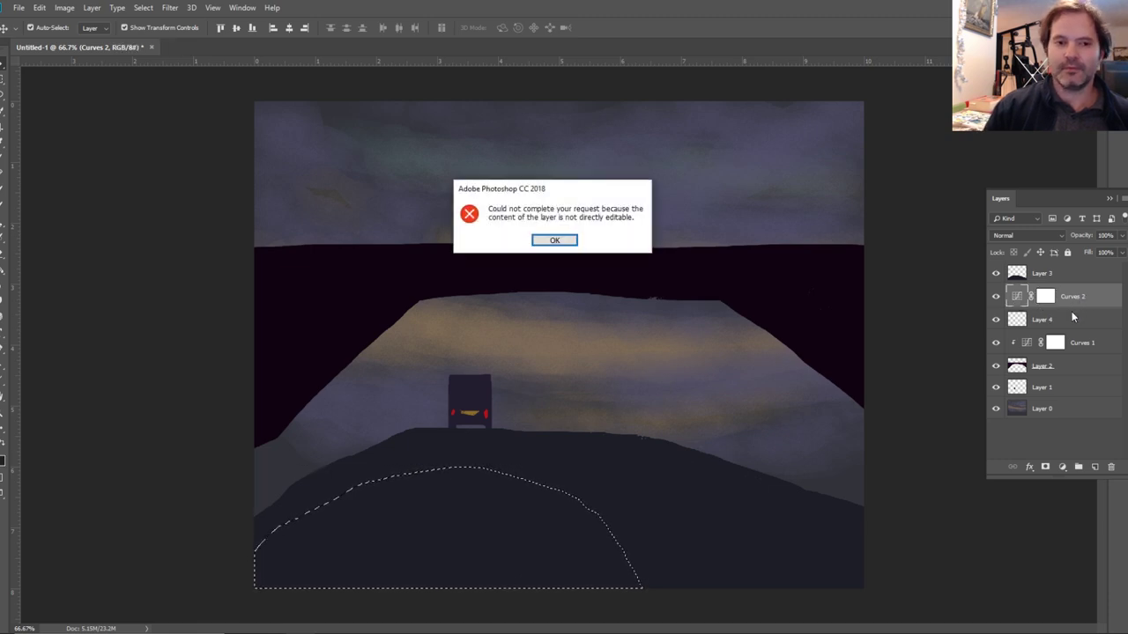
{"action": "left_click", "coordinate": [554, 240]}
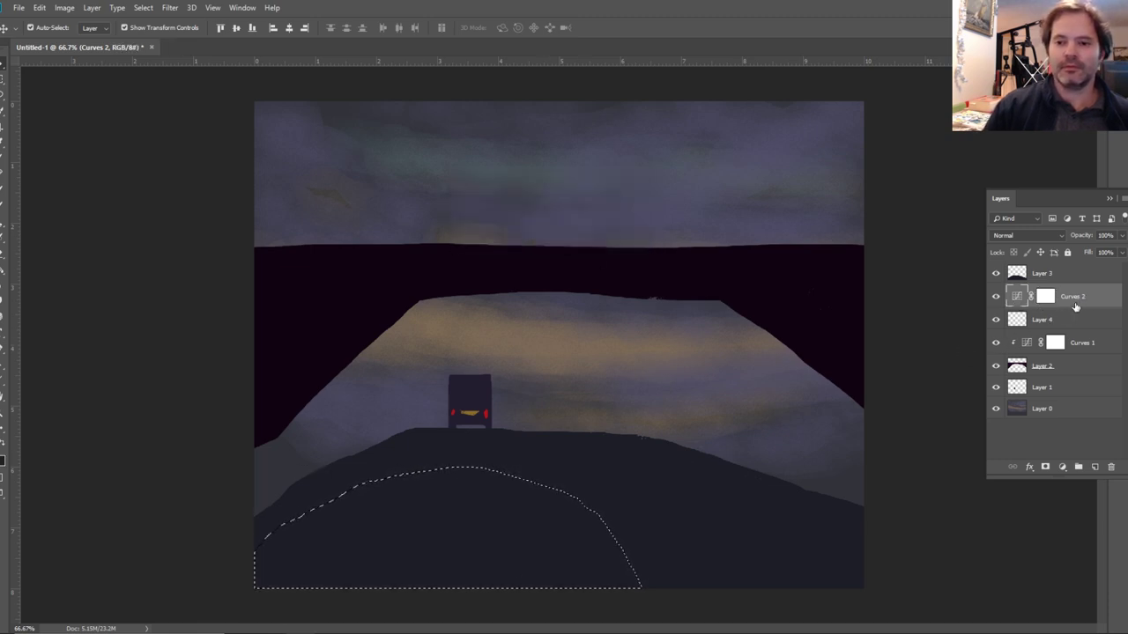
Clear the road selection, delete Curves 2, and add empty Layer 5 above Layer 4.
{"action": "left_click", "coordinate": [990, 306]}
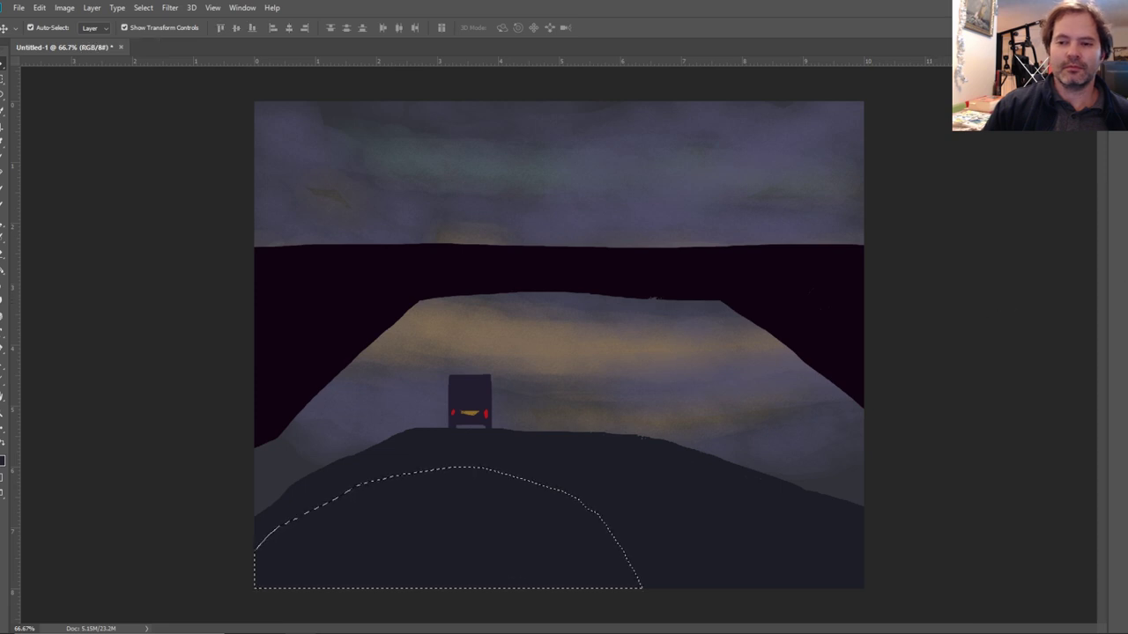
{"action": "key", "text": "F7"}
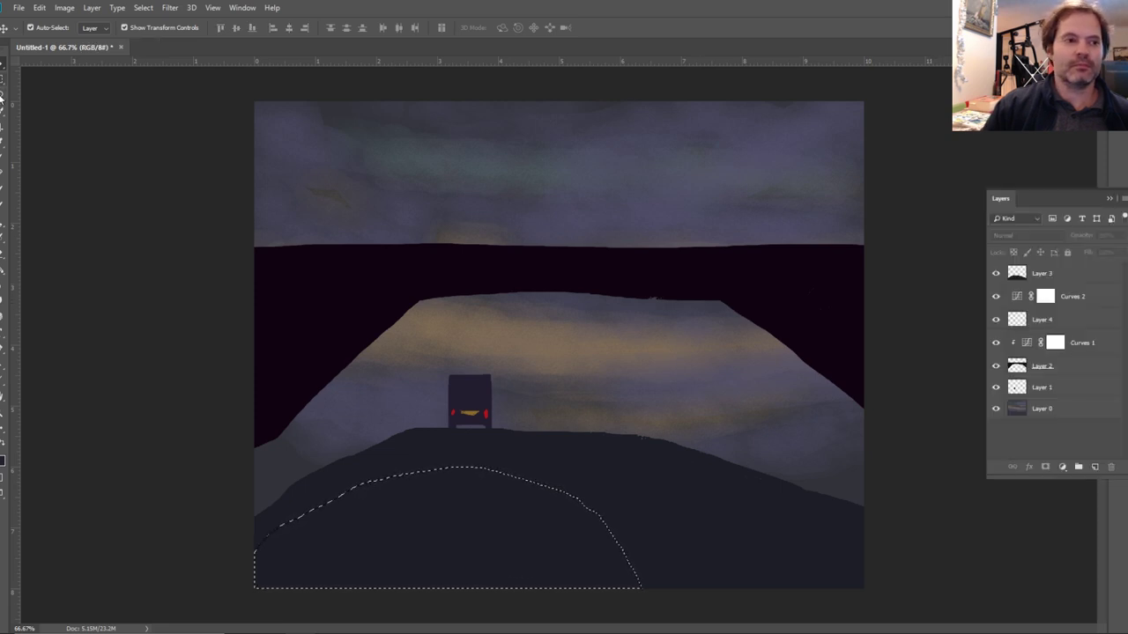
{"action": "left_click", "coordinate": [0, 99]}
{"action": "key", "text": "ctrl+d"}
{"action": "key", "text": "F7"}
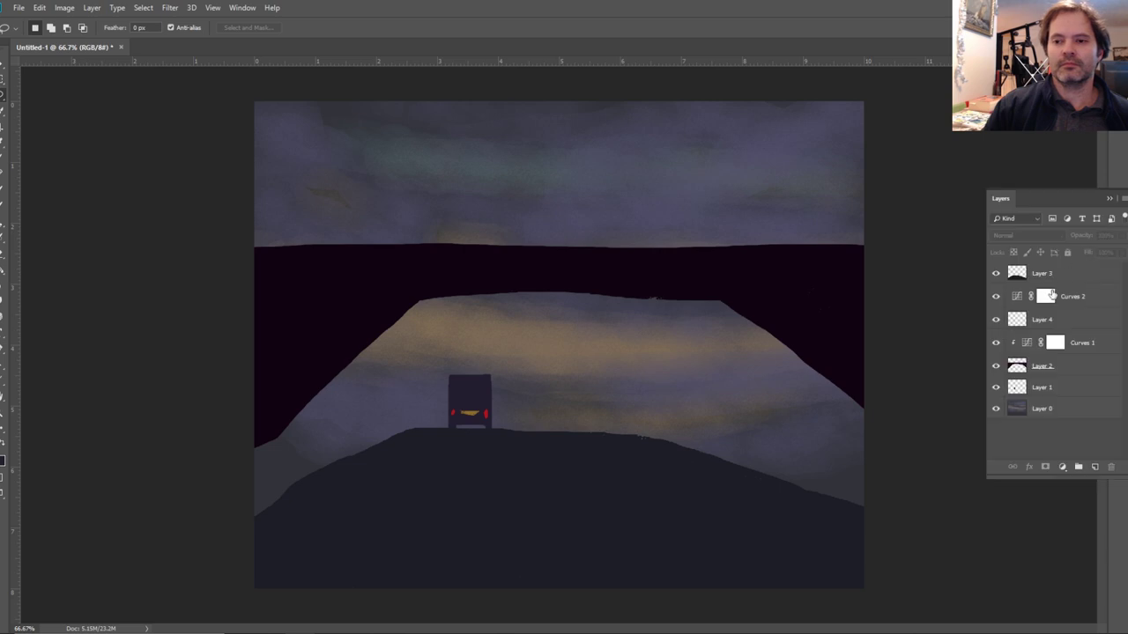
{"action": "left_click", "coordinate": [1062, 301]}
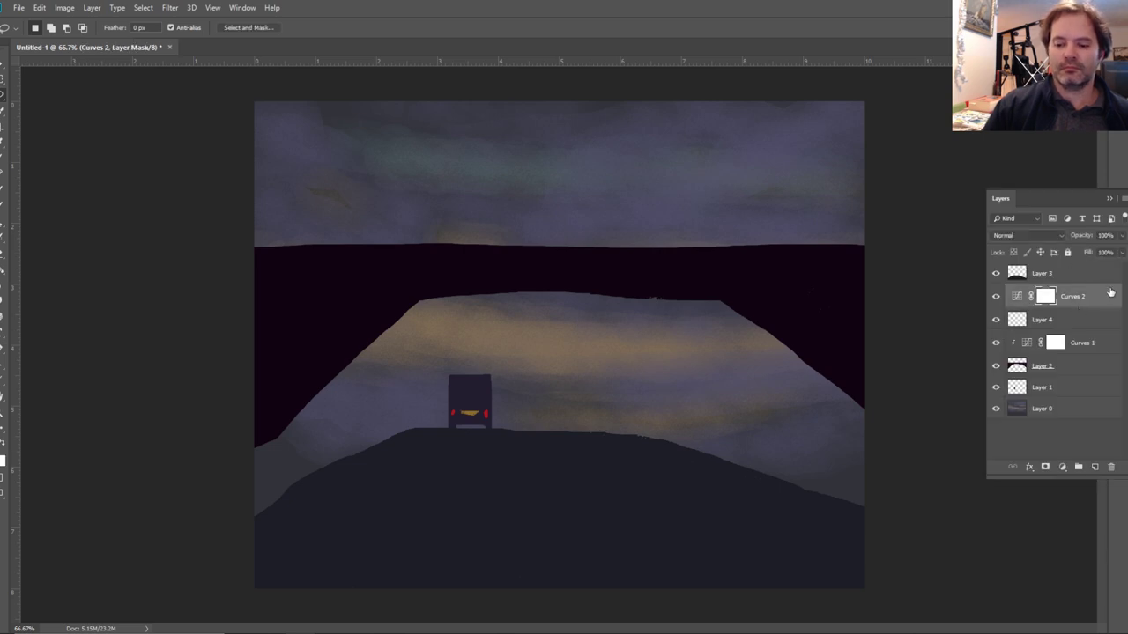
{"action": "key", "text": "Delete"}
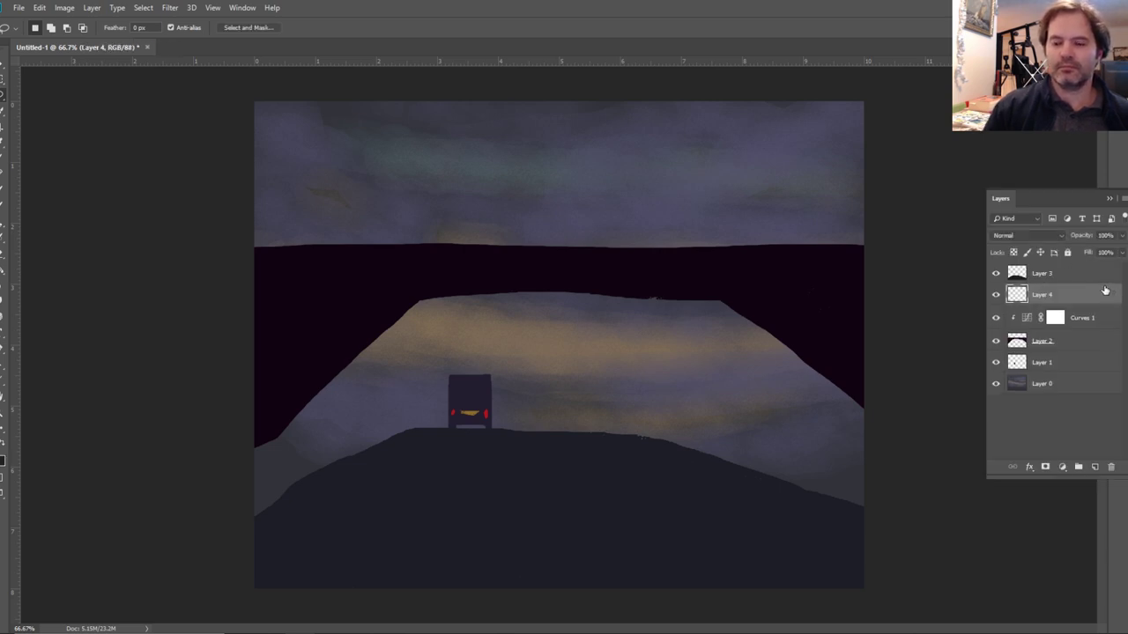
{"action": "left_click", "coordinate": [1094, 467]}
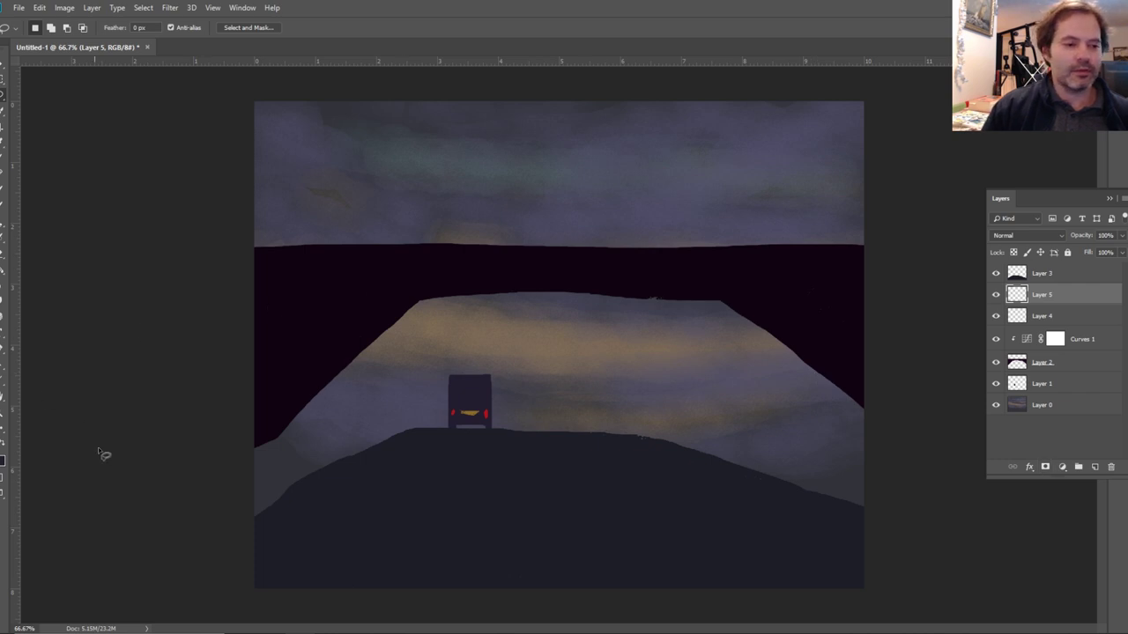
Set the foreground colour to a warm saturated yellow.
{"action": "left_click", "coordinate": [7, 467]}
{"action": "left_click", "coordinate": [261, 543]}
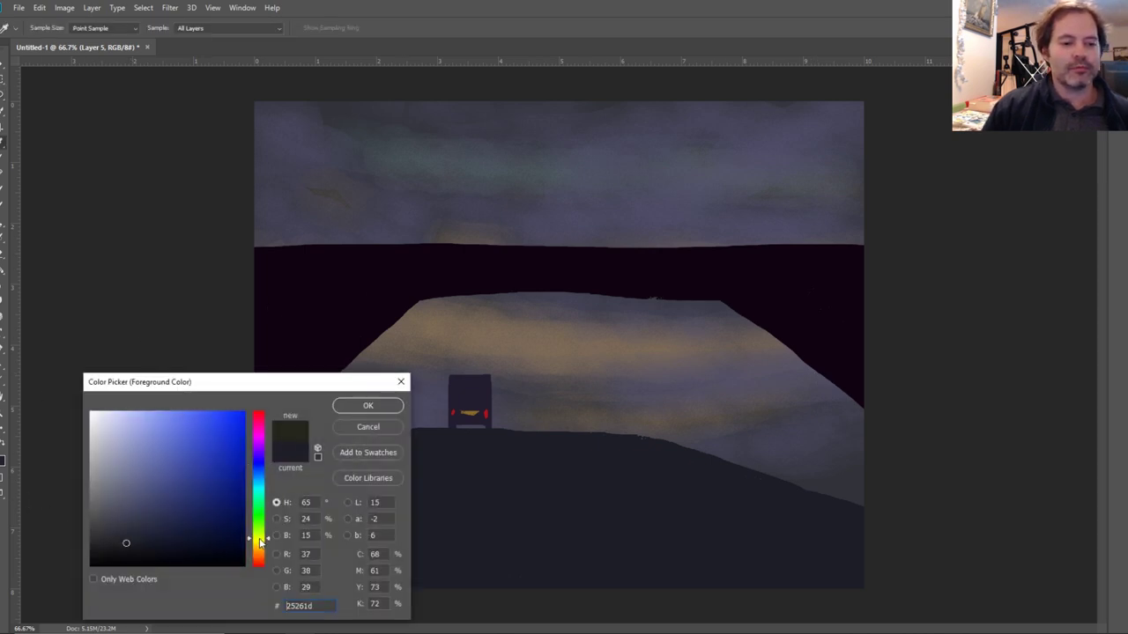
{"action": "left_click", "coordinate": [213, 463]}
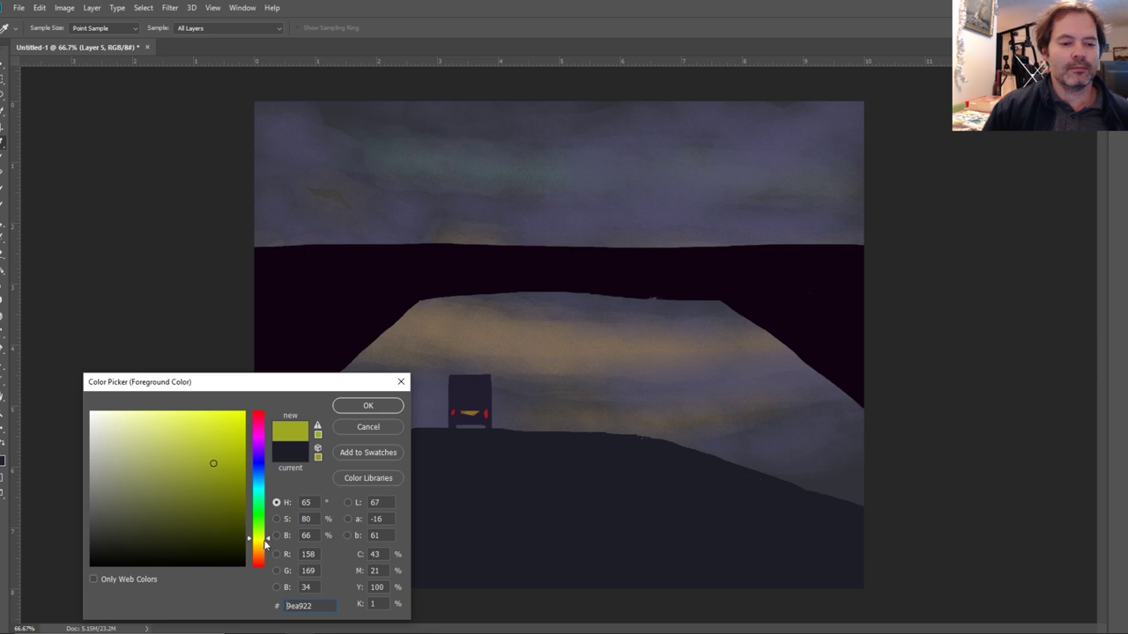
{"action": "left_click", "coordinate": [264, 543]}
{"action": "left_click", "coordinate": [378, 407]}
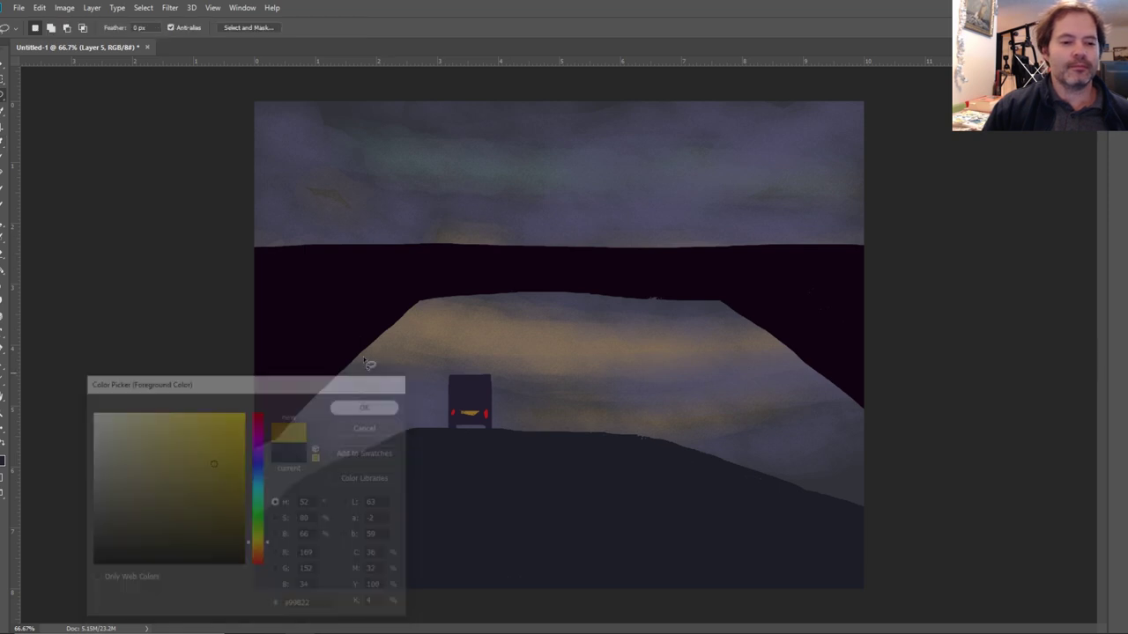
{"action": "left_click", "coordinate": [4, 158]}
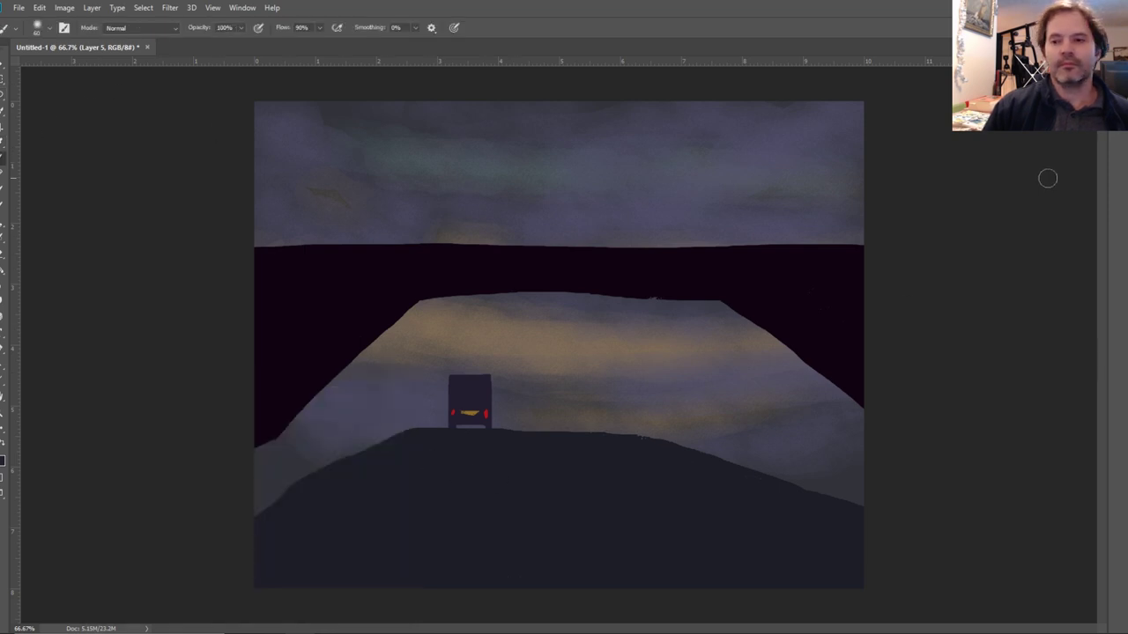
Select the Soft Round brush and enlarge it to 400 px.
{"action": "key", "text": "F7"}
{"action": "key", "text": "F5"}
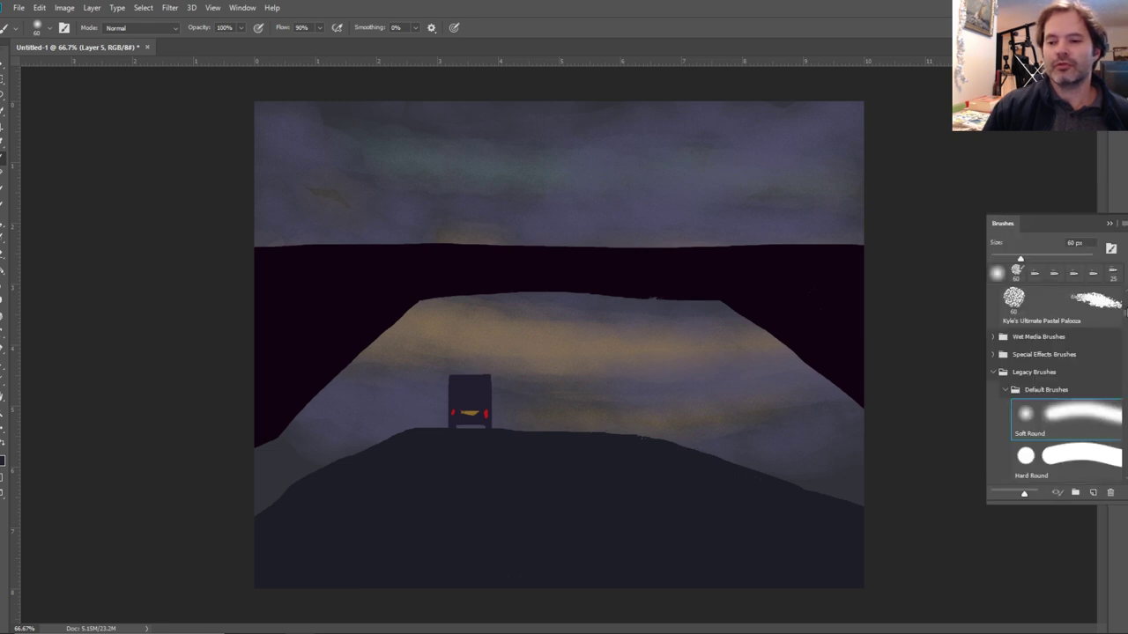
{"action": "scroll", "coordinate": [1124, 304], "scroll_direction": "down", "scroll_amount": 3}
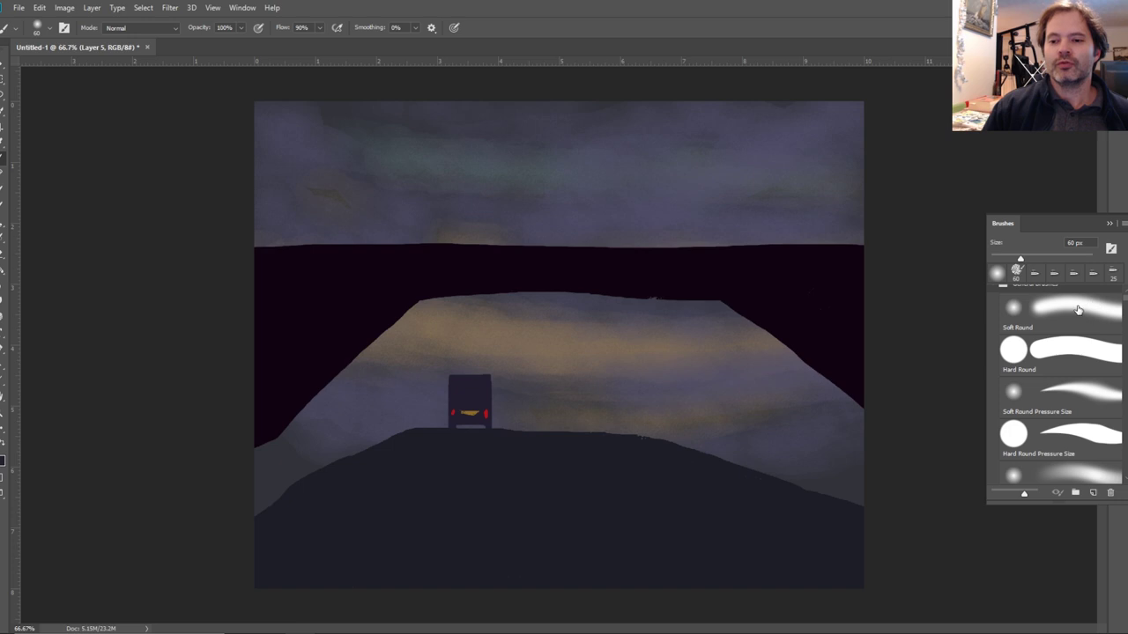
{"action": "left_click", "coordinate": [1078, 309]}
{"action": "left_click", "coordinate": [1110, 223]}
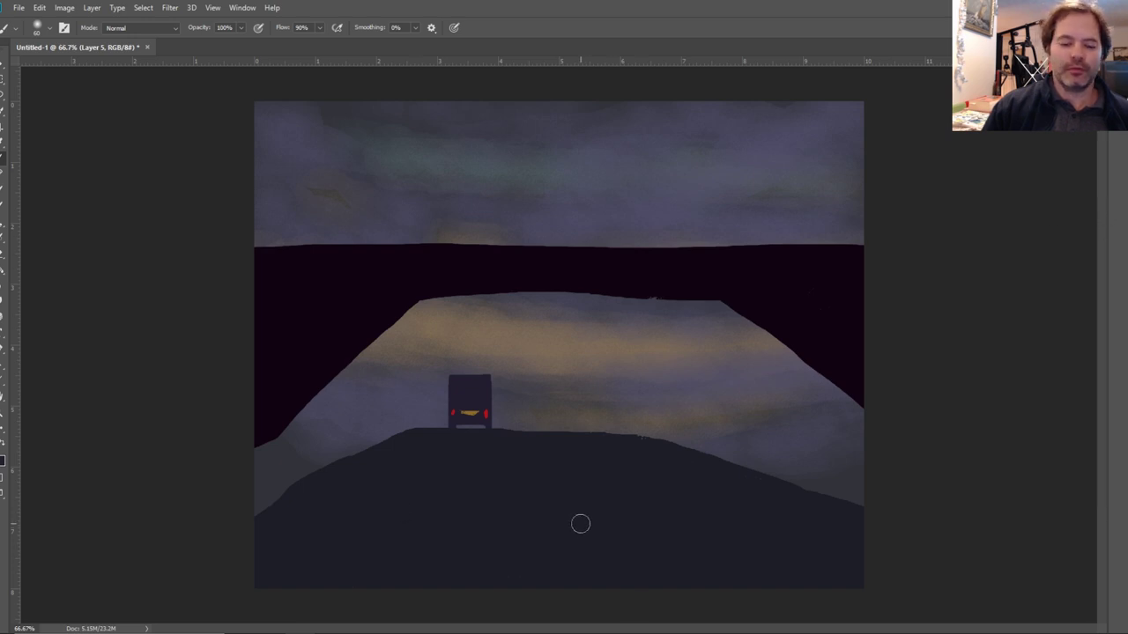
{"action": "key", "text": "bracketright"}
{"action": "key", "text": "bracketright"}
{"action": "key", "text": "bracketright"}
{"action": "key", "text": "bracketright"}
{"action": "key", "text": "bracketright"}
{"action": "key", "text": "bracketright"}
{"action": "key", "text": "bracketright"}
{"action": "key", "text": "bracketright"}
{"action": "key", "text": "bracketright"}
{"action": "key", "text": "bracketright"}
{"action": "key", "text": "bracketright"}
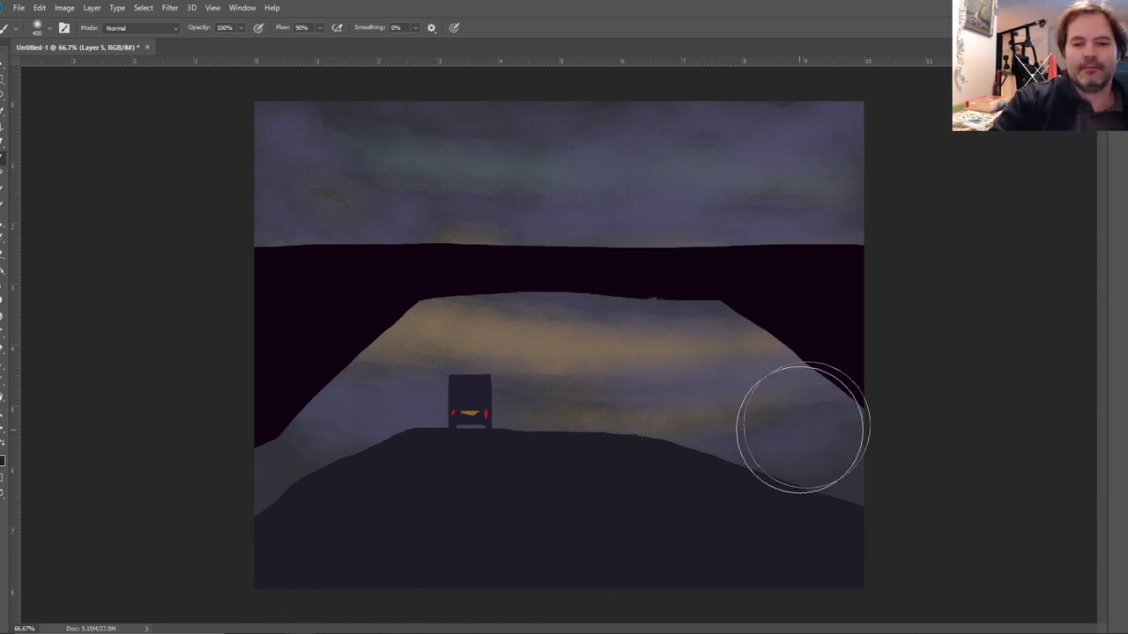
Move Layer 5 to the top and paint a soft yellow glow across the lower road.
{"action": "left_click", "coordinate": [1112, 205]}
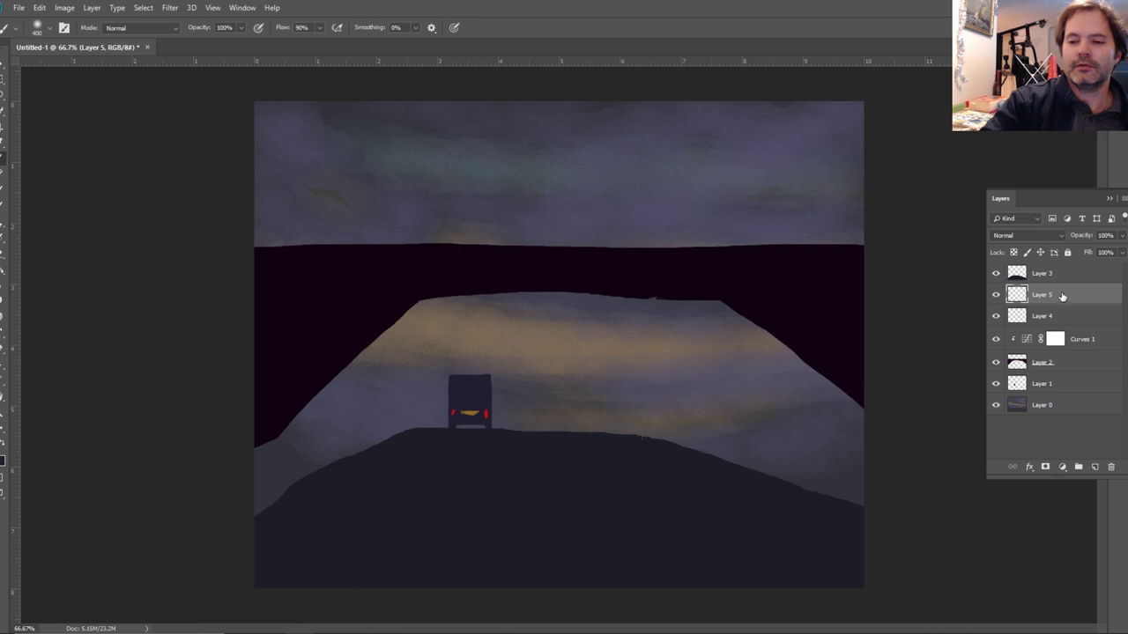
{"action": "left_click_drag", "start_coordinate": [1061, 297], "coordinate": [1062, 267]}
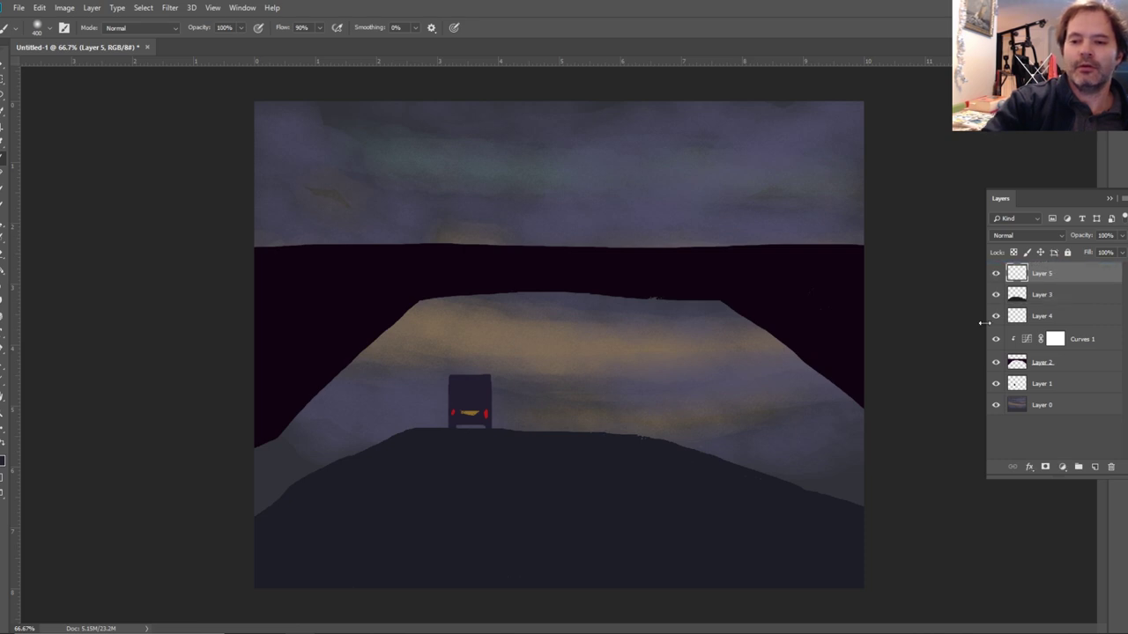
{"action": "mouse_move", "coordinate": [337, 629]}
{"action": "left_mouse_down"}
{"action": "mouse_move", "coordinate": [308, 584]}
{"action": "mouse_move", "coordinate": [390, 566]}
{"action": "mouse_move", "coordinate": [474, 589]}
{"action": "mouse_move", "coordinate": [453, 537]}
{"action": "mouse_move", "coordinate": [403, 541]}
{"action": "mouse_move", "coordinate": [397, 531]}
{"action": "mouse_move", "coordinate": [390, 559]}
{"action": "left_mouse_up"}
{"action": "key", "text": "Delete"}
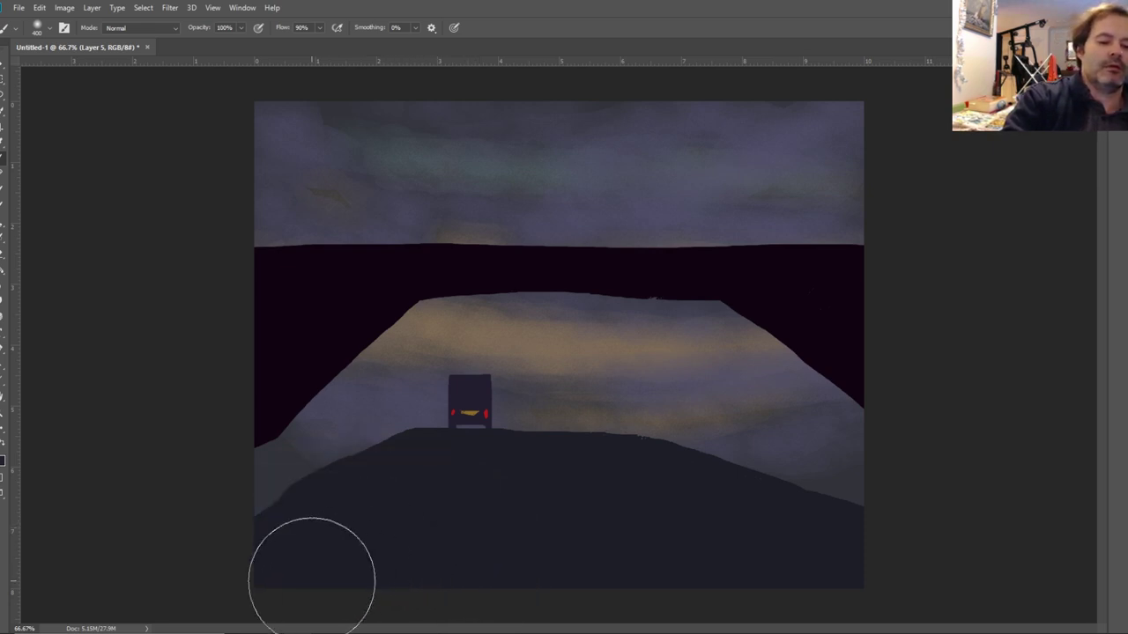
{"action": "mouse_move", "coordinate": [312, 577]}
{"action": "left_mouse_down"}
{"action": "mouse_move", "coordinate": [297, 584]}
{"action": "mouse_move", "coordinate": [652, 592]}
{"action": "left_mouse_up"}
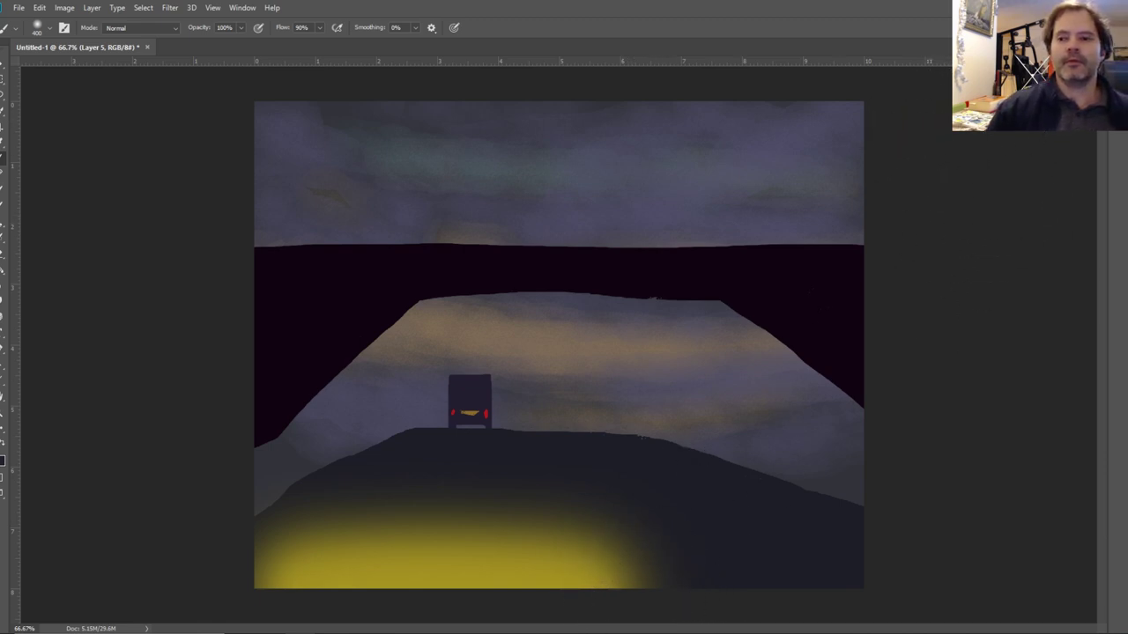
Reduce Layer 5's opacity to 10% for a faint glow.
{"action": "key", "text": "F7"}
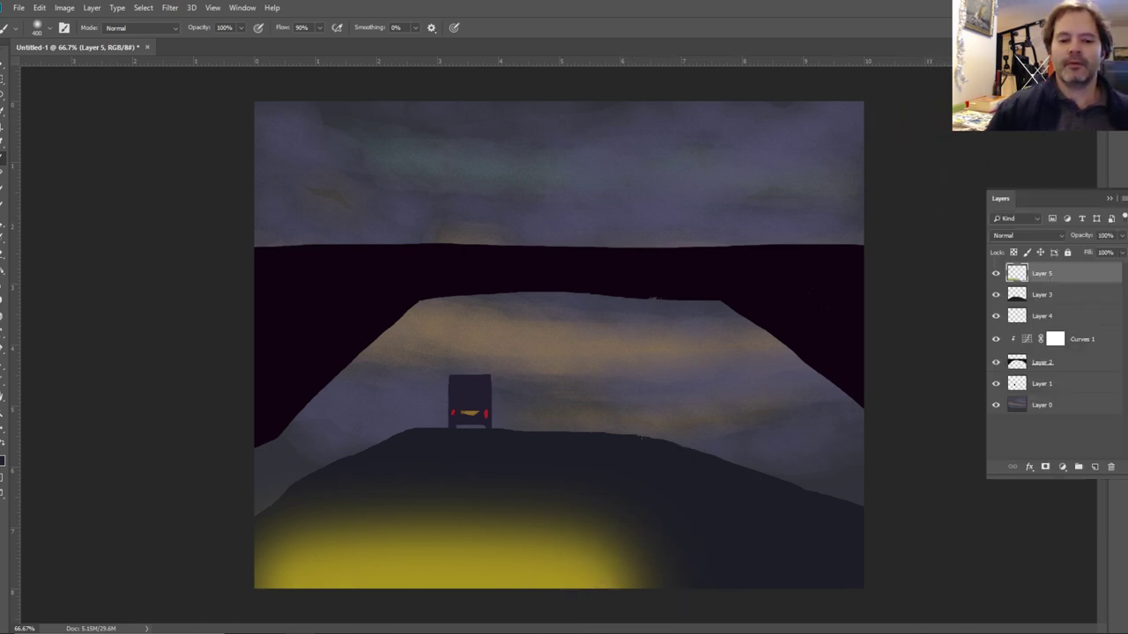
{"action": "left_click", "coordinate": [1122, 236]}
{"action": "left_click_drag", "start_coordinate": [1121, 253], "coordinate": [1077, 253]}
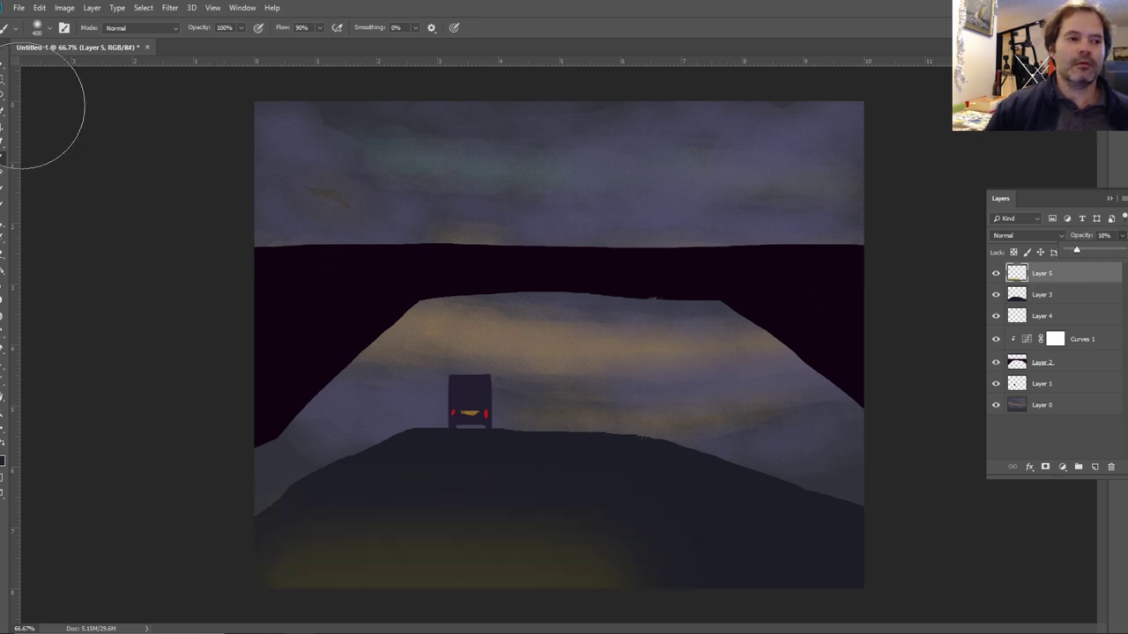
Stretch the glow layer to about 111% wide by 165% tall and apply the transform.
{"action": "key", "text": "v"}
{"action": "key", "text": "shift+Tab"}
{"action": "left_click_drag", "start_coordinate": [488, 467], "coordinate": [487, 372]}
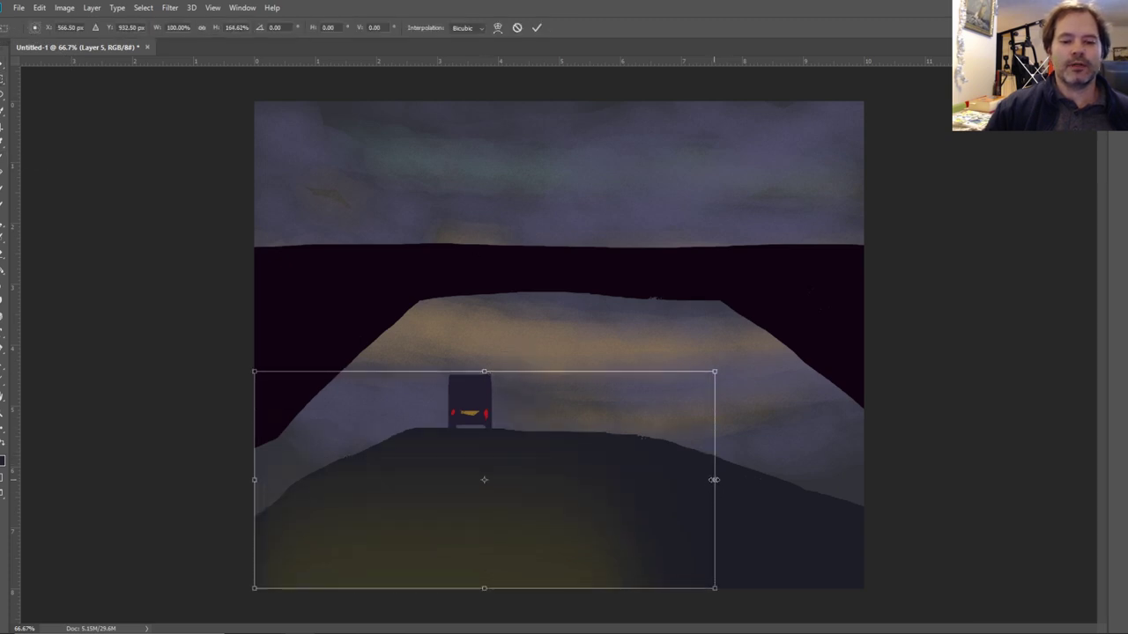
{"action": "left_click_drag", "start_coordinate": [718, 497], "coordinate": [741, 496]}
{"action": "left_click_drag", "start_coordinate": [240, 480], "coordinate": [214, 481]}
{"action": "key", "text": "l"}
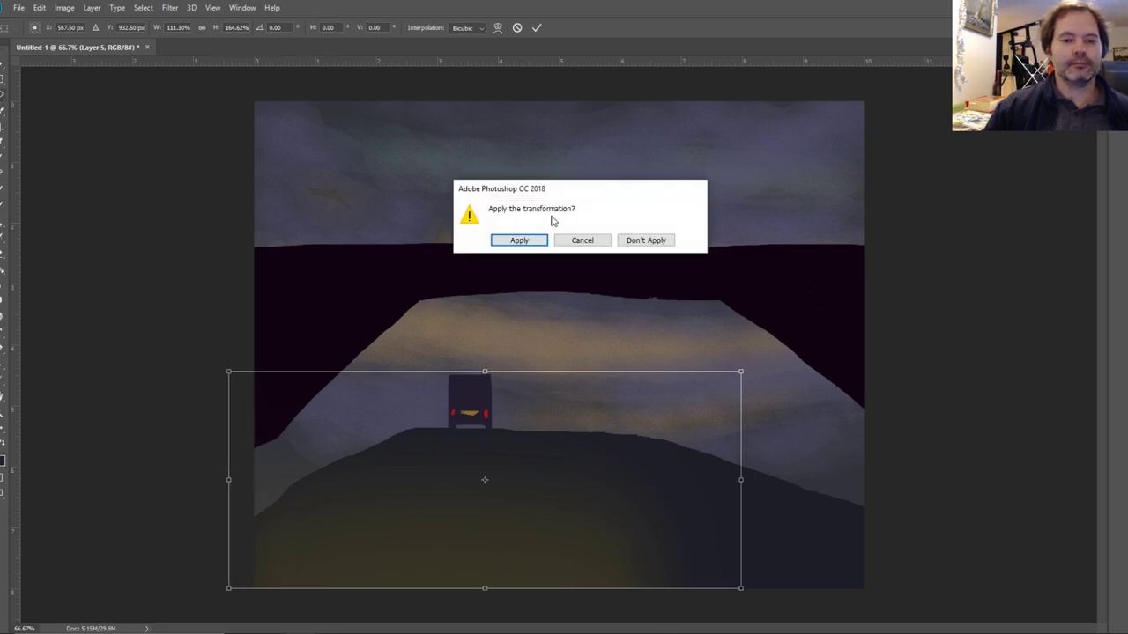
{"action": "left_click", "coordinate": [517, 240]}
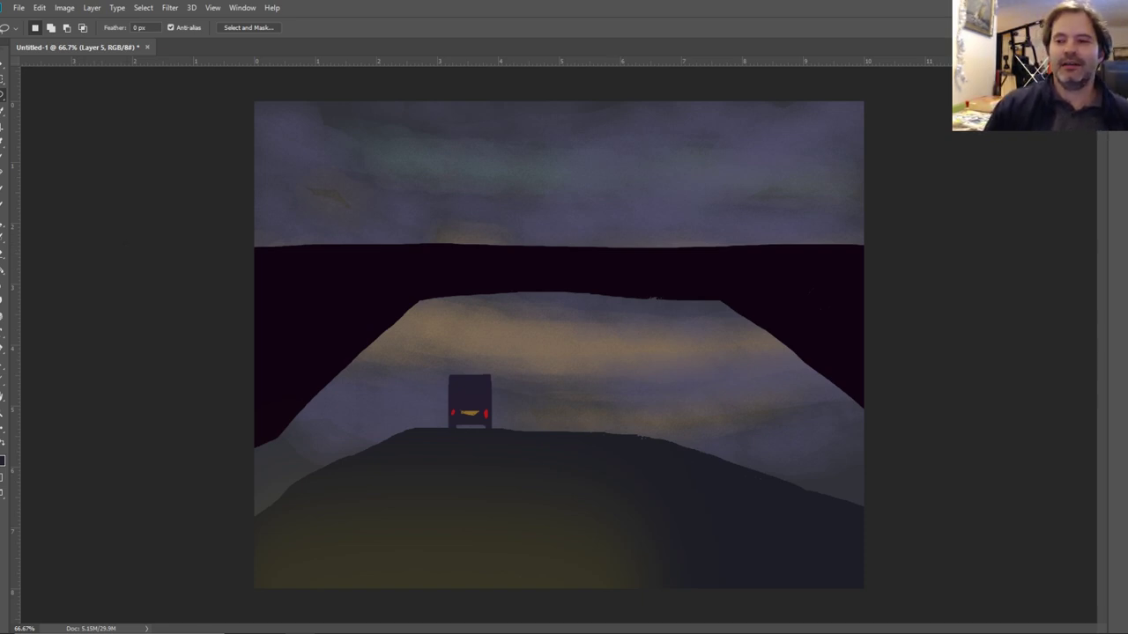
{"action": "left_click", "coordinate": [1123, 253]}
Add a Curves adjustment clipped to truck Layer 1 and pull the curve down to darken it.
{"action": "left_click", "coordinate": [1013, 391]}
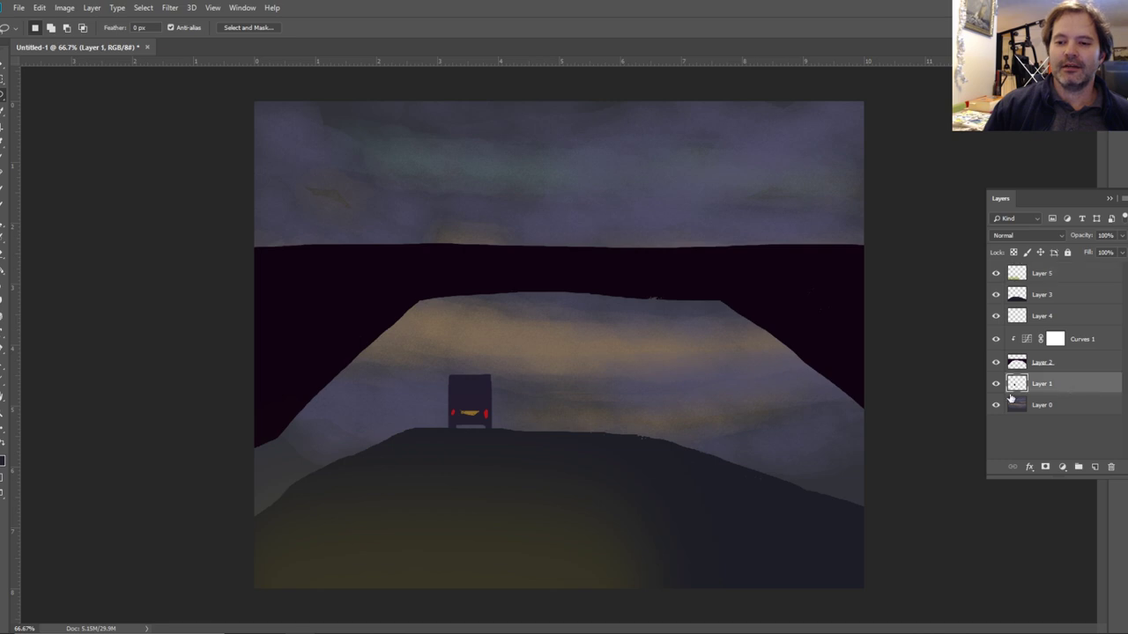
{"action": "double_click", "coordinate": [995, 384]}
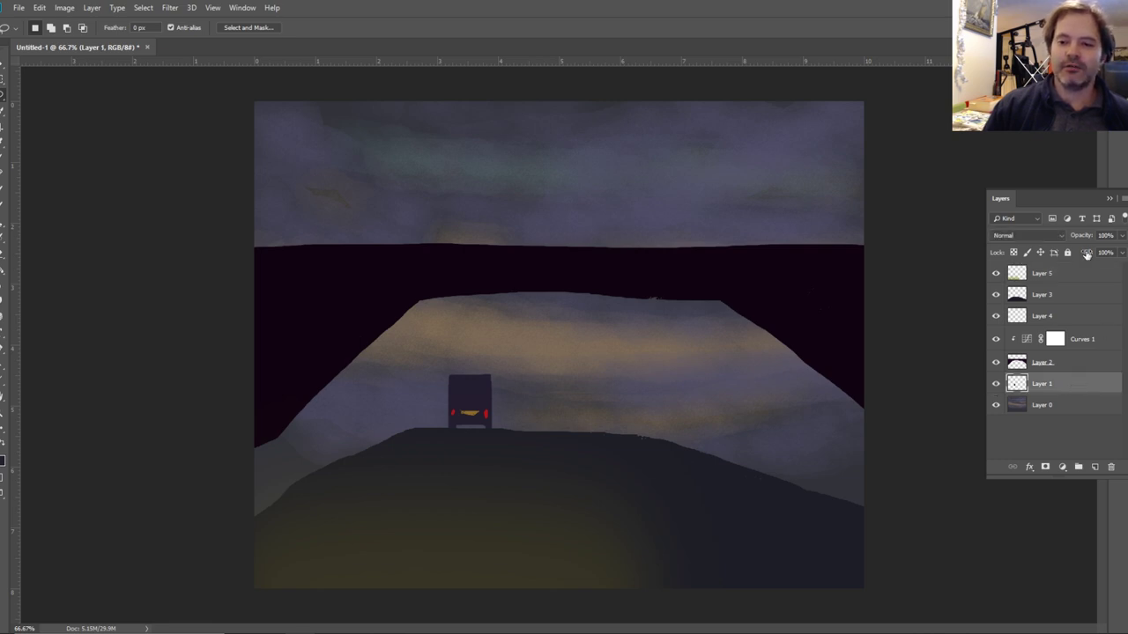
{"action": "left_click", "coordinate": [1063, 468]}
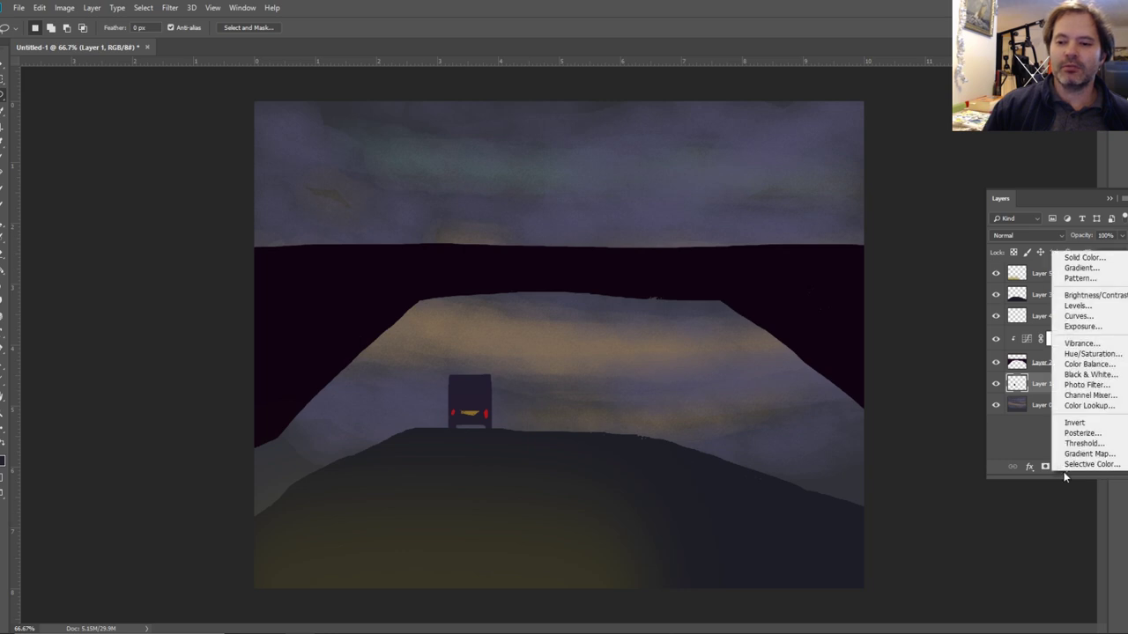
{"action": "left_click", "coordinate": [1073, 322]}
{"action": "left_click_drag", "start_coordinate": [1047, 159], "coordinate": [1051, 166]}
{"action": "right_click", "coordinate": [1062, 389]}
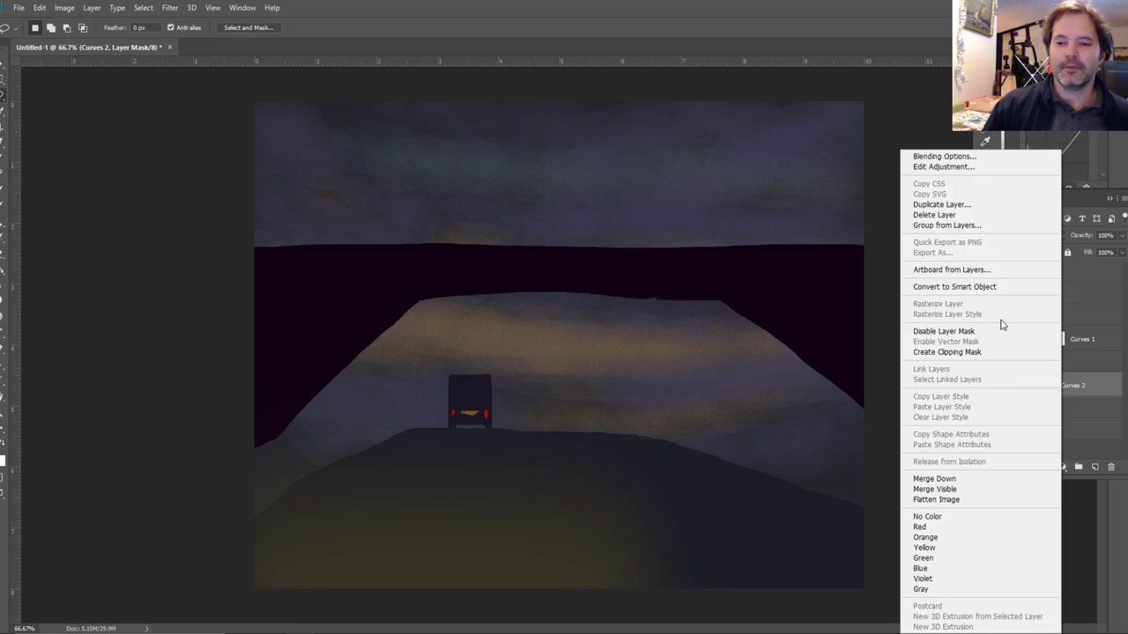
{"action": "left_click", "coordinate": [1002, 353]}
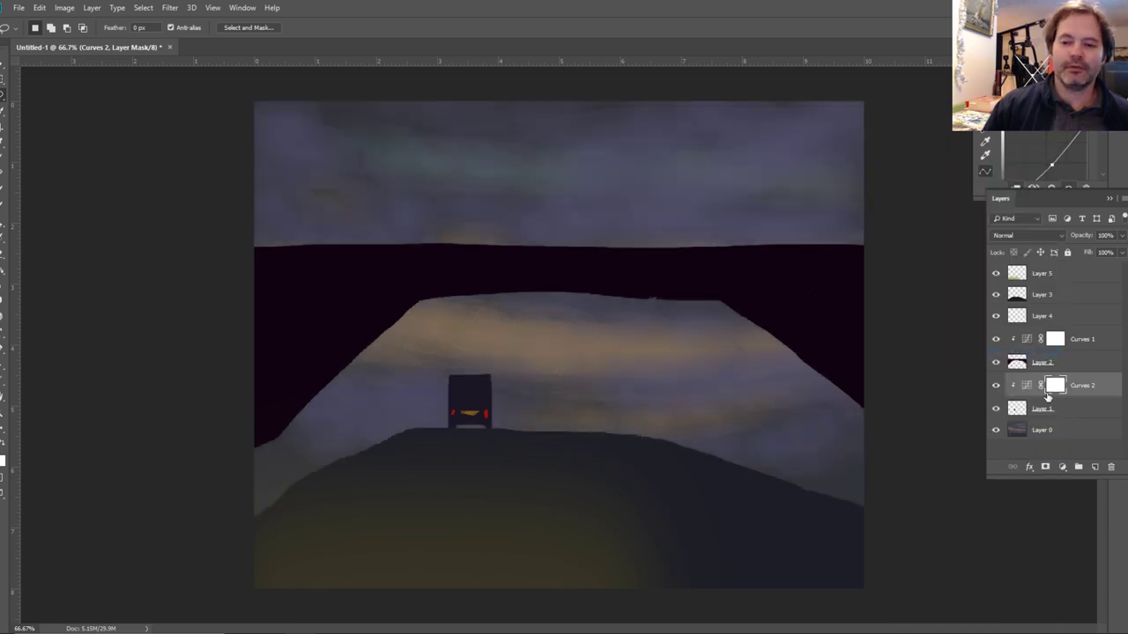
{"action": "left_click", "coordinate": [1028, 385]}
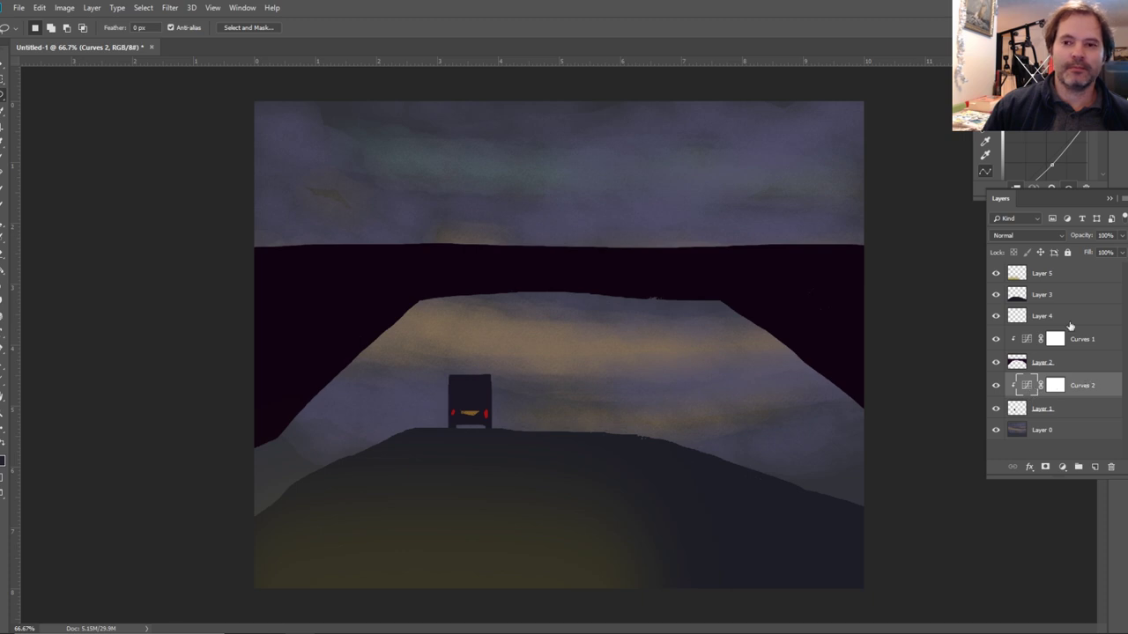
{"action": "left_click_drag", "start_coordinate": [1054, 164], "coordinate": [1058, 168]}
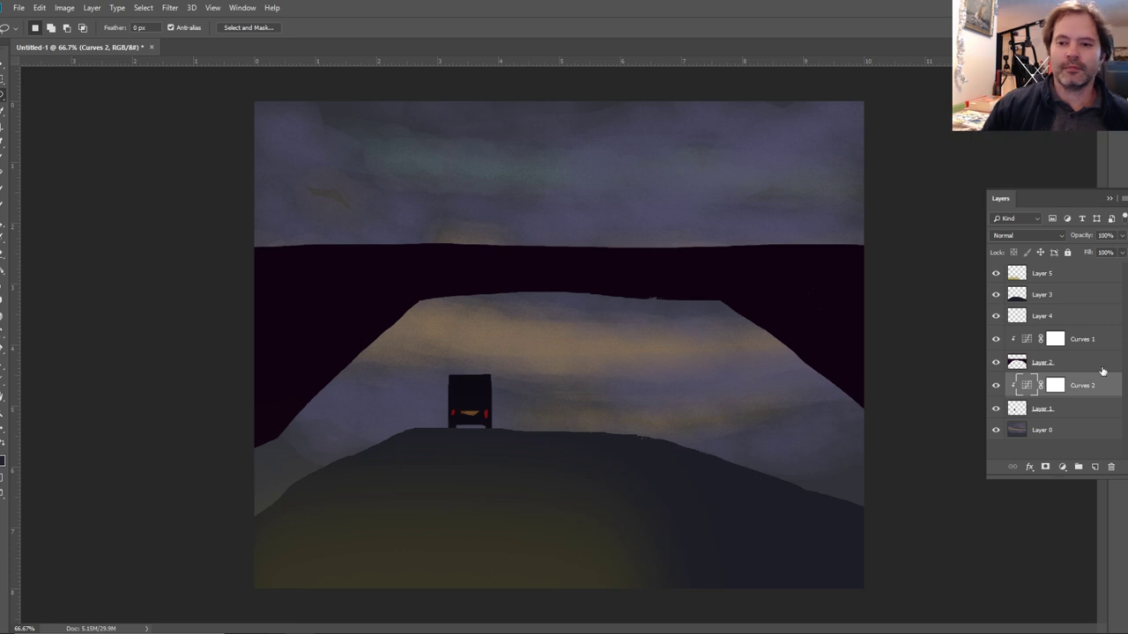
Move Layer 5 and Layer 3 together below Layer 1, just above Layer 0.
{"action": "left_click", "coordinate": [1057, 298]}
{"action": "left_click", "coordinate": [1049, 280], "text": "shift"}
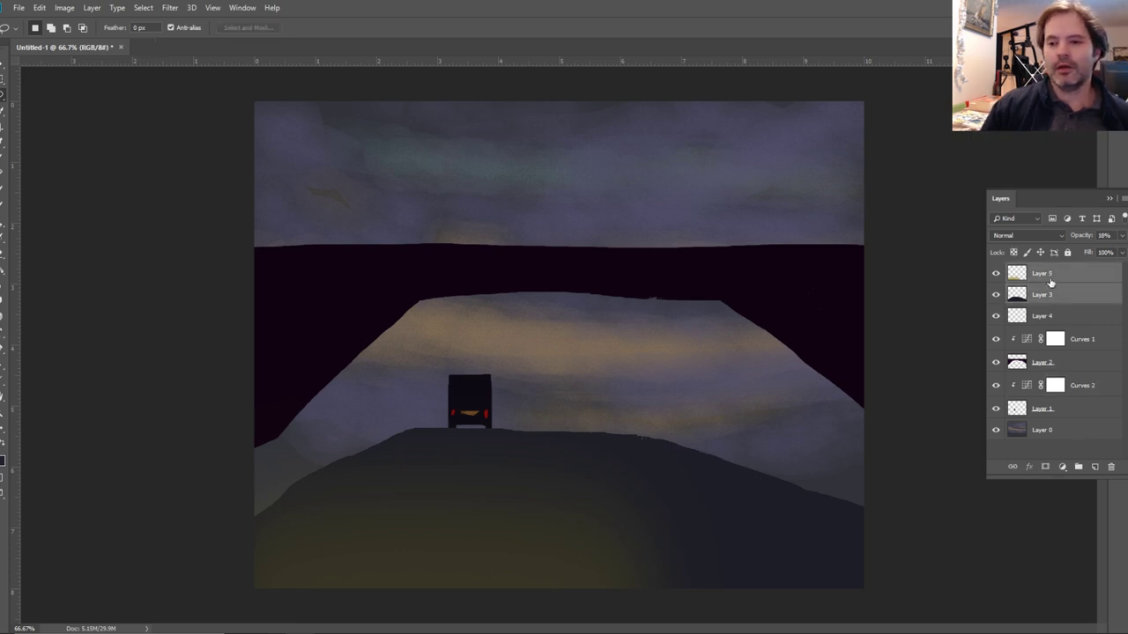
{"action": "left_click_drag", "start_coordinate": [1049, 279], "coordinate": [1069, 419]}
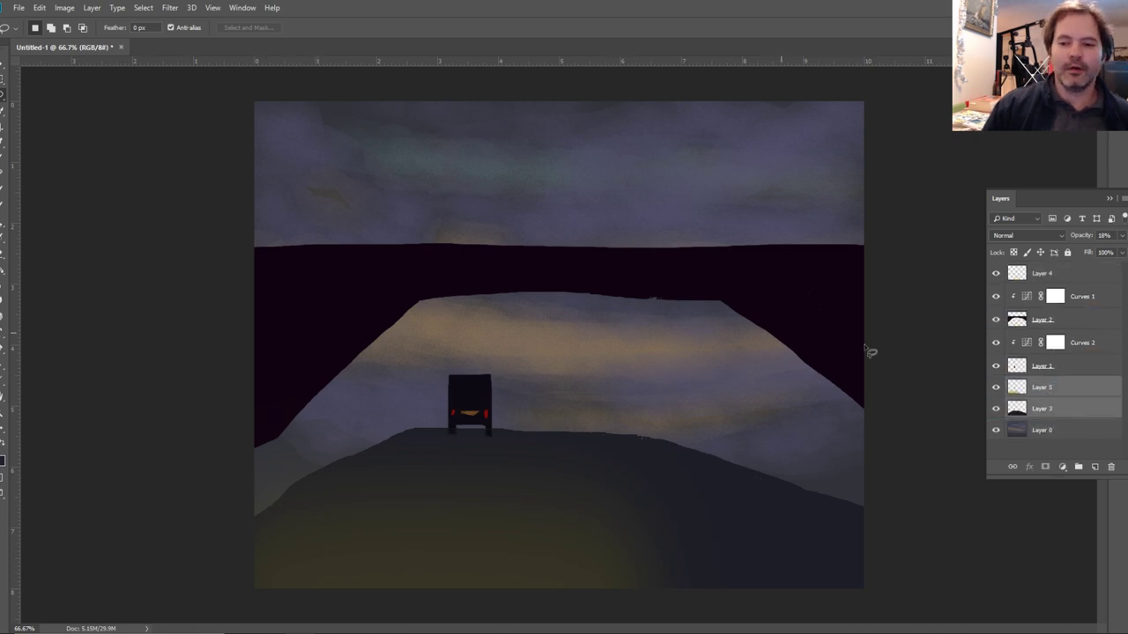
Merge Layer 3 into Layer 5.
{"action": "left_click", "coordinate": [1051, 387]}
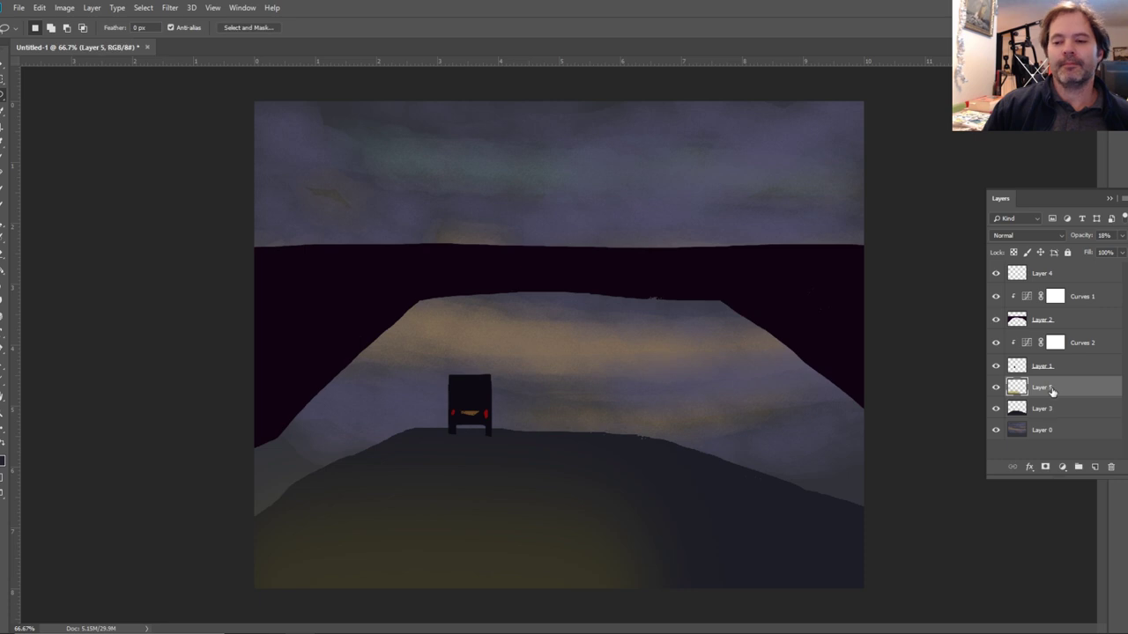
{"action": "left_click", "coordinate": [1050, 408], "text": "ctrl"}
{"action": "right_click", "coordinate": [1050, 408]}
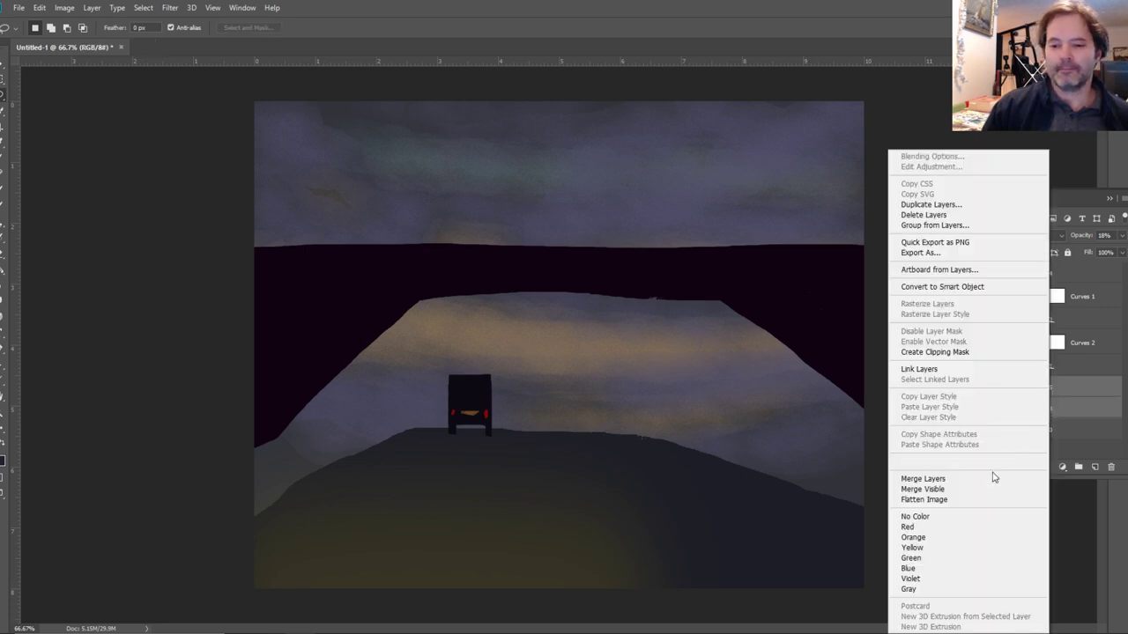
{"action": "left_click", "coordinate": [982, 479]}
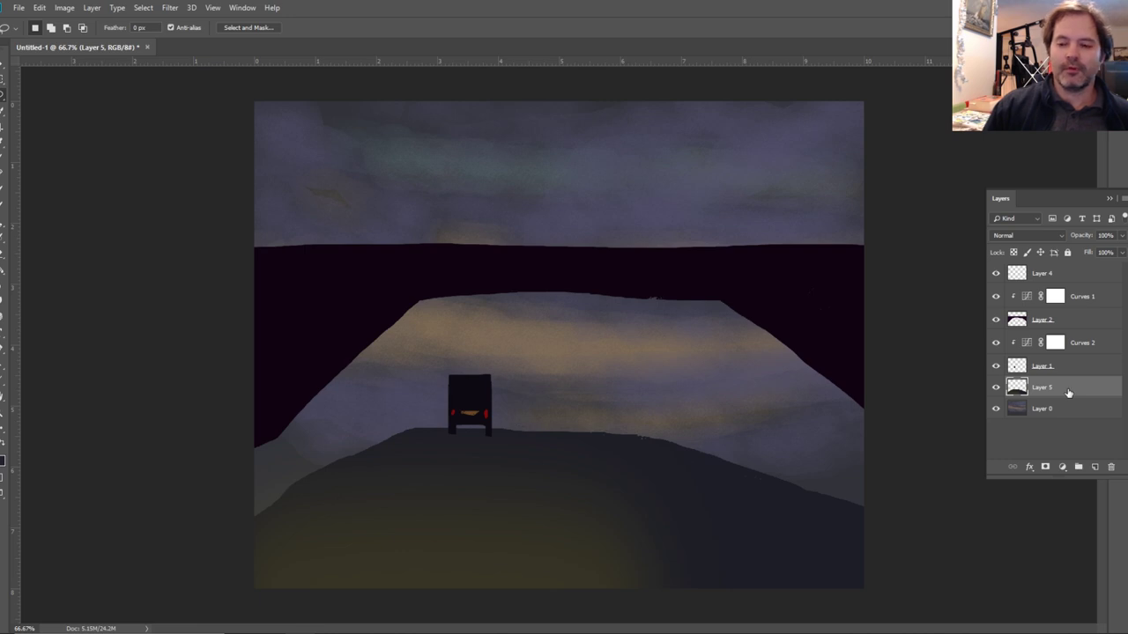
Add Curves 3 above Layer 5, pull the curve down, and clip it to Layer 5.
{"action": "left_click", "coordinate": [1062, 467]}
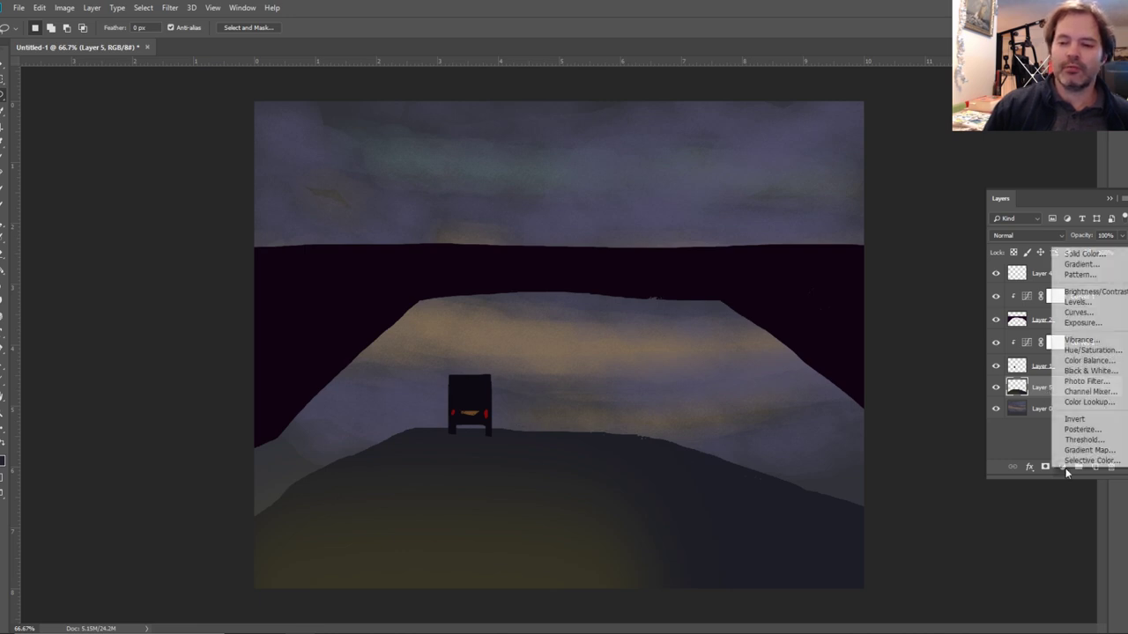
{"action": "left_click", "coordinate": [1077, 313]}
{"action": "left_click_drag", "start_coordinate": [1048, 159], "coordinate": [1056, 167]}
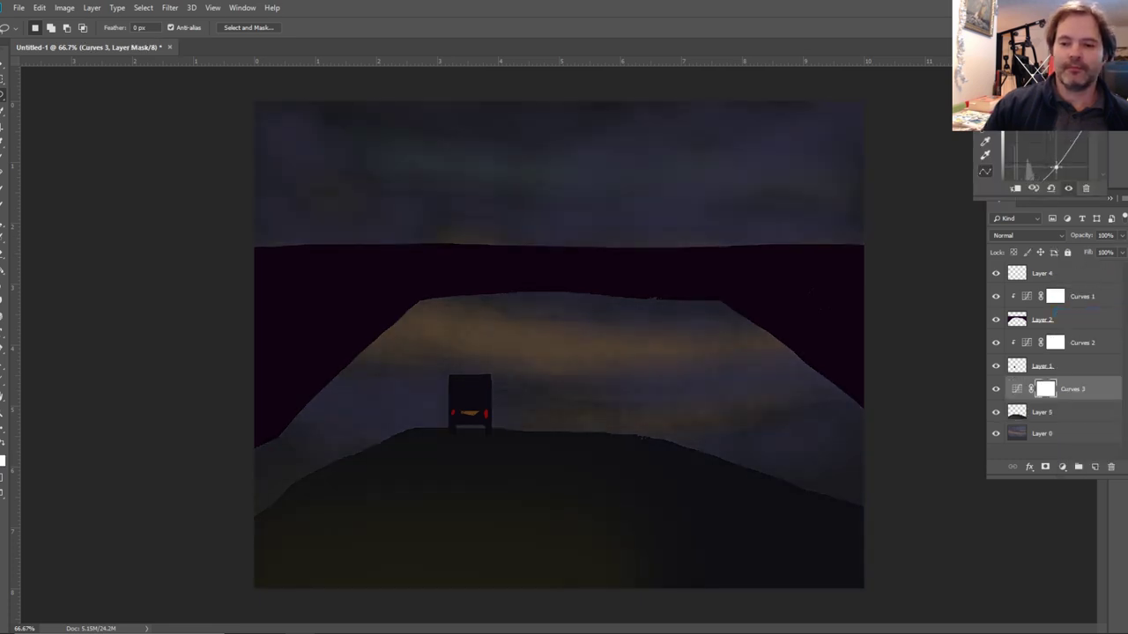
{"action": "right_click", "coordinate": [1076, 392]}
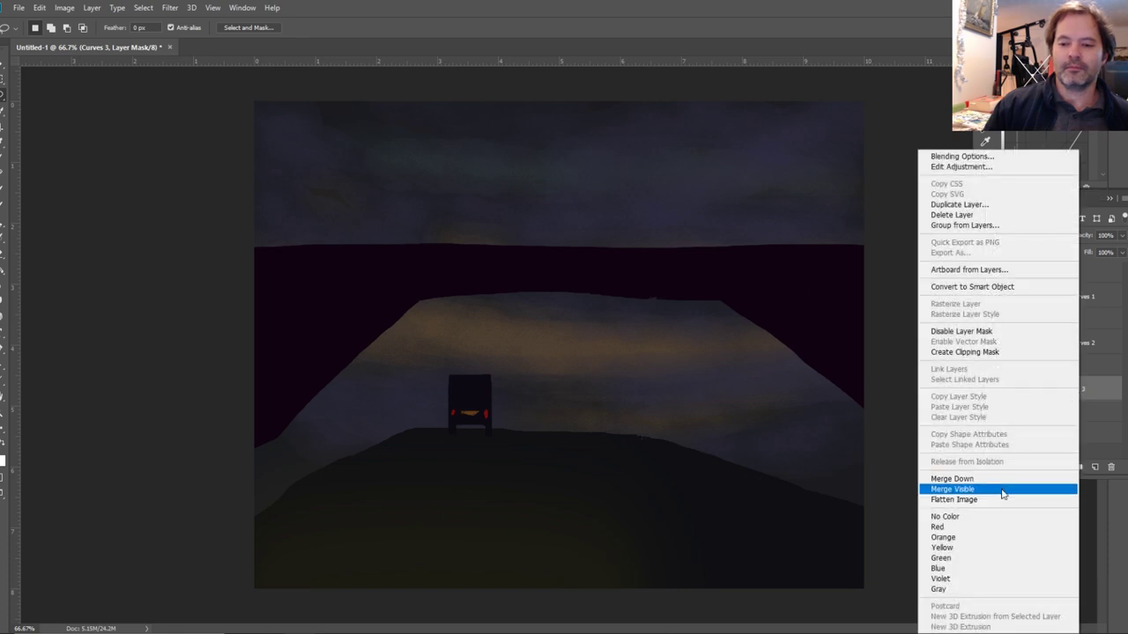
{"action": "left_click", "coordinate": [987, 352]}
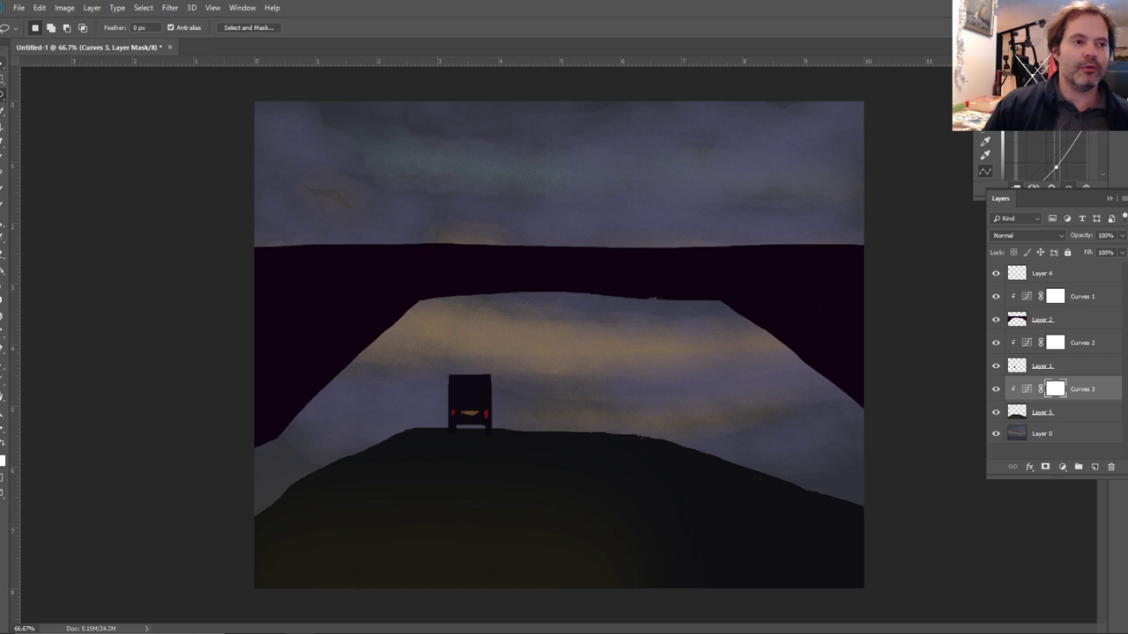
{"action": "key", "text": "v"}
{"action": "key", "text": "shift+Tab"}
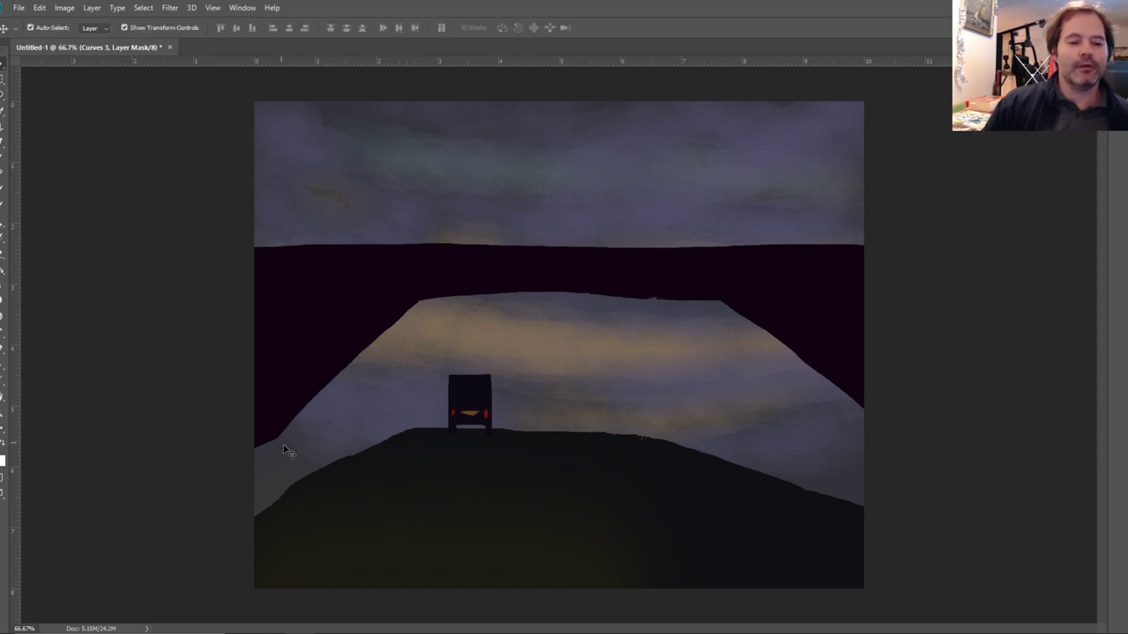
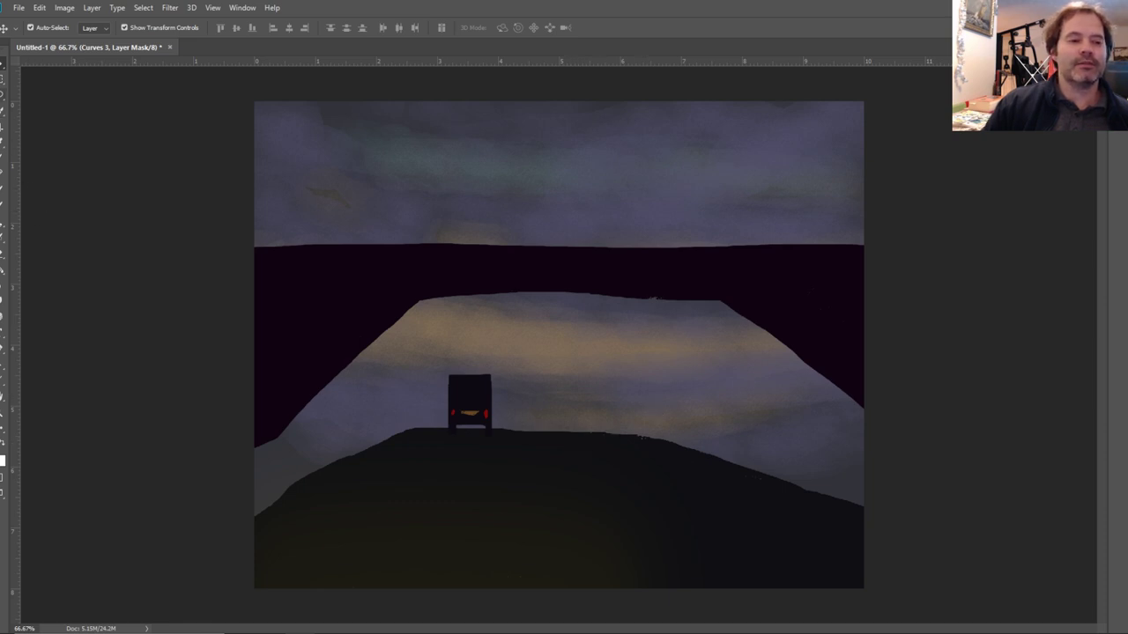
With the Brush tool active, select Layer 4 and add empty Layer 6 above it.
{"action": "key", "text": "b"}
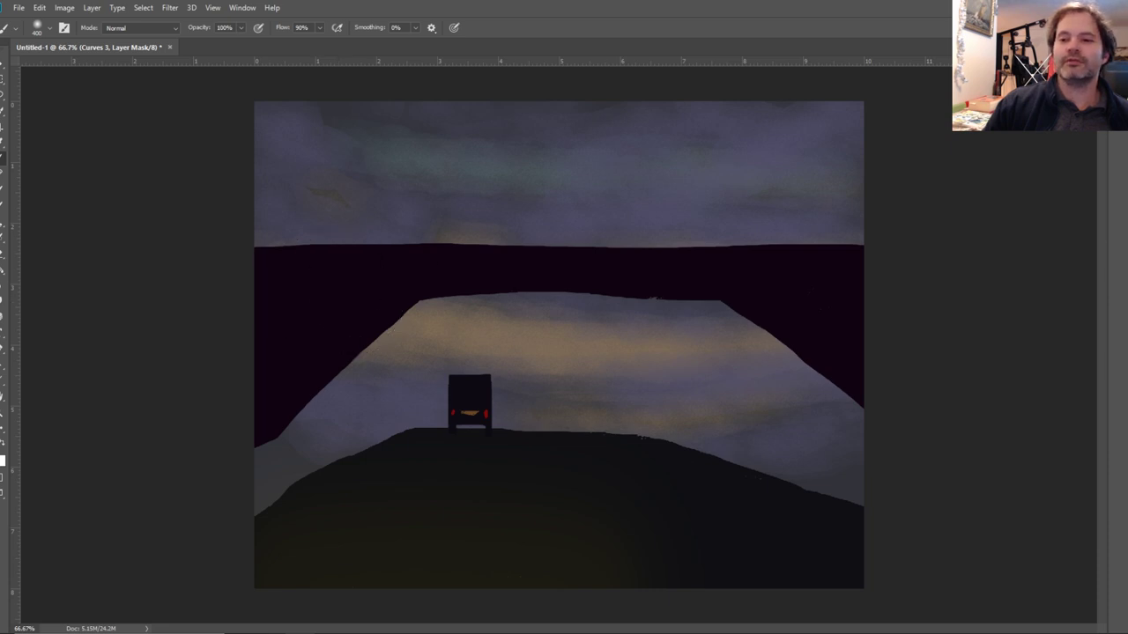
{"action": "mouse_move", "coordinate": [1120, 314]}
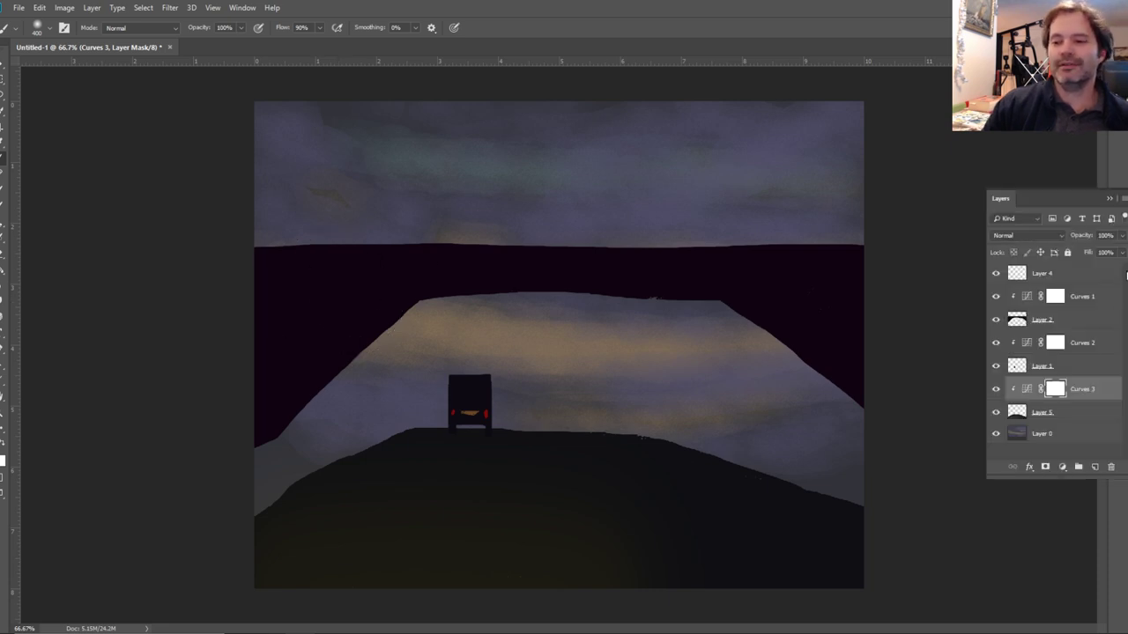
{"action": "left_click", "coordinate": [1071, 276]}
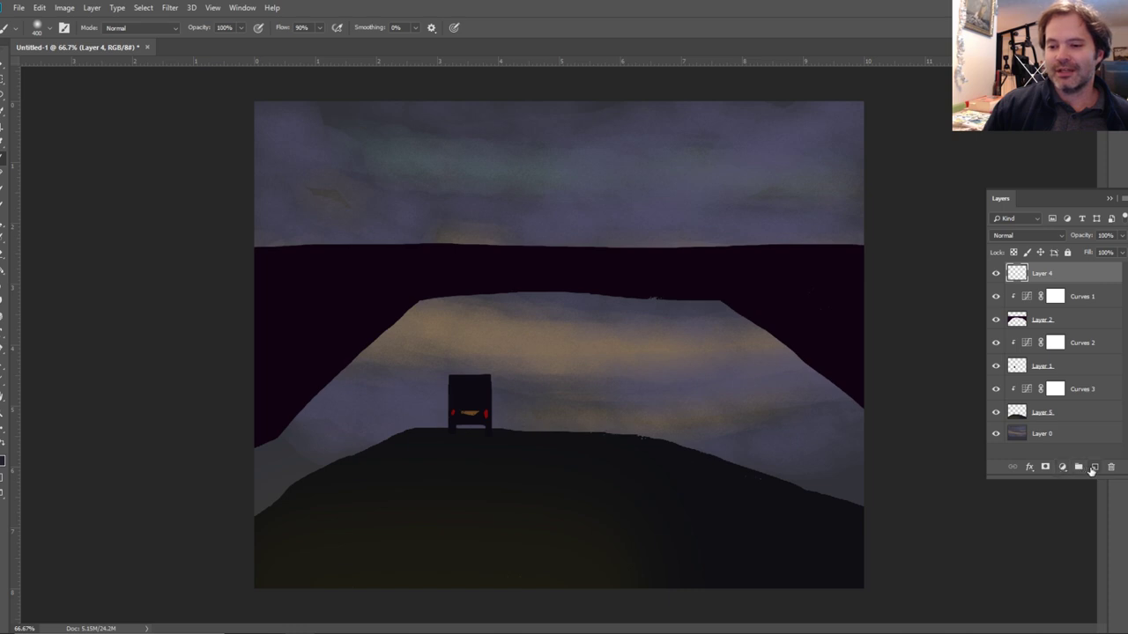
{"action": "left_click", "coordinate": [1094, 467]}
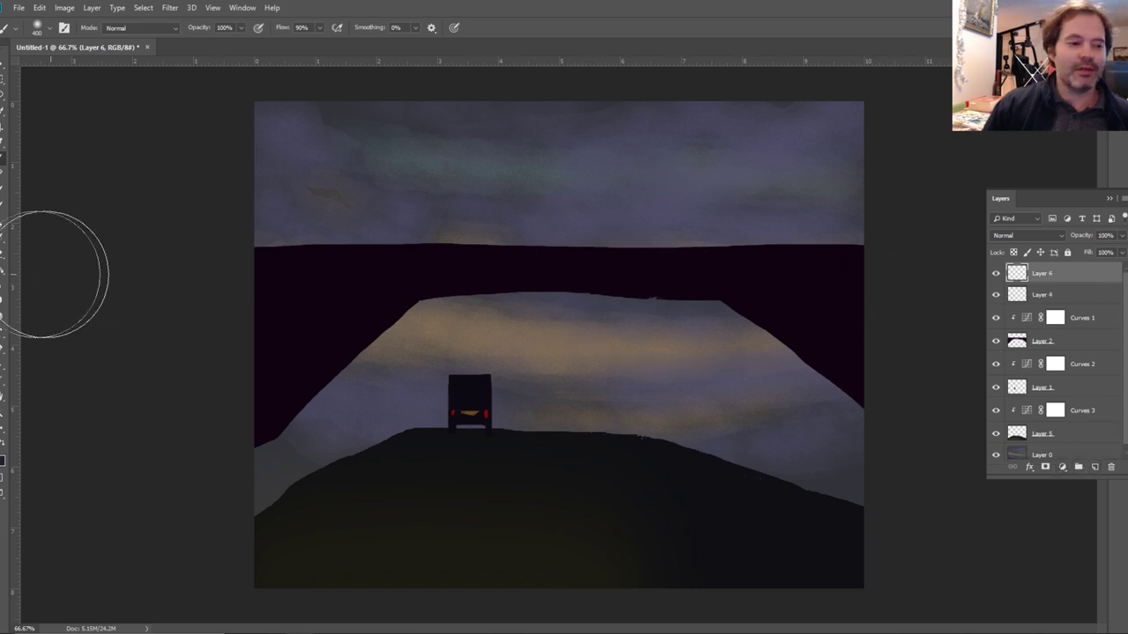
Try a 60 px pastel brush with a golden stroke in the sky, then undo it.
{"action": "left_click", "coordinate": [1112, 230]}
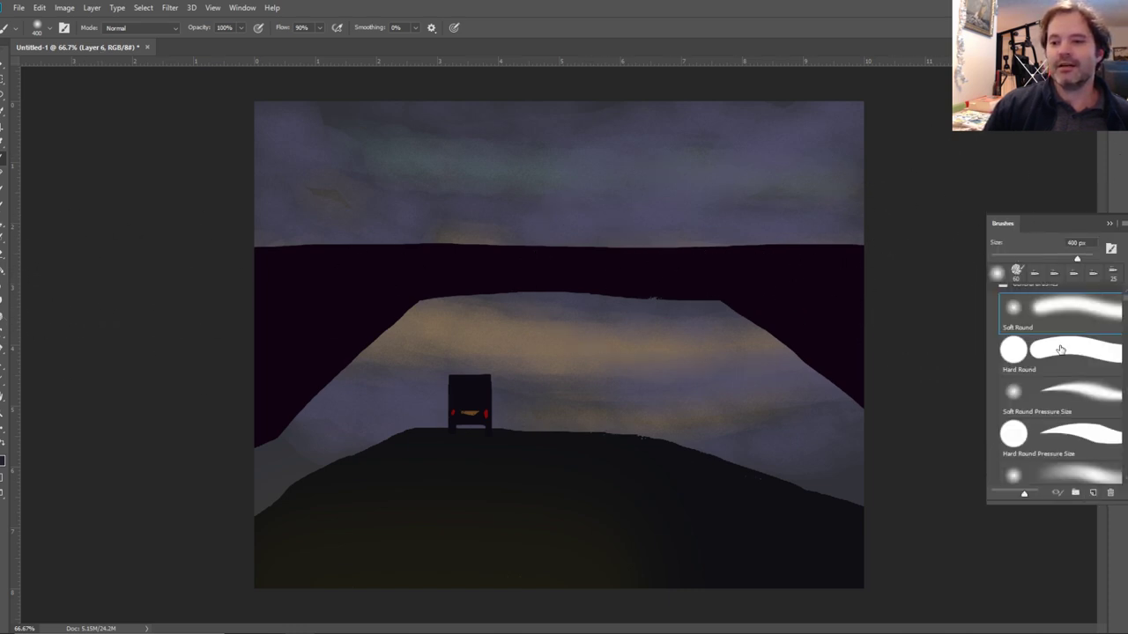
{"action": "left_click", "coordinate": [1017, 273]}
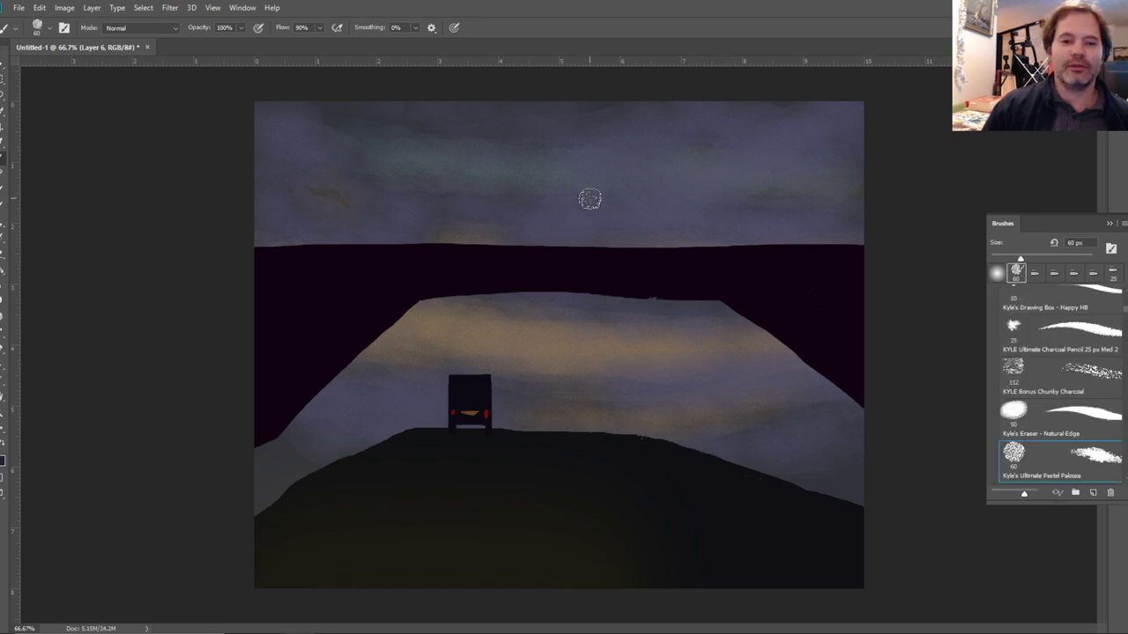
{"action": "left_click", "coordinate": [699, 201]}
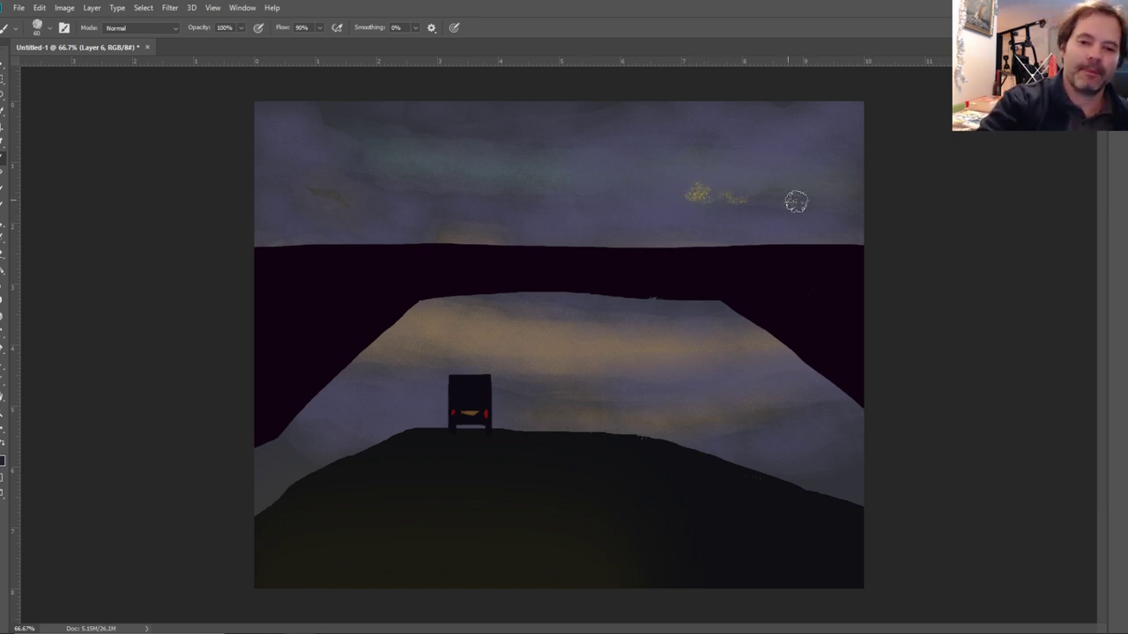
{"action": "left_click_drag", "start_coordinate": [685, 191], "coordinate": [753, 199]}
{"action": "key", "text": "ctrl+z"}
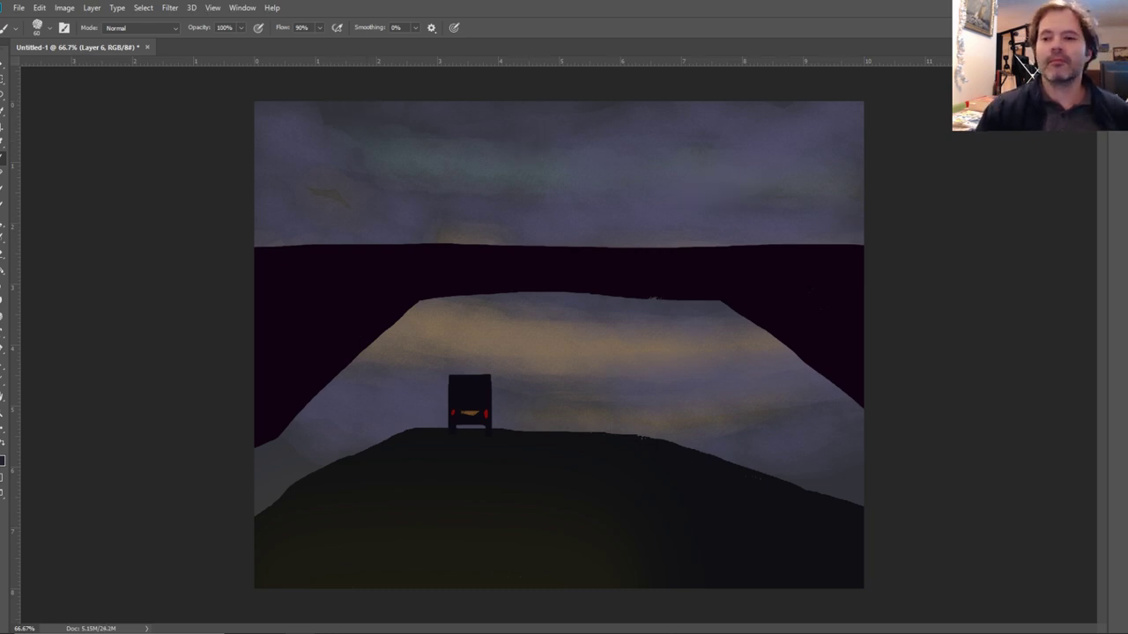
Select the Wet Blender 50 brush from the Wet Media Brushes folder.
{"action": "key", "text": "F7"}
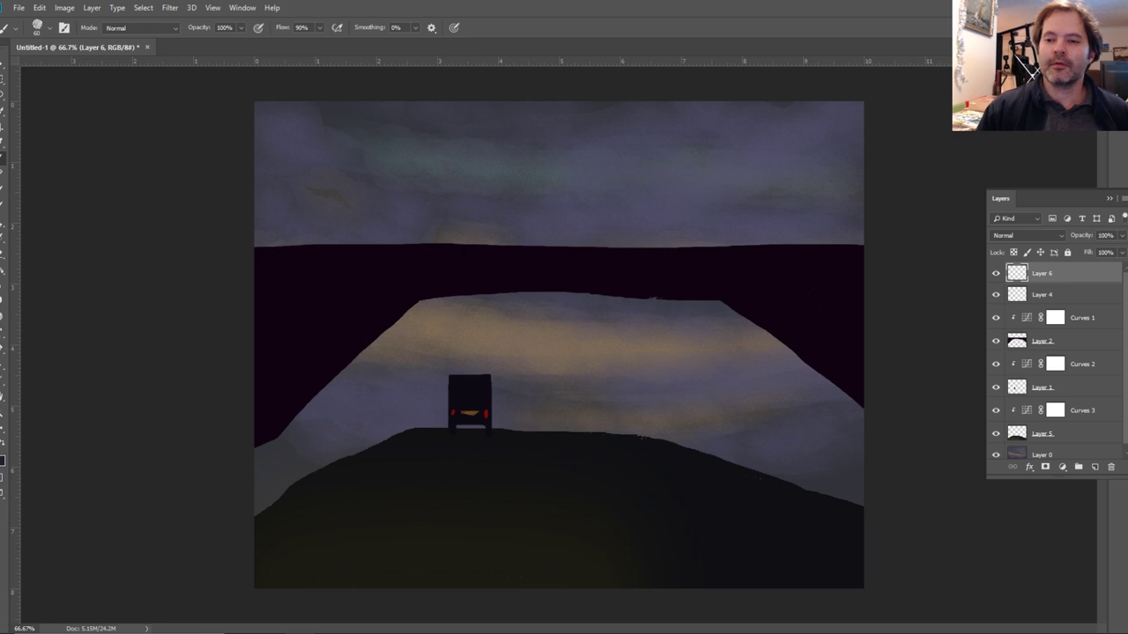
{"action": "key", "text": "F5"}
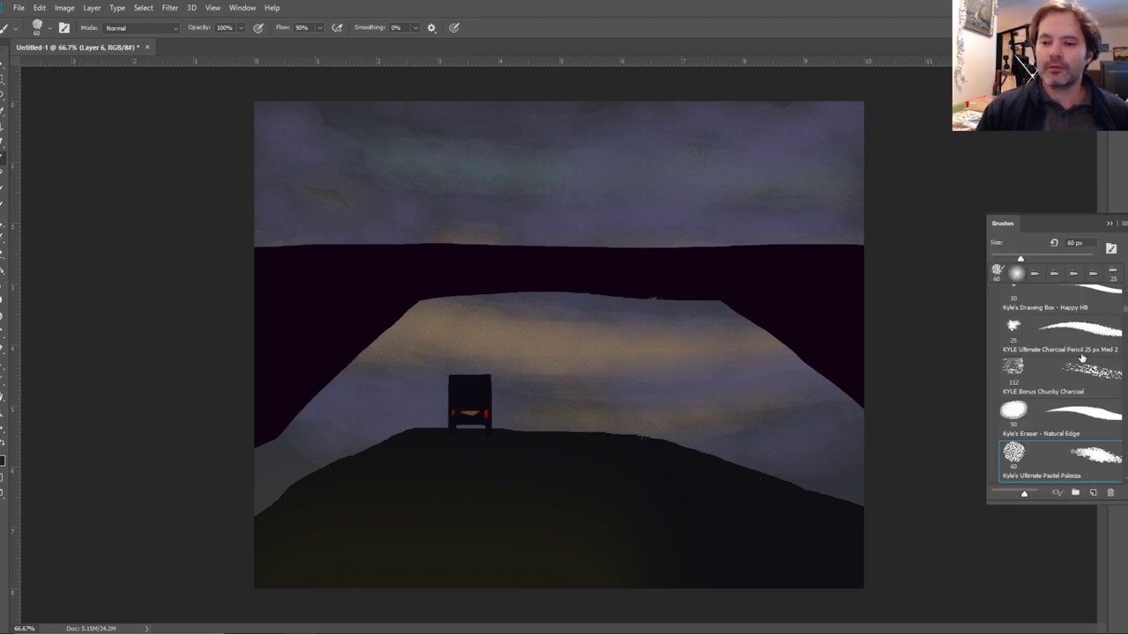
{"action": "scroll", "coordinate": [1123, 313], "scroll_direction": "up", "scroll_amount": 5}
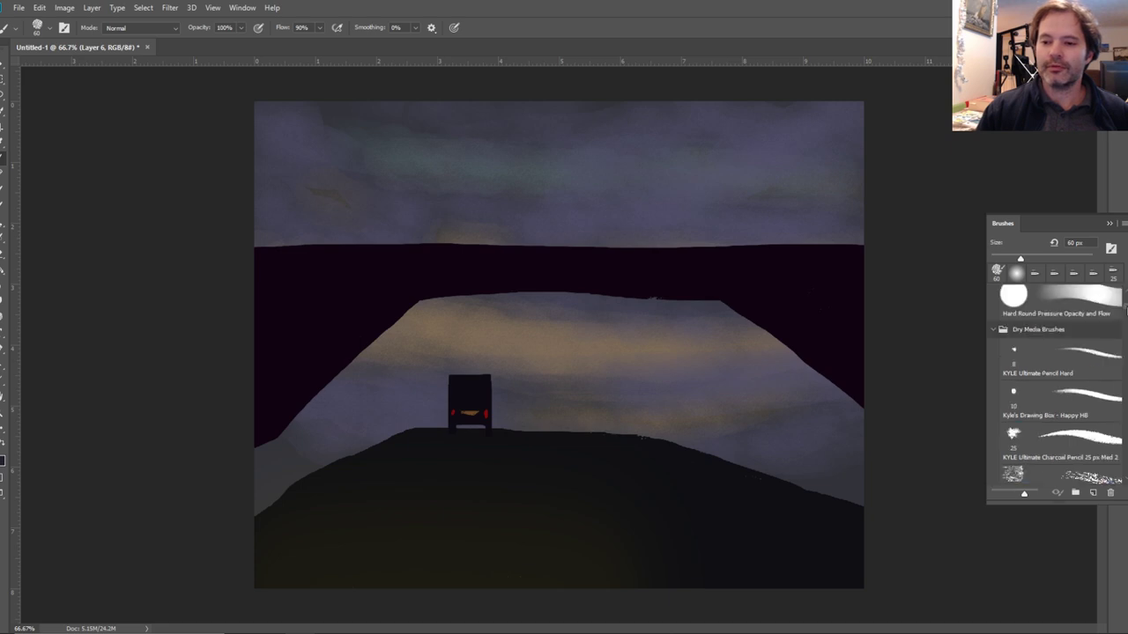
{"action": "scroll", "coordinate": [1125, 306], "scroll_direction": "down", "scroll_amount": 5}
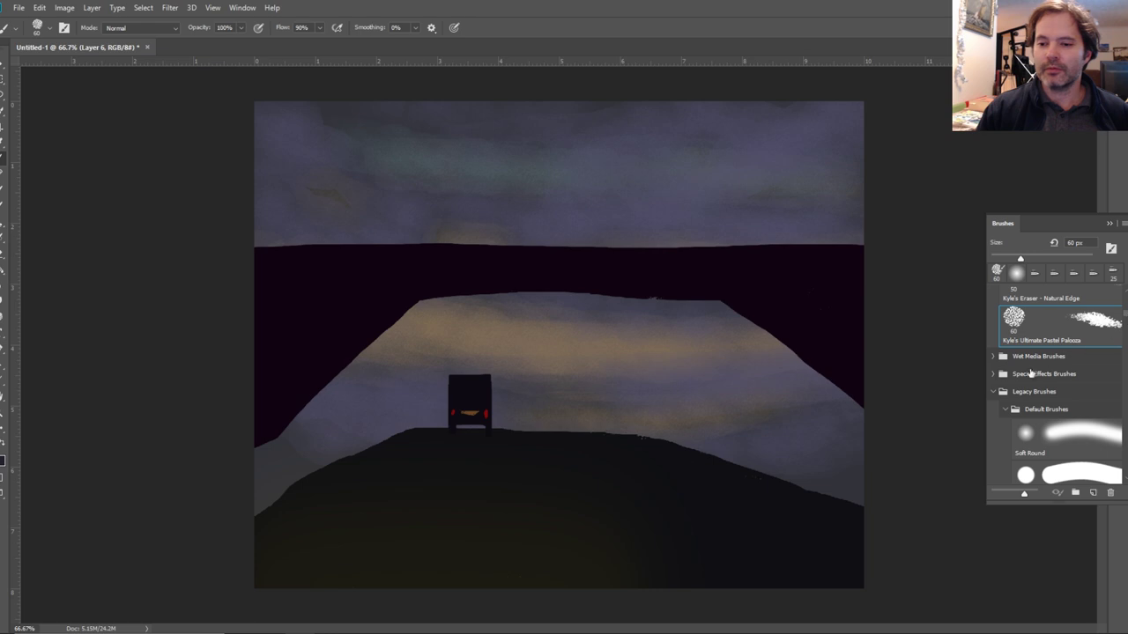
{"action": "left_click", "coordinate": [992, 356]}
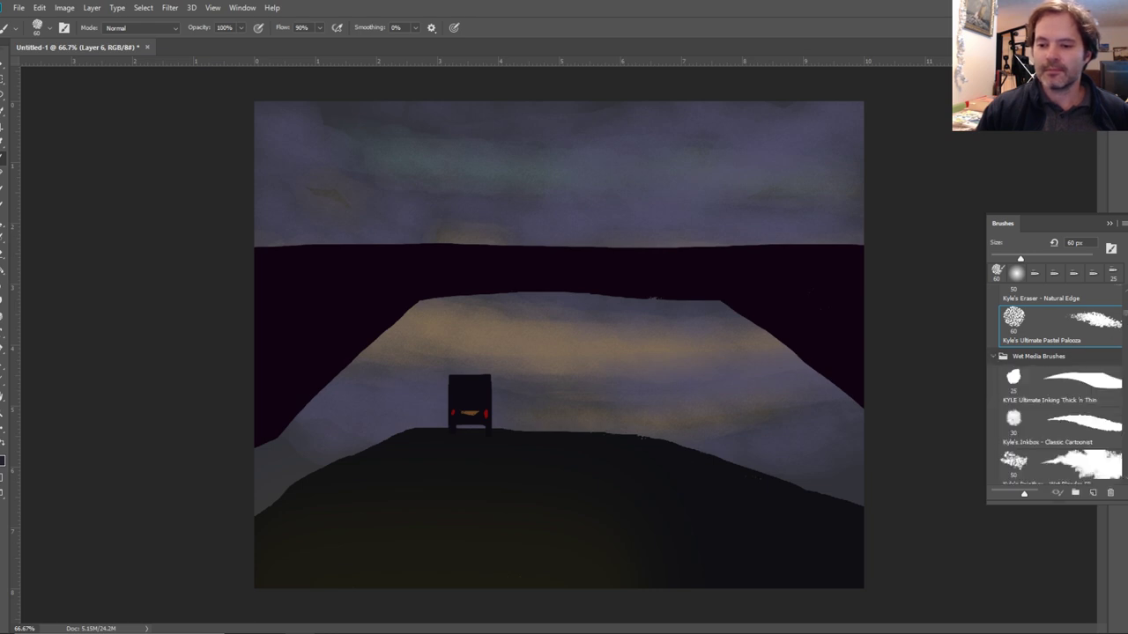
{"action": "scroll", "coordinate": [1083, 434], "scroll_direction": "down", "scroll_amount": 3}
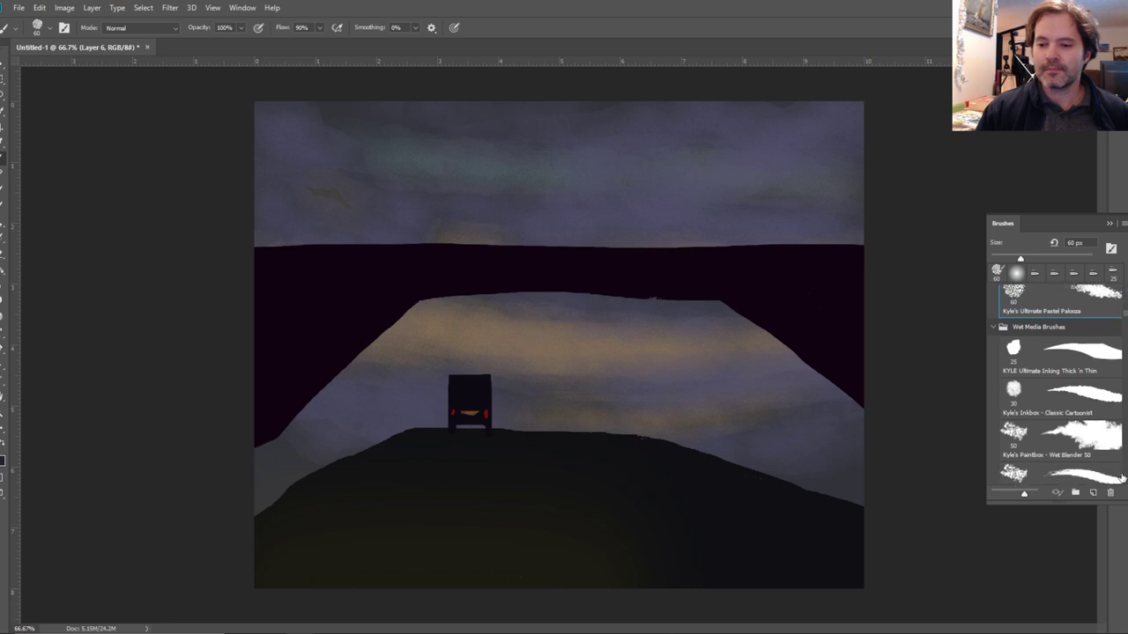
{"action": "left_click", "coordinate": [1083, 433]}
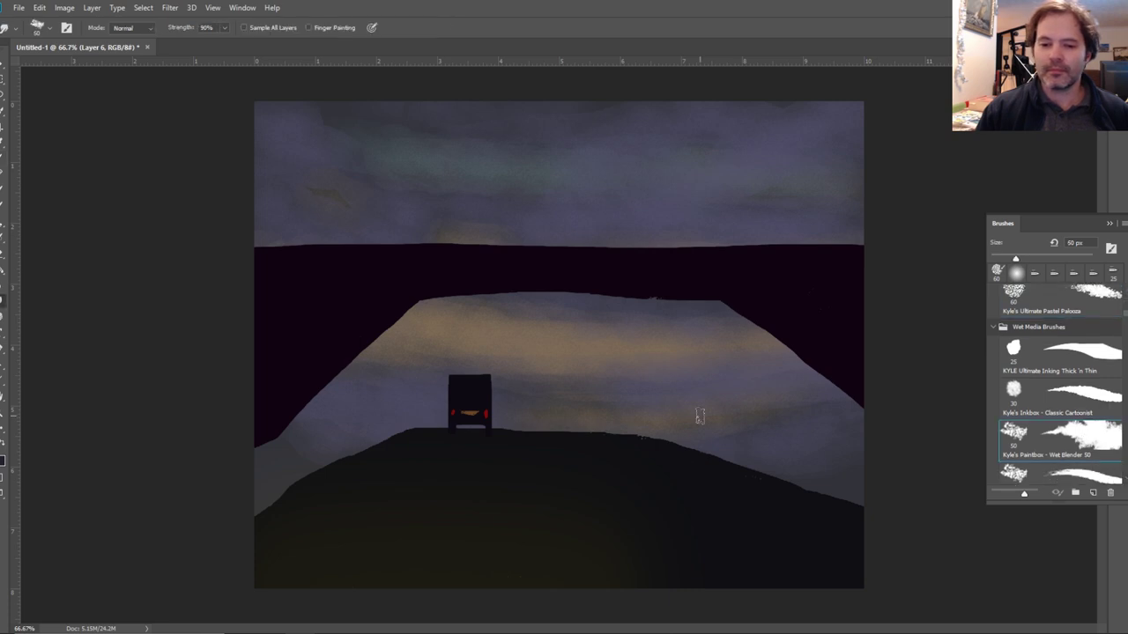
Scroll the brush presets down to the watercolour brushes and pick Watercolor Wash.
{"action": "left_click", "coordinate": [763, 428]}
{"action": "key", "text": "F7"}
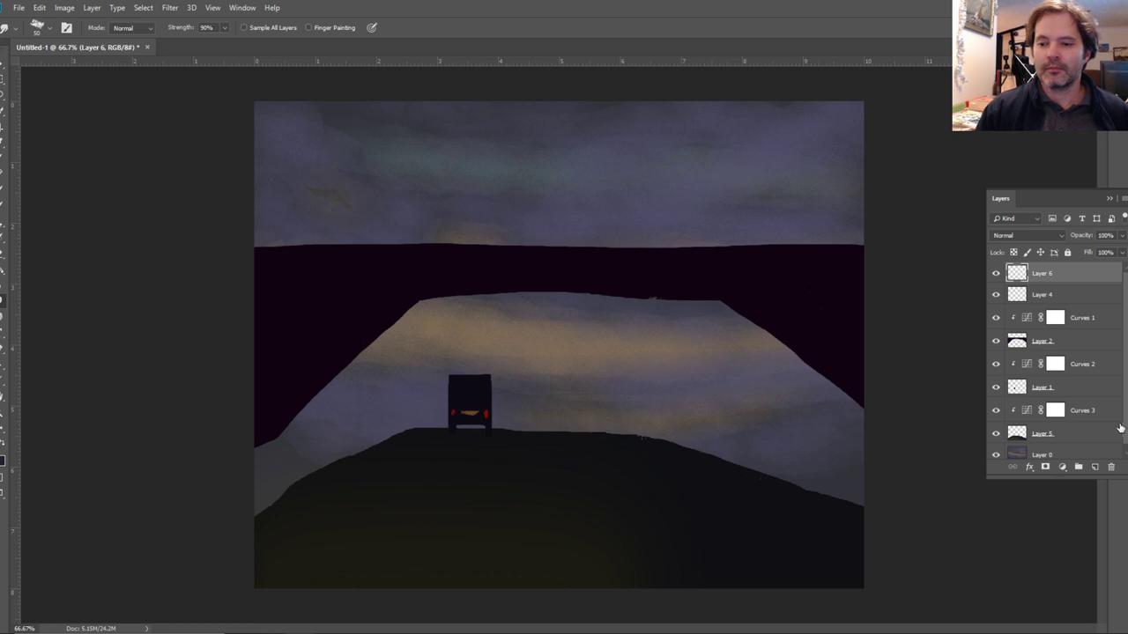
{"action": "key", "text": "F5"}
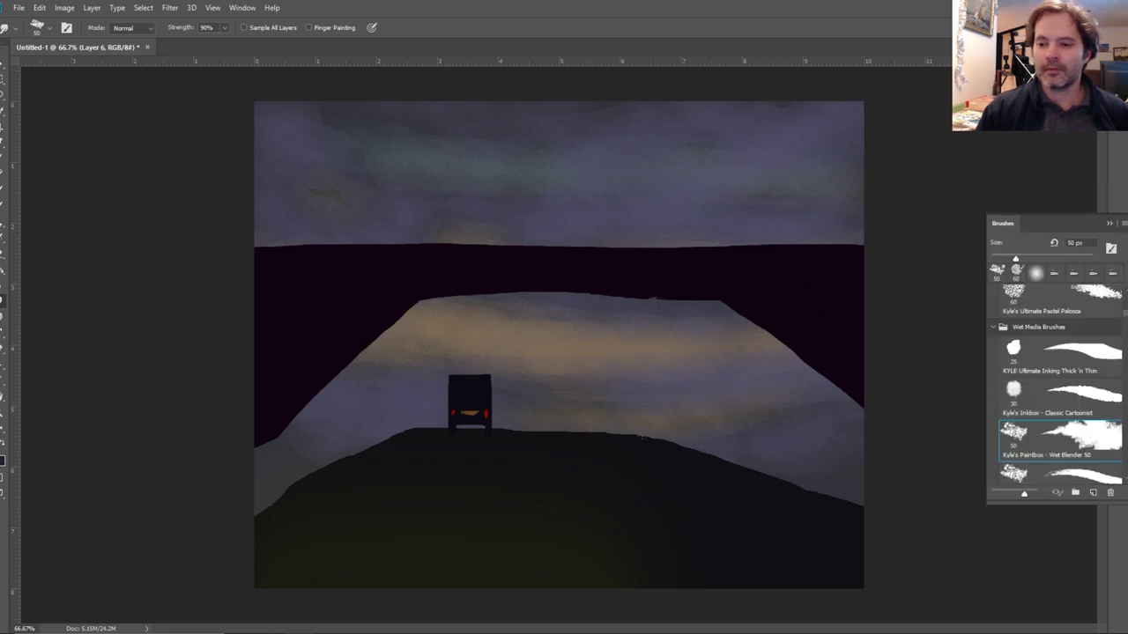
{"action": "scroll", "coordinate": [1124, 481], "scroll_direction": "down", "scroll_amount": 4}
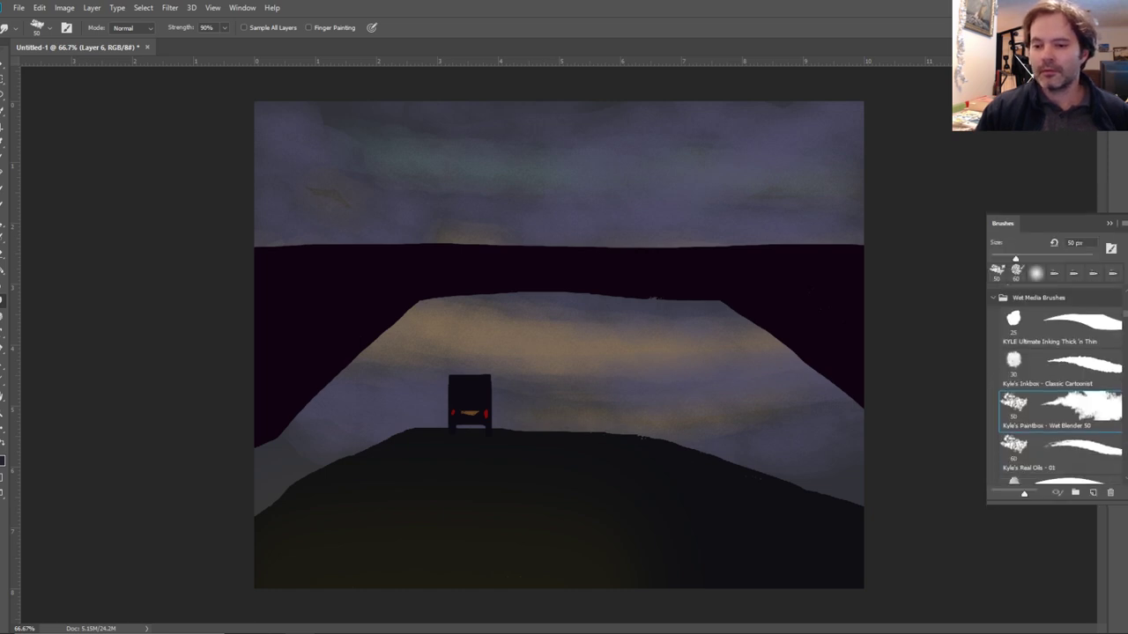
{"action": "scroll", "coordinate": [1124, 480], "scroll_direction": "down", "scroll_amount": 2}
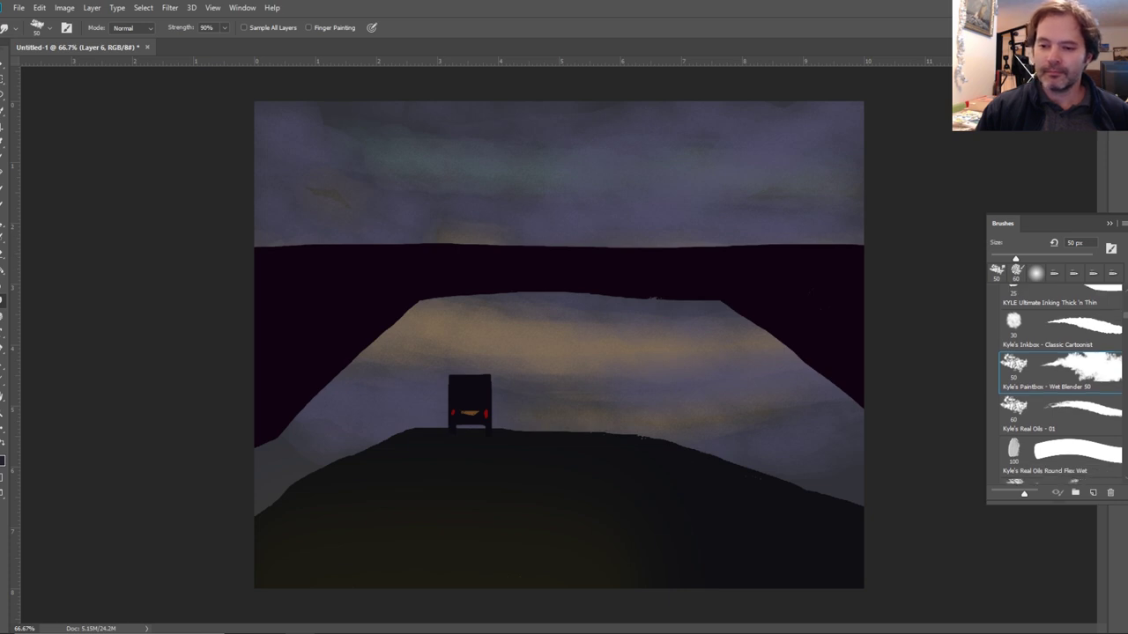
{"action": "scroll", "coordinate": [1125, 365], "scroll_direction": "down", "scroll_amount": 1}
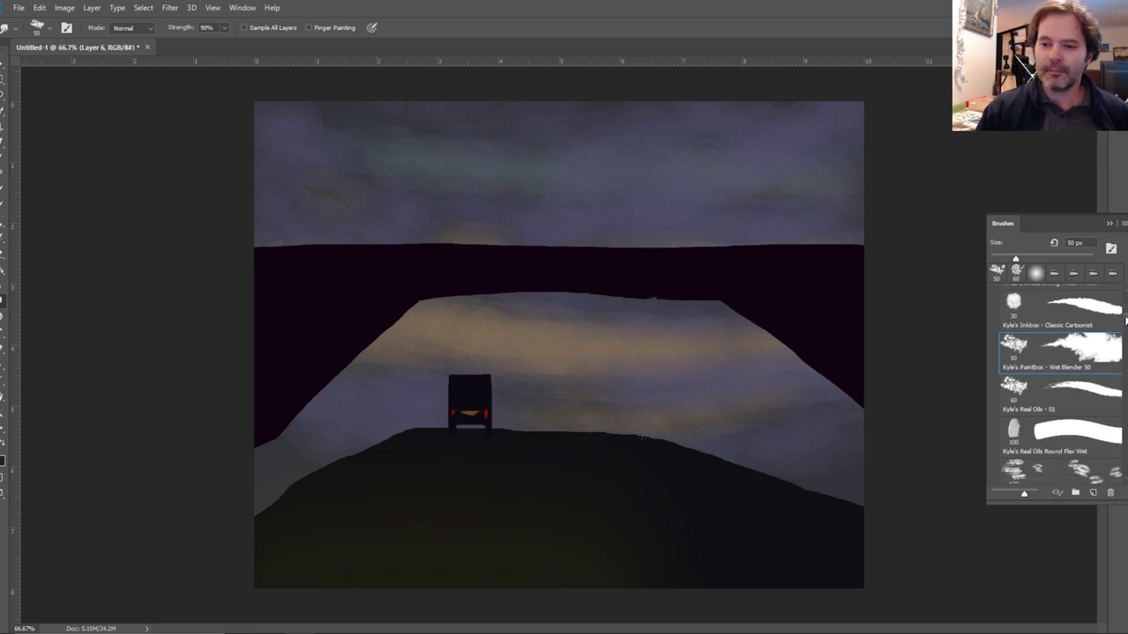
{"action": "scroll", "coordinate": [1125, 321], "scroll_direction": "down", "scroll_amount": 10}
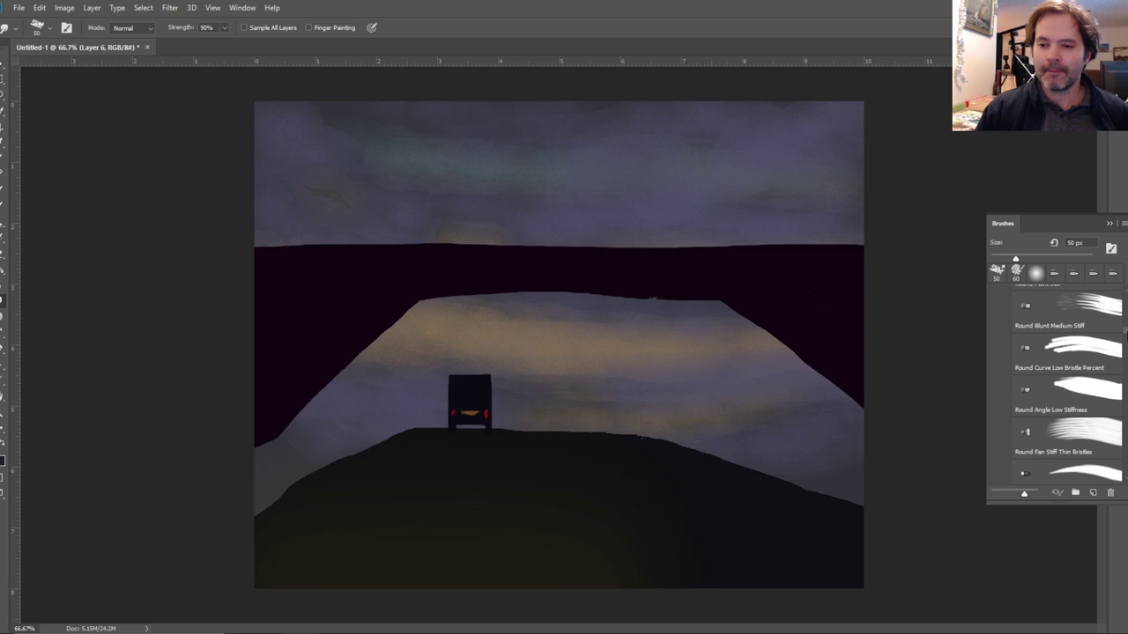
{"action": "scroll", "coordinate": [1125, 333], "scroll_direction": "down", "scroll_amount": 5}
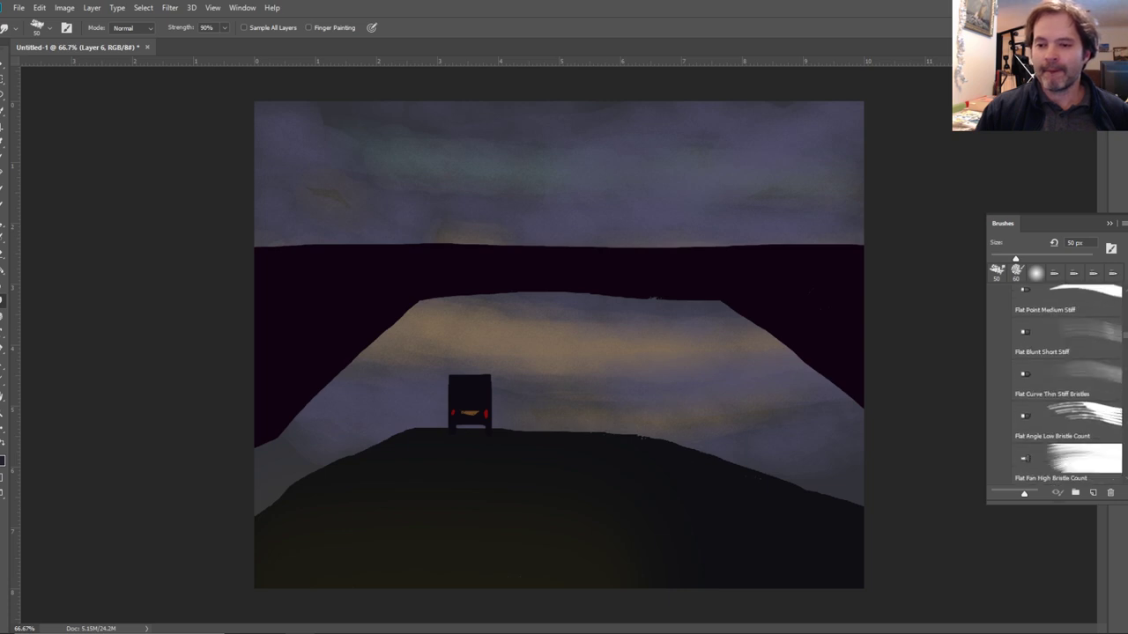
{"action": "scroll", "coordinate": [1066, 379], "scroll_direction": "down", "scroll_amount": 8}
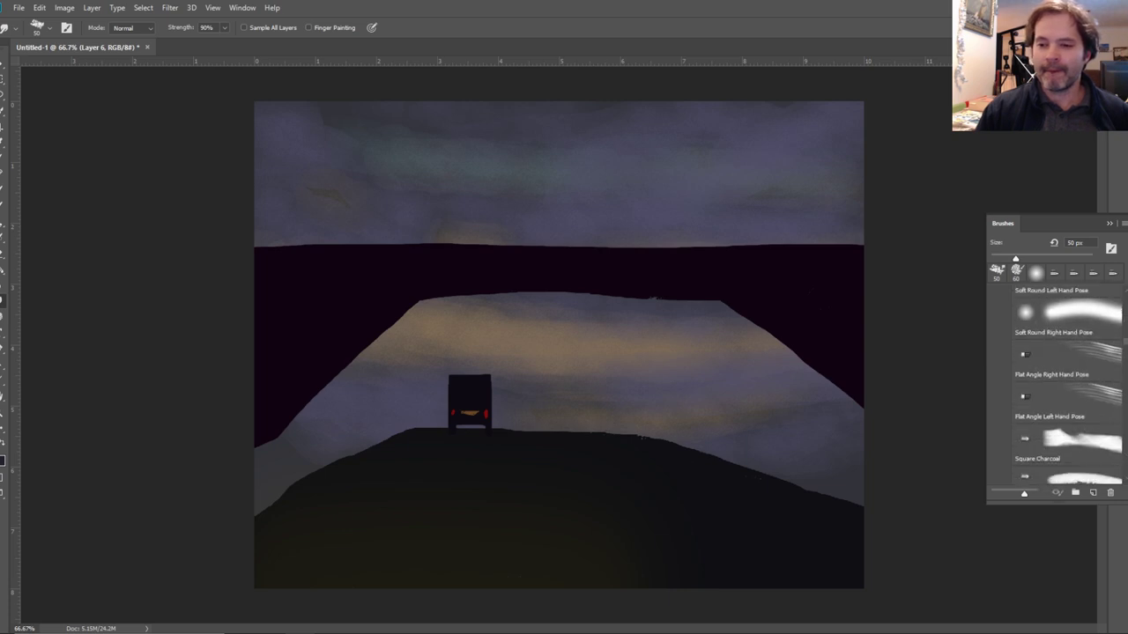
{"action": "scroll", "coordinate": [1066, 379], "scroll_direction": "down", "scroll_amount": 1}
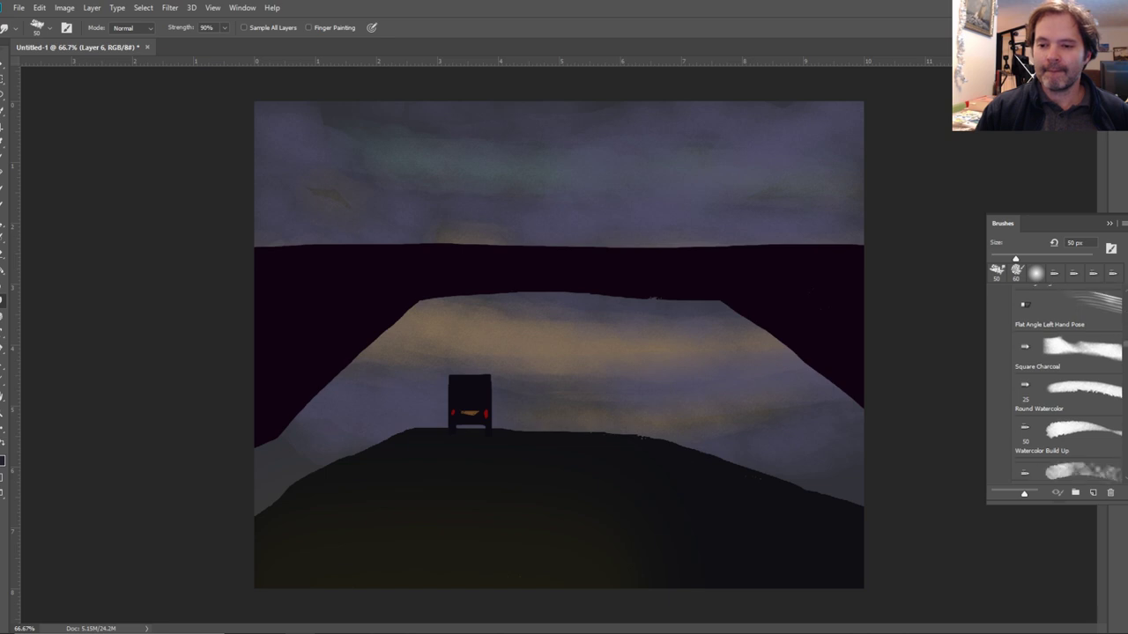
{"action": "scroll", "coordinate": [1066, 388], "scroll_direction": "down", "scroll_amount": 1}
{"action": "left_click", "coordinate": [1084, 425]}
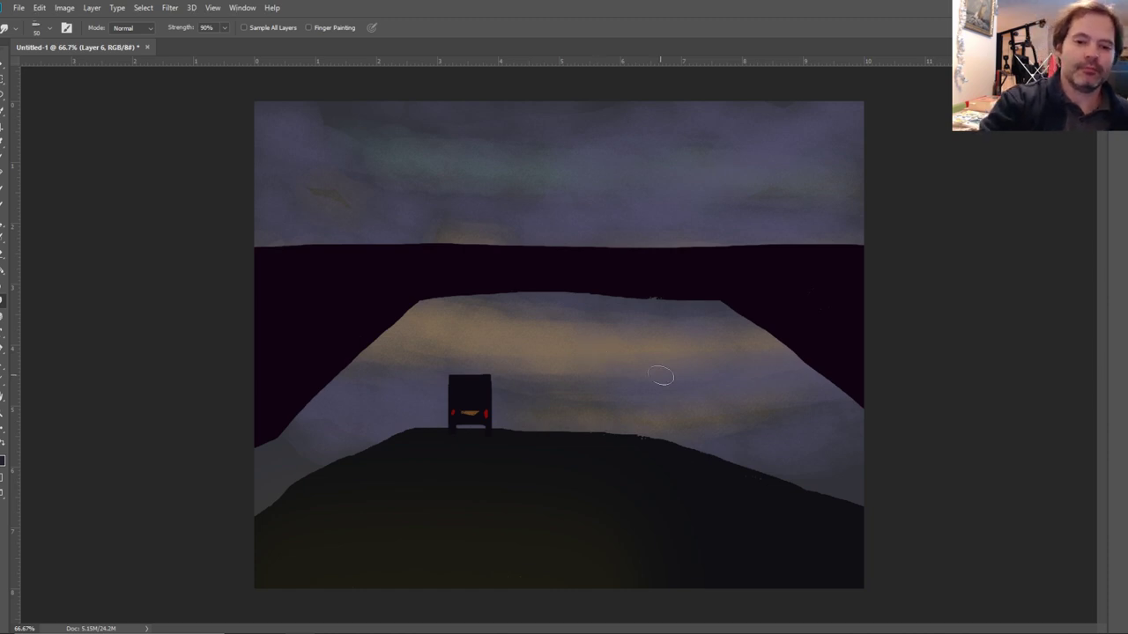
Switch to the Lasso tool and bring the brush presets back up.
{"action": "left_click", "coordinate": [1101, 275]}
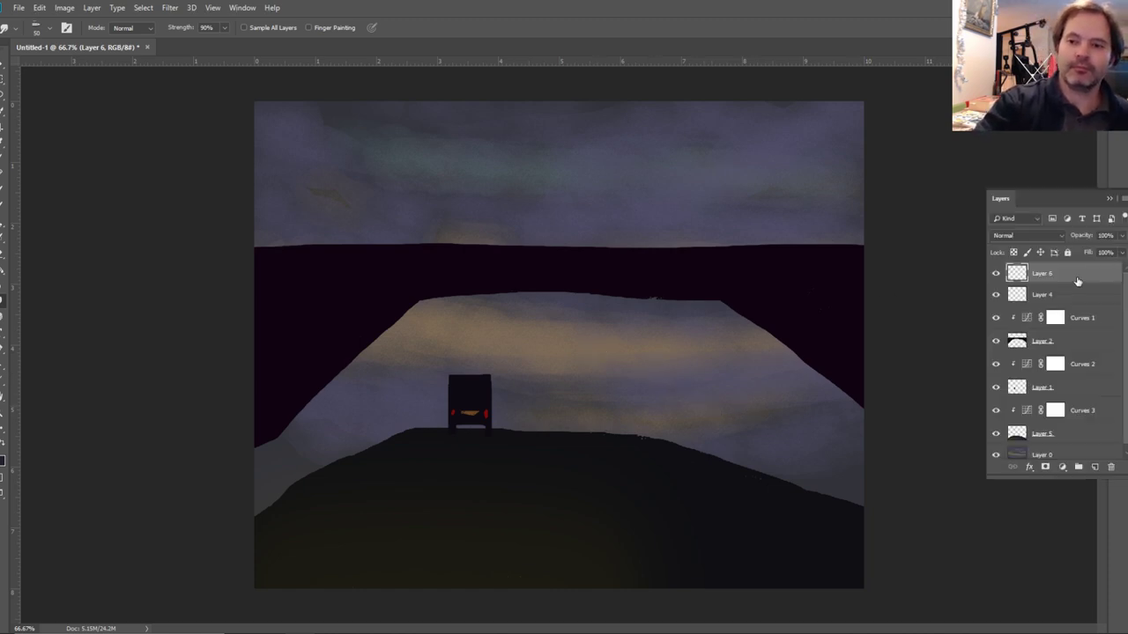
{"action": "key", "text": "l"}
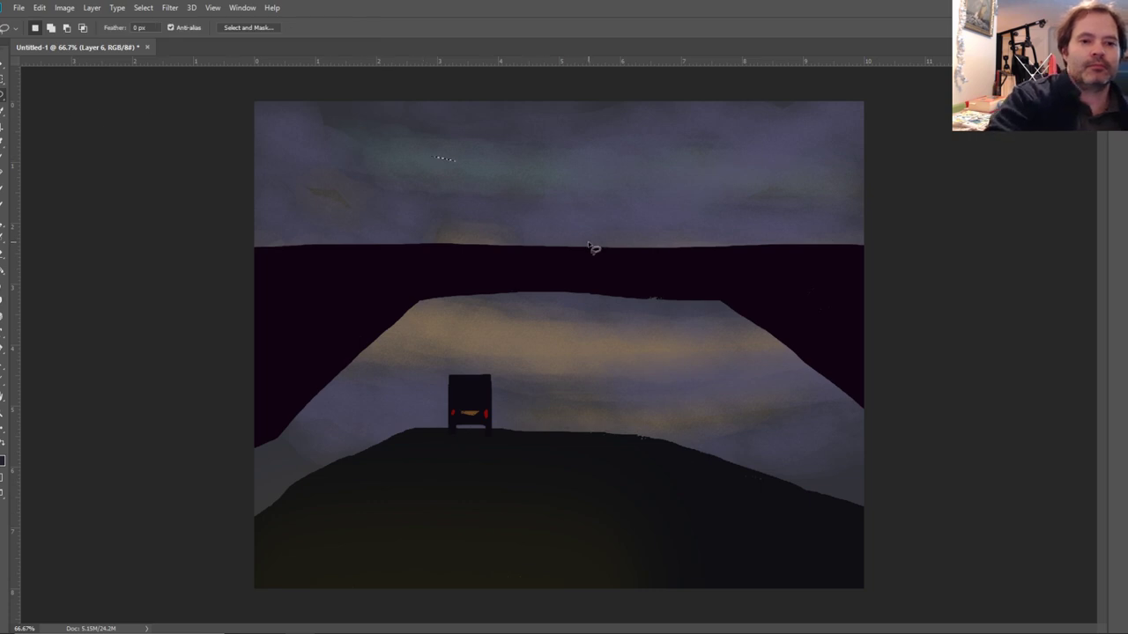
{"action": "left_click", "coordinate": [1102, 227]}
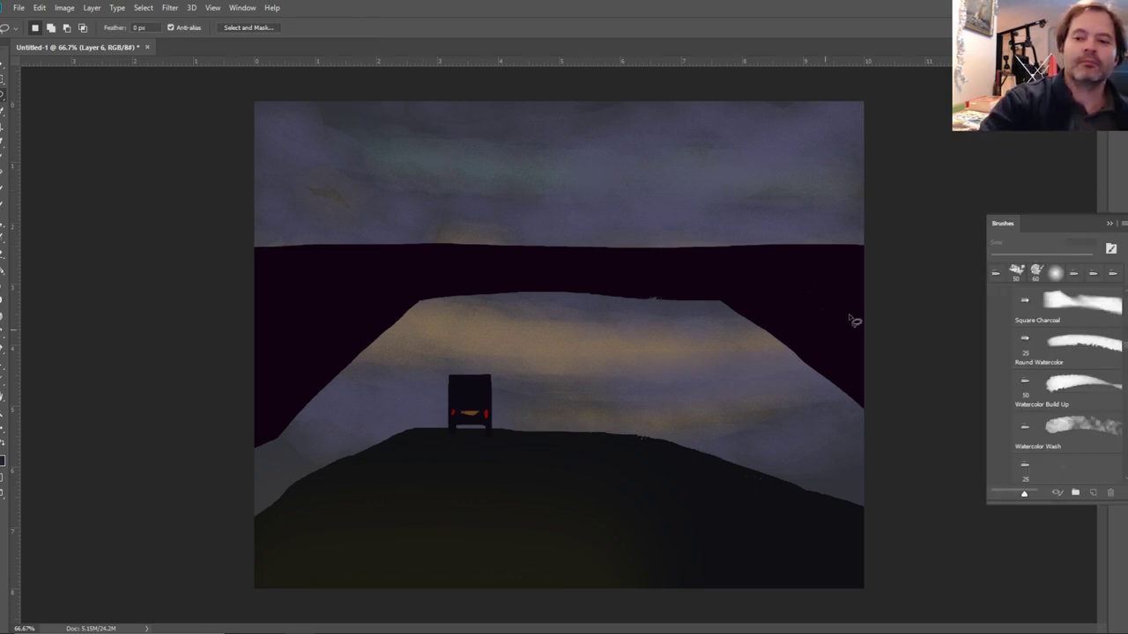
Pick the Round Watercolor brush, test yellow strokes on the road, and undo them.
{"action": "left_click", "coordinate": [1087, 358]}
{"action": "left_click_drag", "start_coordinate": [719, 394], "coordinate": [749, 414]}
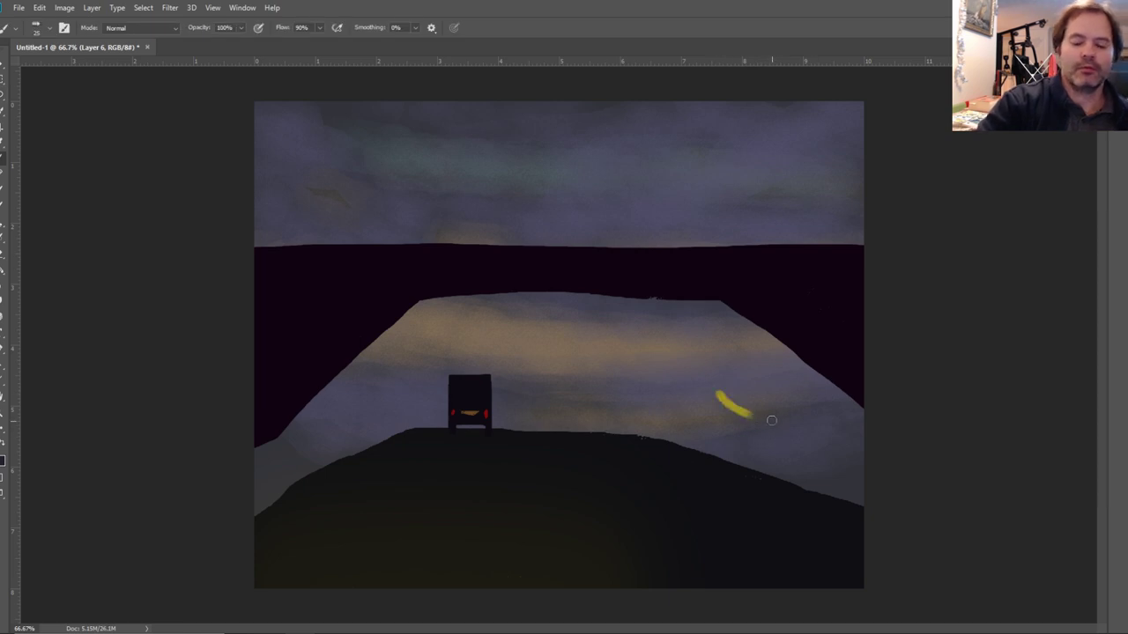
{"action": "key", "text": "ctrl+z"}
{"action": "left_click_drag", "start_coordinate": [702, 386], "coordinate": [692, 414]}
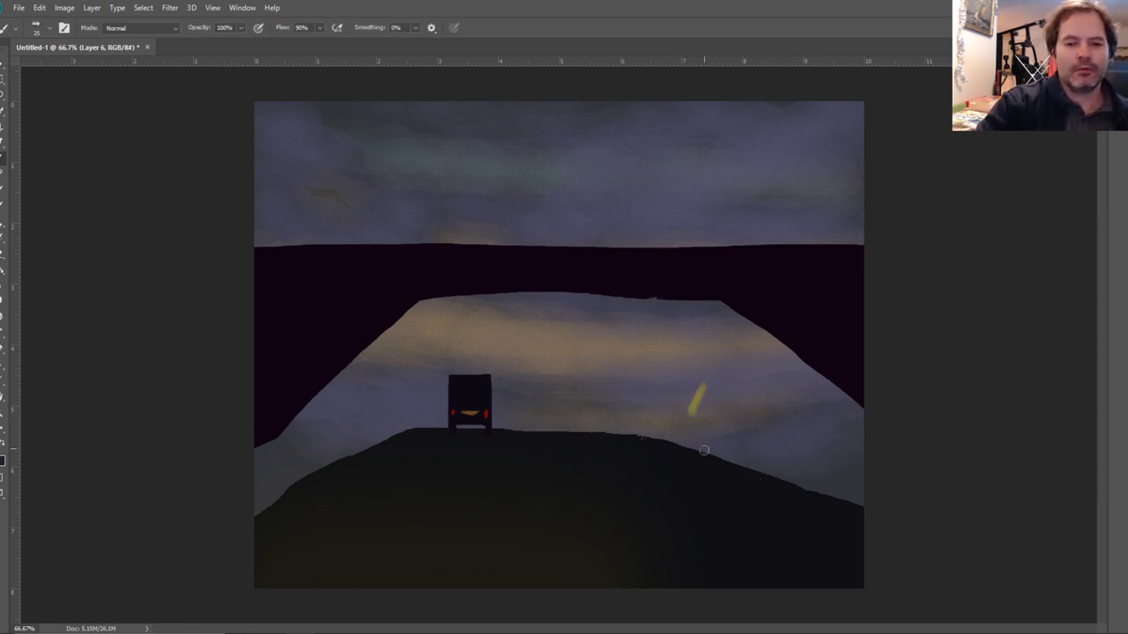
{"action": "key", "text": "ctrl+z"}
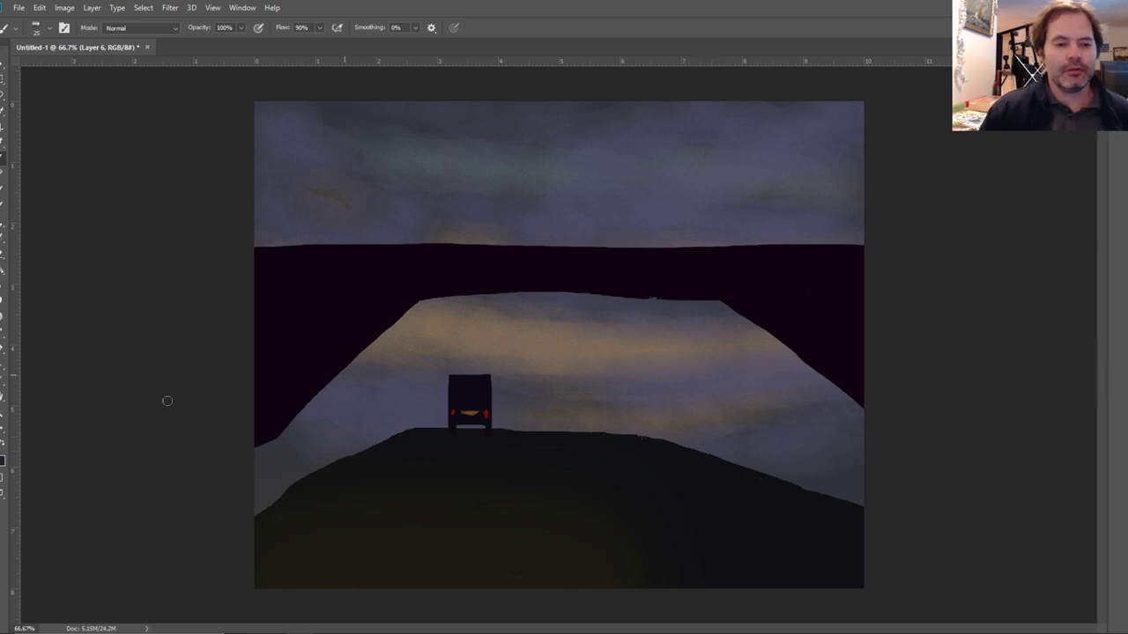
Set the foreground colour to the bridge's dark purple, #100310.
{"action": "left_click", "coordinate": [4, 459]}
{"action": "left_click", "coordinate": [312, 317]}
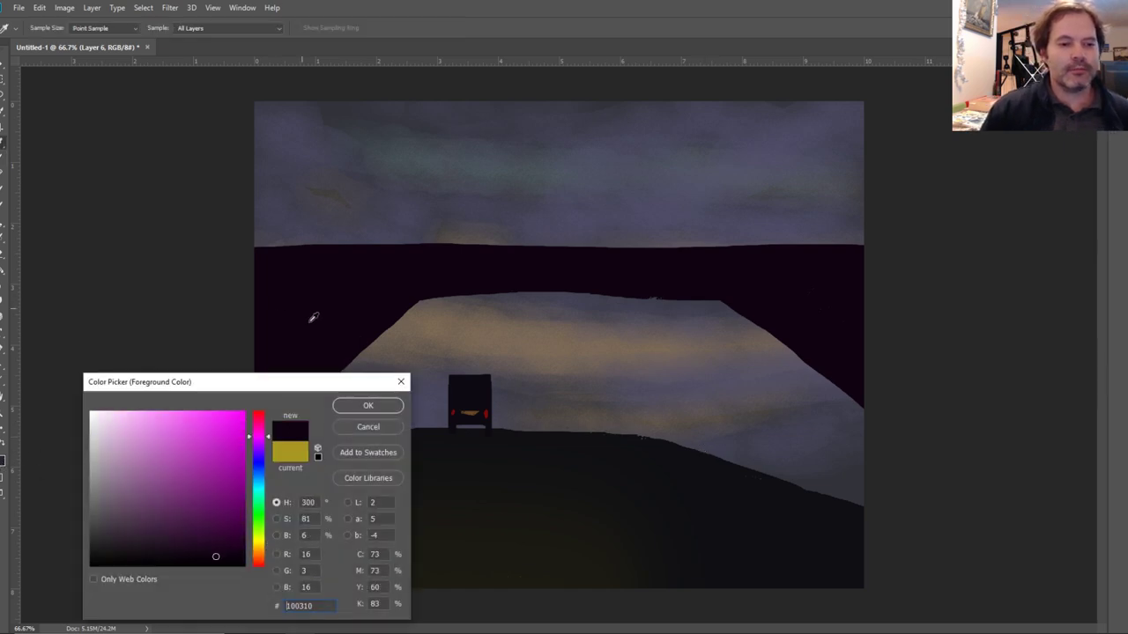
{"action": "left_click", "coordinate": [368, 407]}
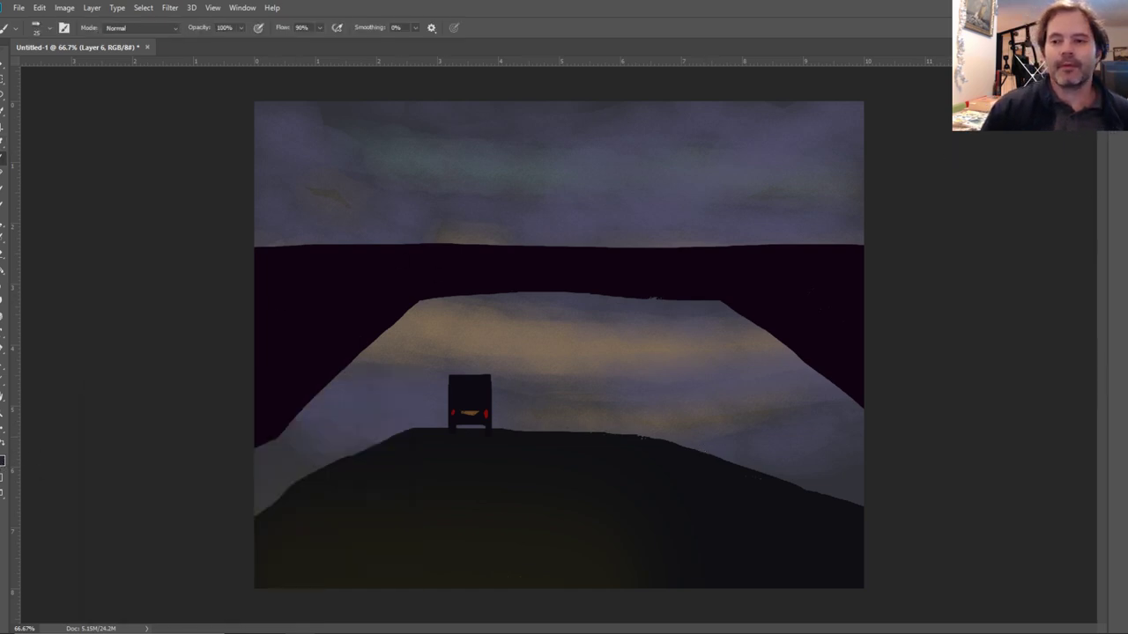
{"action": "left_click", "coordinate": [1124, 216]}
{"action": "left_click", "coordinate": [1062, 216]}
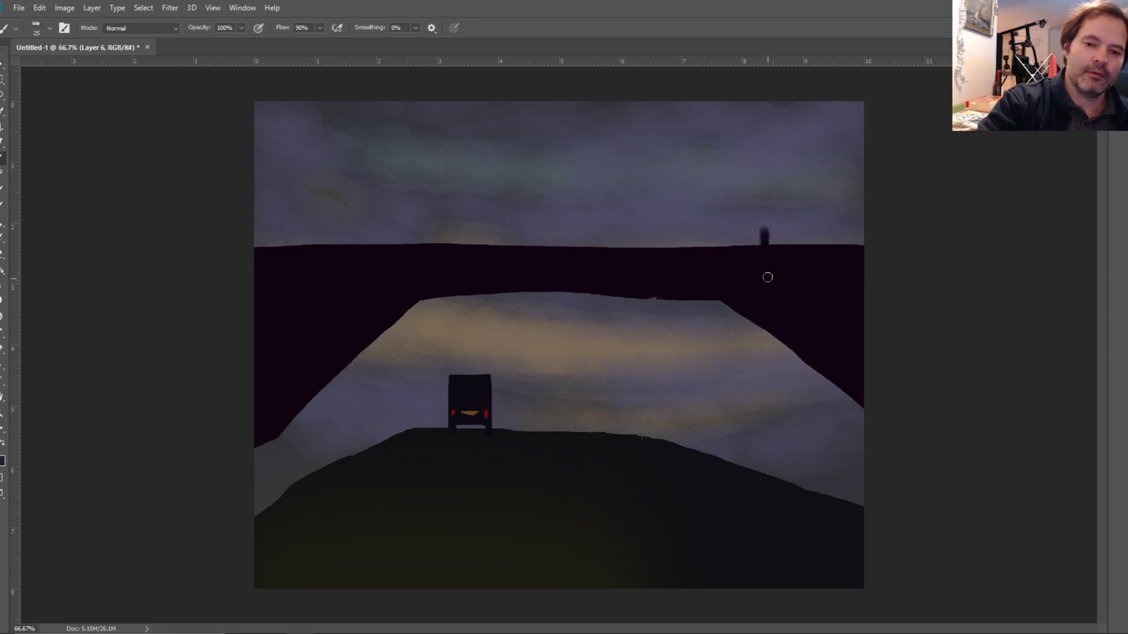
{"action": "key", "text": "ctrl+z"}
{"action": "key", "text": "ctrl+z"}
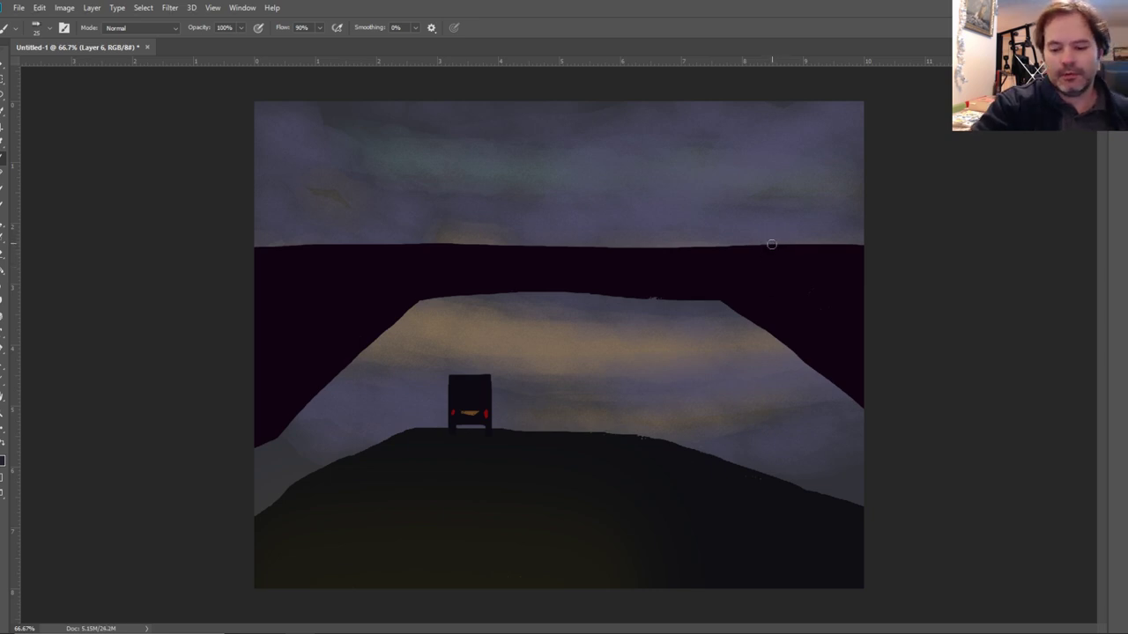
{"action": "left_click_drag", "start_coordinate": [769, 219], "coordinate": [770, 245]}
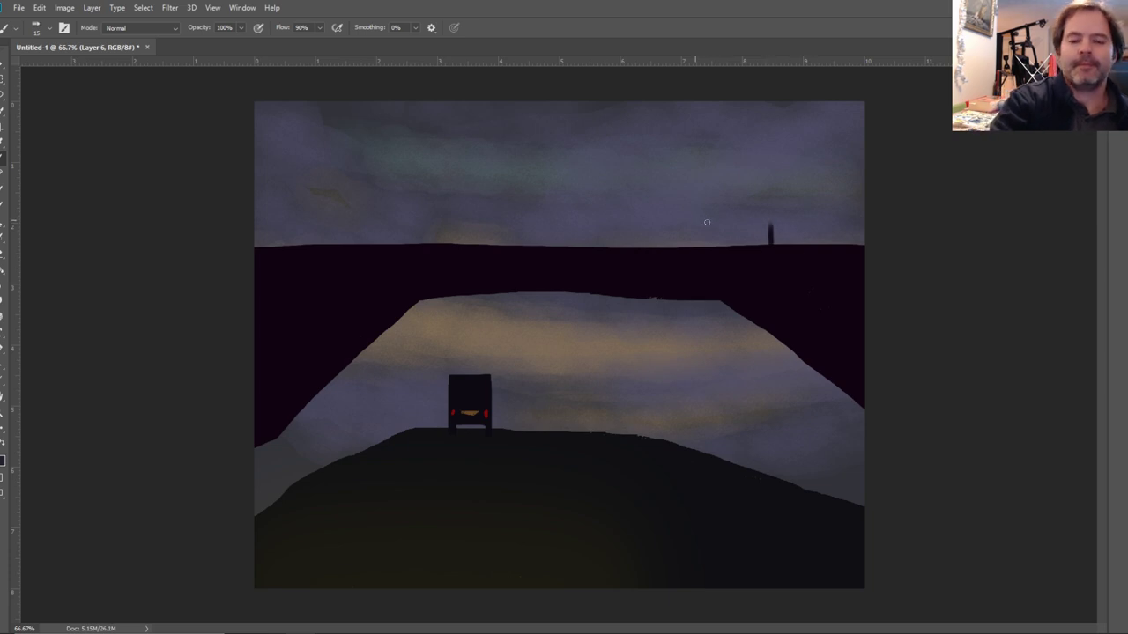
{"action": "left_click", "coordinate": [931, 228], "text": "shift"}
{"action": "left_click", "coordinate": [773, 223]}
{"action": "left_click", "coordinate": [915, 223], "text": "shift"}
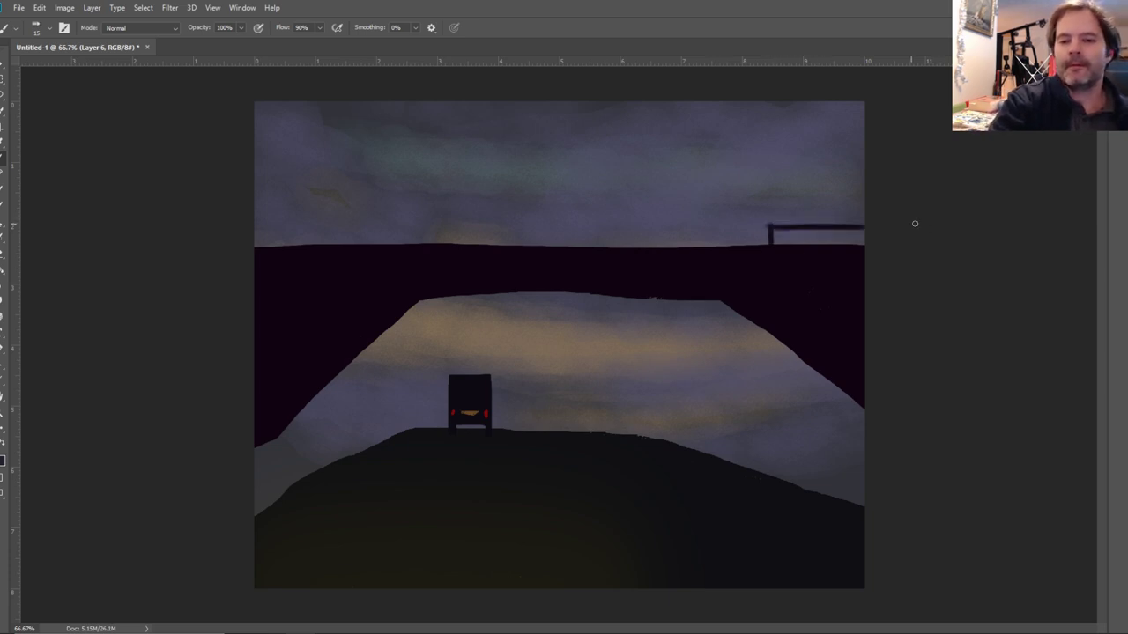
{"action": "mouse_move", "coordinate": [787, 229]}
{"action": "left_mouse_down"}
{"action": "mouse_move", "coordinate": [789, 281]}
{"action": "mouse_move", "coordinate": [795, 230]}
{"action": "mouse_move", "coordinate": [814, 252]}
{"action": "mouse_move", "coordinate": [809, 227]}
{"action": "mouse_move", "coordinate": [811, 276]}
{"action": "mouse_move", "coordinate": [835, 231]}
{"action": "mouse_move", "coordinate": [836, 255]}
{"action": "mouse_move", "coordinate": [835, 228]}
{"action": "mouse_move", "coordinate": [841, 280]}
{"action": "mouse_move", "coordinate": [858, 245]}
{"action": "left_mouse_up"}
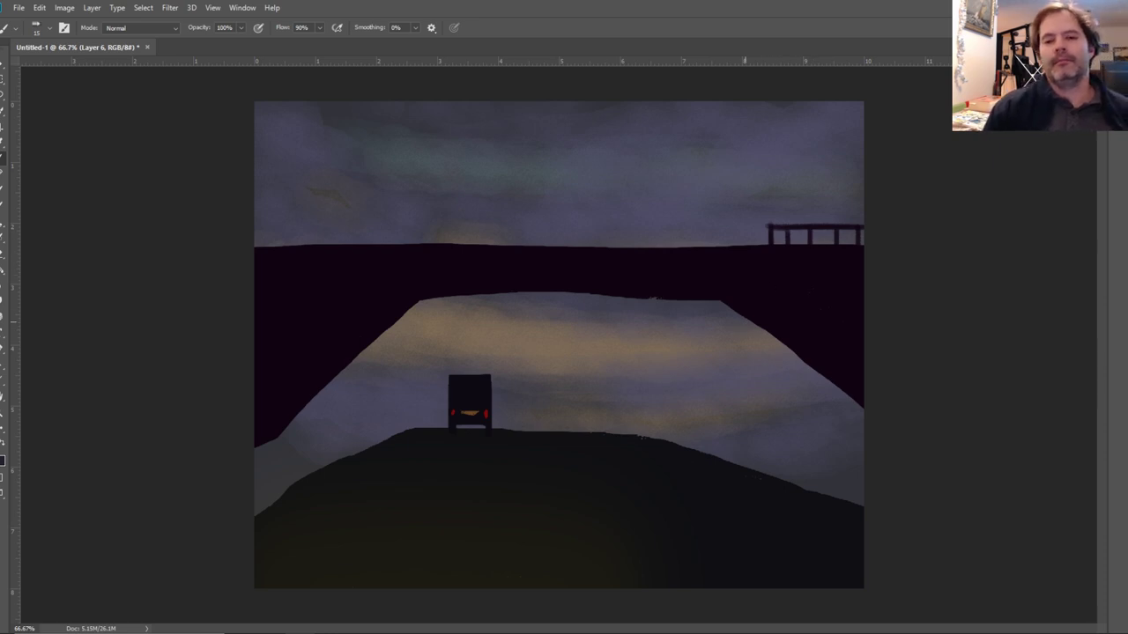
{"action": "key", "text": "ctrl+alt+z"}
{"action": "key", "text": "ctrl+alt+z"}
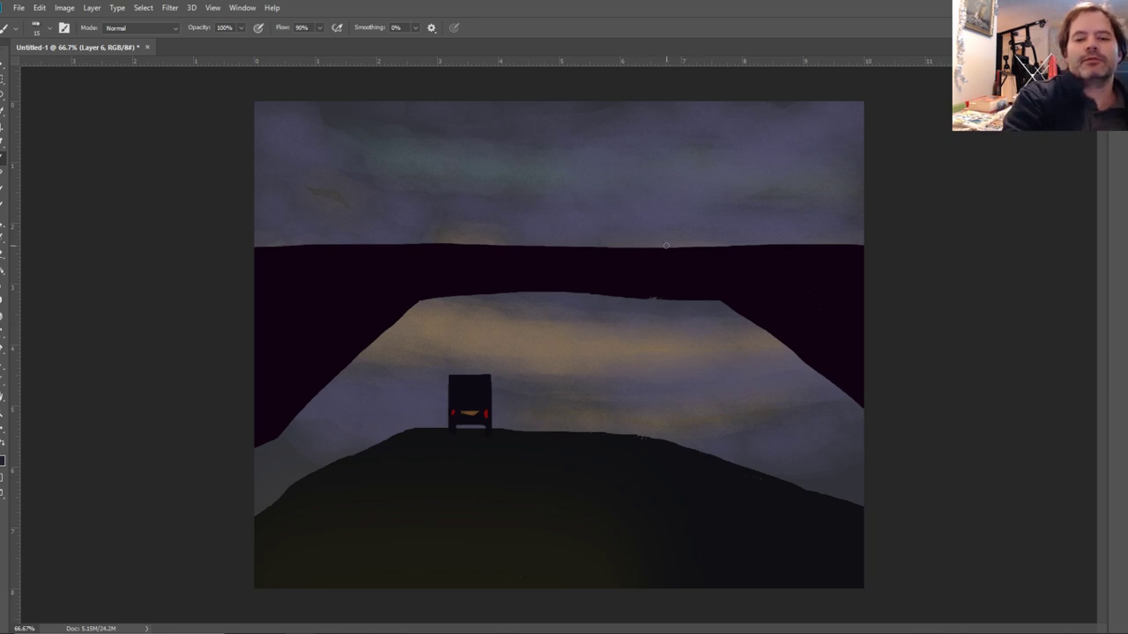
Paint a dark line along the whole horizon from the left edge to the right edge.
{"action": "left_click_drag", "start_coordinate": [666, 246], "coordinate": [815, 247]}
{"action": "left_click_drag", "start_coordinate": [654, 247], "coordinate": [904, 248]}
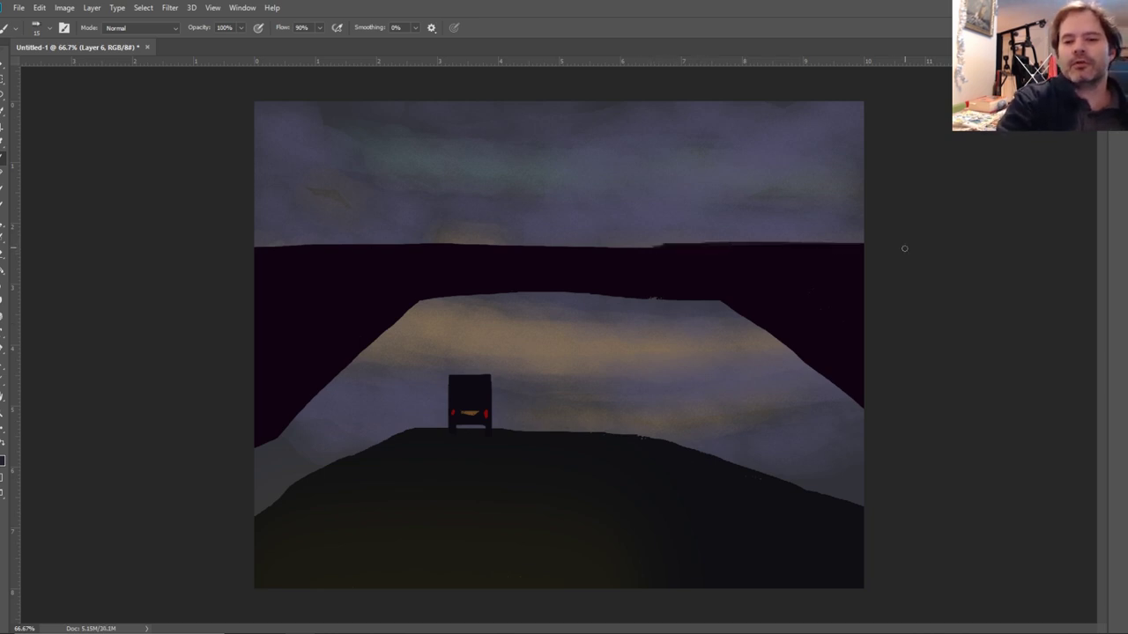
{"action": "left_click_drag", "start_coordinate": [251, 247], "coordinate": [868, 243]}
{"action": "mouse_move", "coordinate": [724, 247]}
{"action": "left_mouse_down"}
{"action": "mouse_move", "coordinate": [283, 245]}
{"action": "mouse_move", "coordinate": [572, 247]}
{"action": "mouse_move", "coordinate": [476, 242]}
{"action": "mouse_move", "coordinate": [557, 247]}
{"action": "left_mouse_up"}
{"action": "mouse_move", "coordinate": [445, 241]}
{"action": "left_mouse_down"}
{"action": "mouse_move", "coordinate": [259, 236]}
{"action": "mouse_move", "coordinate": [284, 266]}
{"action": "mouse_move", "coordinate": [269, 239]}
{"action": "left_mouse_up"}
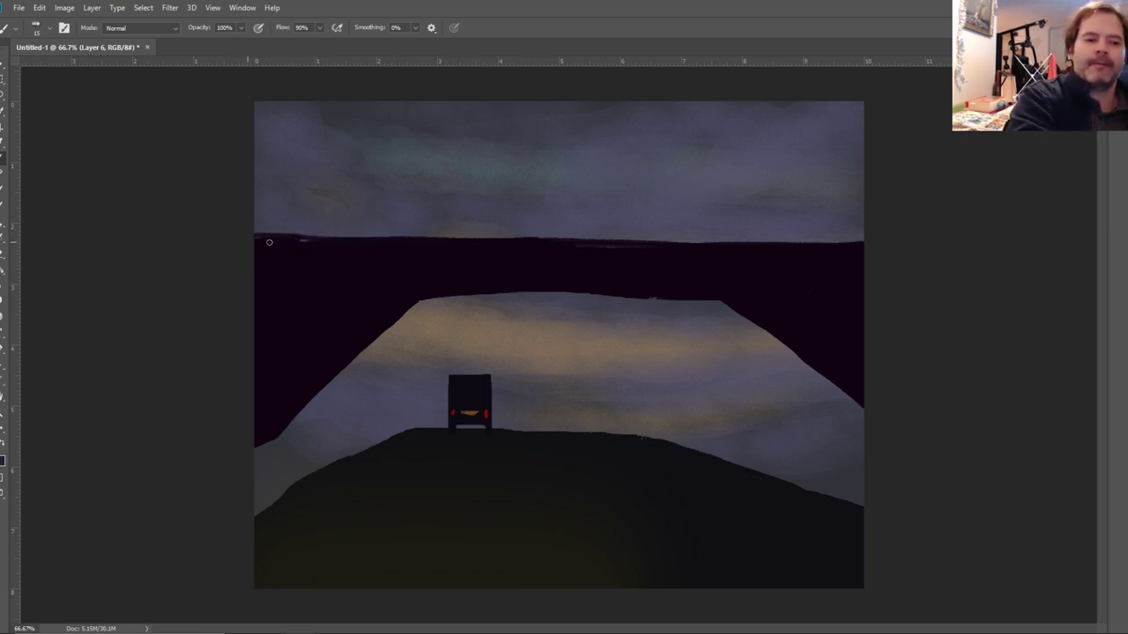
{"action": "left_click_drag", "start_coordinate": [260, 240], "coordinate": [355, 238]}
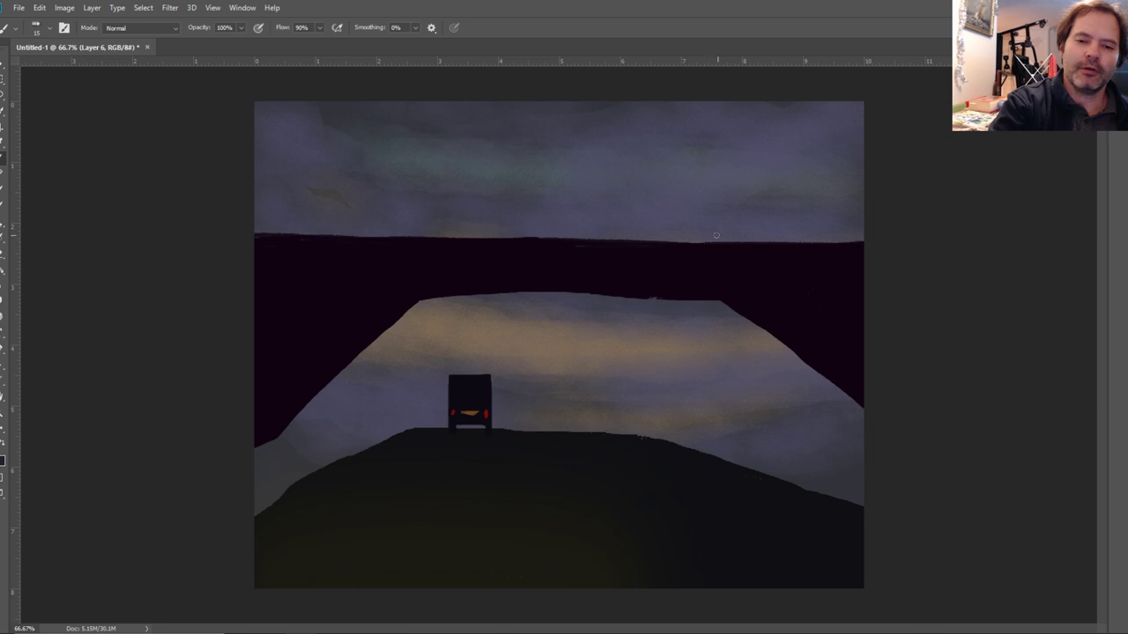
Stroke the rail along the right, centre and left portions of the horizon.
{"action": "left_click_drag", "start_coordinate": [722, 238], "coordinate": [858, 234]}
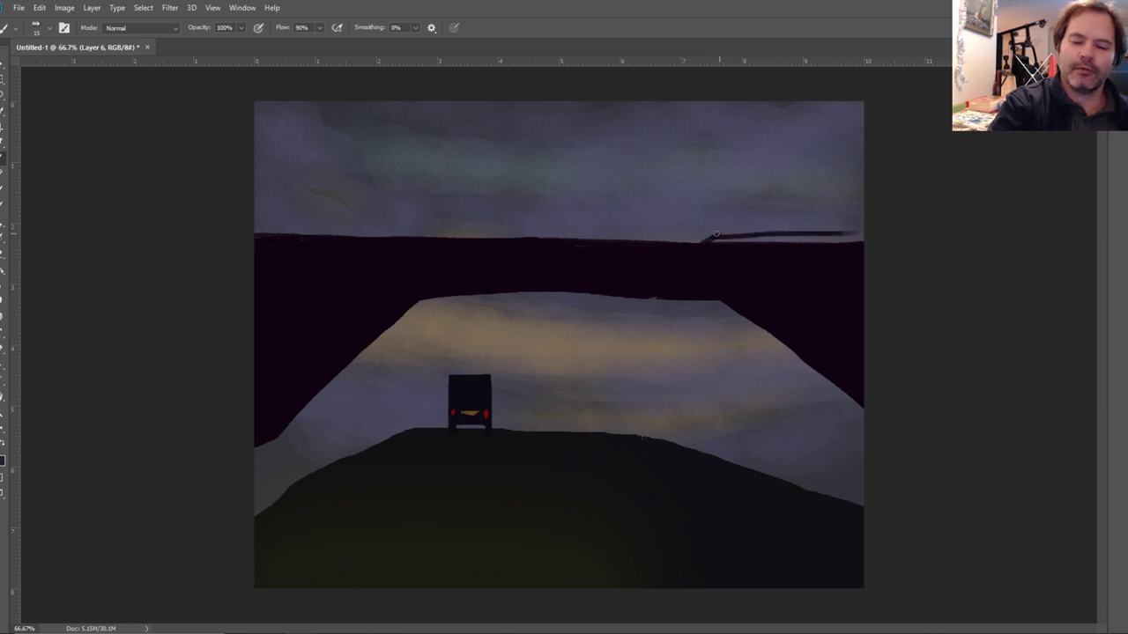
{"action": "left_click_drag", "start_coordinate": [716, 234], "coordinate": [872, 234]}
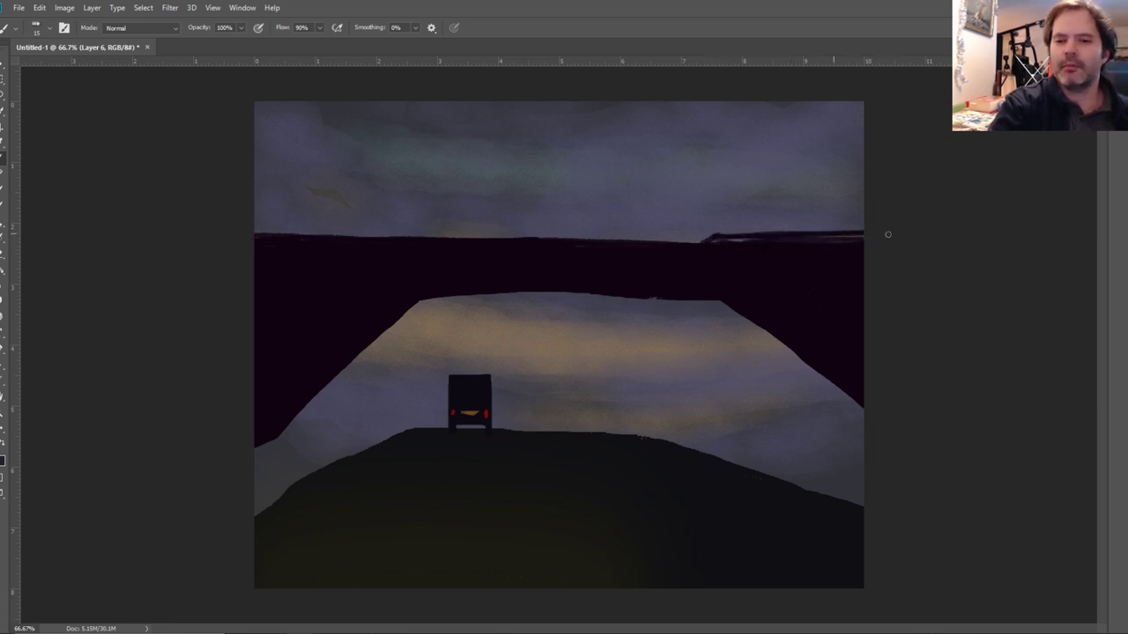
{"action": "left_click_drag", "start_coordinate": [709, 236], "coordinate": [520, 235]}
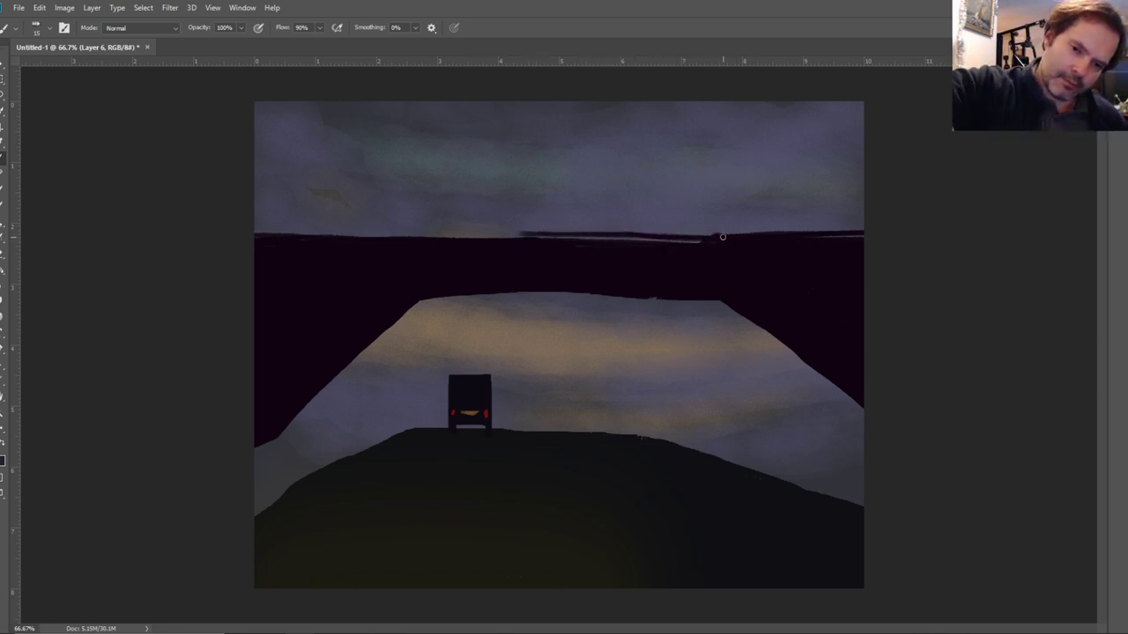
{"action": "left_click_drag", "start_coordinate": [722, 236], "coordinate": [828, 233]}
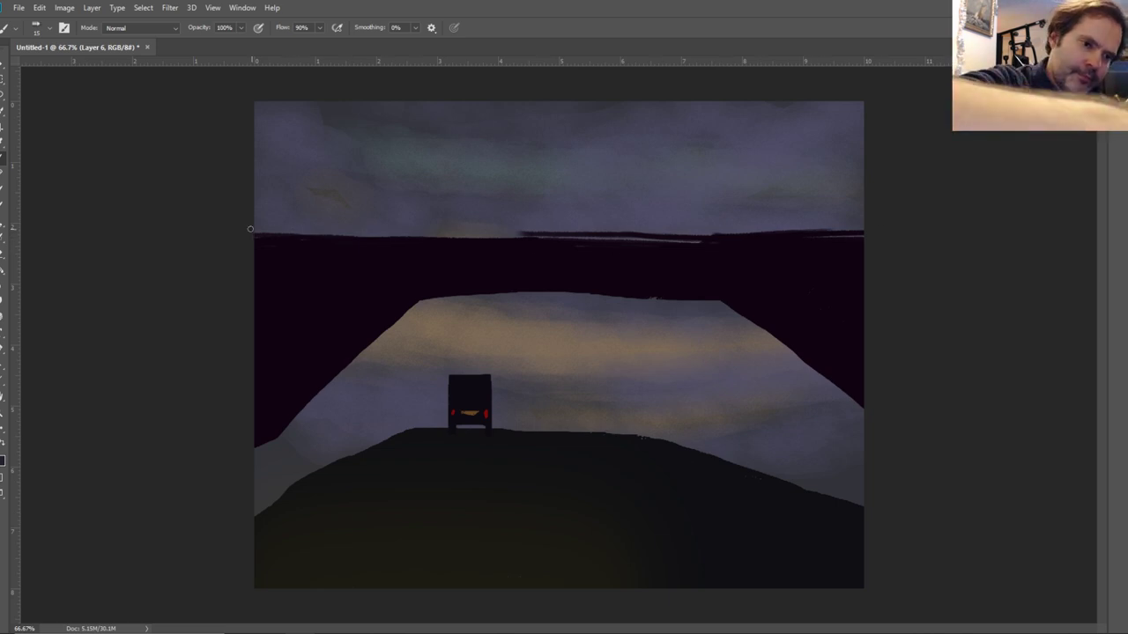
{"action": "left_click_drag", "start_coordinate": [253, 227], "coordinate": [539, 235]}
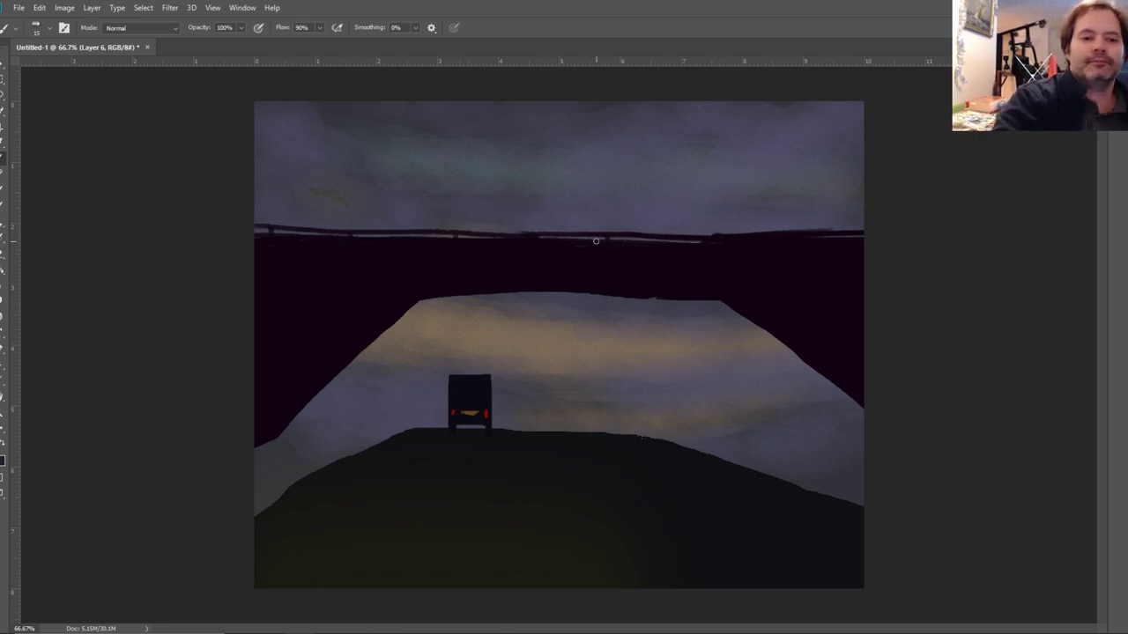
{"action": "key", "text": "e"}
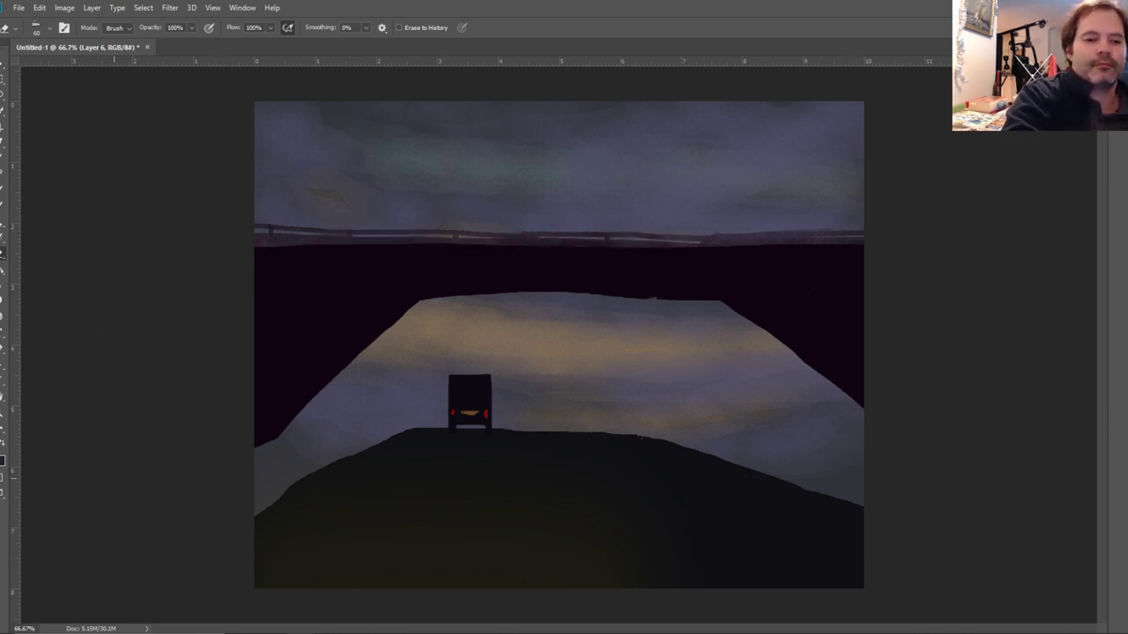
Restroke the railing and the strip beneath it with short dark strokes across the width.
{"action": "key", "text": "b"}
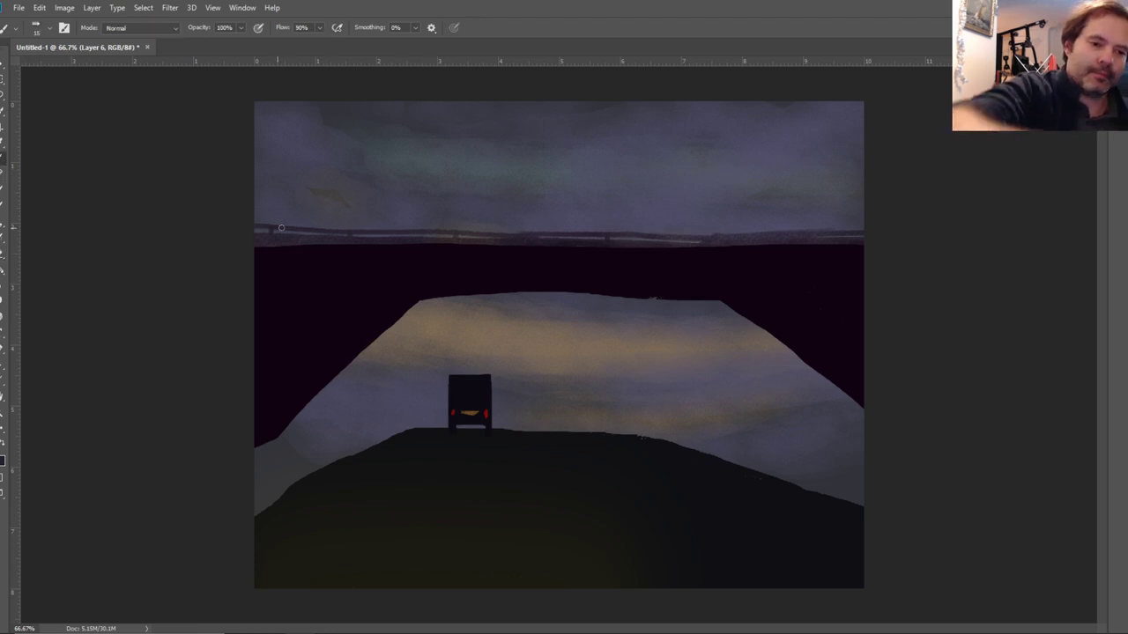
{"action": "left_click_drag", "start_coordinate": [265, 240], "coordinate": [427, 244]}
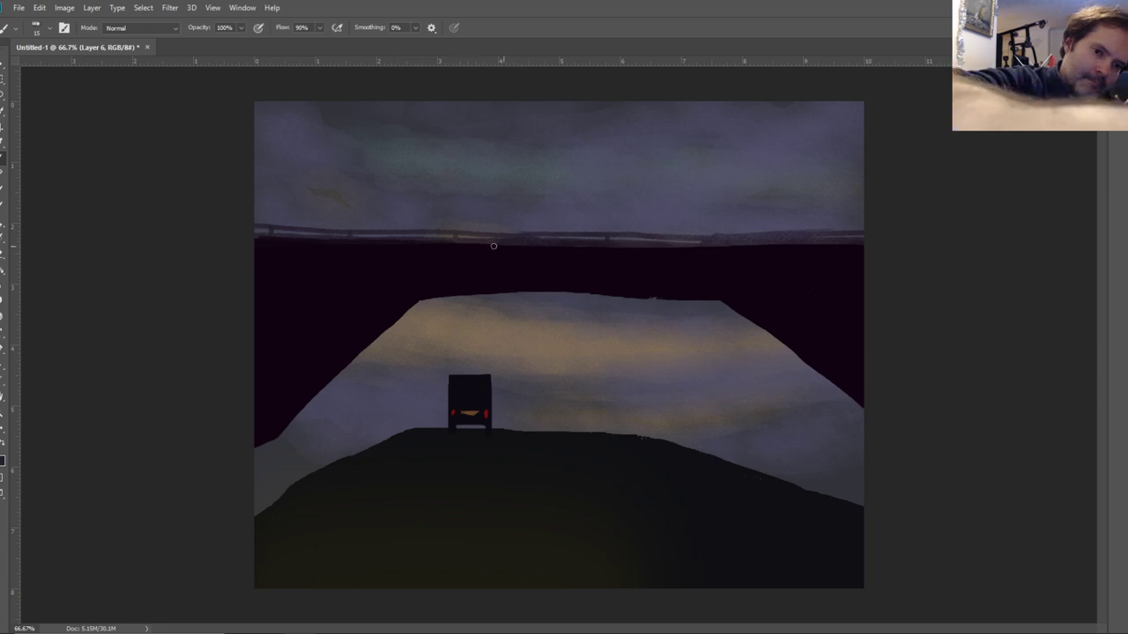
{"action": "mouse_move", "coordinate": [553, 245]}
{"action": "left_mouse_down"}
{"action": "mouse_move", "coordinate": [731, 251]}
{"action": "mouse_move", "coordinate": [768, 236]}
{"action": "mouse_move", "coordinate": [871, 232]}
{"action": "left_mouse_up"}
{"action": "left_click_drag", "start_coordinate": [616, 234], "coordinate": [732, 237]}
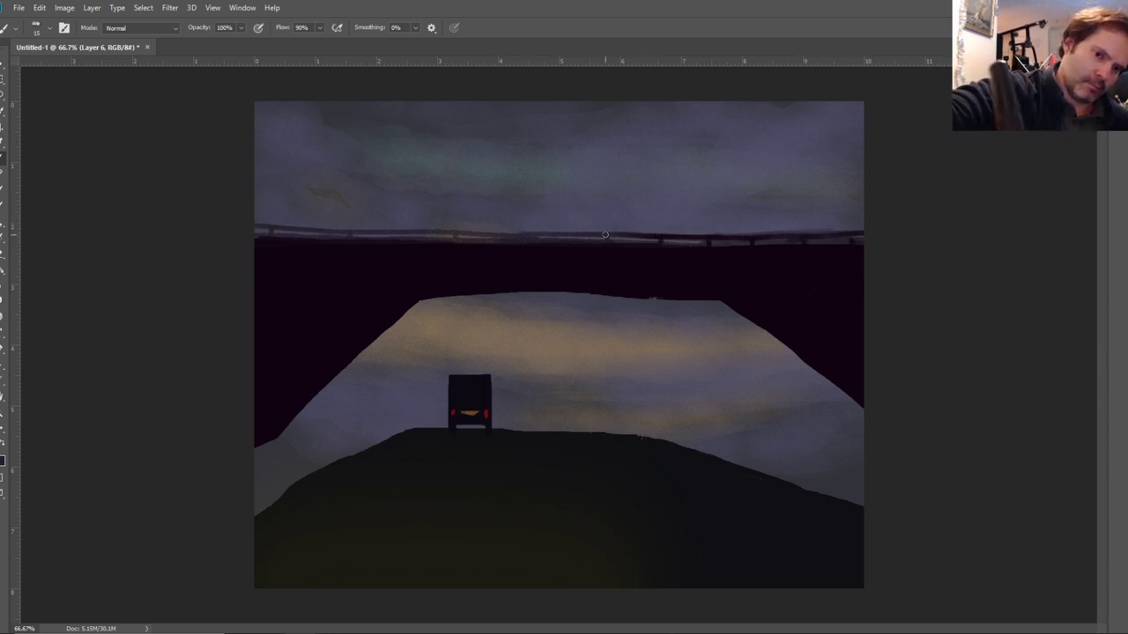
{"action": "left_click_drag", "start_coordinate": [535, 234], "coordinate": [573, 230]}
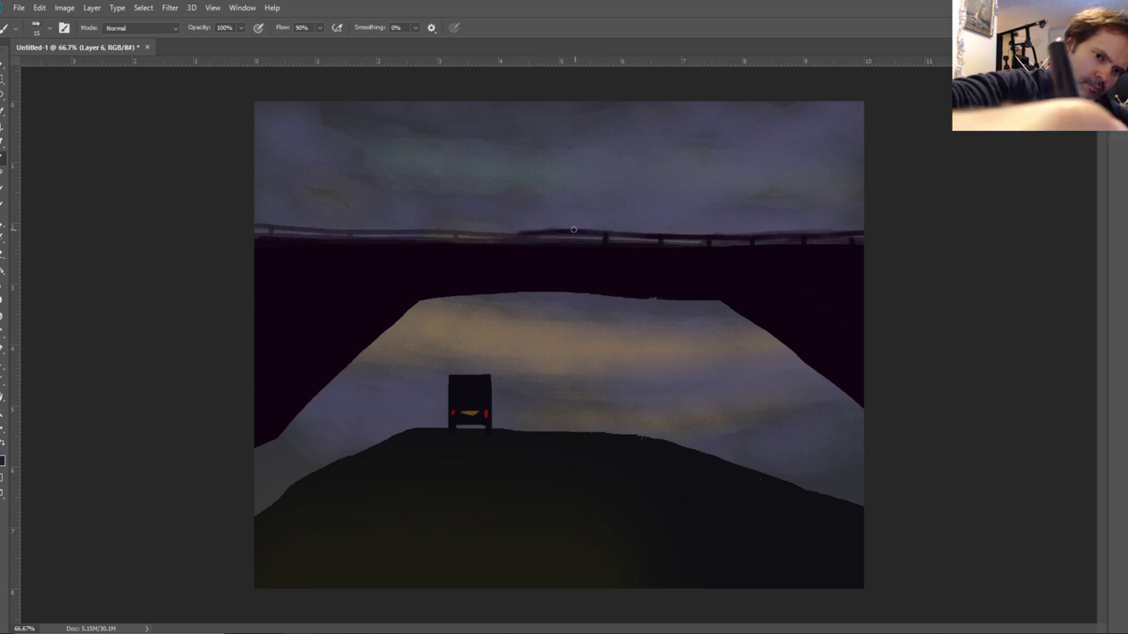
{"action": "left_click_drag", "start_coordinate": [446, 232], "coordinate": [539, 234]}
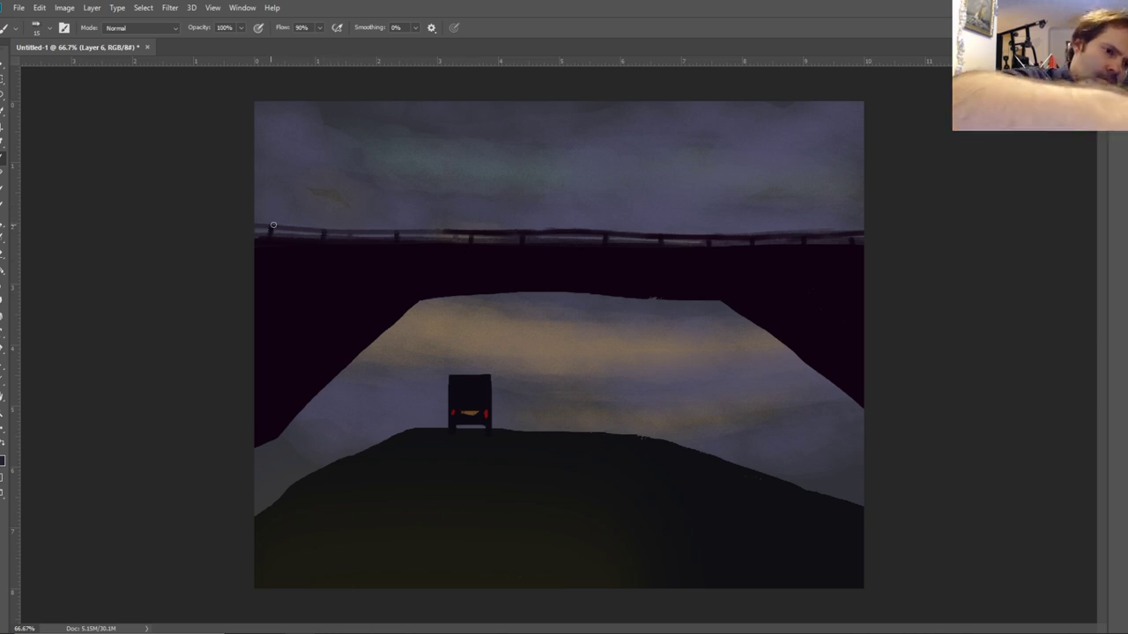
{"action": "left_click_drag", "start_coordinate": [273, 225], "coordinate": [530, 239]}
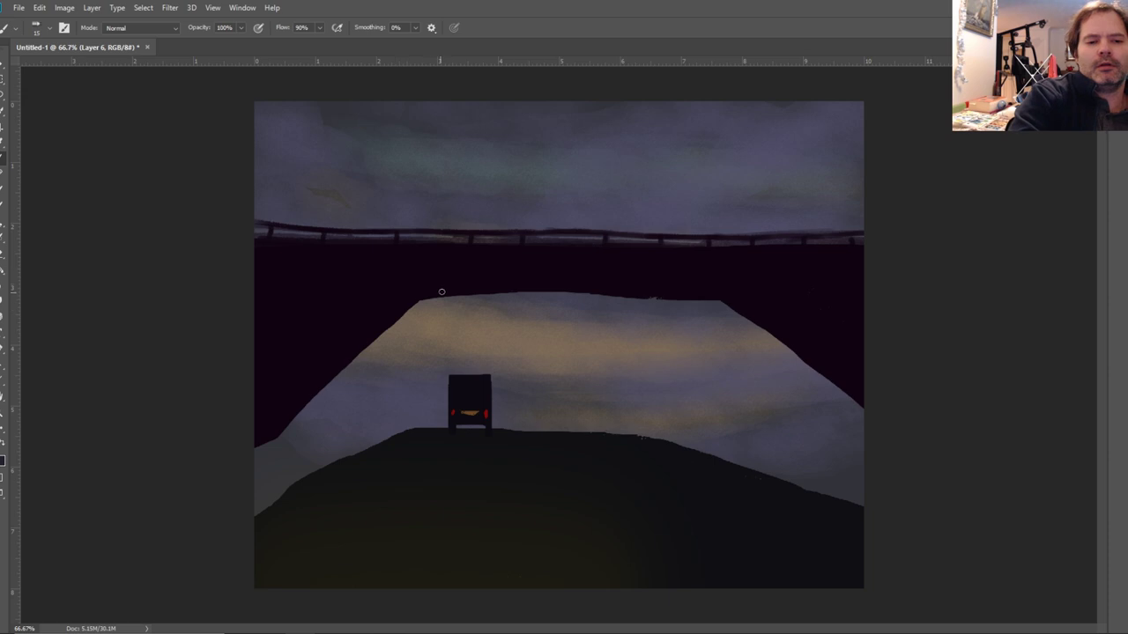
Darken the left, right and top edges of the bridge opening with dark purple strokes.
{"action": "mouse_move", "coordinate": [441, 292]}
{"action": "left_mouse_down"}
{"action": "mouse_move", "coordinate": [371, 345]}
{"action": "mouse_move", "coordinate": [451, 292]}
{"action": "mouse_move", "coordinate": [364, 356]}
{"action": "mouse_move", "coordinate": [419, 305]}
{"action": "mouse_move", "coordinate": [381, 339]}
{"action": "mouse_move", "coordinate": [389, 328]}
{"action": "mouse_move", "coordinate": [444, 290]}
{"action": "mouse_move", "coordinate": [320, 405]}
{"action": "left_mouse_up"}
{"action": "mouse_move", "coordinate": [359, 365]}
{"action": "left_mouse_down"}
{"action": "mouse_move", "coordinate": [303, 425]}
{"action": "mouse_move", "coordinate": [289, 419]}
{"action": "mouse_move", "coordinate": [300, 400]}
{"action": "mouse_move", "coordinate": [291, 431]}
{"action": "left_mouse_up"}
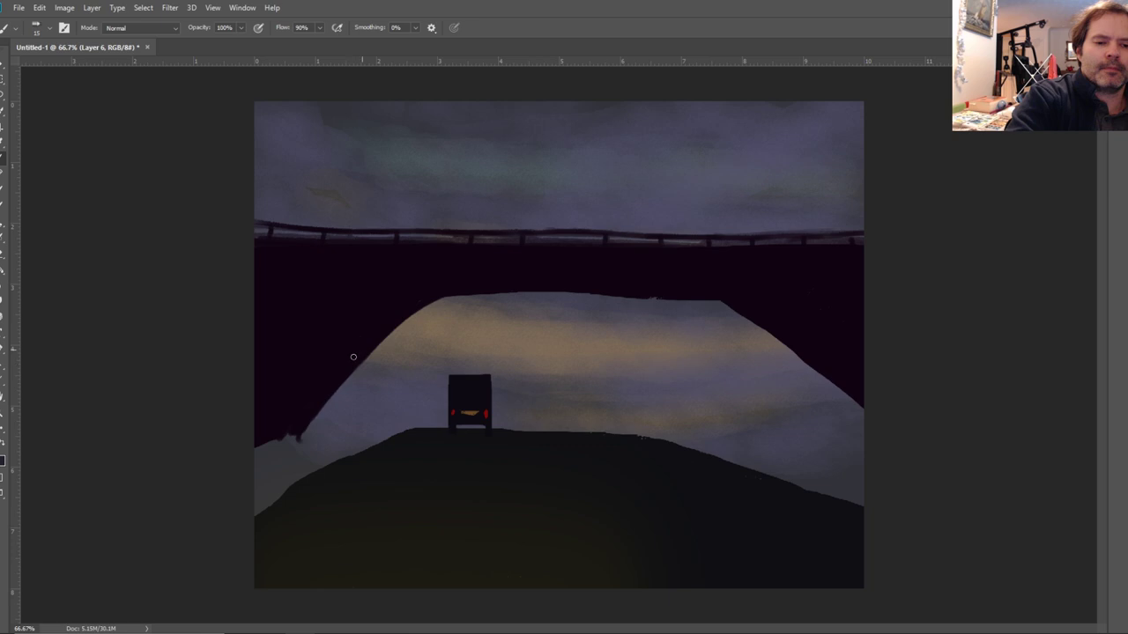
{"action": "left_click_drag", "start_coordinate": [721, 306], "coordinate": [820, 397]}
{"action": "left_click_drag", "start_coordinate": [765, 331], "coordinate": [857, 425]}
{"action": "left_click_drag", "start_coordinate": [795, 356], "coordinate": [862, 434]}
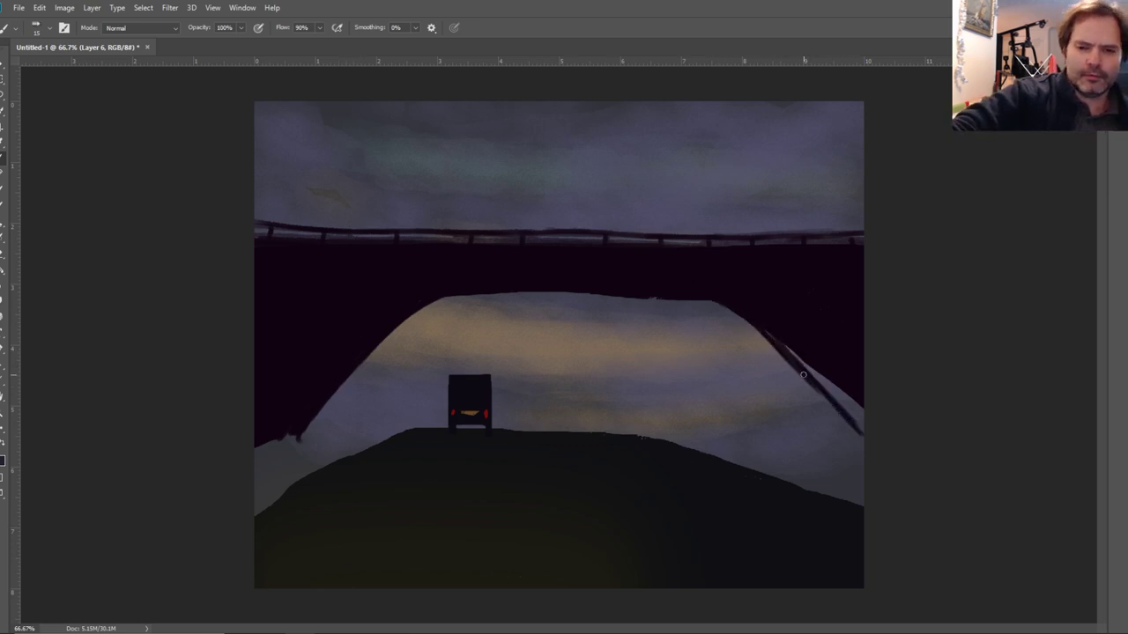
{"action": "mouse_move", "coordinate": [766, 331]}
{"action": "left_mouse_down"}
{"action": "mouse_move", "coordinate": [872, 434]}
{"action": "mouse_move", "coordinate": [820, 369]}
{"action": "left_mouse_up"}
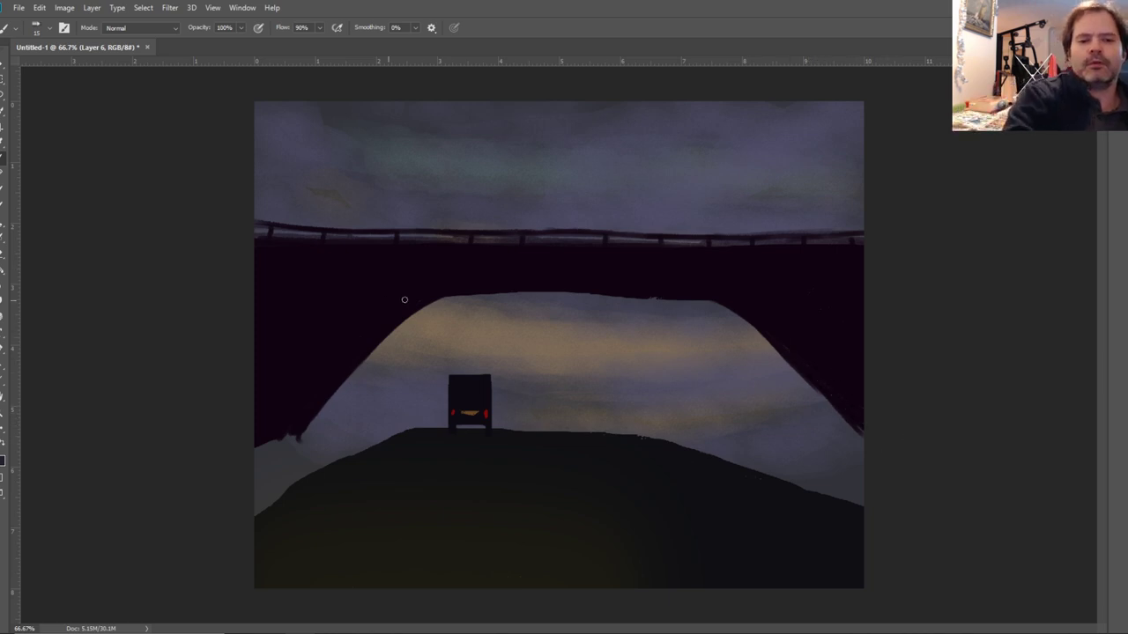
{"action": "mouse_move", "coordinate": [427, 304]}
{"action": "left_mouse_down"}
{"action": "mouse_move", "coordinate": [632, 298]}
{"action": "mouse_move", "coordinate": [544, 290]}
{"action": "mouse_move", "coordinate": [726, 299]}
{"action": "mouse_move", "coordinate": [626, 288]}
{"action": "mouse_move", "coordinate": [700, 293]}
{"action": "mouse_move", "coordinate": [453, 293]}
{"action": "left_mouse_up"}
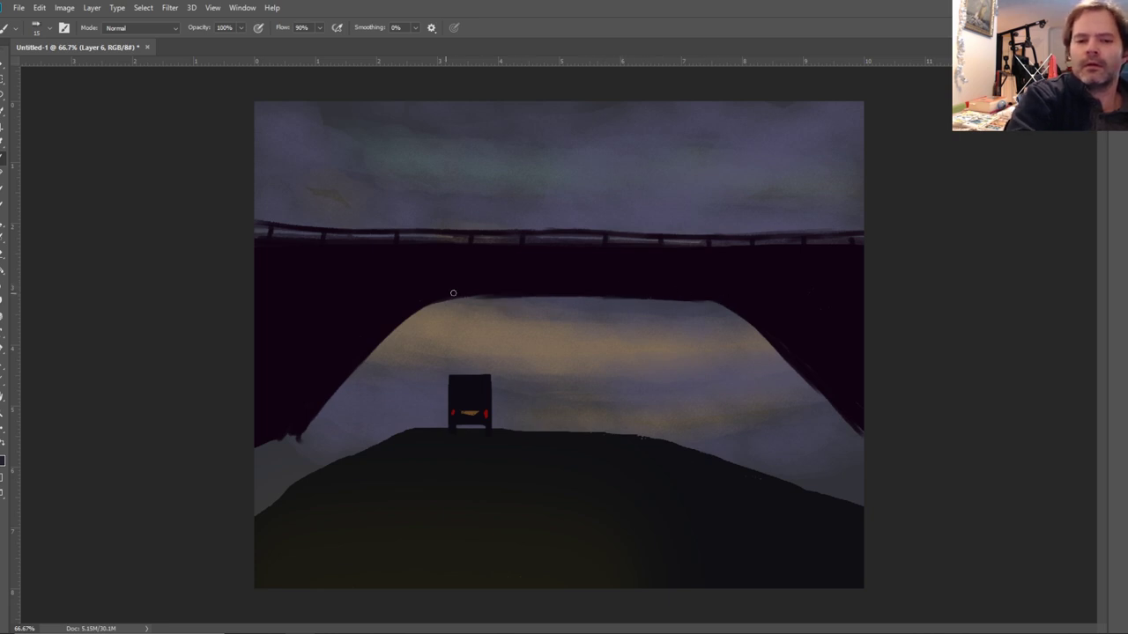
{"action": "mouse_move", "coordinate": [533, 303]}
{"action": "left_mouse_down"}
{"action": "mouse_move", "coordinate": [527, 296]}
{"action": "mouse_move", "coordinate": [756, 299]}
{"action": "left_mouse_up"}
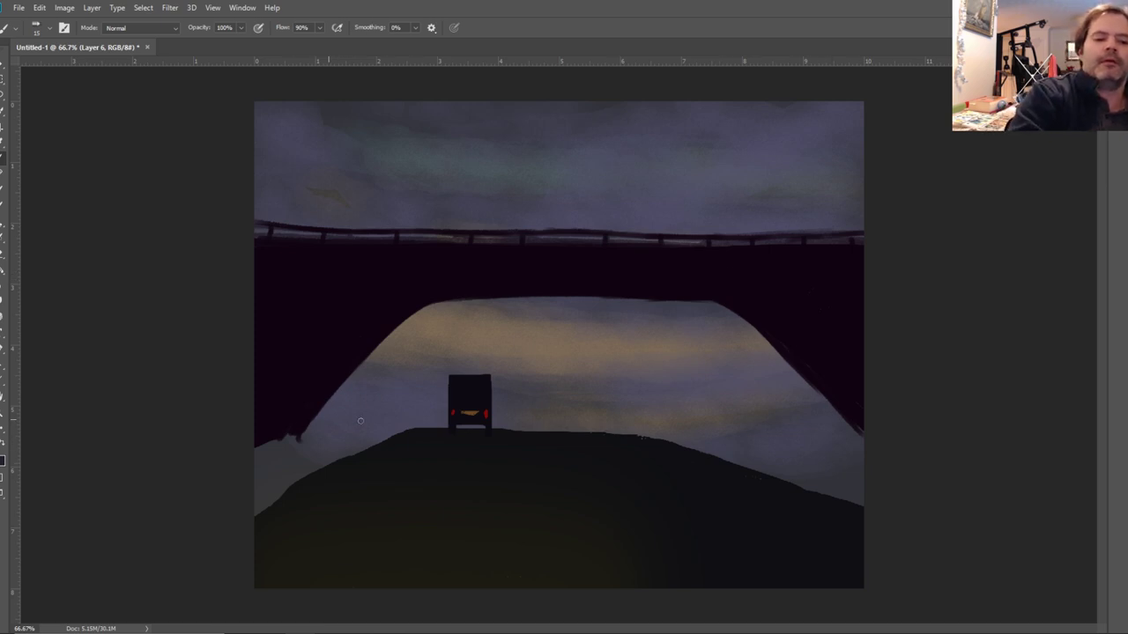
{"action": "mouse_move", "coordinate": [361, 421]}
{"action": "left_mouse_down"}
{"action": "mouse_move", "coordinate": [333, 436]}
{"action": "mouse_move", "coordinate": [391, 434]}
{"action": "mouse_move", "coordinate": [365, 435]}
{"action": "mouse_move", "coordinate": [383, 433]}
{"action": "mouse_move", "coordinate": [378, 444]}
{"action": "mouse_move", "coordinate": [304, 435]}
{"action": "left_mouse_up"}
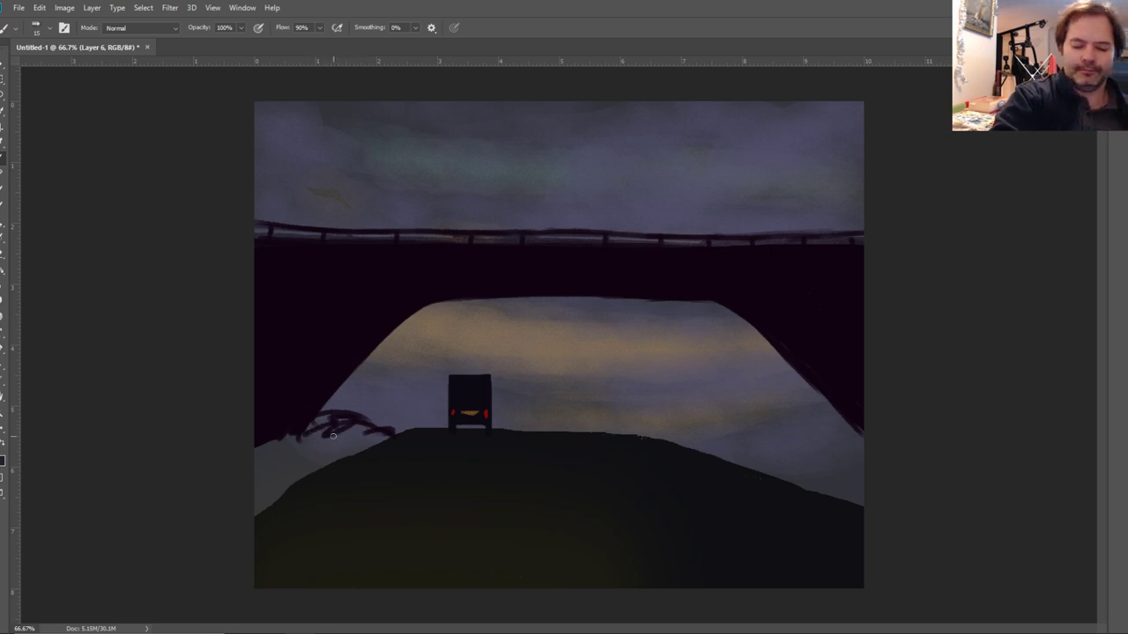
Brush dark bush silhouettes along the left and right road edges.
{"action": "mouse_move", "coordinate": [373, 424]}
{"action": "left_mouse_down"}
{"action": "mouse_move", "coordinate": [313, 448]}
{"action": "mouse_move", "coordinate": [310, 436]}
{"action": "mouse_move", "coordinate": [296, 438]}
{"action": "mouse_move", "coordinate": [261, 457]}
{"action": "mouse_move", "coordinate": [318, 423]}
{"action": "mouse_move", "coordinate": [382, 436]}
{"action": "mouse_move", "coordinate": [333, 446]}
{"action": "mouse_move", "coordinate": [305, 469]}
{"action": "mouse_move", "coordinate": [245, 470]}
{"action": "mouse_move", "coordinate": [264, 472]}
{"action": "mouse_move", "coordinate": [250, 496]}
{"action": "mouse_move", "coordinate": [262, 508]}
{"action": "mouse_move", "coordinate": [355, 453]}
{"action": "mouse_move", "coordinate": [335, 453]}
{"action": "mouse_move", "coordinate": [367, 451]}
{"action": "mouse_move", "coordinate": [264, 471]}
{"action": "mouse_move", "coordinate": [341, 458]}
{"action": "mouse_move", "coordinate": [336, 448]}
{"action": "mouse_move", "coordinate": [305, 461]}
{"action": "mouse_move", "coordinate": [289, 485]}
{"action": "mouse_move", "coordinate": [259, 481]}
{"action": "mouse_move", "coordinate": [260, 450]}
{"action": "mouse_move", "coordinate": [231, 498]}
{"action": "mouse_move", "coordinate": [293, 484]}
{"action": "left_mouse_up"}
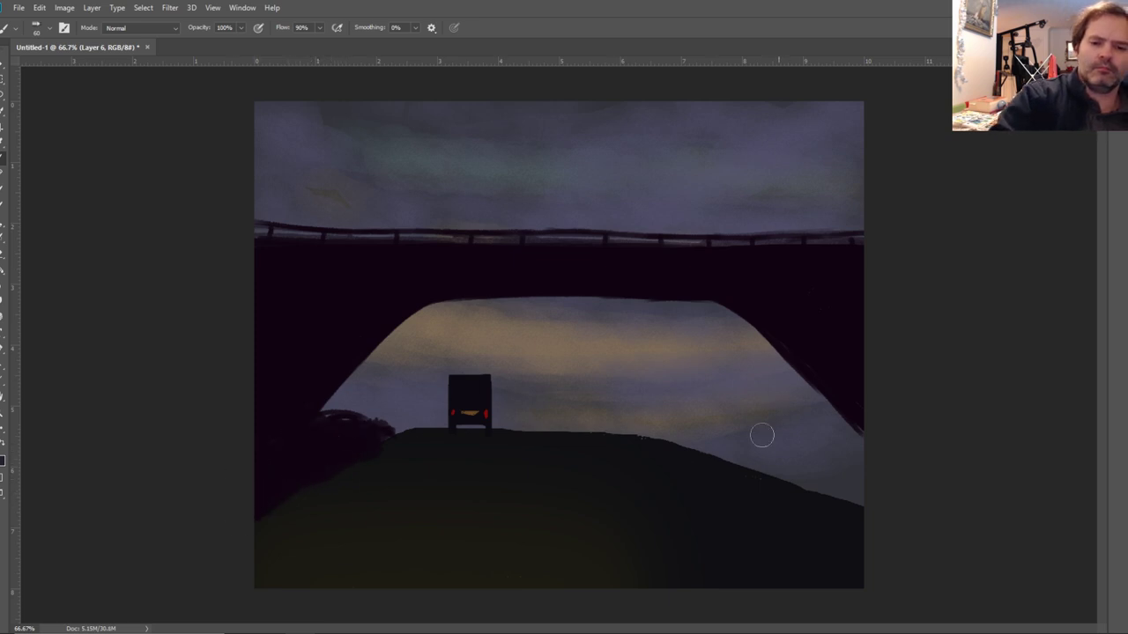
{"action": "mouse_move", "coordinate": [668, 437]}
{"action": "left_mouse_down"}
{"action": "mouse_move", "coordinate": [770, 442]}
{"action": "mouse_move", "coordinate": [787, 428]}
{"action": "mouse_move", "coordinate": [791, 445]}
{"action": "mouse_move", "coordinate": [842, 443]}
{"action": "mouse_move", "coordinate": [850, 454]}
{"action": "mouse_move", "coordinate": [827, 432]}
{"action": "mouse_move", "coordinate": [868, 454]}
{"action": "mouse_move", "coordinate": [781, 455]}
{"action": "mouse_move", "coordinate": [807, 468]}
{"action": "mouse_move", "coordinate": [717, 449]}
{"action": "mouse_move", "coordinate": [787, 472]}
{"action": "mouse_move", "coordinate": [683, 439]}
{"action": "mouse_move", "coordinate": [862, 497]}
{"action": "mouse_move", "coordinate": [846, 476]}
{"action": "mouse_move", "coordinate": [843, 491]}
{"action": "mouse_move", "coordinate": [806, 487]}
{"action": "mouse_move", "coordinate": [876, 490]}
{"action": "mouse_move", "coordinate": [818, 451]}
{"action": "mouse_move", "coordinate": [795, 464]}
{"action": "mouse_move", "coordinate": [656, 438]}
{"action": "mouse_move", "coordinate": [829, 477]}
{"action": "mouse_move", "coordinate": [751, 474]}
{"action": "left_mouse_up"}
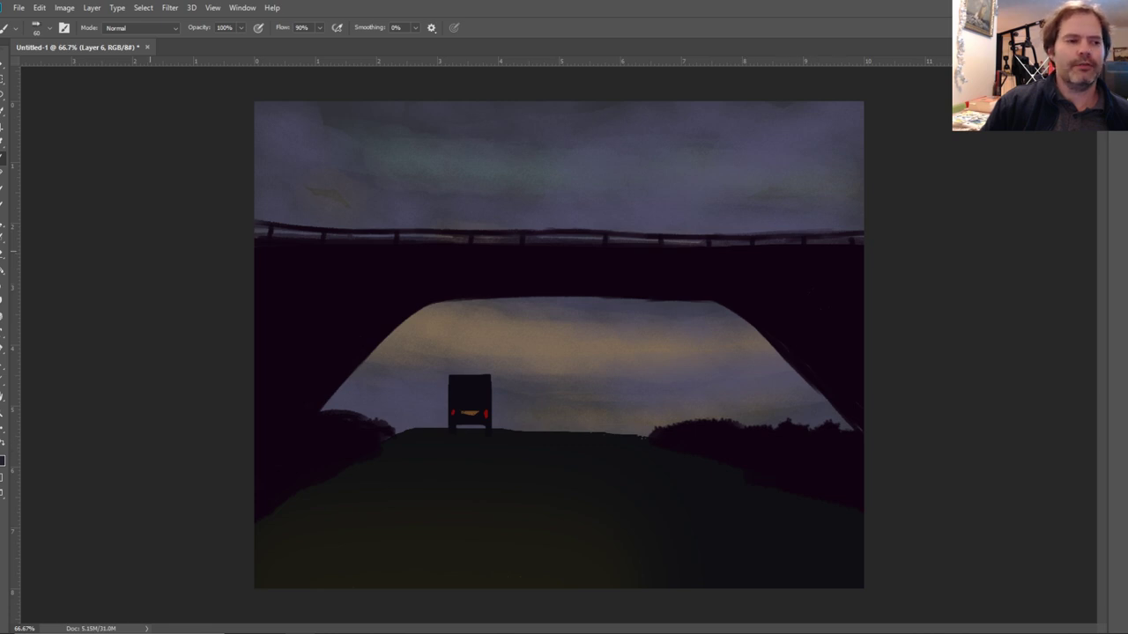
{"action": "left_click", "coordinate": [3, 141]}
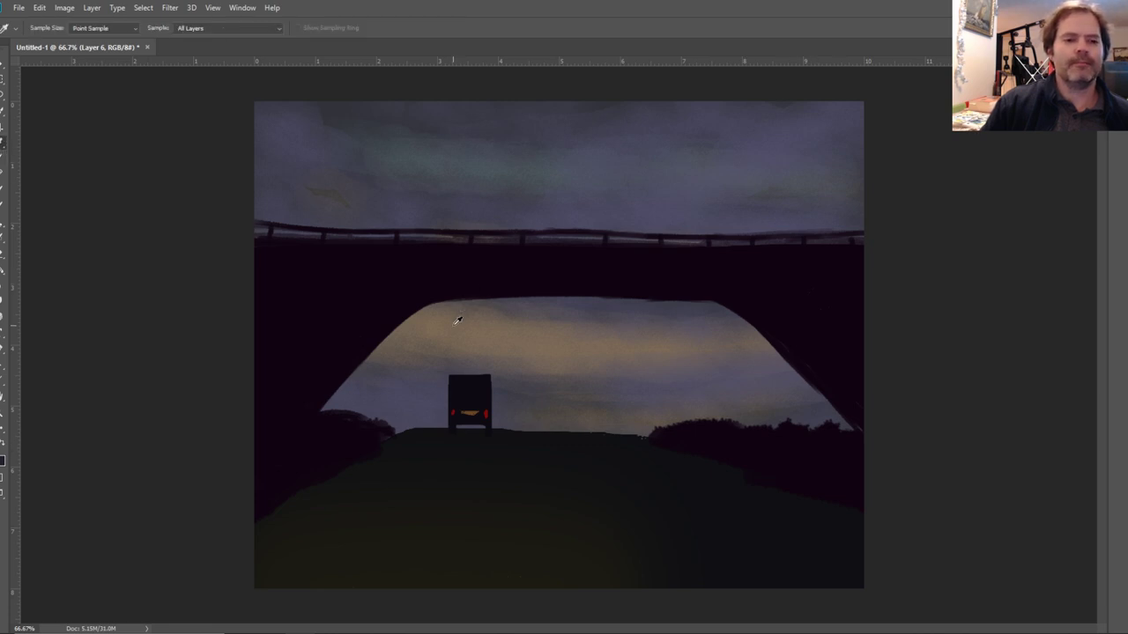
Brush a faint lighter haze over the left and right bushes, then darken the lower-right haze.
{"action": "left_click", "coordinate": [3, 167]}
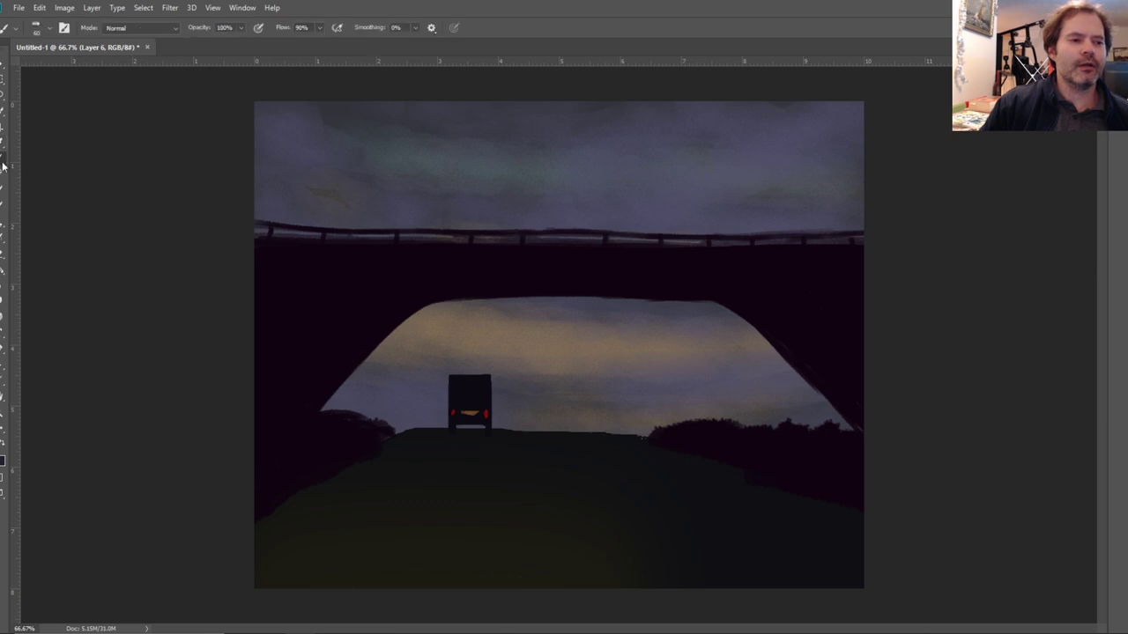
{"action": "left_click", "coordinate": [707, 431]}
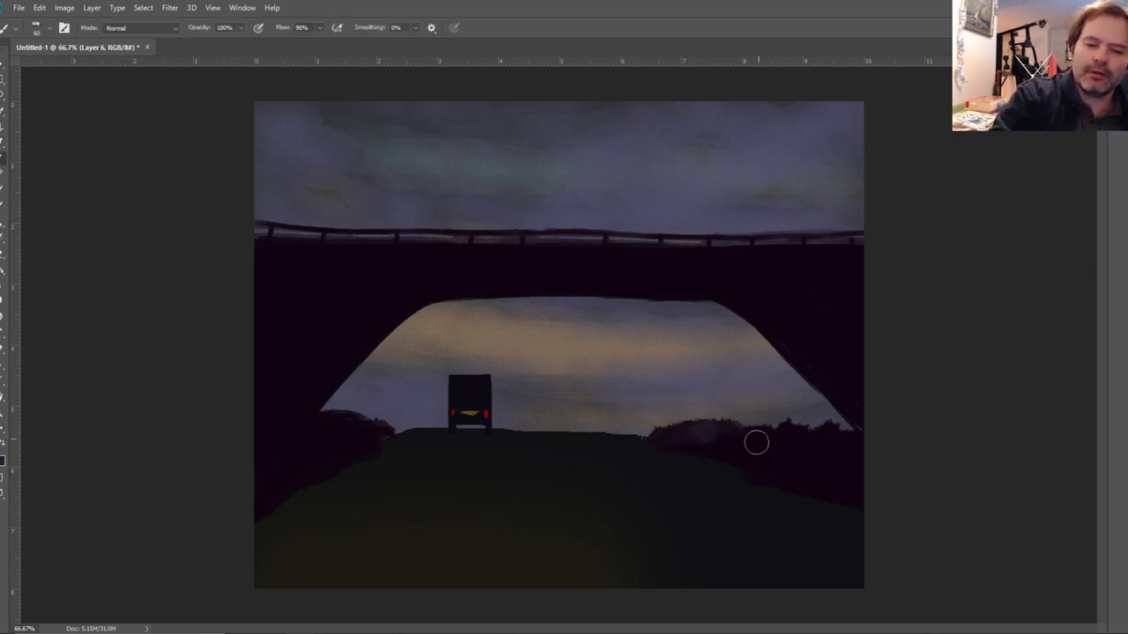
{"action": "mouse_move", "coordinate": [830, 451]}
{"action": "left_mouse_down"}
{"action": "mouse_move", "coordinate": [775, 435]}
{"action": "mouse_move", "coordinate": [802, 429]}
{"action": "mouse_move", "coordinate": [849, 457]}
{"action": "mouse_move", "coordinate": [721, 446]}
{"action": "mouse_move", "coordinate": [764, 462]}
{"action": "mouse_move", "coordinate": [742, 464]}
{"action": "mouse_move", "coordinate": [826, 491]}
{"action": "left_mouse_up"}
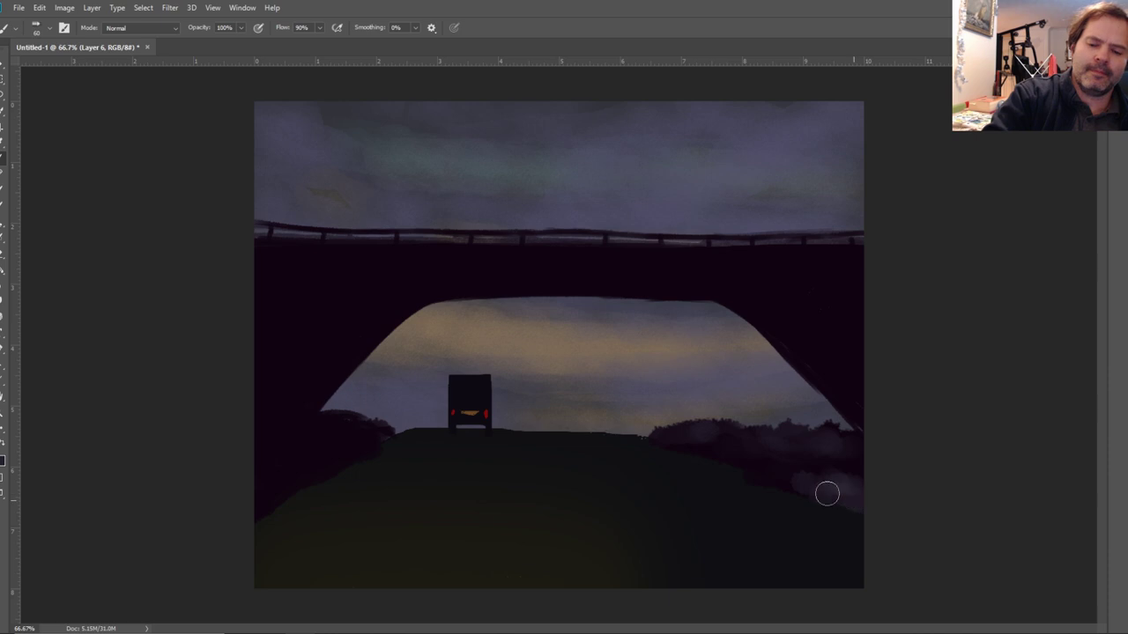
{"action": "mouse_move", "coordinate": [278, 452]}
{"action": "left_mouse_down"}
{"action": "mouse_move", "coordinate": [258, 476]}
{"action": "mouse_move", "coordinate": [319, 451]}
{"action": "mouse_move", "coordinate": [329, 462]}
{"action": "mouse_move", "coordinate": [347, 451]}
{"action": "mouse_move", "coordinate": [324, 430]}
{"action": "mouse_move", "coordinate": [357, 430]}
{"action": "mouse_move", "coordinate": [347, 450]}
{"action": "mouse_move", "coordinate": [264, 496]}
{"action": "left_mouse_up"}
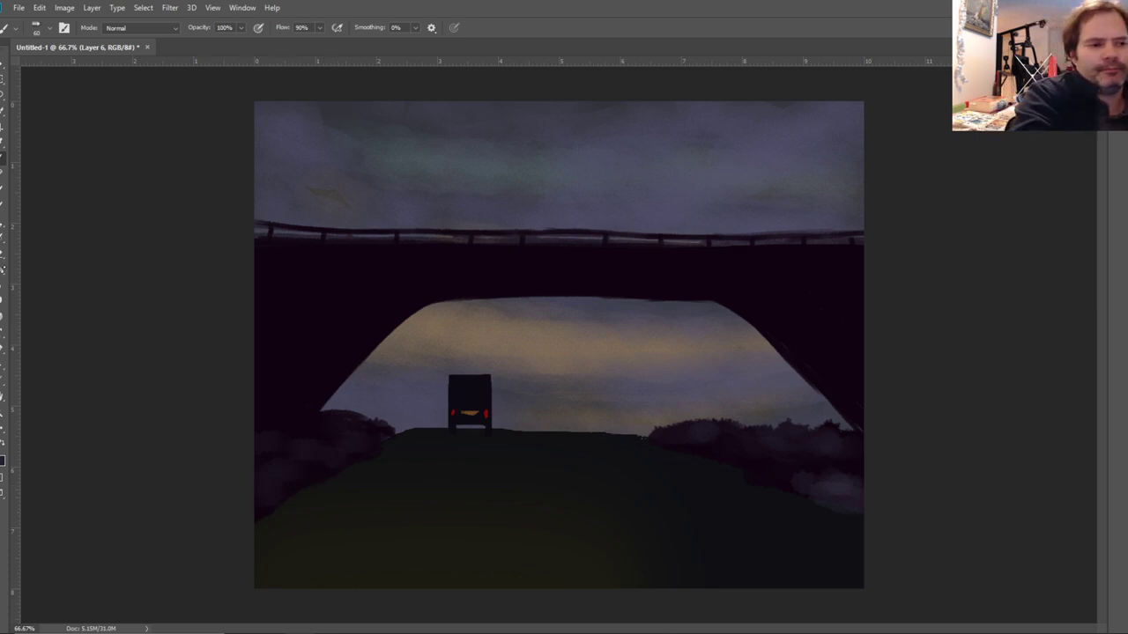
{"action": "key", "text": "e"}
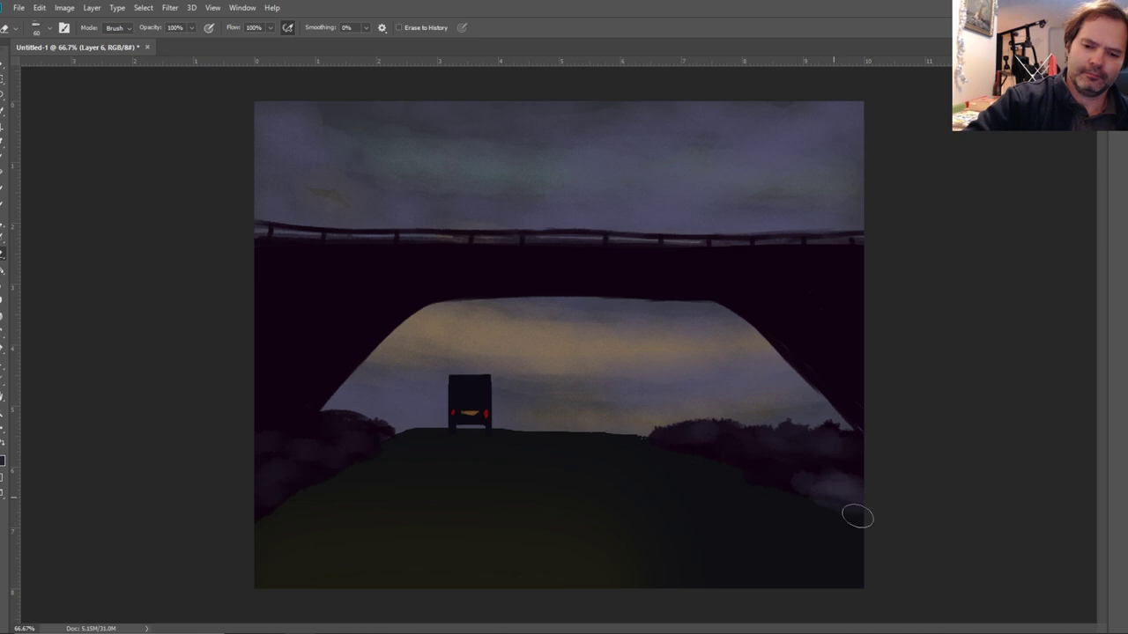
{"action": "key", "text": "i"}
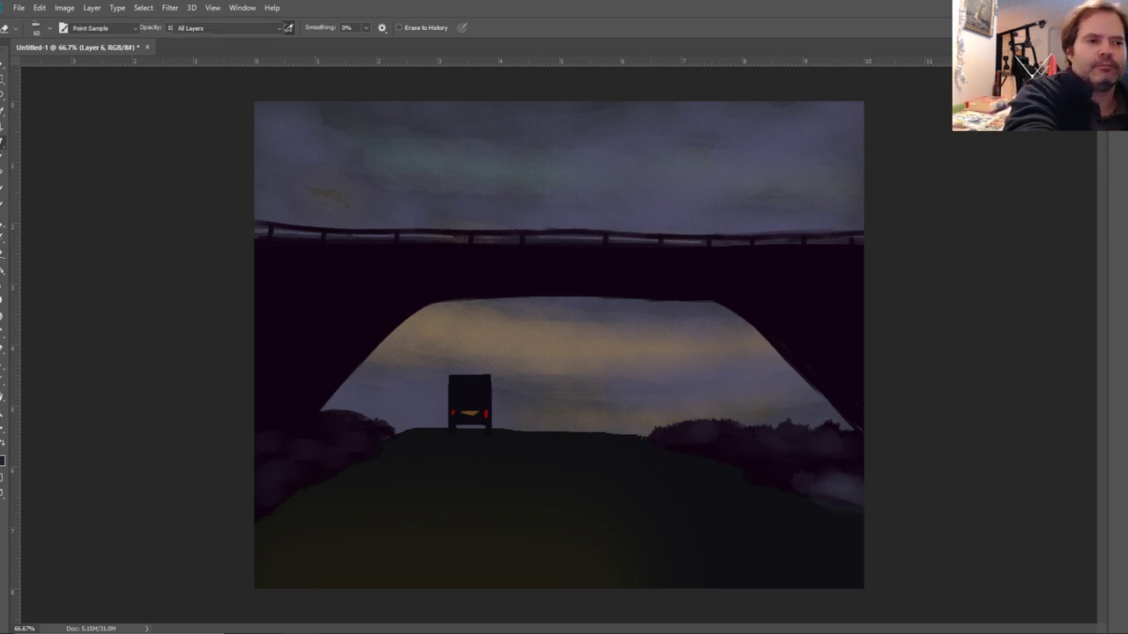
{"action": "key", "text": "b"}
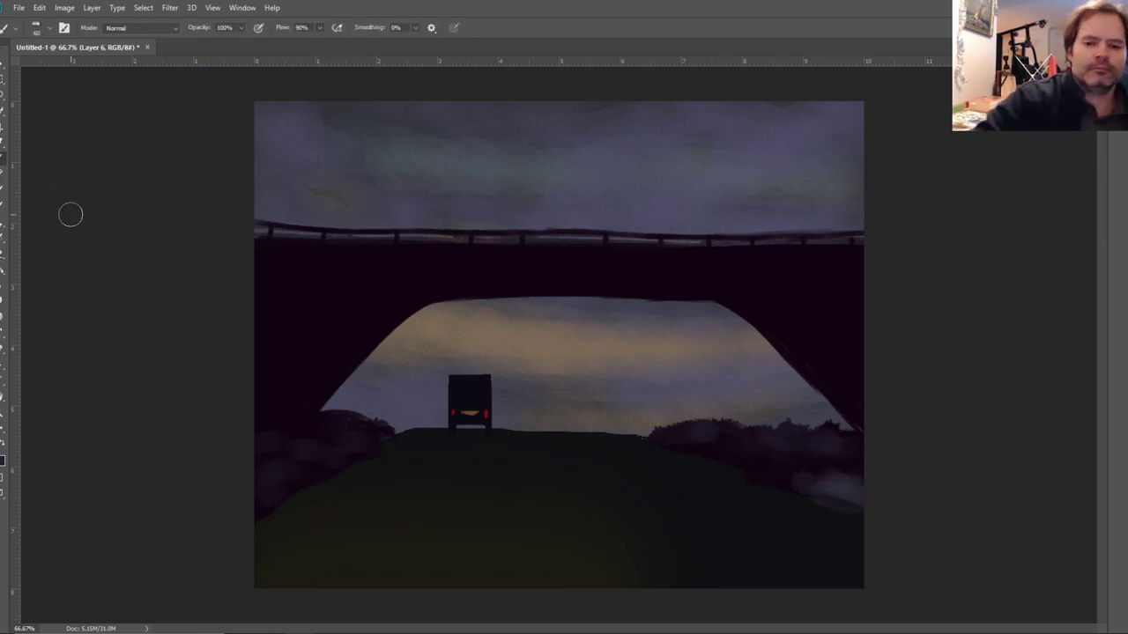
{"action": "mouse_move", "coordinate": [793, 483]}
{"action": "left_mouse_down"}
{"action": "mouse_move", "coordinate": [883, 500]}
{"action": "mouse_move", "coordinate": [852, 505]}
{"action": "mouse_move", "coordinate": [783, 480]}
{"action": "mouse_move", "coordinate": [870, 486]}
{"action": "mouse_move", "coordinate": [834, 459]}
{"action": "left_mouse_up"}
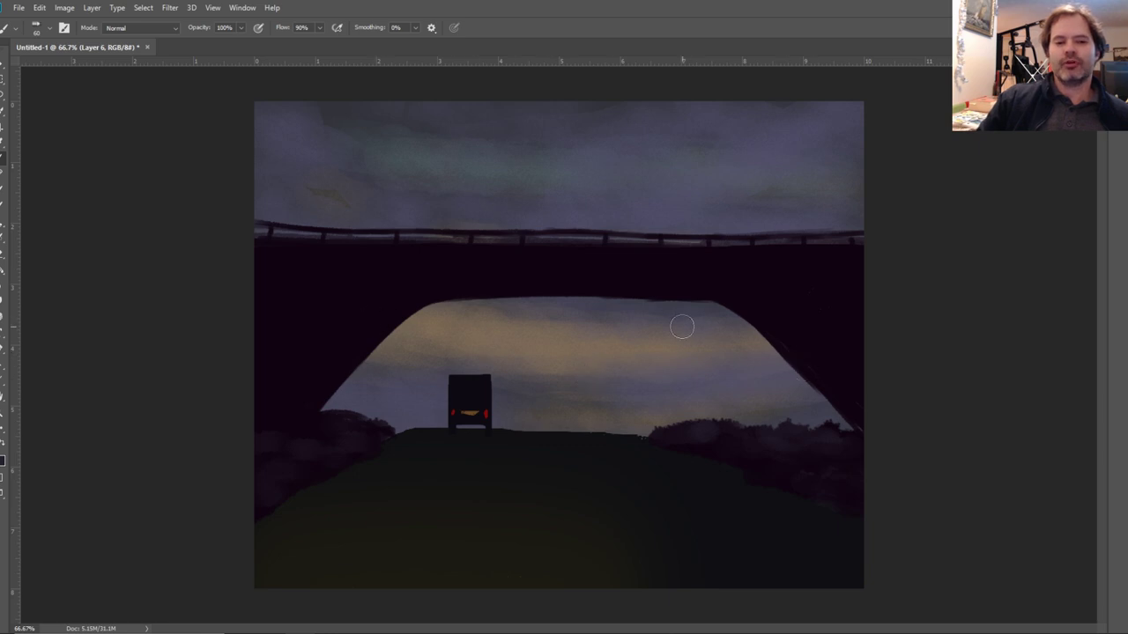
Toggle Layer 1 and Layer 0 visibility to compare, then add Layer 7 above Layer 0.
{"action": "key", "text": "F7"}
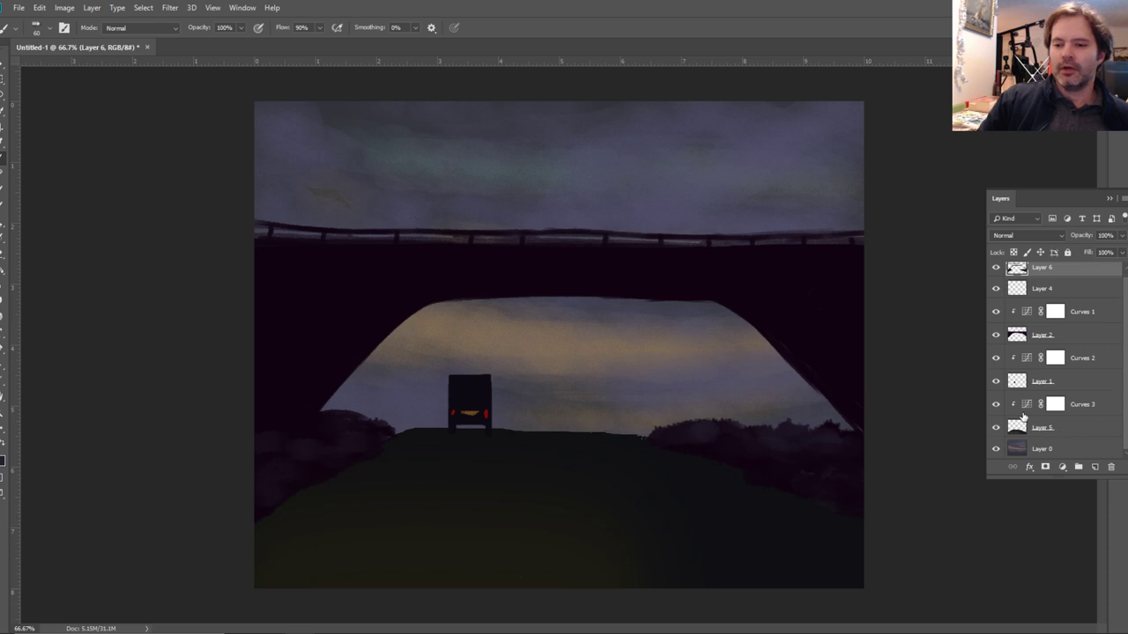
{"action": "left_click", "coordinate": [996, 383]}
{"action": "left_click", "coordinate": [996, 383]}
{"action": "left_click", "coordinate": [996, 383]}
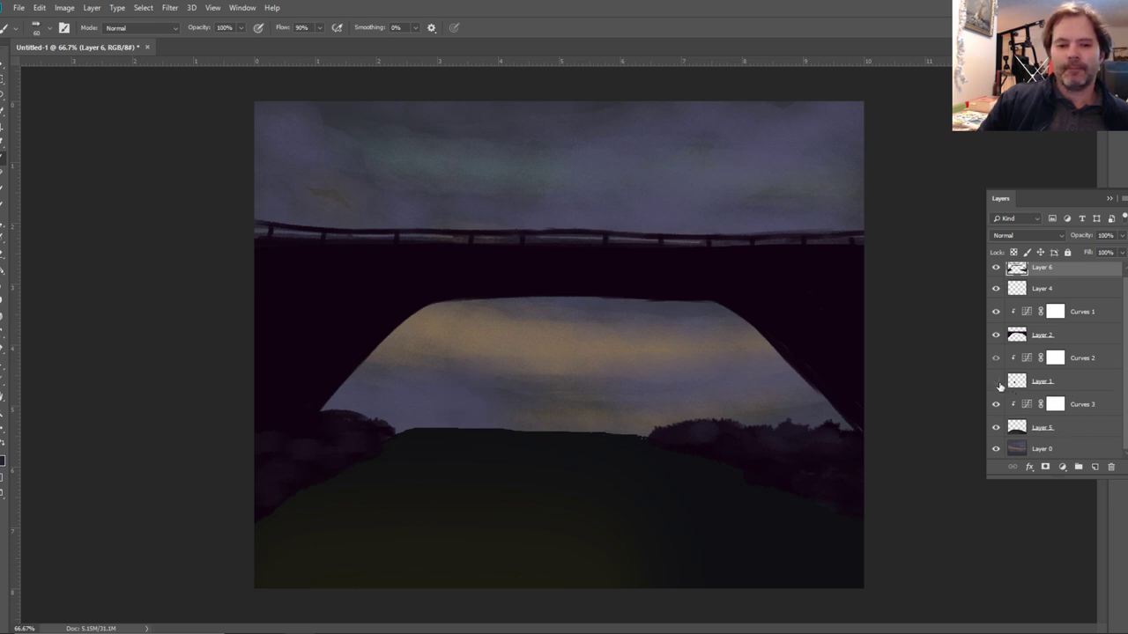
{"action": "left_click", "coordinate": [997, 382]}
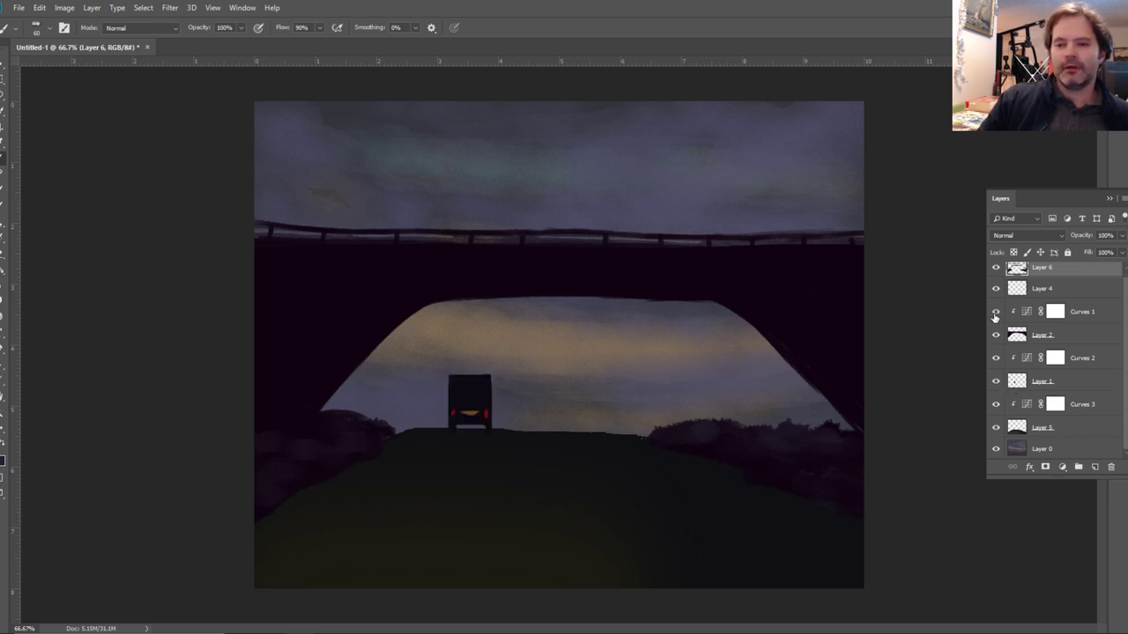
{"action": "left_click", "coordinate": [996, 450]}
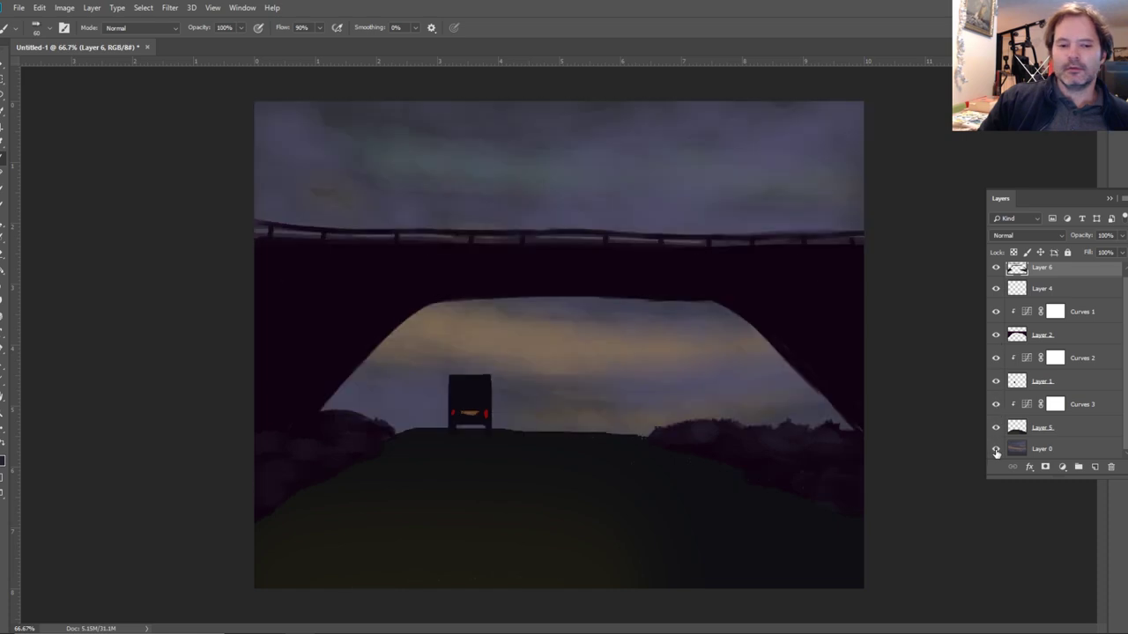
{"action": "left_click", "coordinate": [1072, 451]}
{"action": "left_click", "coordinate": [1095, 467]}
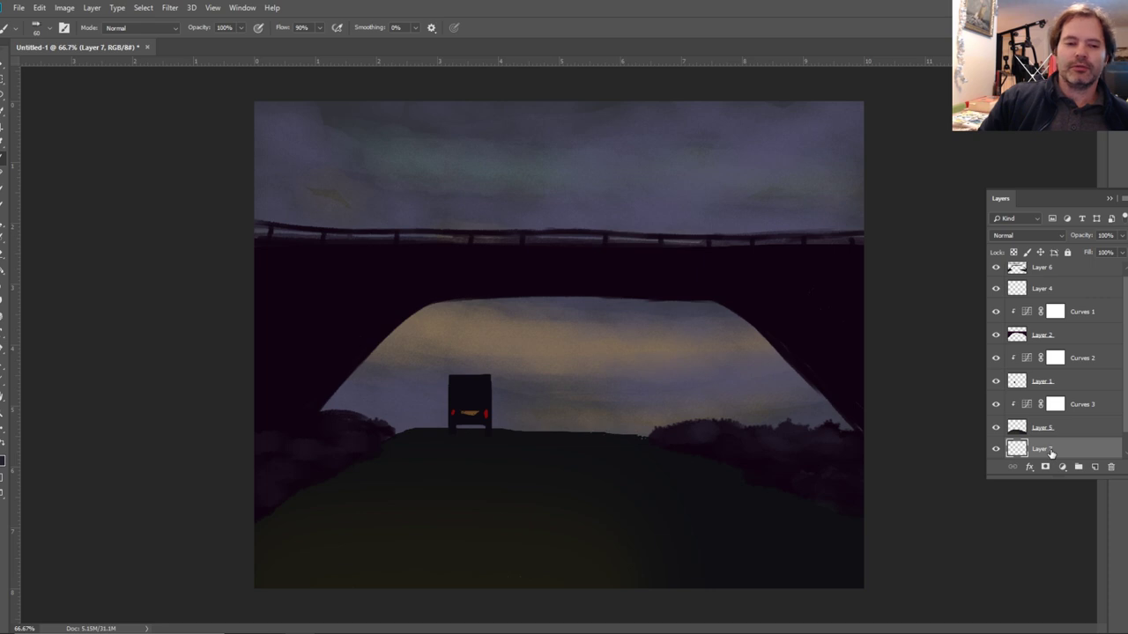
Choose the Watercolor Wash brush from the brush presets.
{"action": "key", "text": "shift+Tab"}
{"action": "key", "text": "i"}
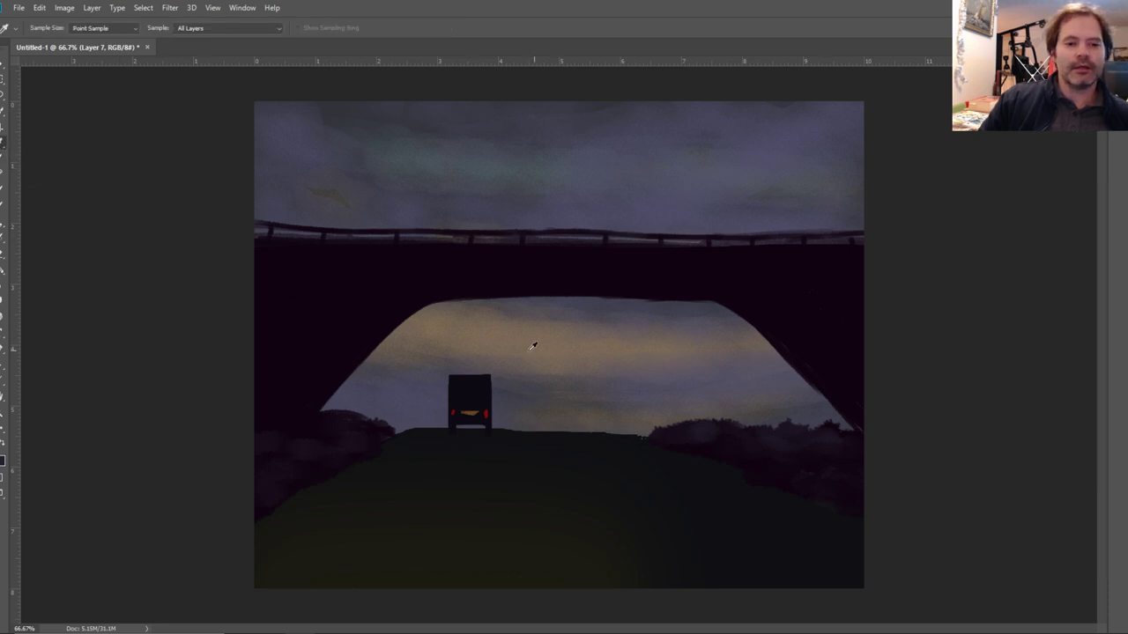
{"action": "mouse_move", "coordinate": [1124, 217]}
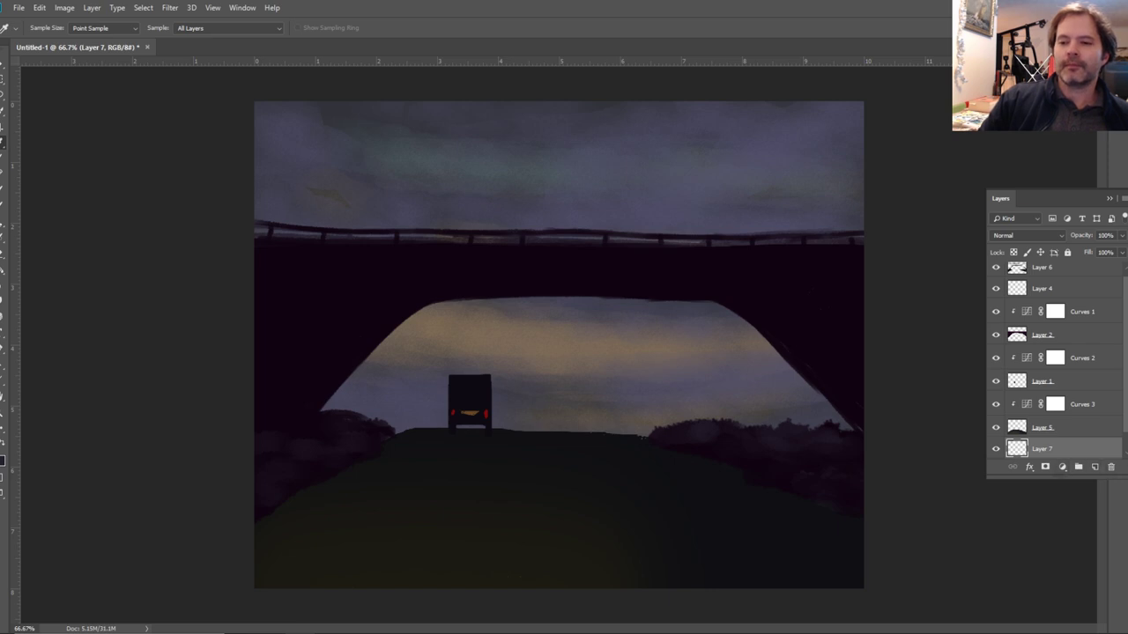
{"action": "mouse_move", "coordinate": [1124, 417]}
{"action": "left_click", "coordinate": [1082, 437]}
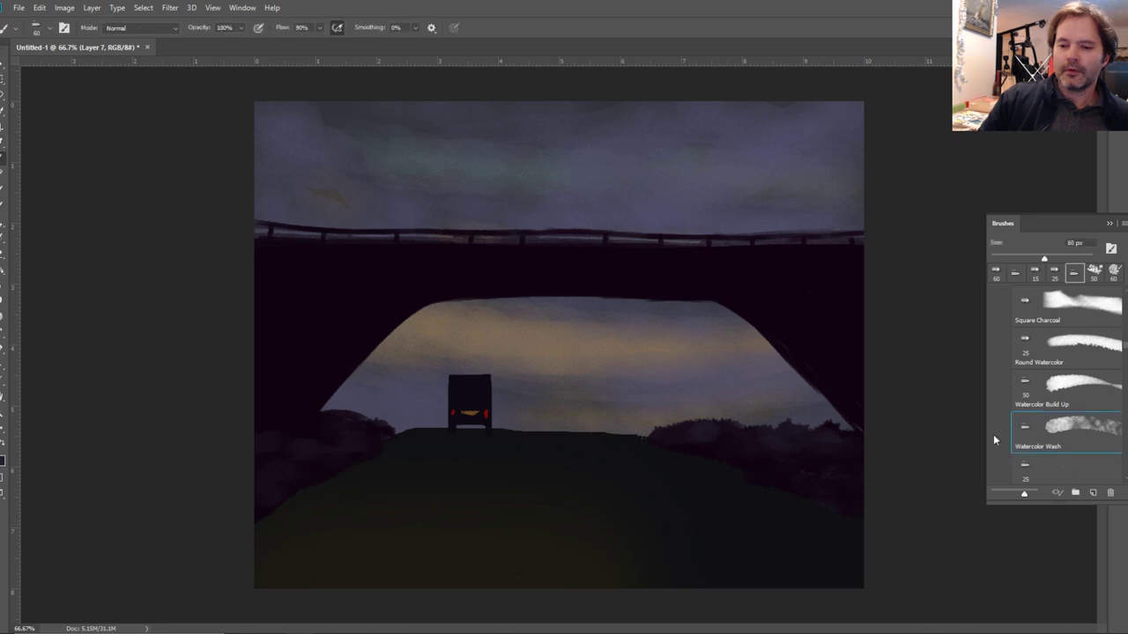
{"action": "left_click", "coordinate": [6, 149]}
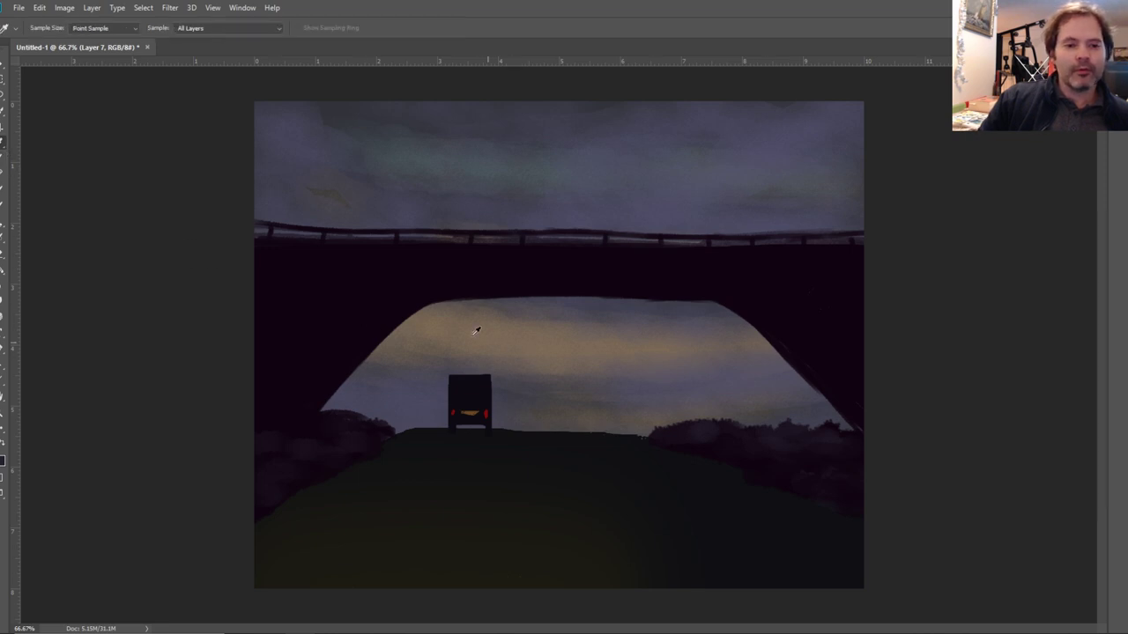
Set the foreground colour to a muted brown, #706152.
{"action": "left_click", "coordinate": [2, 452]}
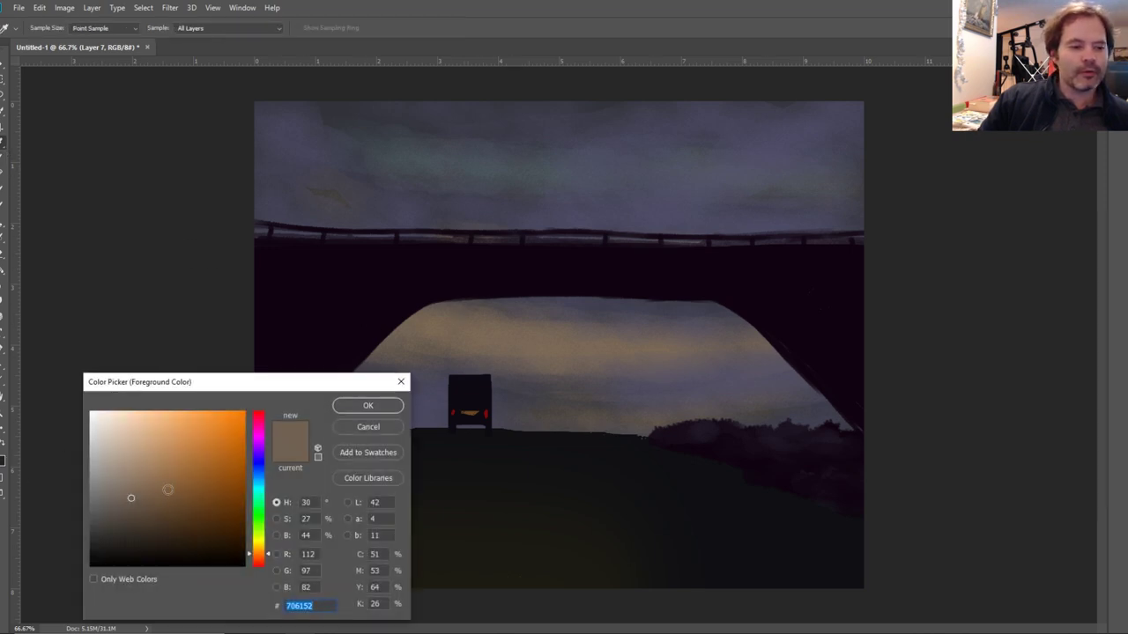
{"action": "left_click", "coordinate": [166, 481]}
{"action": "left_click", "coordinate": [345, 409]}
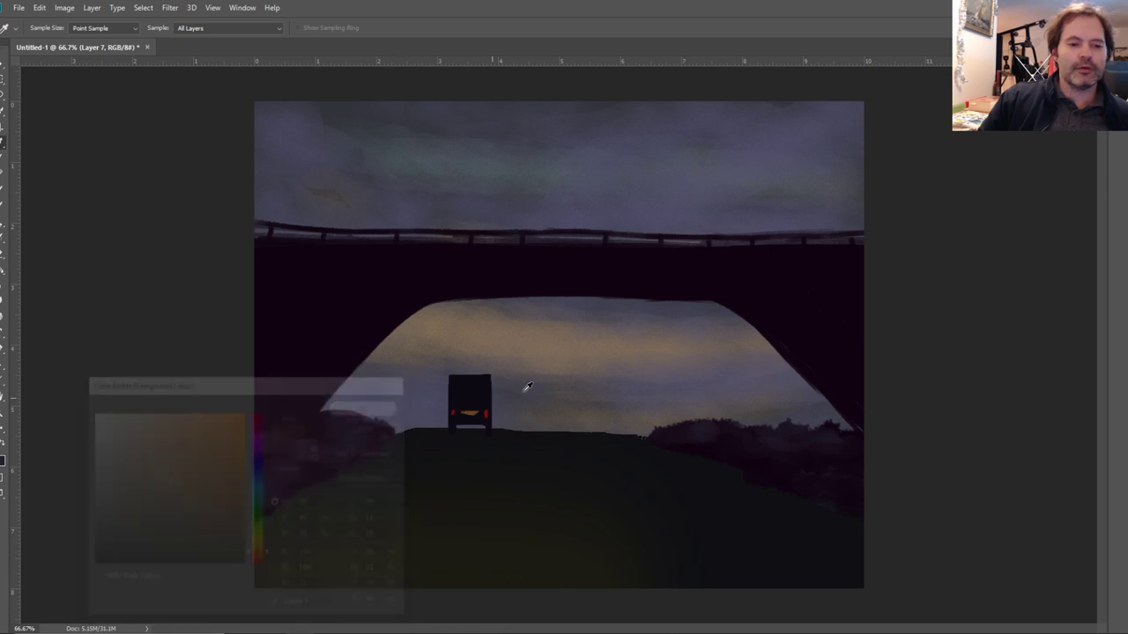
Paint tan watercolor streaks across the under-bridge sky on Layer 7, then sample the bridge's dark purple #100310.
{"action": "key", "text": "b"}
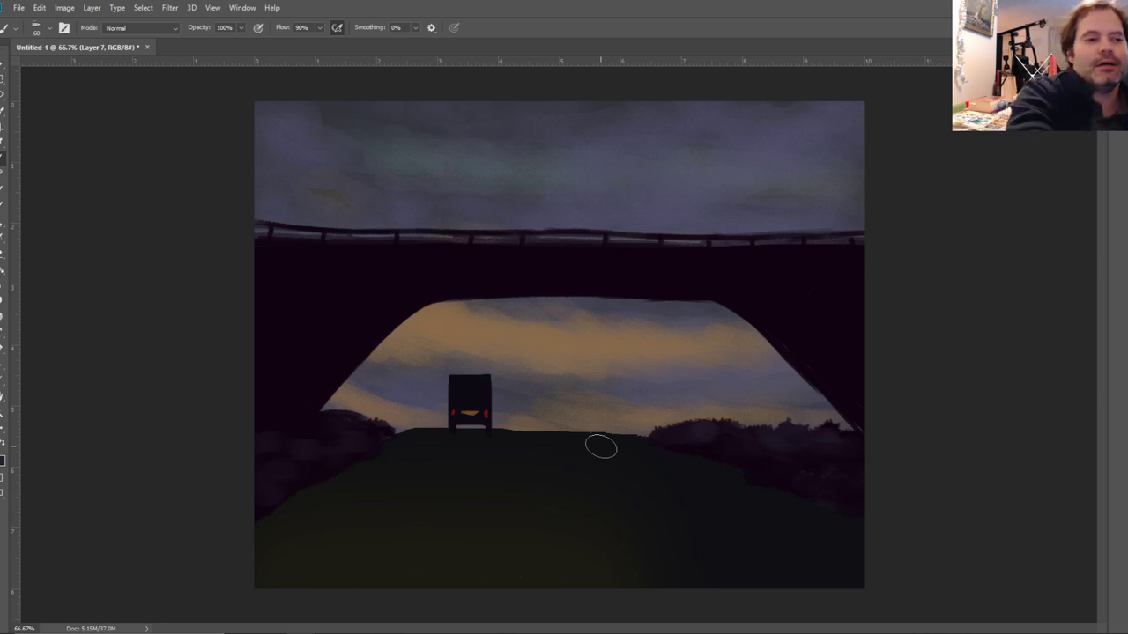
{"action": "key", "text": "i"}
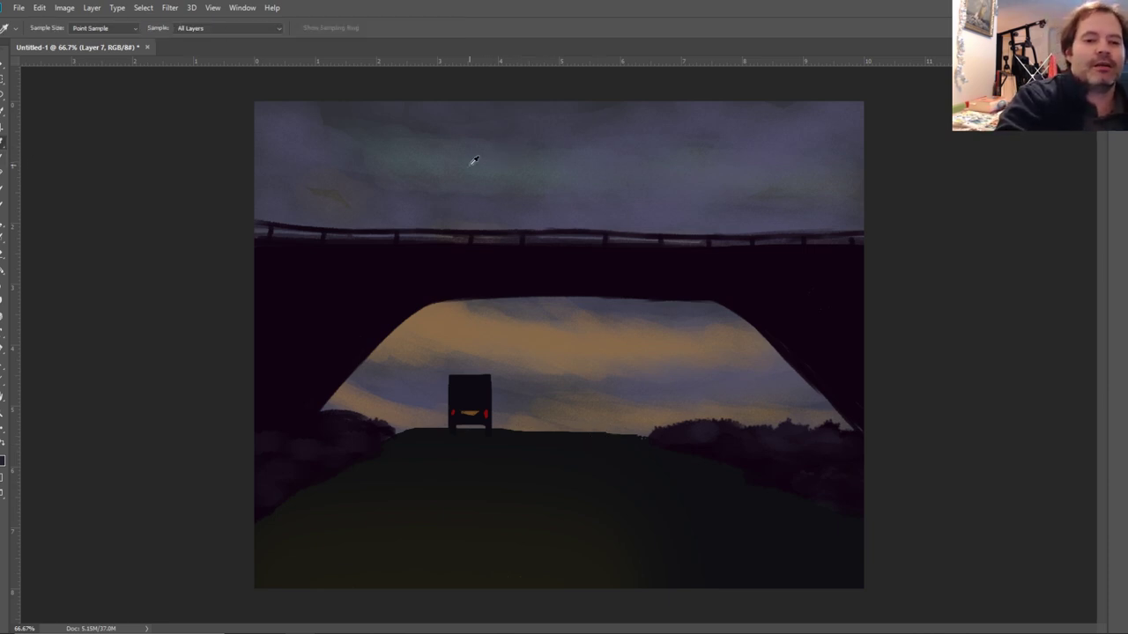
{"action": "key", "text": "b"}
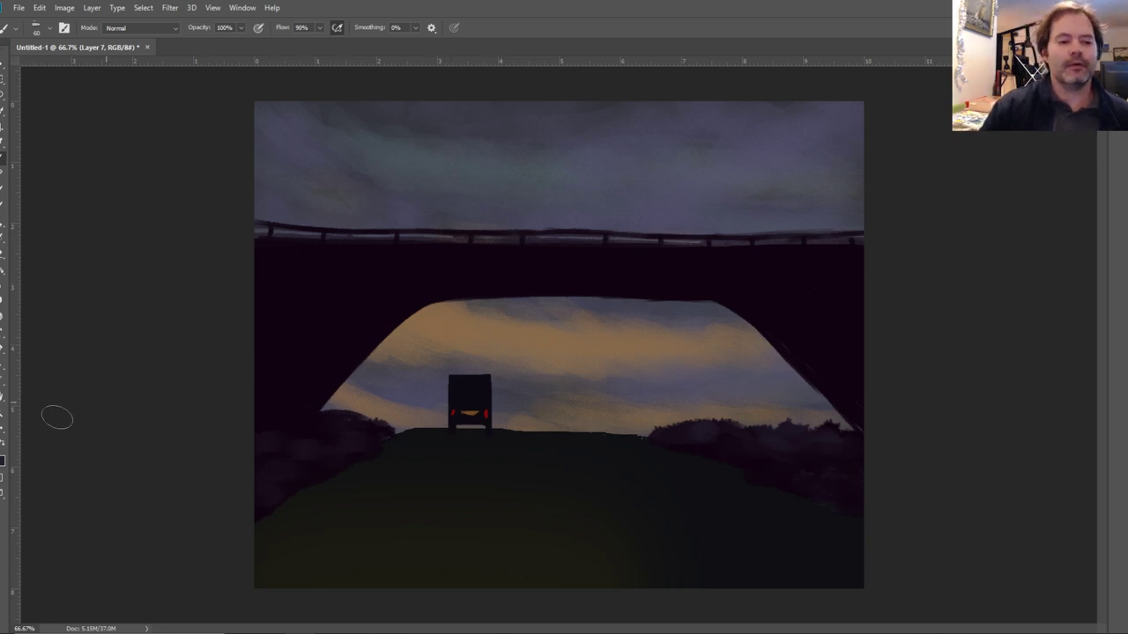
{"action": "left_click", "coordinate": [3, 458]}
{"action": "left_click", "coordinate": [291, 315]}
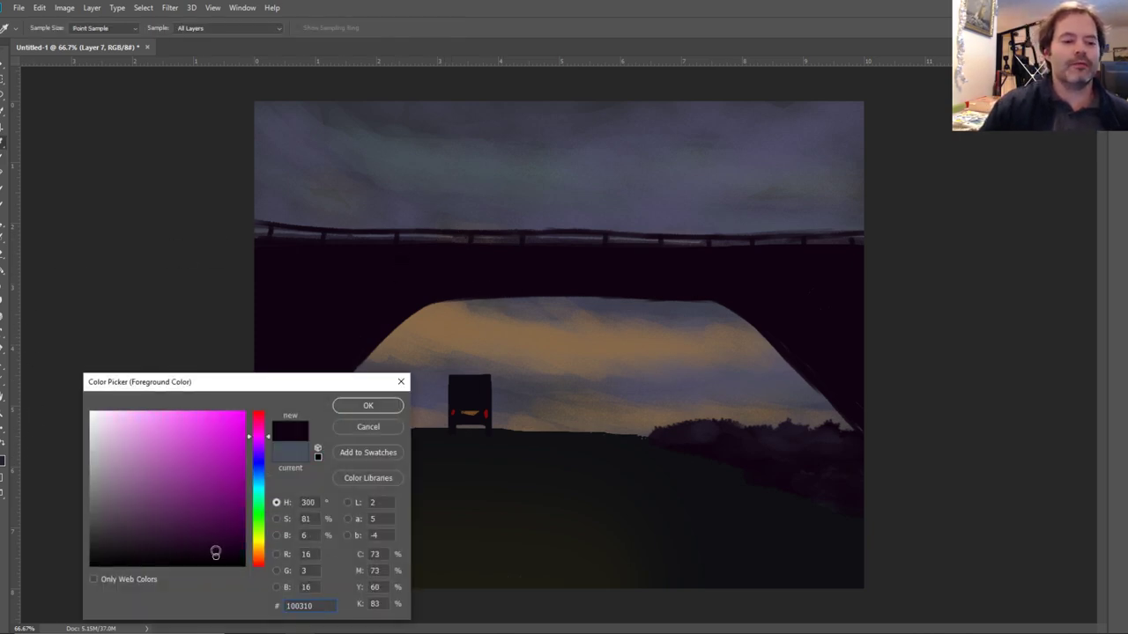
Set a slightly brighter purple paint colour and enlarge the brush.
{"action": "left_click", "coordinate": [208, 538]}
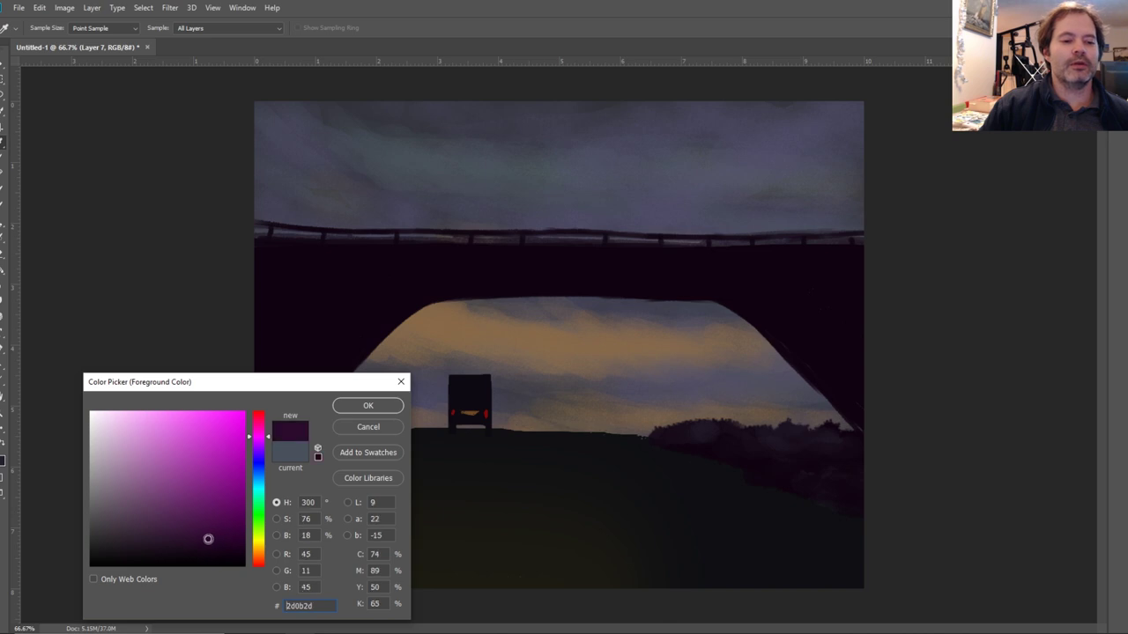
{"action": "left_click", "coordinate": [368, 406]}
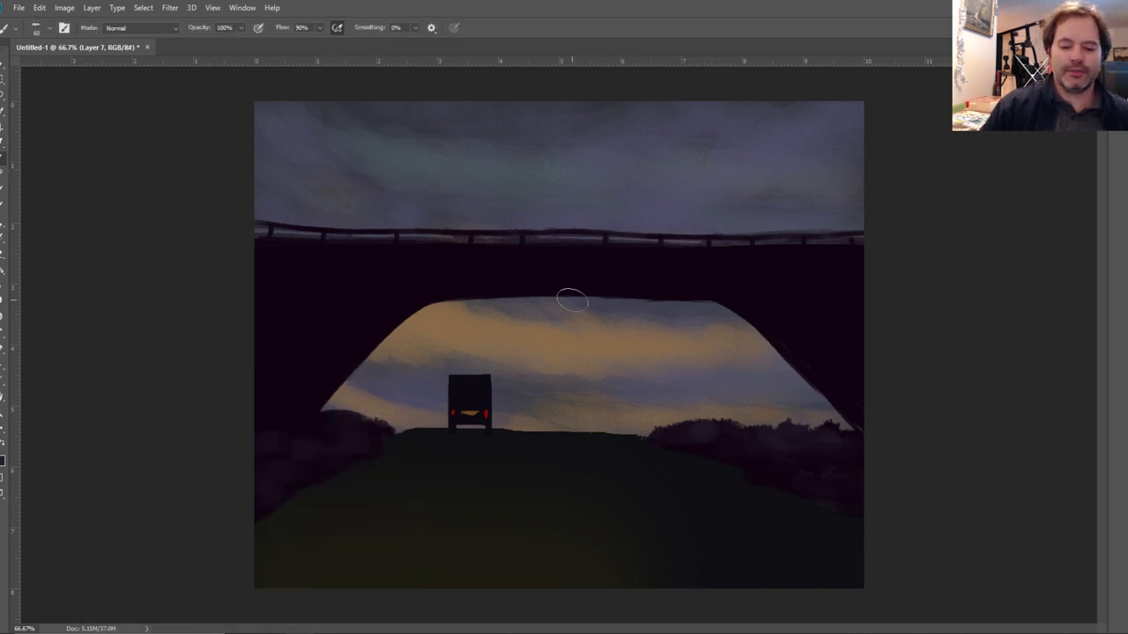
{"action": "key", "text": "bracketright"}
{"action": "key", "text": "bracketright"}
{"action": "key", "text": "bracketright"}
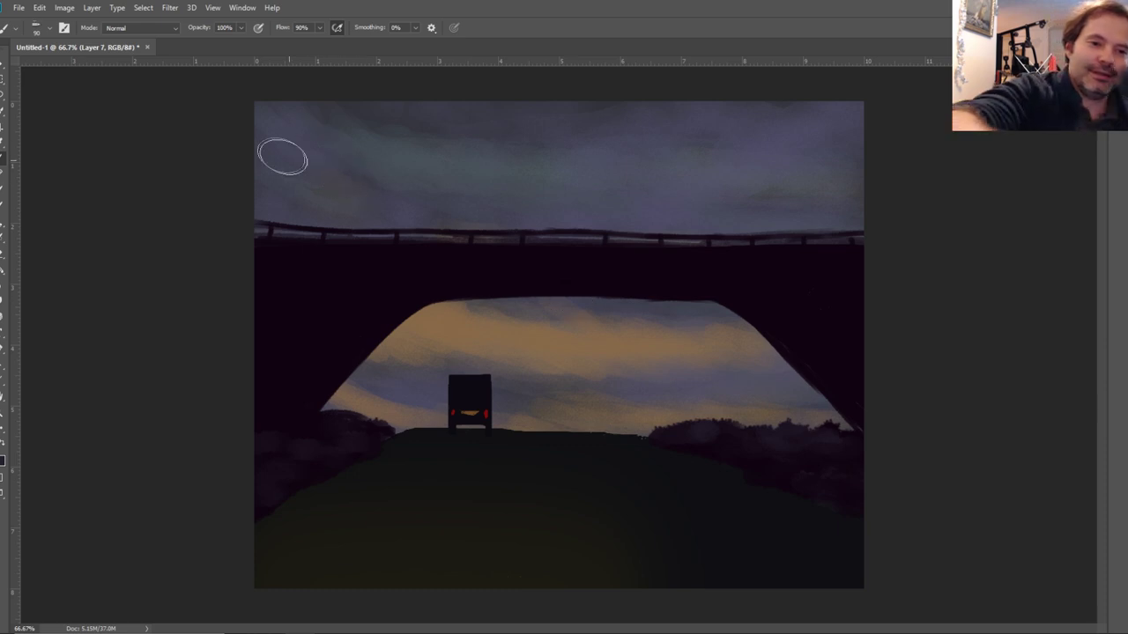
Try purple streaks across the upper-left sky, undo both, and bring up the Layers panel.
{"action": "mouse_move", "coordinate": [285, 156]}
{"action": "left_mouse_down"}
{"action": "mouse_move", "coordinate": [280, 167]}
{"action": "mouse_move", "coordinate": [269, 138]}
{"action": "mouse_move", "coordinate": [370, 194]}
{"action": "left_mouse_up"}
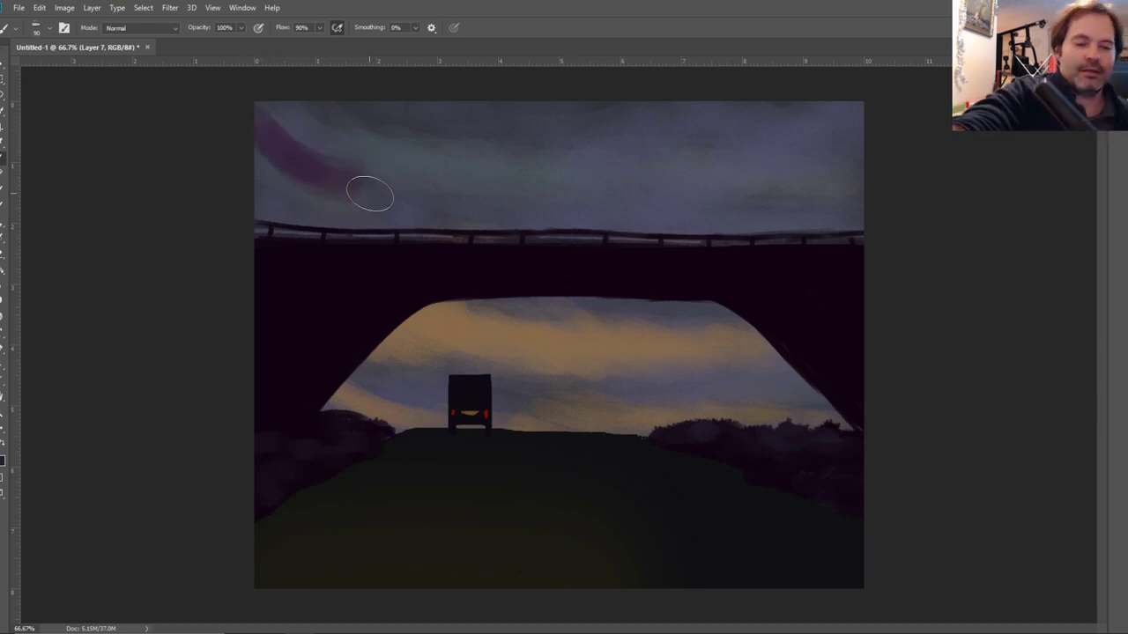
{"action": "key", "text": "ctrl+z"}
{"action": "key", "text": "ctrl+z"}
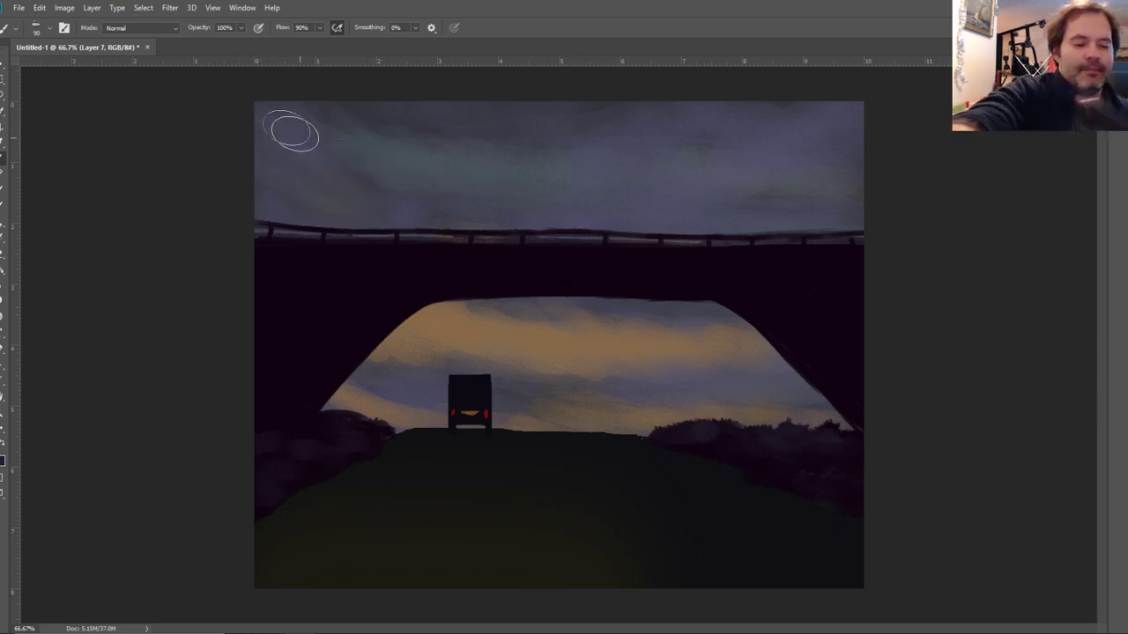
{"action": "mouse_move", "coordinate": [269, 97]}
{"action": "left_mouse_down"}
{"action": "mouse_move", "coordinate": [311, 163]}
{"action": "mouse_move", "coordinate": [270, 101]}
{"action": "mouse_move", "coordinate": [349, 182]}
{"action": "mouse_move", "coordinate": [313, 155]}
{"action": "mouse_move", "coordinate": [406, 182]}
{"action": "left_mouse_up"}
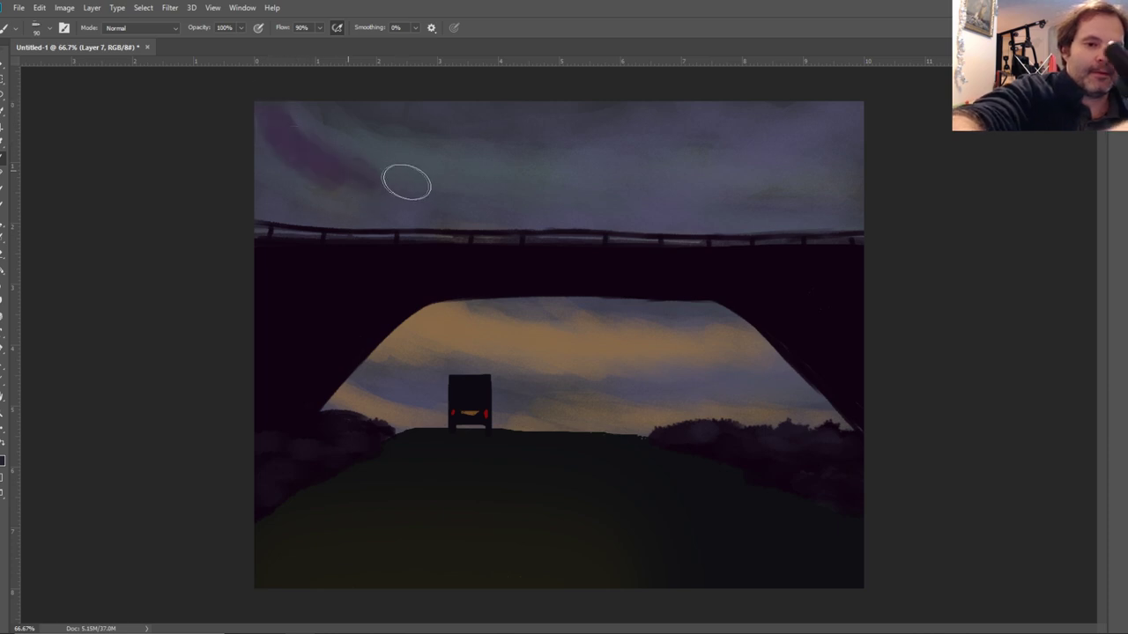
{"action": "key", "text": "ctrl+z"}
{"action": "key", "text": "ctrl+z"}
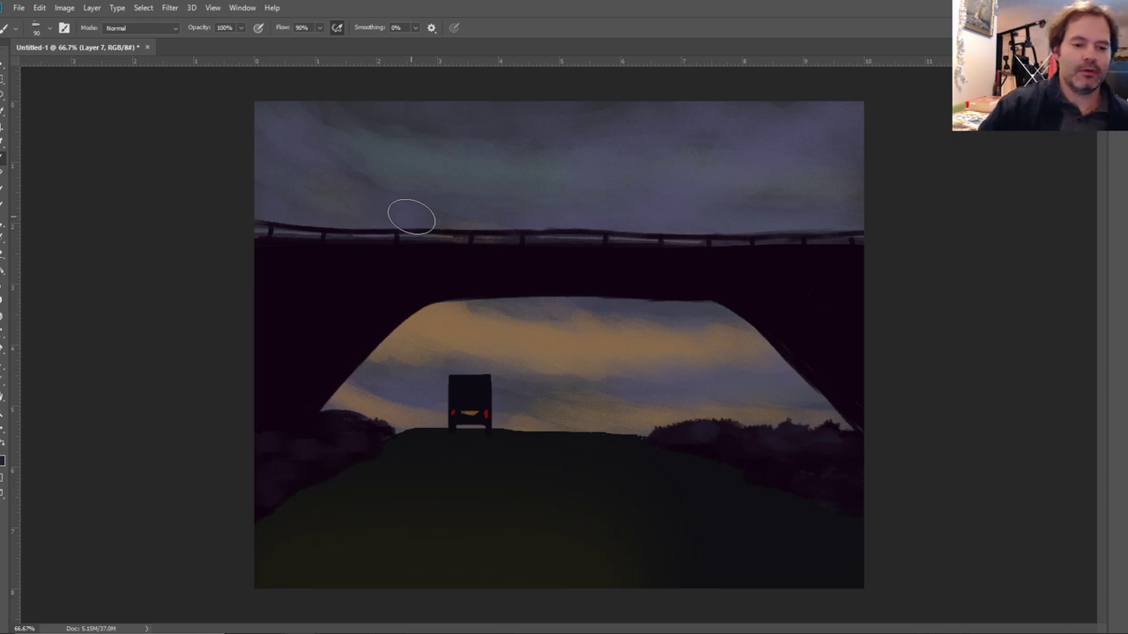
{"action": "left_click", "coordinate": [1, 143]}
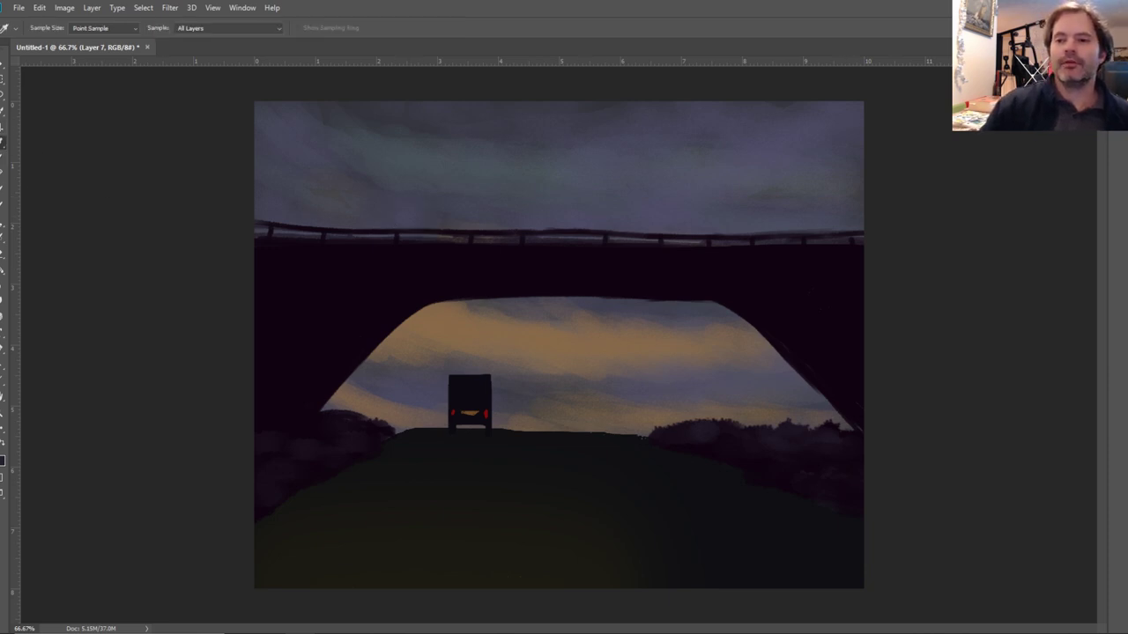
{"action": "key", "text": "F7"}
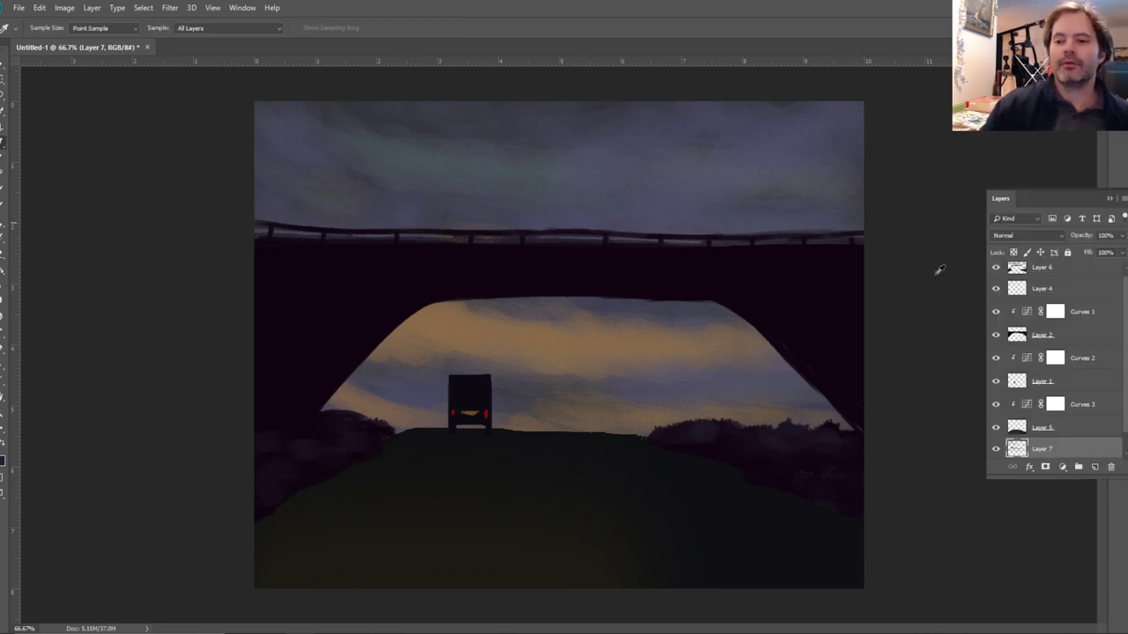
Add a Curves 4 layer pulled slightly down to darken the scene, and target its mask for brushing.
{"action": "left_click", "coordinate": [1063, 468]}
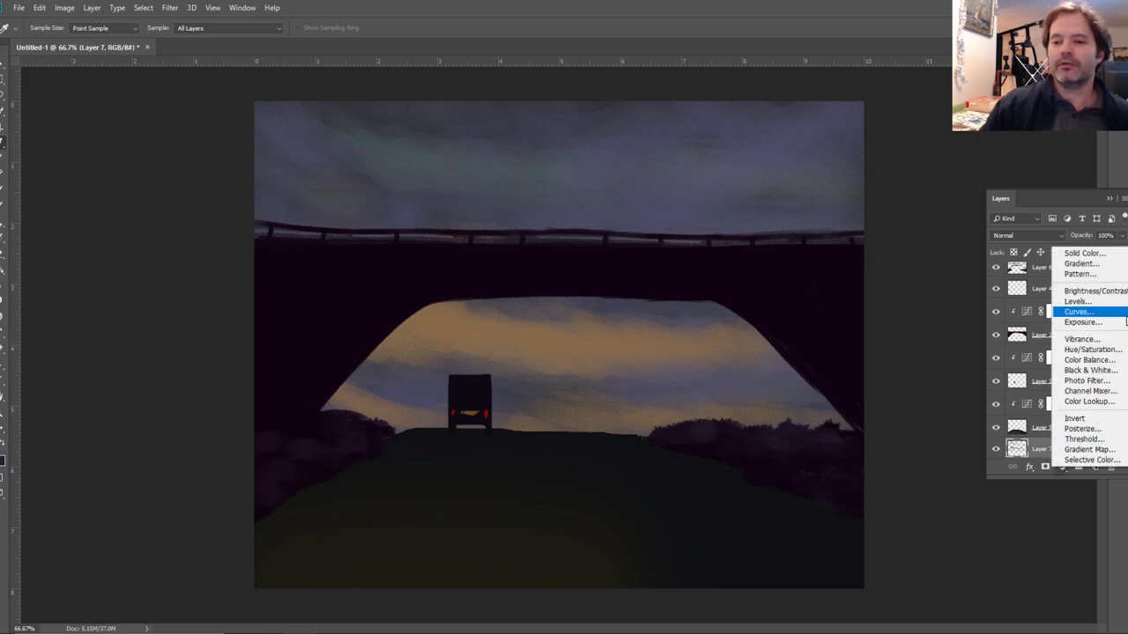
{"action": "left_click", "coordinate": [1124, 315]}
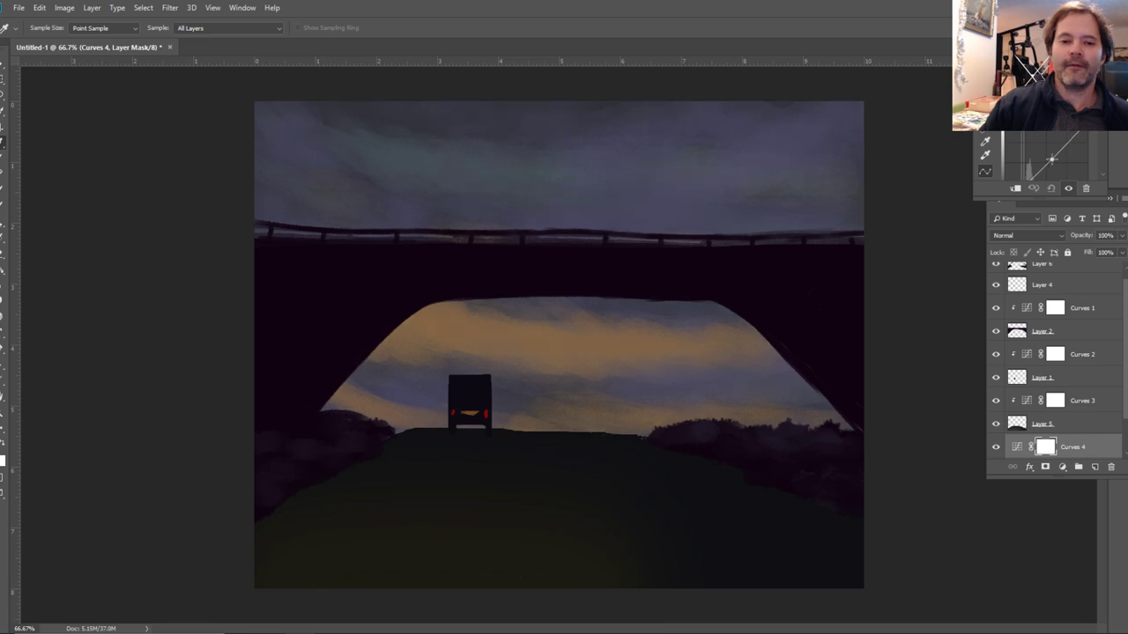
{"action": "left_click_drag", "start_coordinate": [1053, 159], "coordinate": [1057, 163]}
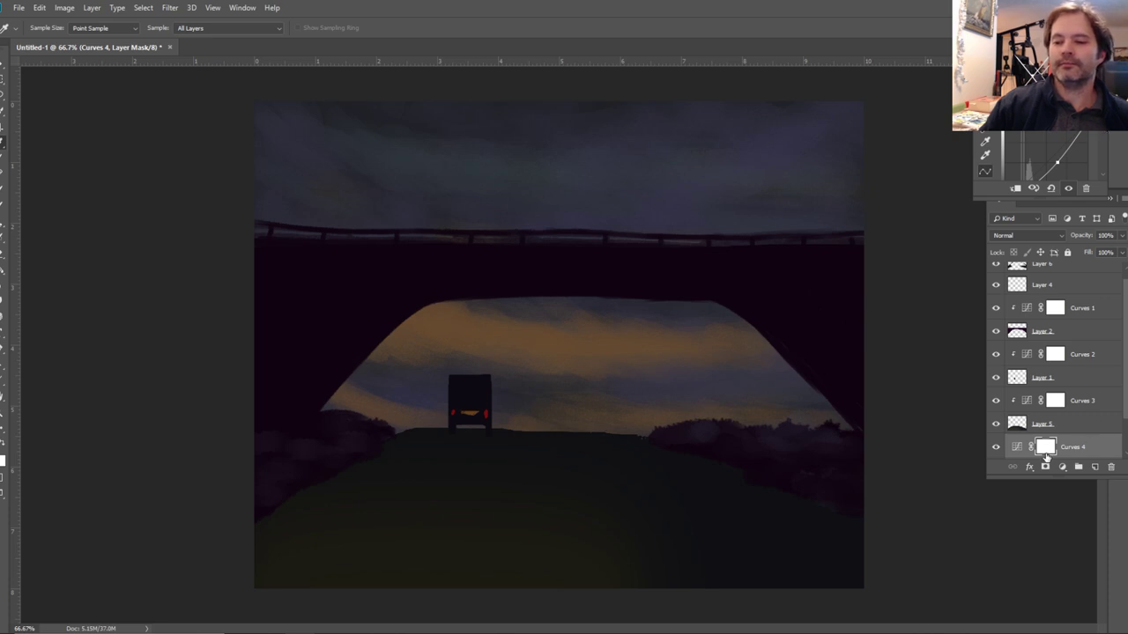
{"action": "left_click", "coordinate": [1045, 450]}
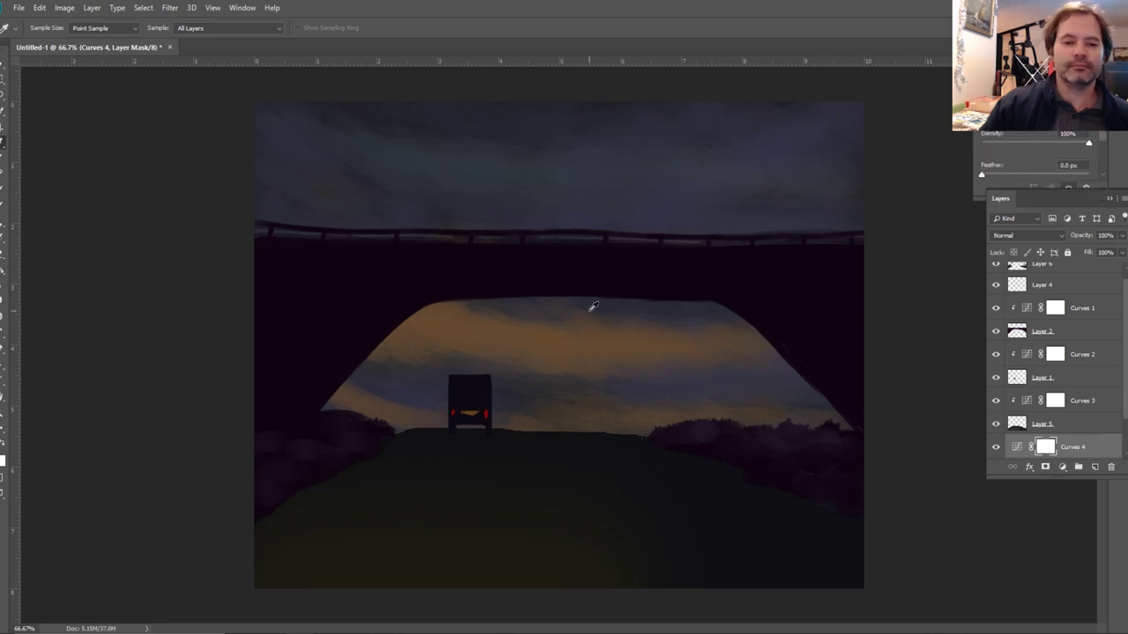
{"action": "left_click", "coordinate": [2, 260]}
{"action": "key", "text": "shift+Tab"}
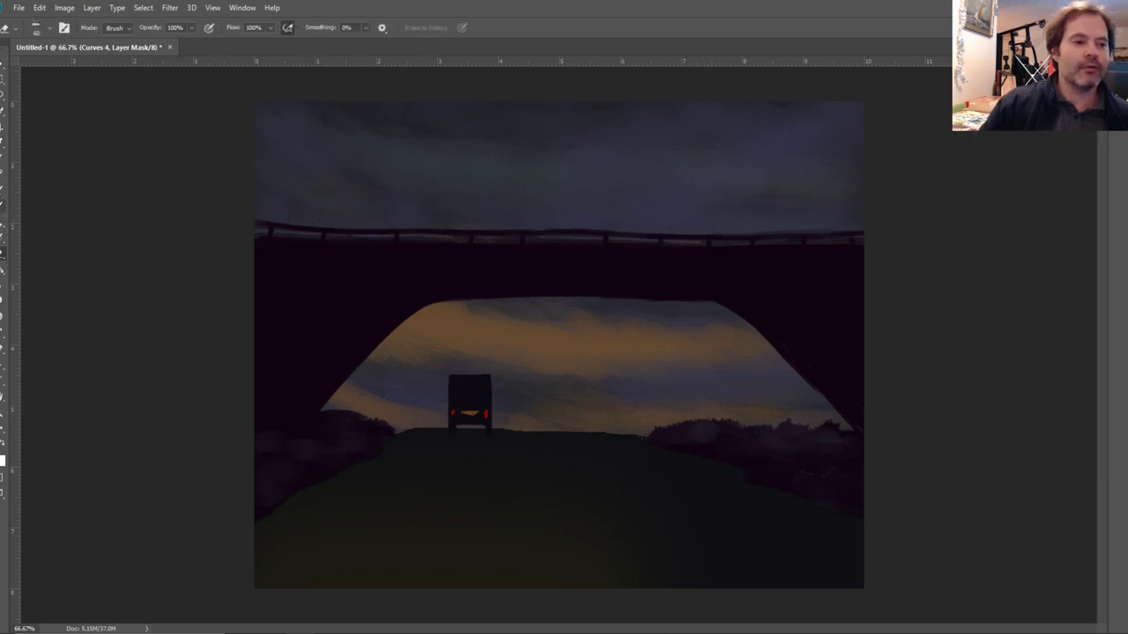
Set the foreground to dark grey 3f3d3d and paint billowing cloud shapes onto the Curves 4 mask.
{"action": "left_click", "coordinate": [2, 459]}
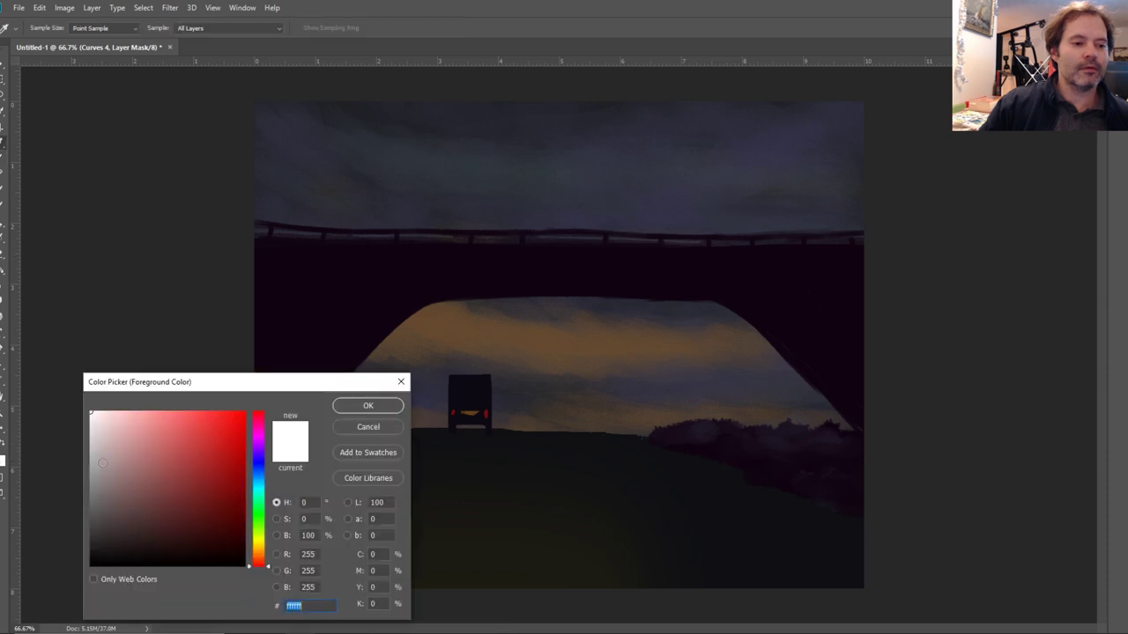
{"action": "left_click_drag", "start_coordinate": [103, 516], "coordinate": [82, 590]}
{"action": "left_click", "coordinate": [94, 527]}
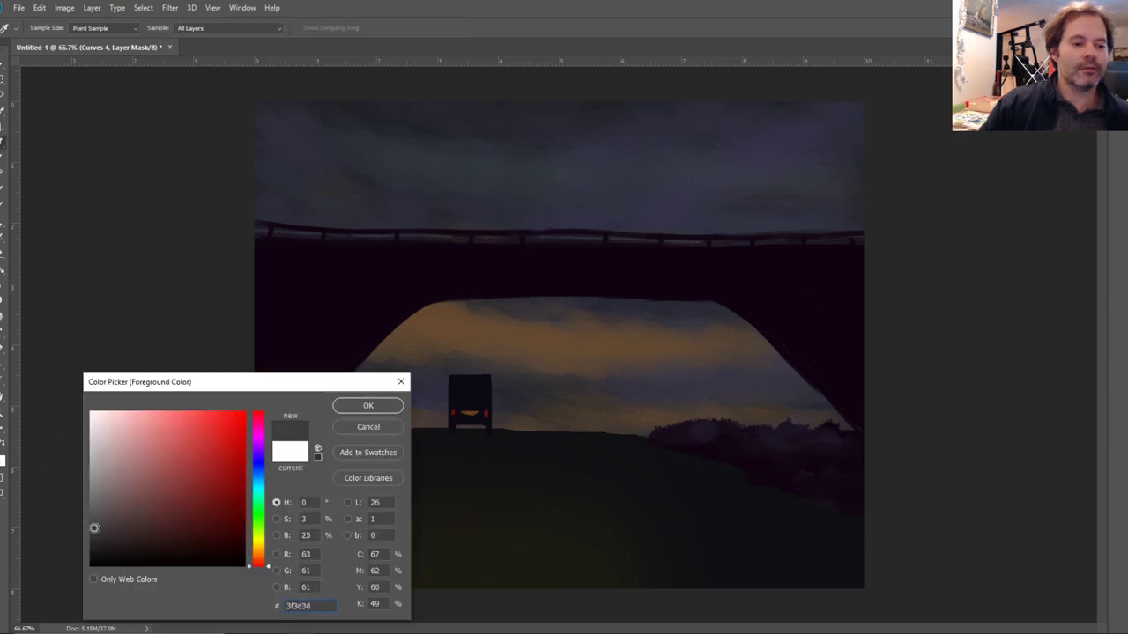
{"action": "left_click", "coordinate": [353, 407]}
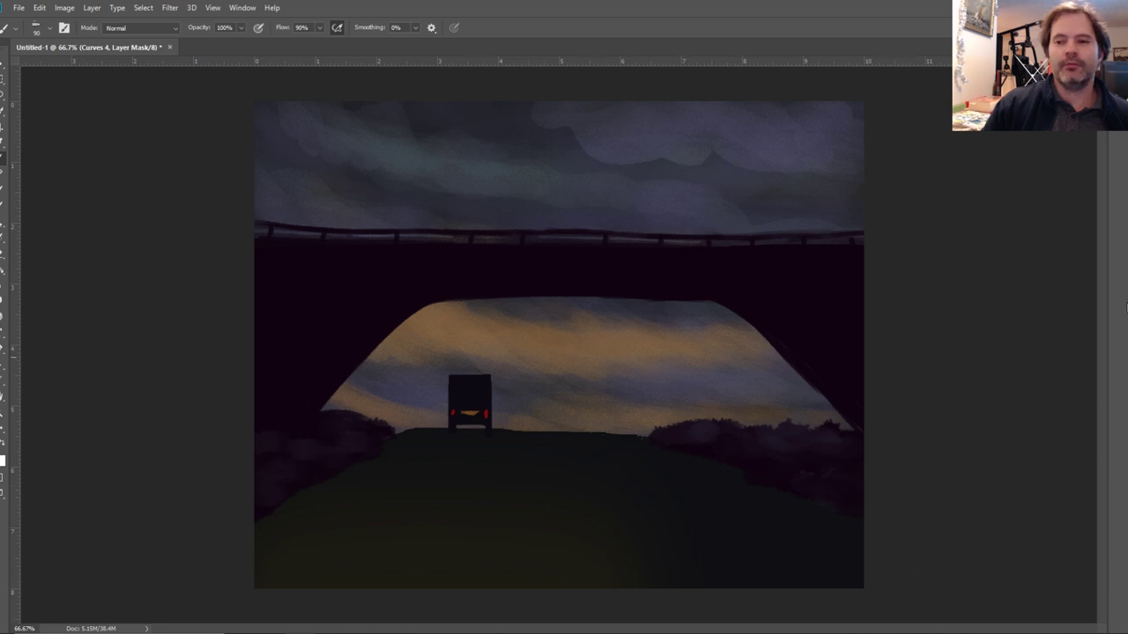
{"action": "mouse_move", "coordinate": [1101, 335]}
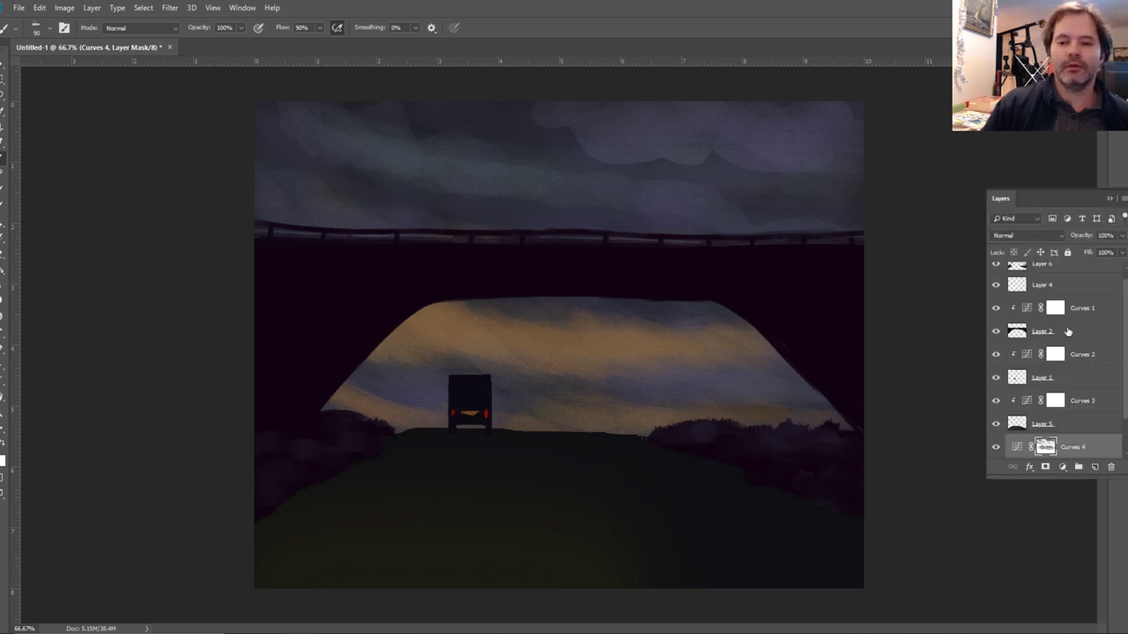
Select Layer 6, add an empty Layer 8 above it, and return to the brush.
{"action": "scroll", "coordinate": [1121, 296], "scroll_direction": "up", "scroll_amount": 1}
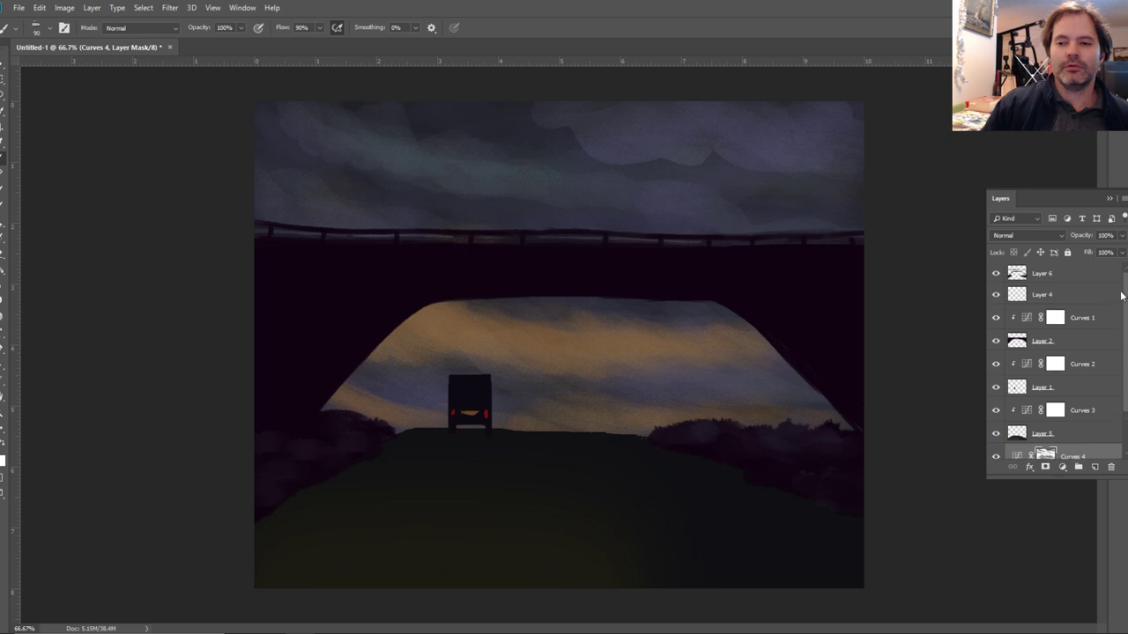
{"action": "left_click", "coordinate": [1072, 276]}
{"action": "left_click", "coordinate": [1095, 468]}
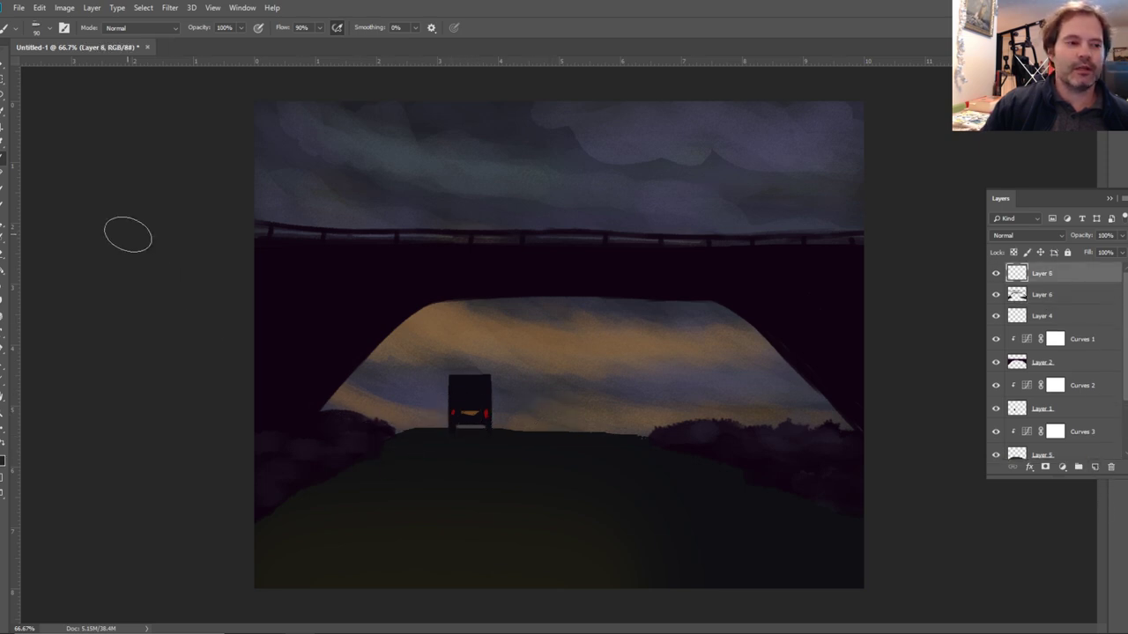
{"action": "left_click", "coordinate": [4, 145]}
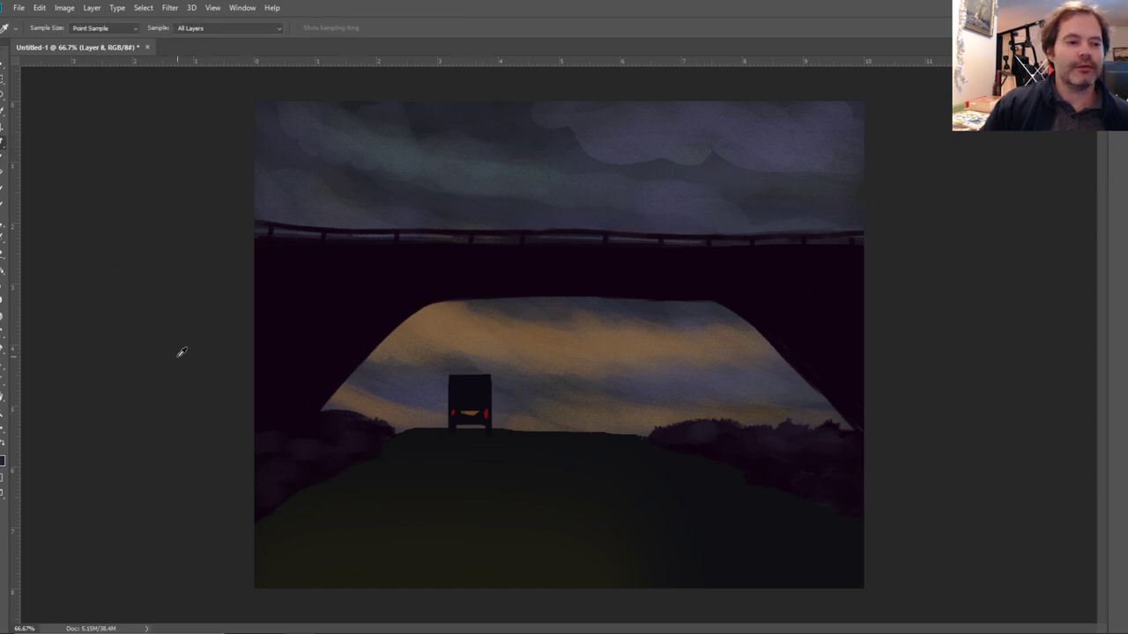
{"action": "key", "text": "b"}
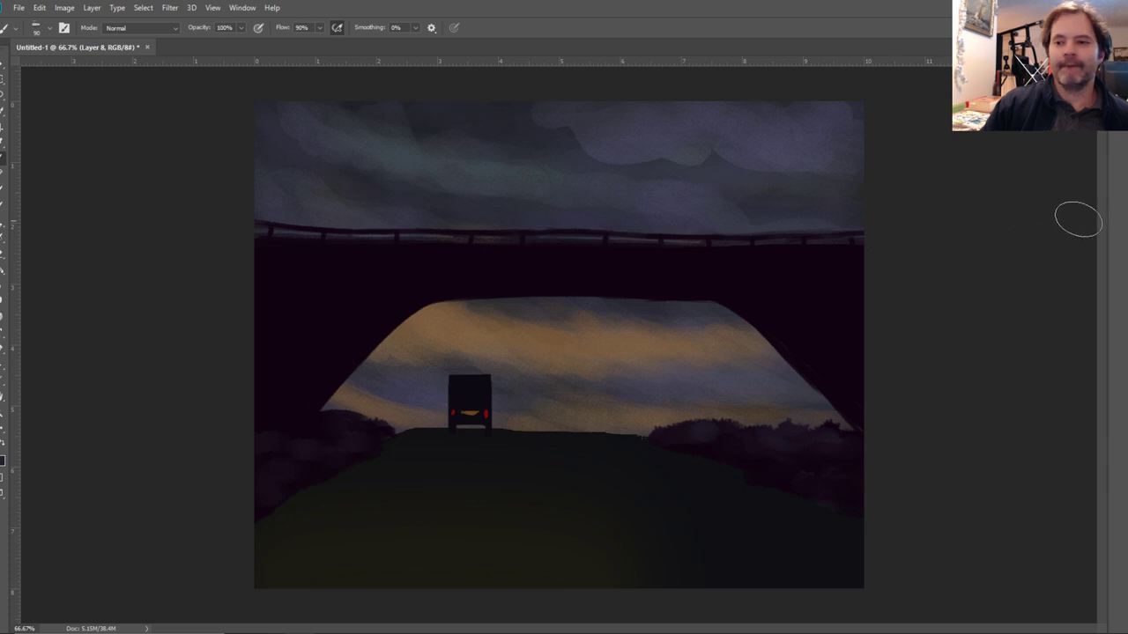
{"action": "key", "text": "F7"}
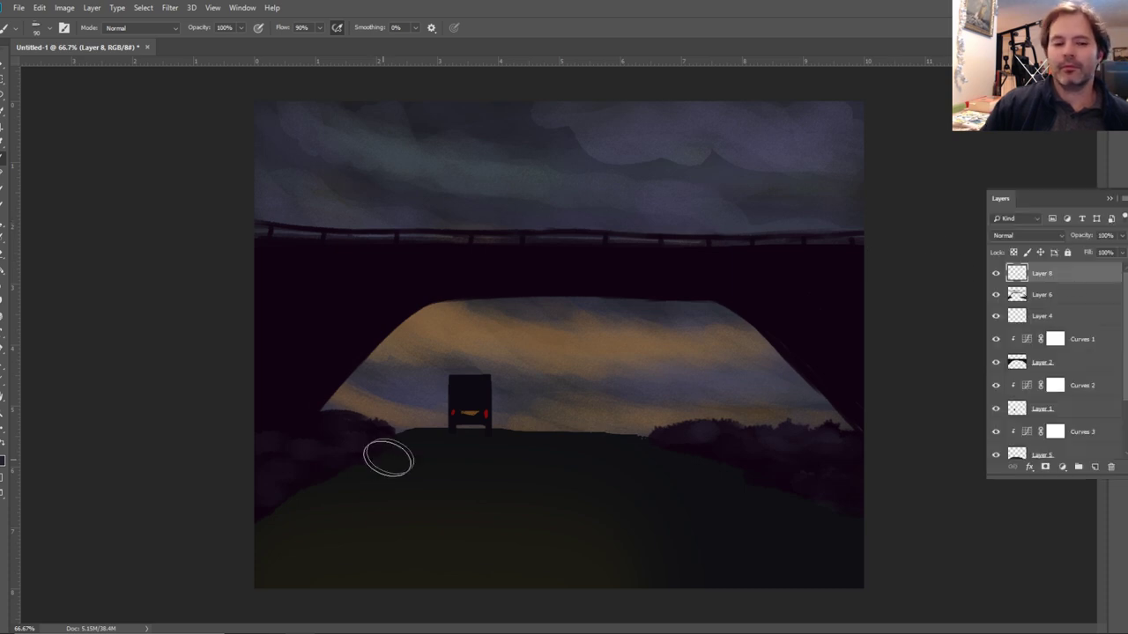
{"action": "key", "text": "F7"}
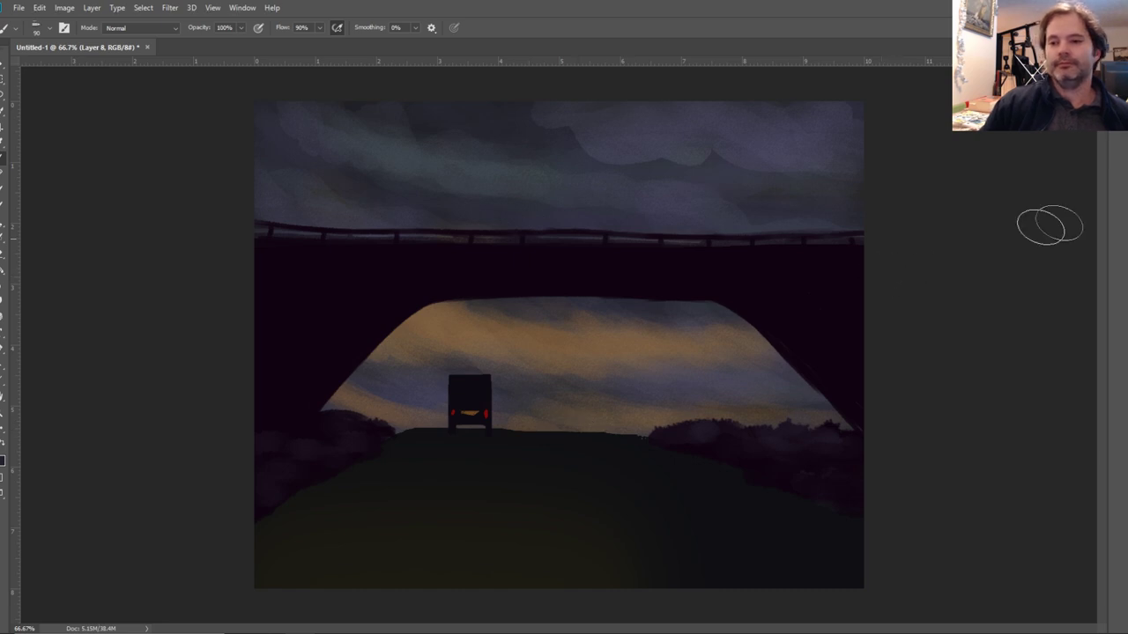
{"action": "key", "text": "F7"}
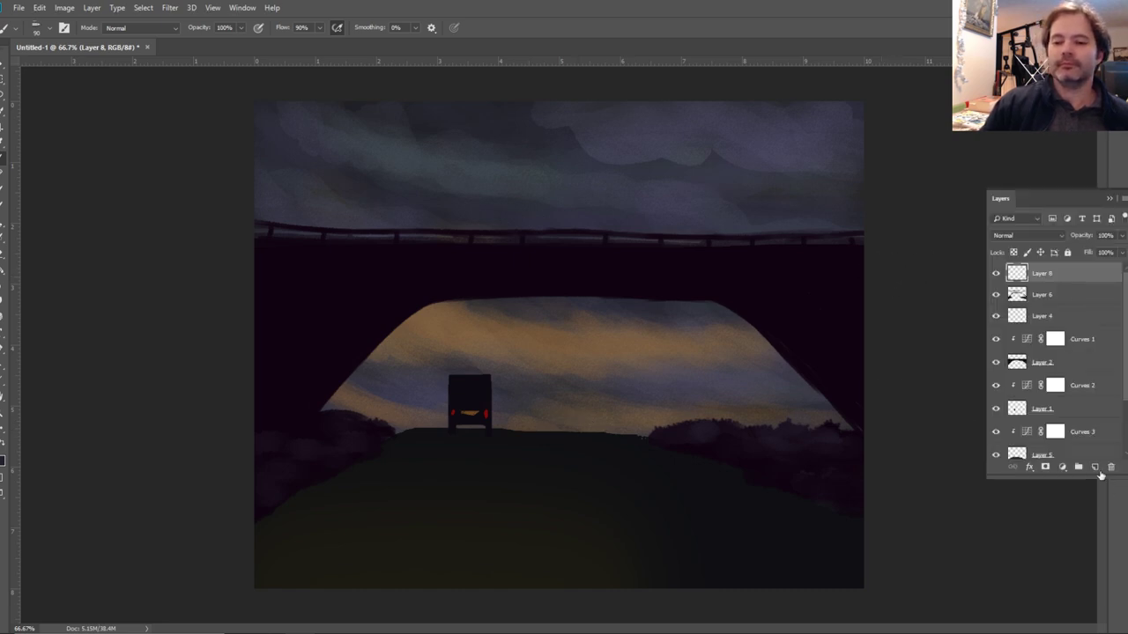
Zoom to 300% on the van and paint soft red glows around both taillights with a smaller brush.
{"action": "key", "text": "ctrl+plus"}
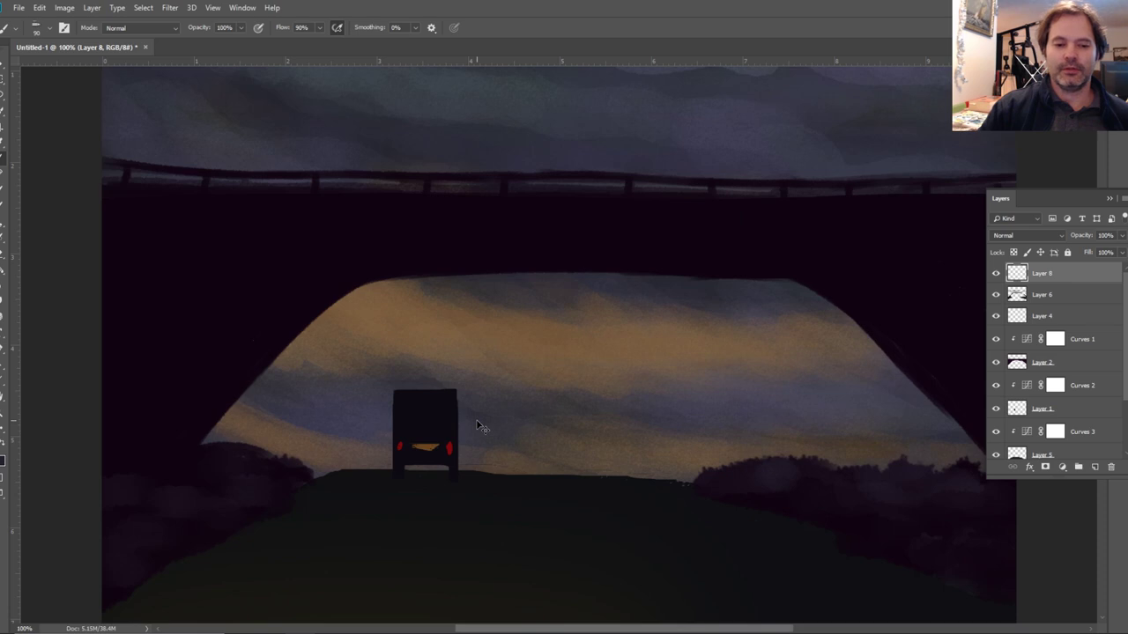
{"action": "key", "text": "ctrl+plus"}
{"action": "key", "text": "ctrl+plus"}
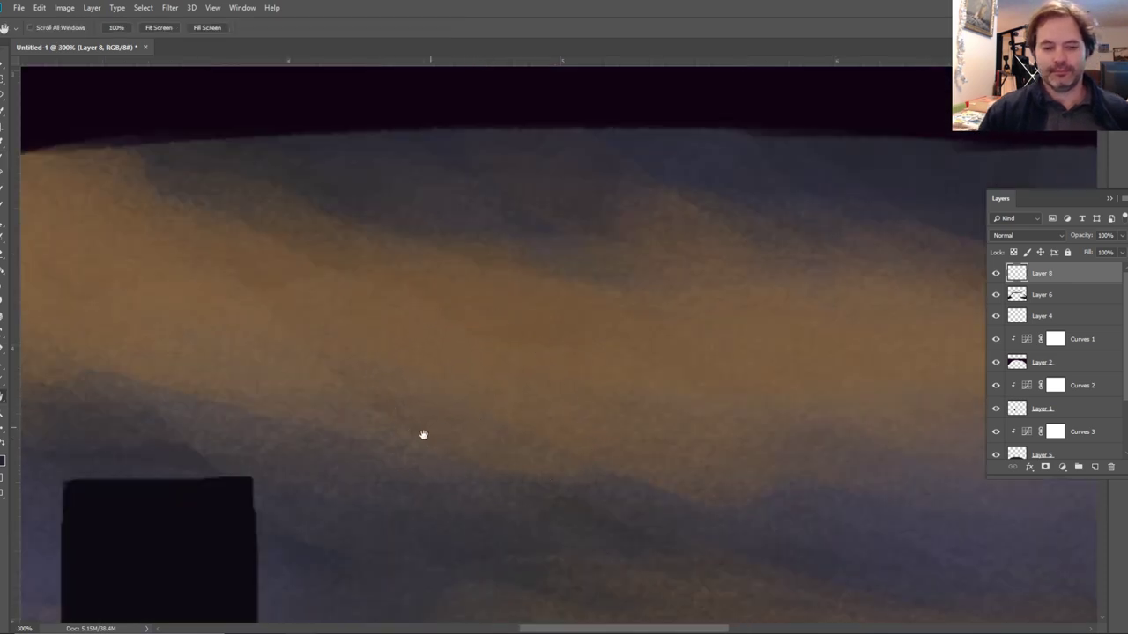
{"action": "left_click_drag", "start_coordinate": [380, 503], "coordinate": [758, 244]}
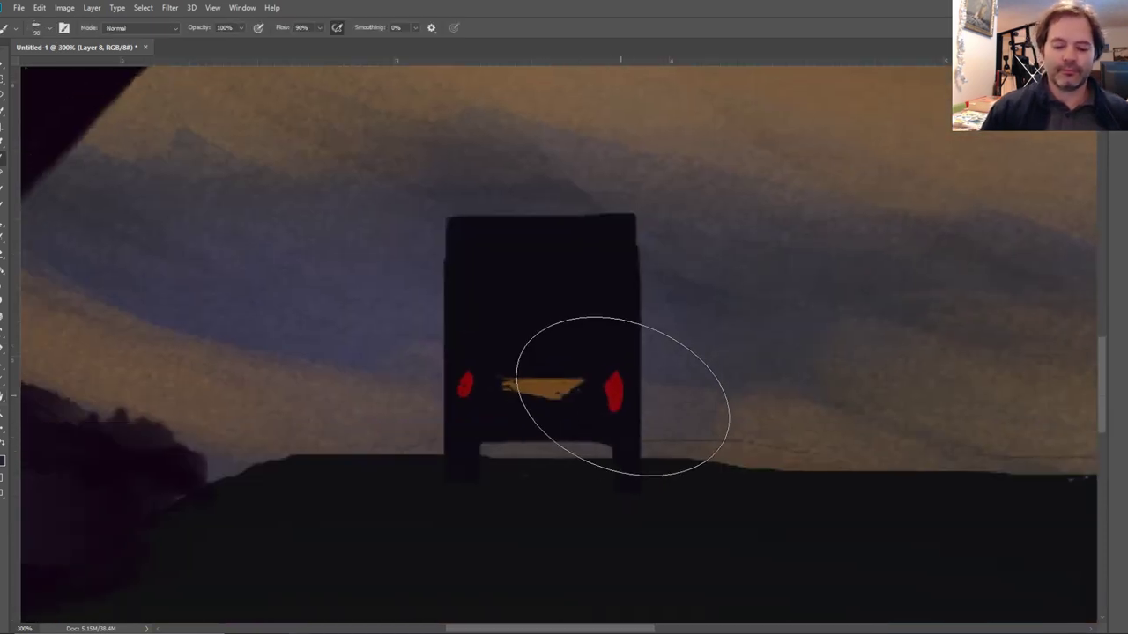
{"action": "key", "text": "bracketleft"}
{"action": "key", "text": "bracketleft"}
{"action": "key", "text": "bracketleft"}
{"action": "key", "text": "bracketleft"}
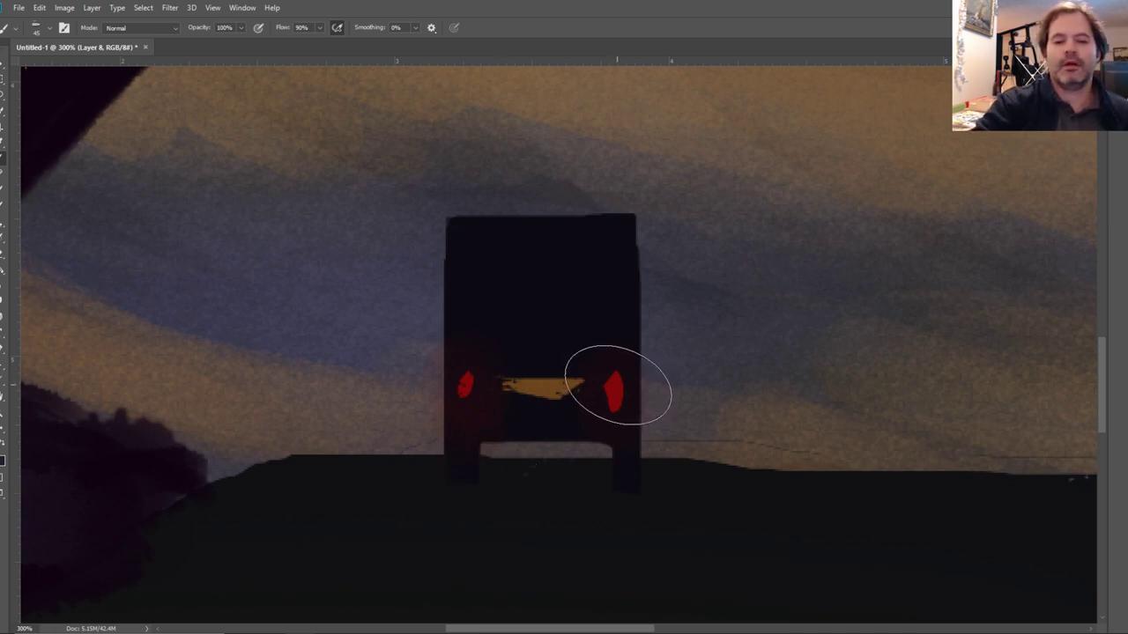
{"action": "mouse_move", "coordinate": [612, 390]}
{"action": "left_mouse_down"}
{"action": "mouse_move", "coordinate": [624, 390]}
{"action": "mouse_move", "coordinate": [612, 408]}
{"action": "left_mouse_up"}
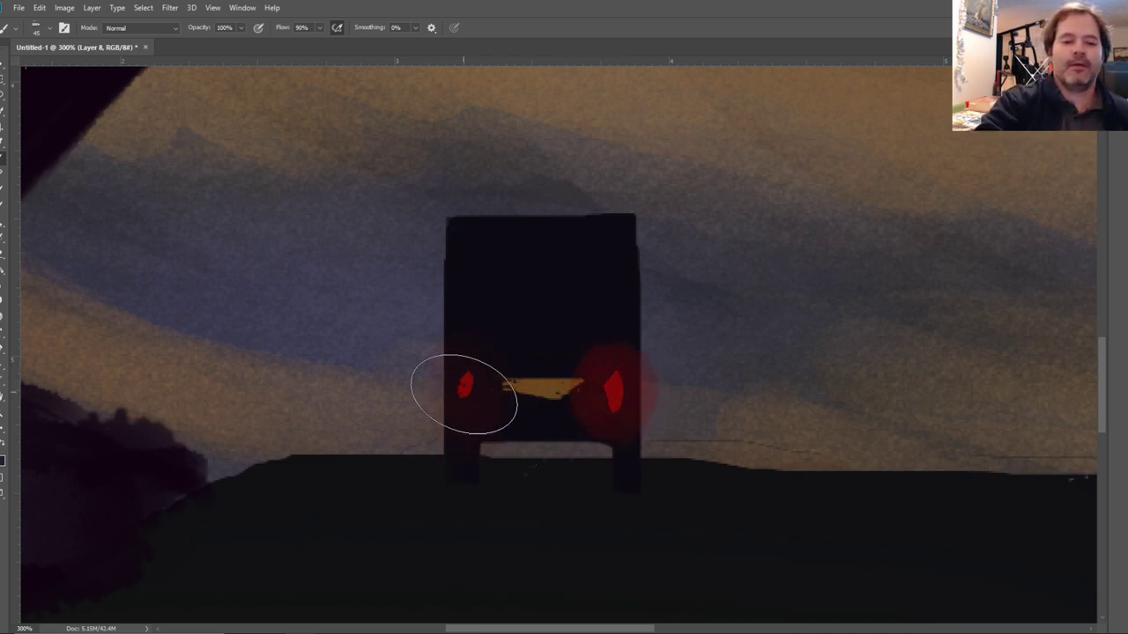
{"action": "left_click_drag", "start_coordinate": [464, 377], "coordinate": [460, 394]}
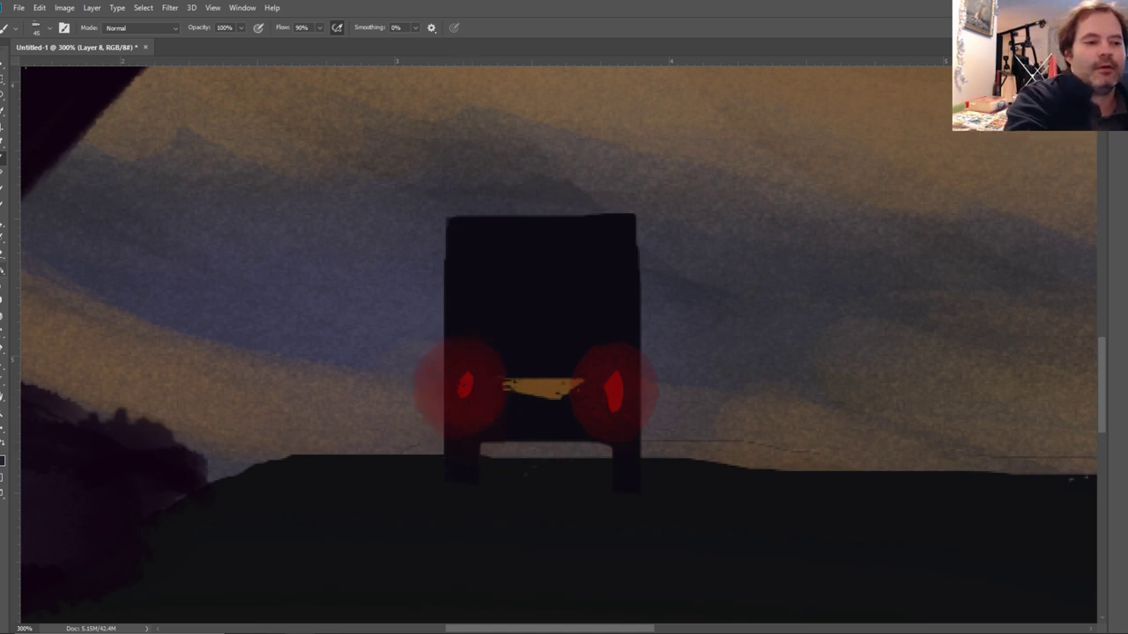
Touch up with the eraser and eyedropper, then return to the brush and show the Layers panel.
{"action": "key", "text": "e"}
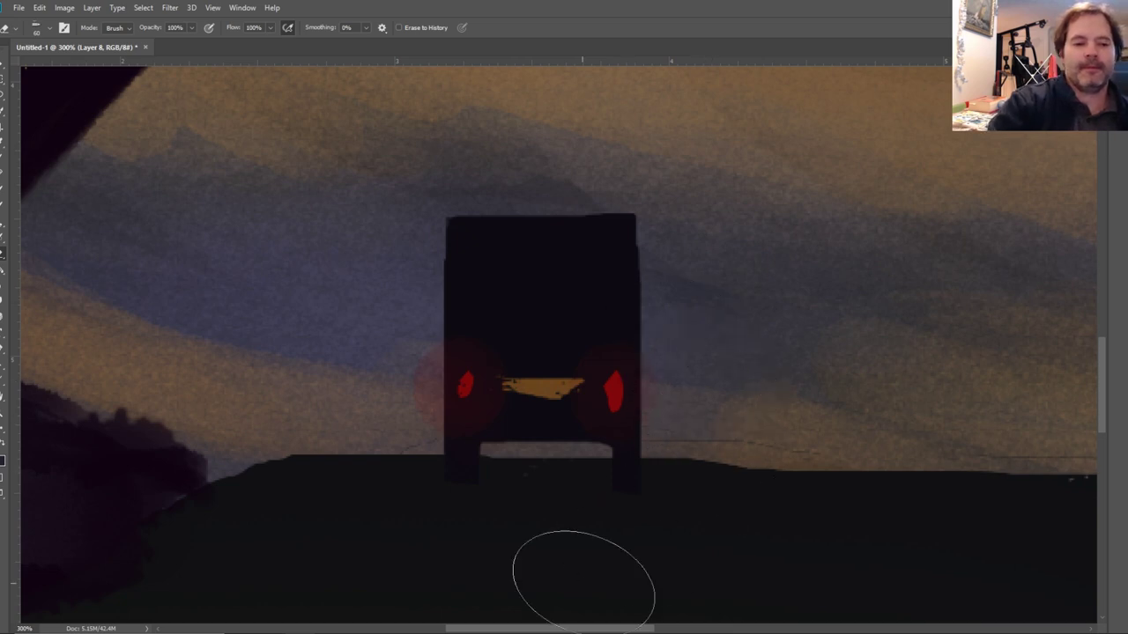
{"action": "key", "text": "i"}
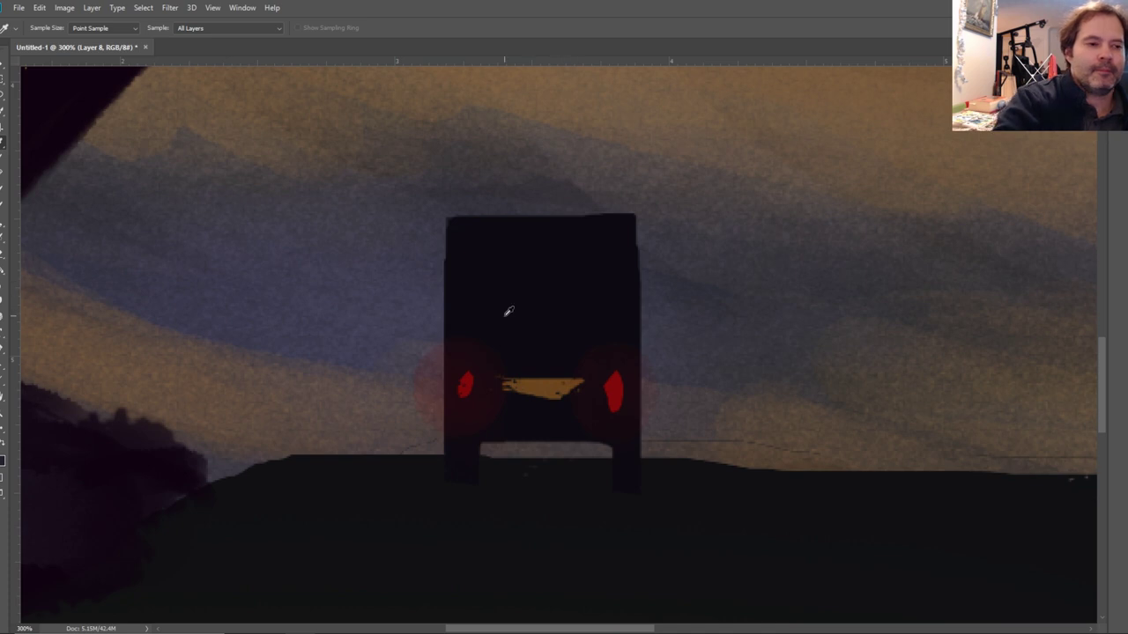
{"action": "key", "text": "b"}
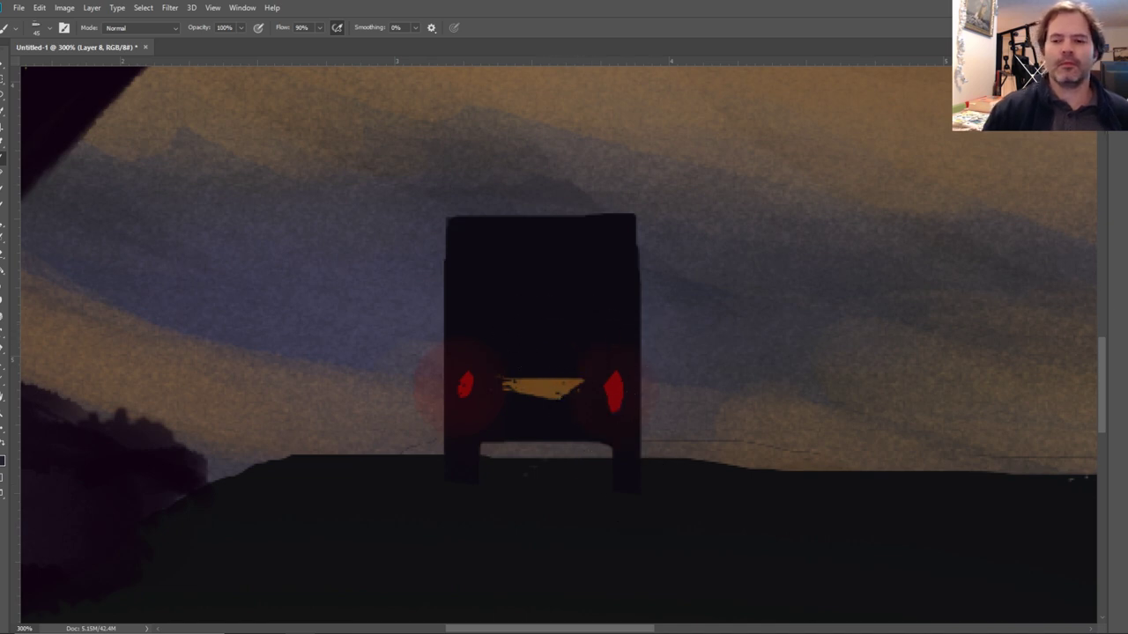
{"action": "key", "text": "F7"}
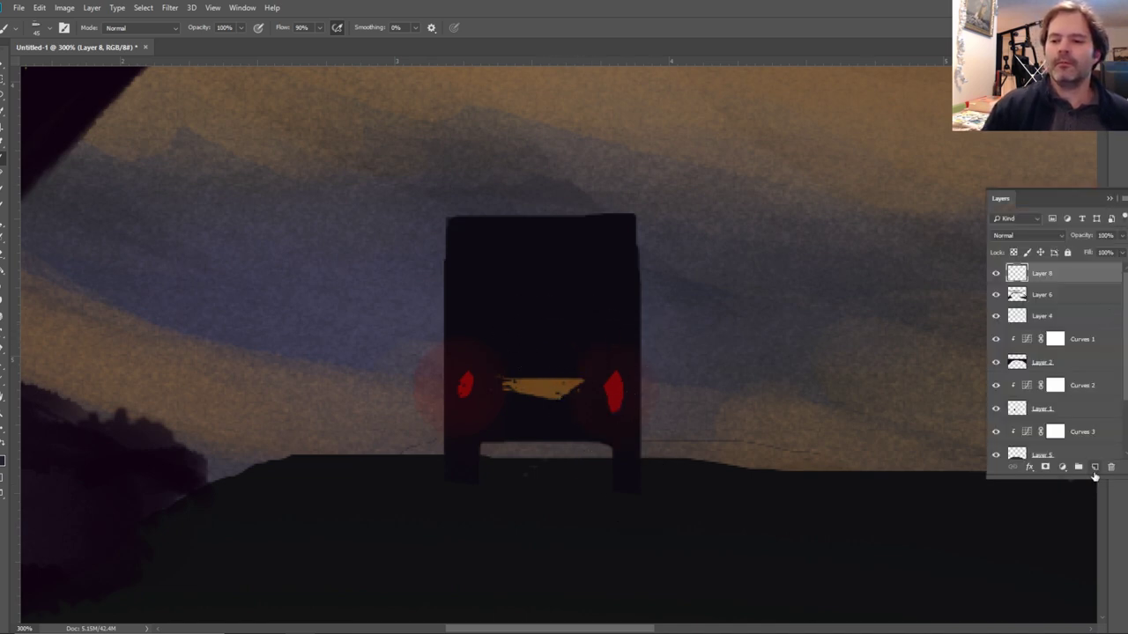
Choose the Legacy Default Soft Round brush from the Brushes panel.
{"action": "key", "text": "F5"}
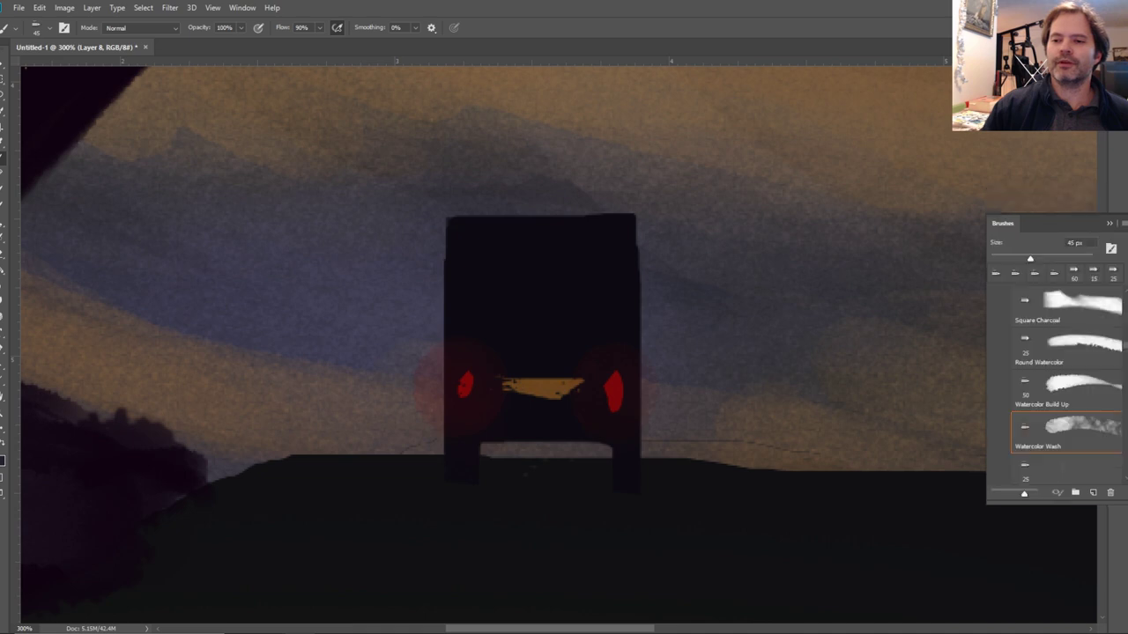
{"action": "scroll", "coordinate": [1126, 355], "scroll_direction": "down", "scroll_amount": 10}
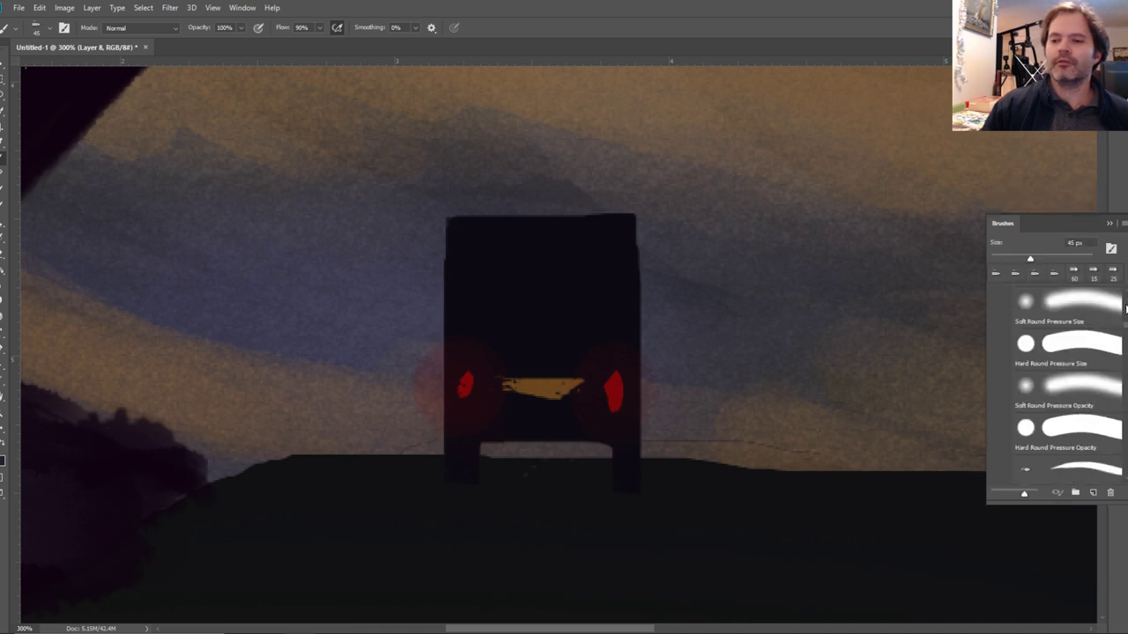
{"action": "left_click", "coordinate": [1087, 426]}
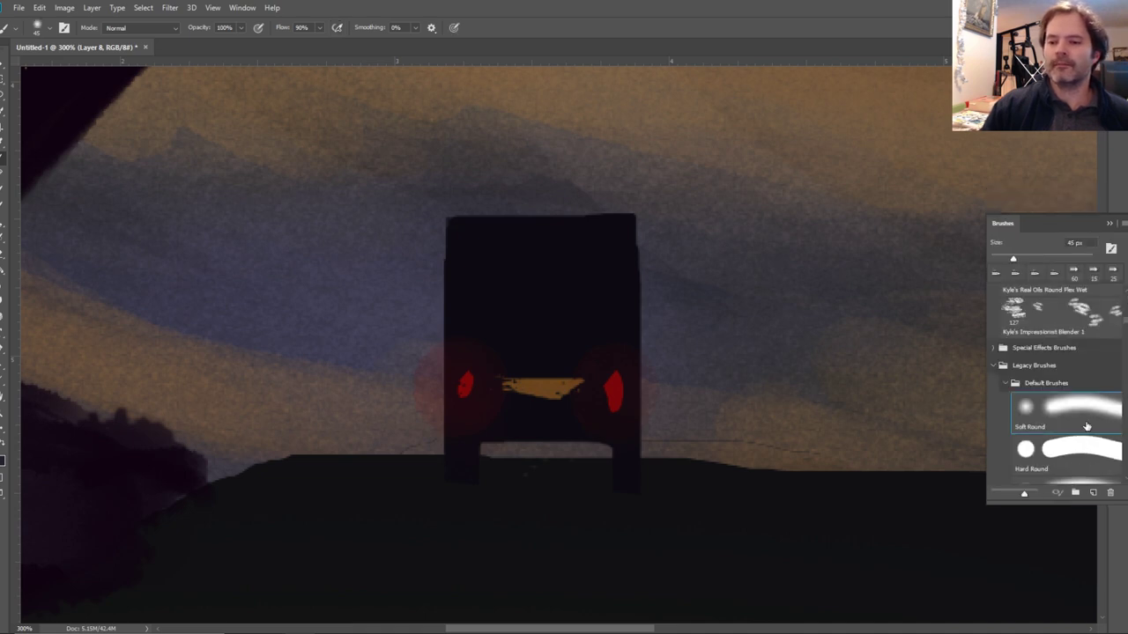
{"action": "key", "text": "F5"}
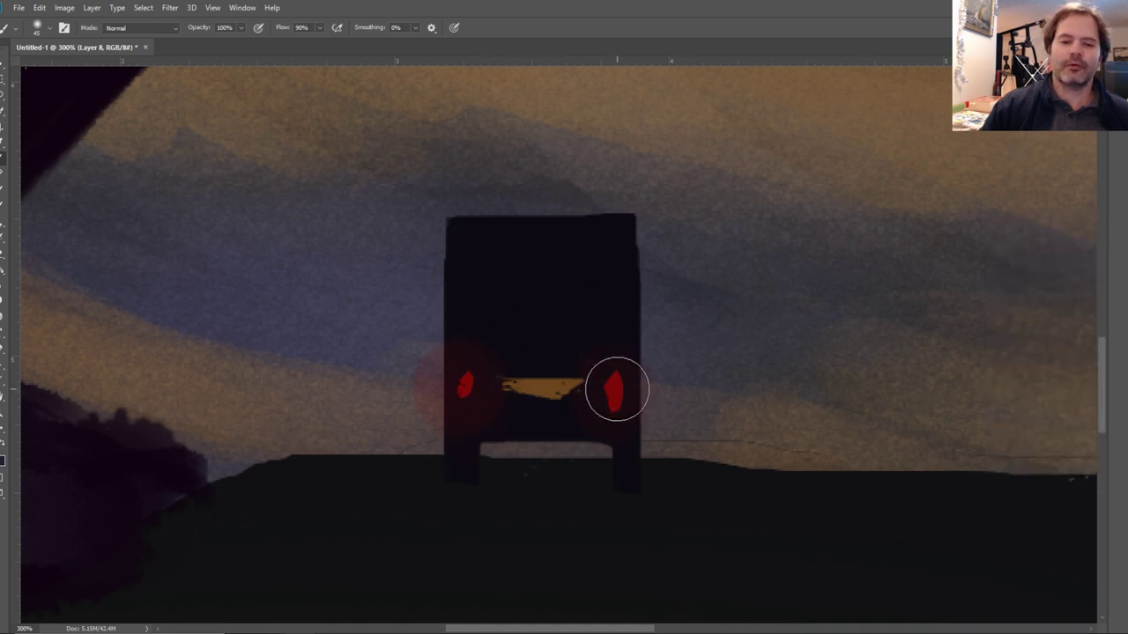
Test soft red glows on both tail lights, undo every trial, and show the Layers panel.
{"action": "left_click_drag", "start_coordinate": [617, 388], "coordinate": [614, 375]}
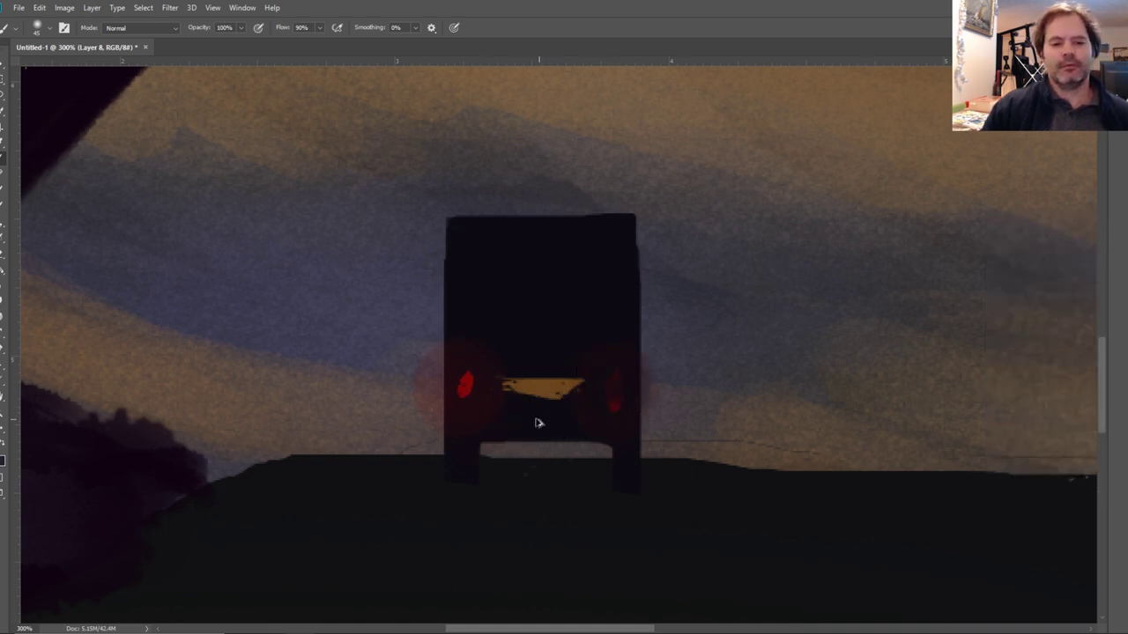
{"action": "key", "text": "ctrl+z"}
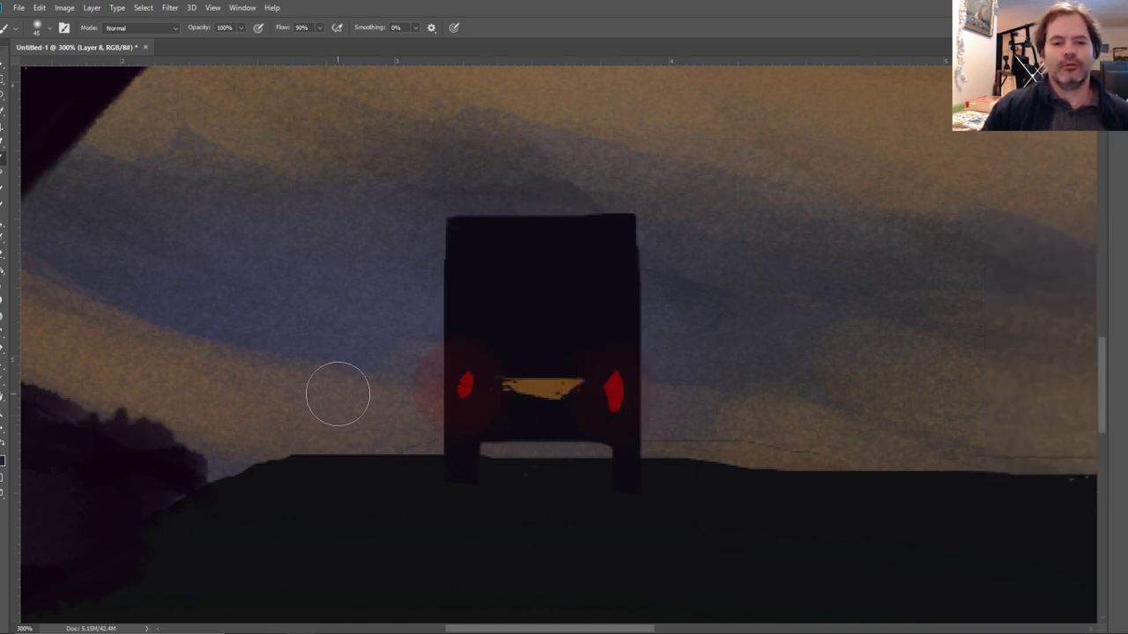
{"action": "left_click", "coordinate": [1, 144]}
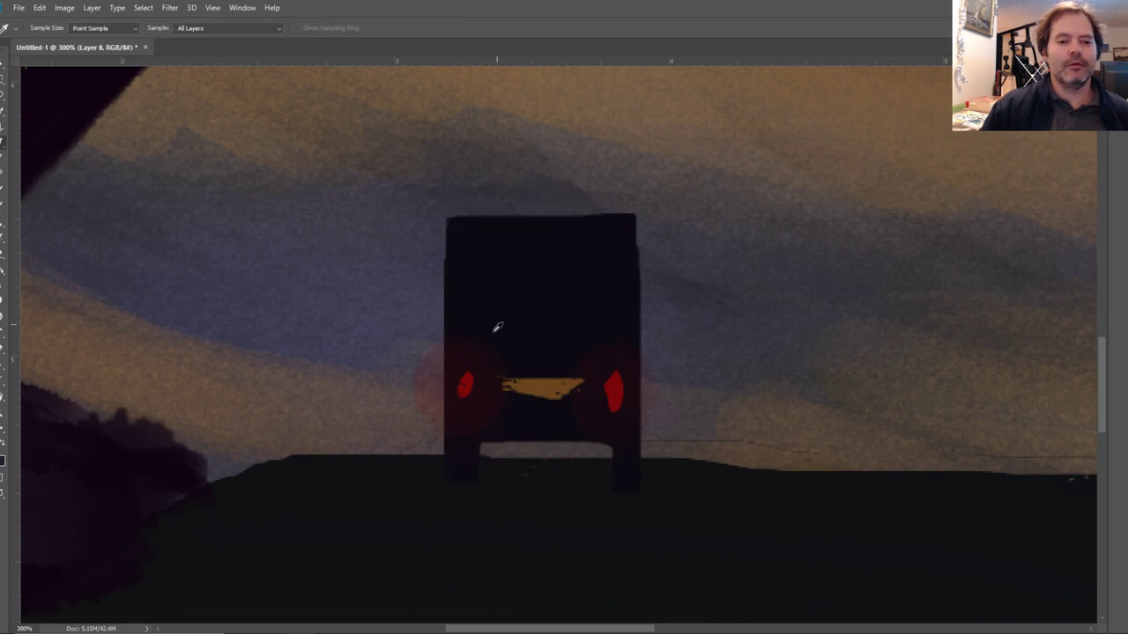
{"action": "left_click", "coordinate": [2, 159]}
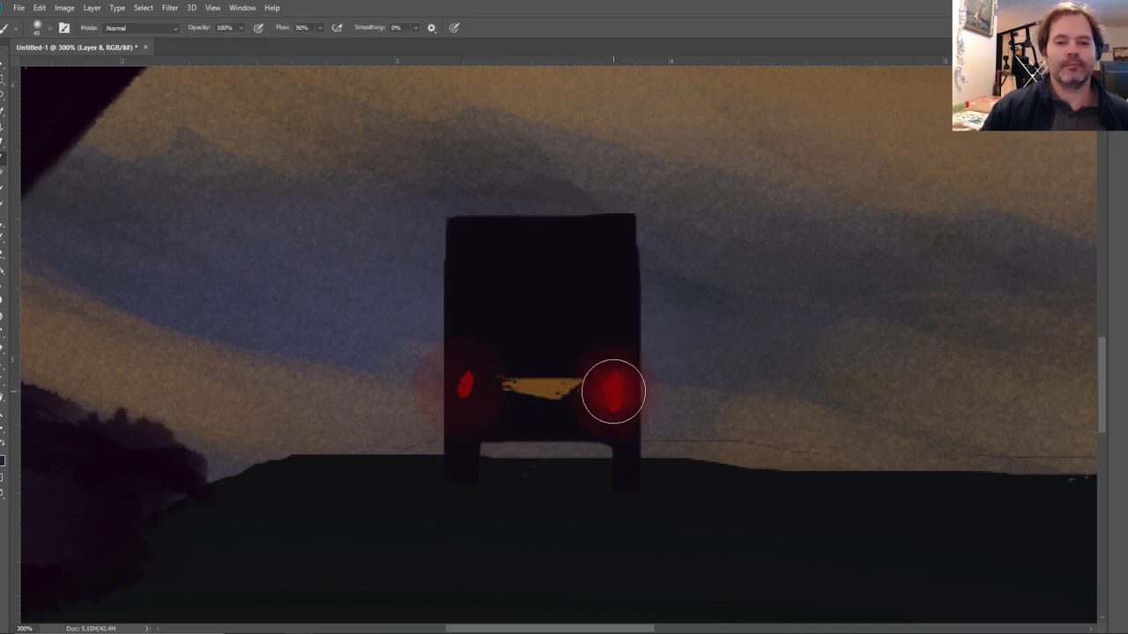
{"action": "key", "text": "ctrl+z"}
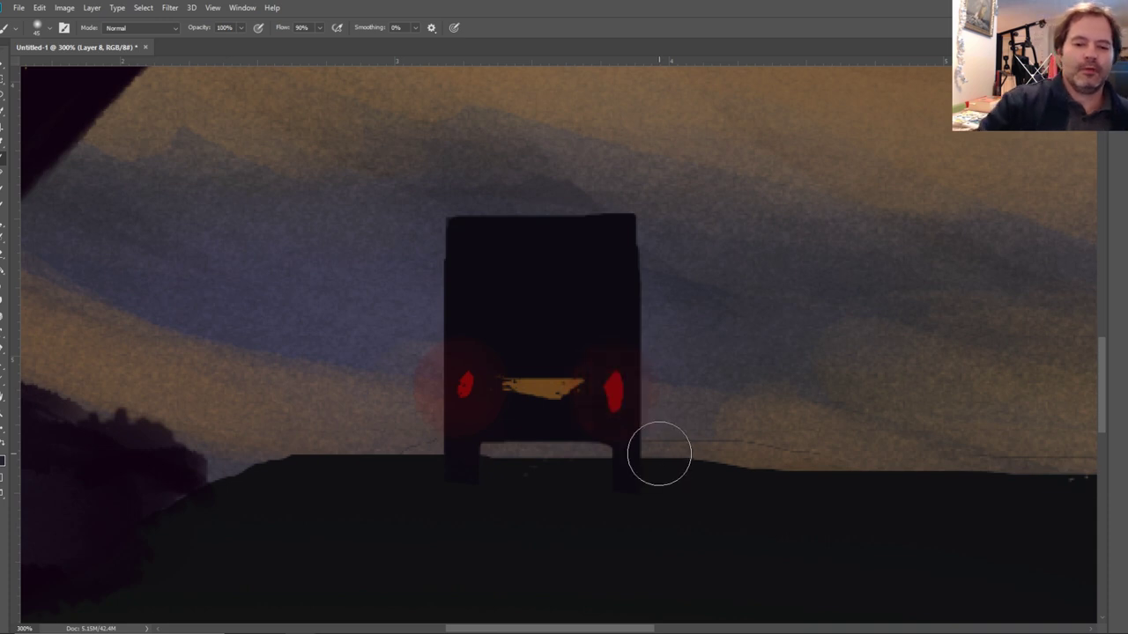
{"action": "left_click", "coordinate": [614, 388]}
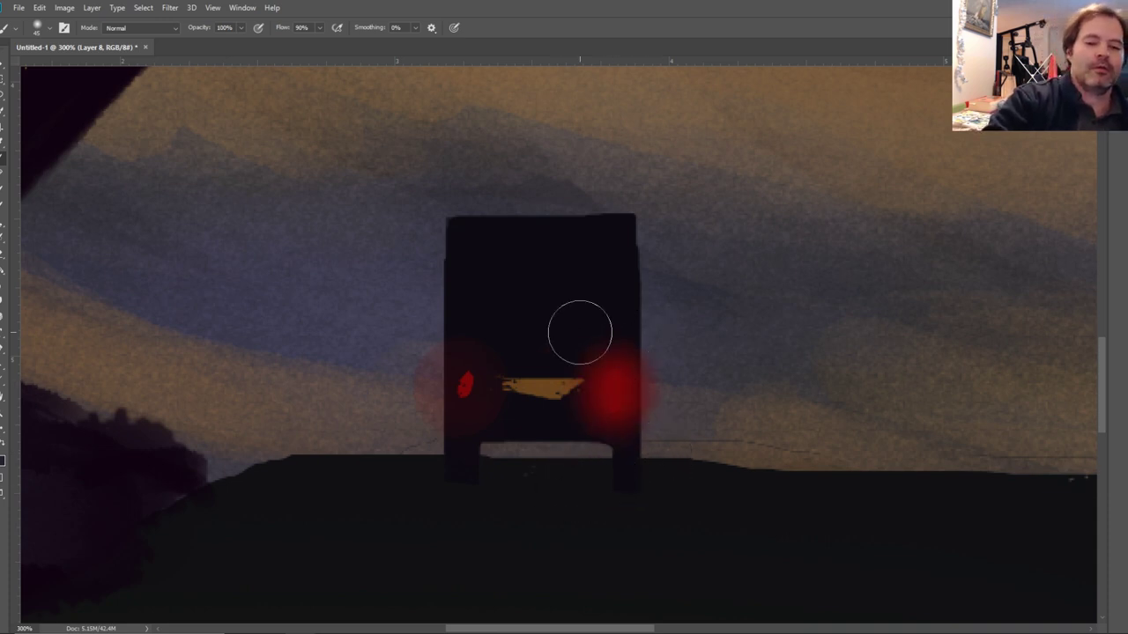
{"action": "key", "text": "ctrl+z"}
{"action": "left_click", "coordinate": [460, 385]}
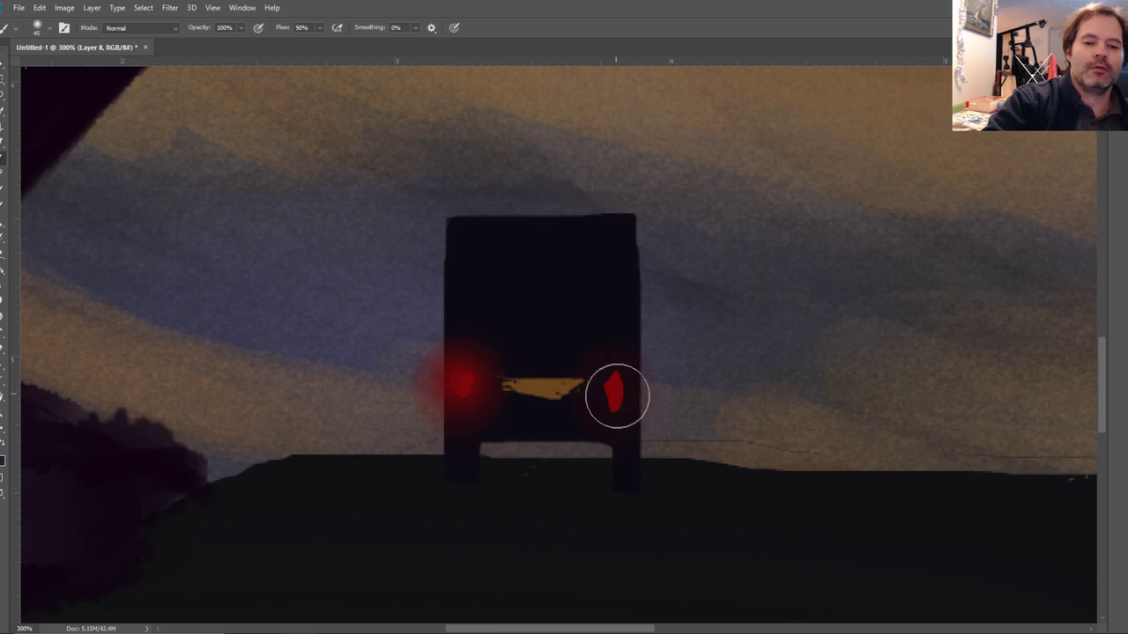
{"action": "left_click", "coordinate": [617, 396]}
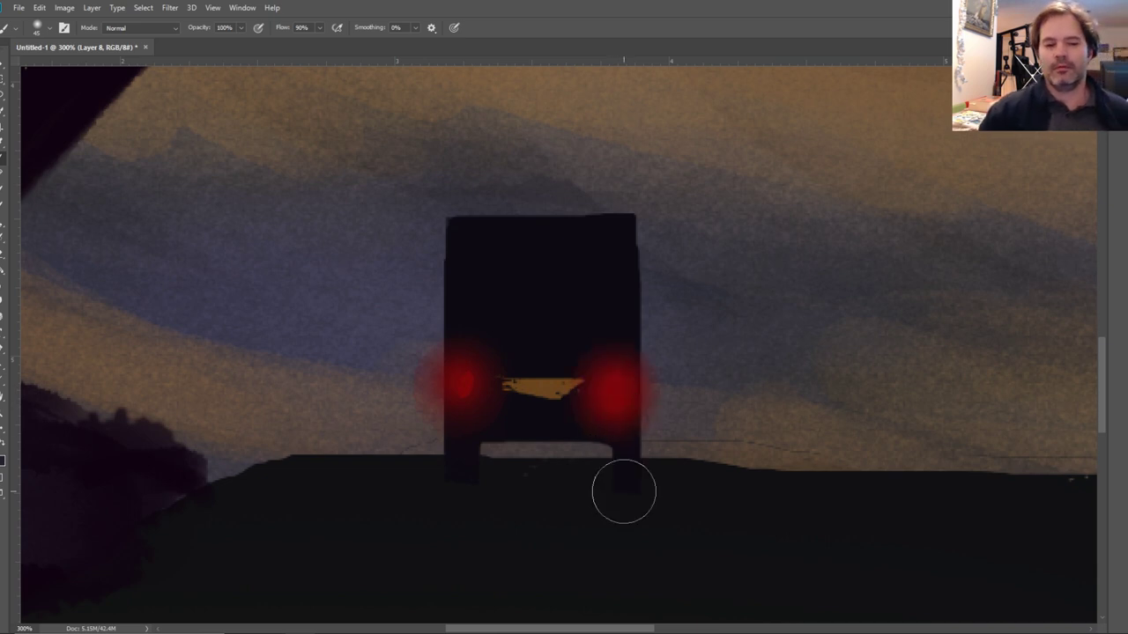
{"action": "key", "text": "ctrl+z"}
{"action": "key", "text": "ctrl+z"}
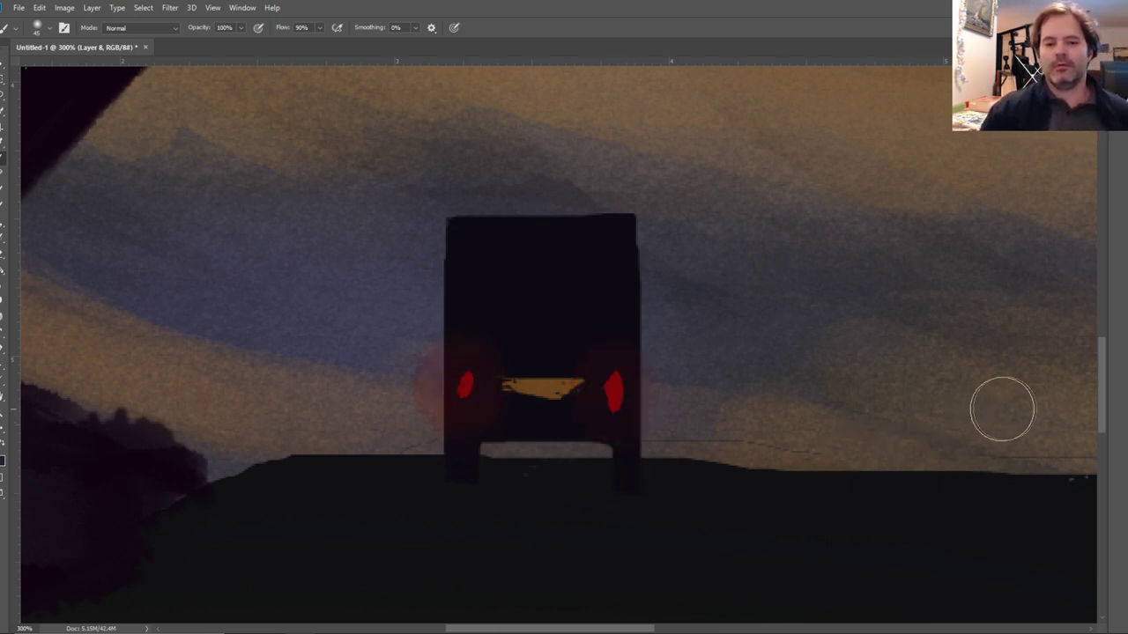
{"action": "key", "text": "F7"}
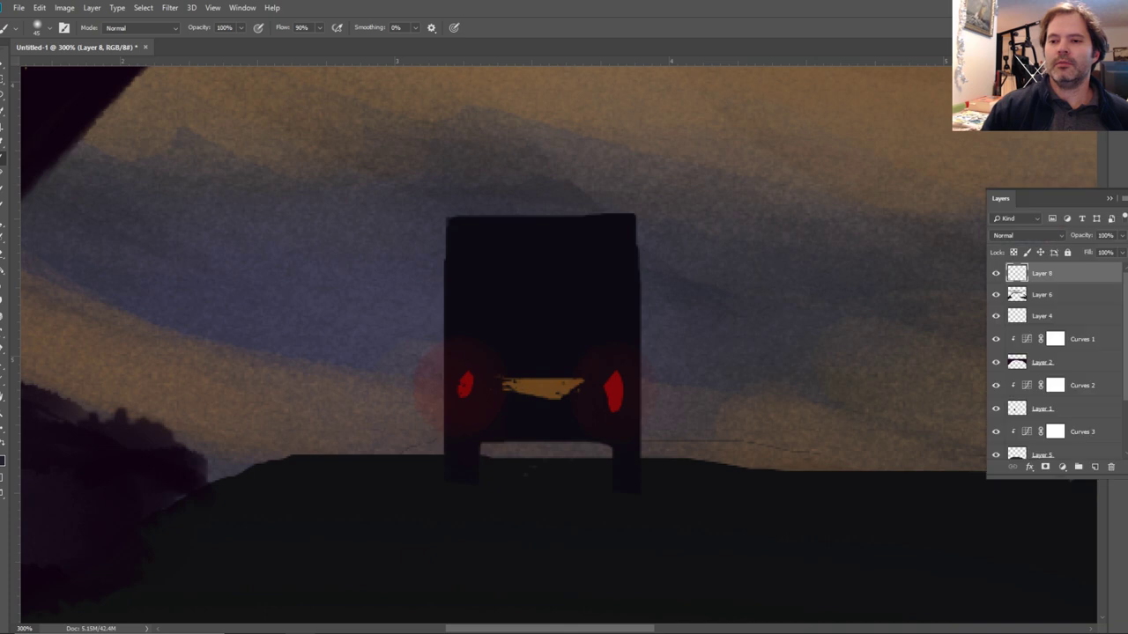
On a new layer, brush soft red glows over the right and left tail lights, then zoom out.
{"action": "left_click", "coordinate": [1095, 468]}
{"action": "left_click", "coordinate": [612, 390]}
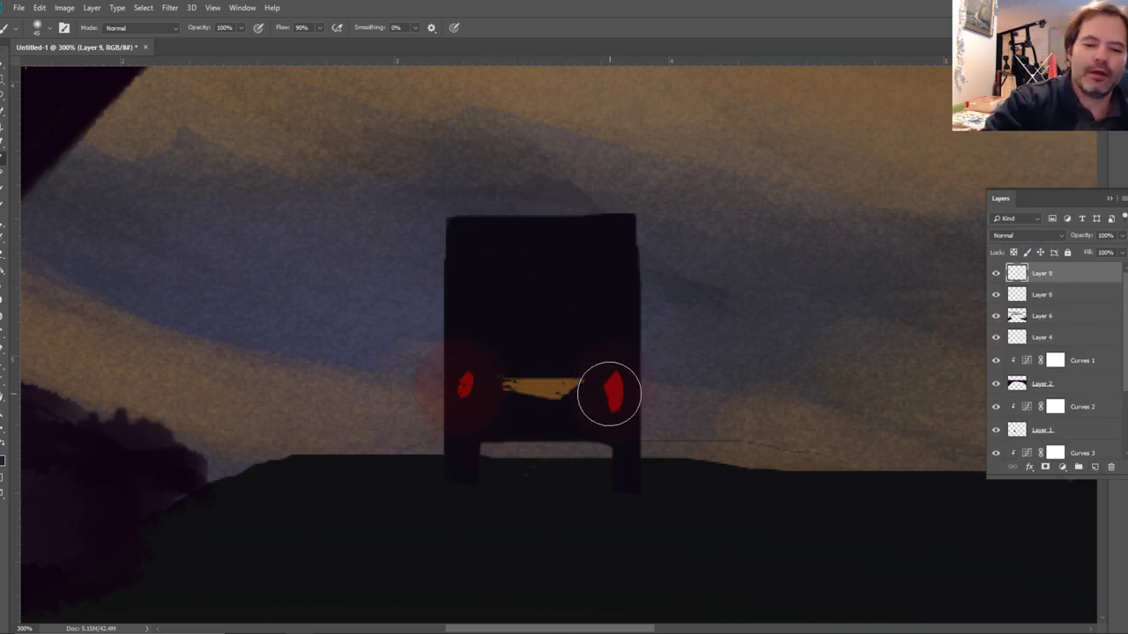
{"action": "key", "text": "F7"}
{"action": "left_click", "coordinate": [462, 381]}
{"action": "left_click", "coordinate": [463, 380]}
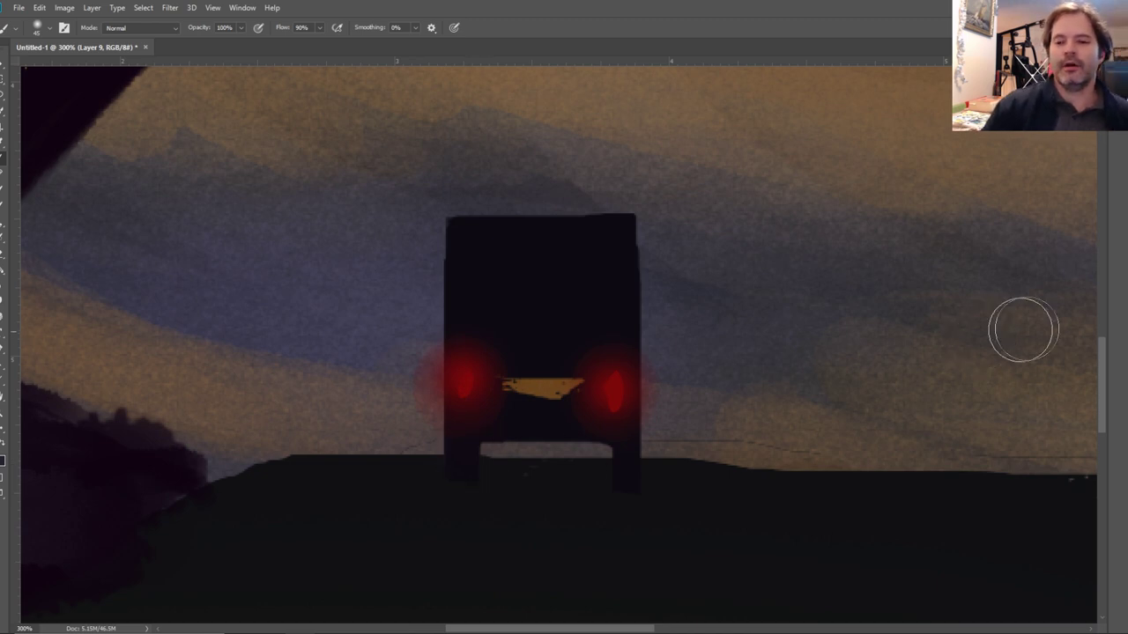
{"action": "key", "text": "ctrl+minus"}
{"action": "key", "text": "ctrl+minus"}
{"action": "key", "text": "ctrl+minus"}
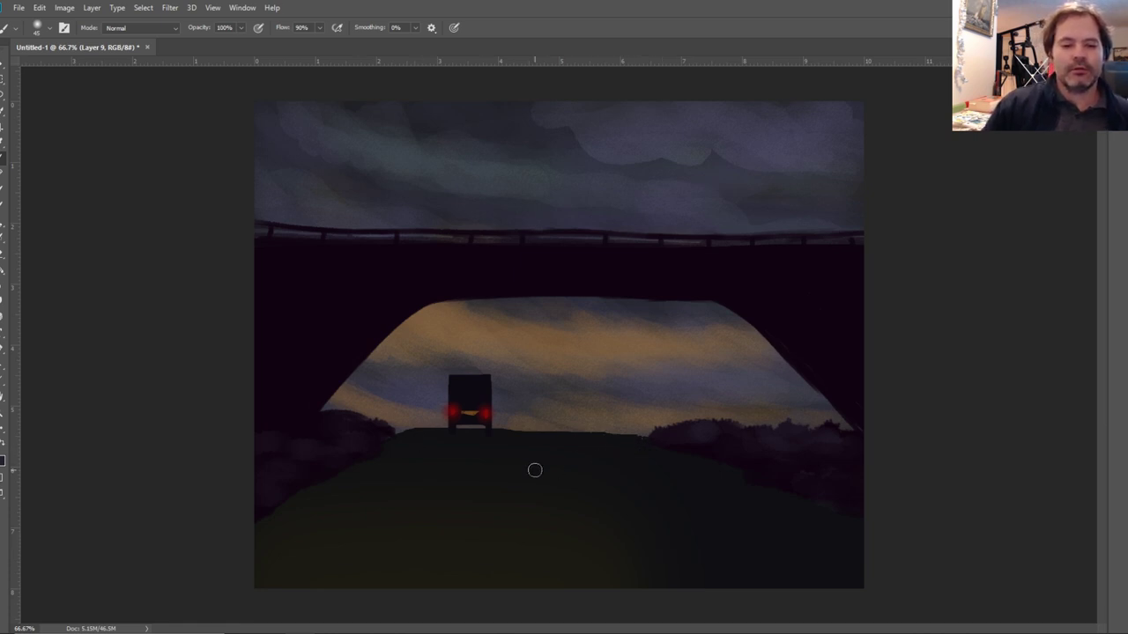
Zoom in on the van, sample its dark body colour at 15 px, trial-paint over the orange mark, then undo.
{"action": "key", "text": "ctrl+plus"}
{"action": "key", "text": "ctrl+plus"}
{"action": "key", "text": "ctrl+plus"}
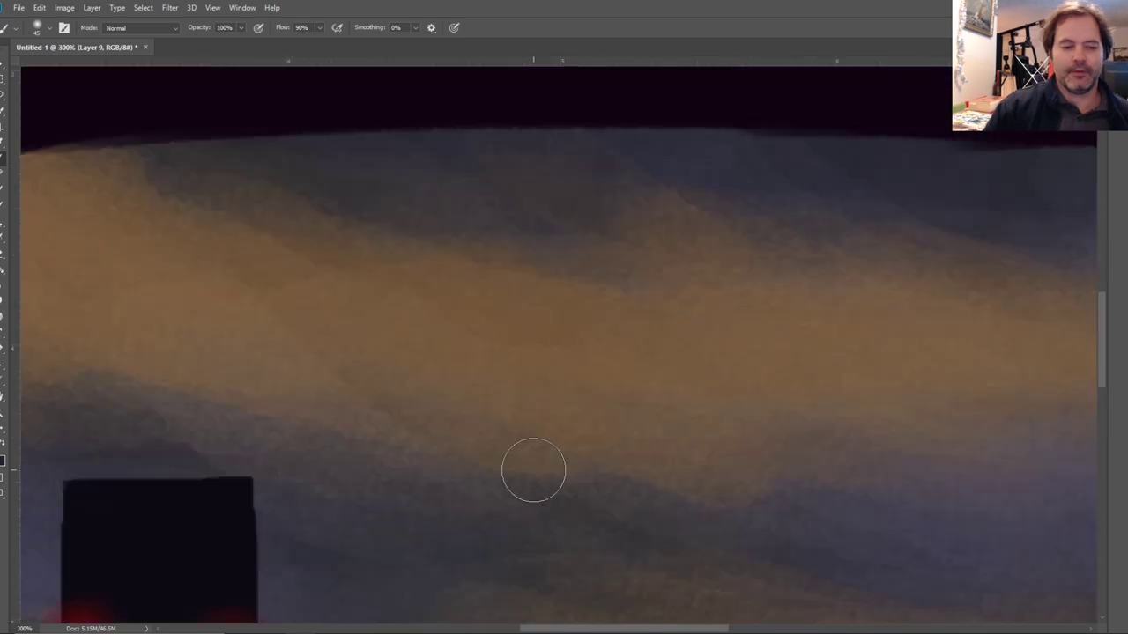
{"action": "key", "text": "space"}
{"action": "left_click_drag", "start_coordinate": [264, 486], "coordinate": [840, 221]}
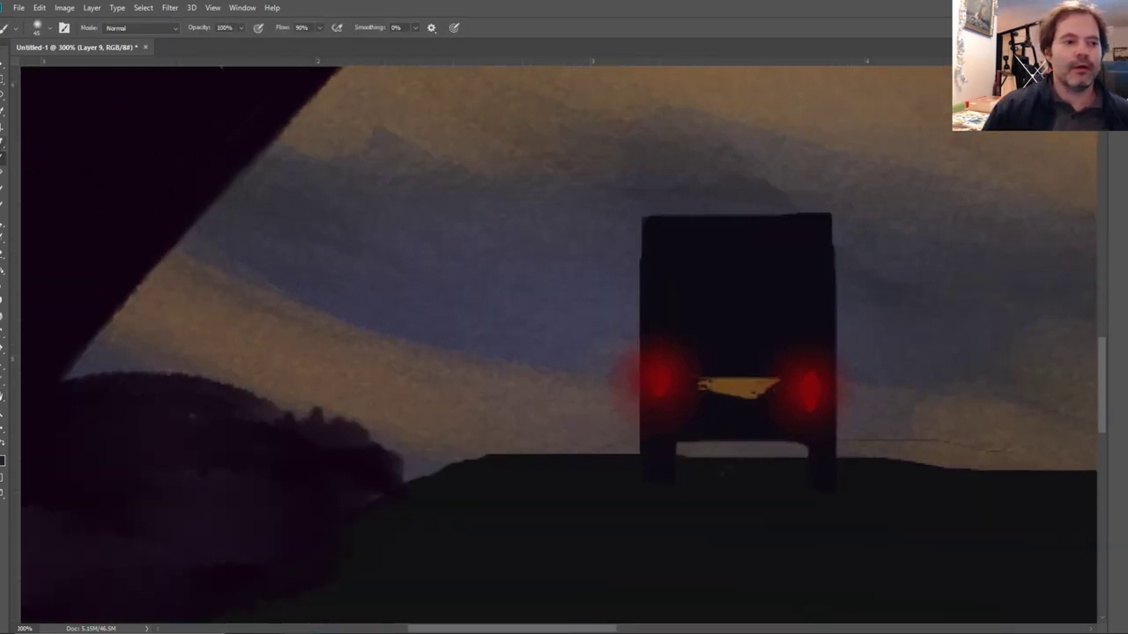
{"action": "key", "text": "i"}
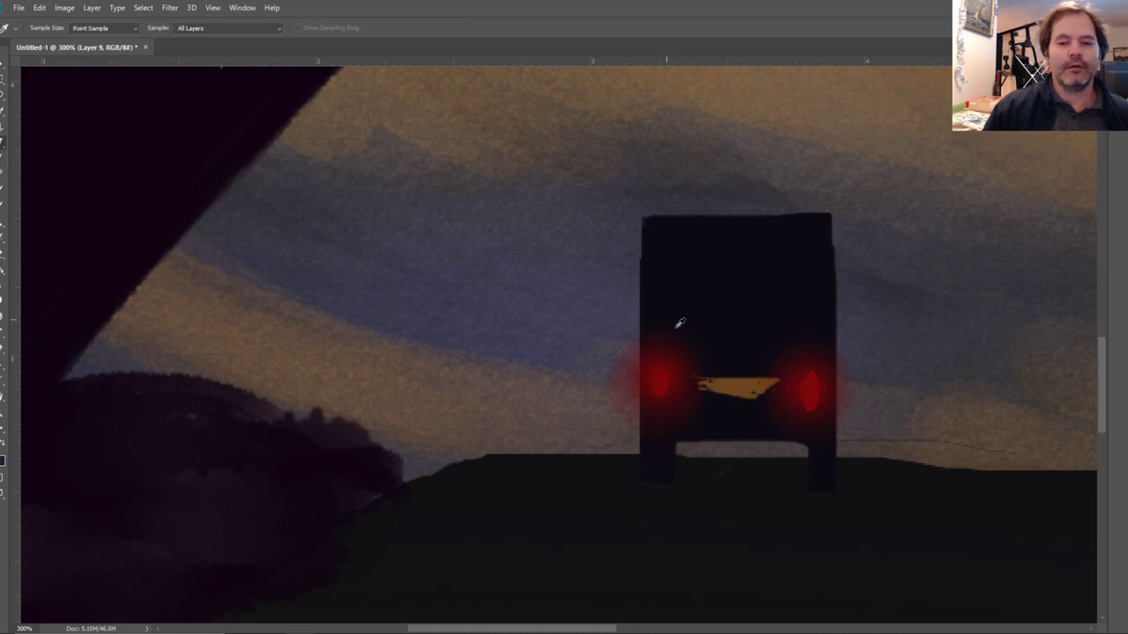
{"action": "left_click", "coordinate": [4, 166]}
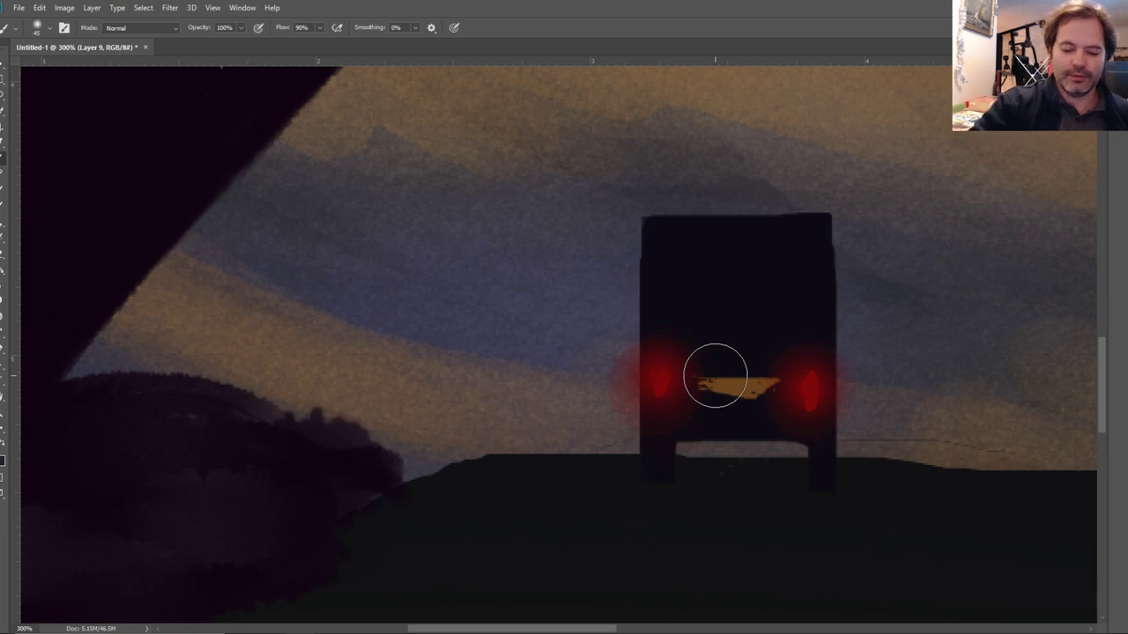
{"action": "key", "text": "bracketleft"}
{"action": "key", "text": "bracketleft"}
{"action": "key", "text": "bracketleft"}
{"action": "key", "text": "bracketleft"}
{"action": "key", "text": "bracketleft"}
{"action": "key", "text": "bracketleft"}
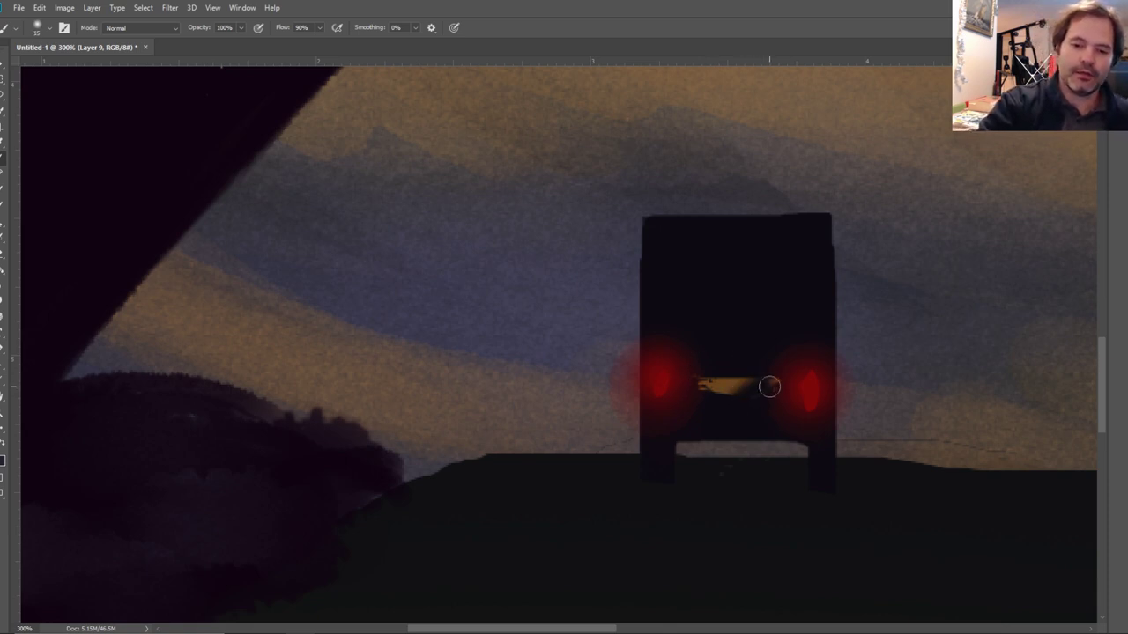
{"action": "left_click_drag", "start_coordinate": [779, 386], "coordinate": [703, 384]}
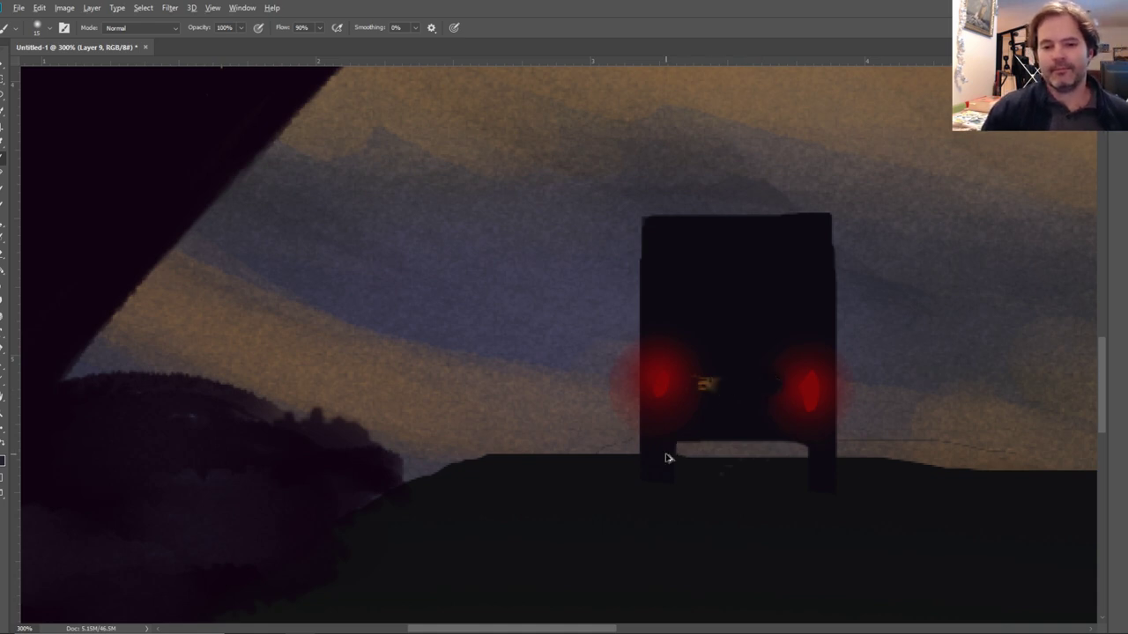
{"action": "key", "text": "ctrl+z"}
{"action": "key", "text": "ctrl+z"}
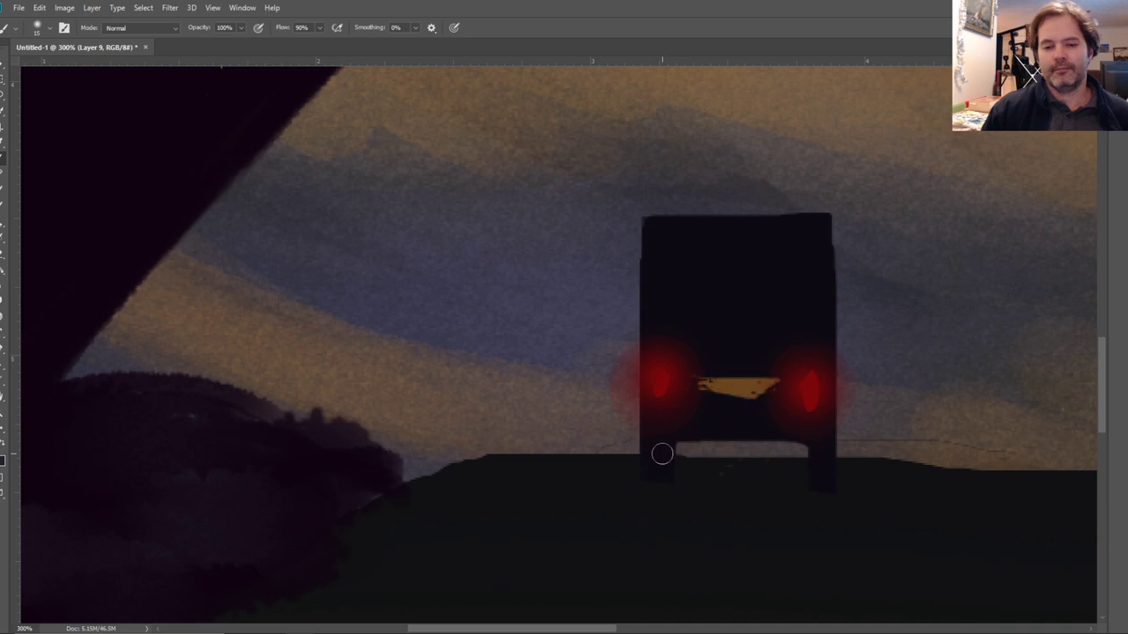
On Layer 1, dull and shorten the orange stroke between the taillights with dark body colour.
{"action": "key", "text": "F7"}
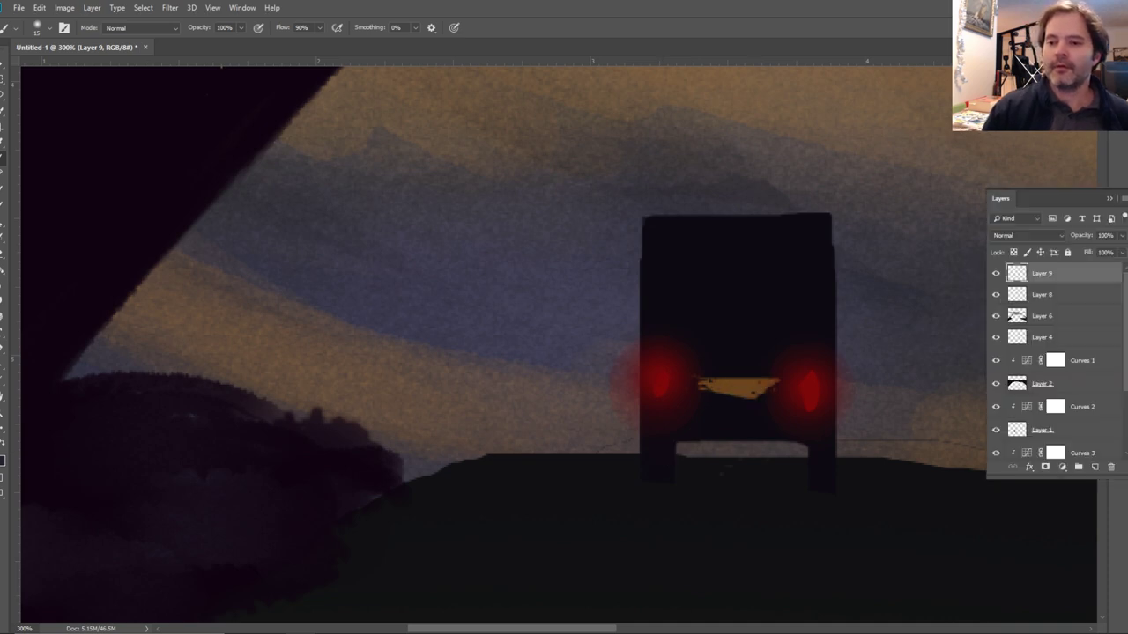
{"action": "scroll", "coordinate": [1125, 421], "scroll_direction": "down", "scroll_amount": 3}
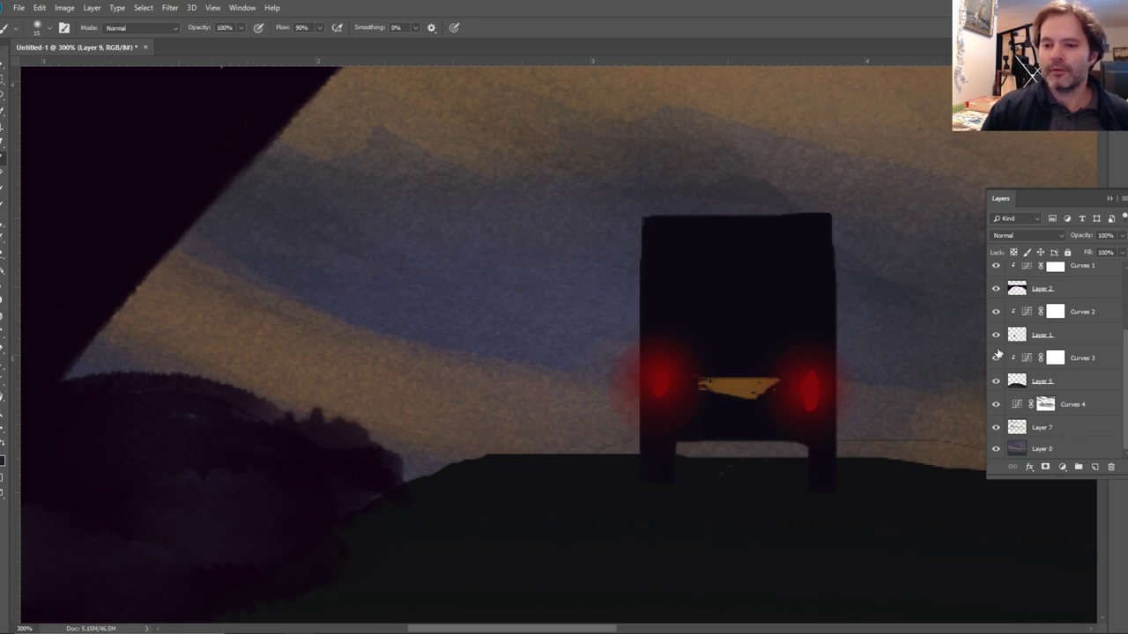
{"action": "left_click", "coordinate": [1041, 335]}
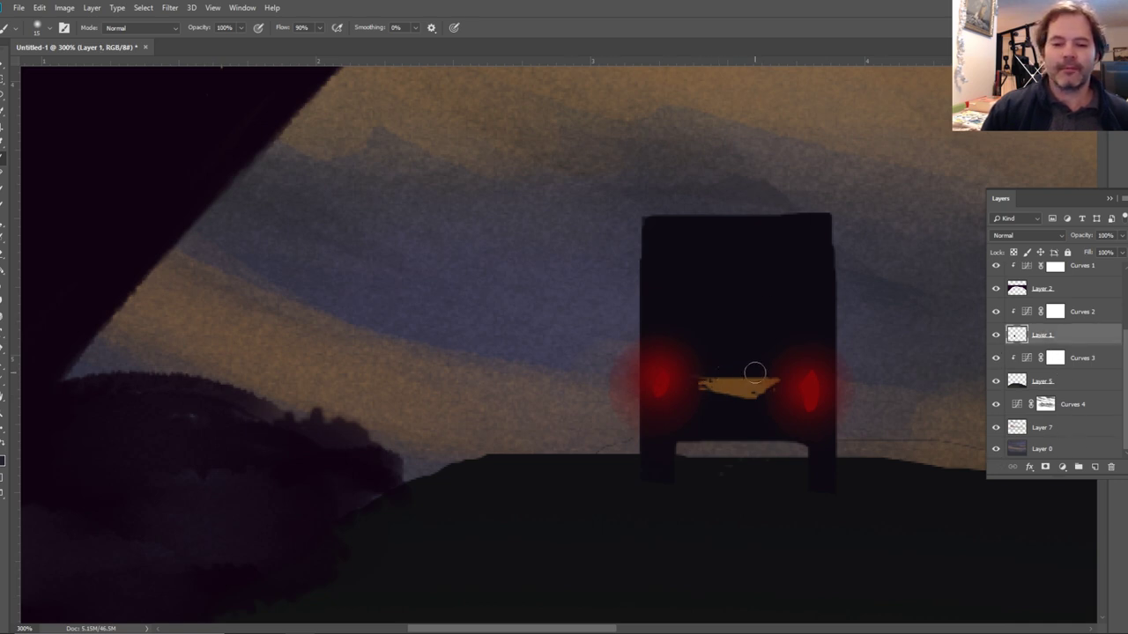
{"action": "key", "text": "F7"}
{"action": "mouse_move", "coordinate": [754, 373]}
{"action": "left_mouse_down"}
{"action": "mouse_move", "coordinate": [753, 402]}
{"action": "mouse_move", "coordinate": [770, 379]}
{"action": "mouse_move", "coordinate": [721, 430]}
{"action": "mouse_move", "coordinate": [730, 401]}
{"action": "mouse_move", "coordinate": [754, 410]}
{"action": "mouse_move", "coordinate": [760, 379]}
{"action": "mouse_move", "coordinate": [726, 395]}
{"action": "mouse_move", "coordinate": [671, 471]}
{"action": "mouse_move", "coordinate": [757, 395]}
{"action": "left_mouse_up"}
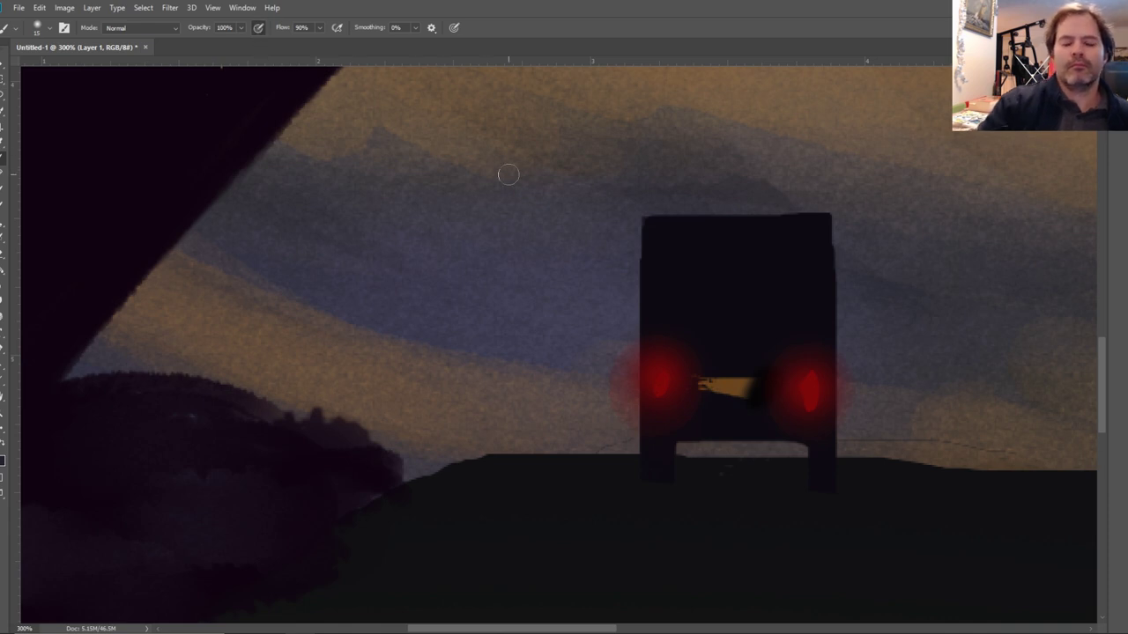
{"action": "mouse_move", "coordinate": [756, 392]}
{"action": "left_mouse_down"}
{"action": "mouse_move", "coordinate": [708, 406]}
{"action": "mouse_move", "coordinate": [749, 384]}
{"action": "left_mouse_up"}
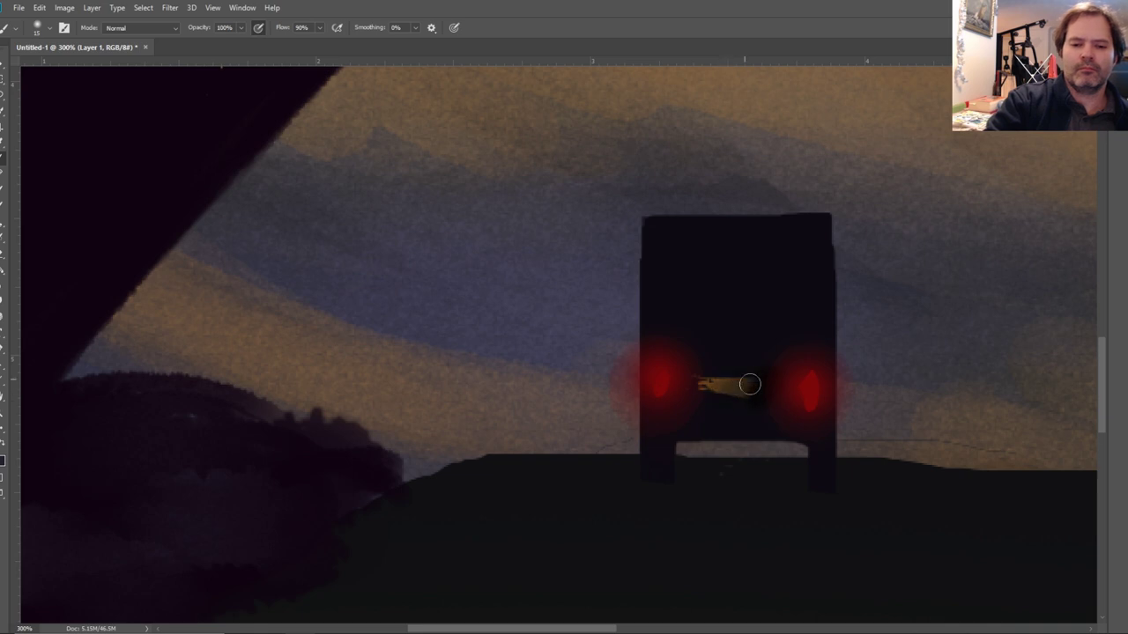
{"action": "key", "text": "i"}
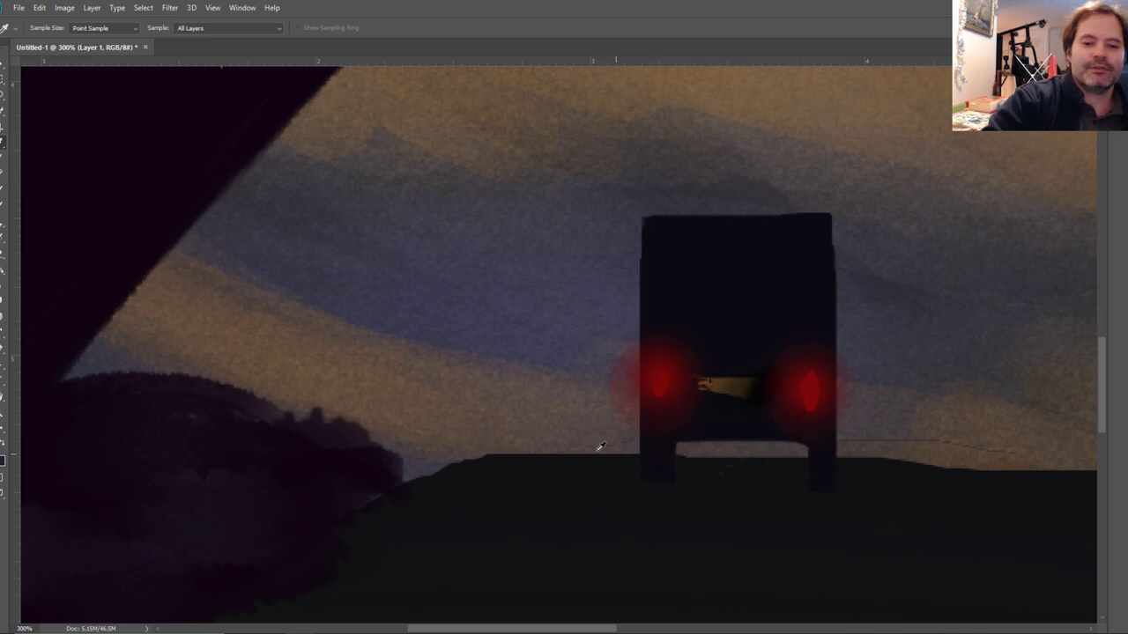
{"action": "key", "text": "b"}
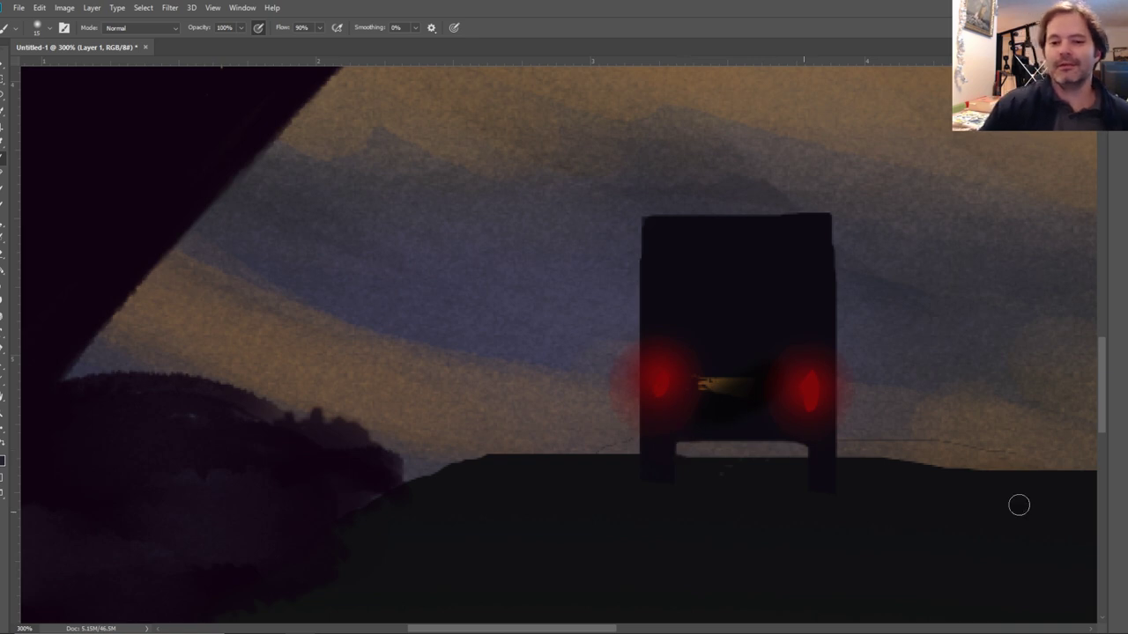
{"action": "key", "text": "F7"}
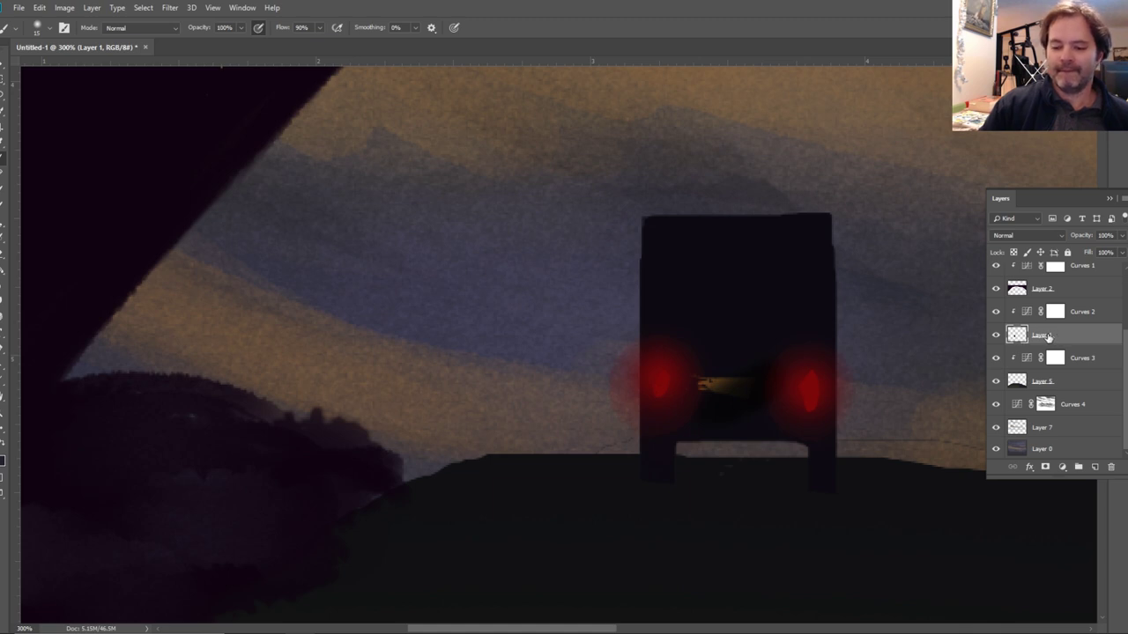
Brighten the yellow plate between the taillights on Layer 1, comparing it with the layer hidden.
{"action": "key", "text": "Delete"}
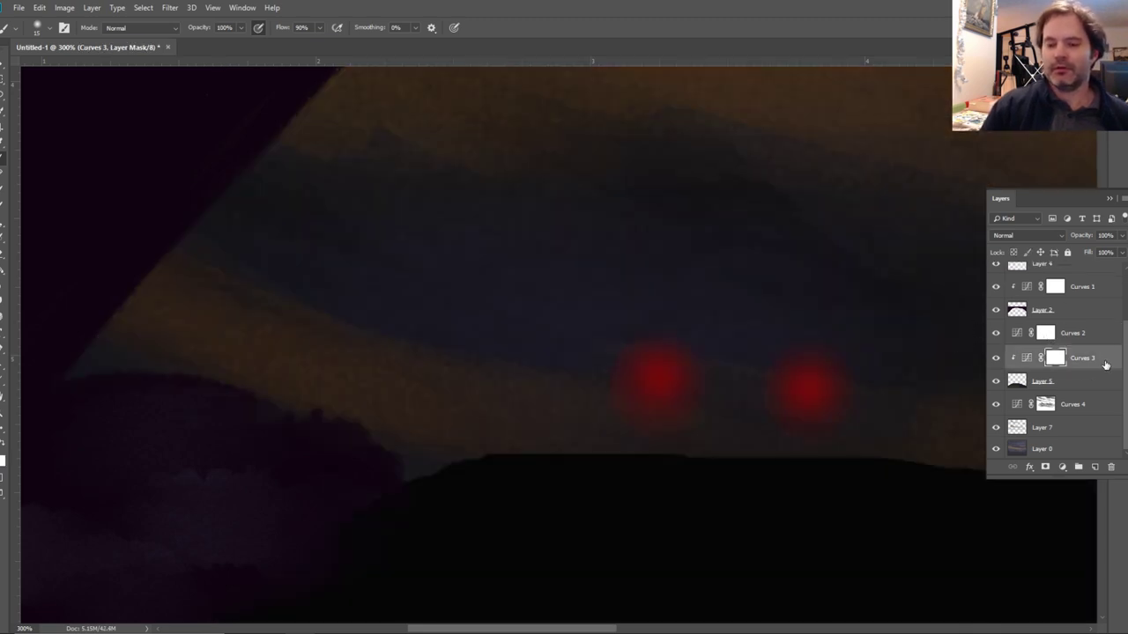
{"action": "key", "text": "ctrl+z"}
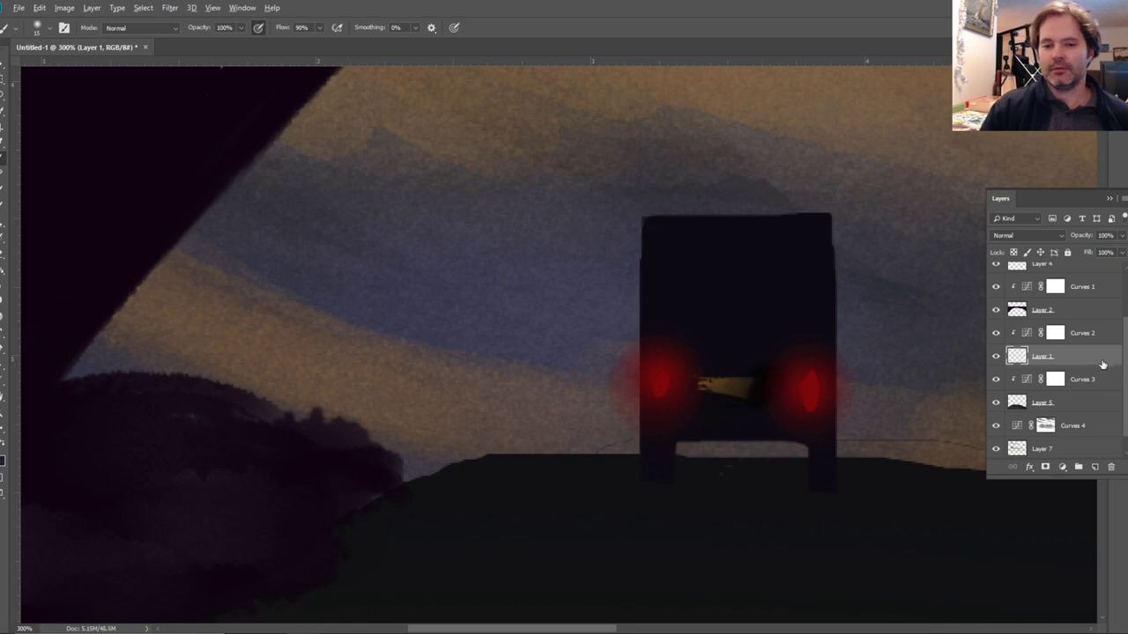
{"action": "key", "text": "ctrl+z"}
{"action": "key", "text": "ctrl+z"}
{"action": "key", "text": "ctrl+z"}
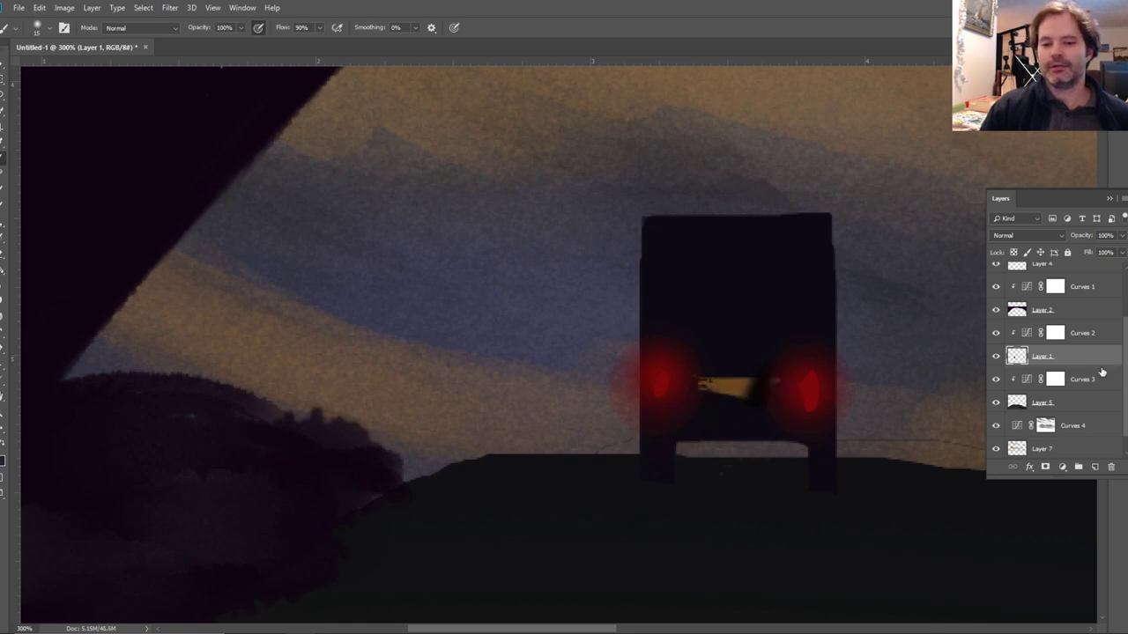
{"action": "key", "text": "ctrl+z"}
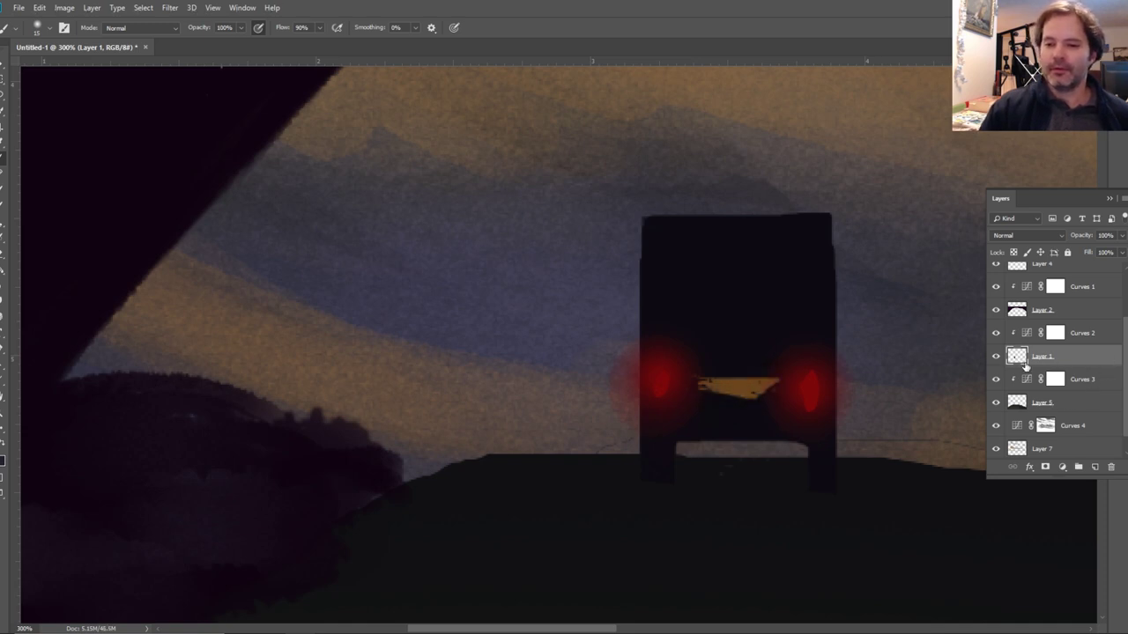
{"action": "left_click", "coordinate": [996, 357]}
{"action": "left_click", "coordinate": [995, 357]}
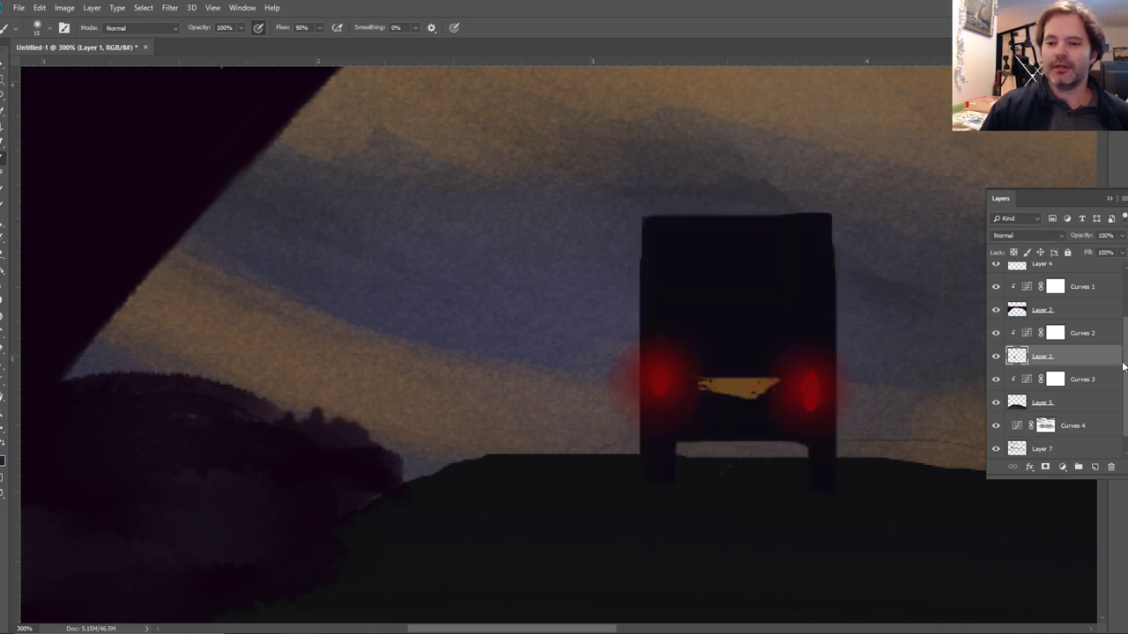
Merge Layer 1 into Curves 2 and add a new empty Layer 10 above it.
{"action": "left_click", "coordinate": [1079, 334], "text": "shift"}
{"action": "right_click", "coordinate": [1078, 343]}
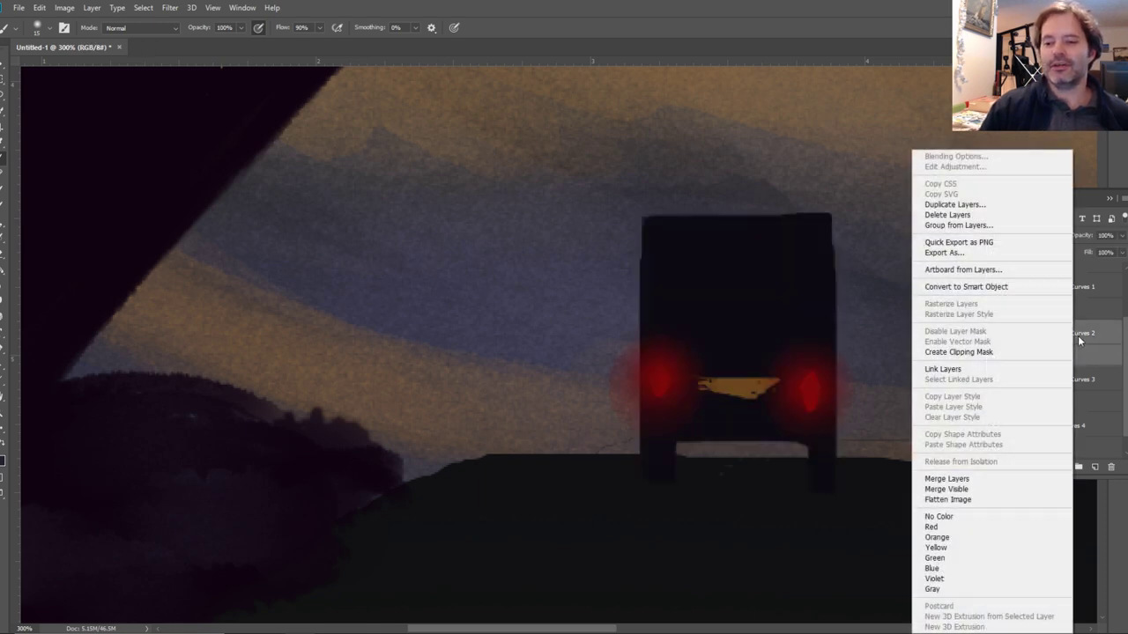
{"action": "left_click", "coordinate": [990, 479]}
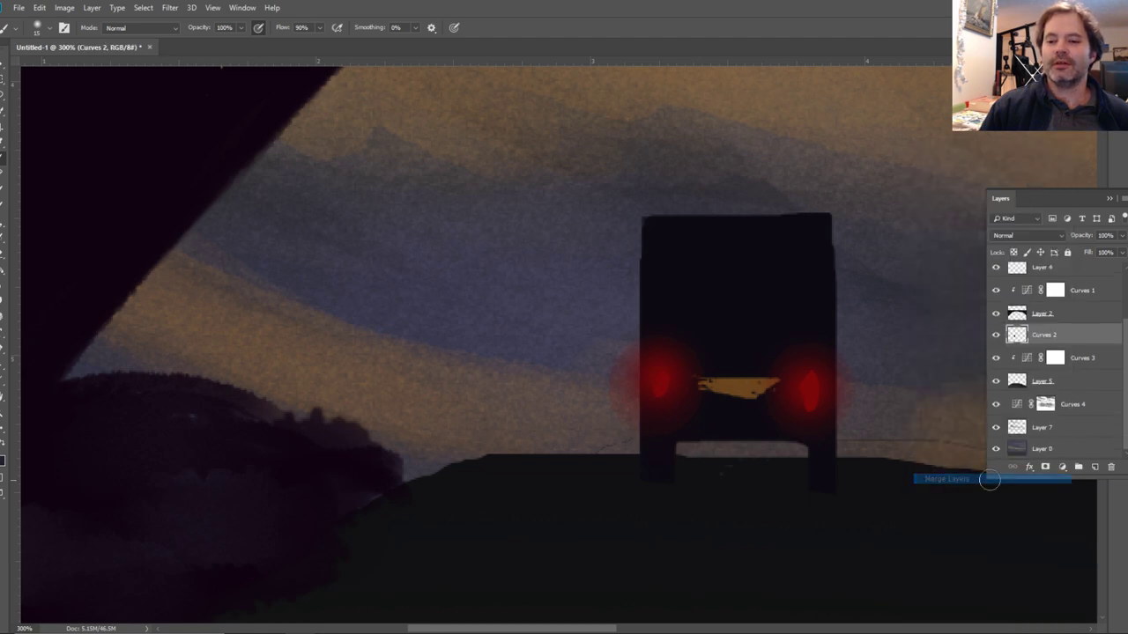
{"action": "left_click", "coordinate": [1093, 467]}
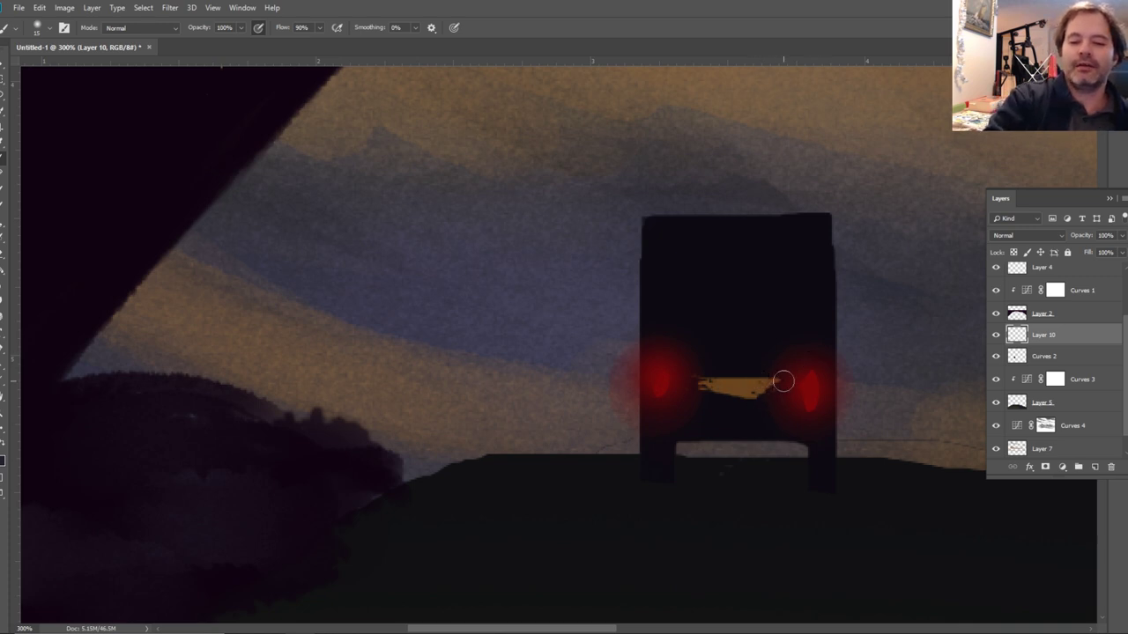
Sample a dark colour and paint the plate's lower part into a thinner, dimmer strip.
{"action": "key", "text": "F7"}
{"action": "key", "text": "i"}
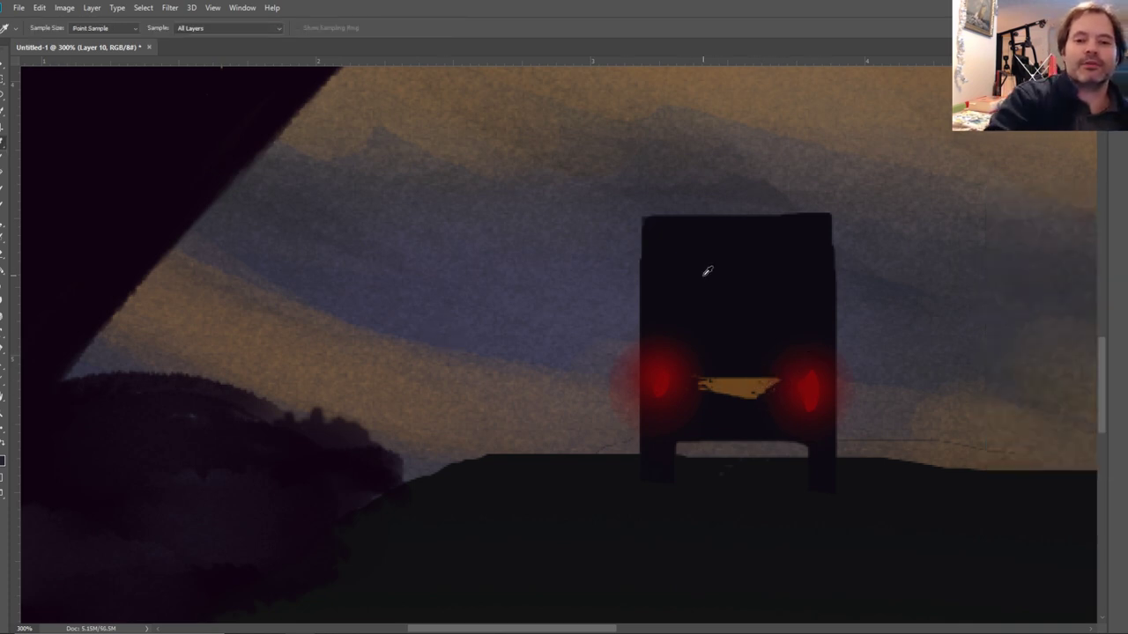
{"action": "left_click", "coordinate": [4, 158]}
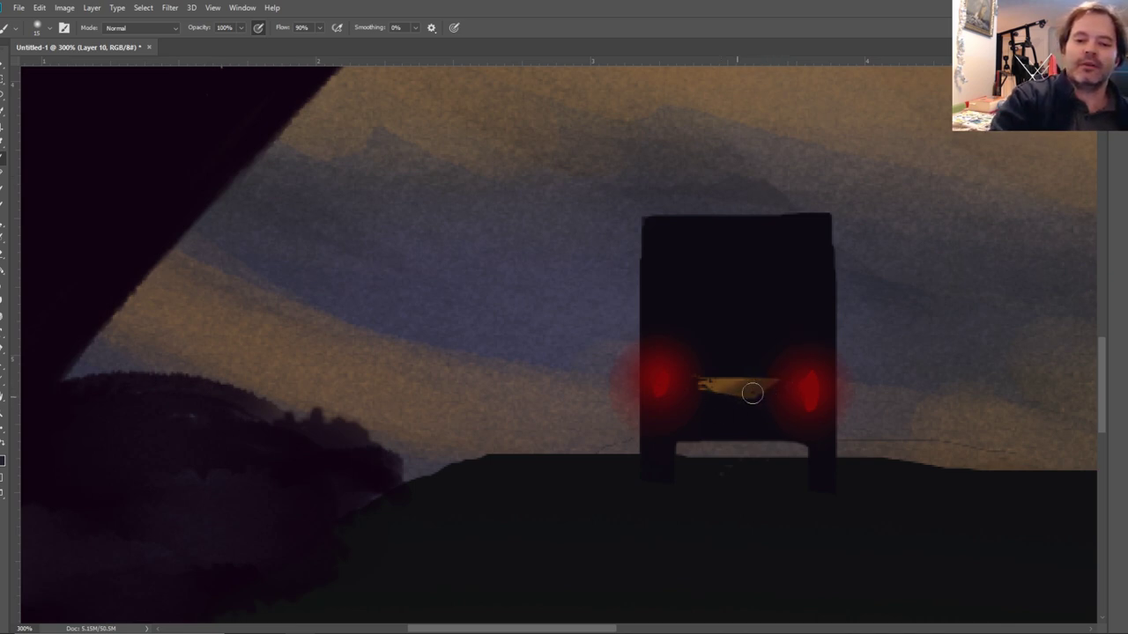
{"action": "mouse_move", "coordinate": [706, 401]}
{"action": "left_mouse_down"}
{"action": "mouse_move", "coordinate": [772, 391]}
{"action": "mouse_move", "coordinate": [748, 404]}
{"action": "left_mouse_up"}
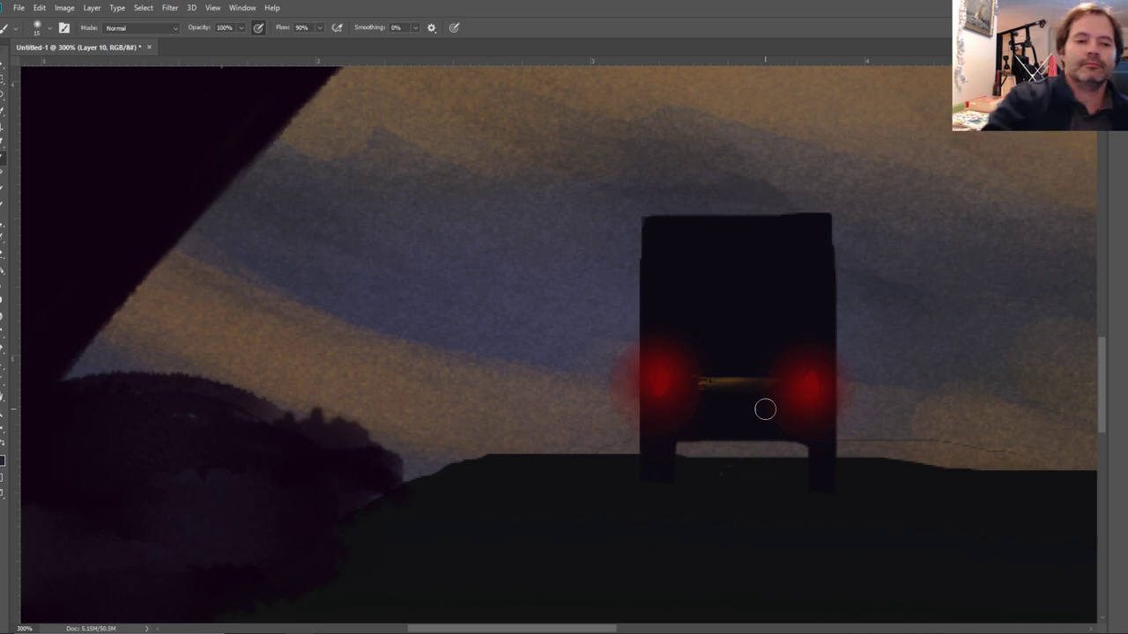
Sample the van's dark colour and darken its top edge and upper corners with a smaller brush.
{"action": "key", "text": "i"}
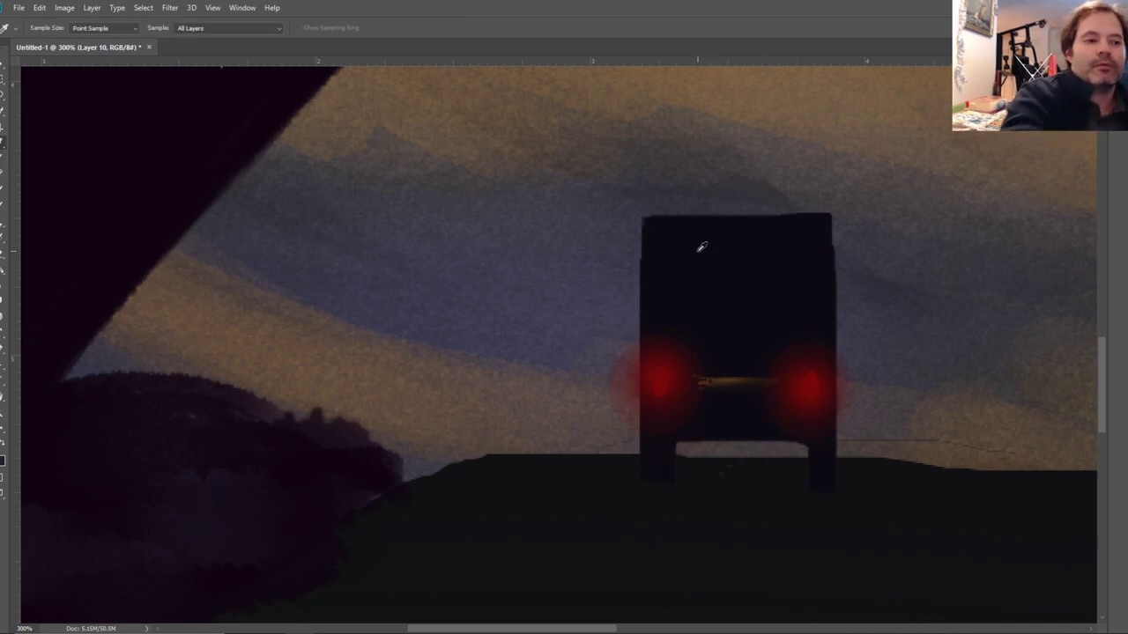
{"action": "key", "text": "b"}
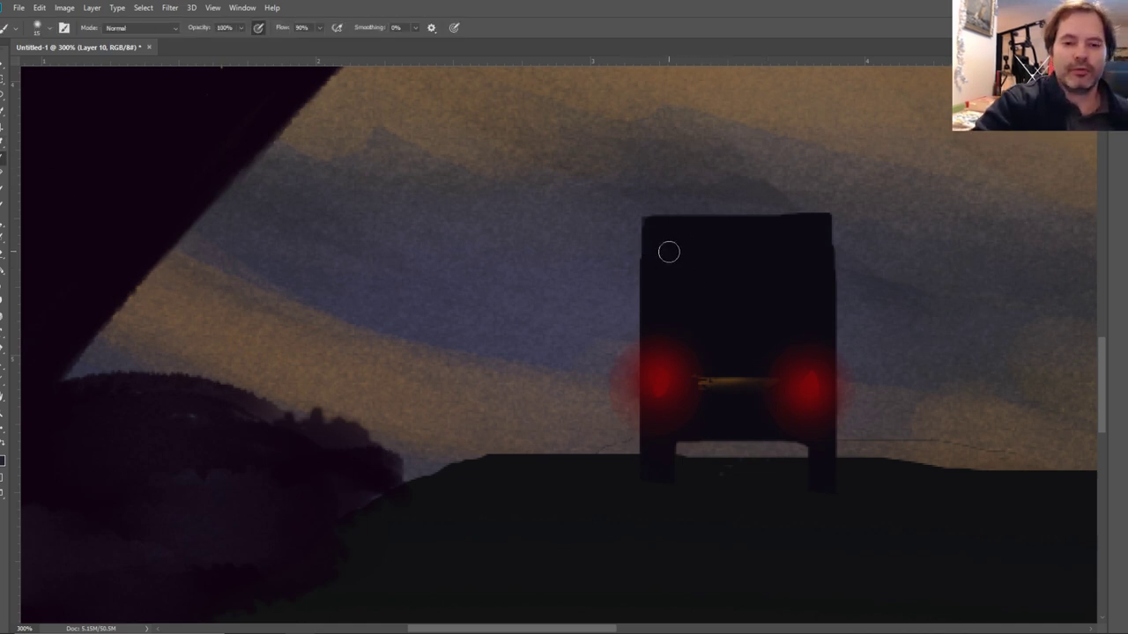
{"action": "key", "text": "bracketright"}
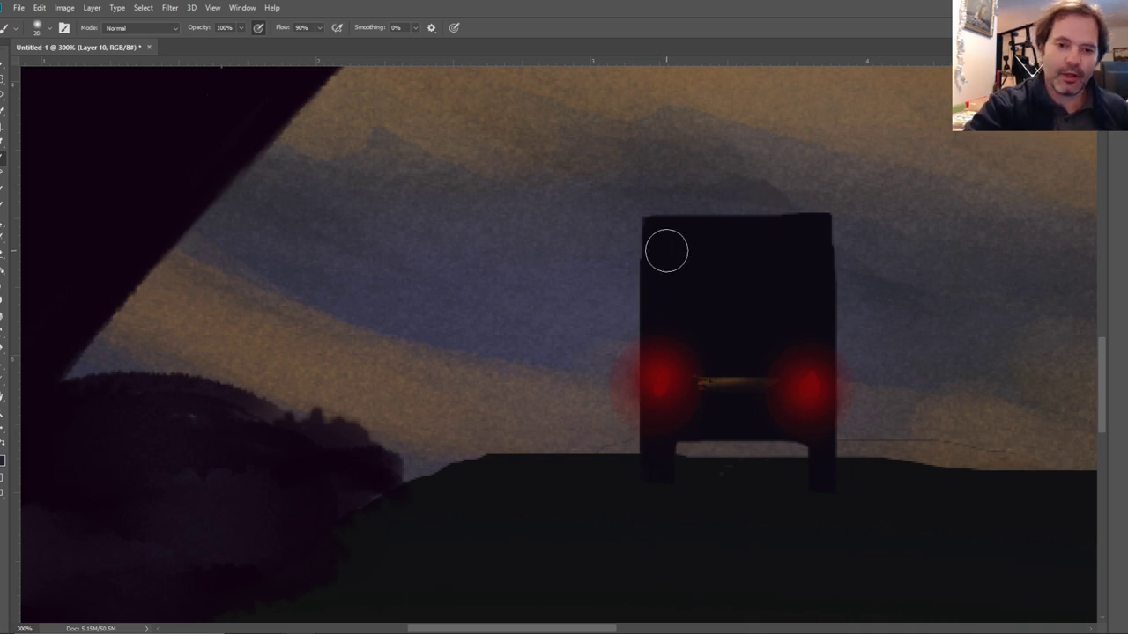
{"action": "key", "text": "bracketleft"}
{"action": "key", "text": "bracketleft"}
{"action": "key", "text": "bracketleft"}
{"action": "key", "text": "bracketleft"}
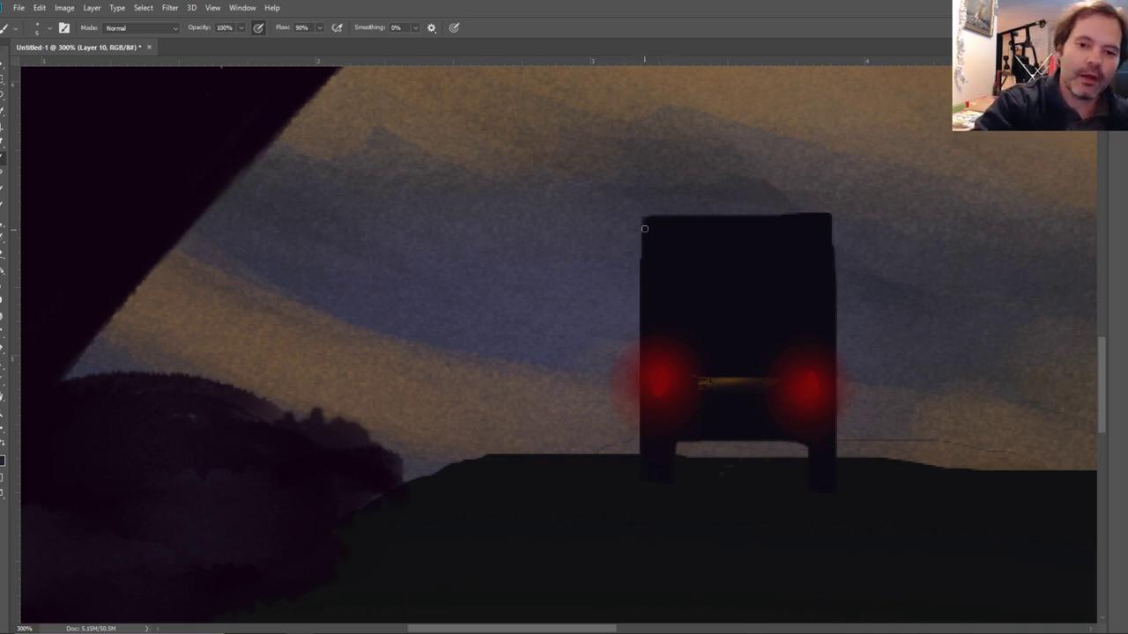
{"action": "mouse_move", "coordinate": [644, 228]}
{"action": "left_mouse_down"}
{"action": "mouse_move", "coordinate": [640, 250]}
{"action": "mouse_move", "coordinate": [649, 219]}
{"action": "left_mouse_up"}
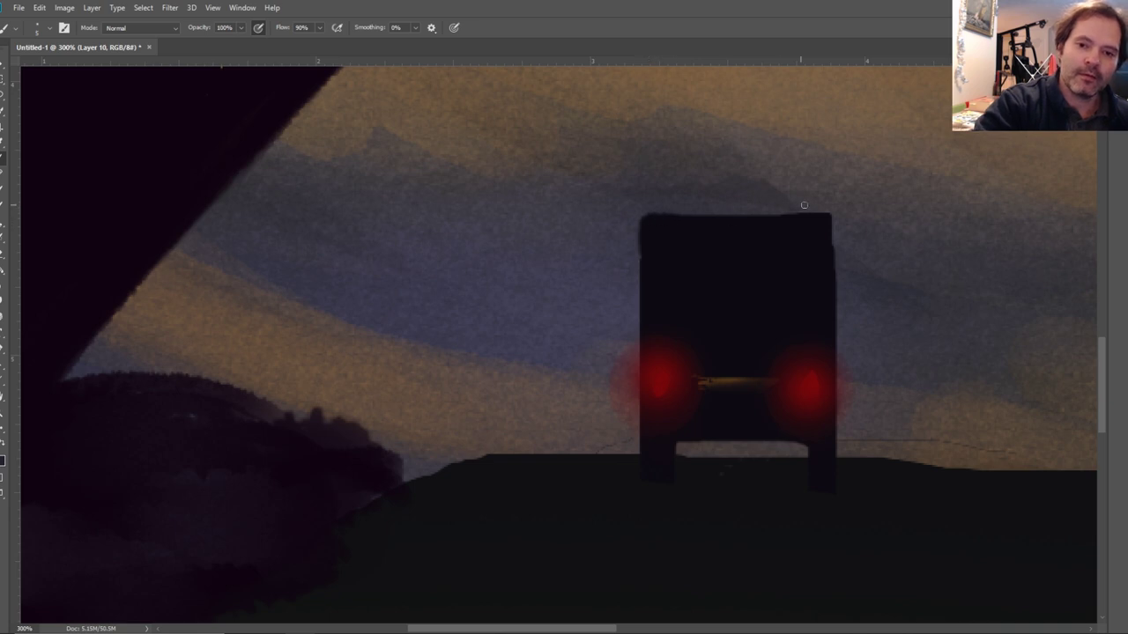
{"action": "left_click_drag", "start_coordinate": [822, 218], "coordinate": [828, 253]}
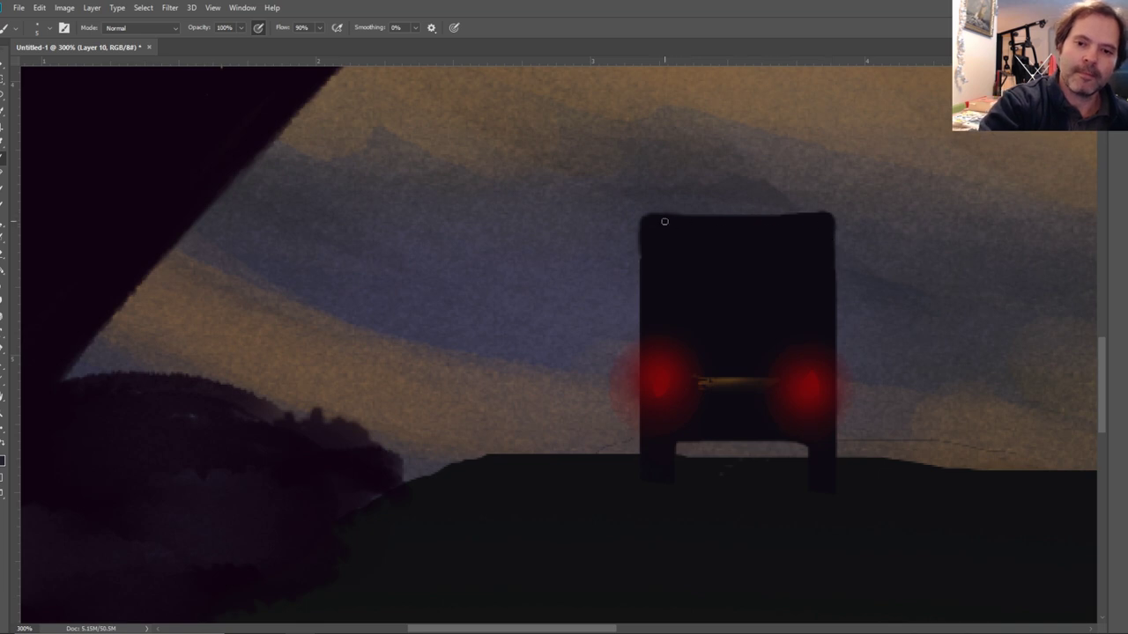
{"action": "left_click_drag", "start_coordinate": [670, 219], "coordinate": [767, 220]}
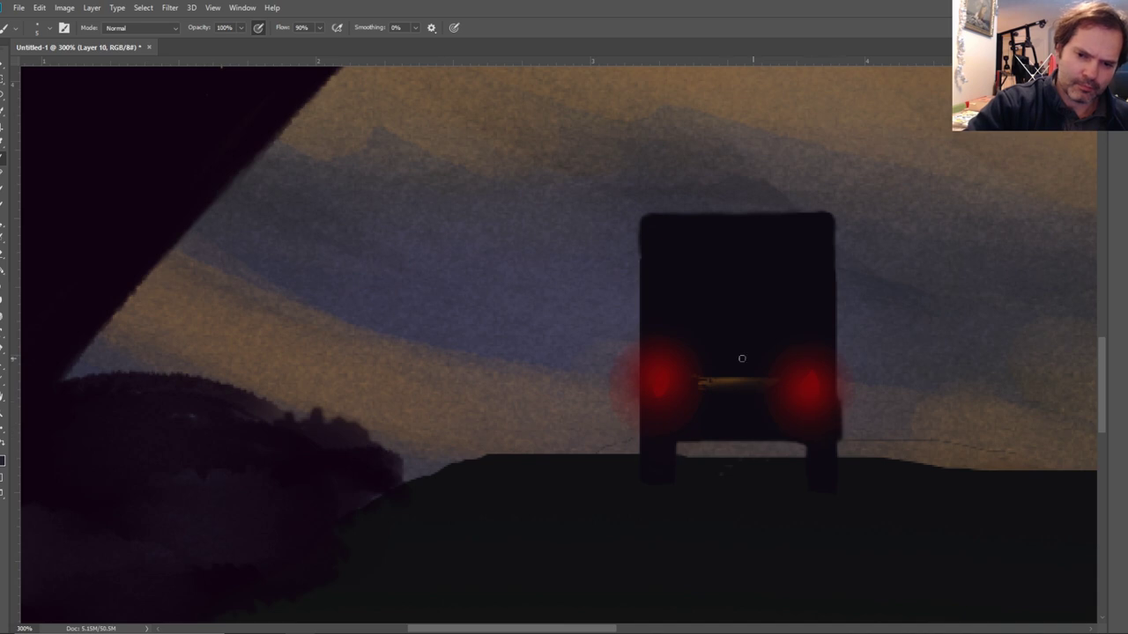
Darken the van's lower left edge and extend its left and right sides beside the taillights.
{"action": "left_click_drag", "start_coordinate": [636, 428], "coordinate": [641, 396]}
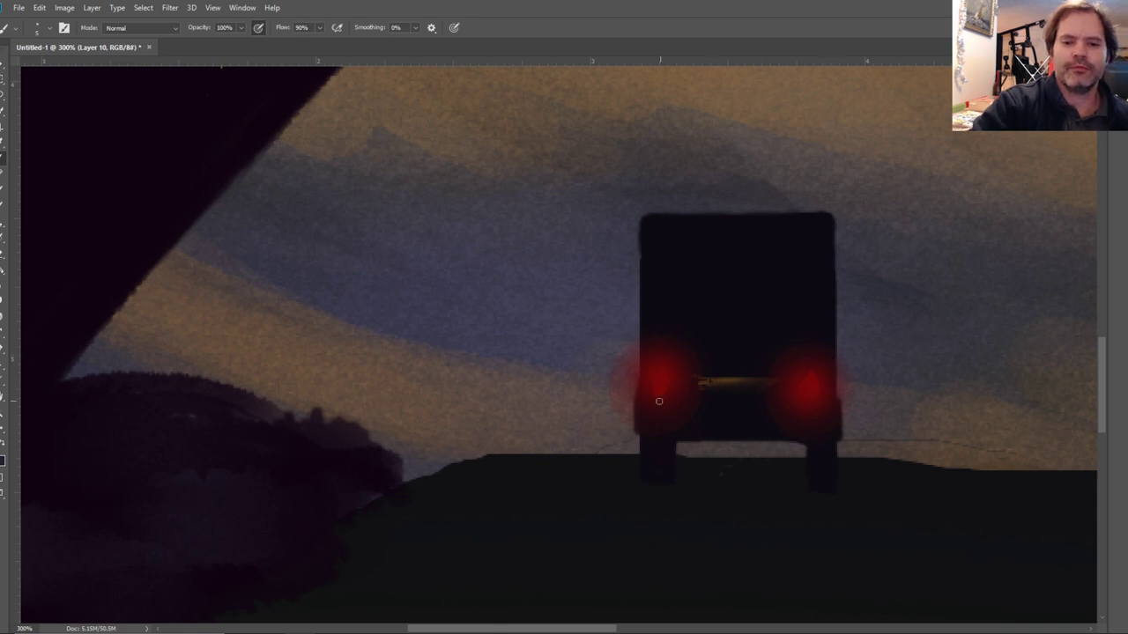
{"action": "left_click_drag", "start_coordinate": [640, 399], "coordinate": [640, 432]}
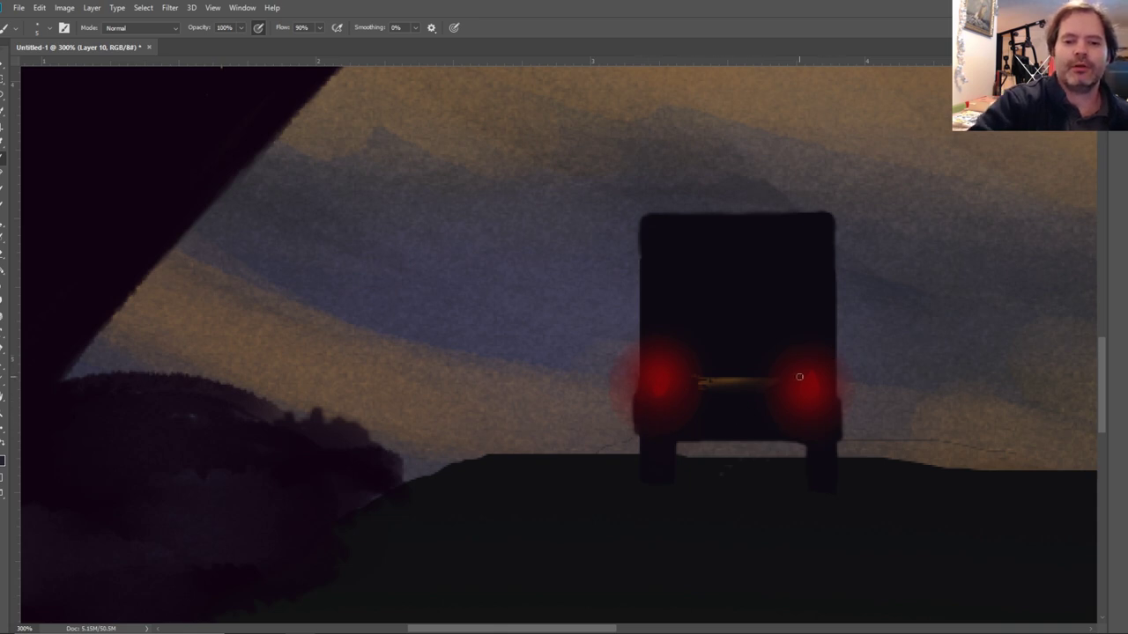
{"action": "mouse_move", "coordinate": [634, 341]}
{"action": "left_mouse_down"}
{"action": "mouse_move", "coordinate": [636, 330]}
{"action": "mouse_move", "coordinate": [649, 346]}
{"action": "left_mouse_up"}
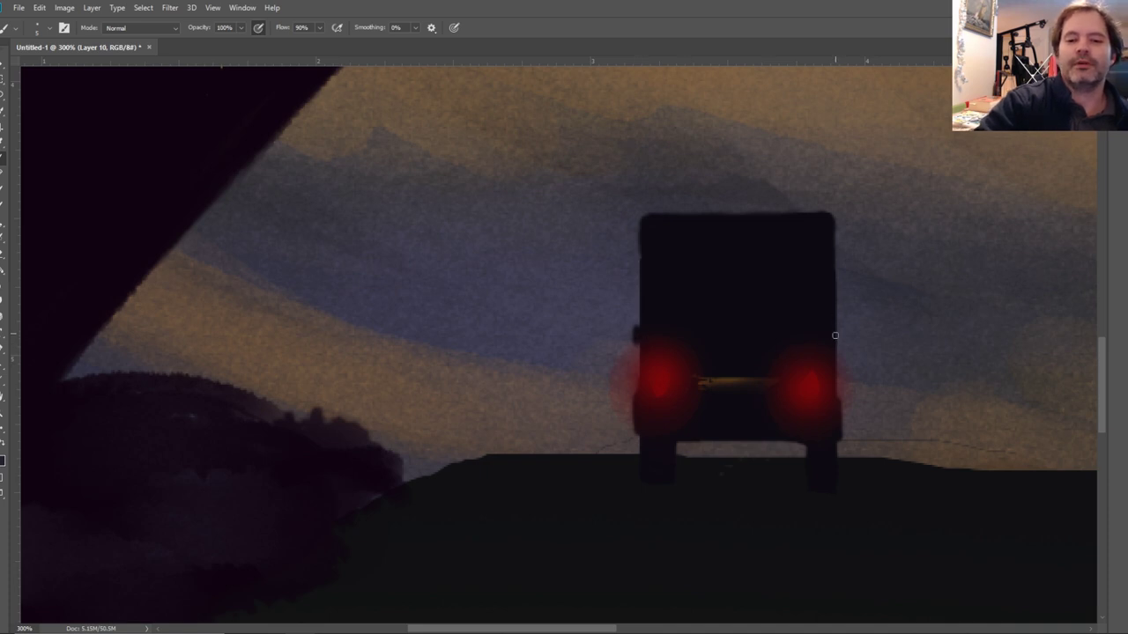
{"action": "left_click_drag", "start_coordinate": [834, 329], "coordinate": [837, 351]}
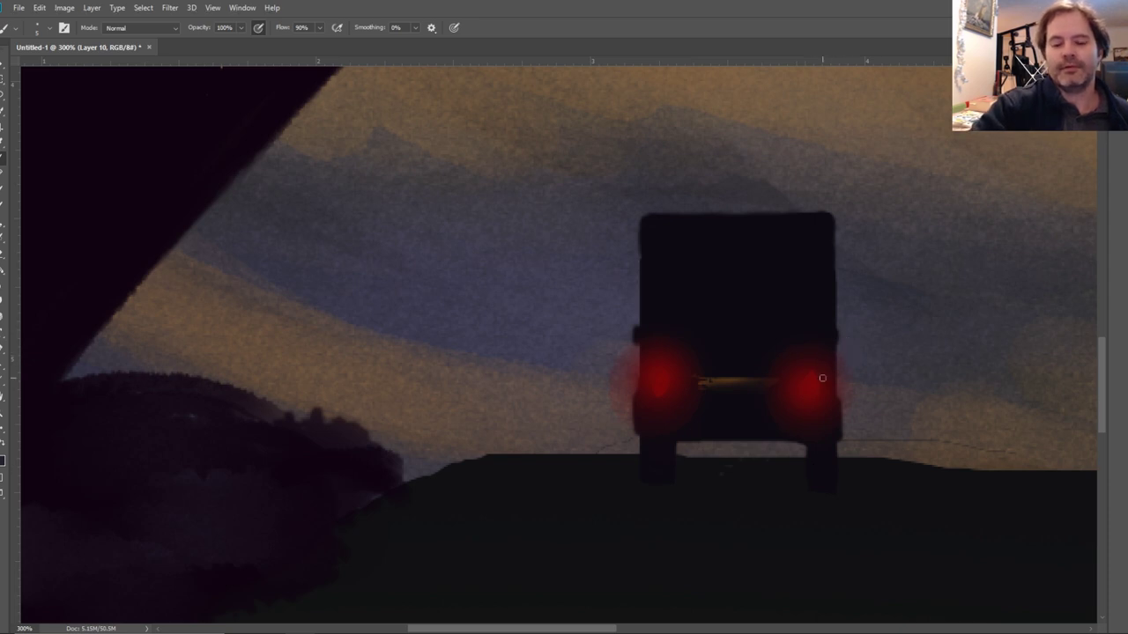
{"action": "key", "text": "ctrl+minus"}
{"action": "key", "text": "ctrl+minus"}
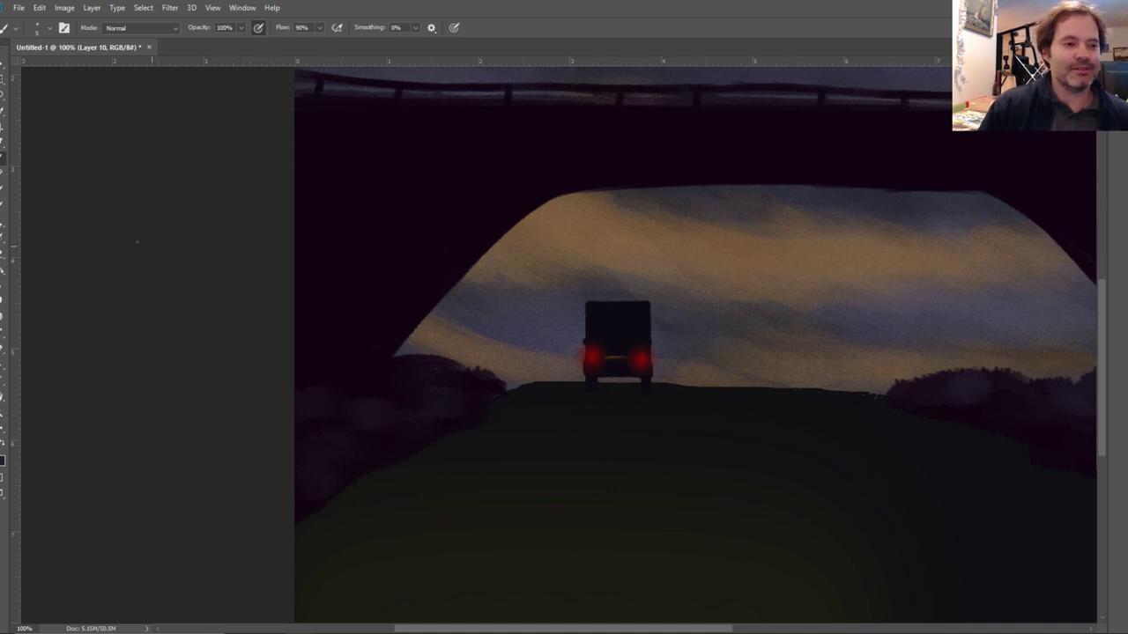
Sample a colour from the van, enlarge the brush, and zoom out to the whole scene.
{"action": "key", "text": "i"}
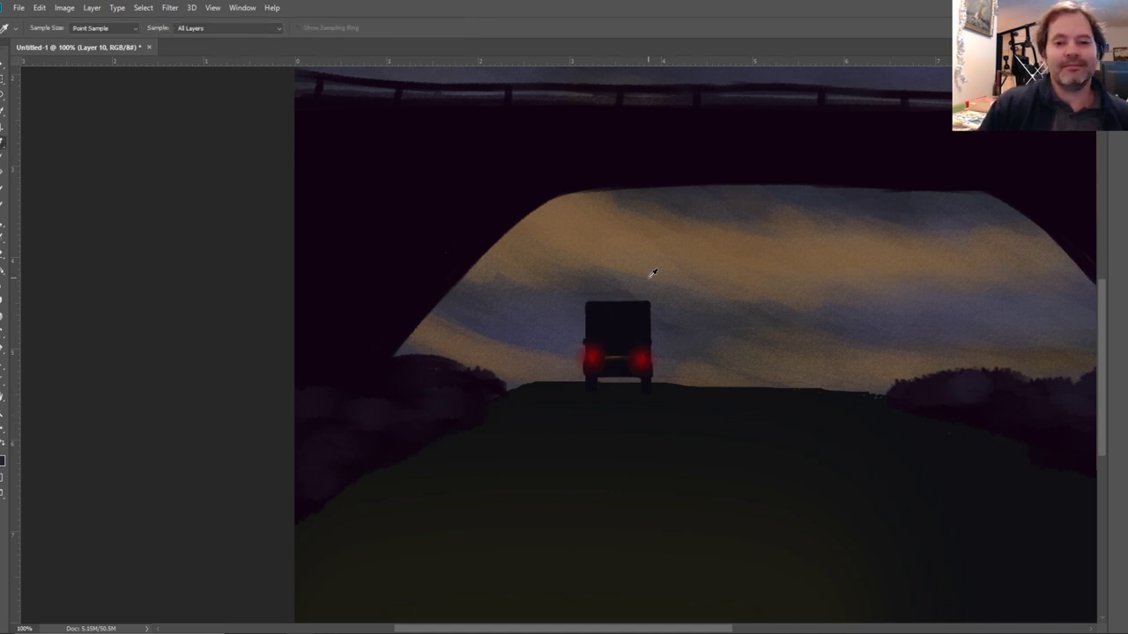
{"action": "left_click", "coordinate": [4, 165]}
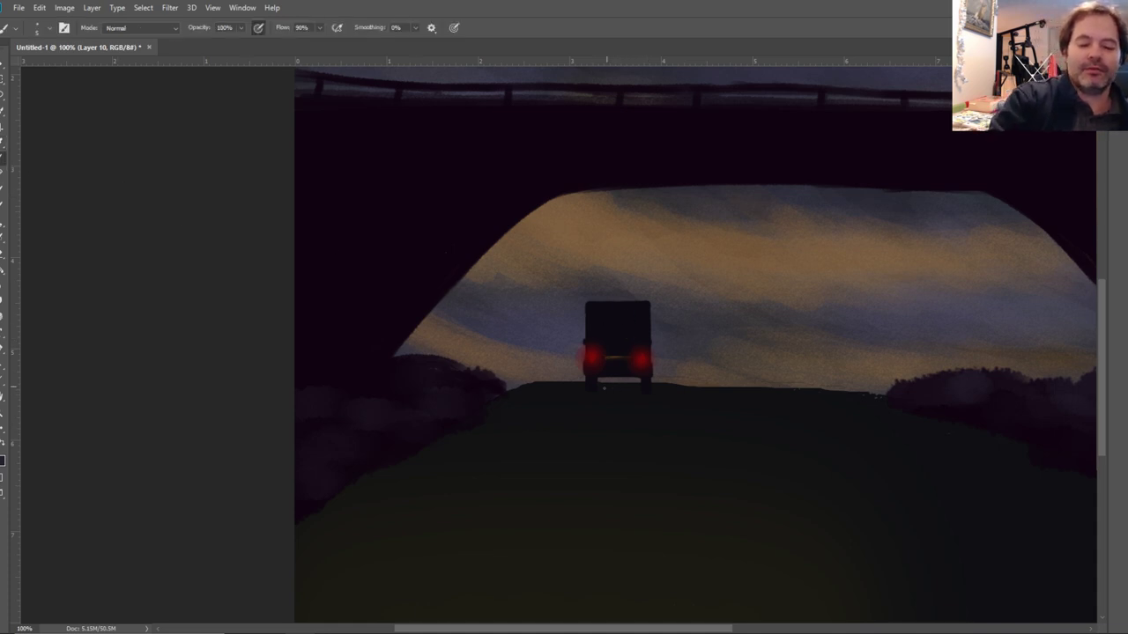
{"action": "mouse_move", "coordinate": [604, 386]}
{"action": "left_mouse_down"}
{"action": "mouse_move", "coordinate": [604, 396]}
{"action": "mouse_move", "coordinate": [643, 394]}
{"action": "left_mouse_up"}
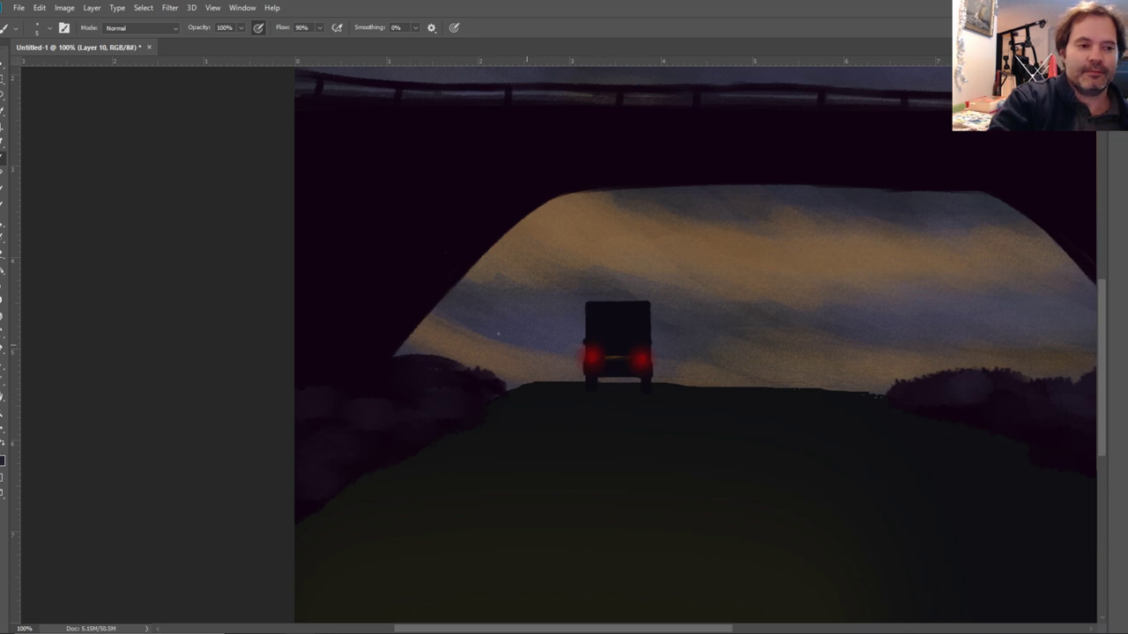
{"action": "left_click", "coordinate": [608, 316], "text": "alt"}
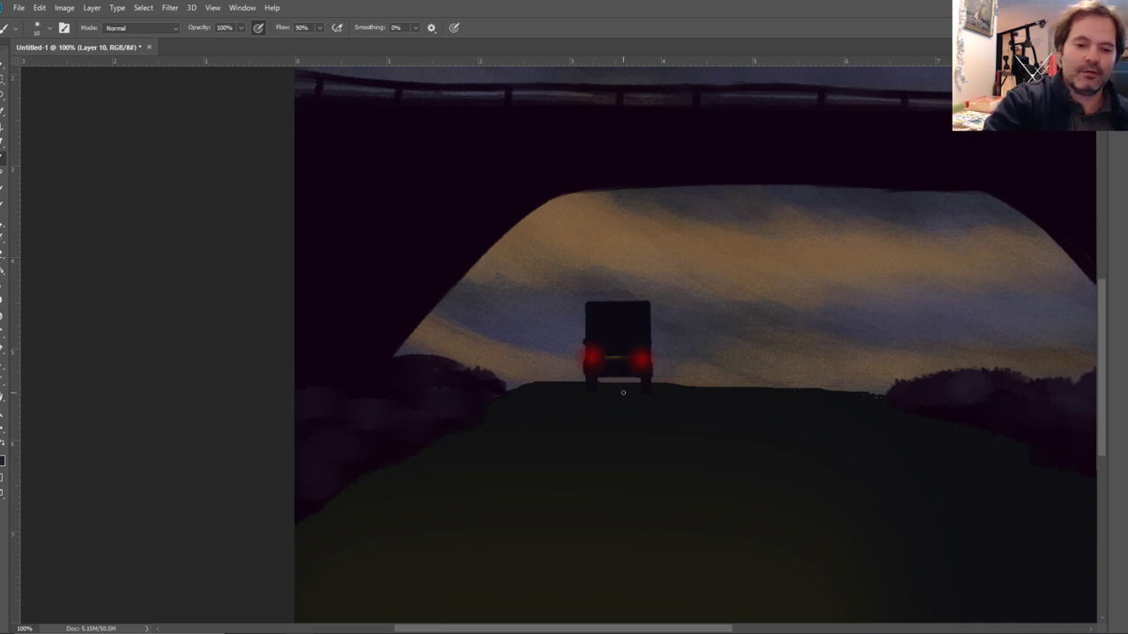
{"action": "key", "text": "bracketright"}
{"action": "key", "text": "bracketright"}
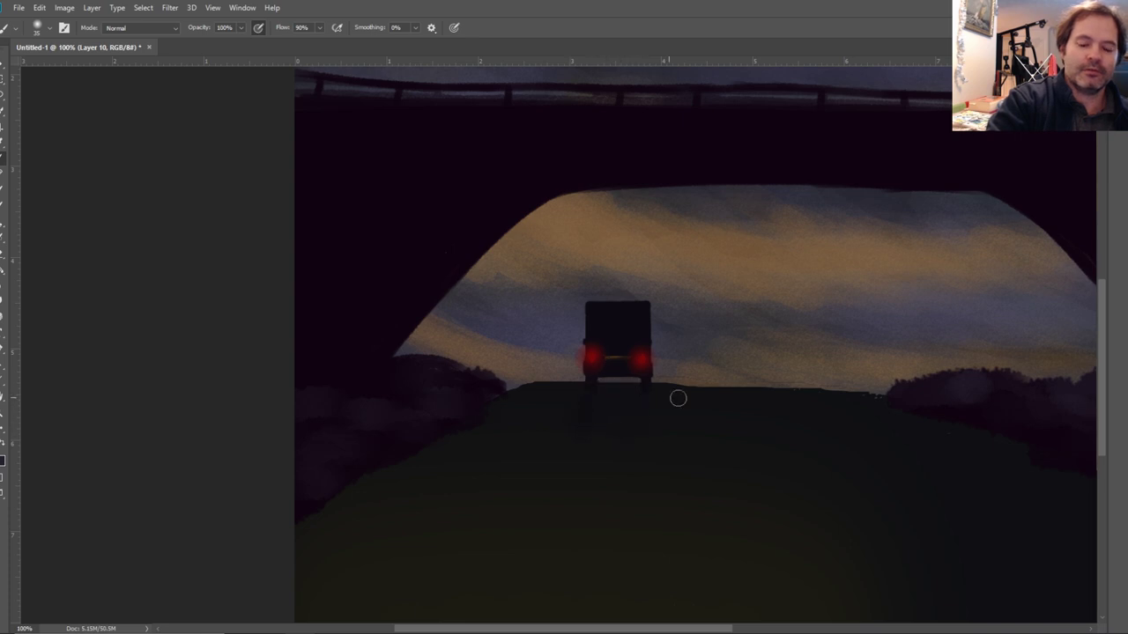
{"action": "key", "text": "ctrl+minus"}
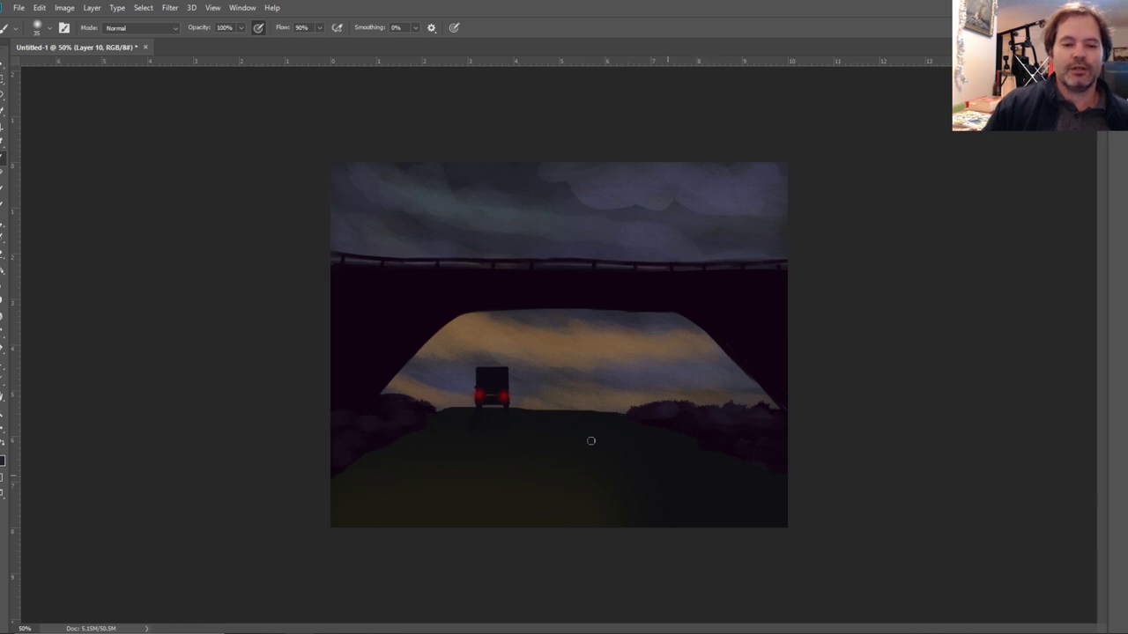
Add a new empty Layer 11 above Layer 9 at the top of the stack.
{"action": "left_click", "coordinate": [3, 142]}
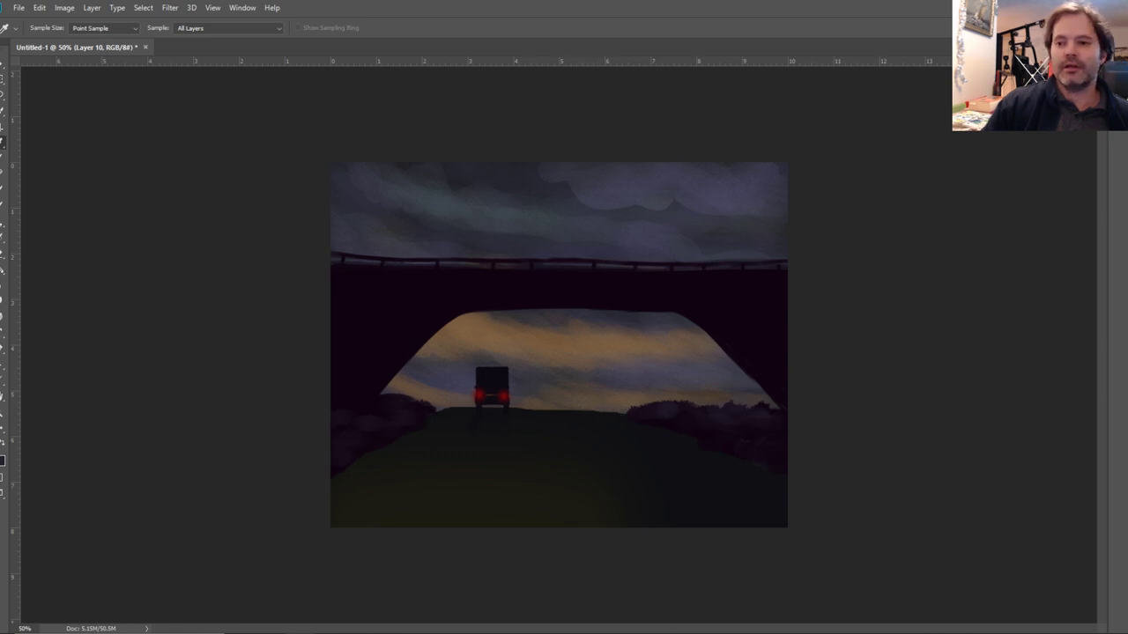
{"action": "key", "text": "F7"}
{"action": "scroll", "coordinate": [1057, 352], "scroll_direction": "up", "scroll_amount": 3}
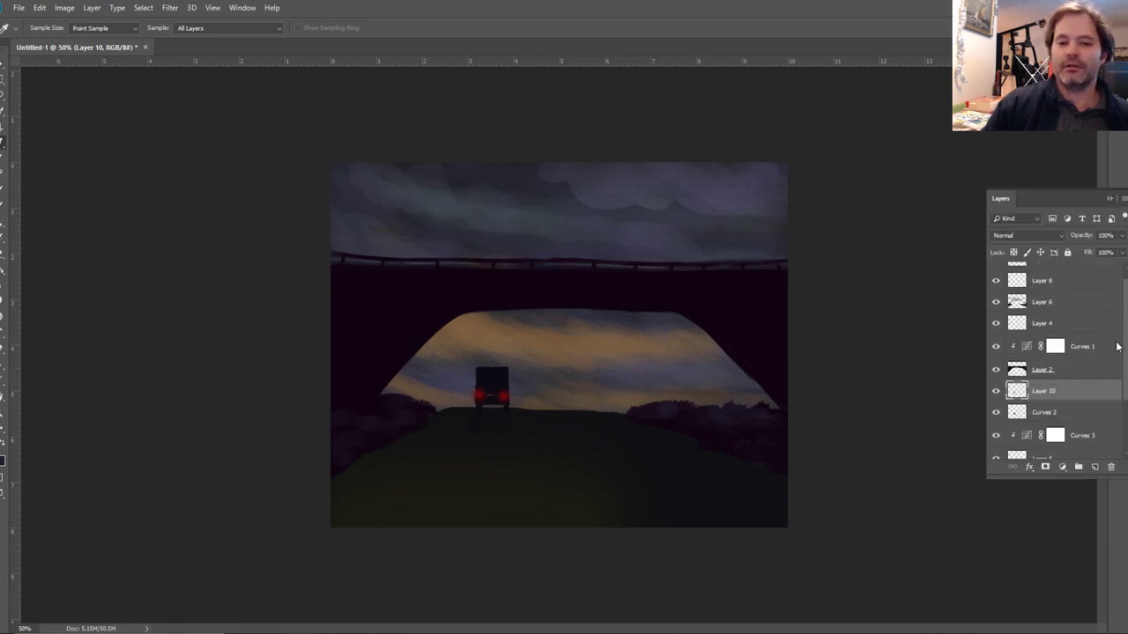
{"action": "left_click", "coordinate": [1063, 277]}
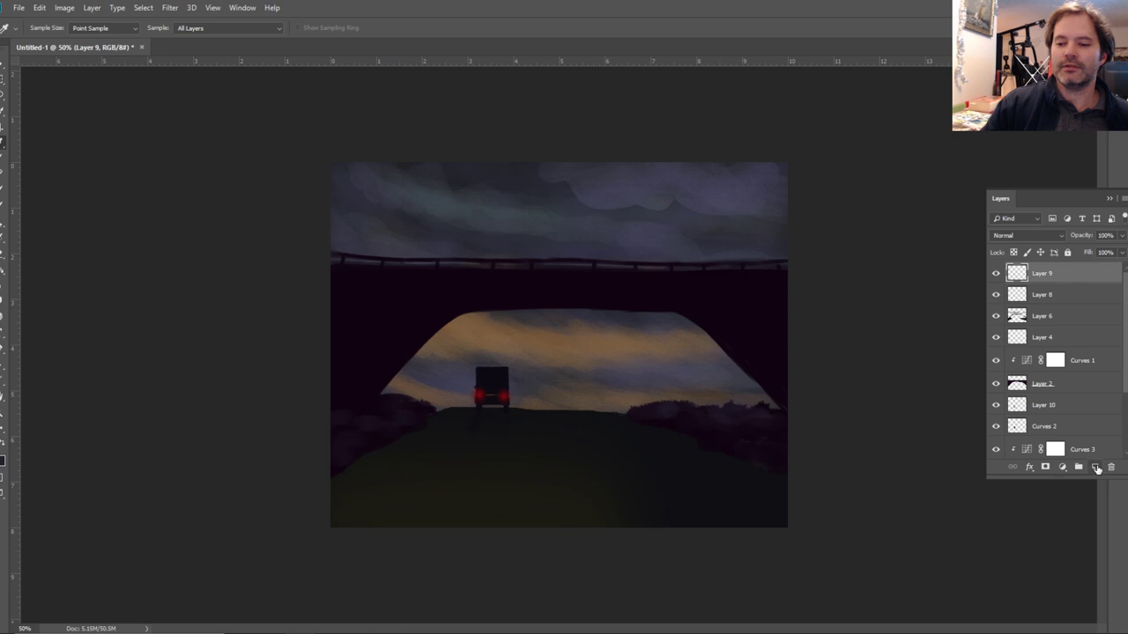
{"action": "left_click", "coordinate": [1094, 467]}
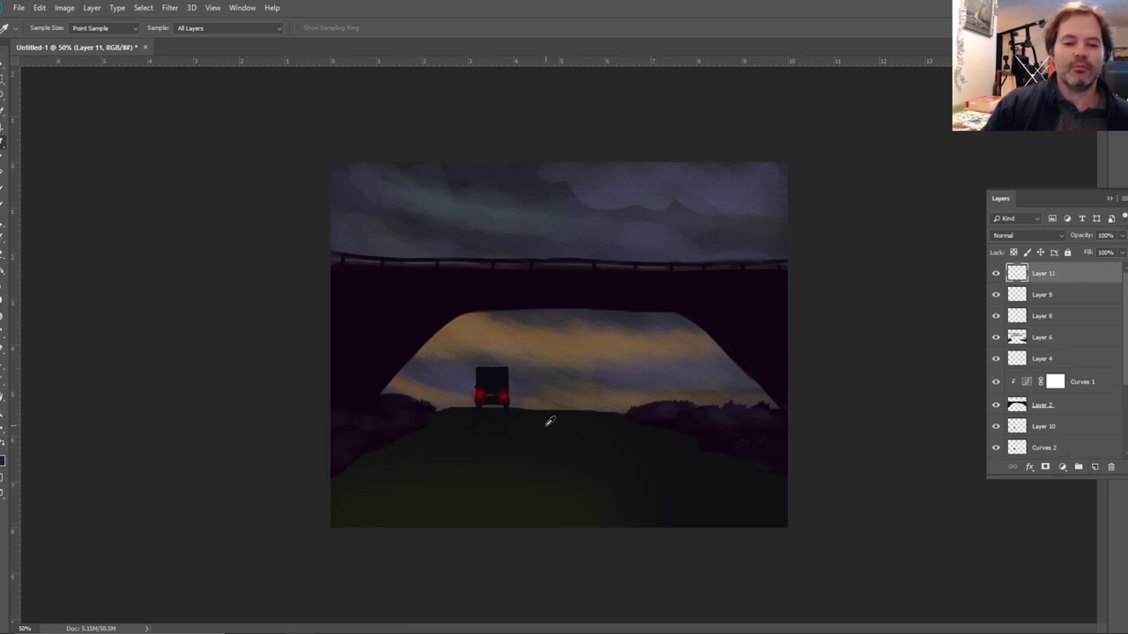
{"action": "key", "text": "F7"}
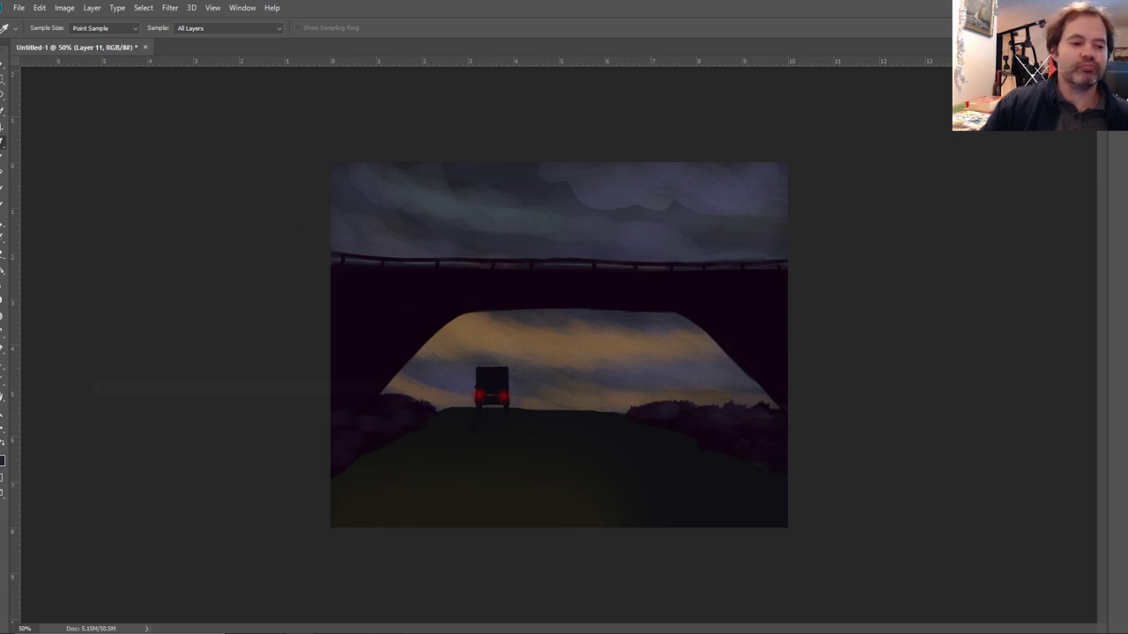
Set the foreground colour to dark grey #282830 and choose the Kyle's Real Oils - 01 brush.
{"action": "left_click", "coordinate": [2, 459]}
{"action": "left_click", "coordinate": [114, 538]}
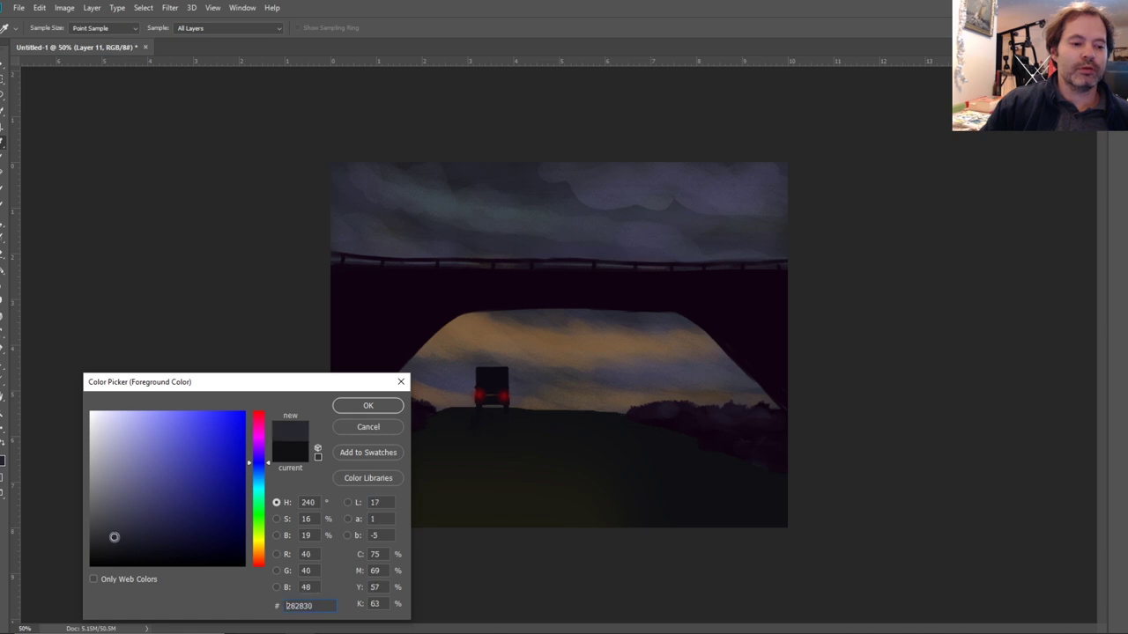
{"action": "left_click", "coordinate": [383, 407]}
{"action": "key", "text": "b"}
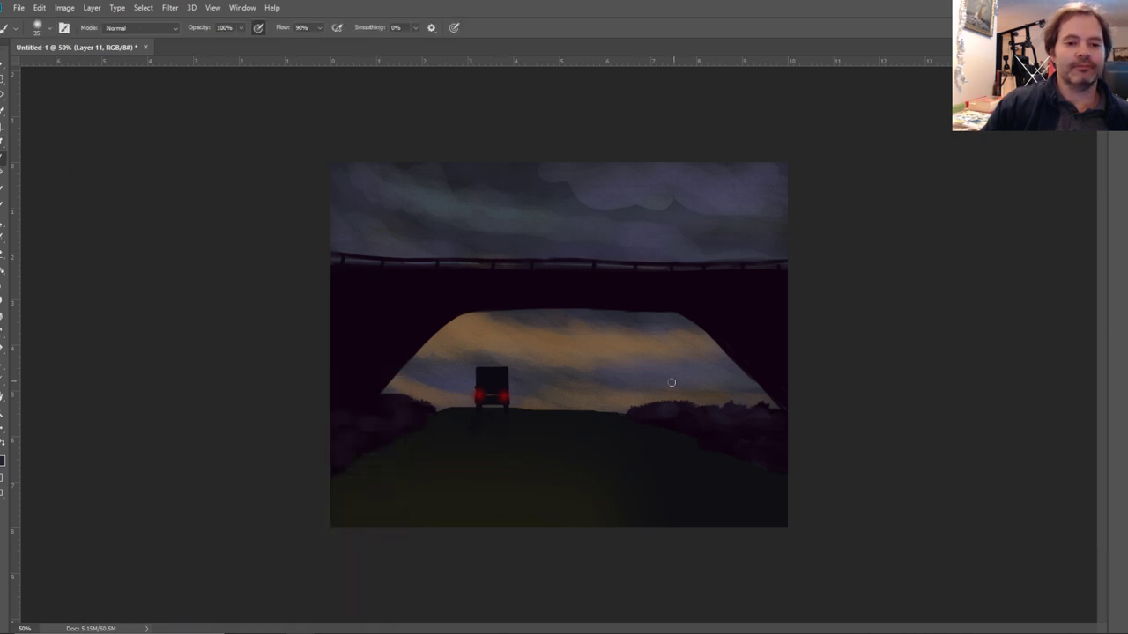
{"action": "key", "text": "F5"}
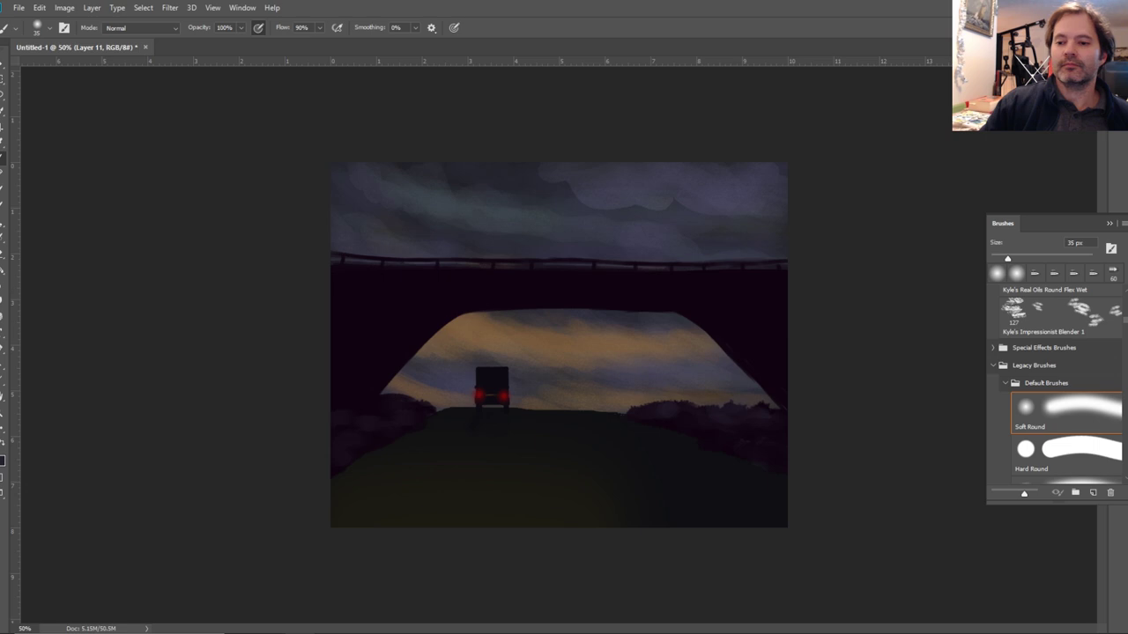
{"action": "scroll", "coordinate": [1126, 334], "scroll_direction": "down", "scroll_amount": 1}
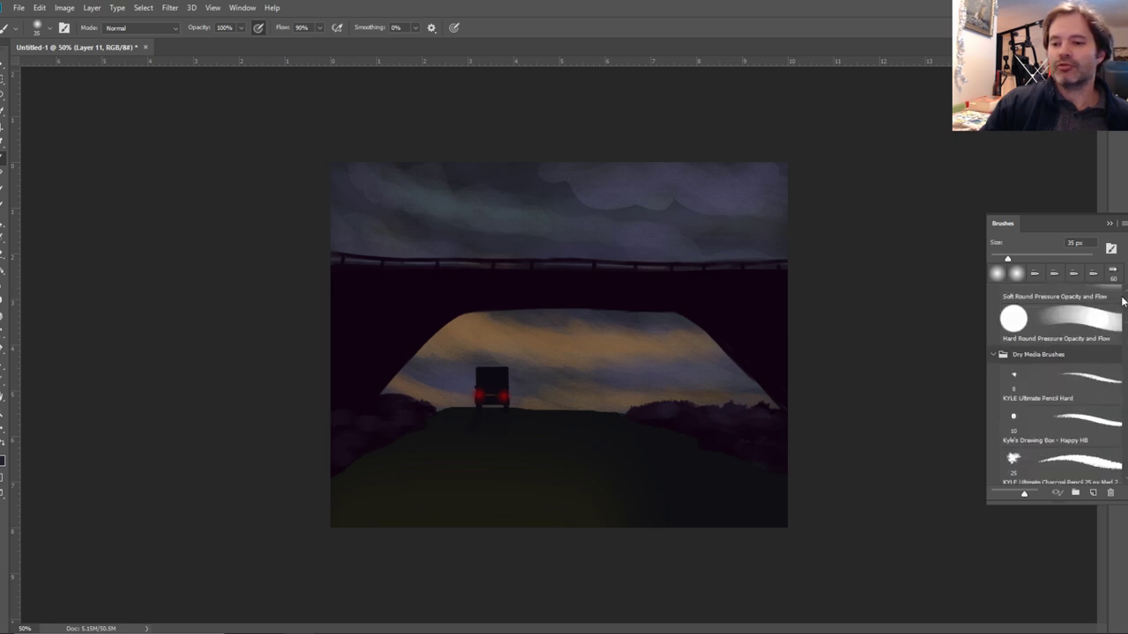
{"action": "scroll", "coordinate": [1125, 326], "scroll_direction": "up", "scroll_amount": 4}
{"action": "scroll", "coordinate": [1125, 321], "scroll_direction": "down", "scroll_amount": 1}
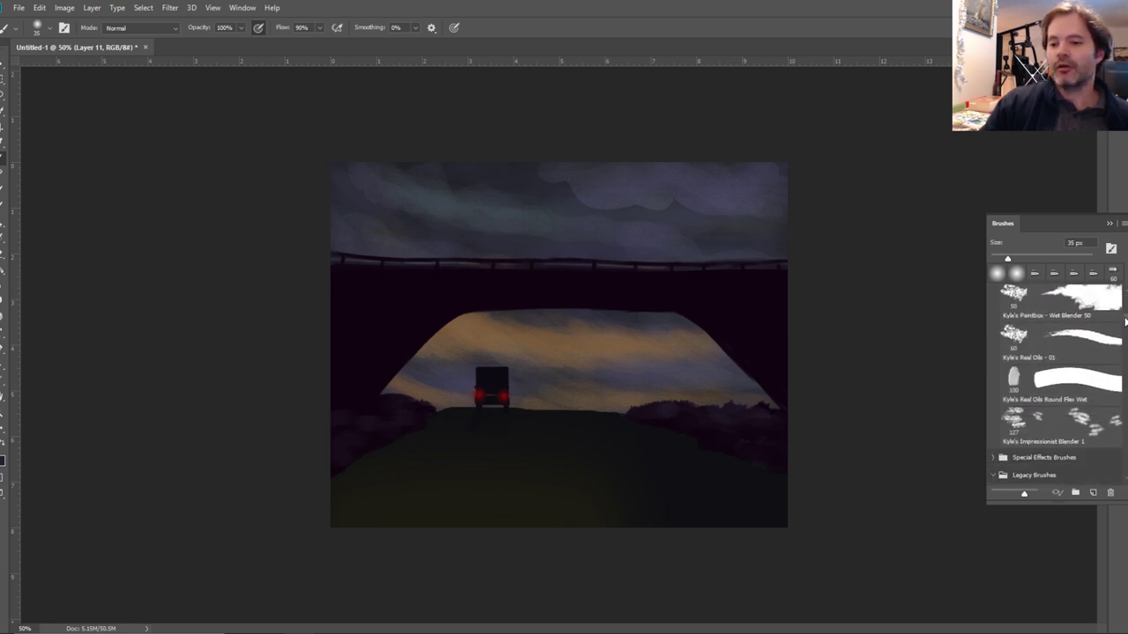
{"action": "left_click", "coordinate": [1068, 351]}
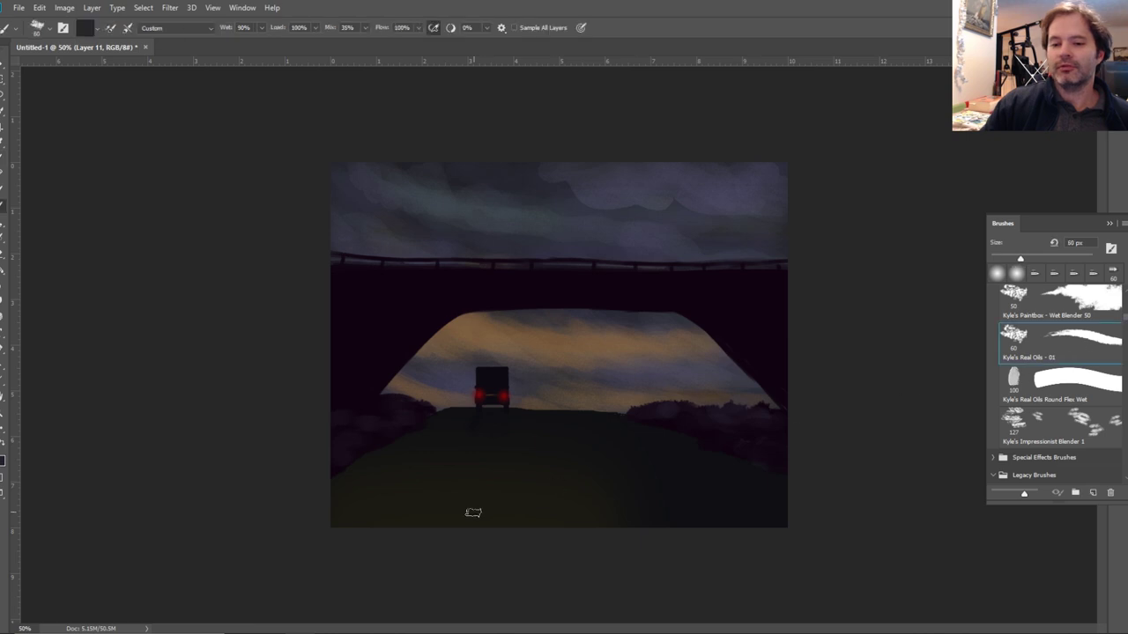
Paint trial lane dashes across the road, then undo all of them.
{"action": "left_click_drag", "start_coordinate": [523, 465], "coordinate": [534, 499]}
{"action": "left_click_drag", "start_coordinate": [571, 451], "coordinate": [599, 477]}
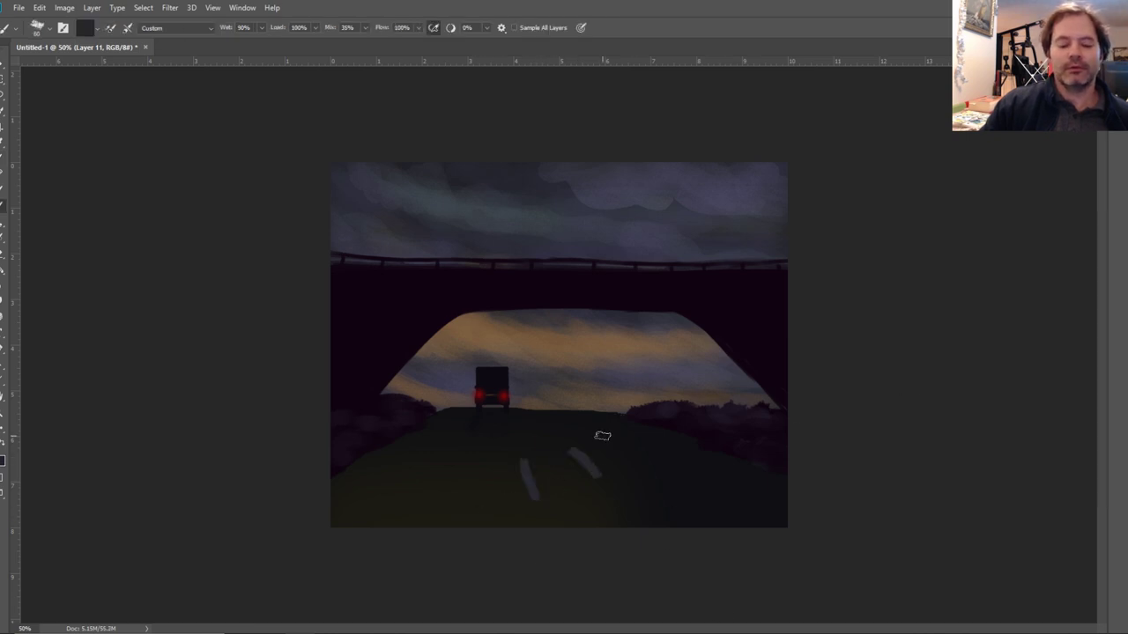
{"action": "mouse_move", "coordinate": [627, 441]}
{"action": "left_mouse_down"}
{"action": "mouse_move", "coordinate": [677, 481]}
{"action": "mouse_move", "coordinate": [654, 441]}
{"action": "mouse_move", "coordinate": [652, 461]}
{"action": "mouse_move", "coordinate": [693, 490]}
{"action": "left_mouse_up"}
{"action": "key", "text": "ctrl+alt+z"}
{"action": "key", "text": "ctrl+alt+z"}
{"action": "key", "text": "ctrl+alt+z"}
{"action": "key", "text": "ctrl+alt+z"}
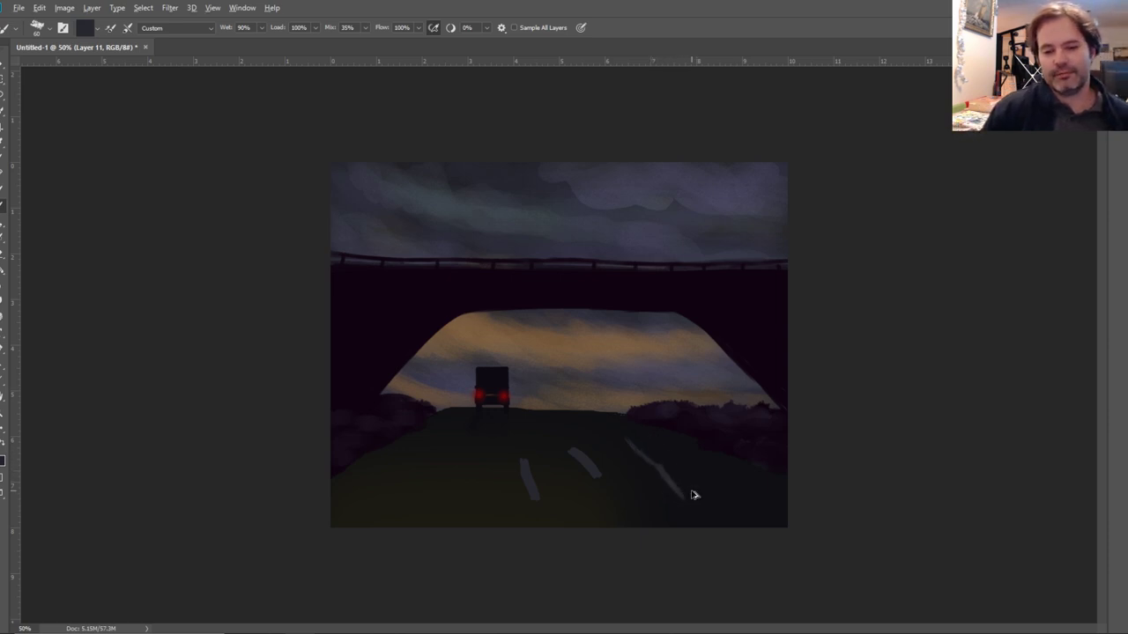
{"action": "key", "text": "ctrl+alt+z"}
{"action": "key", "text": "ctrl+alt+z"}
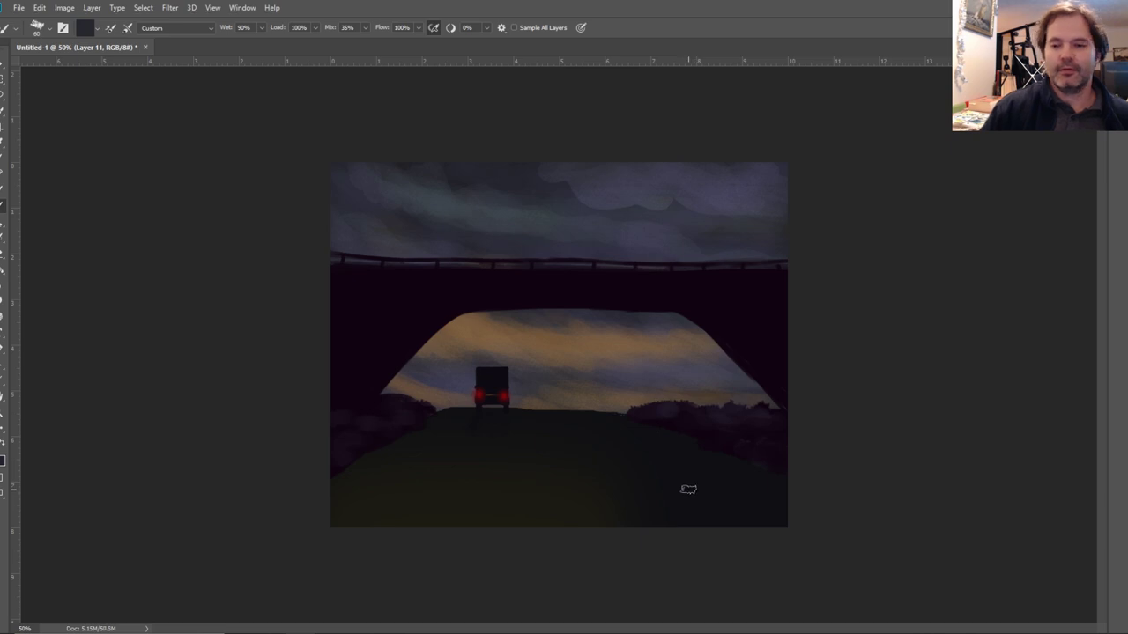
{"action": "key", "text": "F5"}
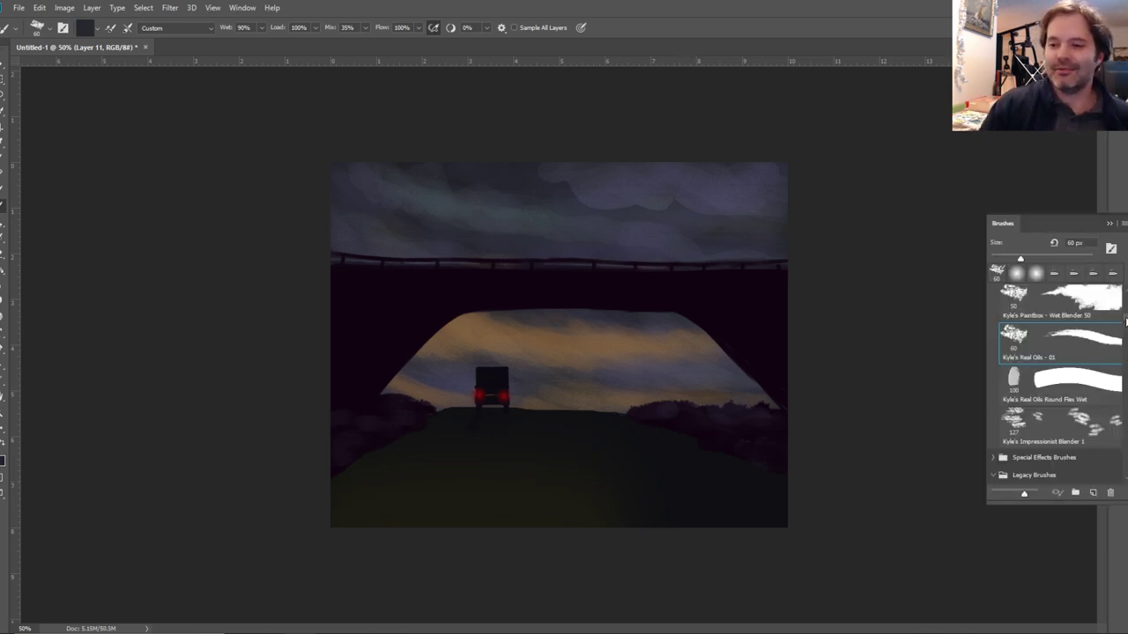
Select the Watercolor Wash preset from the brush list and view the canvas at 100%.
{"action": "scroll", "coordinate": [1125, 322], "scroll_direction": "up", "scroll_amount": 3}
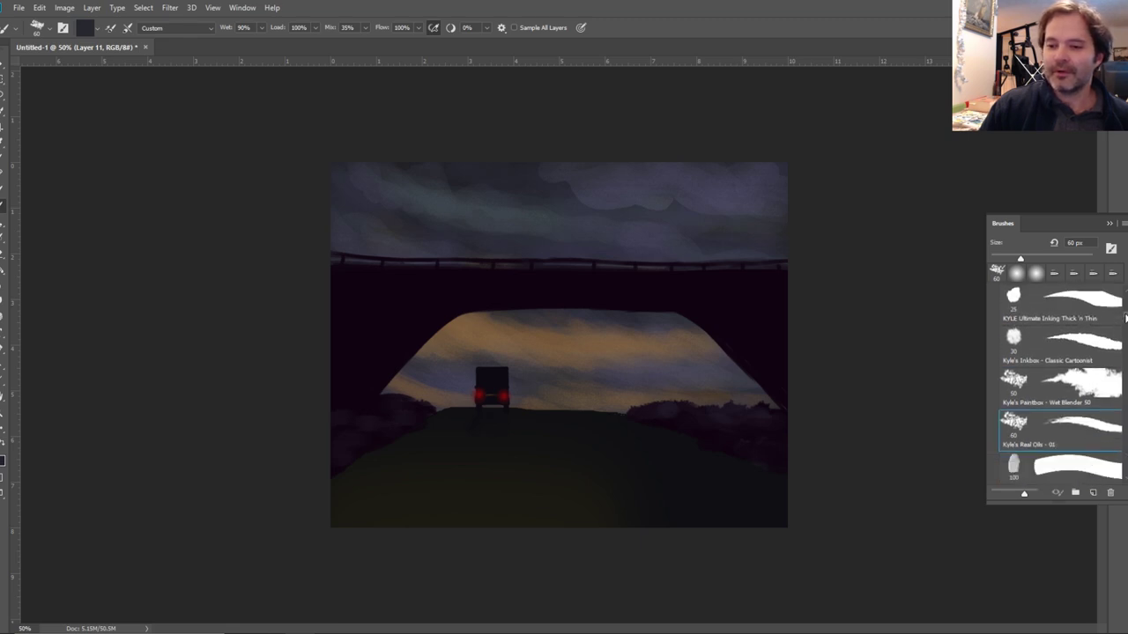
{"action": "scroll", "coordinate": [1125, 317], "scroll_direction": "up", "scroll_amount": 3}
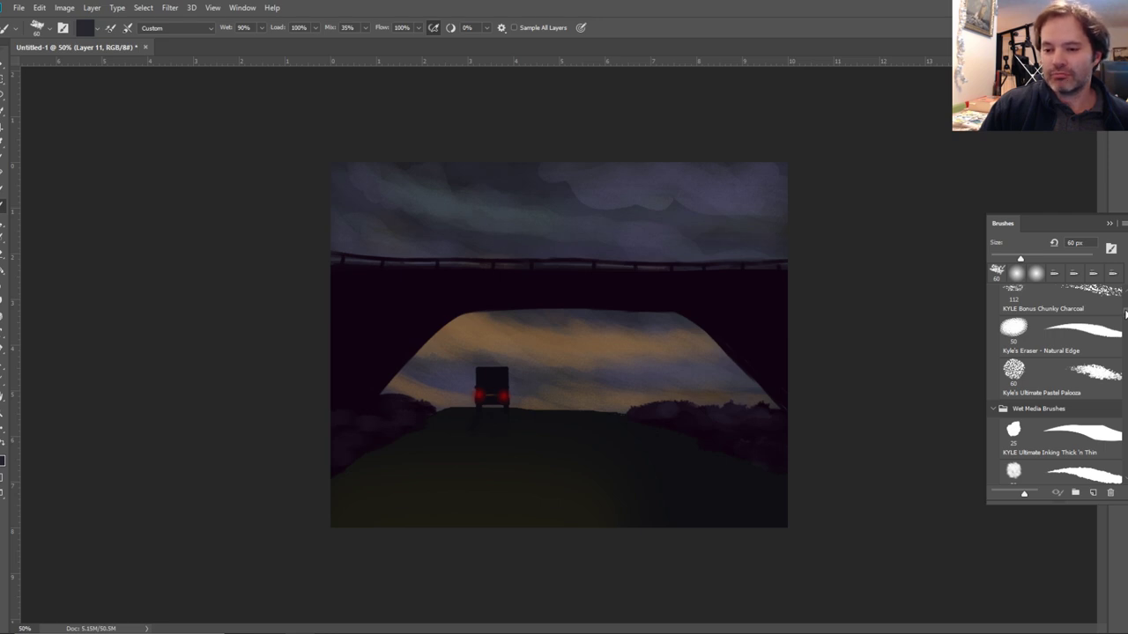
{"action": "scroll", "coordinate": [1125, 314], "scroll_direction": "down", "scroll_amount": 10}
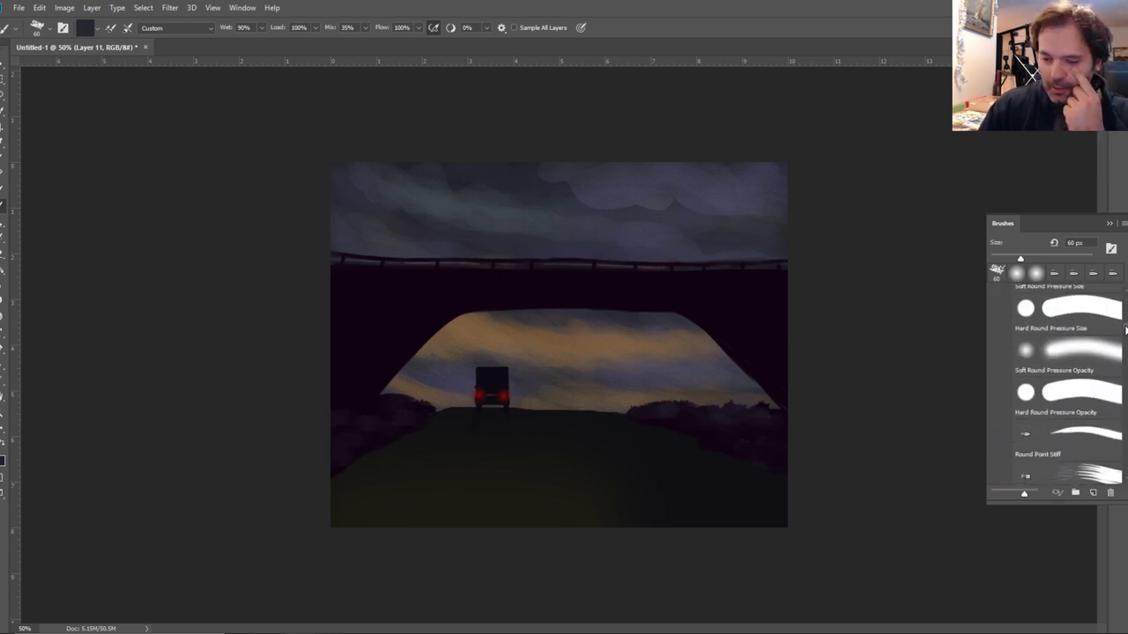
{"action": "scroll", "coordinate": [1126, 335], "scroll_direction": "down", "scroll_amount": 5}
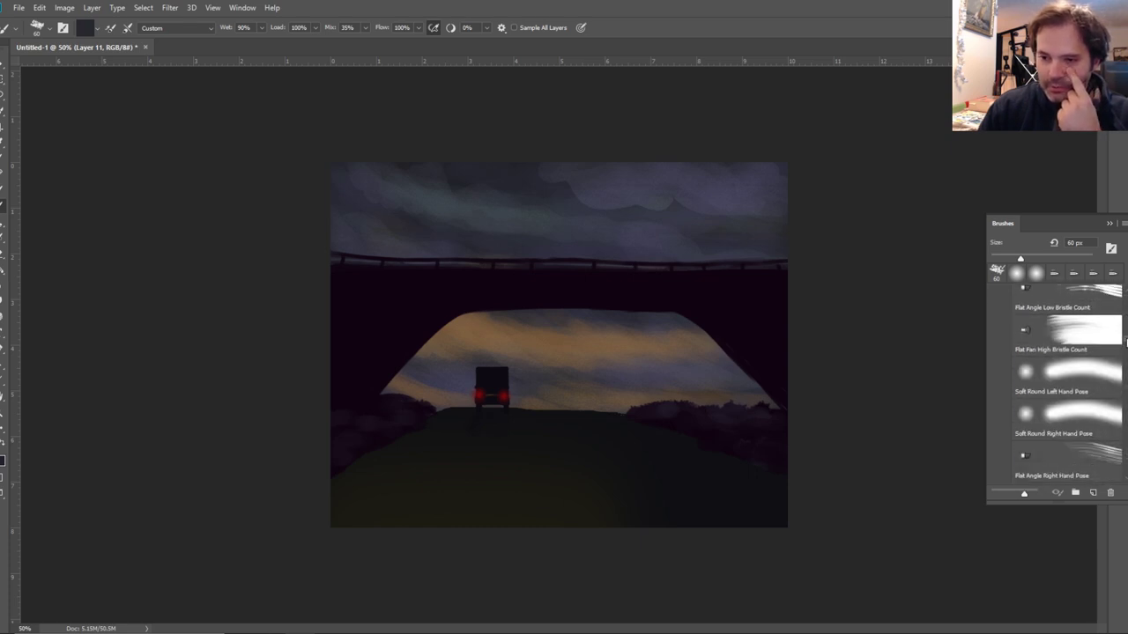
{"action": "scroll", "coordinate": [1126, 343], "scroll_direction": "down", "scroll_amount": 5}
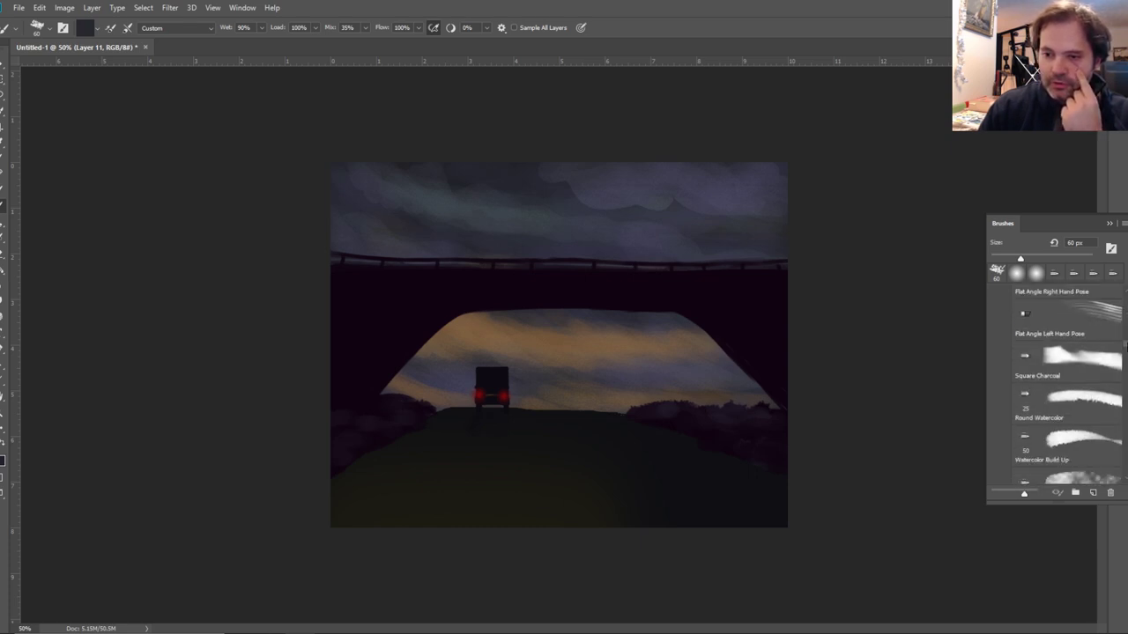
{"action": "scroll", "coordinate": [1125, 346], "scroll_direction": "down", "scroll_amount": 1}
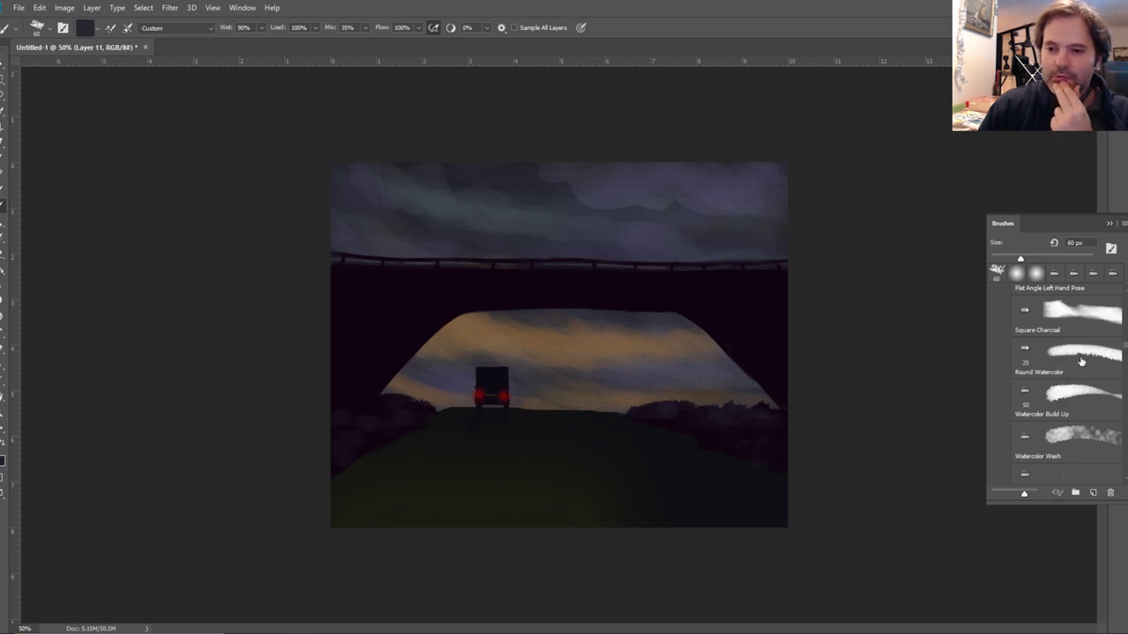
{"action": "left_click", "coordinate": [1080, 436]}
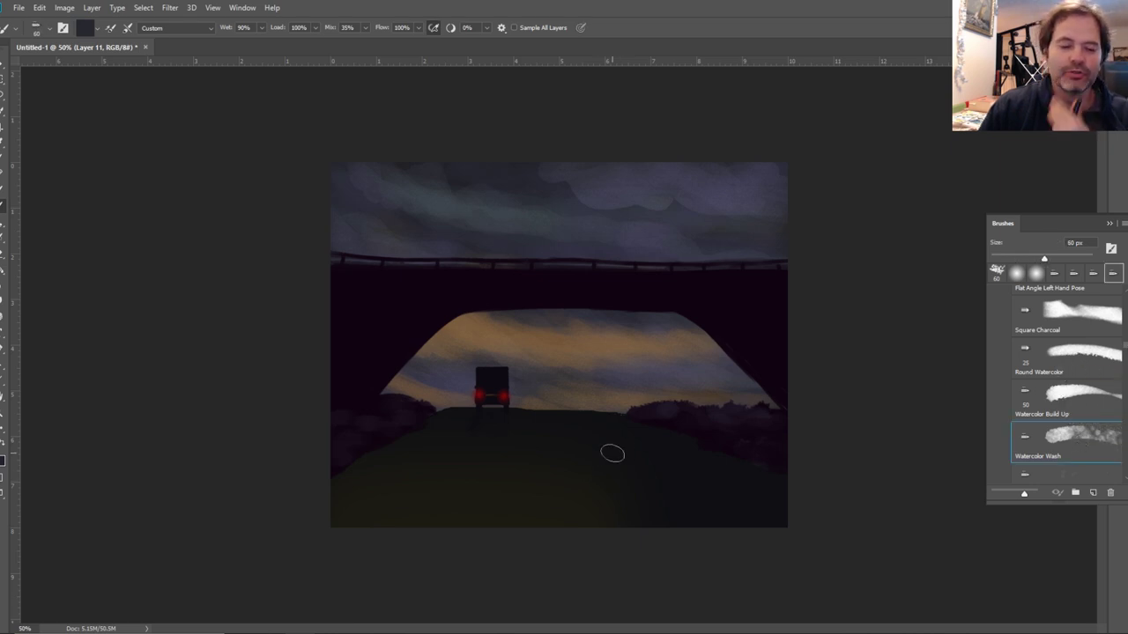
{"action": "key", "text": "ctrl+plus"}
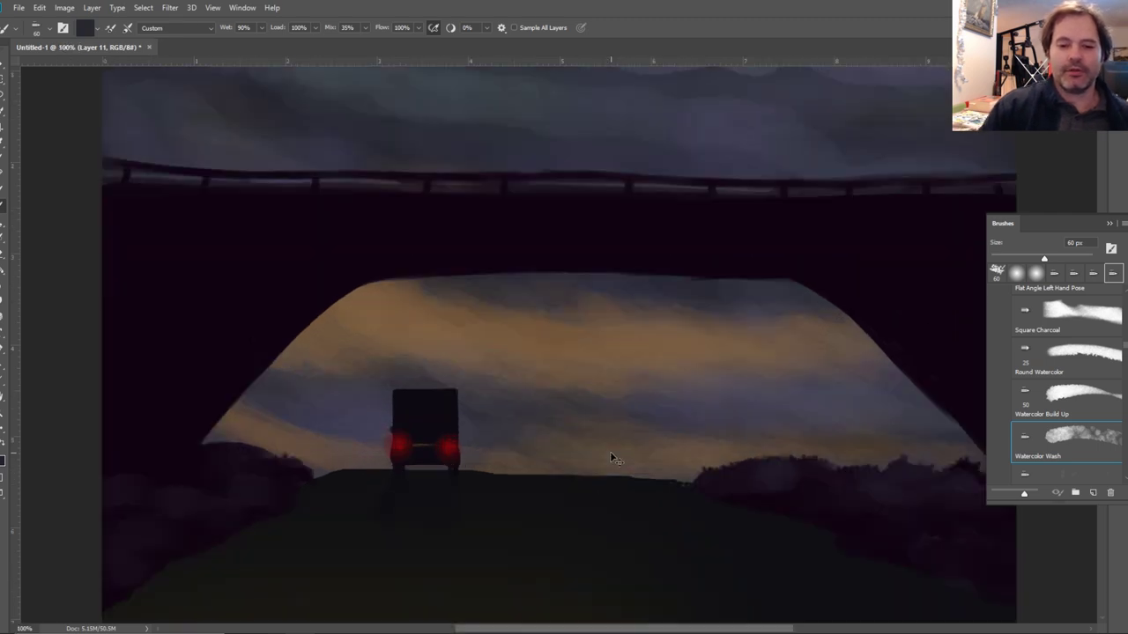
Shrink the brush to 20 and paint a light grey streak along the road's right side.
{"action": "key", "text": "F5"}
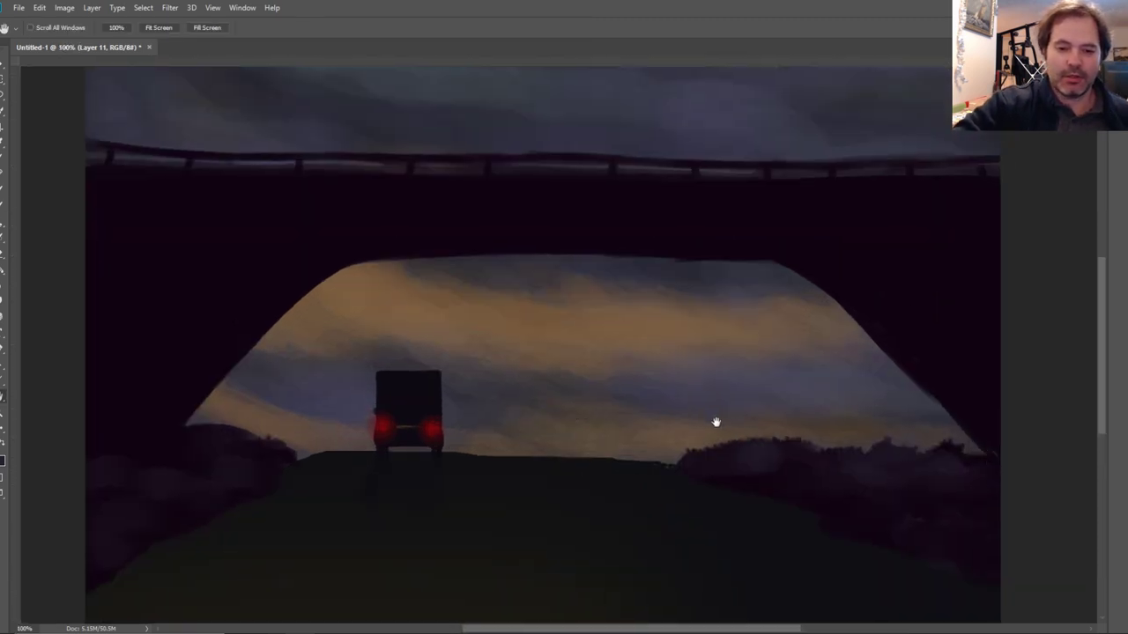
{"action": "left_click_drag", "start_coordinate": [714, 423], "coordinate": [631, 305]}
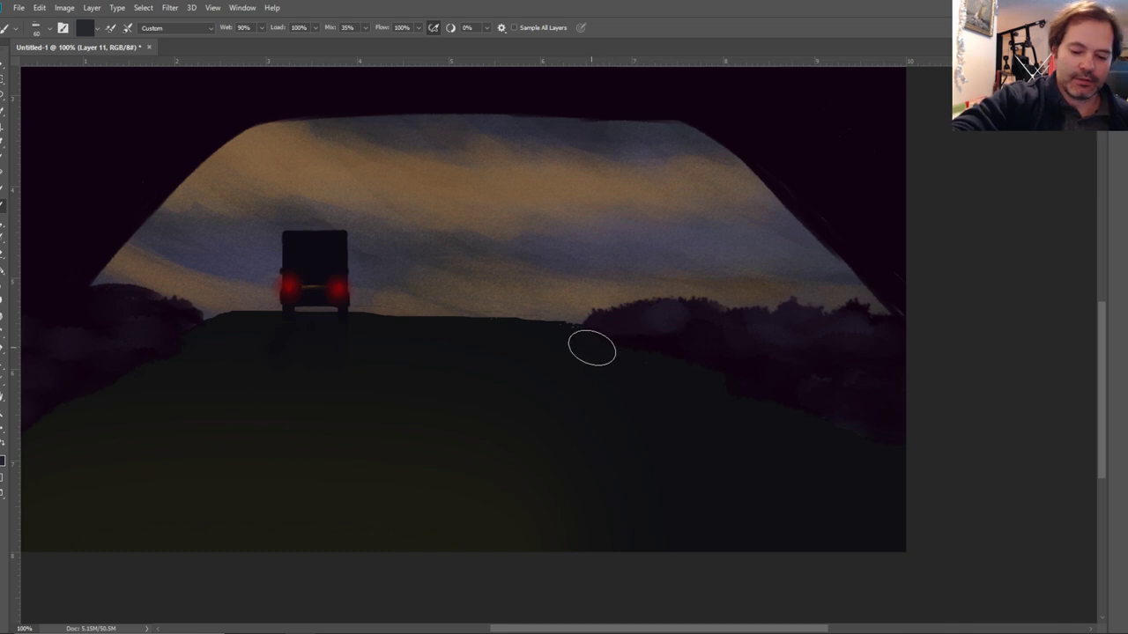
{"action": "key", "text": "bracketleft"}
{"action": "key", "text": "bracketleft"}
{"action": "key", "text": "bracketleft"}
{"action": "key", "text": "bracketleft"}
{"action": "key", "text": "bracketleft"}
{"action": "key", "text": "bracketleft"}
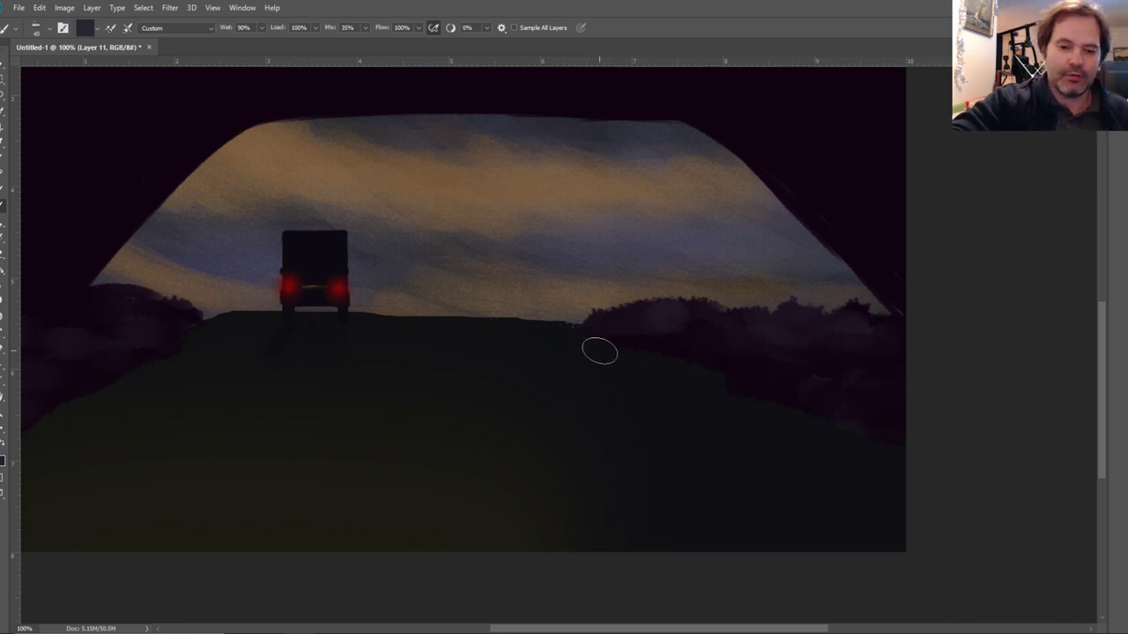
{"action": "key", "text": "bracketleft"}
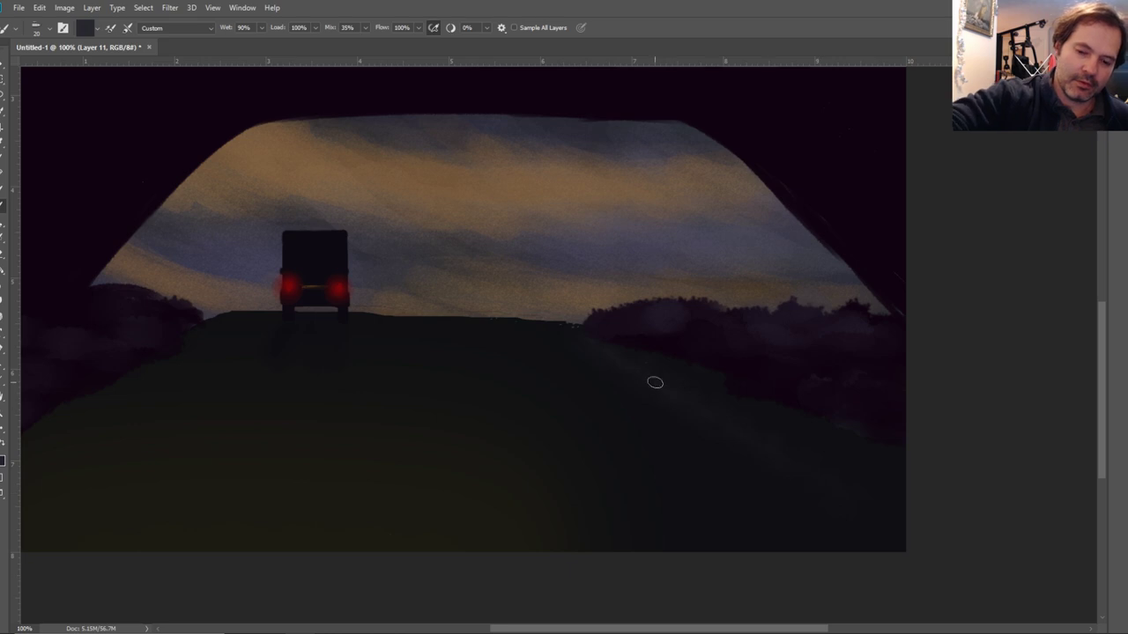
{"action": "mouse_move", "coordinate": [784, 458]}
{"action": "left_mouse_down"}
{"action": "mouse_move", "coordinate": [570, 327]}
{"action": "mouse_move", "coordinate": [908, 553]}
{"action": "left_mouse_up"}
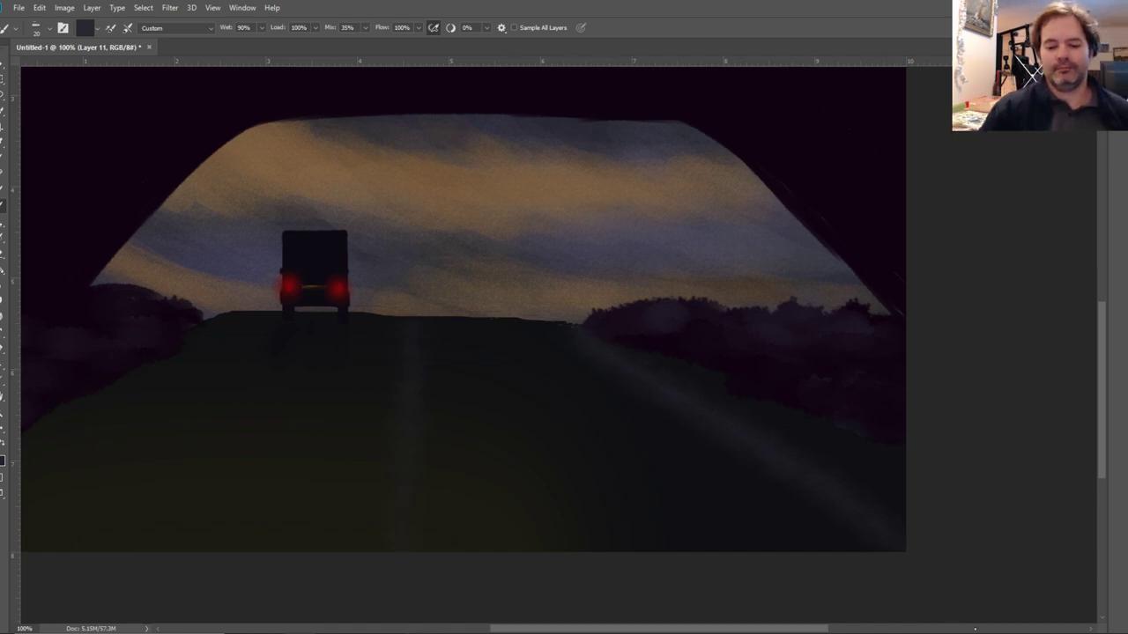
{"action": "key", "text": "ctrl+minus"}
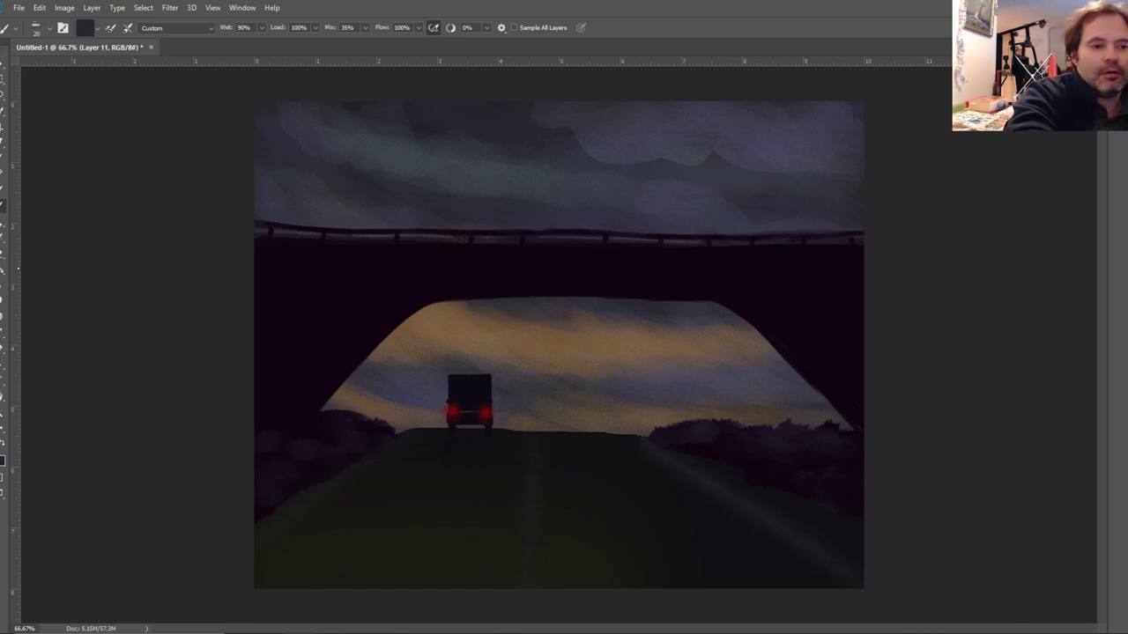
Lasso narrow strips along the road's right shoulder and centre line, redoing the selection several times.
{"action": "left_click", "coordinate": [4, 96]}
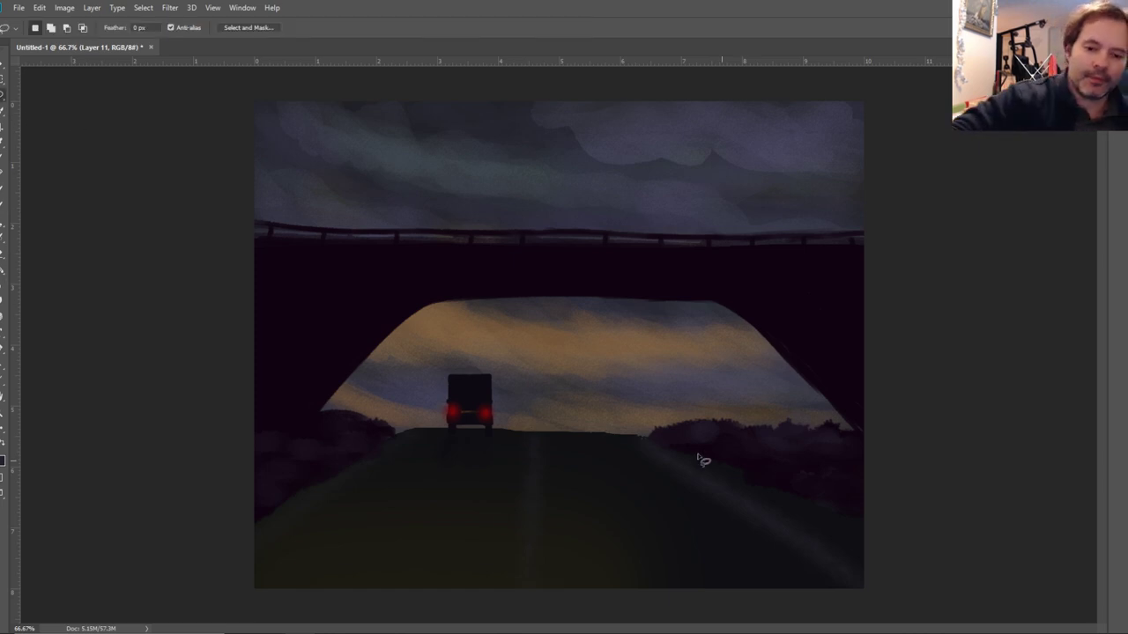
{"action": "mouse_move", "coordinate": [633, 435]}
{"action": "left_mouse_down"}
{"action": "mouse_move", "coordinate": [863, 604]}
{"action": "mouse_move", "coordinate": [733, 571]}
{"action": "mouse_move", "coordinate": [566, 384]}
{"action": "left_mouse_up"}
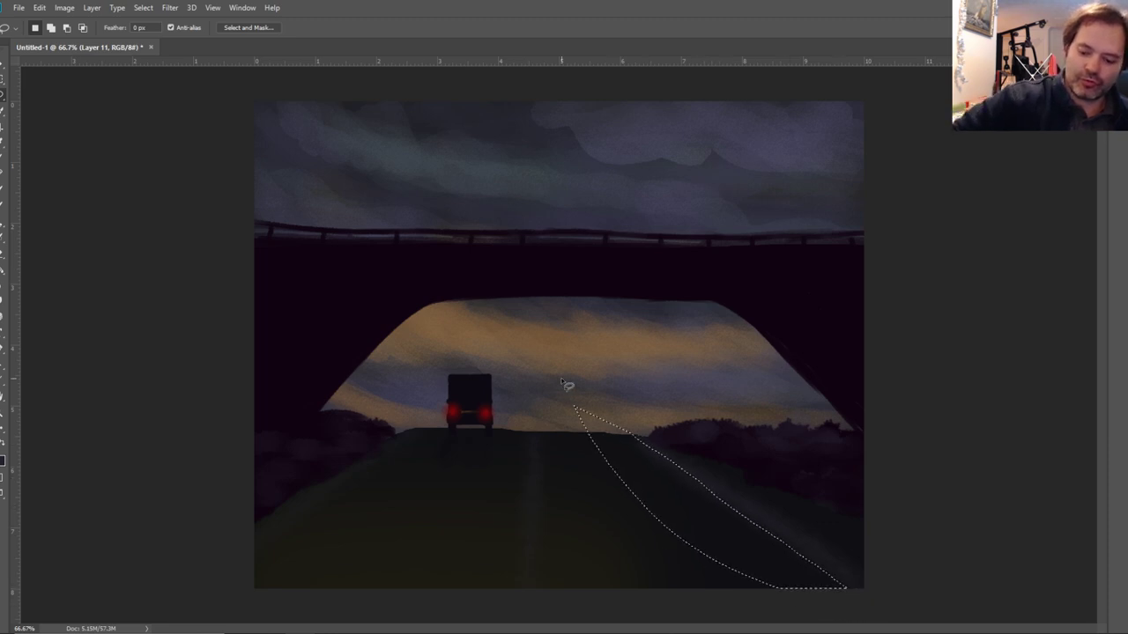
{"action": "key", "text": "ctrl+d"}
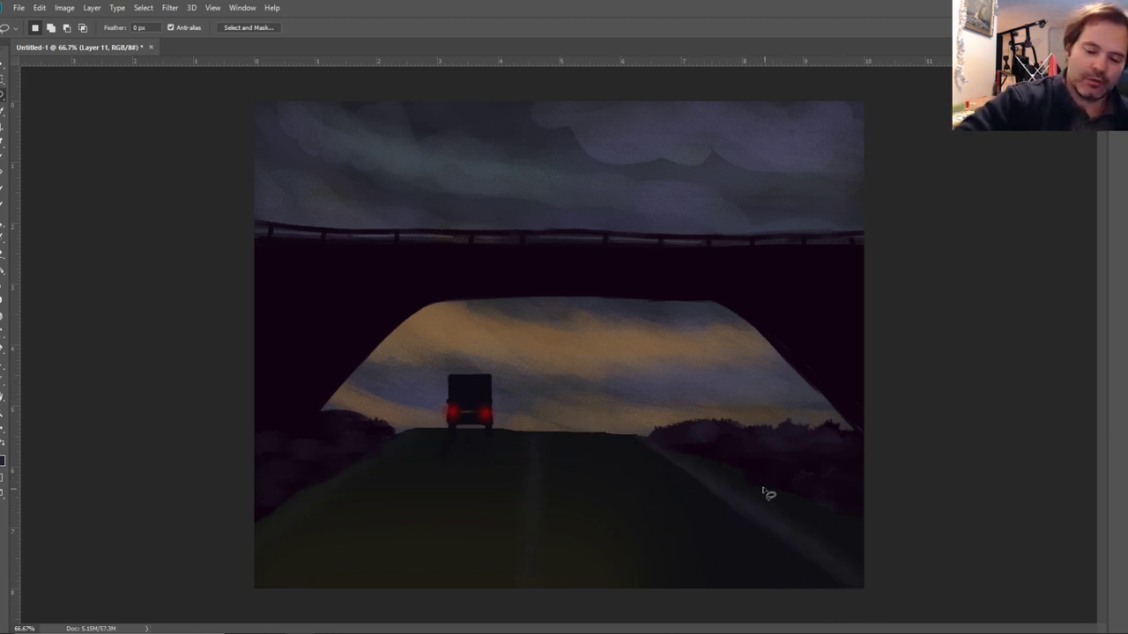
{"action": "mouse_move", "coordinate": [649, 445]}
{"action": "left_mouse_down"}
{"action": "mouse_move", "coordinate": [901, 591]}
{"action": "mouse_move", "coordinate": [720, 456]}
{"action": "mouse_move", "coordinate": [641, 405]}
{"action": "left_mouse_up"}
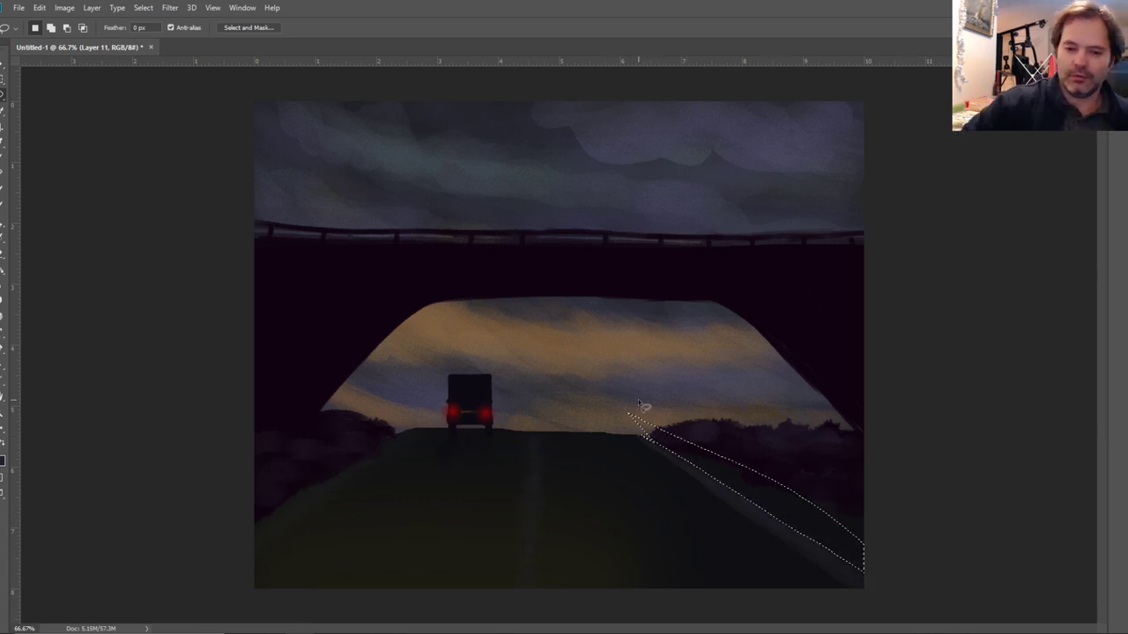
{"action": "key", "text": "ctrl+d"}
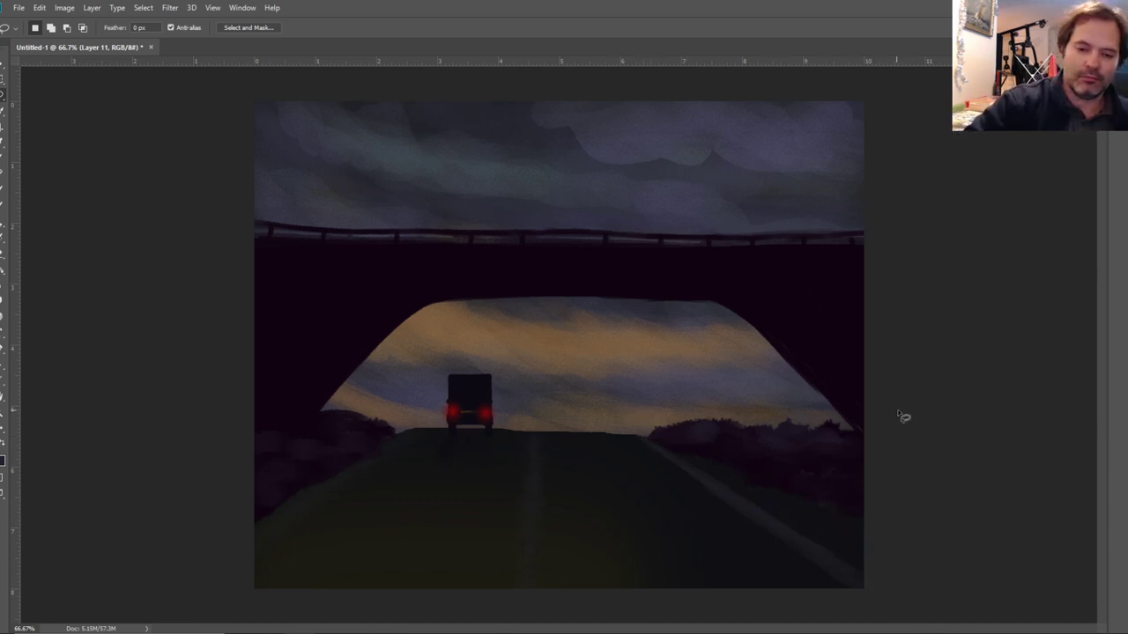
{"action": "left_click_drag", "start_coordinate": [536, 438], "coordinate": [548, 587]}
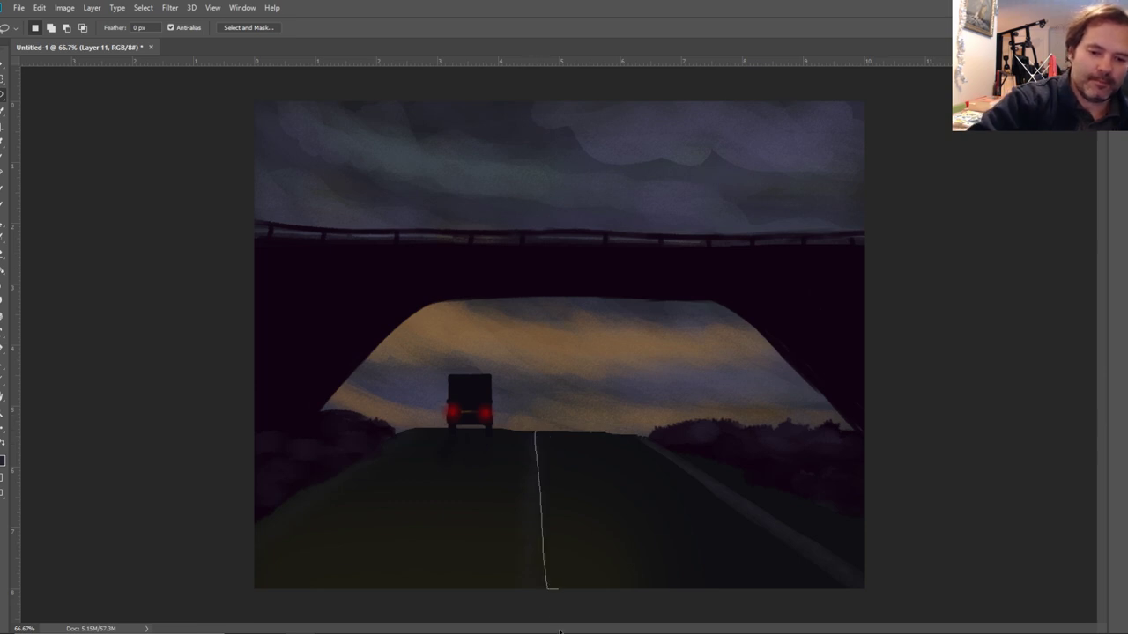
{"action": "mouse_move", "coordinate": [527, 403]}
{"action": "left_mouse_down"}
{"action": "mouse_move", "coordinate": [502, 618]}
{"action": "mouse_move", "coordinate": [494, 610]}
{"action": "mouse_move", "coordinate": [525, 401]}
{"action": "left_mouse_up"}
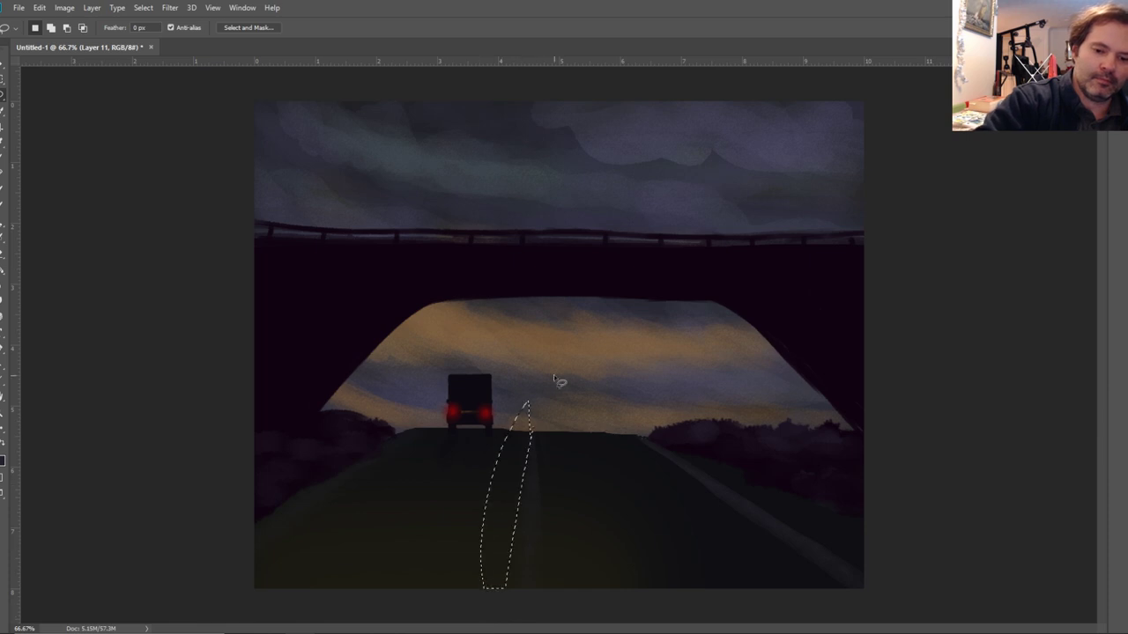
{"action": "key", "text": "ctrl+d"}
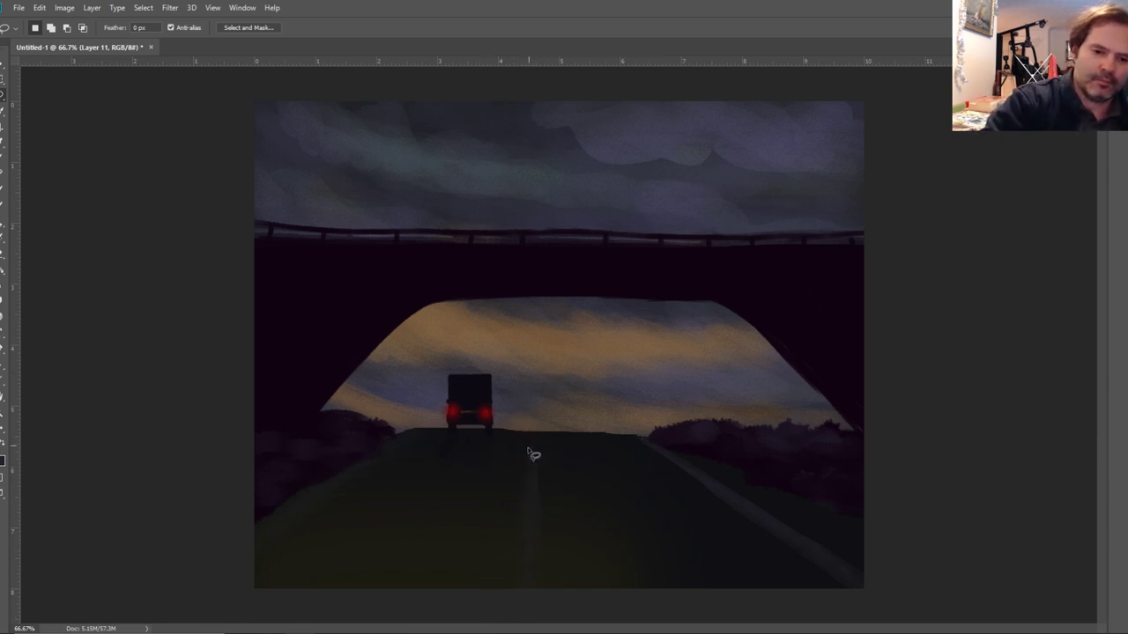
{"action": "mouse_move", "coordinate": [531, 441]}
{"action": "left_mouse_down"}
{"action": "mouse_move", "coordinate": [510, 597]}
{"action": "mouse_move", "coordinate": [494, 563]}
{"action": "mouse_move", "coordinate": [526, 381]}
{"action": "left_mouse_up"}
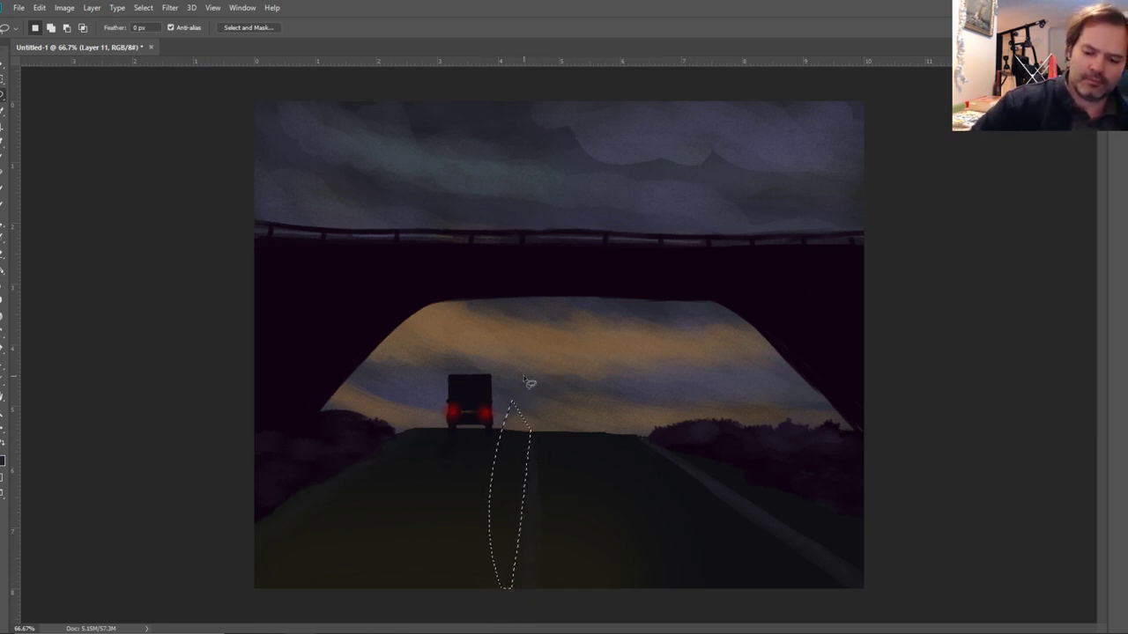
{"action": "key", "text": "ctrl+d"}
{"action": "mouse_move", "coordinate": [538, 432]}
{"action": "left_mouse_down"}
{"action": "mouse_move", "coordinate": [593, 592]}
{"action": "mouse_move", "coordinate": [539, 390]}
{"action": "left_mouse_up"}
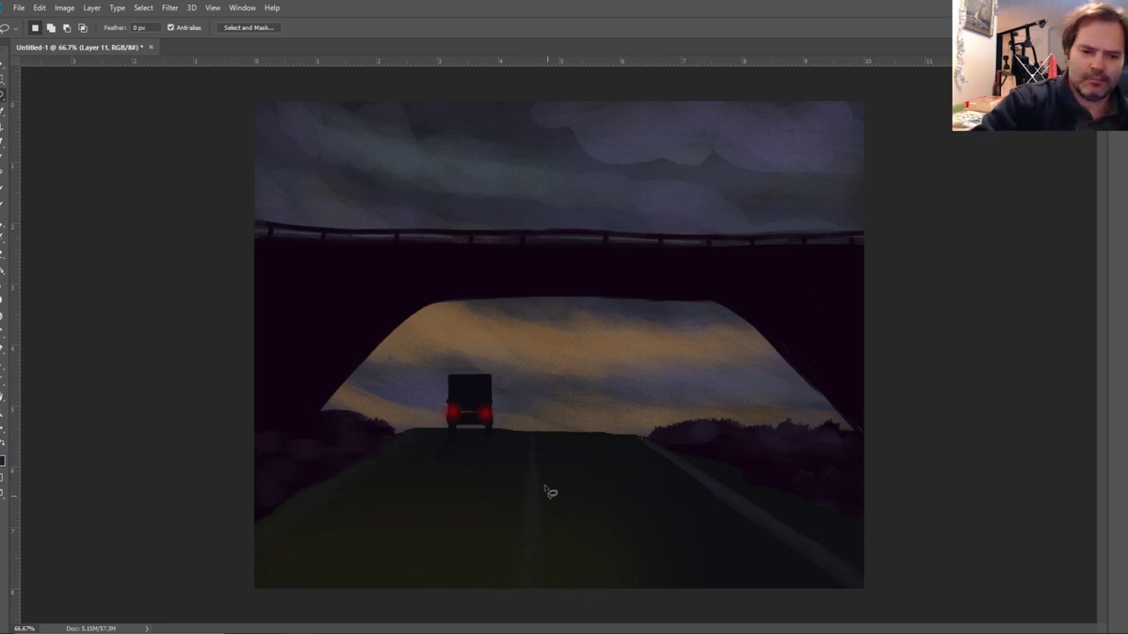
{"action": "mouse_move", "coordinate": [534, 434]}
{"action": "left_mouse_down"}
{"action": "mouse_move", "coordinate": [546, 602]}
{"action": "mouse_move", "coordinate": [537, 391]}
{"action": "left_mouse_up"}
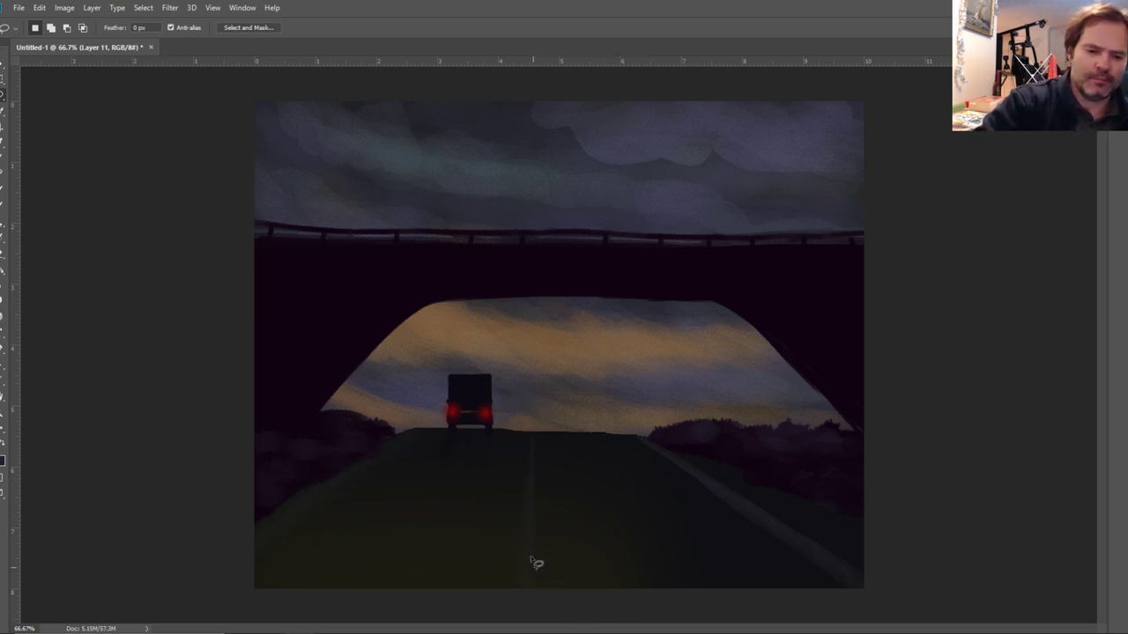
{"action": "mouse_move", "coordinate": [533, 434]}
{"action": "left_mouse_down"}
{"action": "mouse_move", "coordinate": [503, 590]}
{"action": "mouse_move", "coordinate": [521, 426]}
{"action": "left_mouse_up"}
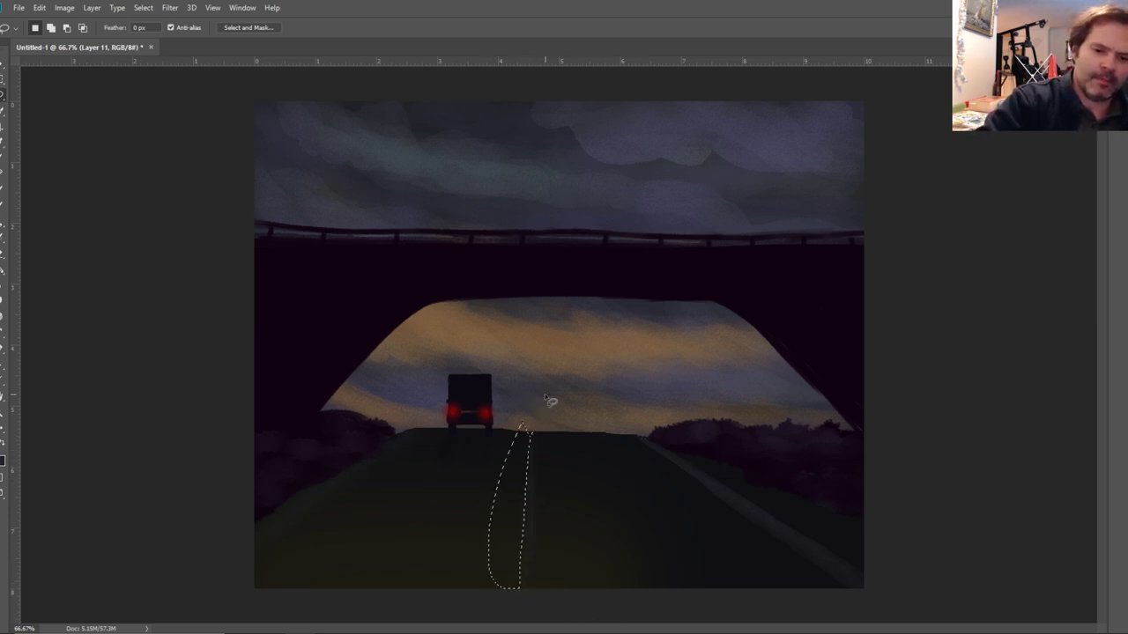
{"action": "key", "text": "ctrl+d"}
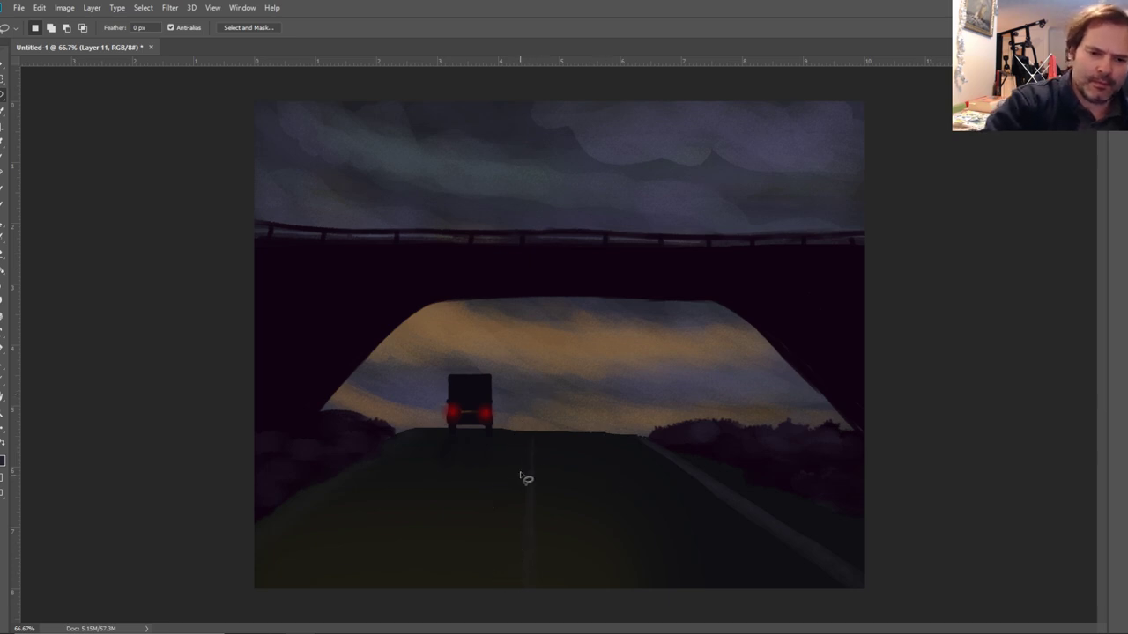
Lasso strips along the road's left and right edges and feather the right-edge selection.
{"action": "mouse_move", "coordinate": [421, 432]}
{"action": "left_mouse_down"}
{"action": "mouse_move", "coordinate": [241, 558]}
{"action": "mouse_move", "coordinate": [261, 575]}
{"action": "mouse_move", "coordinate": [434, 423]}
{"action": "mouse_move", "coordinate": [363, 511]}
{"action": "mouse_move", "coordinate": [401, 469]}
{"action": "mouse_move", "coordinate": [411, 429]}
{"action": "left_mouse_up"}
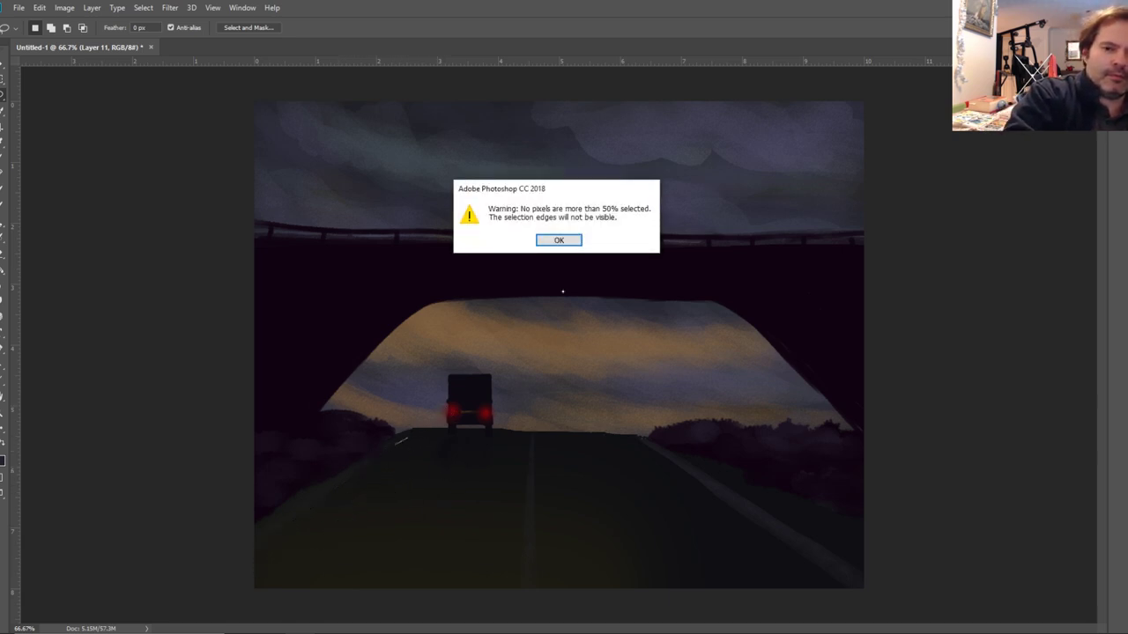
{"action": "key", "text": "Return"}
{"action": "mouse_move", "coordinate": [407, 432]}
{"action": "left_mouse_down"}
{"action": "mouse_move", "coordinate": [273, 527]}
{"action": "mouse_move", "coordinate": [335, 449]}
{"action": "mouse_move", "coordinate": [401, 421]}
{"action": "left_mouse_up"}
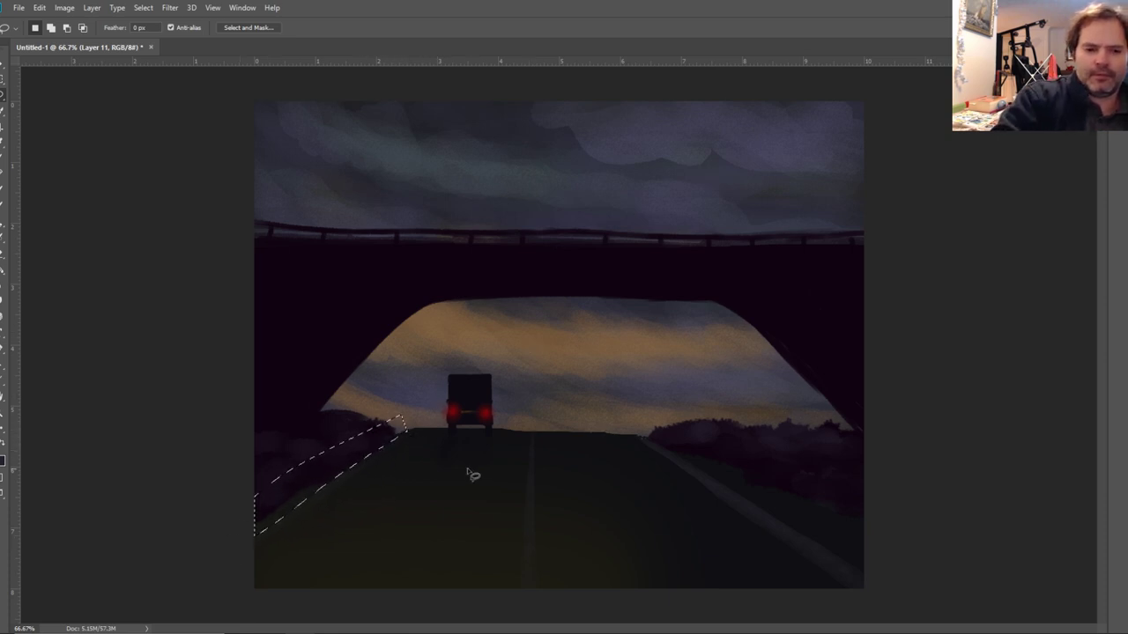
{"action": "key", "text": "ctrl+d"}
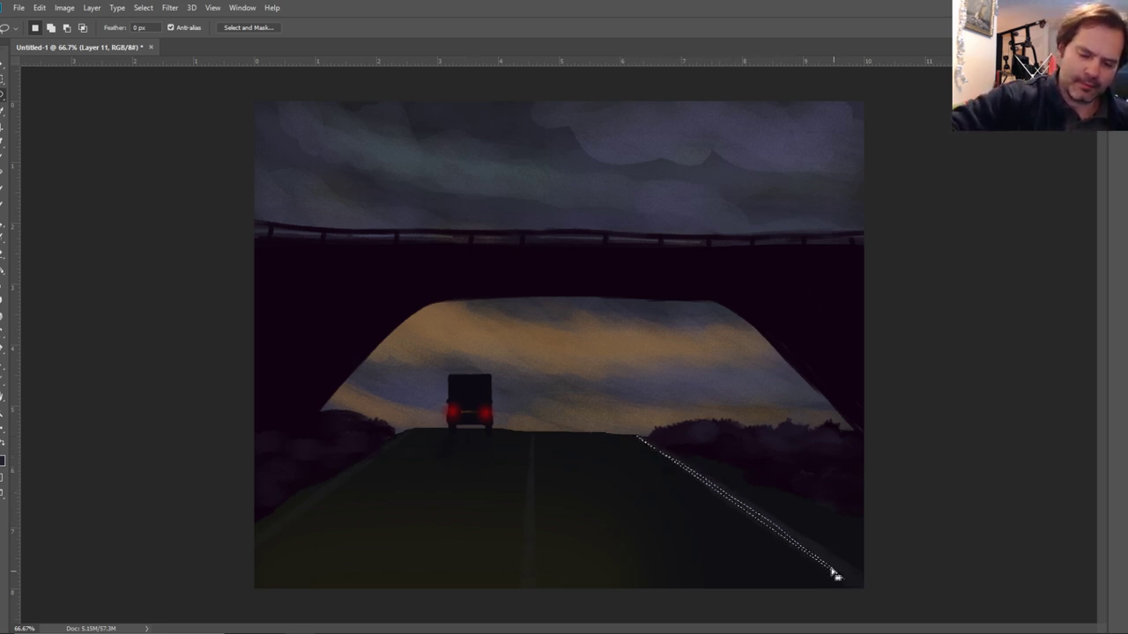
{"action": "mouse_move", "coordinate": [634, 437]}
{"action": "left_mouse_down"}
{"action": "mouse_move", "coordinate": [838, 577]}
{"action": "mouse_move", "coordinate": [833, 592]}
{"action": "left_mouse_up"}
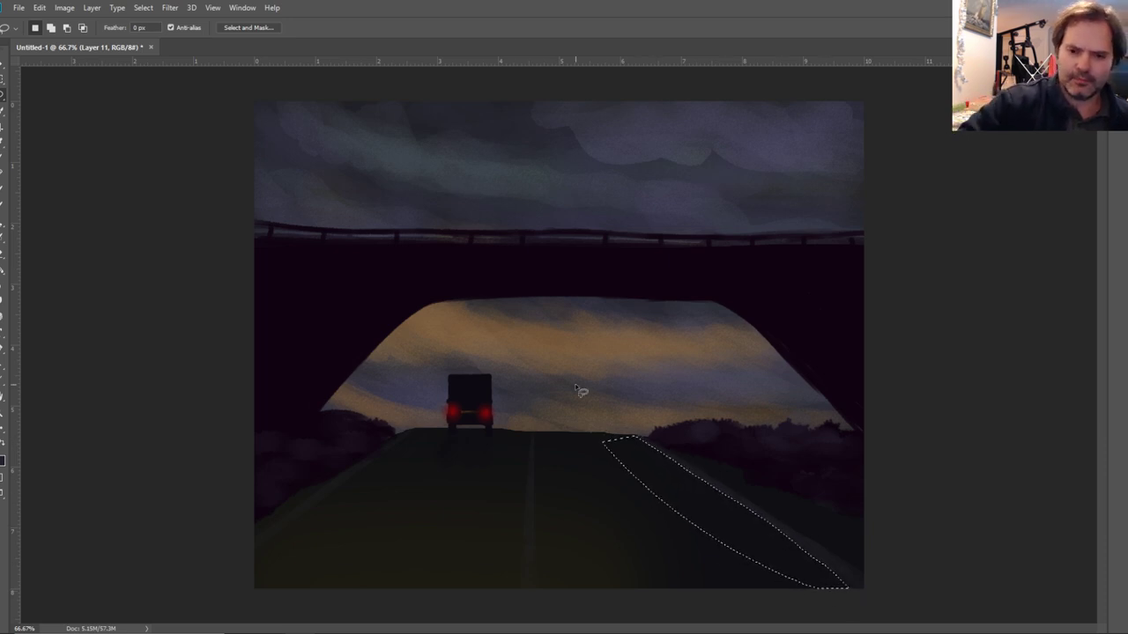
{"action": "key", "text": "shift+F6"}
{"action": "key", "text": "Return"}
{"action": "key", "text": "Return"}
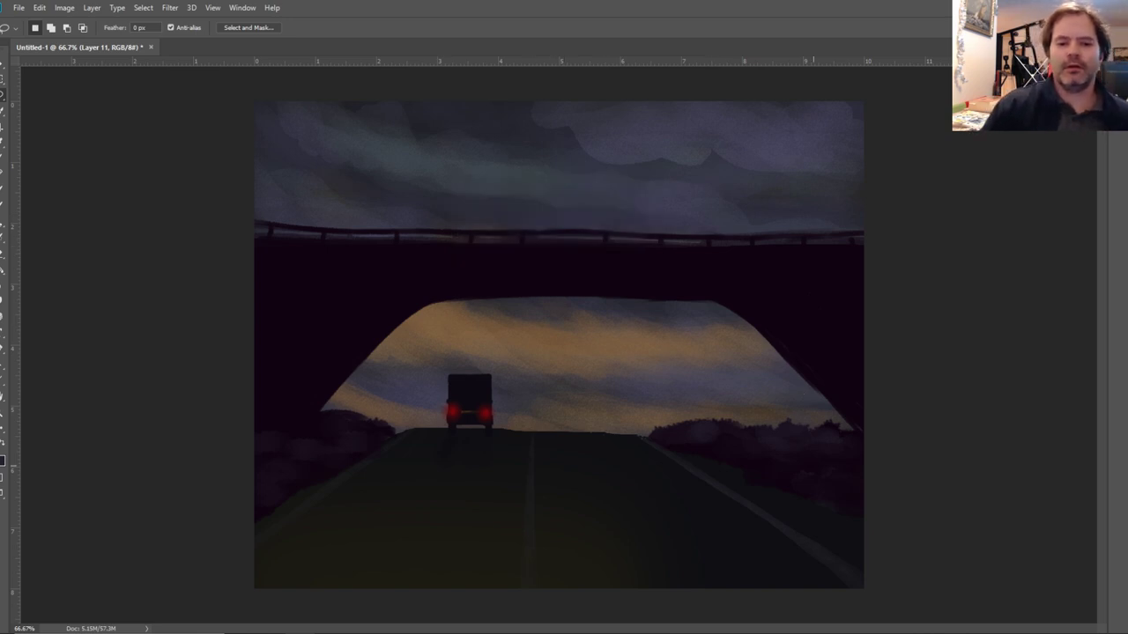
{"action": "key", "text": "F7"}
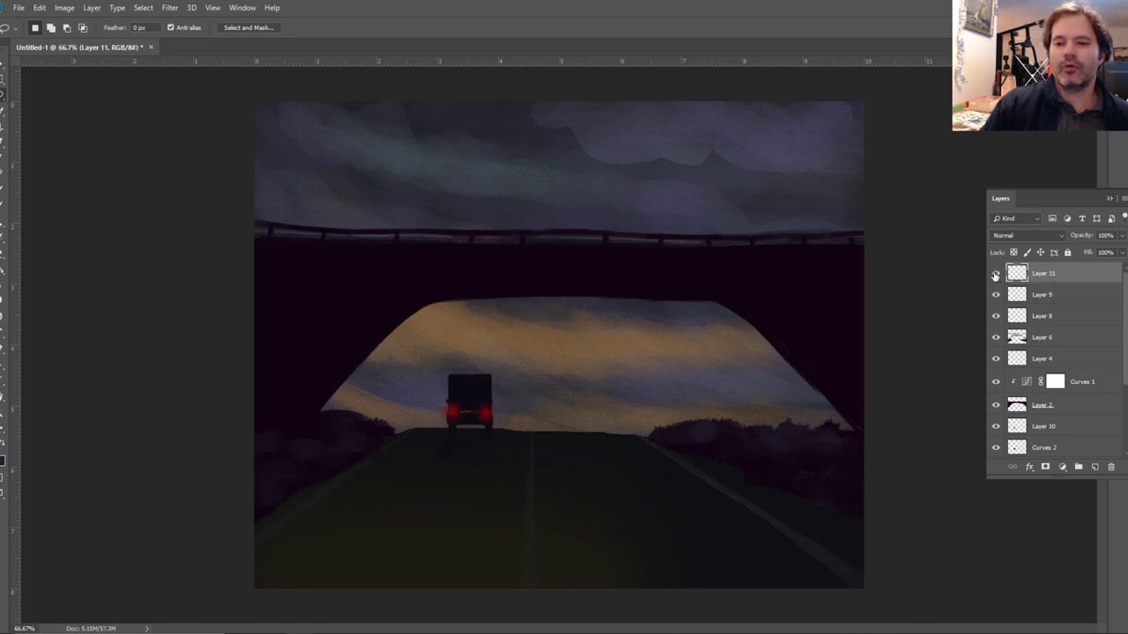
Add a slightly darkening Curves 5 adjustment clipped to Layer 11.
{"action": "left_click", "coordinate": [1061, 466]}
{"action": "left_click", "coordinate": [1089, 313]}
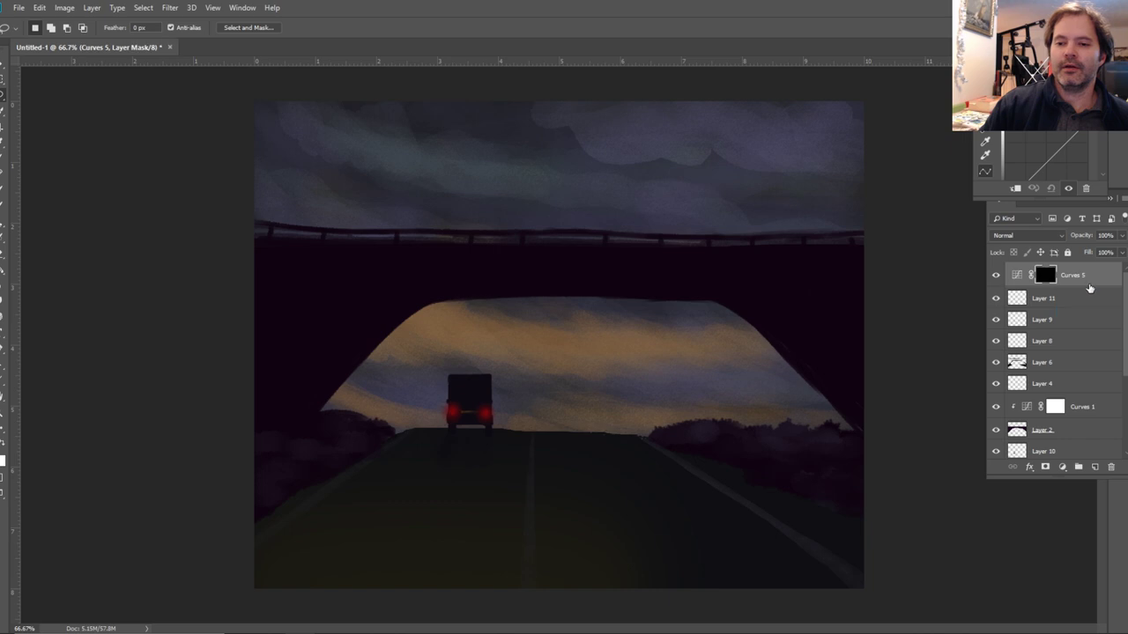
{"action": "left_click", "coordinate": [1055, 162]}
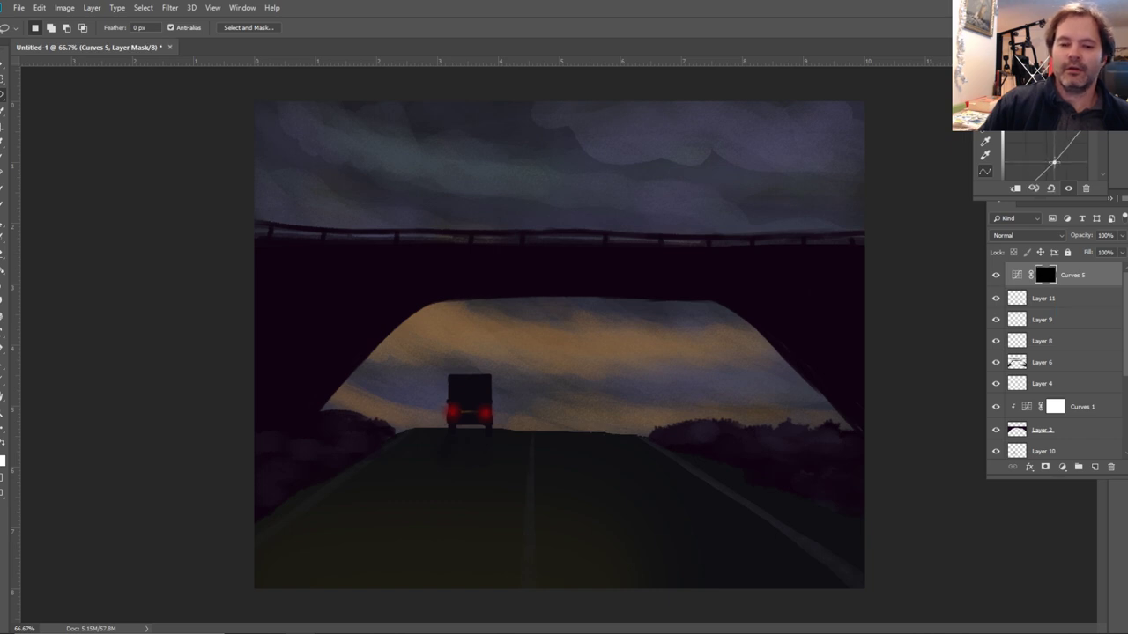
{"action": "left_click_drag", "start_coordinate": [1055, 162], "coordinate": [1058, 165]}
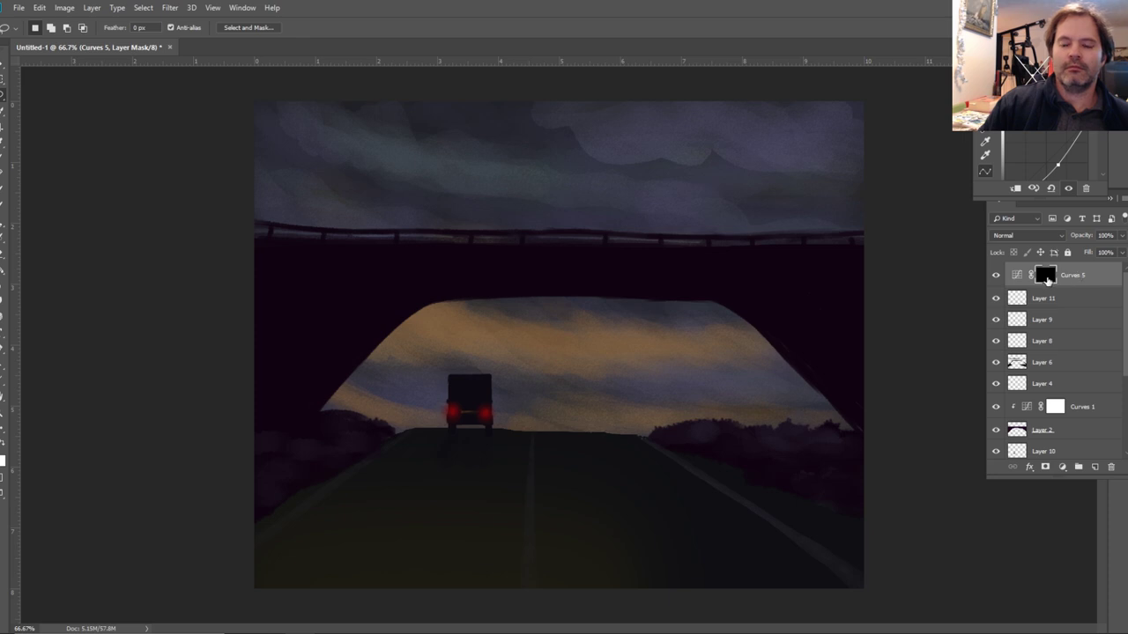
{"action": "right_click", "coordinate": [1073, 280]}
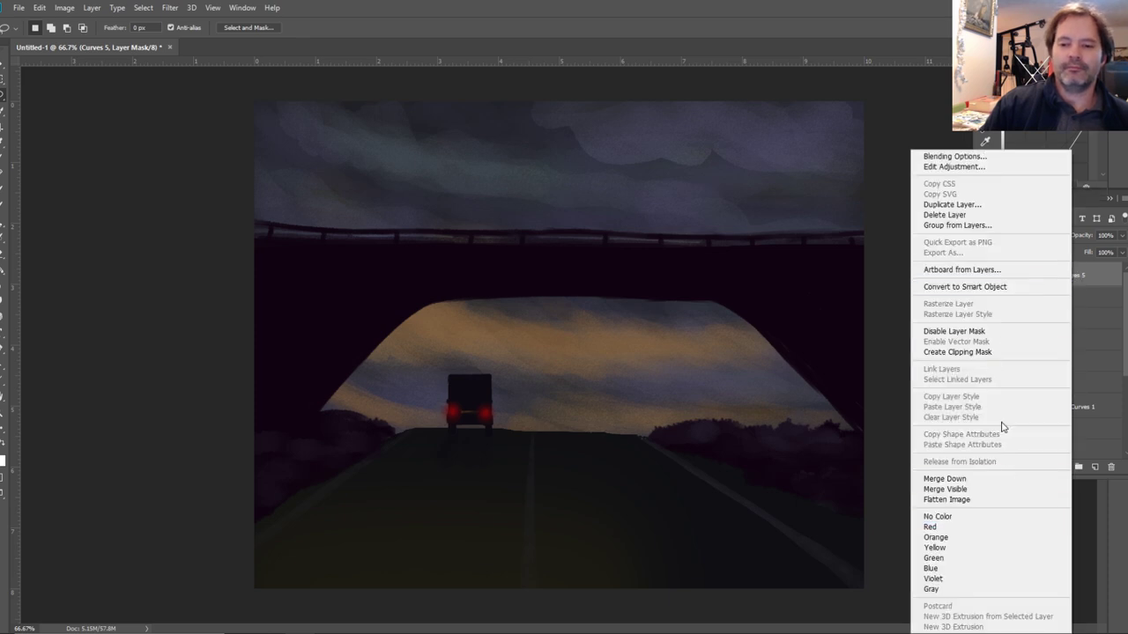
{"action": "left_click", "coordinate": [999, 352]}
{"action": "left_click", "coordinate": [1051, 278]}
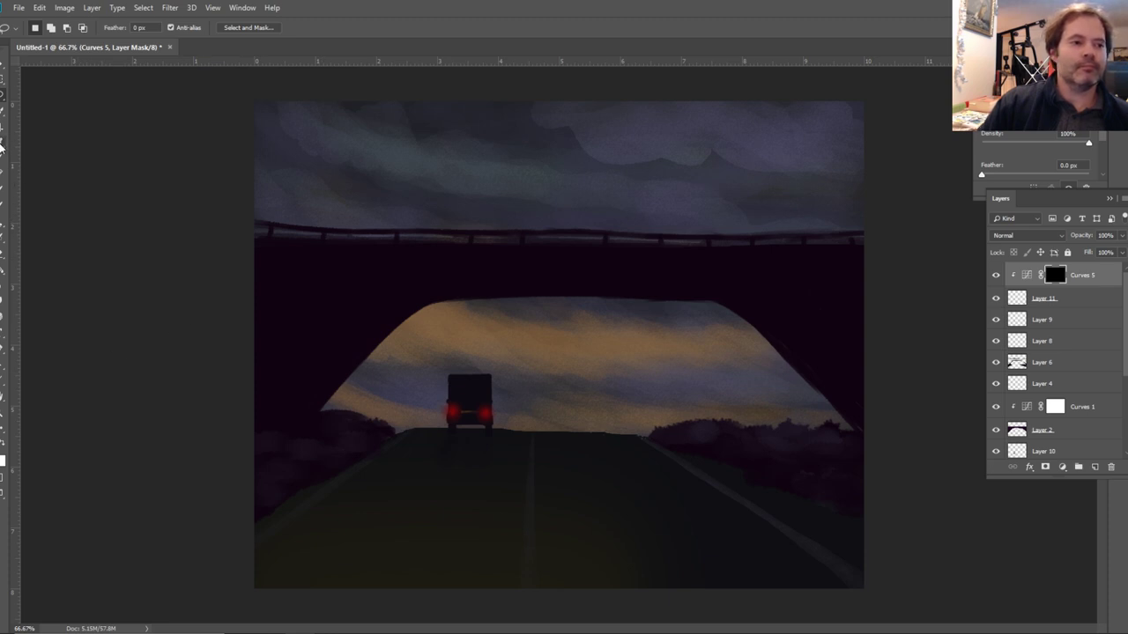
Set the foreground colour to white and fine-tune the Curves 5 curve.
{"action": "left_click", "coordinate": [4, 270]}
{"action": "key", "text": "shift+Tab"}
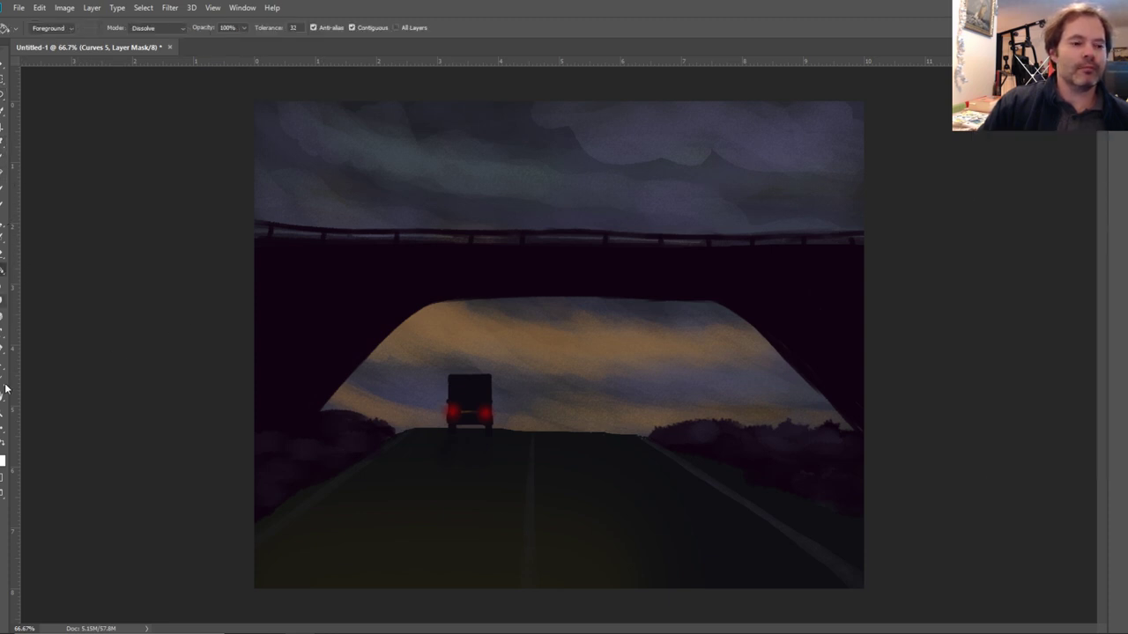
{"action": "left_click", "coordinate": [2, 466]}
{"action": "left_click", "coordinate": [340, 409]}
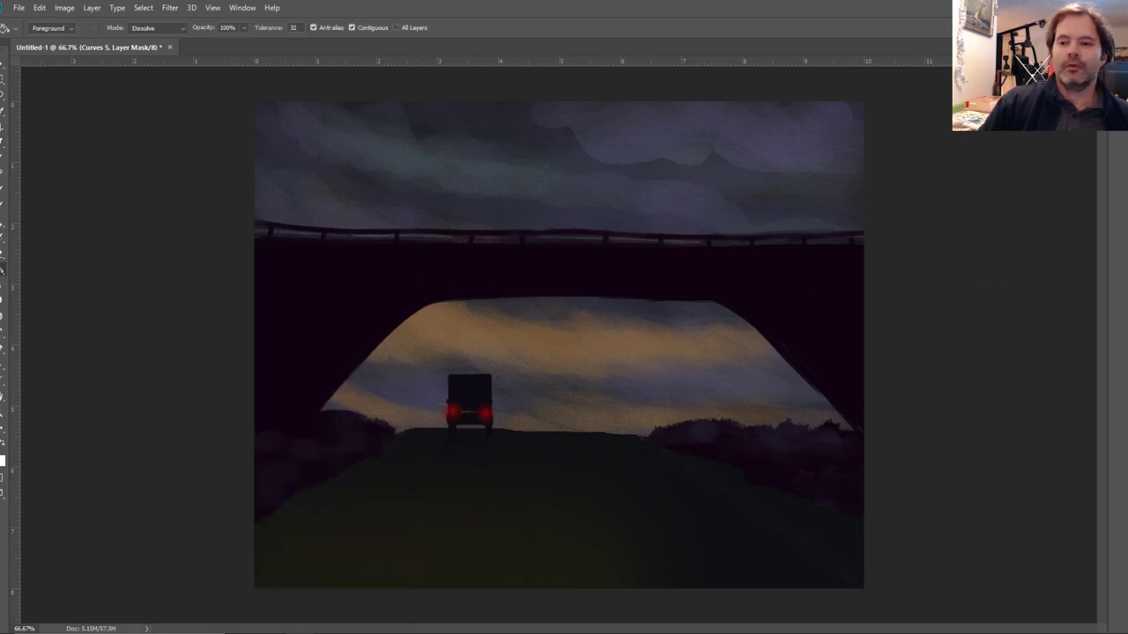
{"action": "key", "text": "F7"}
{"action": "double_click", "coordinate": [1032, 278]}
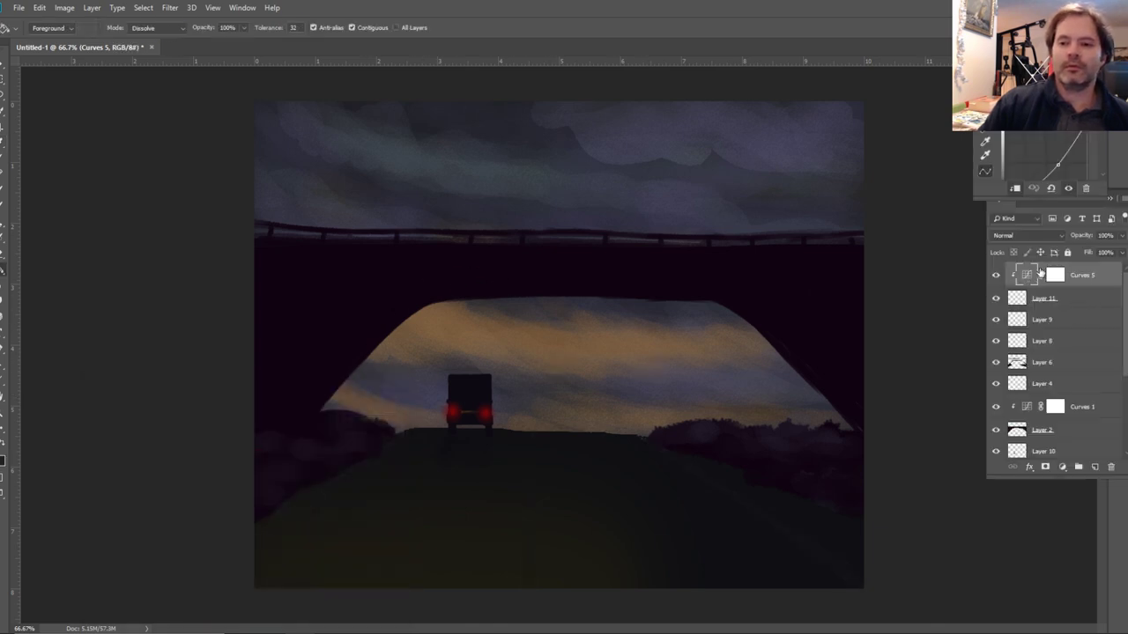
{"action": "left_click_drag", "start_coordinate": [1057, 165], "coordinate": [1052, 168]}
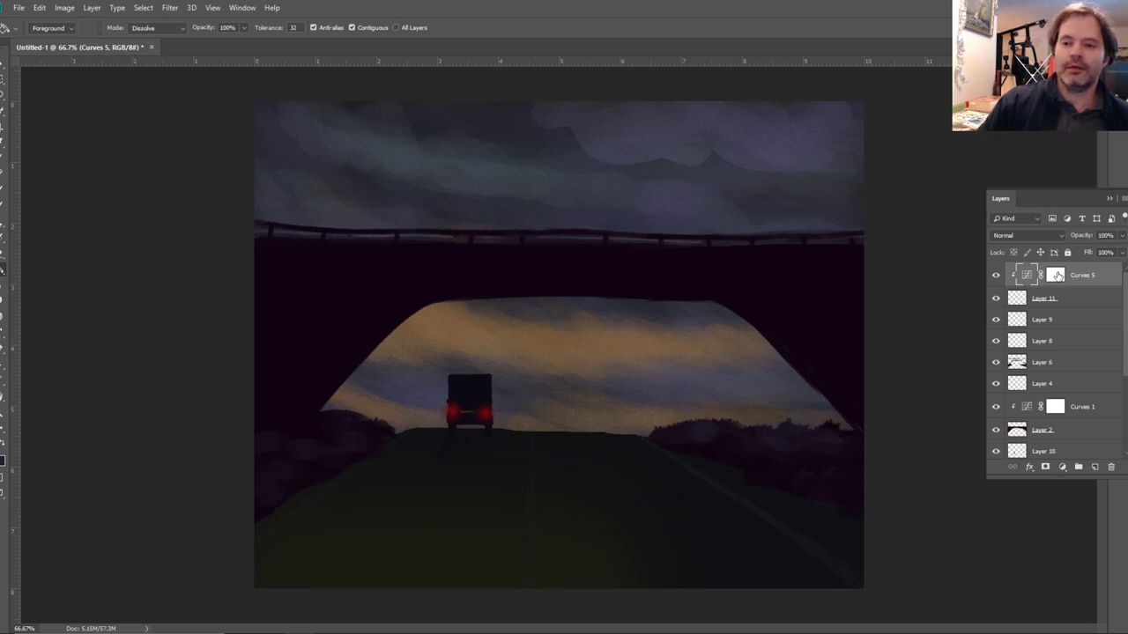
Target the Curves 5 mask and make black 000000 the brush painting colour.
{"action": "left_click", "coordinate": [1057, 275]}
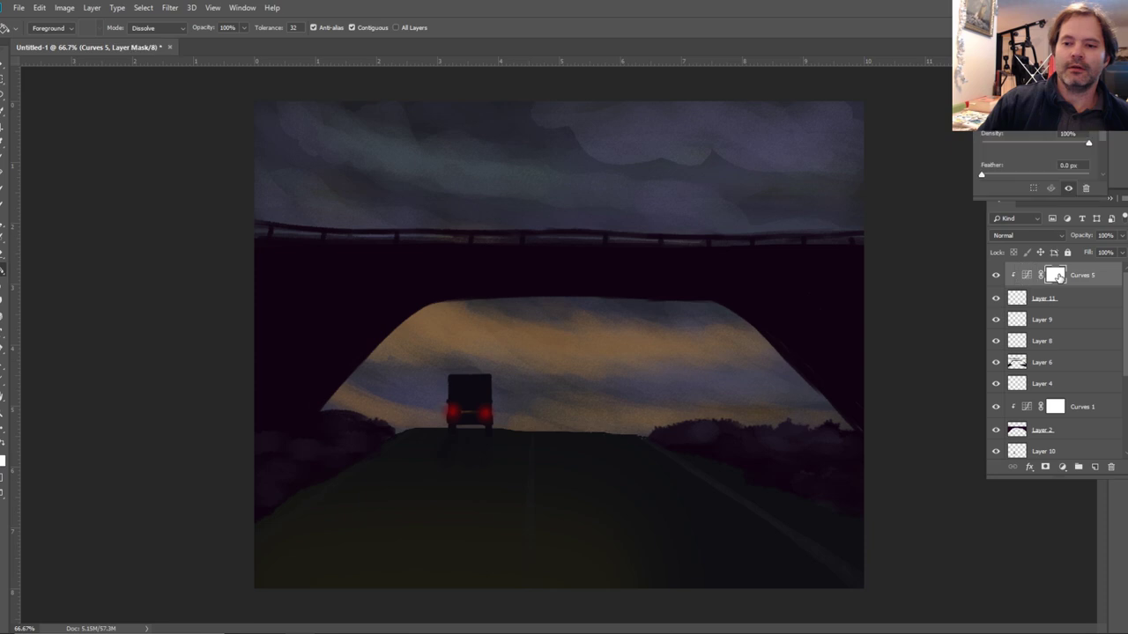
{"action": "left_click", "coordinate": [1, 460]}
{"action": "type", "text": "000000"}
{"action": "key", "text": "Return"}
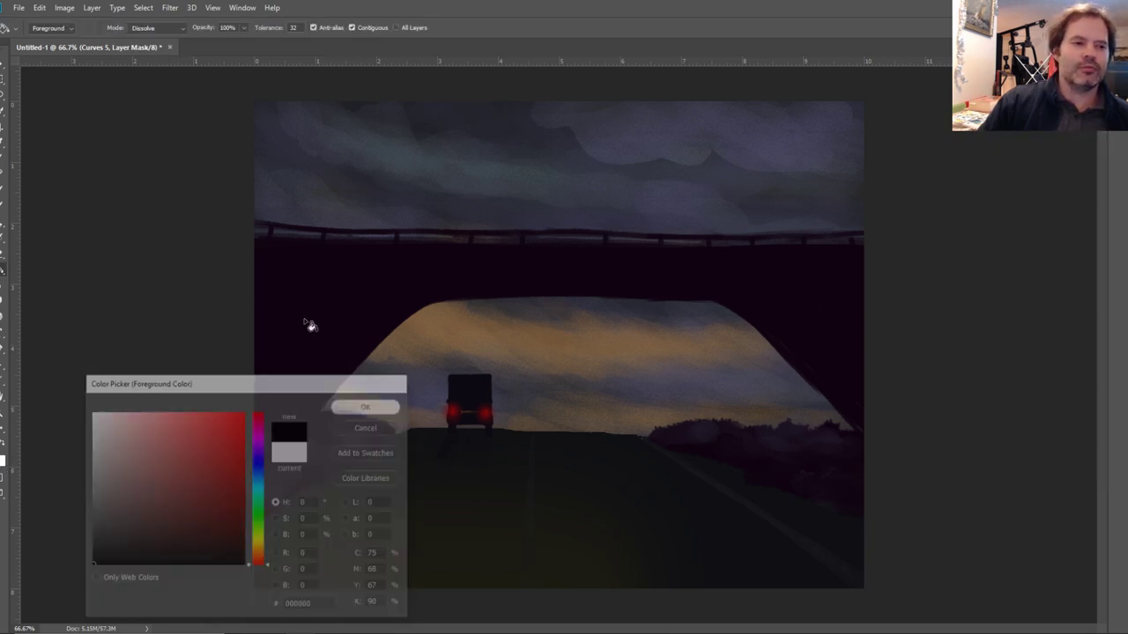
{"action": "left_click", "coordinate": [6, 159]}
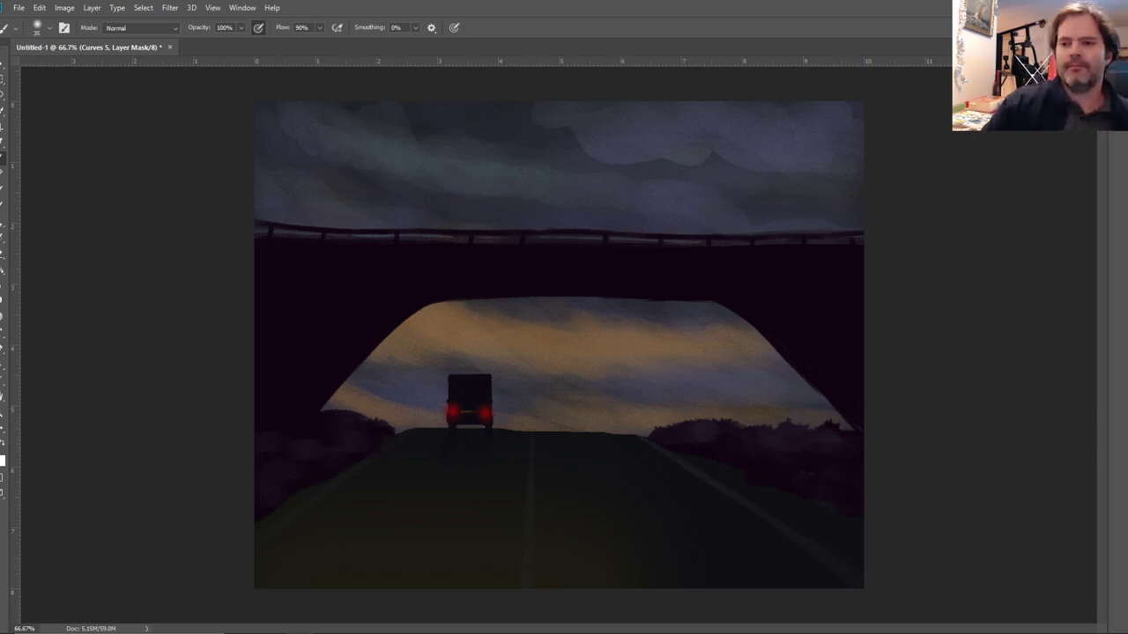
Add a new Layer 12 on top and set the foreground colour to a muted olive.
{"action": "key", "text": "F7"}
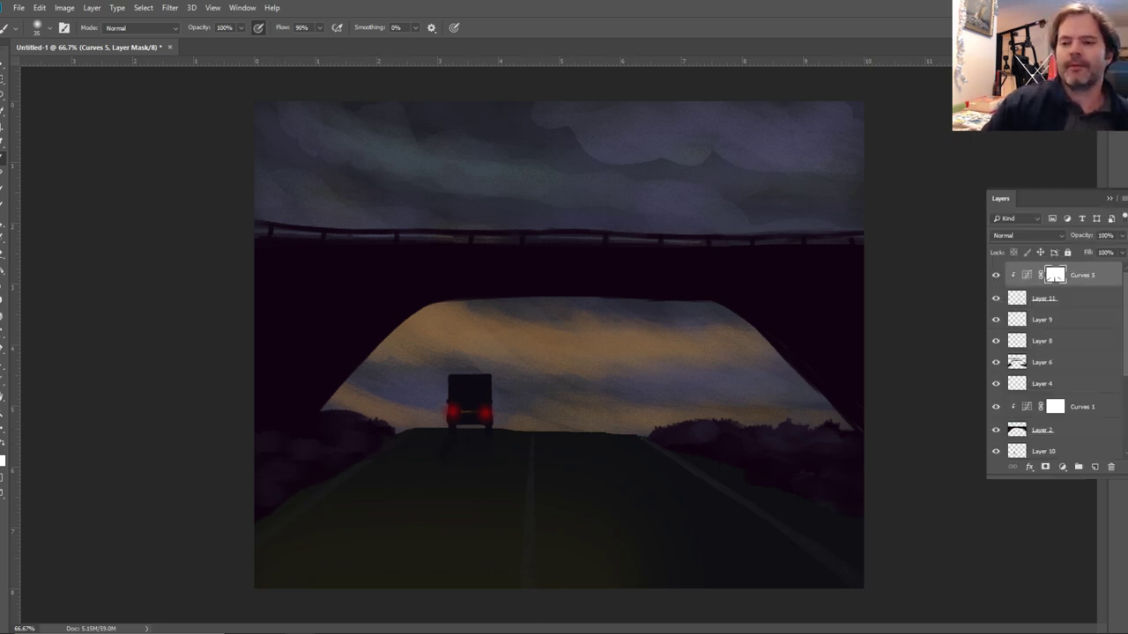
{"action": "left_click", "coordinate": [1093, 467]}
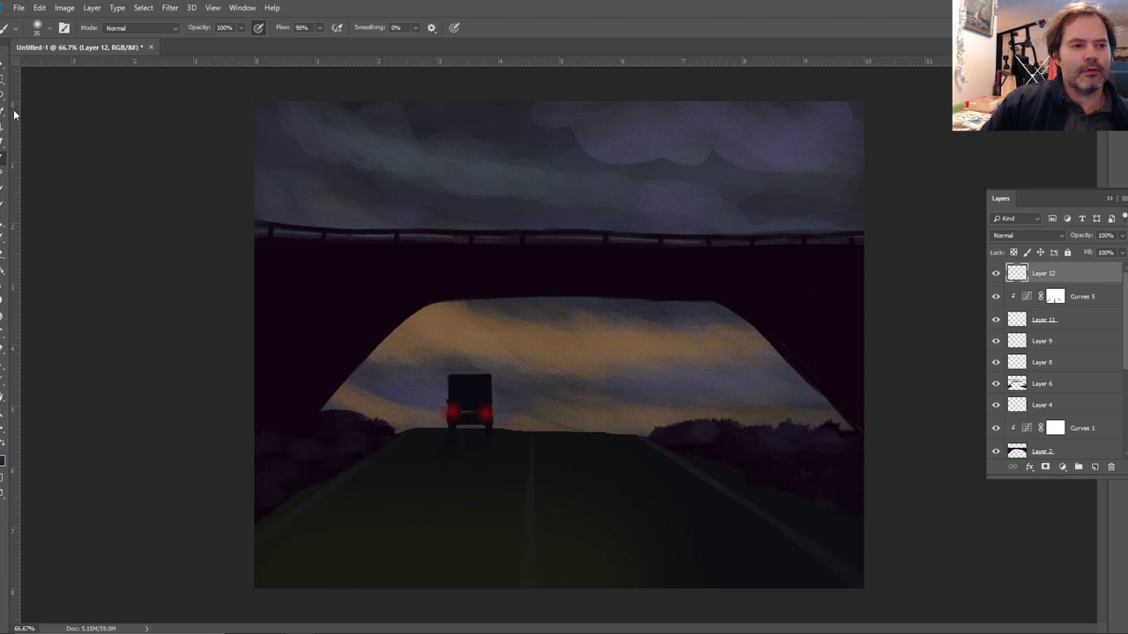
{"action": "left_click", "coordinate": [3, 451]}
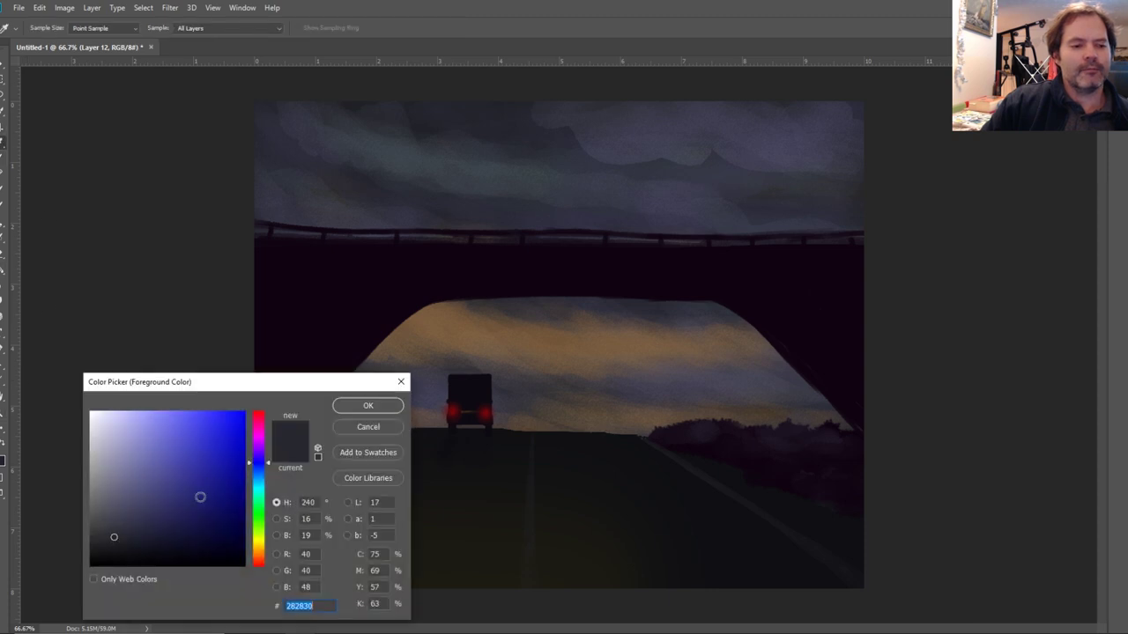
{"action": "left_click", "coordinate": [258, 540]}
{"action": "left_click", "coordinate": [214, 452]}
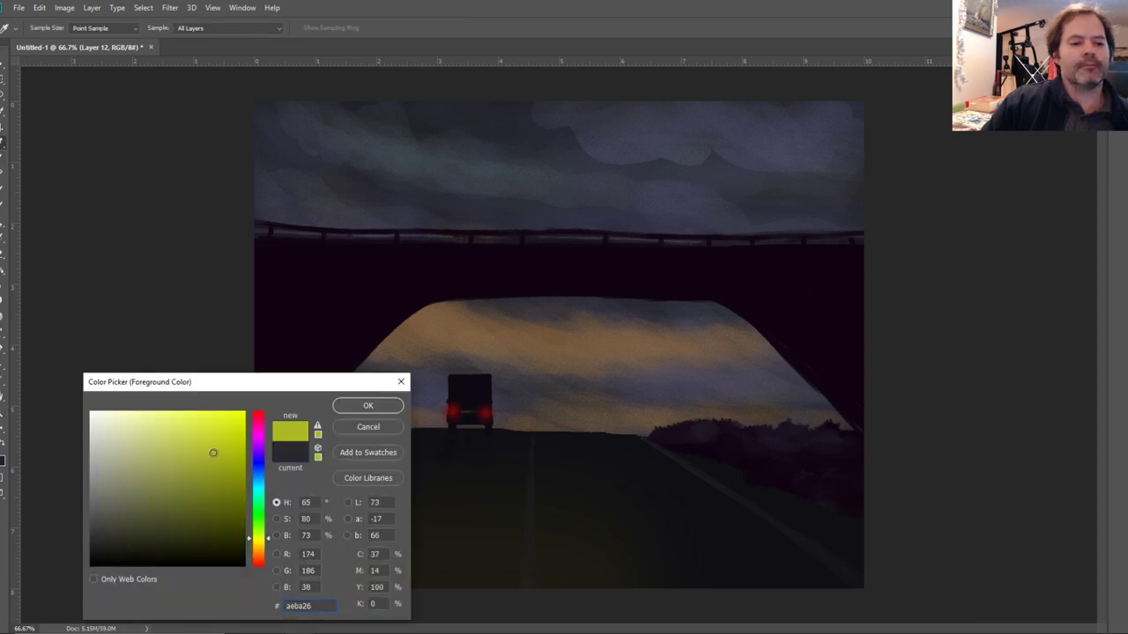
{"action": "left_click", "coordinate": [176, 432]}
{"action": "left_click", "coordinate": [177, 471]}
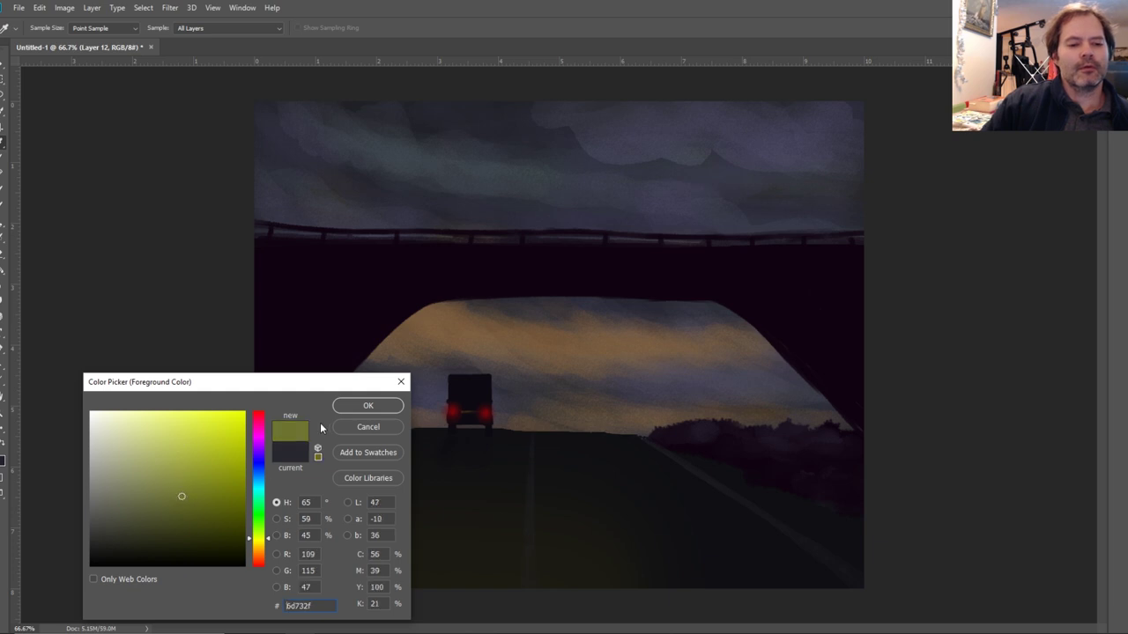
{"action": "left_click", "coordinate": [368, 406]}
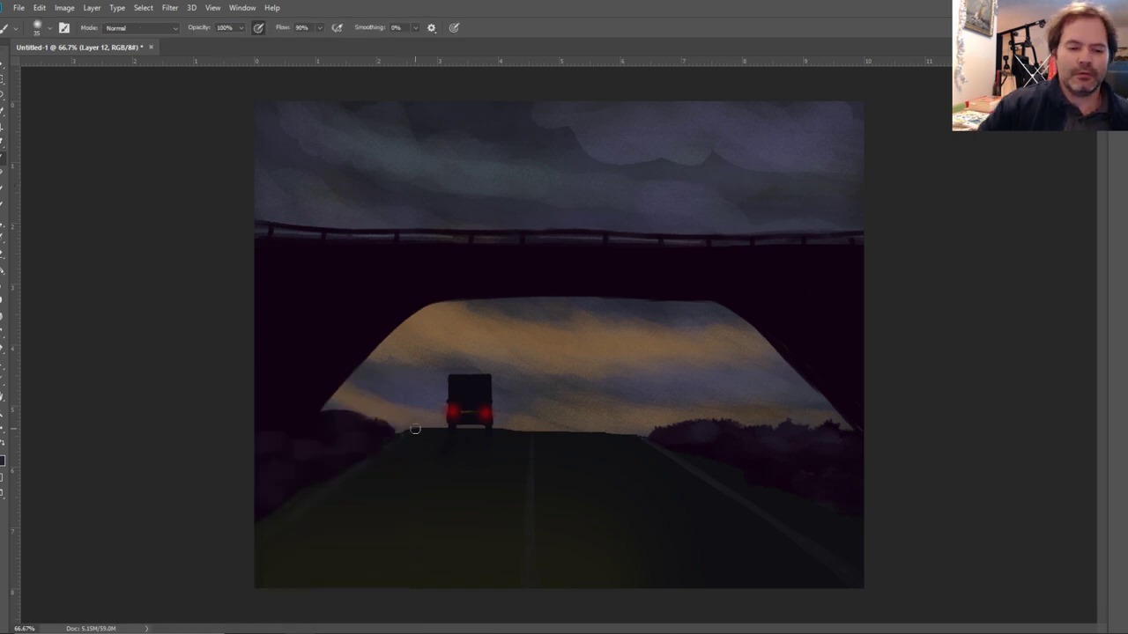
Brush a faint olive centre line up the road and lower Layer 12's opacity to 48%.
{"action": "left_click_drag", "start_coordinate": [526, 580], "coordinate": [525, 547]}
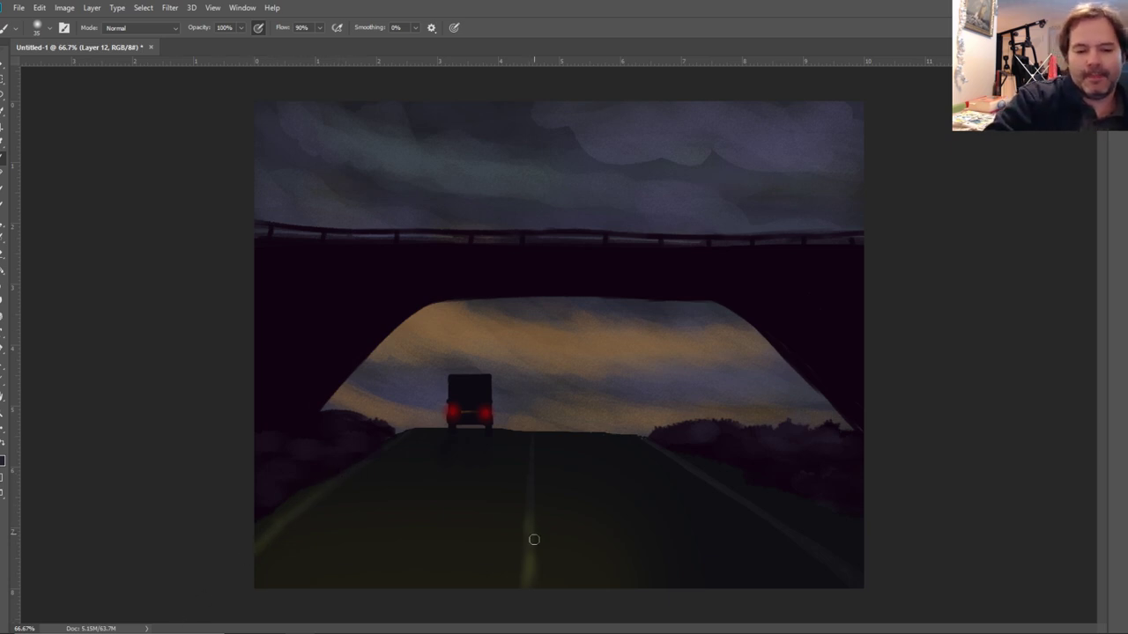
{"action": "left_click_drag", "start_coordinate": [534, 529], "coordinate": [534, 553]}
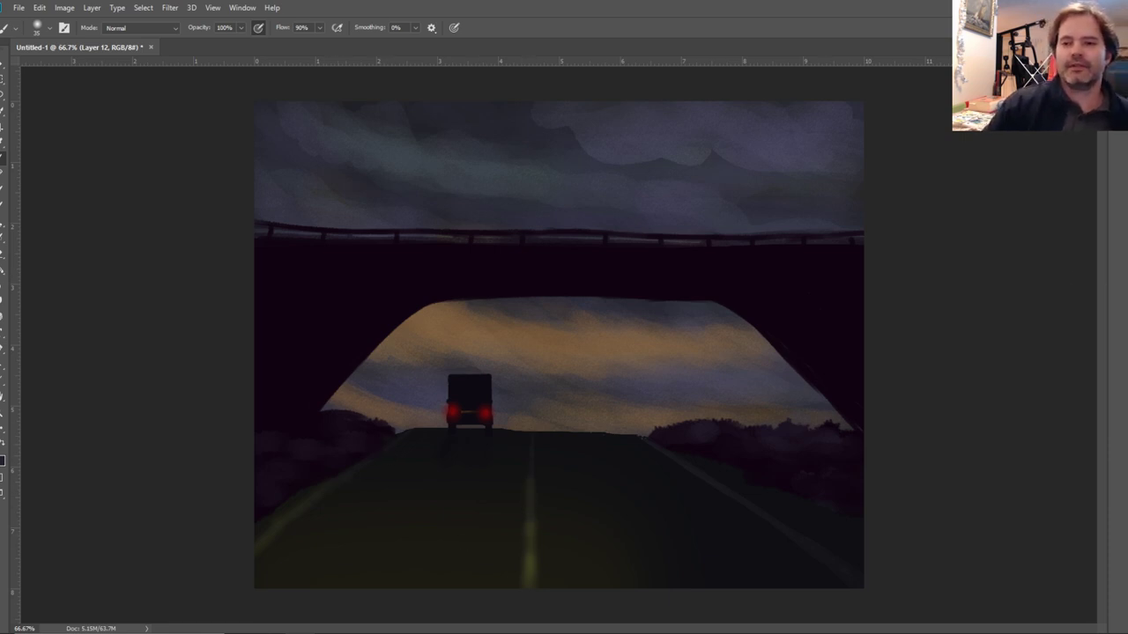
{"action": "key", "text": "F7"}
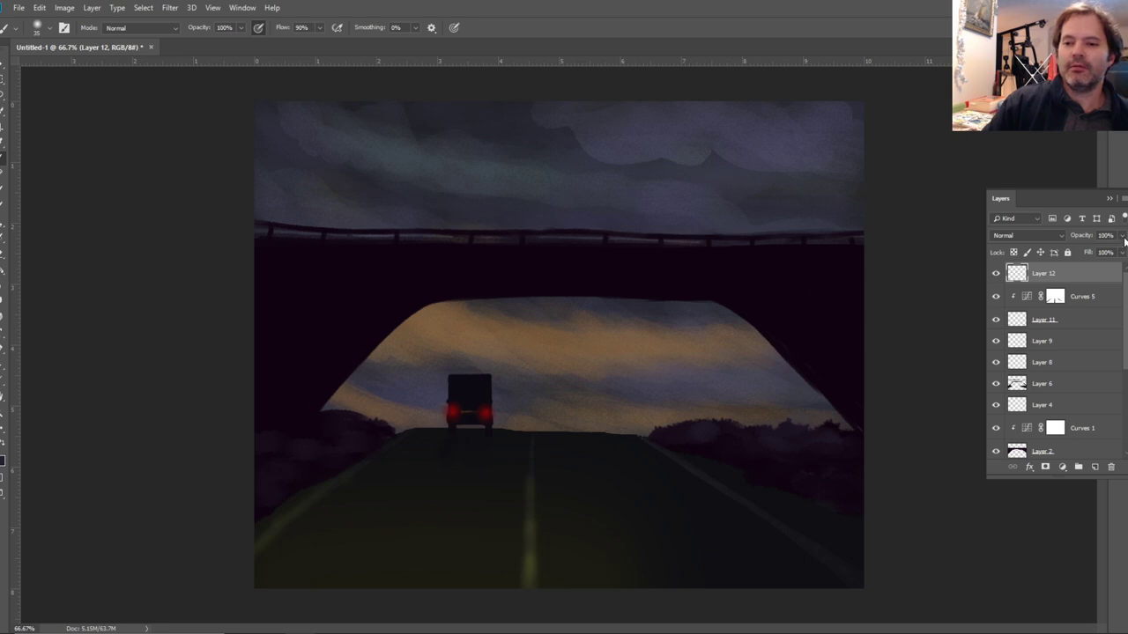
{"action": "left_click_drag", "start_coordinate": [1121, 237], "coordinate": [1102, 253]}
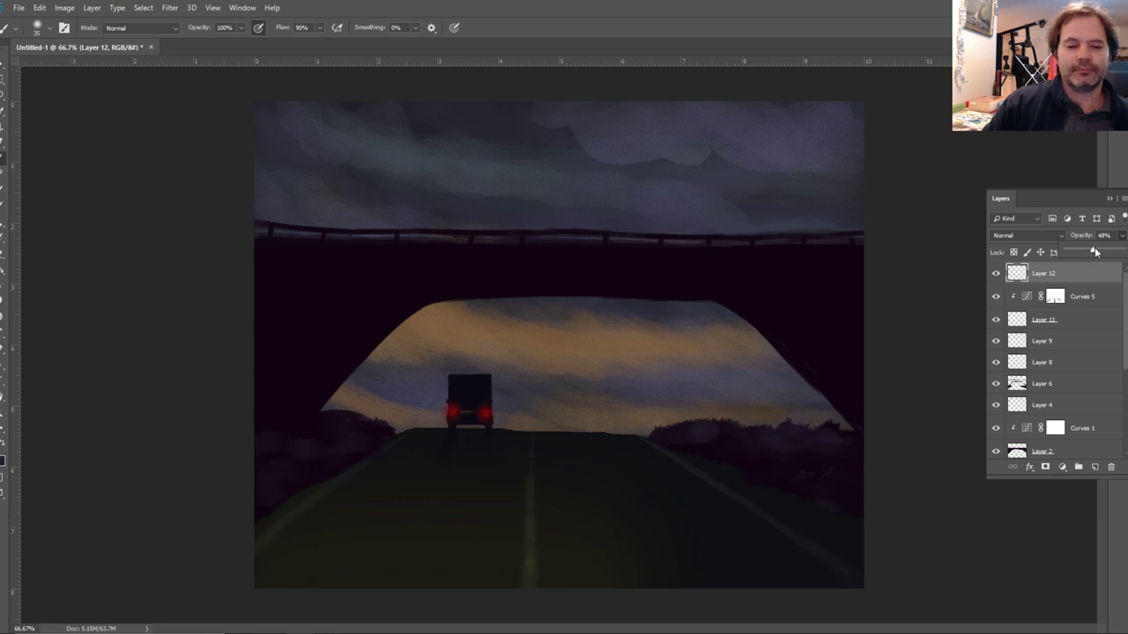
{"action": "key", "text": "F7"}
{"action": "key", "text": "e"}
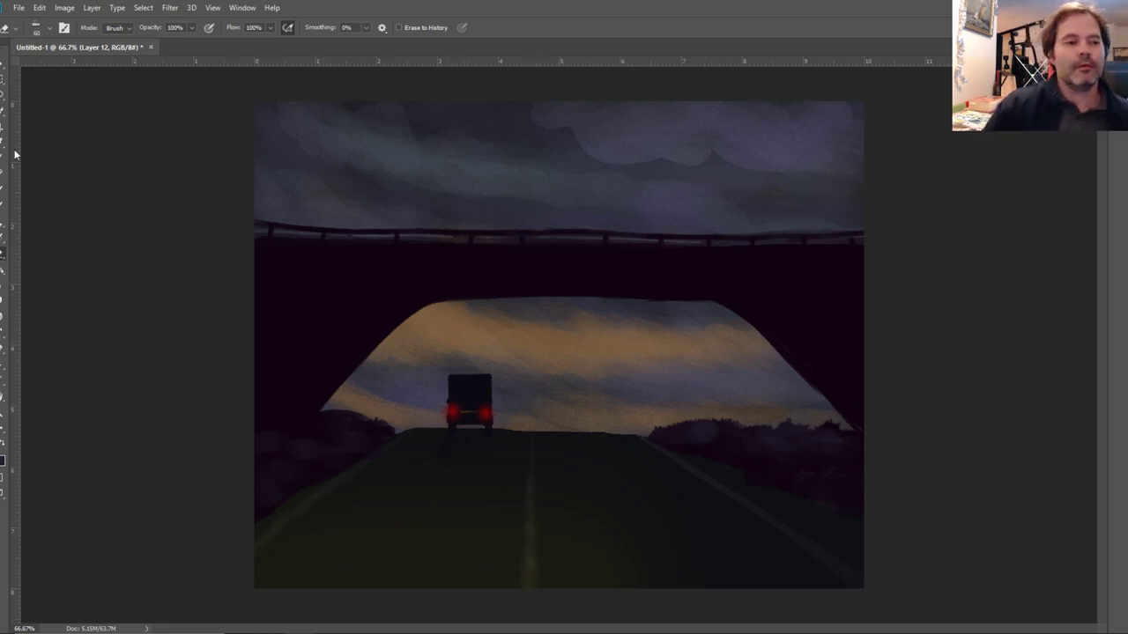
Pick dark purple #240324 as the painting colour and add a new empty Layer 13 on top.
{"action": "key", "text": "i"}
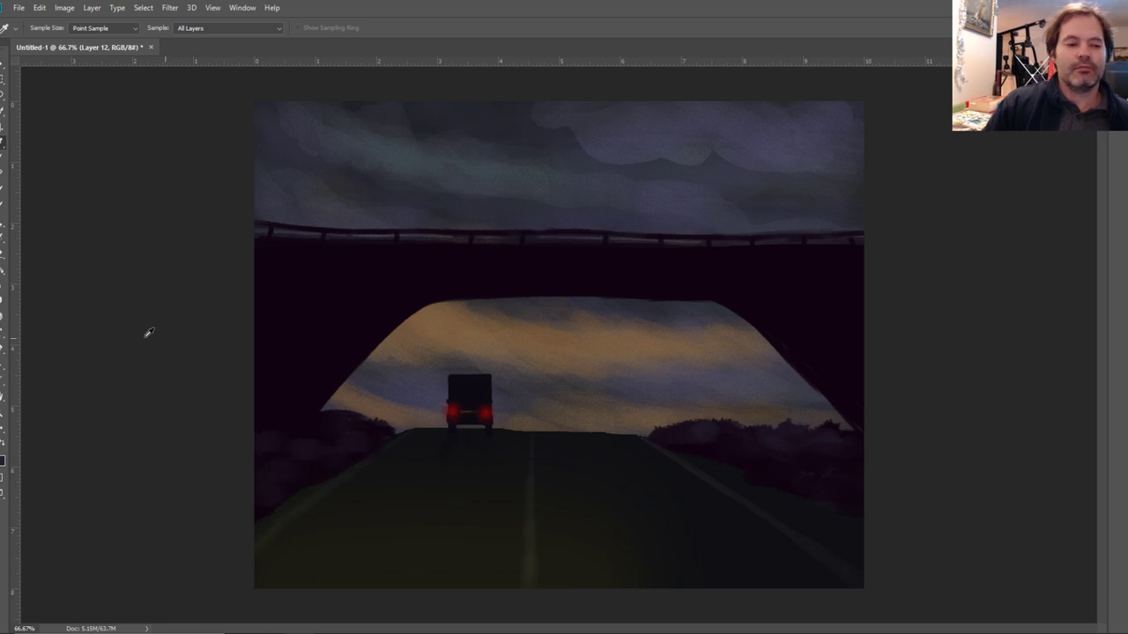
{"action": "left_click", "coordinate": [2, 458]}
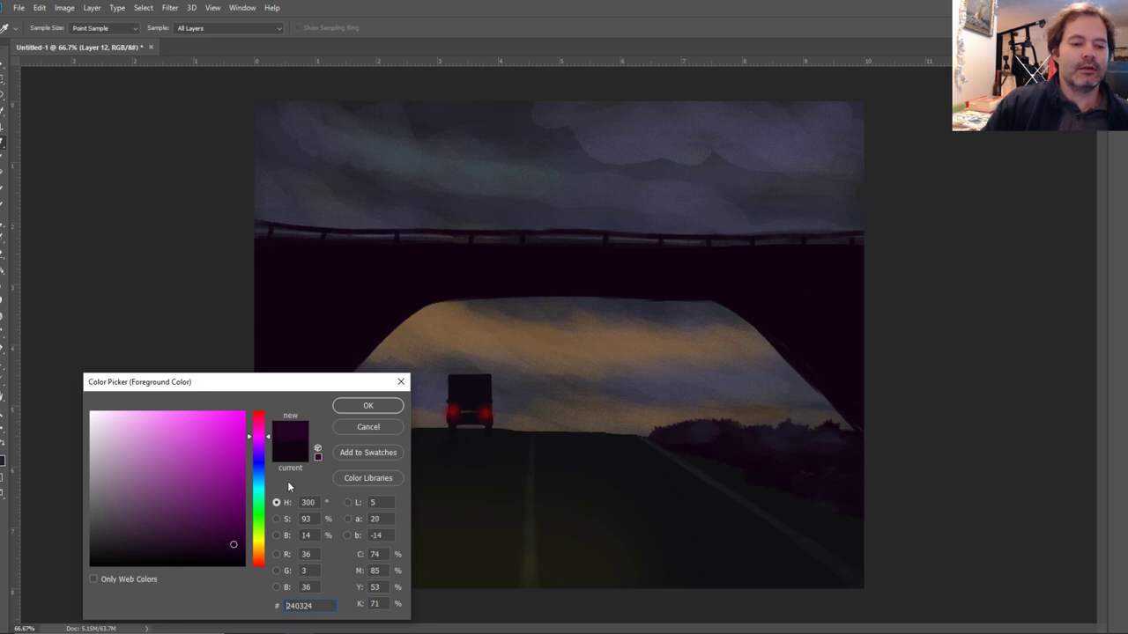
{"action": "left_click", "coordinate": [258, 470]}
{"action": "left_click", "coordinate": [357, 407]}
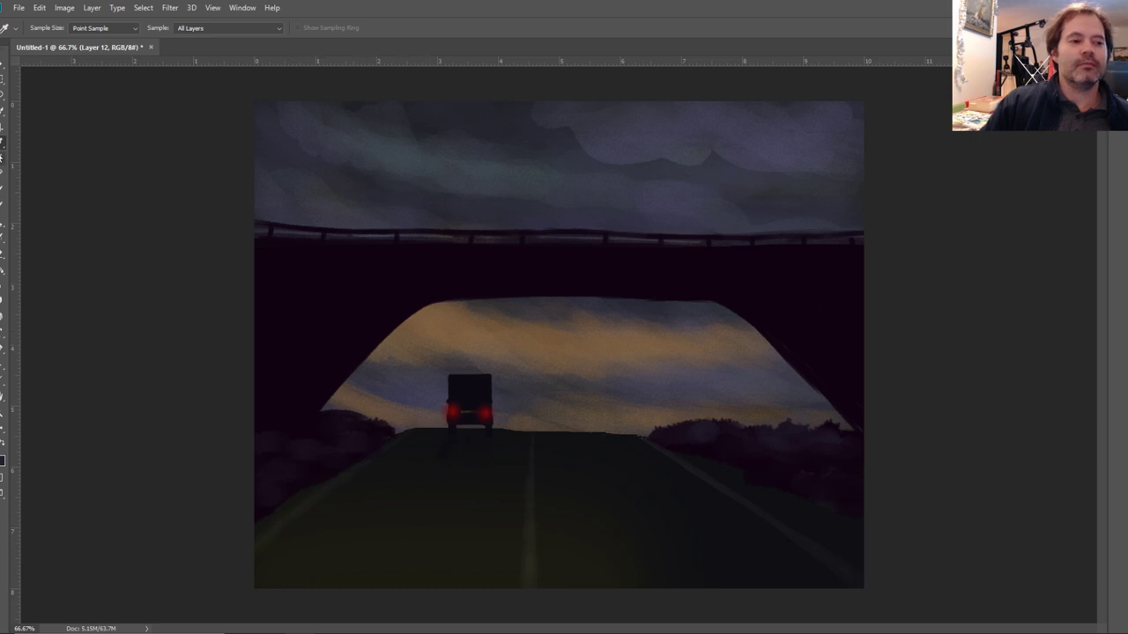
{"action": "left_click", "coordinate": [3, 157]}
{"action": "key", "text": "F7"}
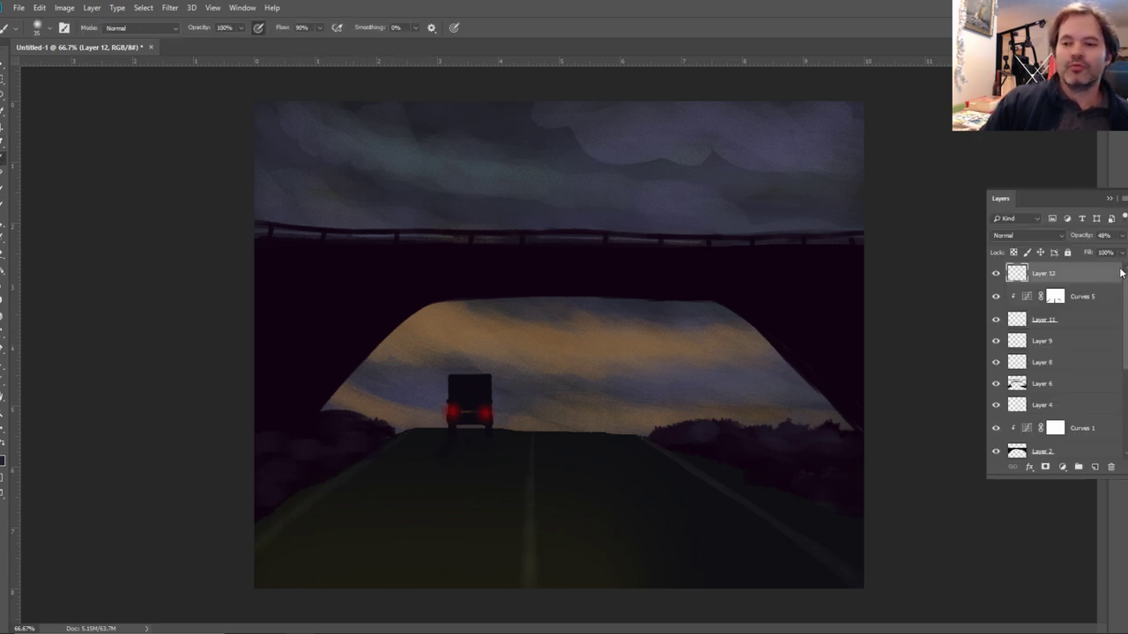
{"action": "left_click", "coordinate": [1095, 467]}
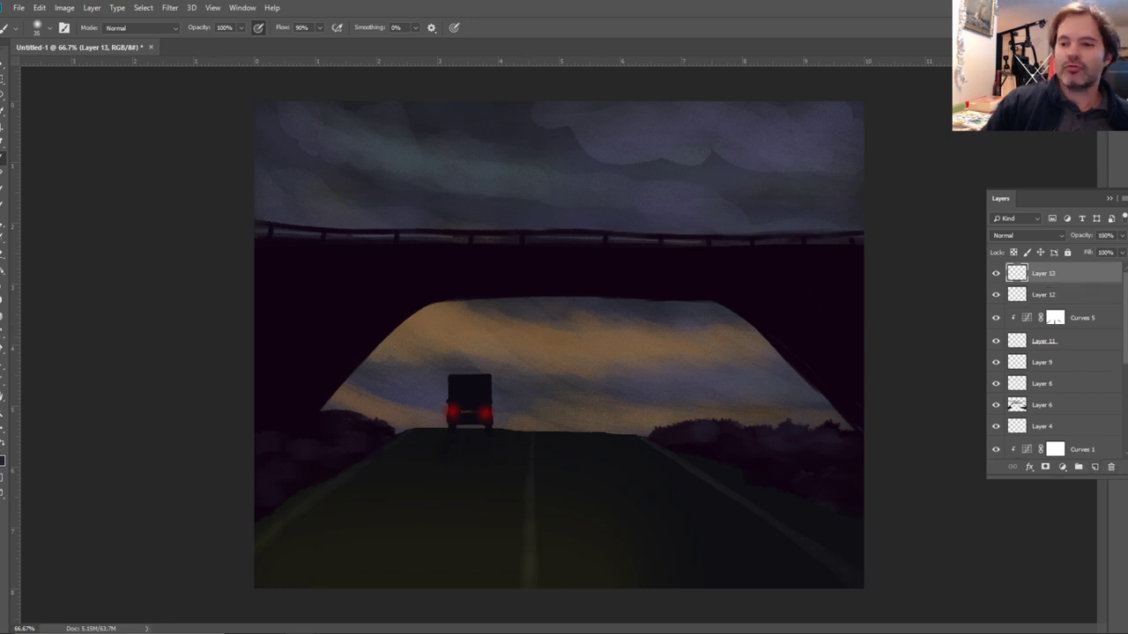
Switch to the Watercolor Wash brush and paint dark texture across the right-hand bushes on Layer 13.
{"action": "key", "text": "F5"}
{"action": "scroll", "coordinate": [1066, 388], "scroll_direction": "down", "scroll_amount": 10}
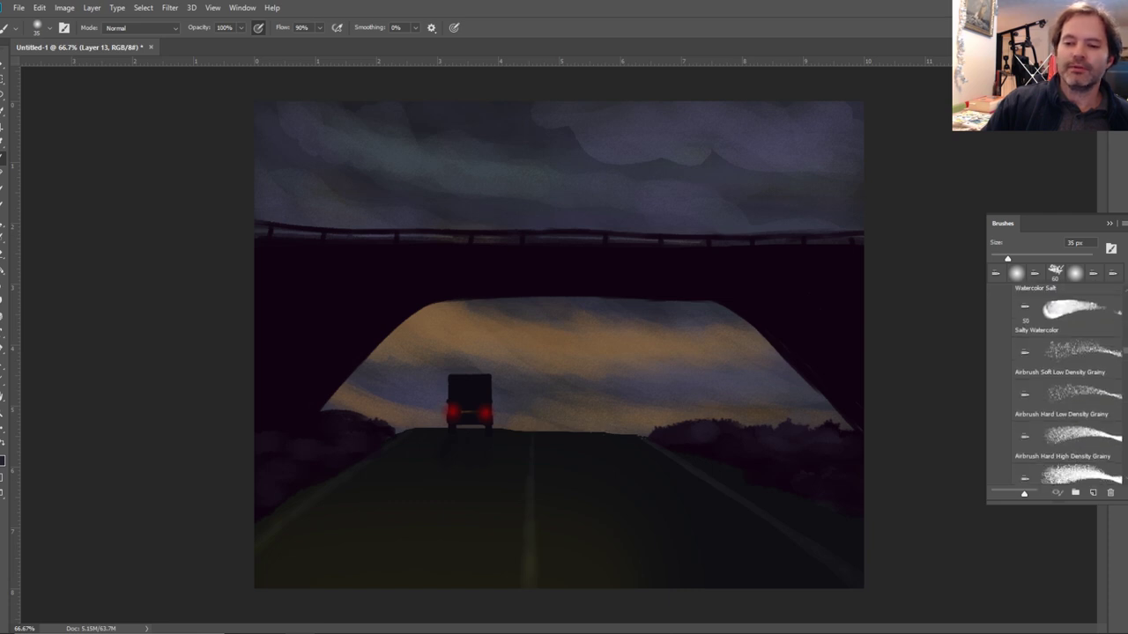
{"action": "left_click", "coordinate": [1079, 323]}
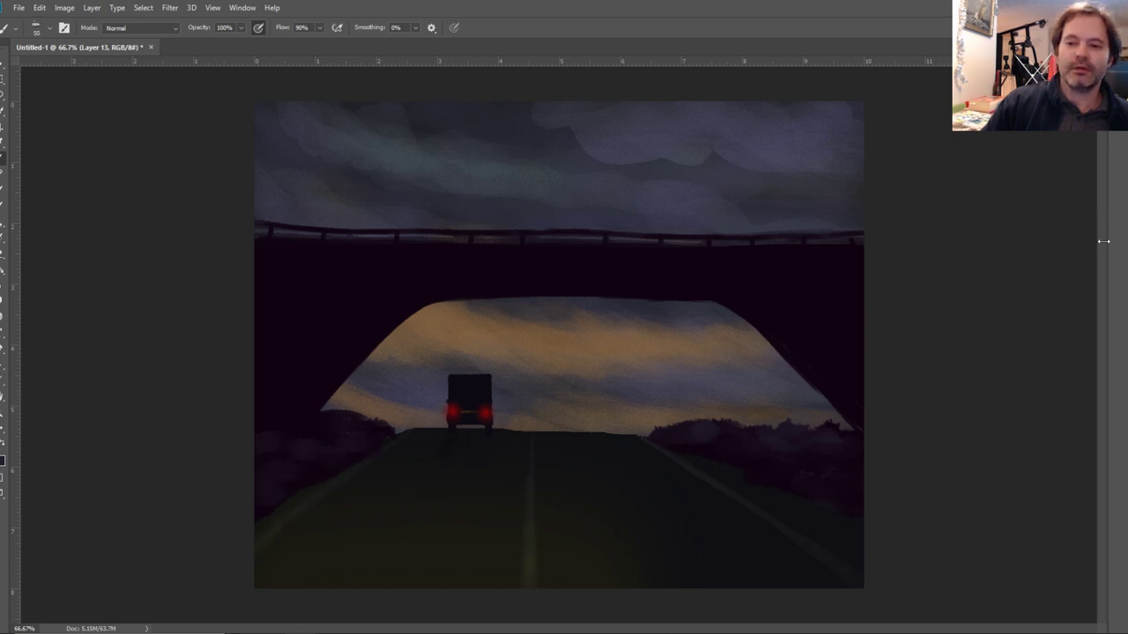
{"action": "left_click", "coordinate": [1108, 224]}
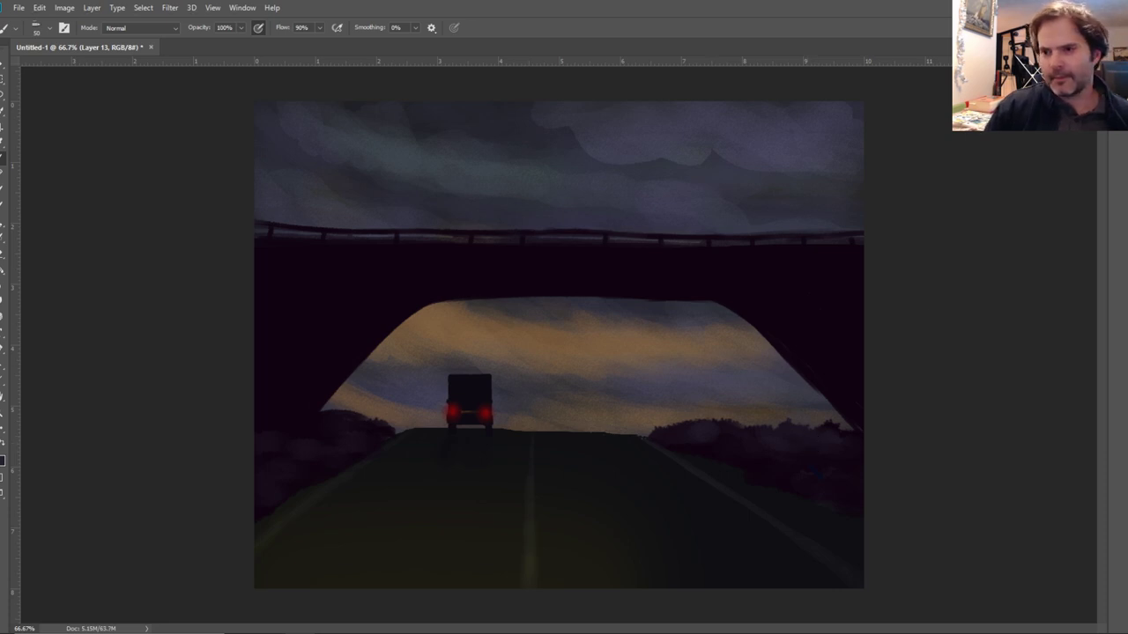
{"action": "key", "text": "F5"}
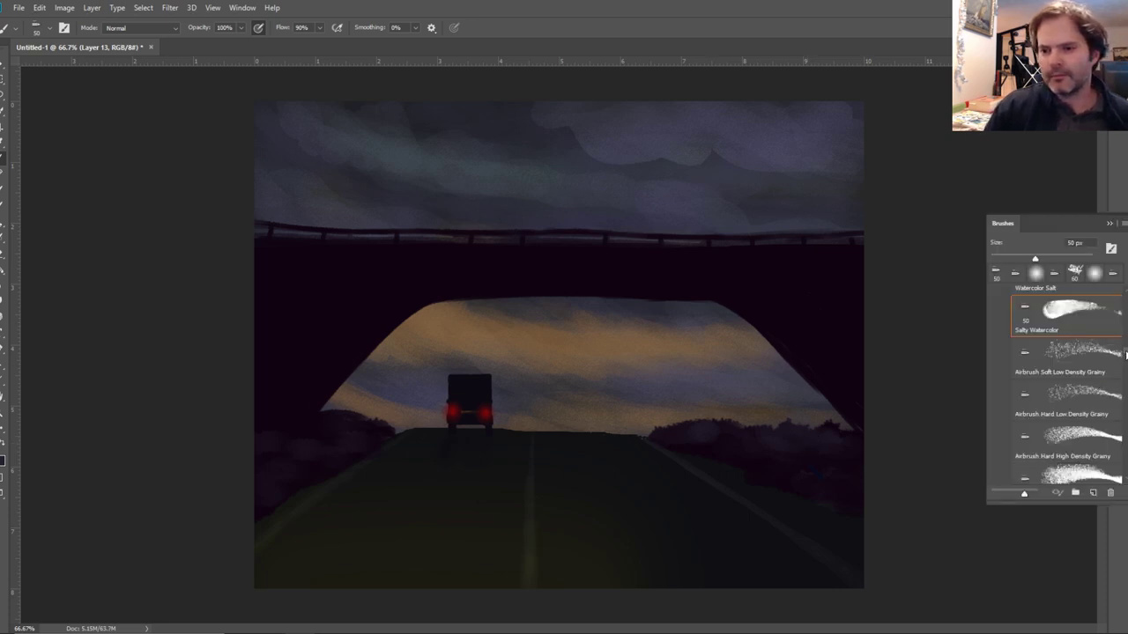
{"action": "scroll", "coordinate": [1066, 378], "scroll_direction": "up", "scroll_amount": 2}
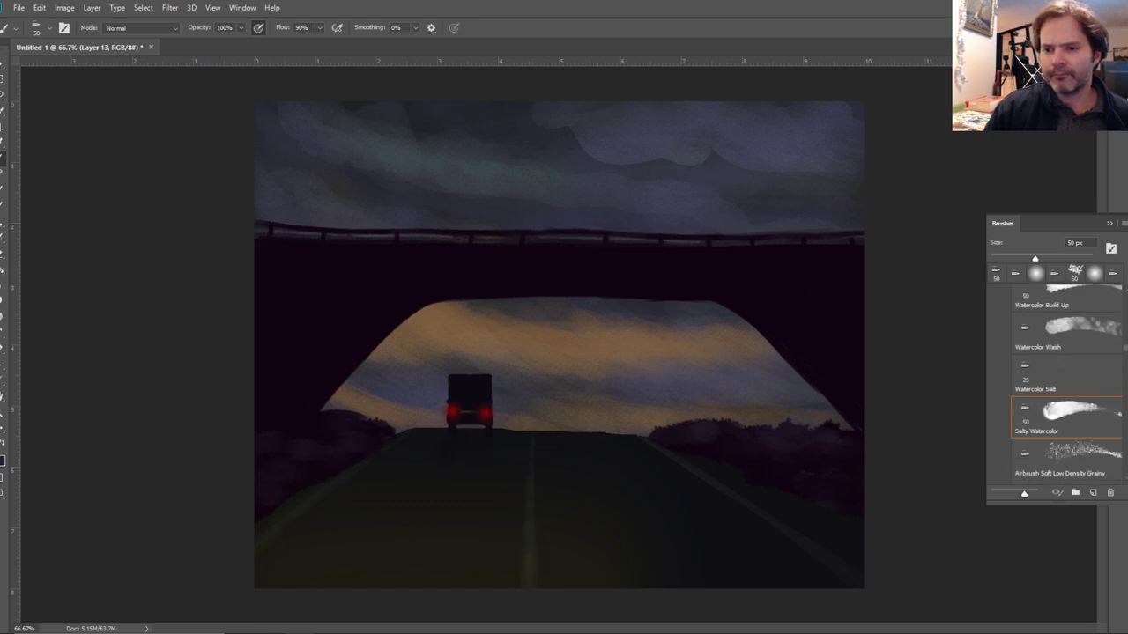
{"action": "left_click", "coordinate": [1089, 330]}
{"action": "left_click", "coordinate": [1110, 224]}
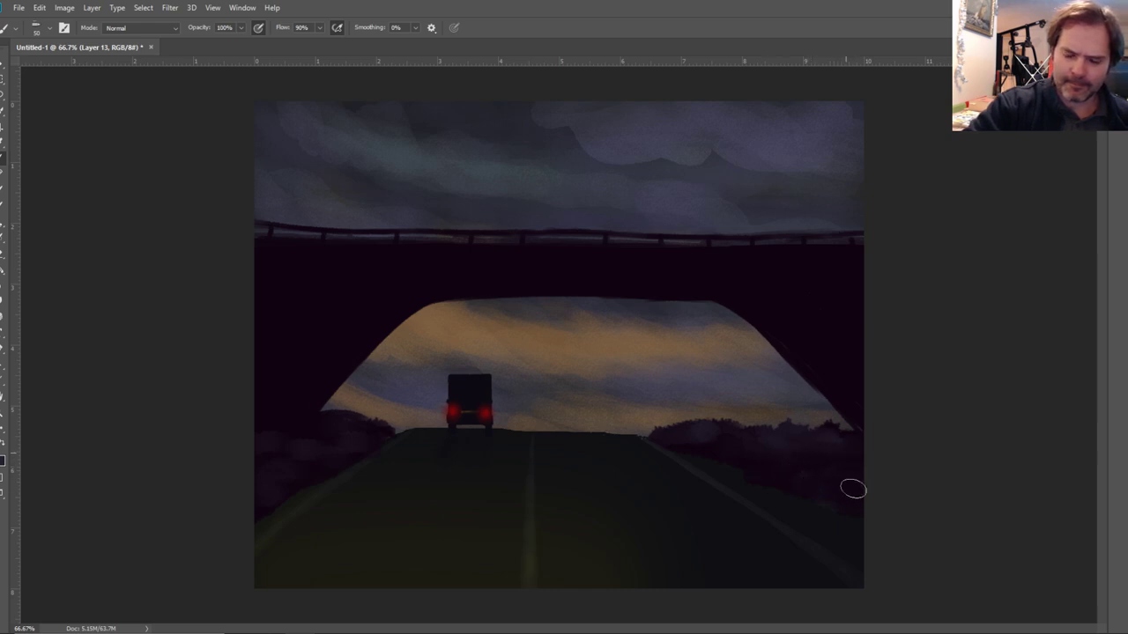
{"action": "left_click_drag", "start_coordinate": [701, 438], "coordinate": [867, 443]}
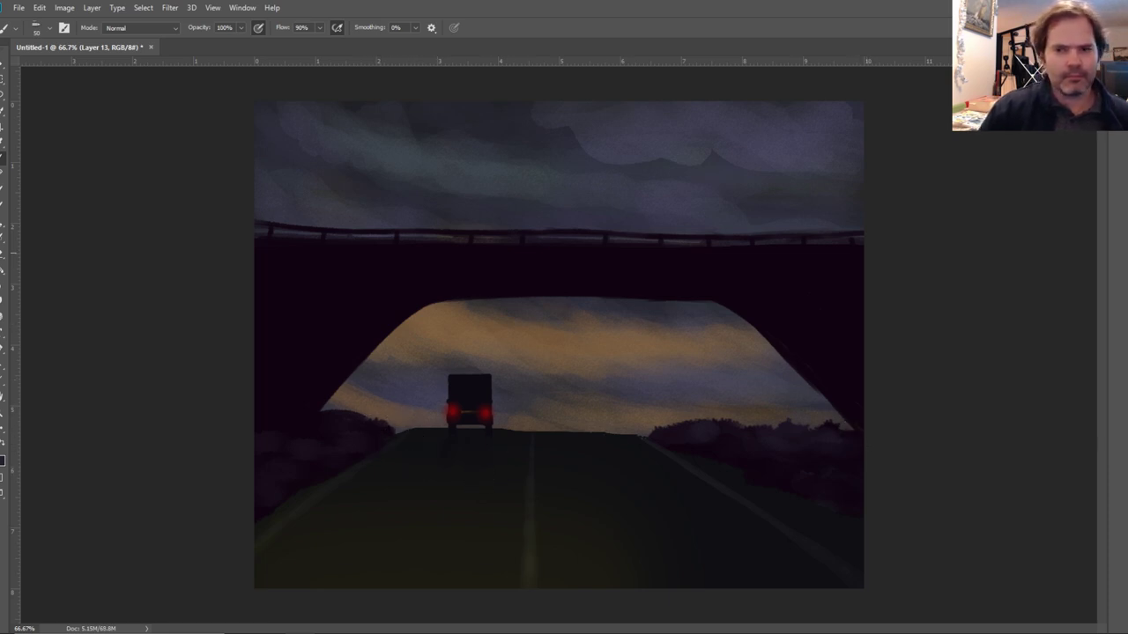
{"action": "key", "text": "F7"}
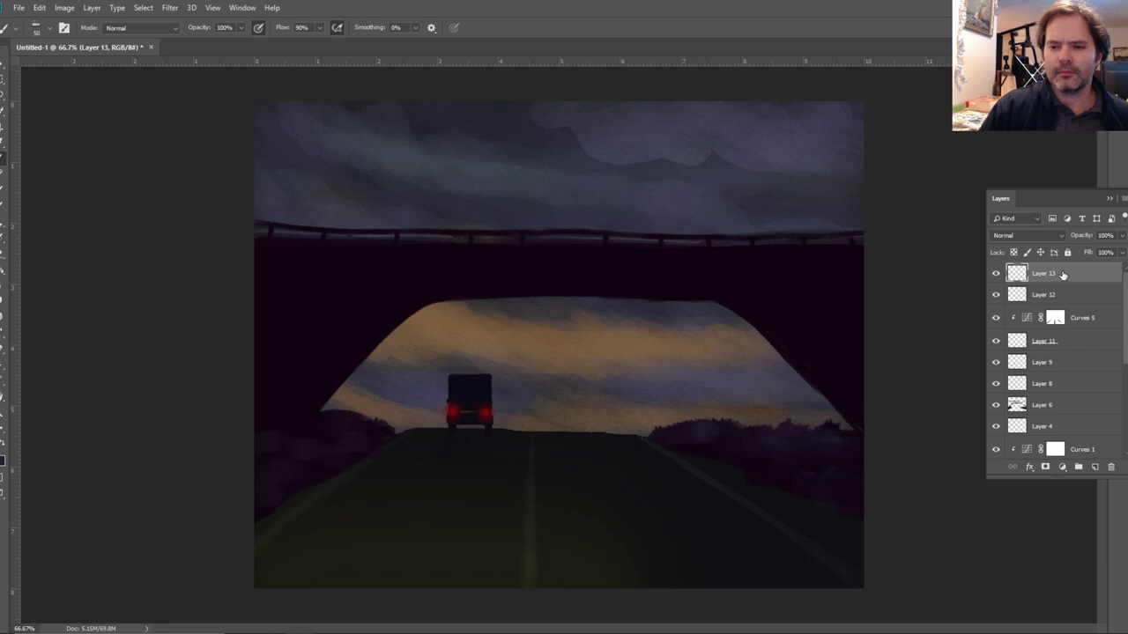
Pick the Salty Watercolor brush preset from the Brushes panel.
{"action": "left_click", "coordinate": [4, 96]}
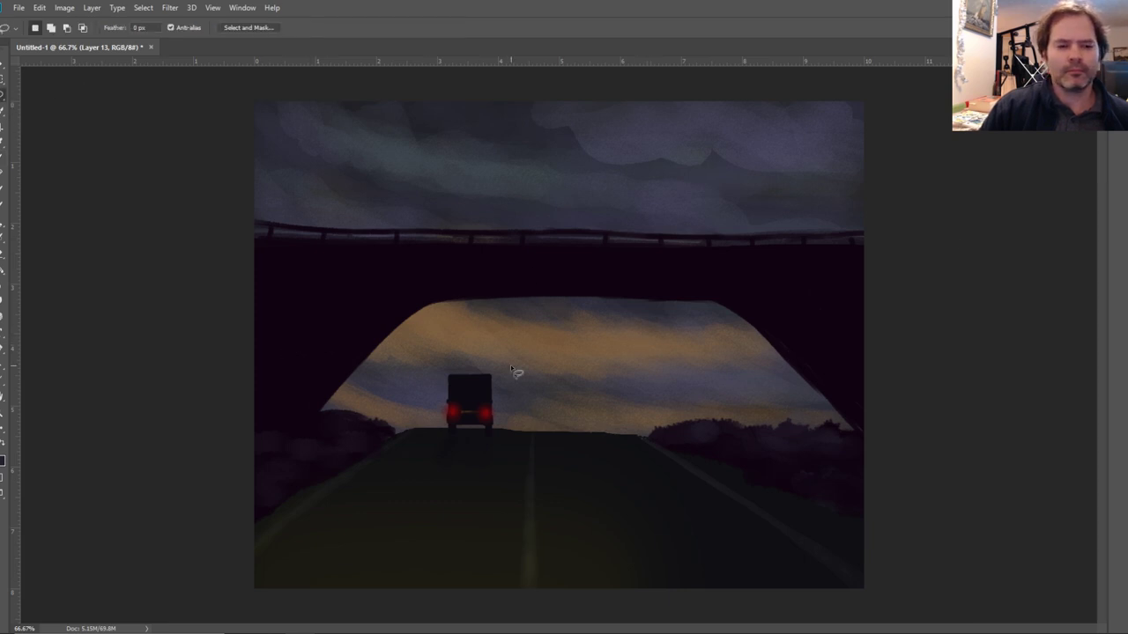
{"action": "left_click", "coordinate": [2, 157]}
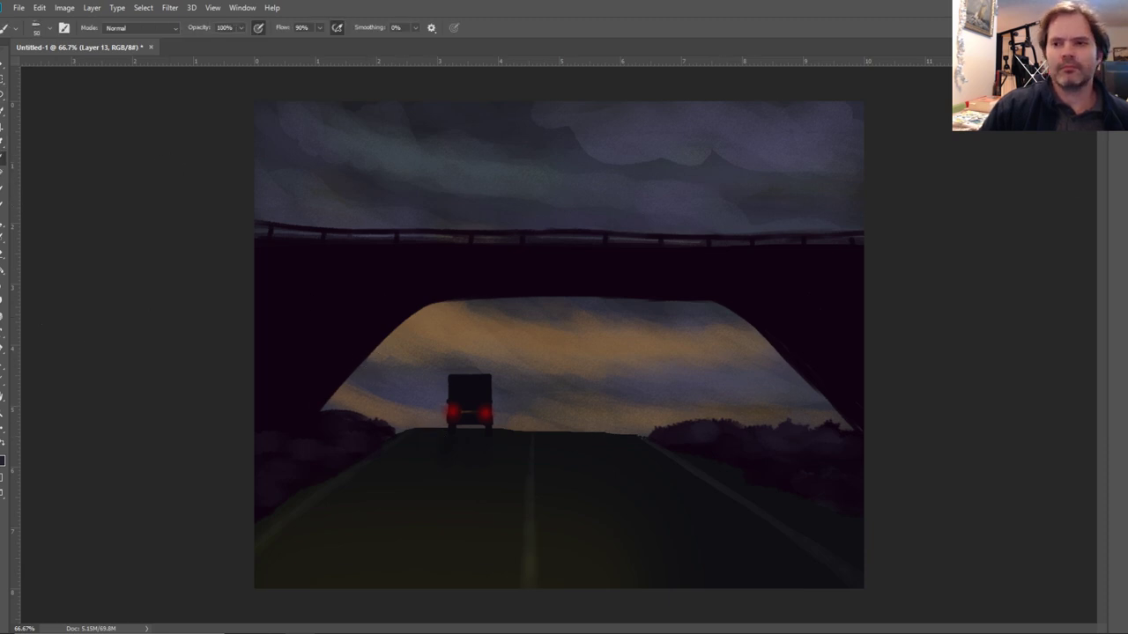
{"action": "key", "text": "F5"}
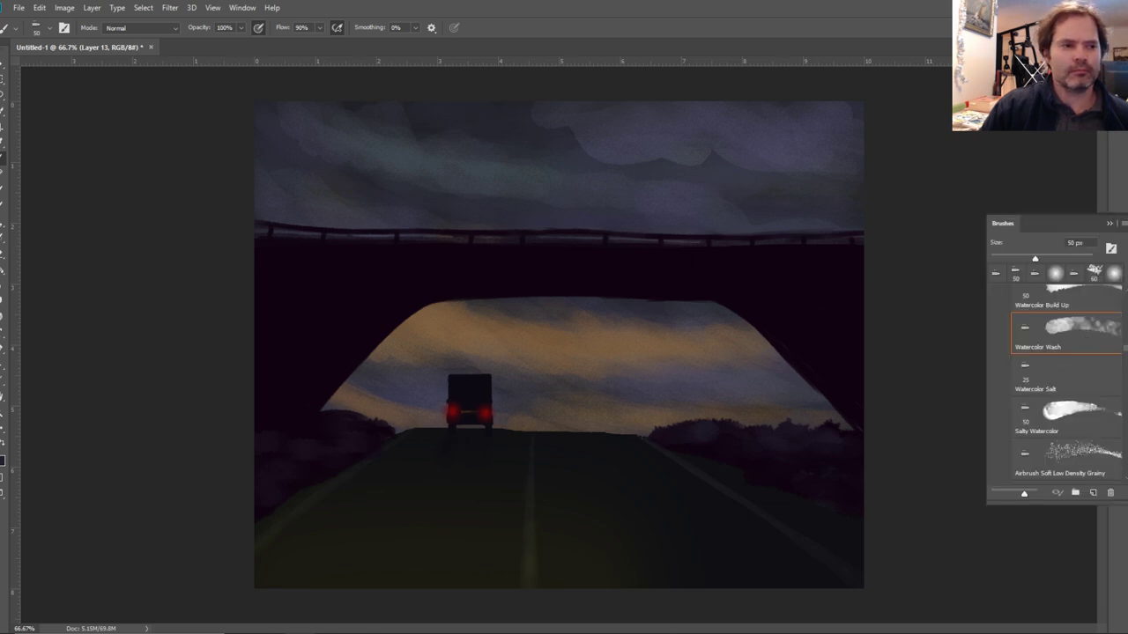
{"action": "key", "text": "F5"}
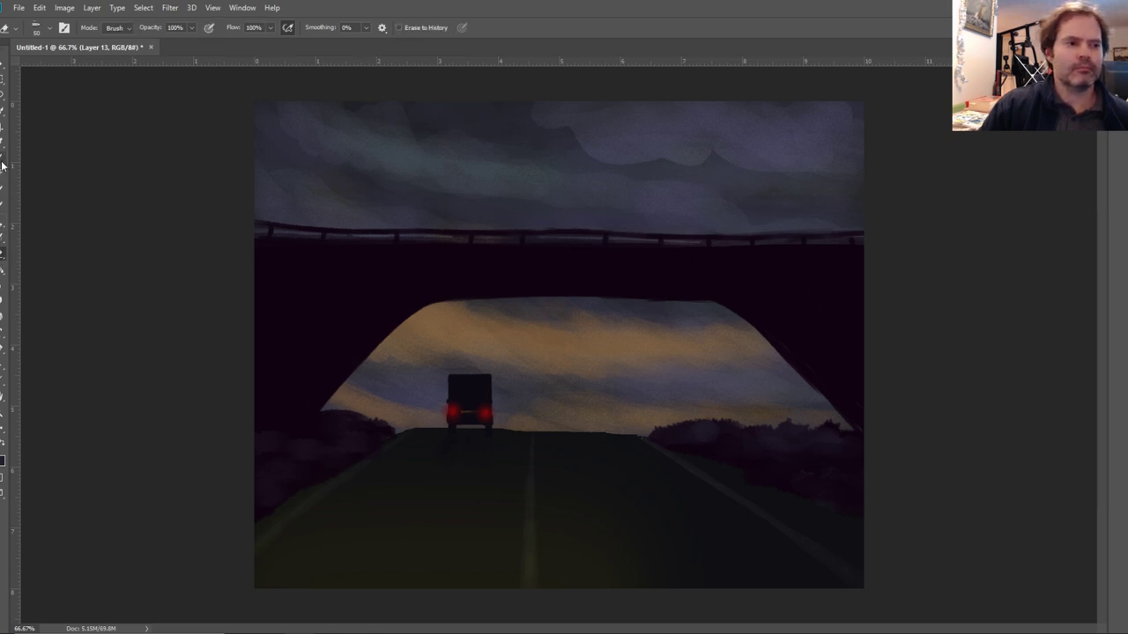
{"action": "left_click", "coordinate": [1121, 232]}
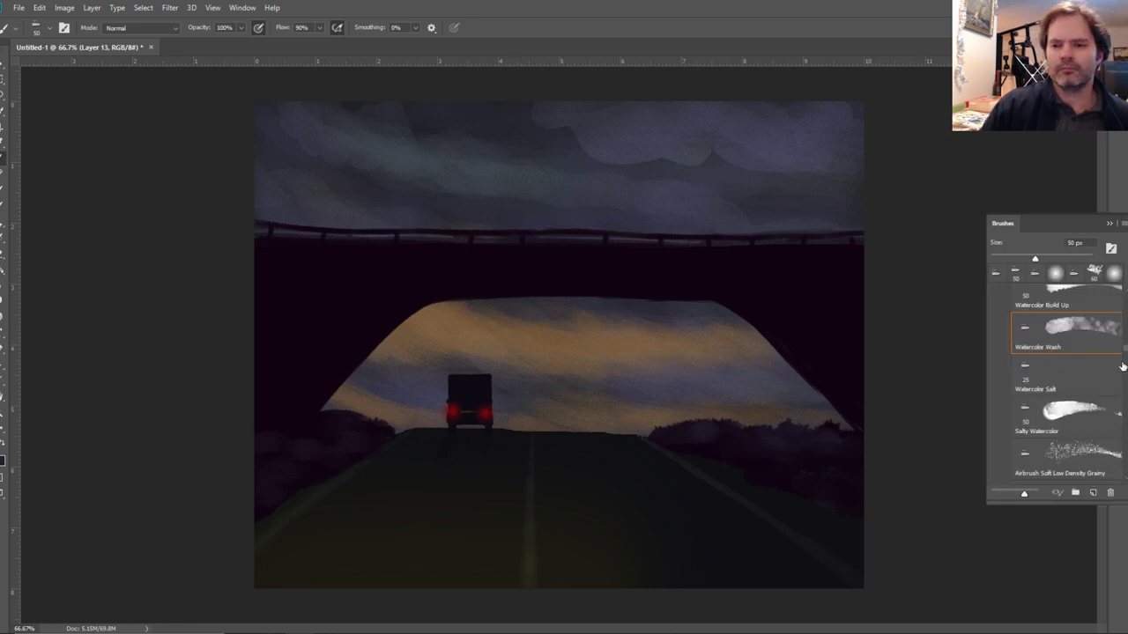
{"action": "left_click", "coordinate": [1076, 412]}
Undo a Salty Watercolor test stroke near the horizon and return to the Watercolor Wash brush.
{"action": "left_click_drag", "start_coordinate": [617, 386], "coordinate": [624, 446]}
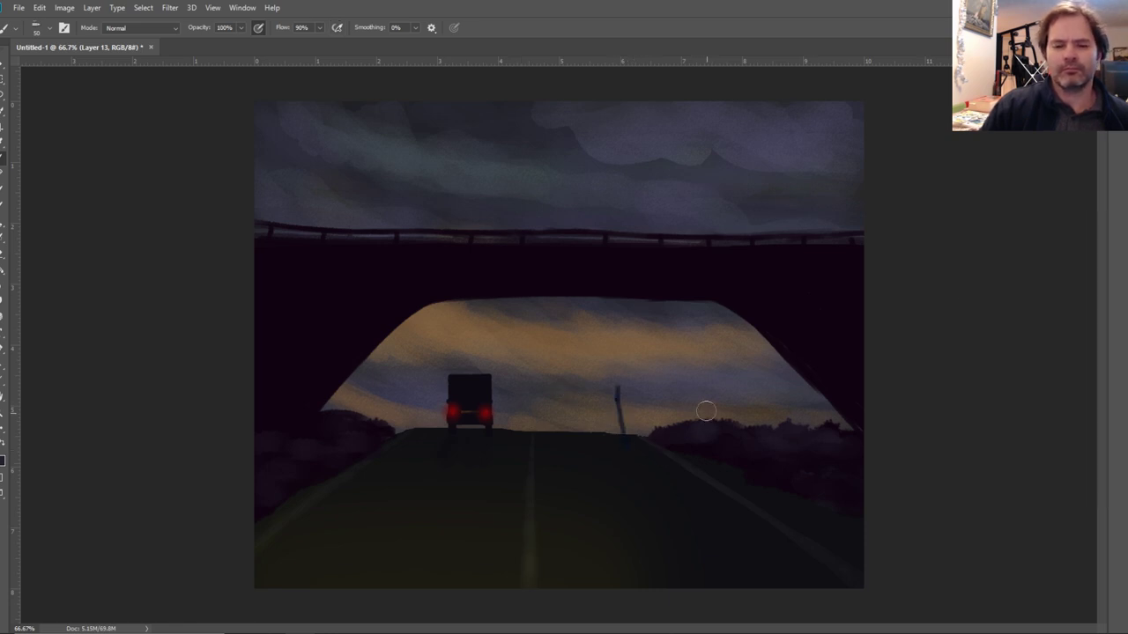
{"action": "key", "text": "ctrl+z"}
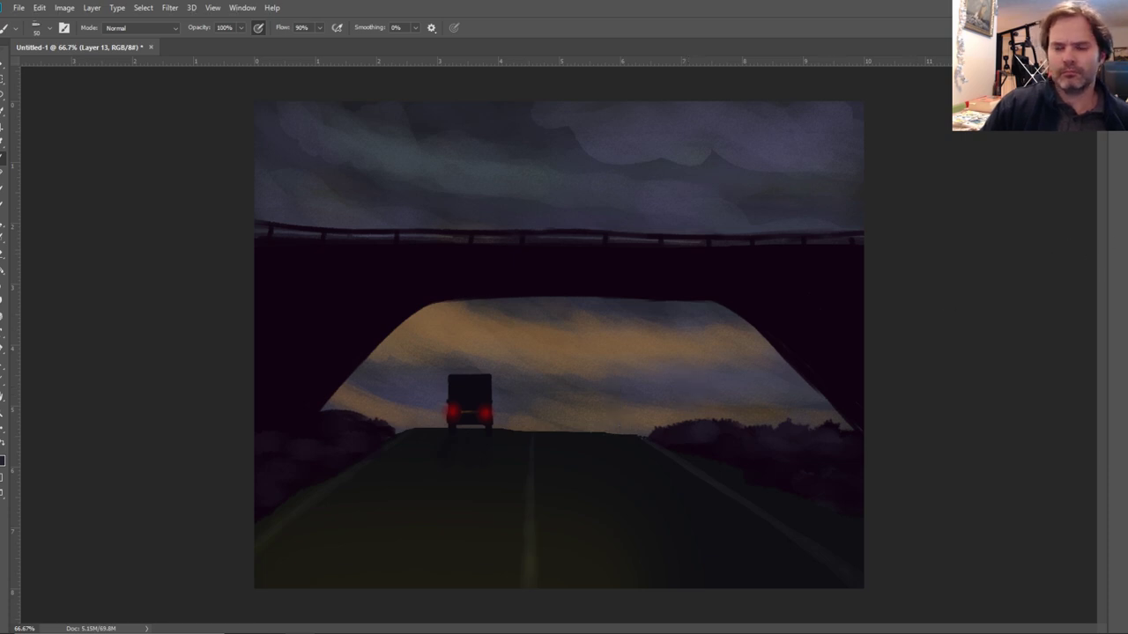
{"action": "key", "text": "F5"}
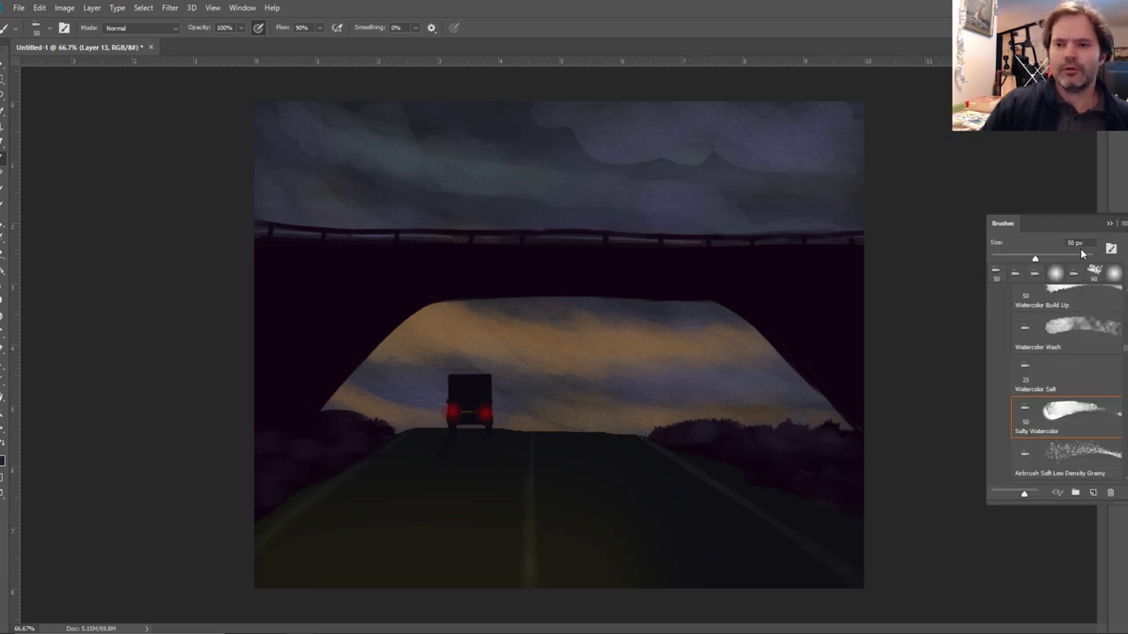
{"action": "left_click", "coordinate": [1085, 344]}
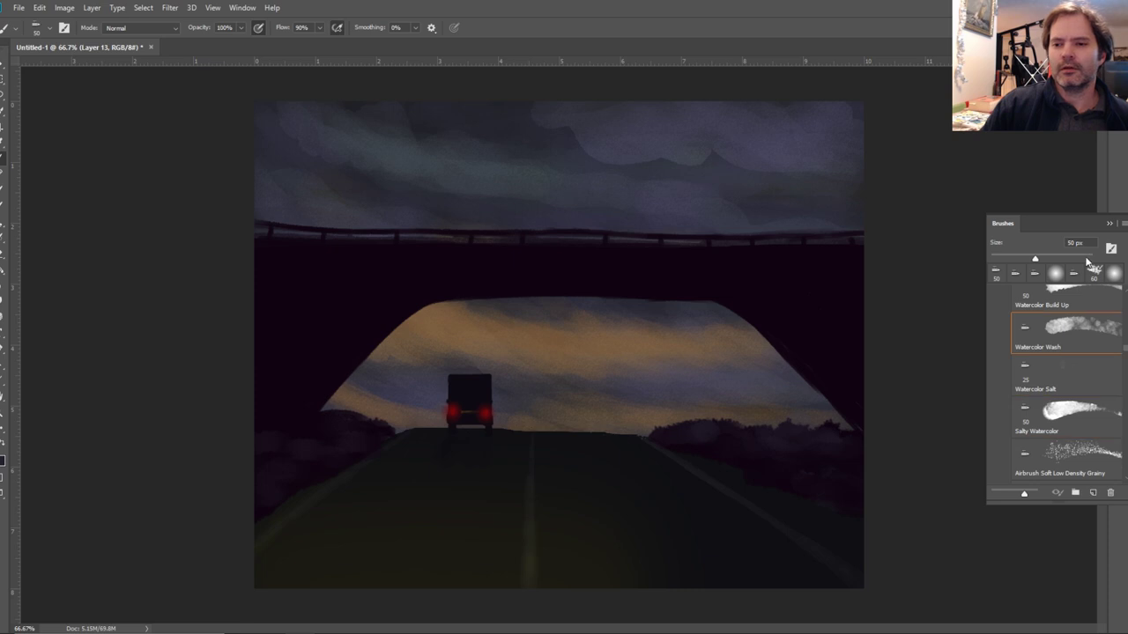
{"action": "key", "text": "F7"}
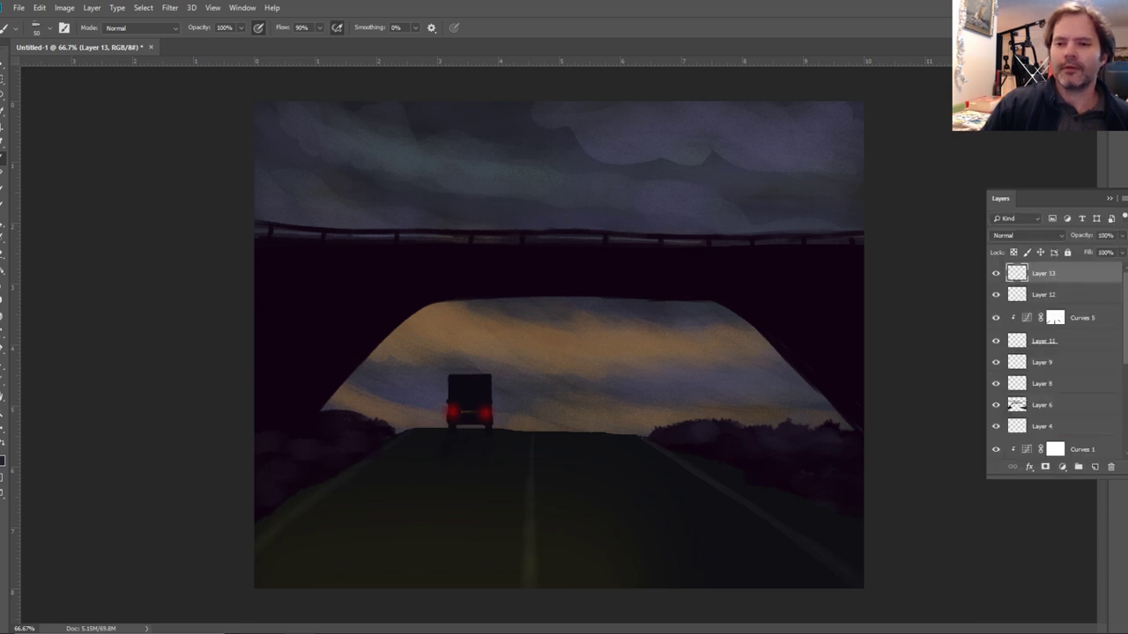
Choose a flat bristle brush preset, undoing a test dab on the right hills.
{"action": "key", "text": "F5"}
{"action": "scroll", "coordinate": [1066, 388], "scroll_direction": "down", "scroll_amount": 5}
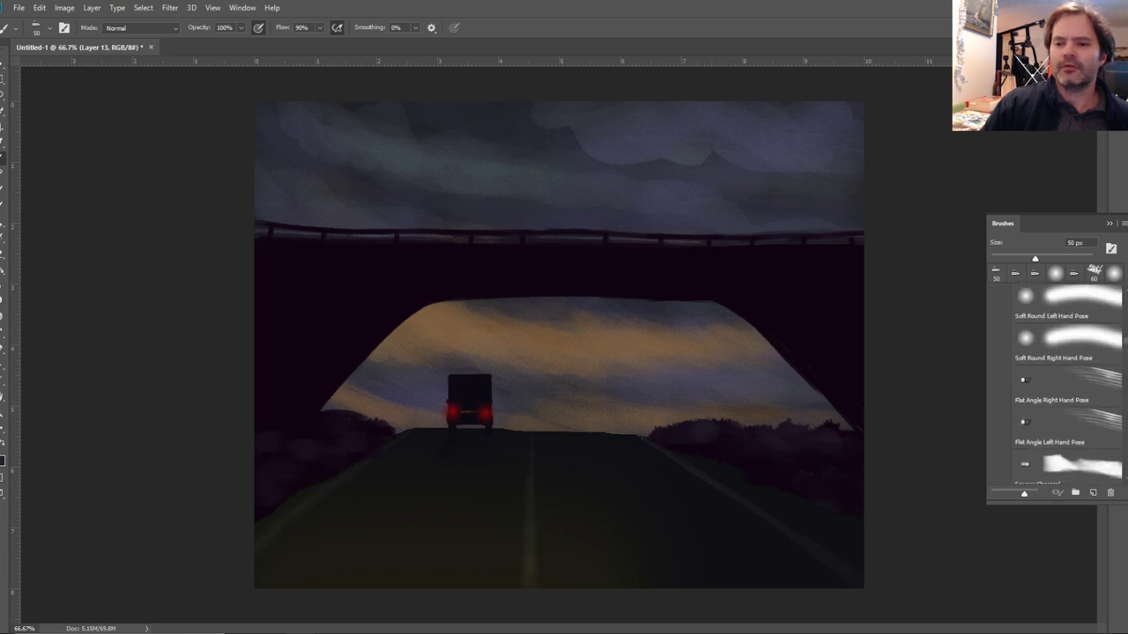
{"action": "scroll", "coordinate": [1066, 387], "scroll_direction": "up", "scroll_amount": 2}
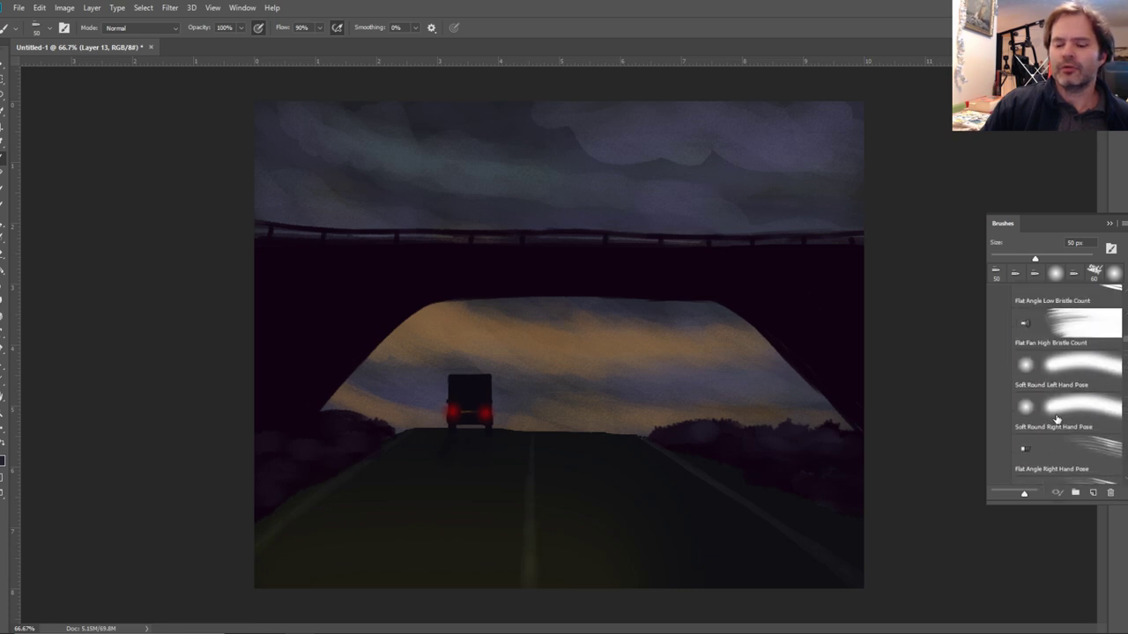
{"action": "left_click", "coordinate": [1066, 332]}
{"action": "left_click", "coordinate": [731, 429]}
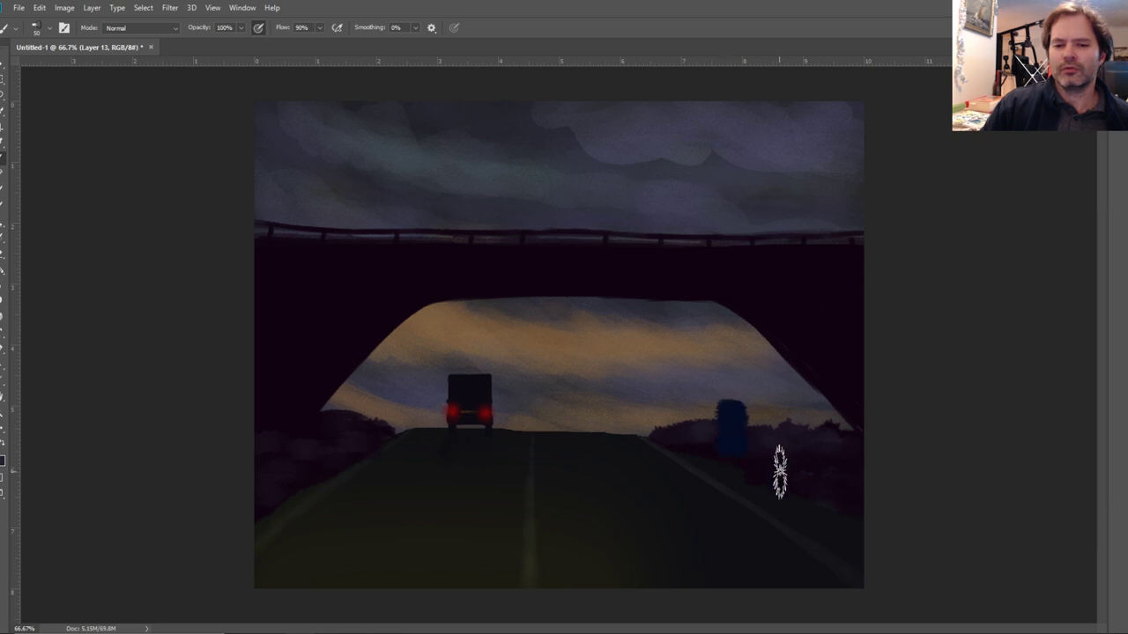
{"action": "key", "text": "ctrl+z"}
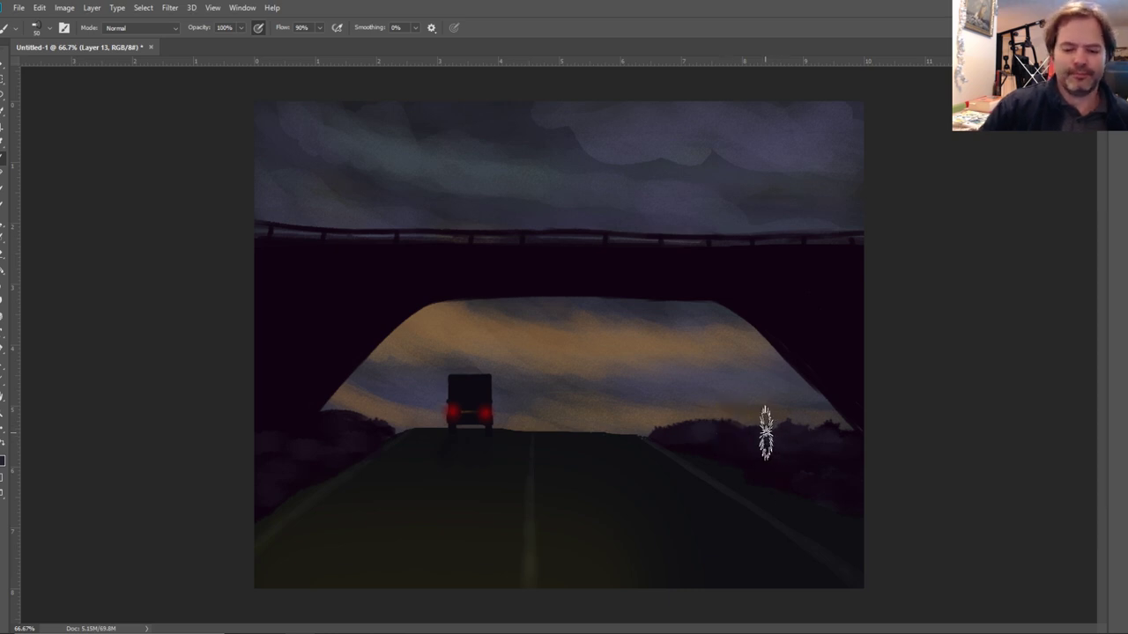
Shrink the bristle brush from 50 to 20 px and undo a blue trial stroke over the hills.
{"action": "key", "text": "bracketleft"}
{"action": "key", "text": "bracketleft"}
{"action": "key", "text": "bracketleft"}
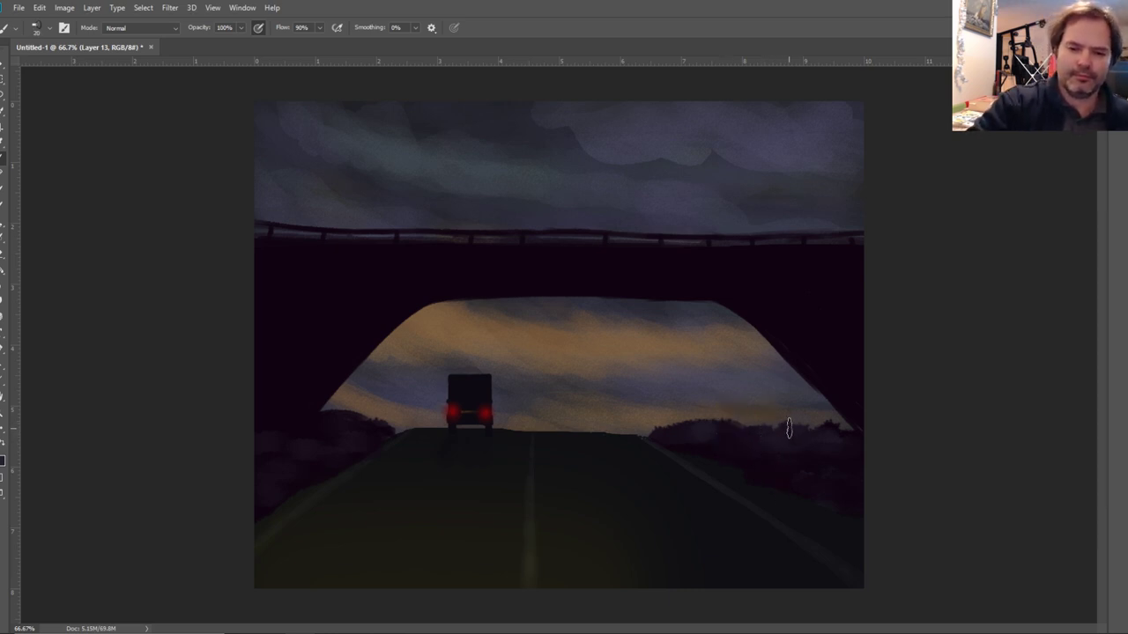
{"action": "mouse_move", "coordinate": [774, 433]}
{"action": "left_mouse_down"}
{"action": "mouse_move", "coordinate": [849, 452]}
{"action": "mouse_move", "coordinate": [818, 460]}
{"action": "mouse_move", "coordinate": [826, 480]}
{"action": "mouse_move", "coordinate": [801, 486]}
{"action": "mouse_move", "coordinate": [757, 441]}
{"action": "mouse_move", "coordinate": [725, 444]}
{"action": "mouse_move", "coordinate": [705, 421]}
{"action": "mouse_move", "coordinate": [661, 430]}
{"action": "left_mouse_up"}
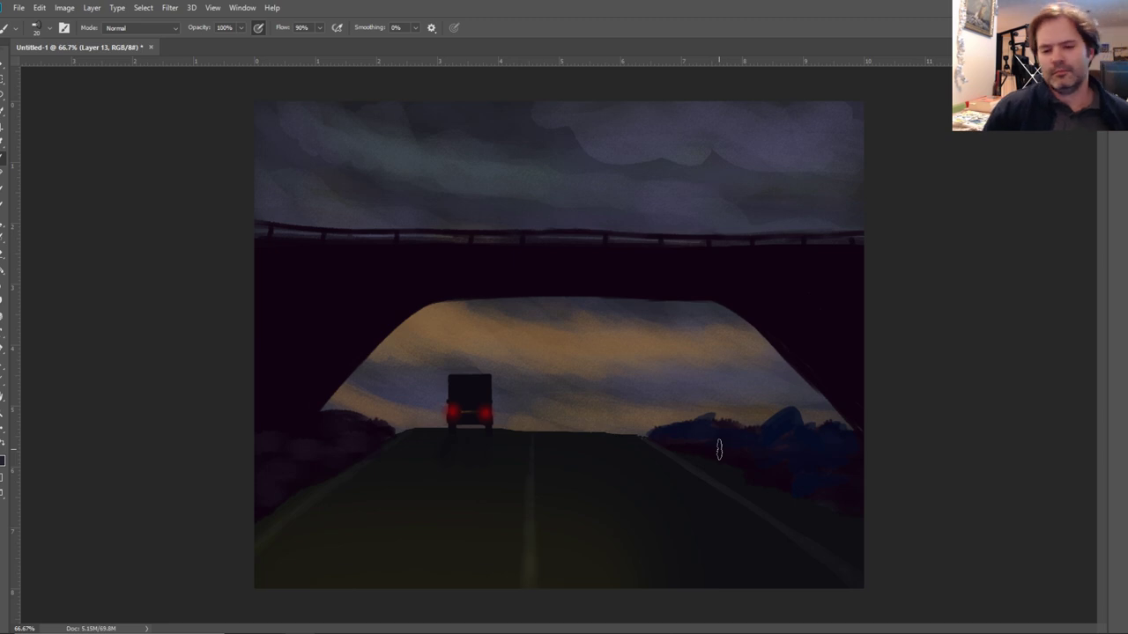
{"action": "key", "text": "ctrl+z"}
{"action": "key", "text": "ctrl+z"}
{"action": "key", "text": "ctrl+z"}
{"action": "key", "text": "ctrl+z"}
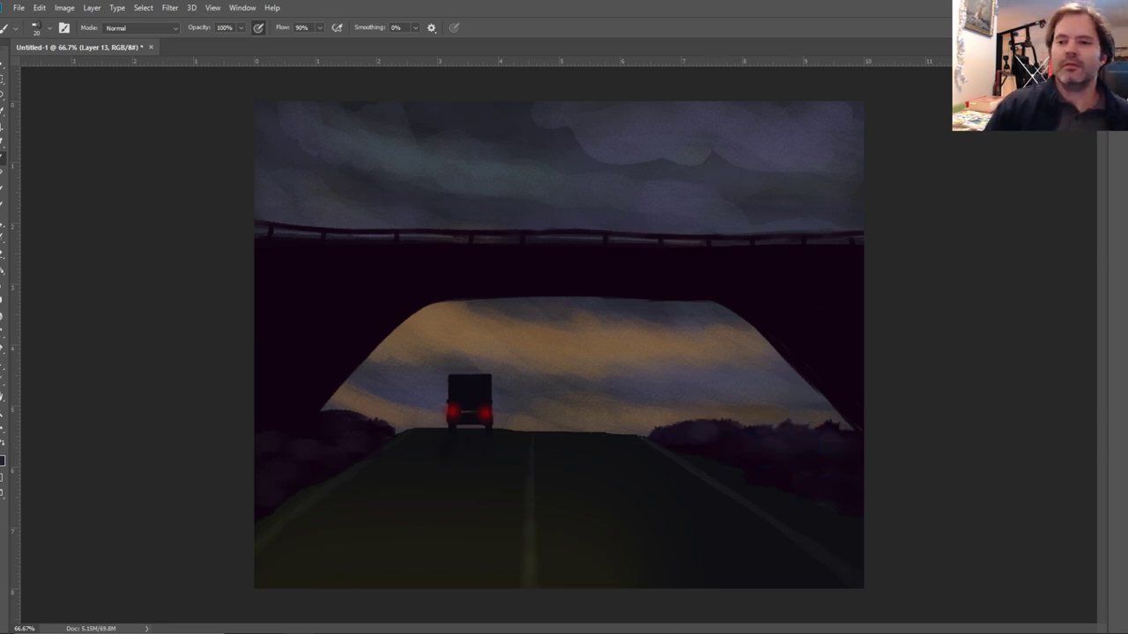
{"action": "key", "text": "F7"}
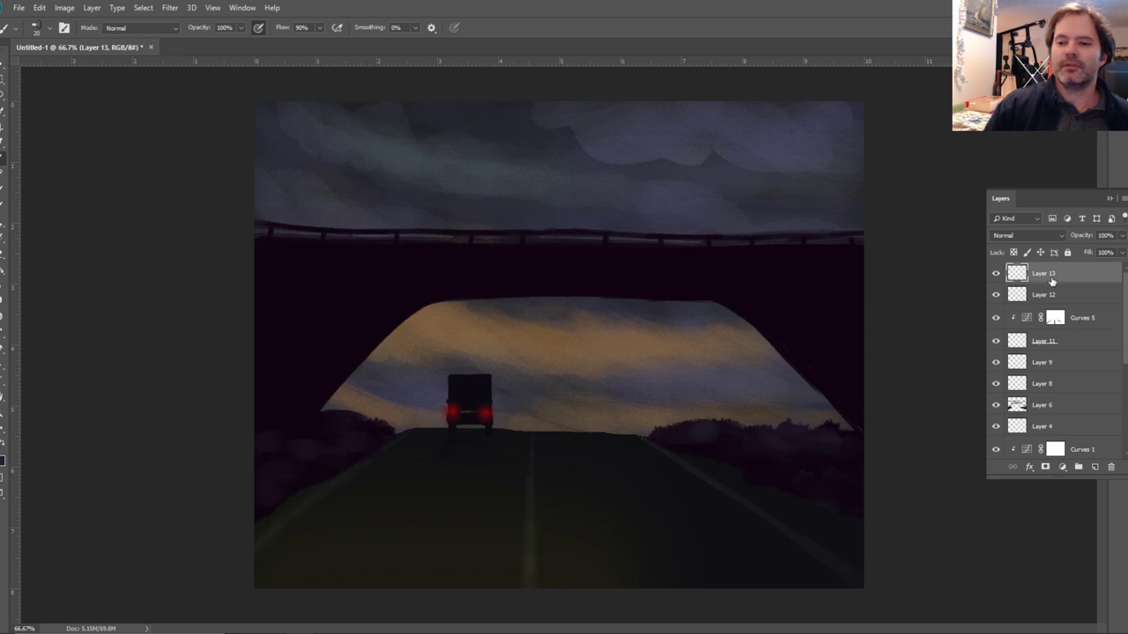
Add a Curves 6 adjustment layer with the curve pulled down to darken the image.
{"action": "left_click", "coordinate": [1062, 467]}
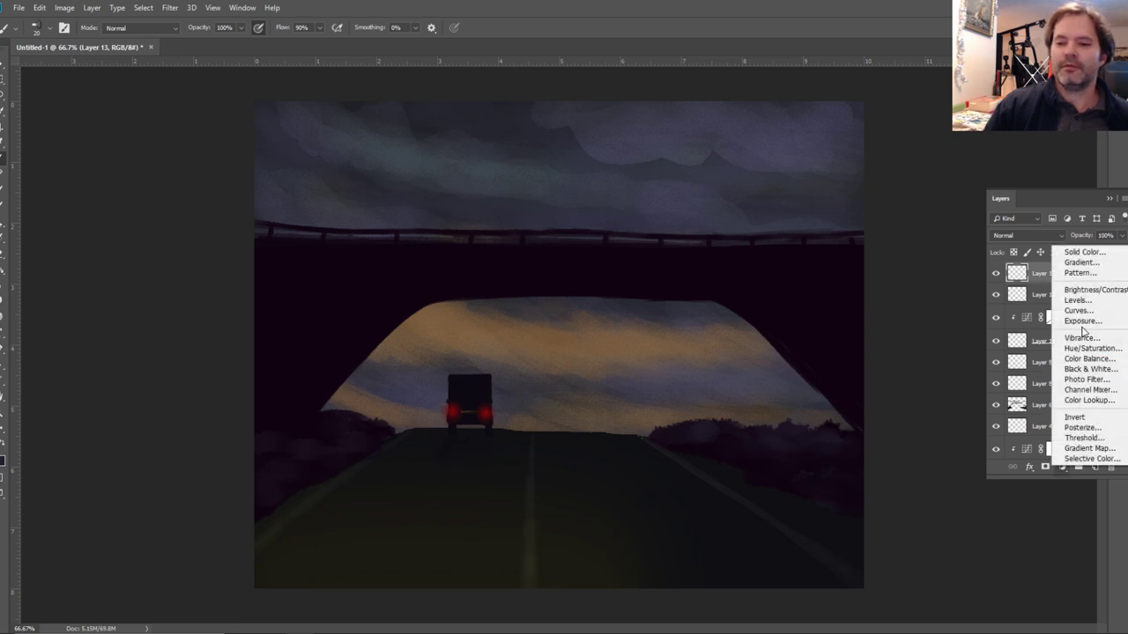
{"action": "left_click", "coordinate": [1079, 311]}
{"action": "left_click_drag", "start_coordinate": [1054, 152], "coordinate": [1060, 161]}
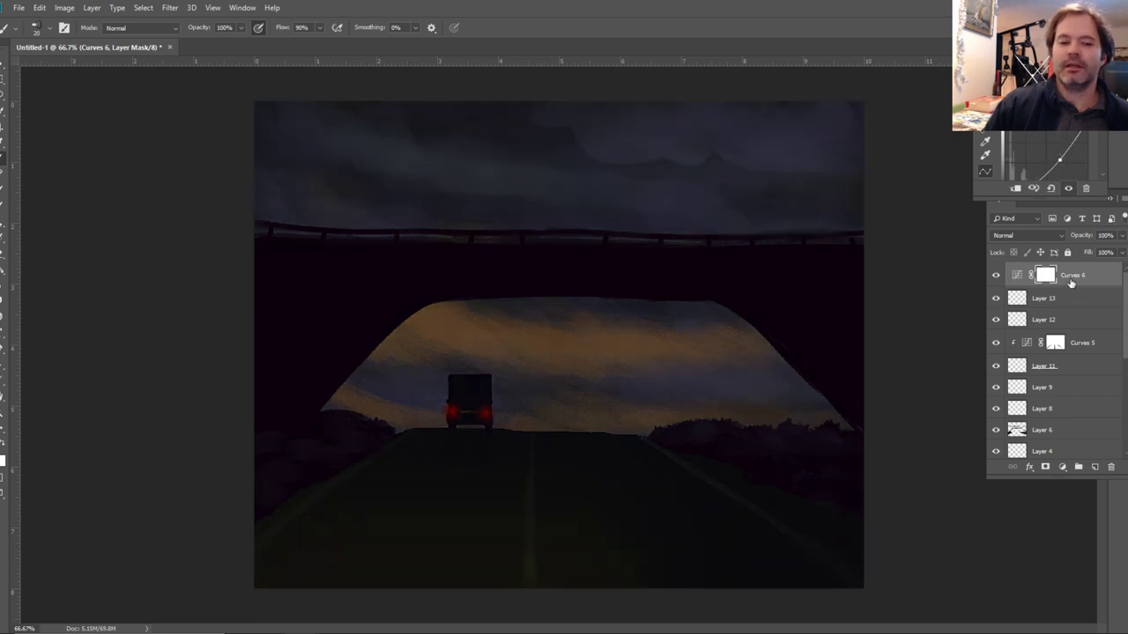
Fill the Curves 6 mask with the Paint Bucket so the darkening is hidden everywhere.
{"action": "left_click", "coordinate": [1045, 276]}
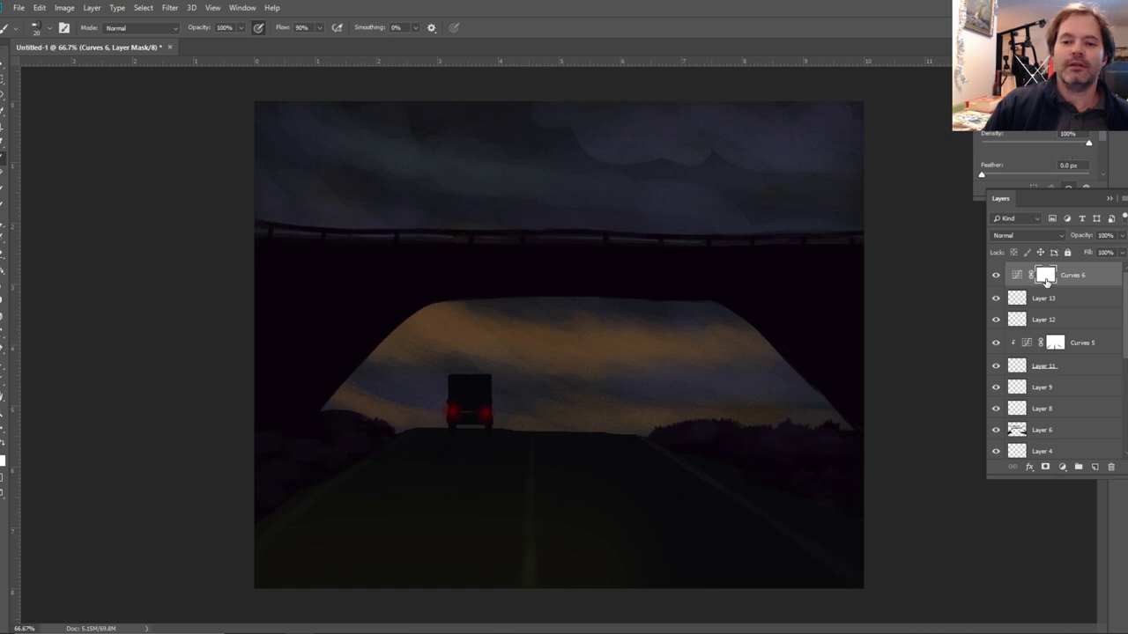
{"action": "left_click", "coordinate": [2, 275]}
{"action": "key", "text": "shift+Tab"}
{"action": "left_click", "coordinate": [481, 370]}
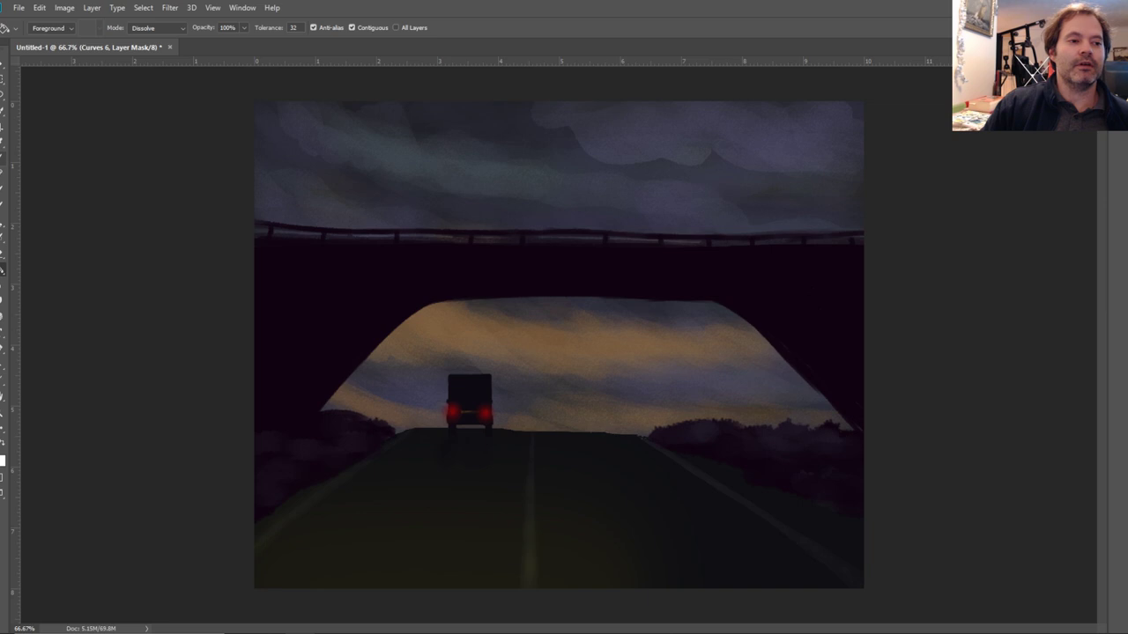
{"action": "key", "text": "b"}
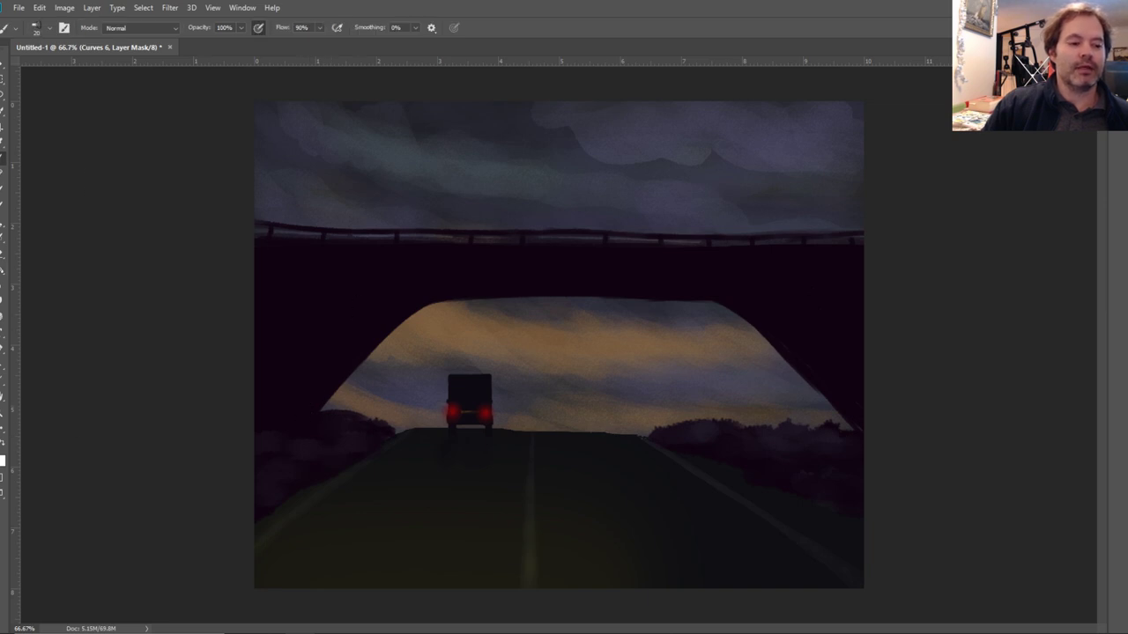
{"action": "left_click", "coordinate": [3, 459]}
Set the foreground to grey 979797 and paint it on the Curves 6 mask over the right-side bushes.
{"action": "type", "text": "979797"}
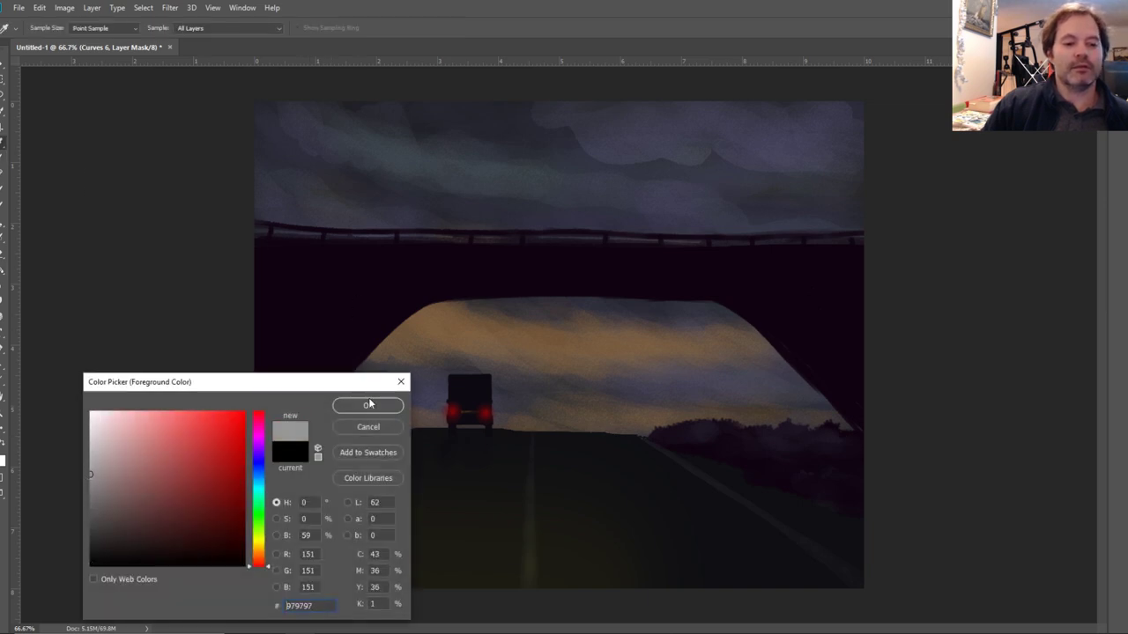
{"action": "left_click", "coordinate": [368, 406]}
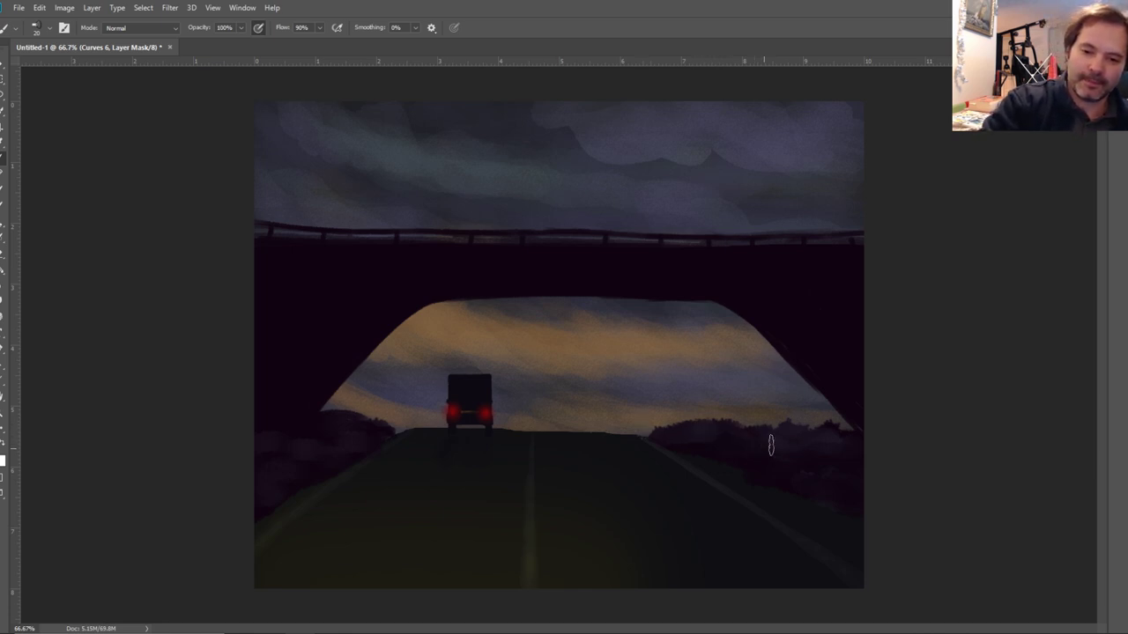
{"action": "mouse_move", "coordinate": [784, 456]}
{"action": "left_mouse_down"}
{"action": "mouse_move", "coordinate": [820, 464]}
{"action": "mouse_move", "coordinate": [838, 453]}
{"action": "mouse_move", "coordinate": [800, 453]}
{"action": "mouse_move", "coordinate": [809, 436]}
{"action": "left_mouse_up"}
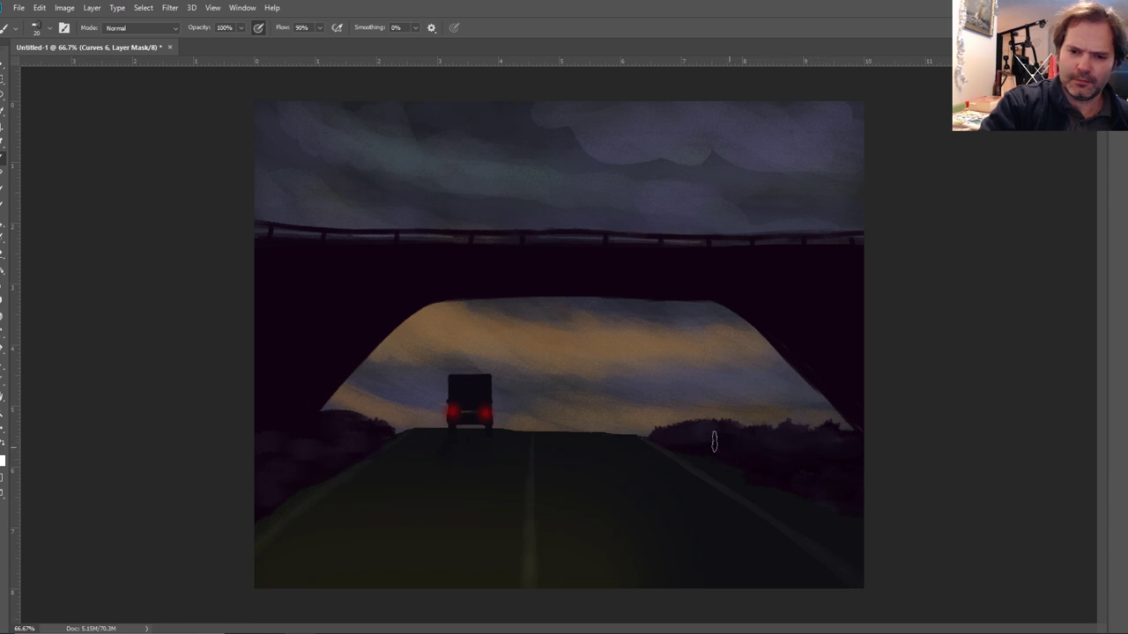
{"action": "mouse_move", "coordinate": [672, 437]}
{"action": "left_mouse_down"}
{"action": "mouse_move", "coordinate": [807, 461]}
{"action": "mouse_move", "coordinate": [767, 458]}
{"action": "mouse_move", "coordinate": [831, 491]}
{"action": "left_mouse_up"}
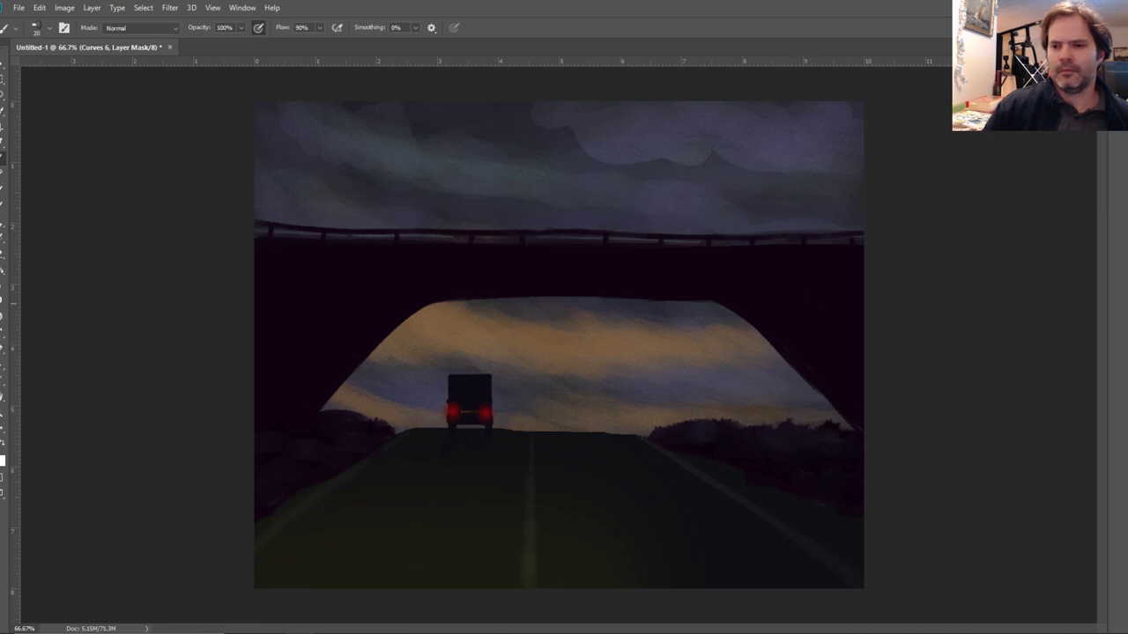
{"action": "key", "text": "F7"}
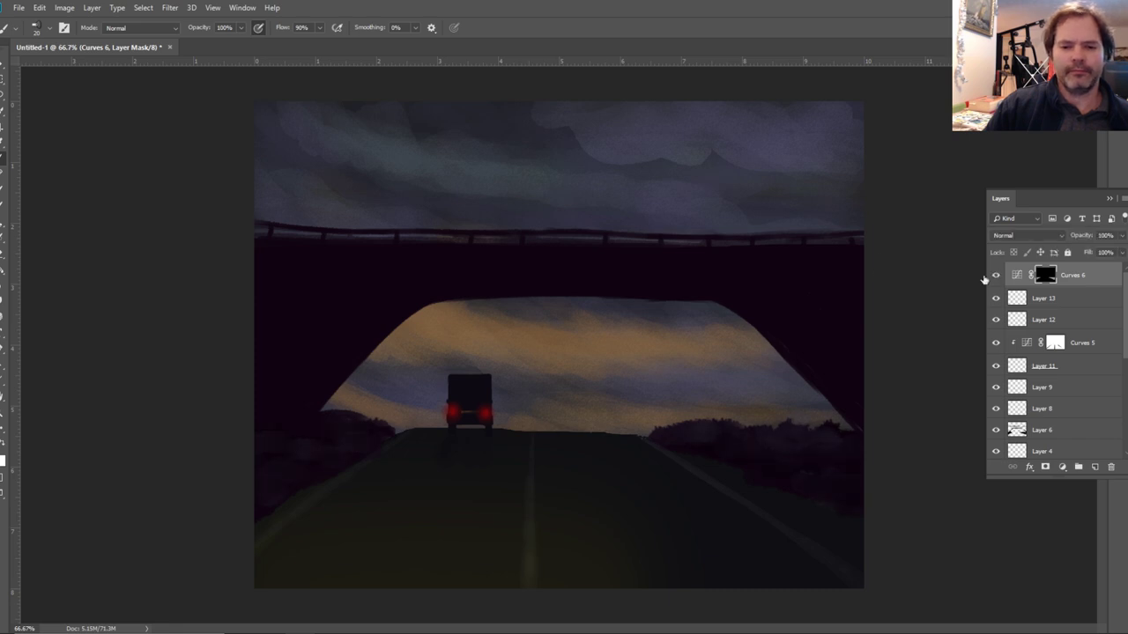
{"action": "left_click", "coordinate": [2, 259]}
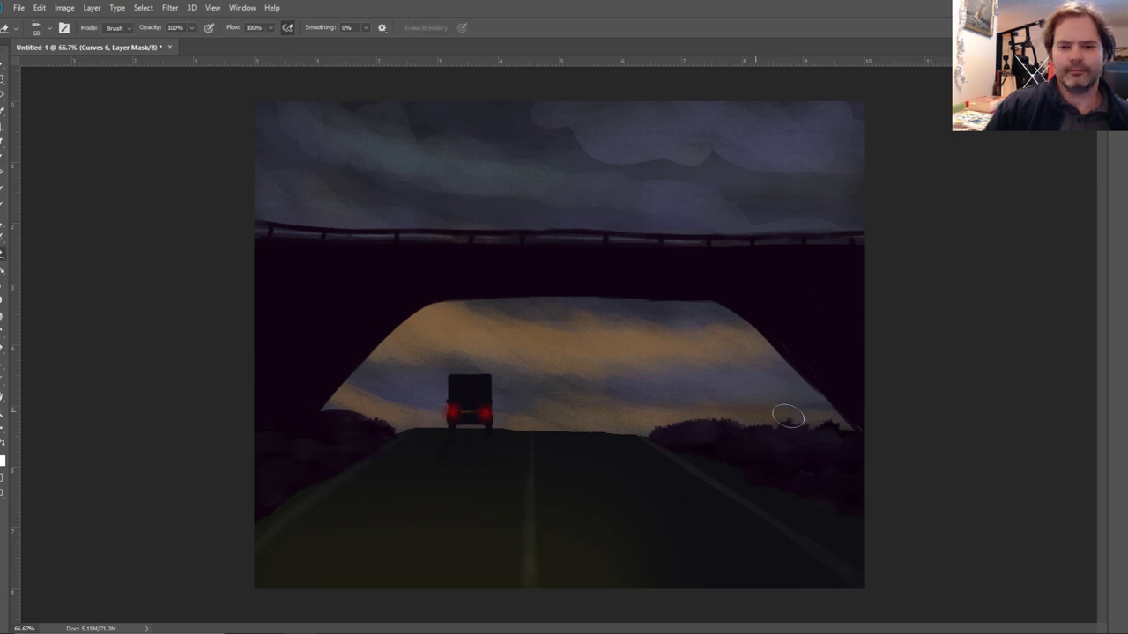
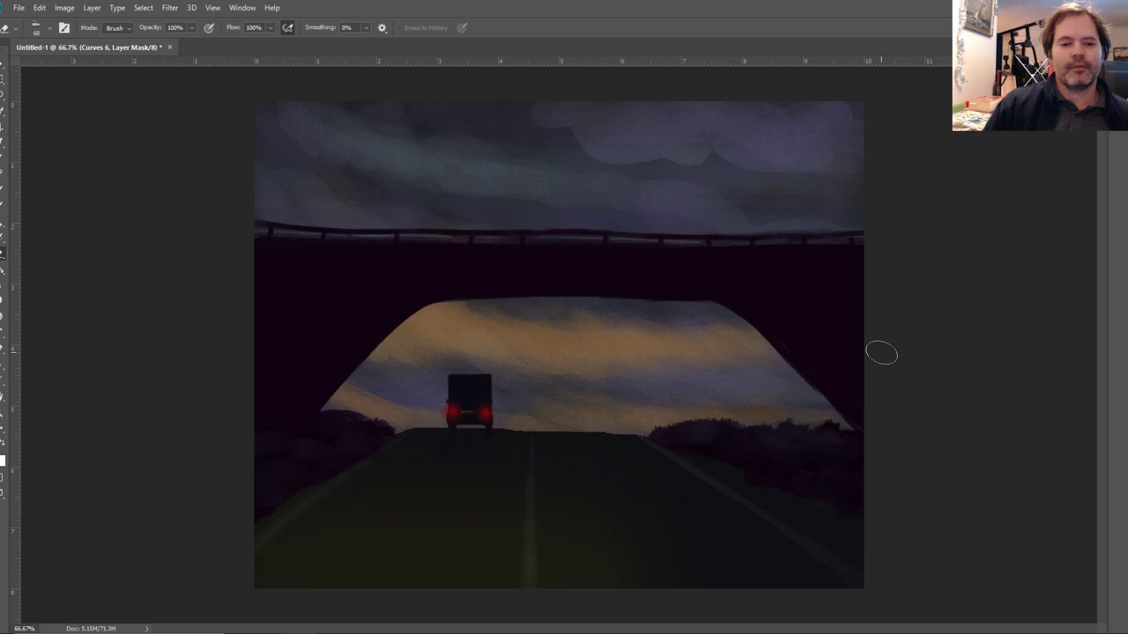
Show the Layers panel and hide then reshow Layer 6 to confirm it holds the railing and trees.
{"action": "key", "text": "F7"}
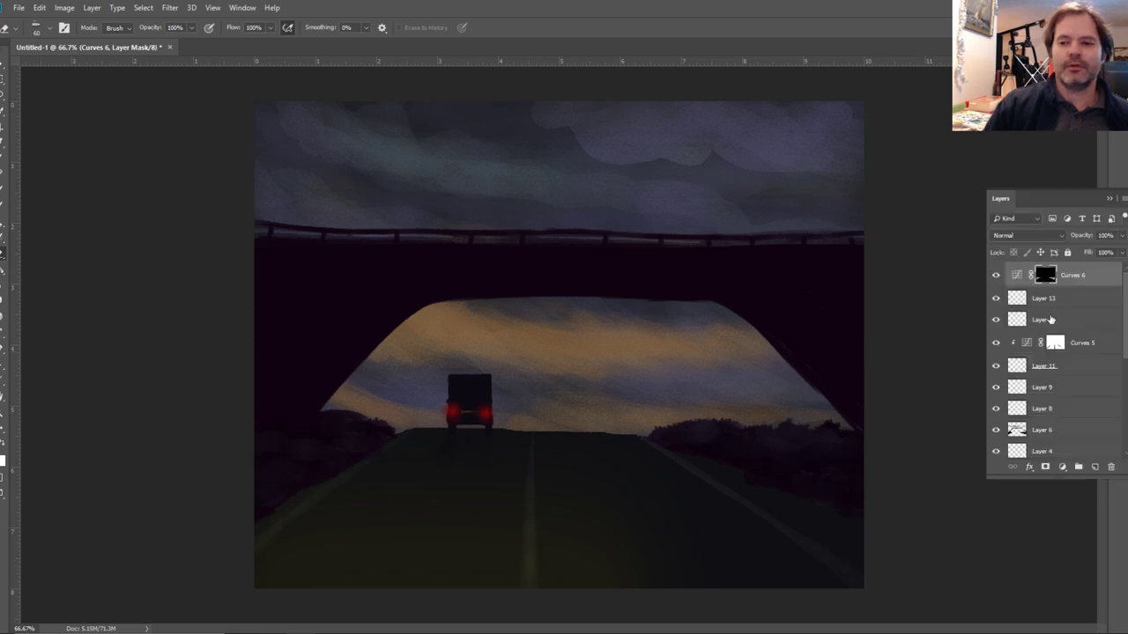
{"action": "scroll", "coordinate": [1049, 370], "scroll_direction": "down", "scroll_amount": 1}
{"action": "left_click", "coordinate": [1022, 381]}
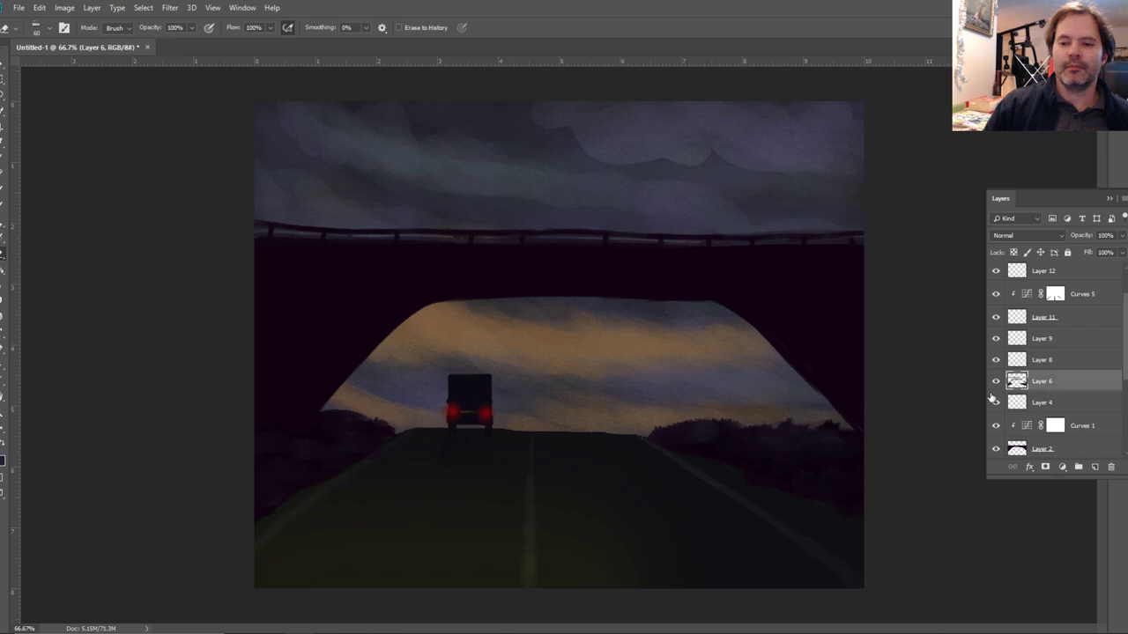
{"action": "left_click", "coordinate": [995, 381]}
{"action": "left_click", "coordinate": [996, 381]}
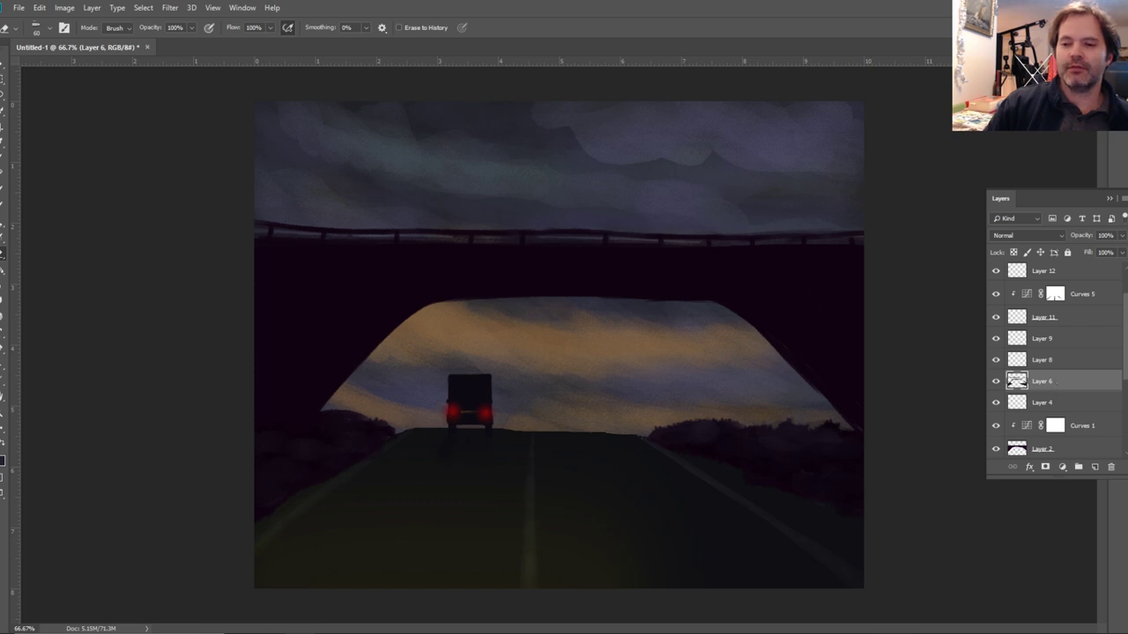
{"action": "scroll", "coordinate": [1072, 291], "scroll_direction": "up", "scroll_amount": 2}
Add a new layer above Curves 6, sample a scene colour, and select the Flat Angle Right Hand Pose brush.
{"action": "left_click", "coordinate": [1072, 276]}
{"action": "left_click", "coordinate": [1095, 467]}
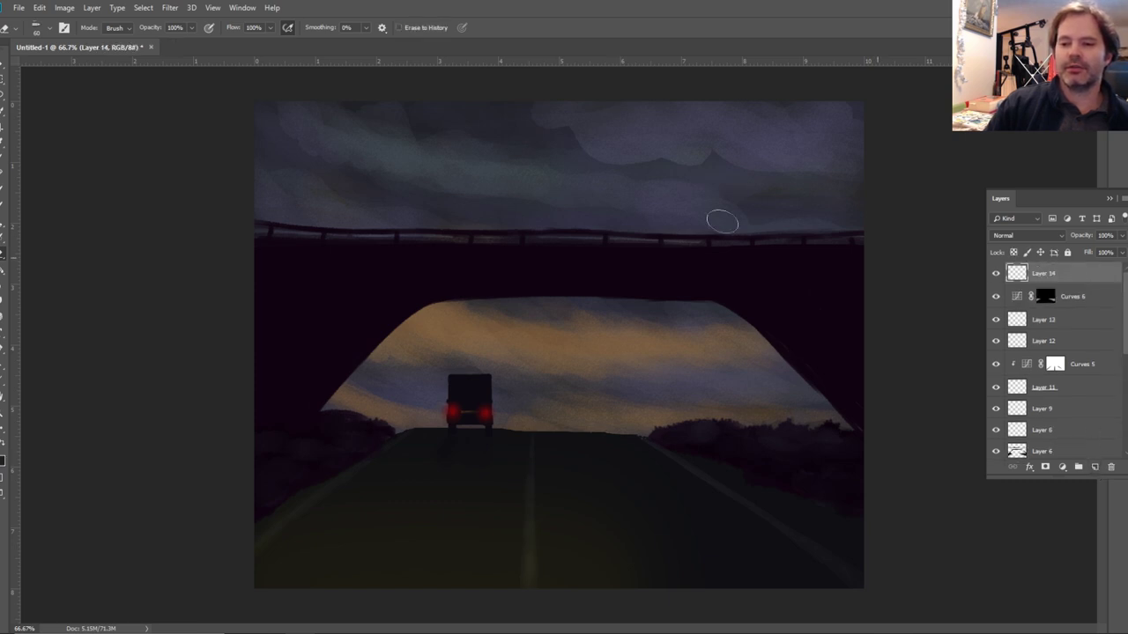
{"action": "key", "text": "i"}
{"action": "key", "text": "F7"}
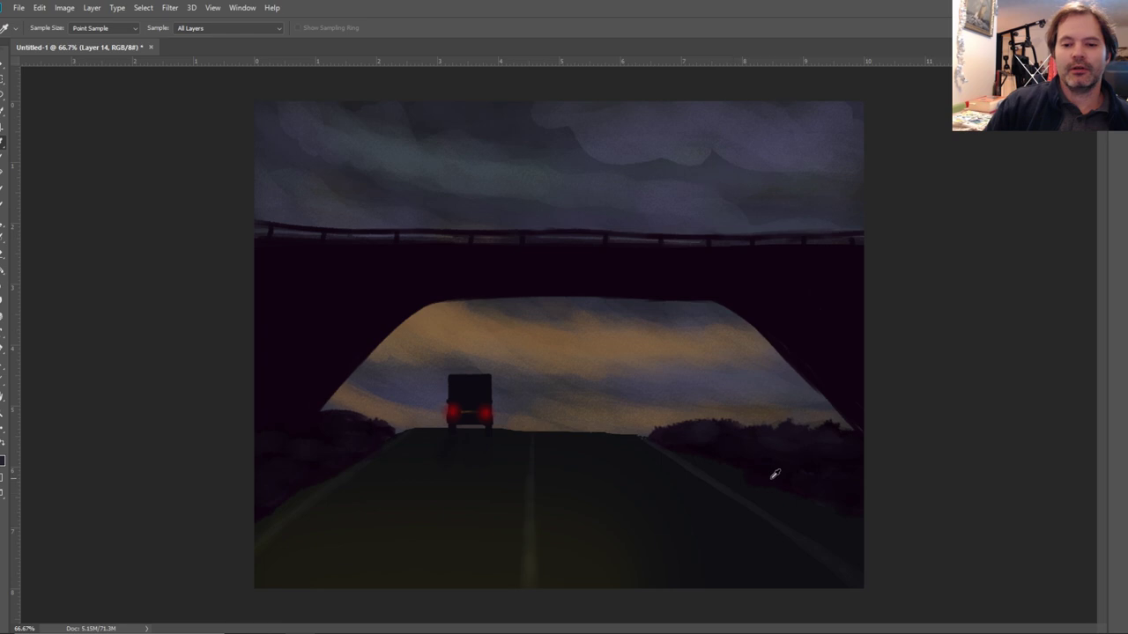
{"action": "key", "text": "b"}
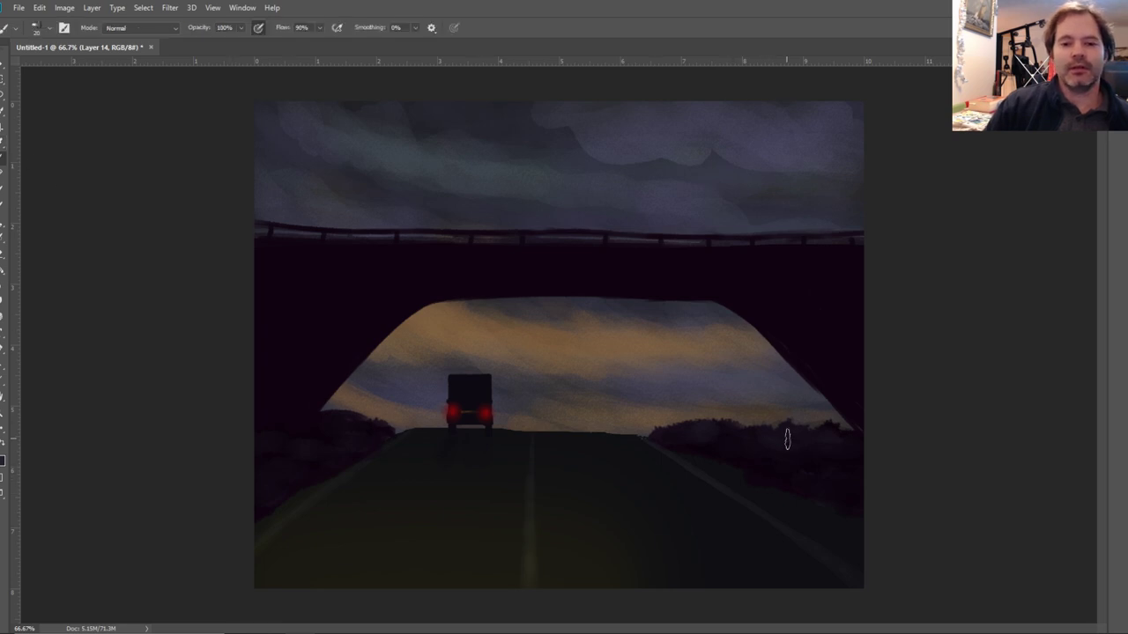
{"action": "key", "text": "F5"}
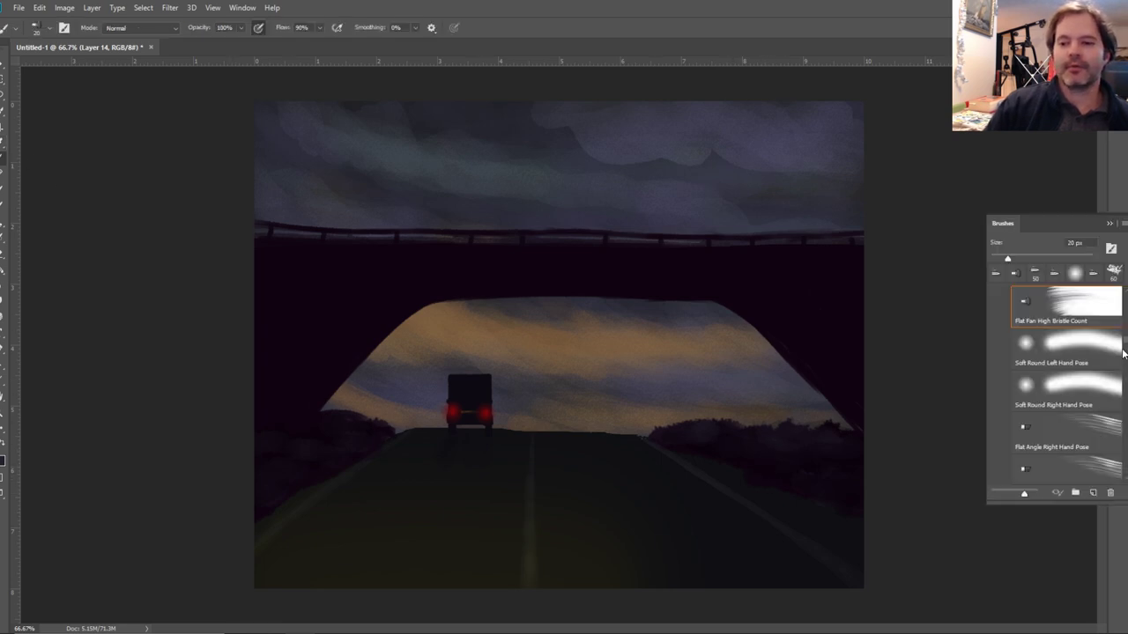
{"action": "left_click", "coordinate": [1101, 428]}
{"action": "key", "text": "F5"}
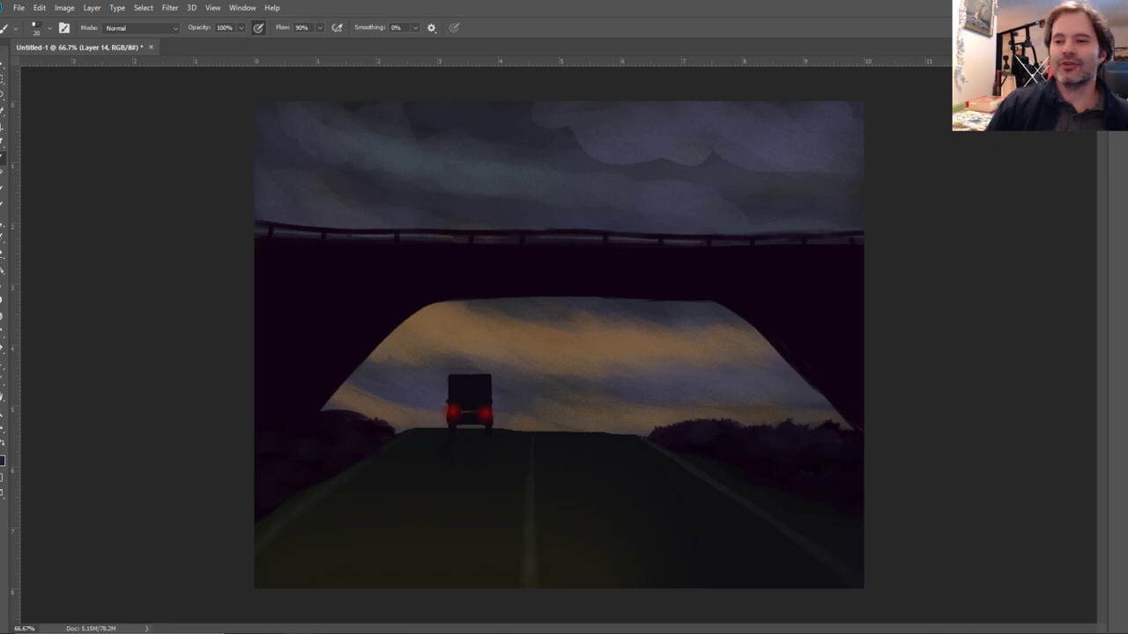
Add Layer 15 and select the KYLE Ultimate Pencil Hard brush at 8 px, 38% flow.
{"action": "key", "text": "F7"}
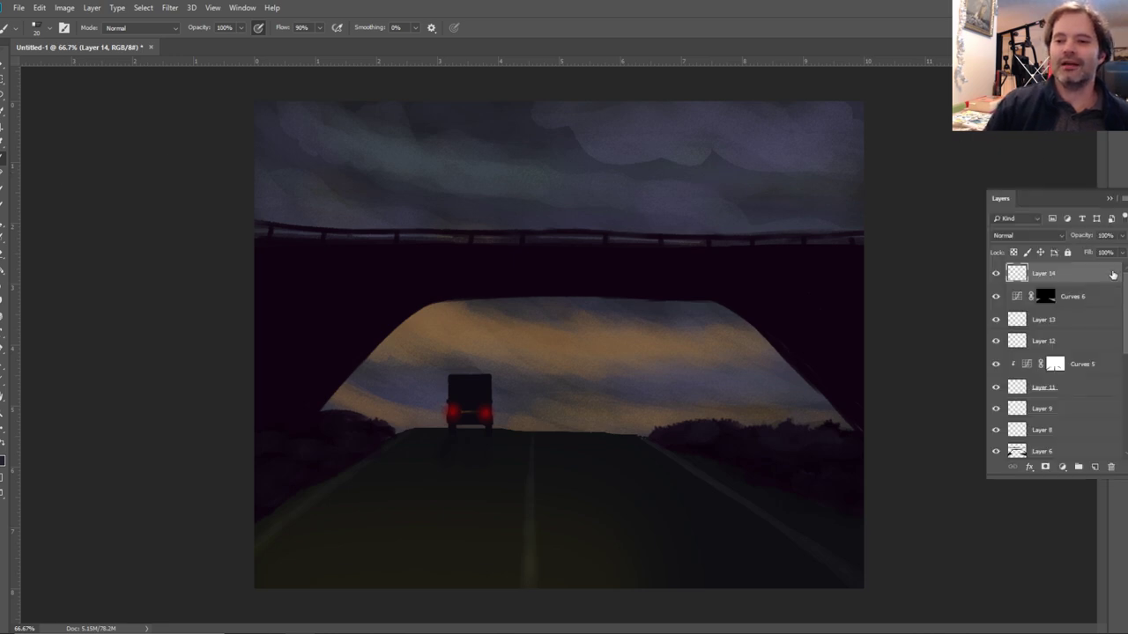
{"action": "left_click", "coordinate": [1092, 467]}
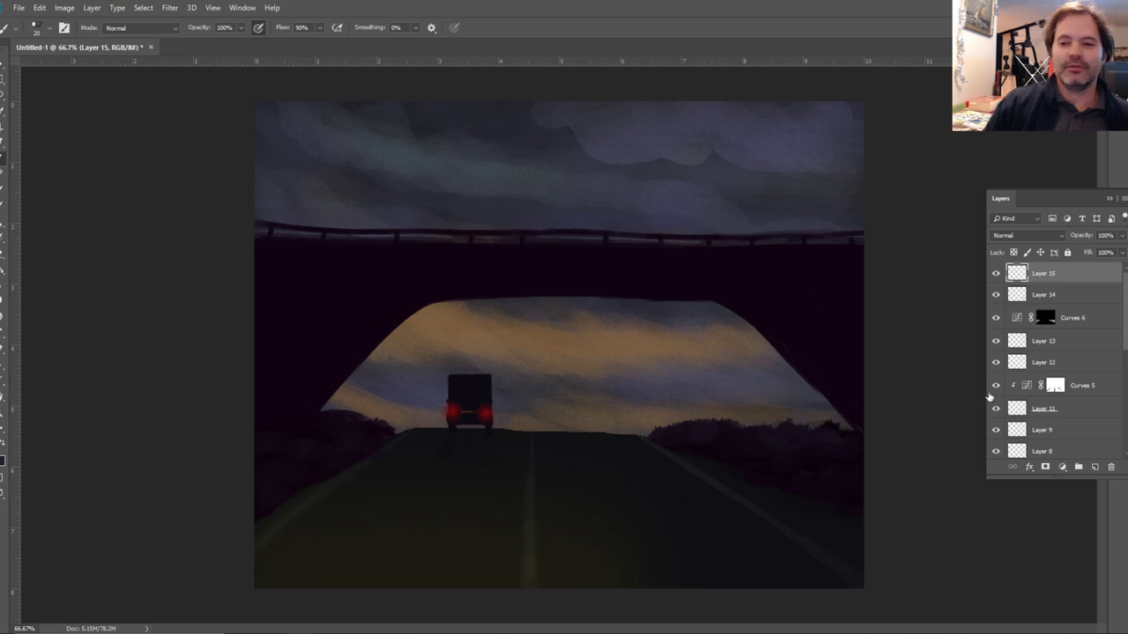
{"action": "key", "text": "F5"}
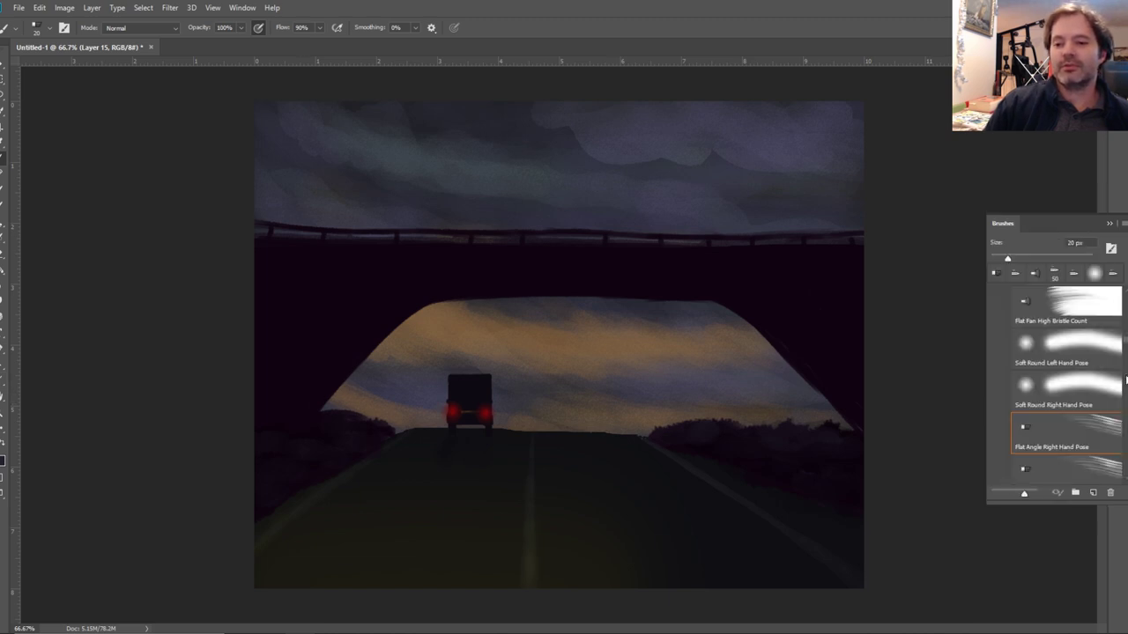
{"action": "scroll", "coordinate": [1057, 379], "scroll_direction": "up", "scroll_amount": 5}
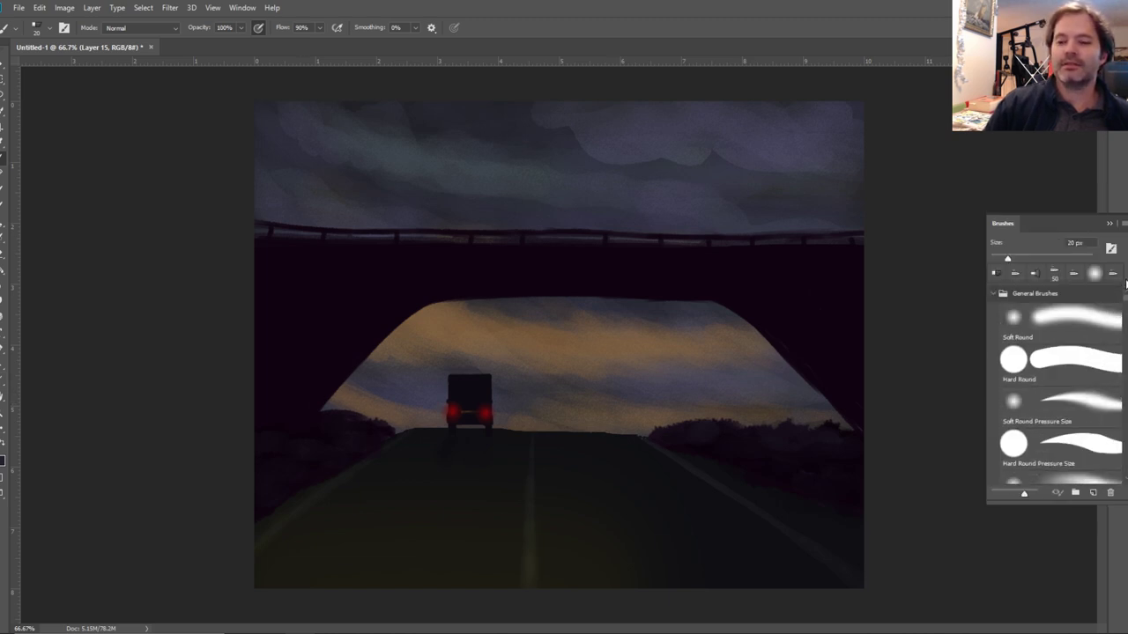
{"action": "left_click", "coordinate": [994, 296]}
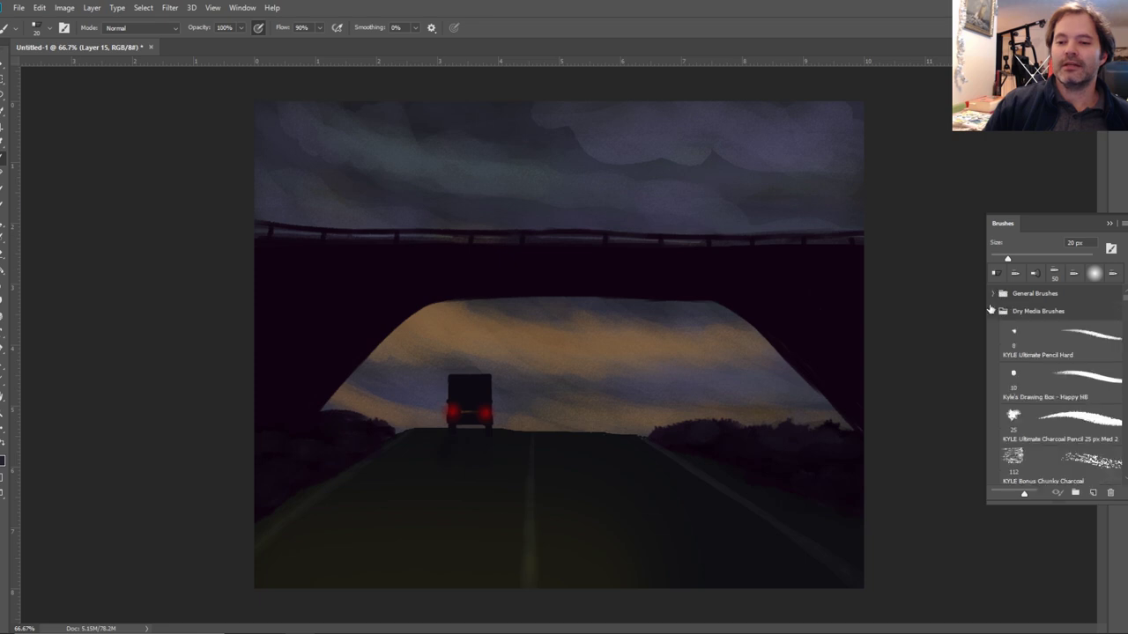
{"action": "left_click", "coordinate": [1092, 345]}
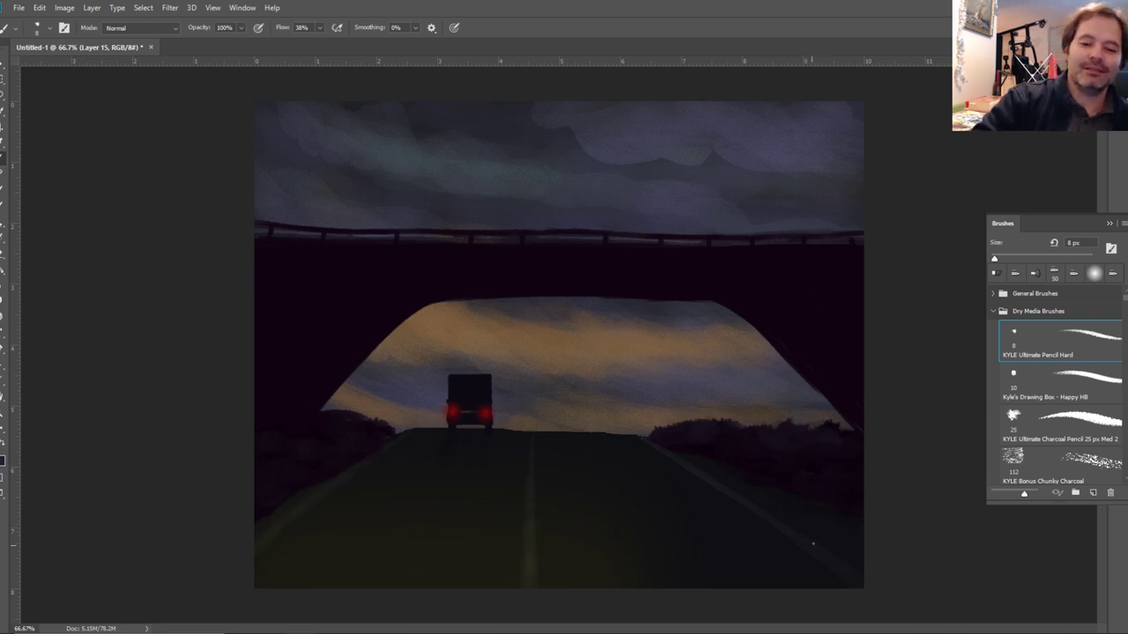
Sign the bottom-right corner and paint thin dark grass blades over the right-hand bushes.
{"action": "left_click", "coordinate": [834, 534]}
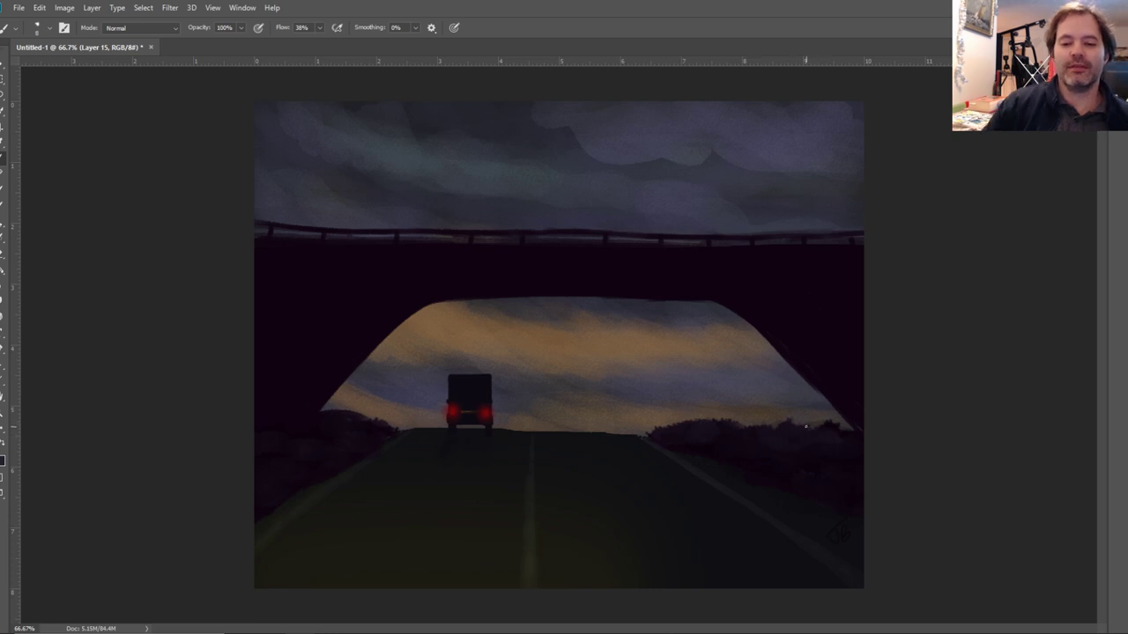
{"action": "mouse_move", "coordinate": [809, 430]}
{"action": "left_mouse_down"}
{"action": "mouse_move", "coordinate": [810, 412]}
{"action": "mouse_move", "coordinate": [747, 418]}
{"action": "left_mouse_up"}
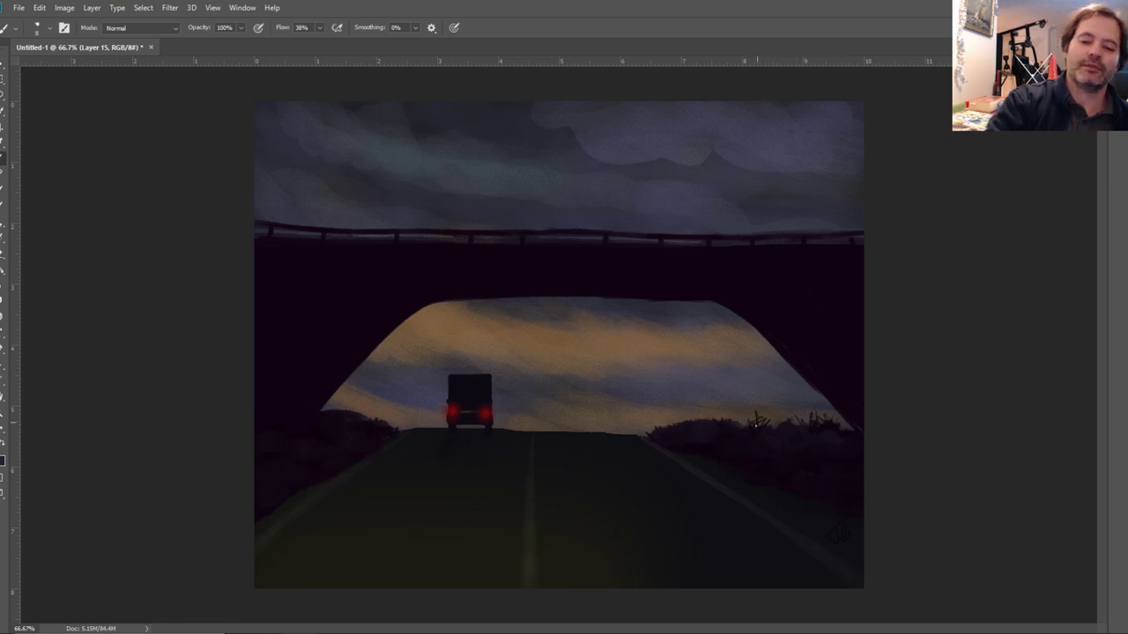
{"action": "left_click_drag", "start_coordinate": [772, 431], "coordinate": [782, 417]}
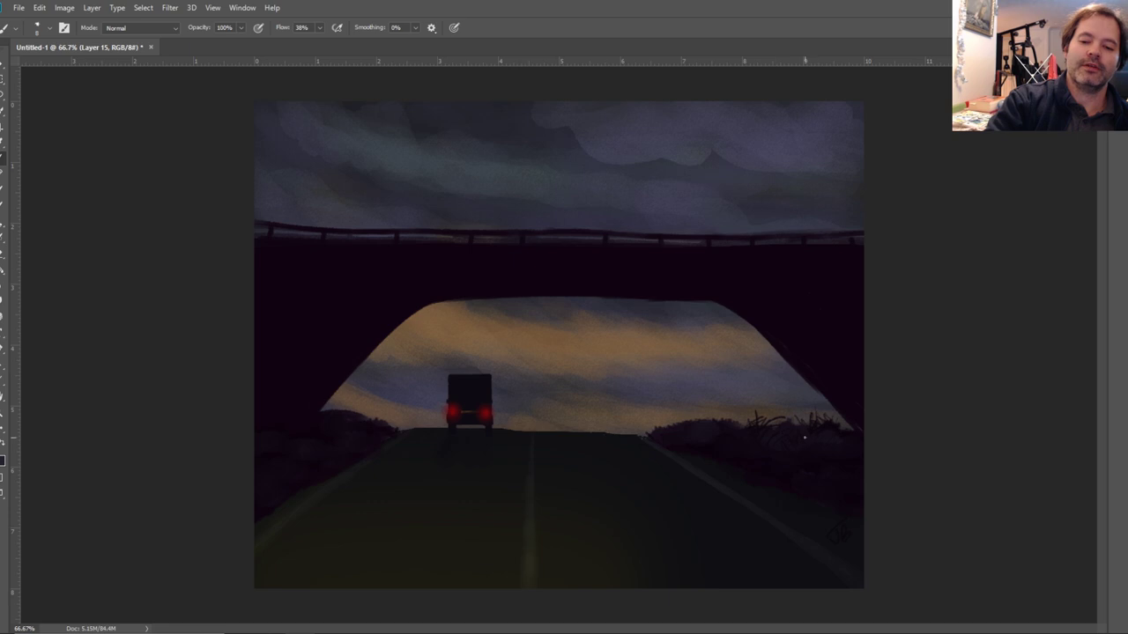